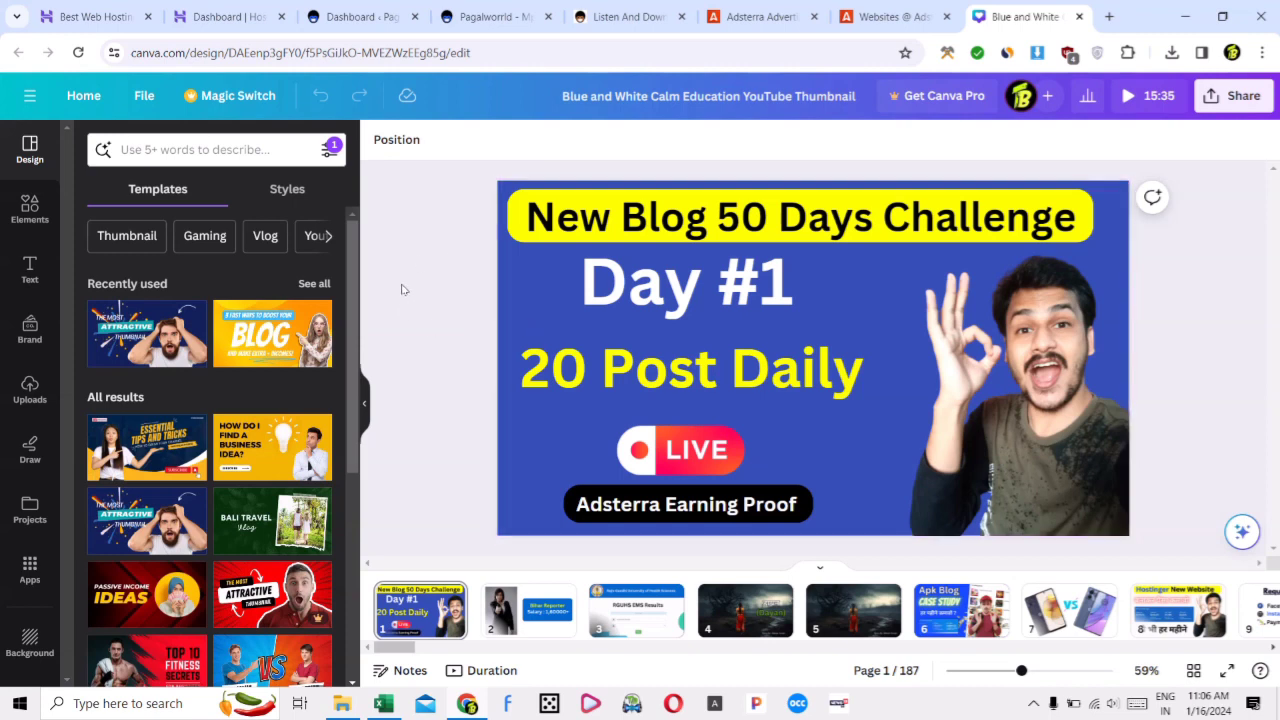
Review the hosting plan of pagalworrld.in in the Hostinger dashboard and the plan prices and features on Hostinger's web hosting page
{"action": "left_click", "coordinate": [375, 24]}
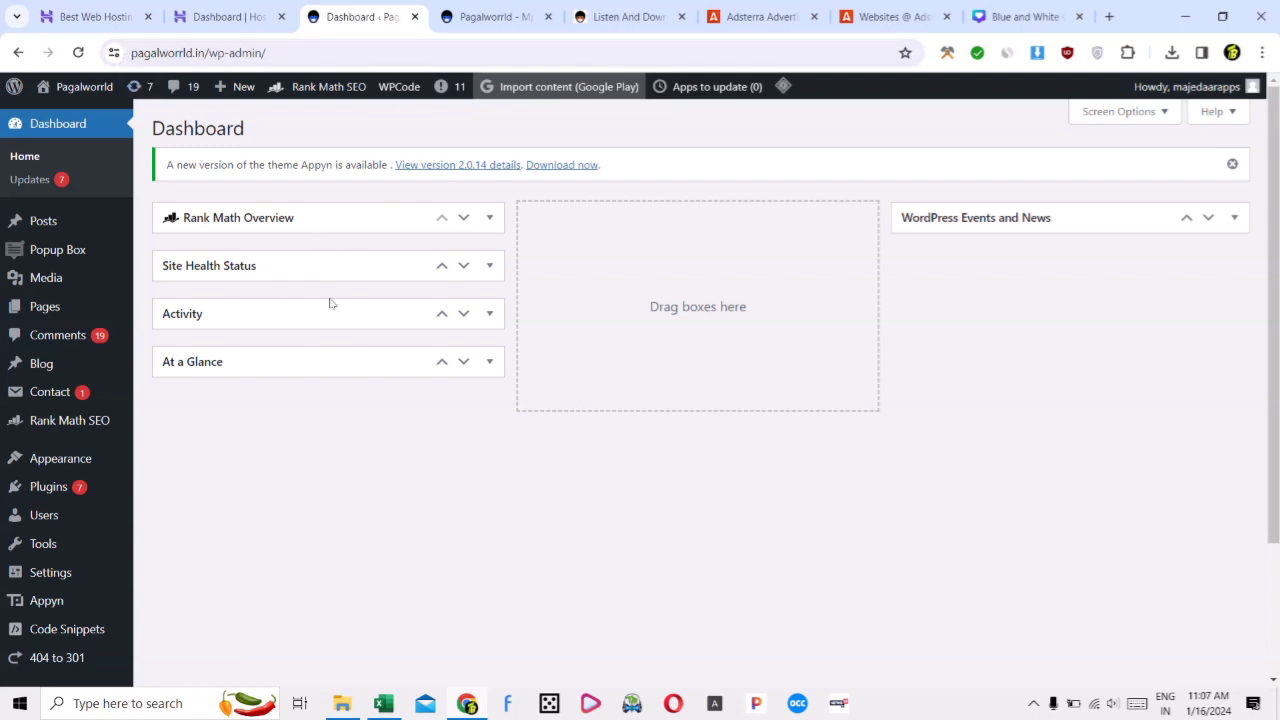
{"action": "left_click", "coordinate": [215, 12]}
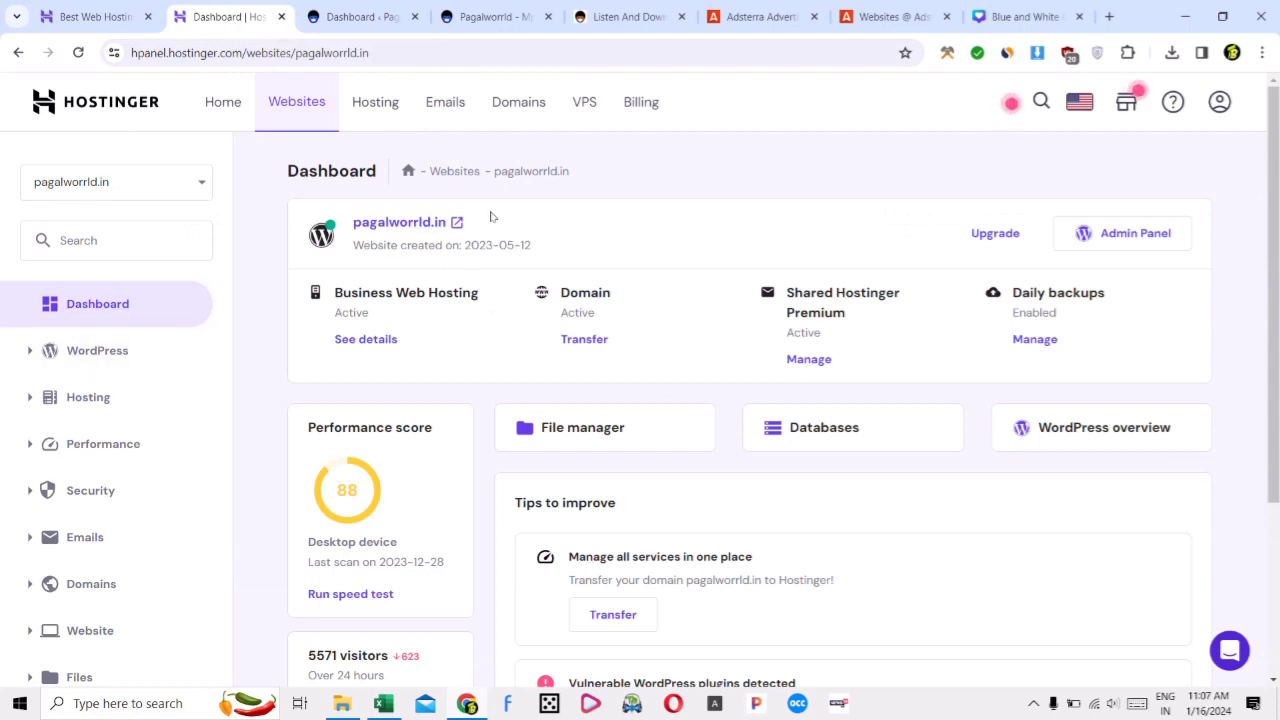
{"action": "left_click_drag", "start_coordinate": [334, 292], "coordinate": [479, 292]}
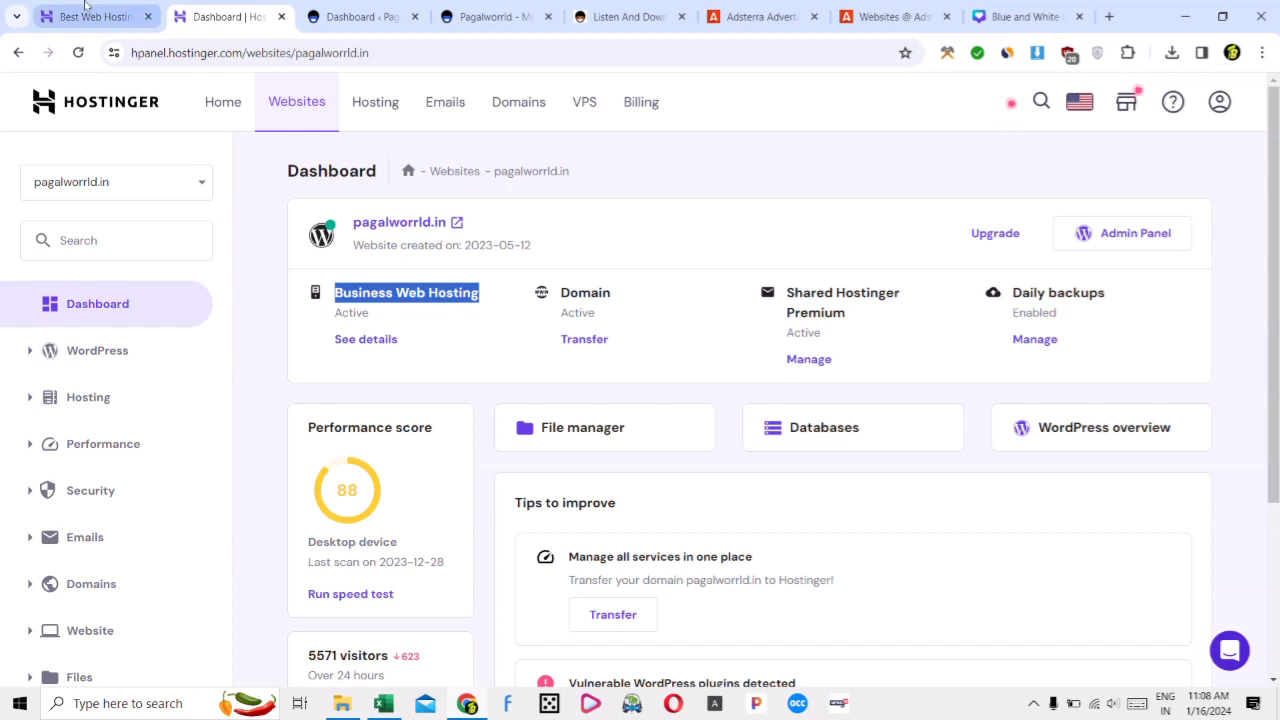
{"action": "key", "text": "ctrl+shift+Tab"}
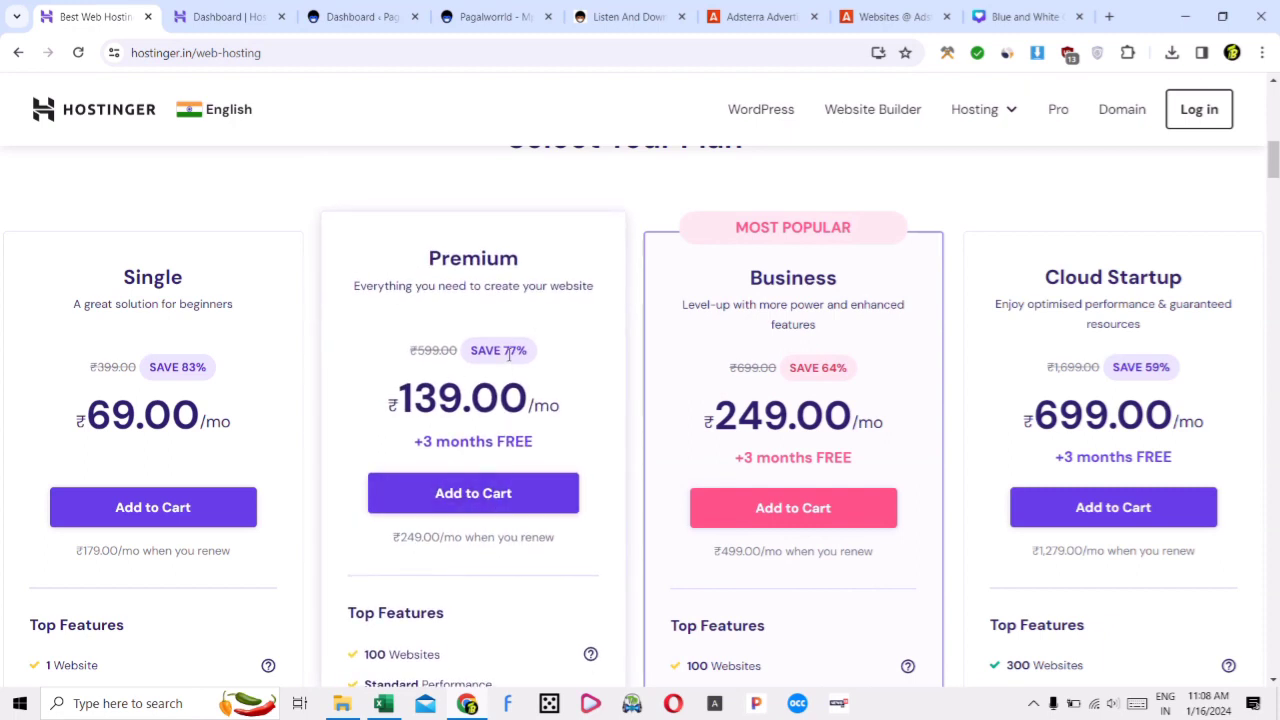
{"action": "scroll", "coordinate": [498, 362], "scroll_direction": "down", "scroll_amount": 1}
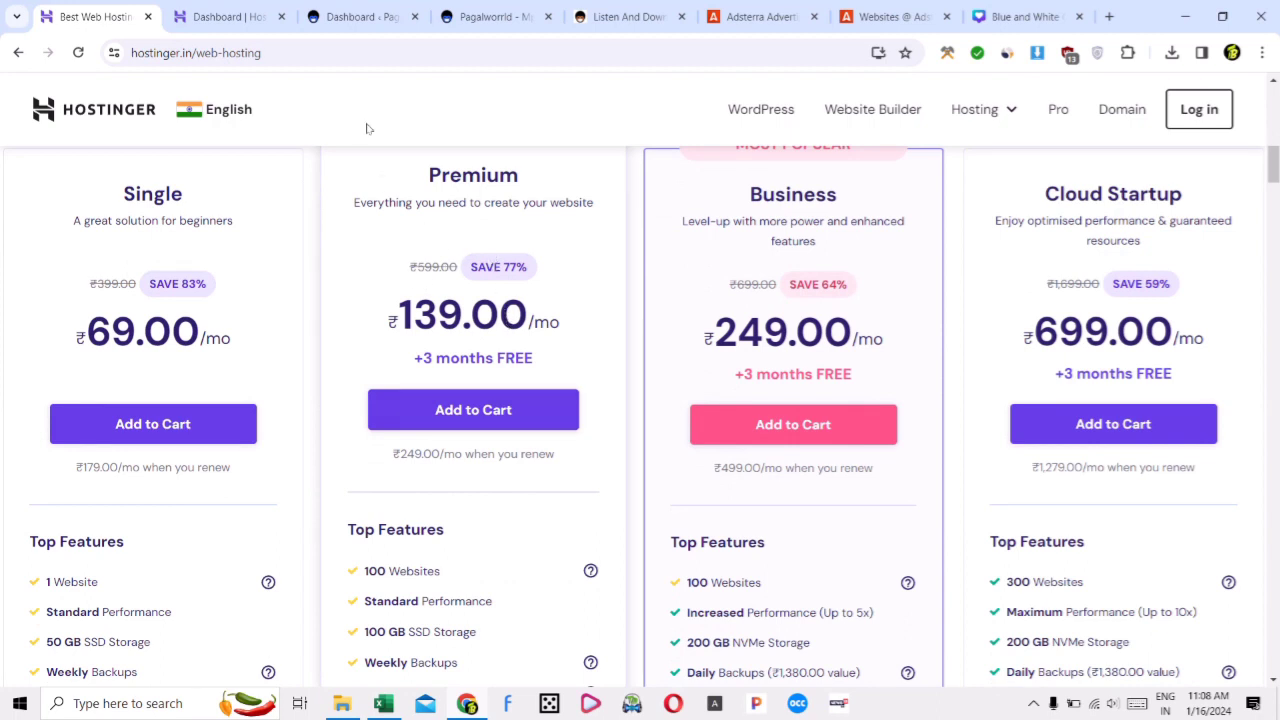
View the WordPress posts list of pagalworrld.in and examine the site's visits and engagement figures in Similarweb
{"action": "left_click", "coordinate": [360, 16]}
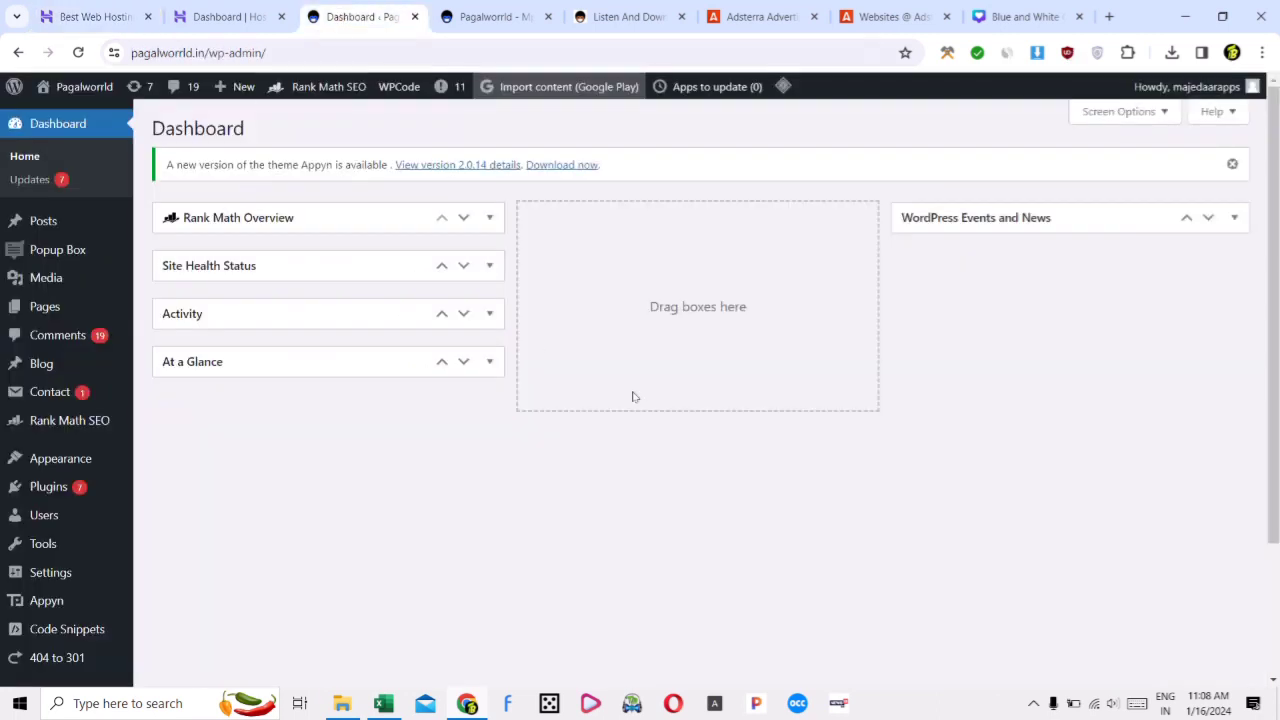
{"action": "left_click", "coordinate": [45, 226]}
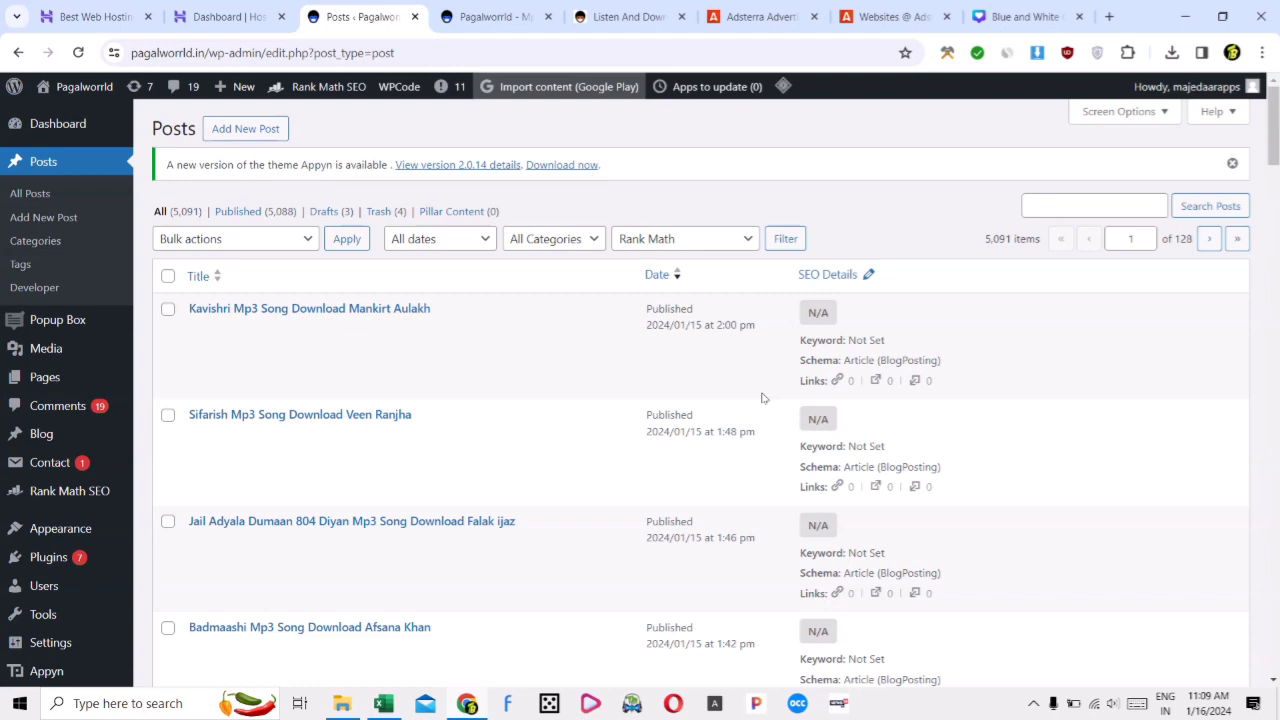
{"action": "left_click", "coordinate": [478, 17]}
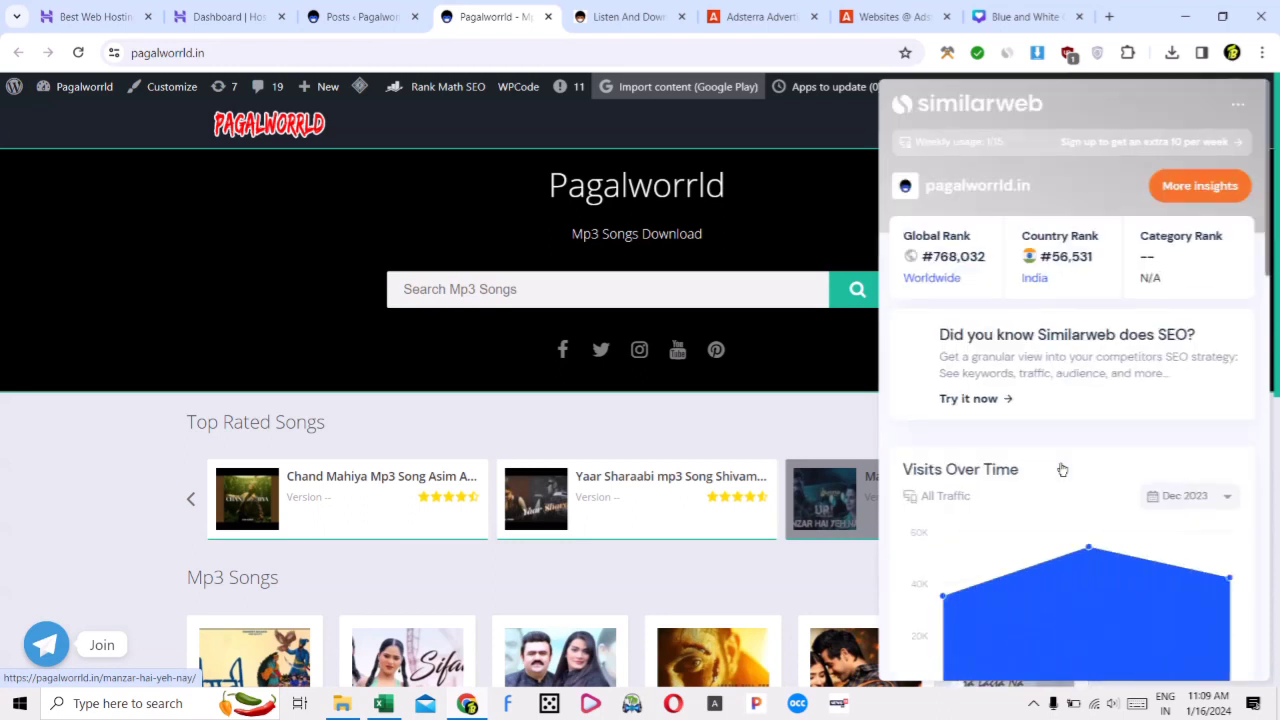
{"action": "scroll", "coordinate": [976, 476], "scroll_direction": "down", "scroll_amount": 1}
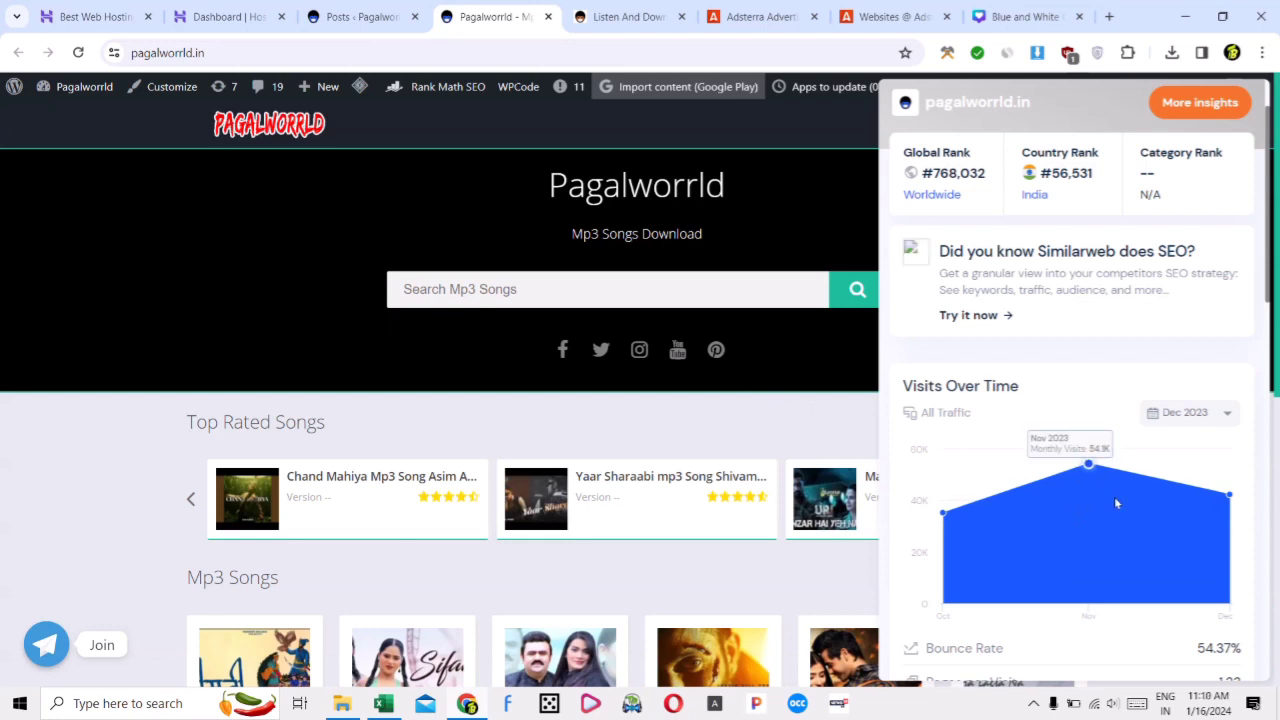
{"action": "scroll", "coordinate": [1149, 492], "scroll_direction": "down", "scroll_amount": 3}
{"action": "scroll", "coordinate": [1143, 491], "scroll_direction": "down", "scroll_amount": 5}
{"action": "scroll", "coordinate": [1143, 531], "scroll_direction": "up", "scroll_amount": 6}
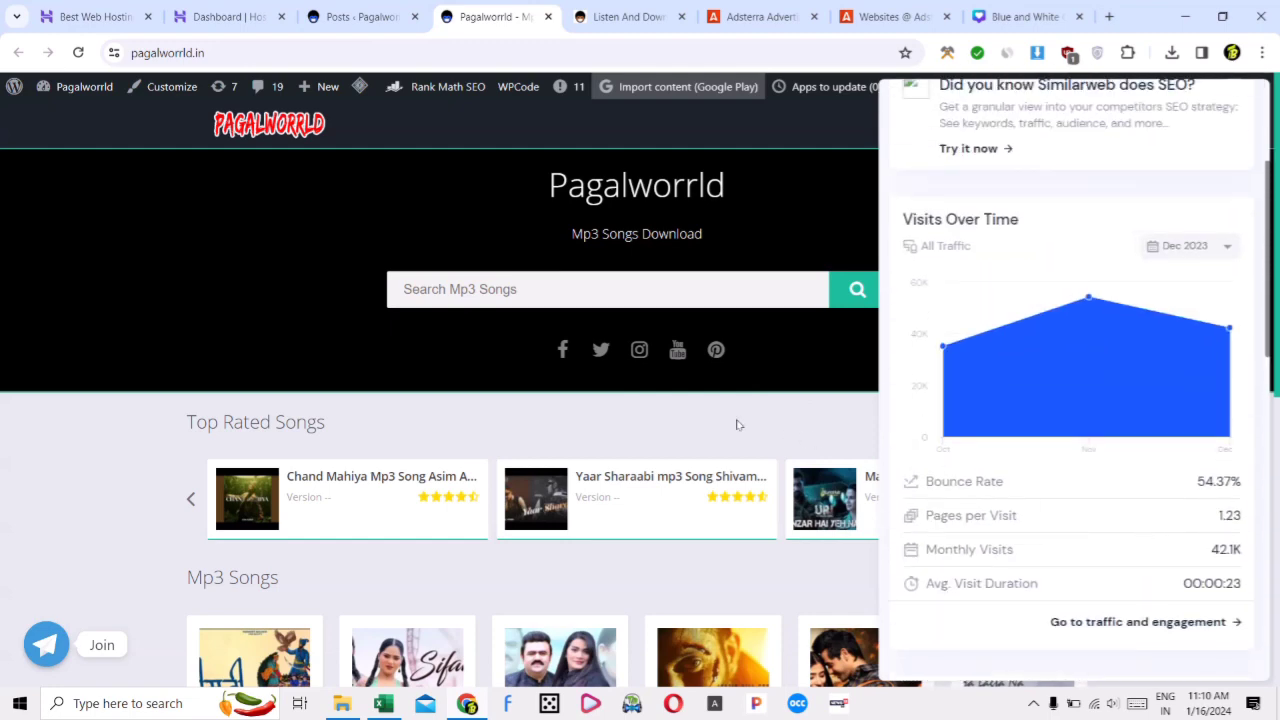
{"action": "left_click", "coordinate": [613, 412]}
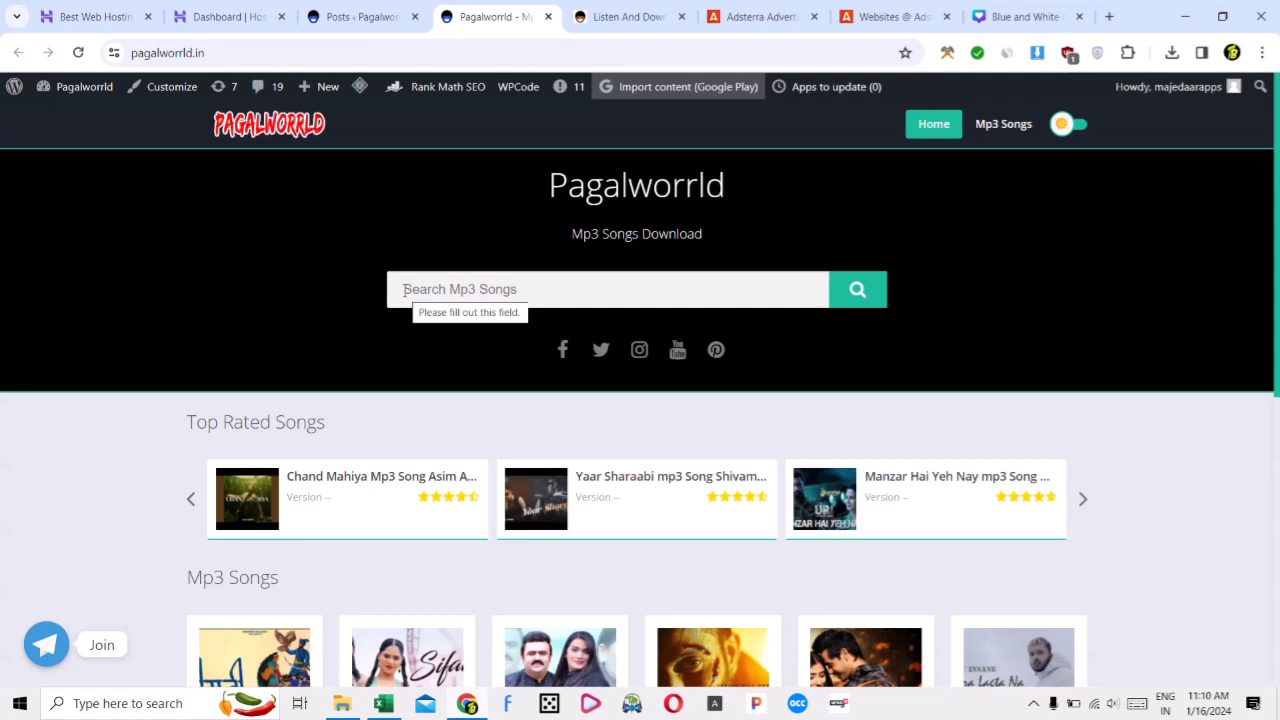
Revisit the WordPress posts list and examine the latest song posts on the pagalworld4u.in homepage
{"action": "left_click", "coordinate": [352, 16]}
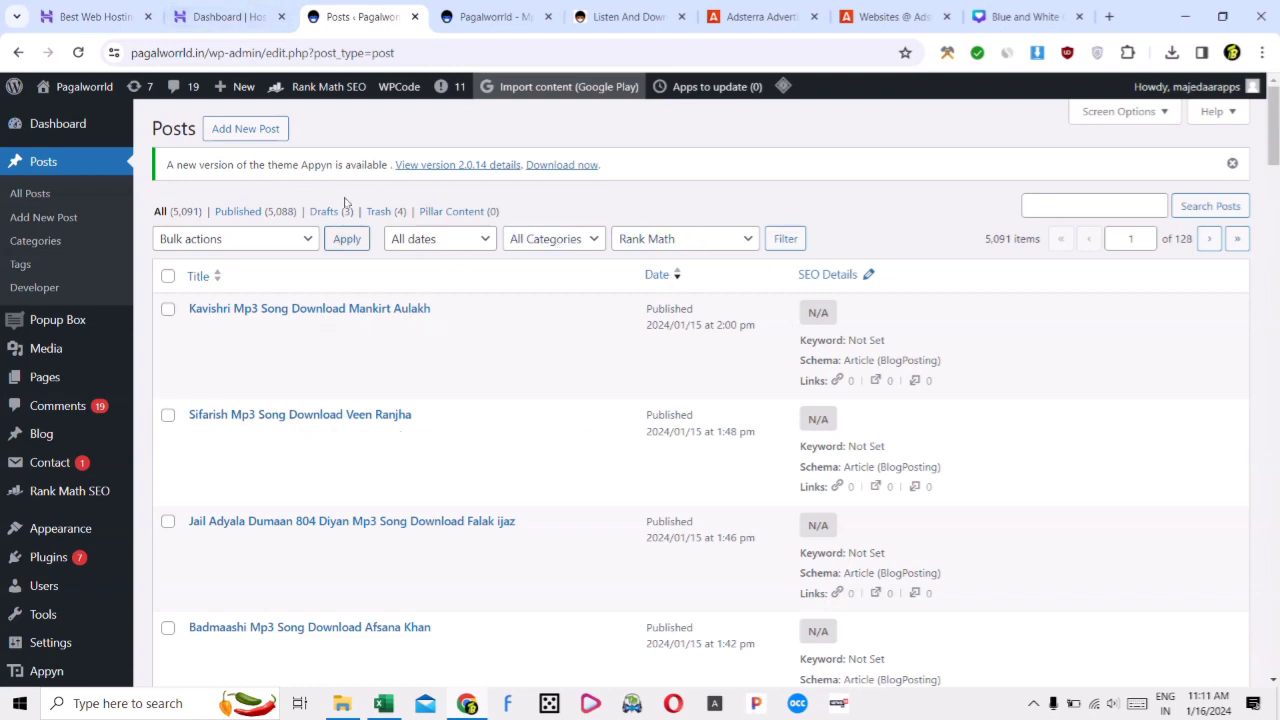
{"action": "left_click", "coordinate": [651, 14]}
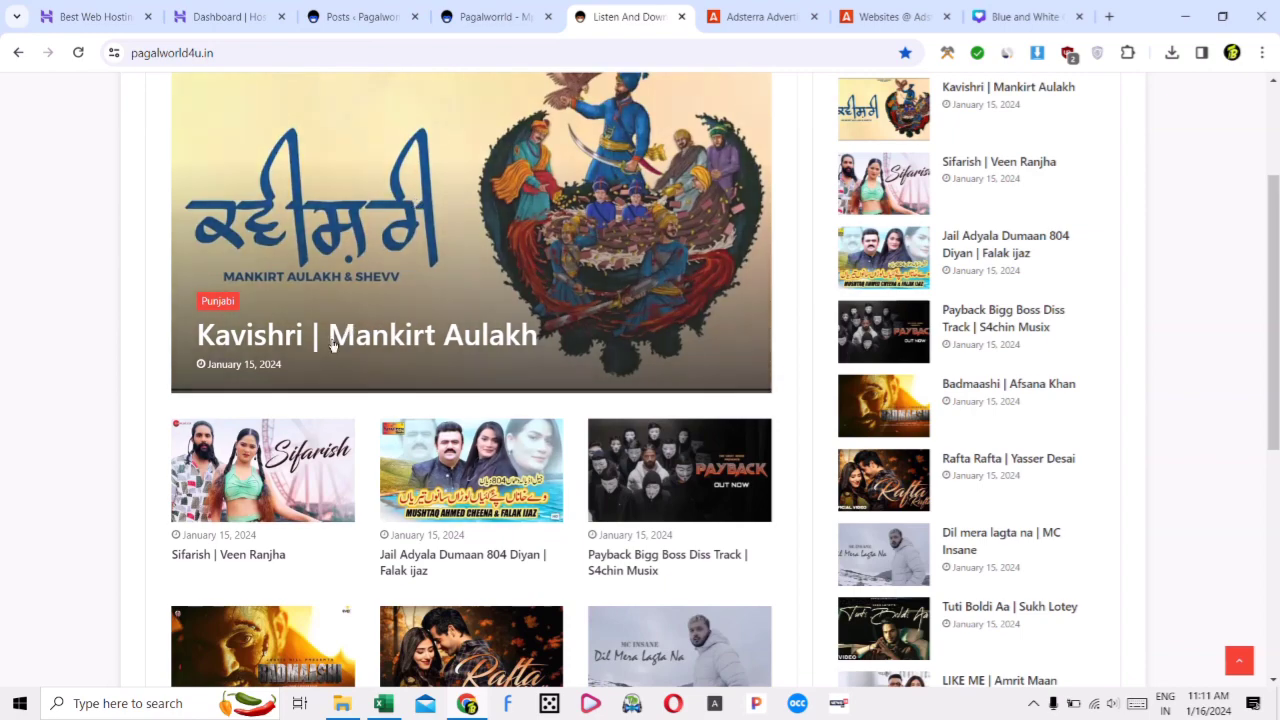
{"action": "scroll", "coordinate": [423, 400], "scroll_direction": "down", "scroll_amount": 5}
{"action": "scroll", "coordinate": [551, 449], "scroll_direction": "up", "scroll_amount": 2}
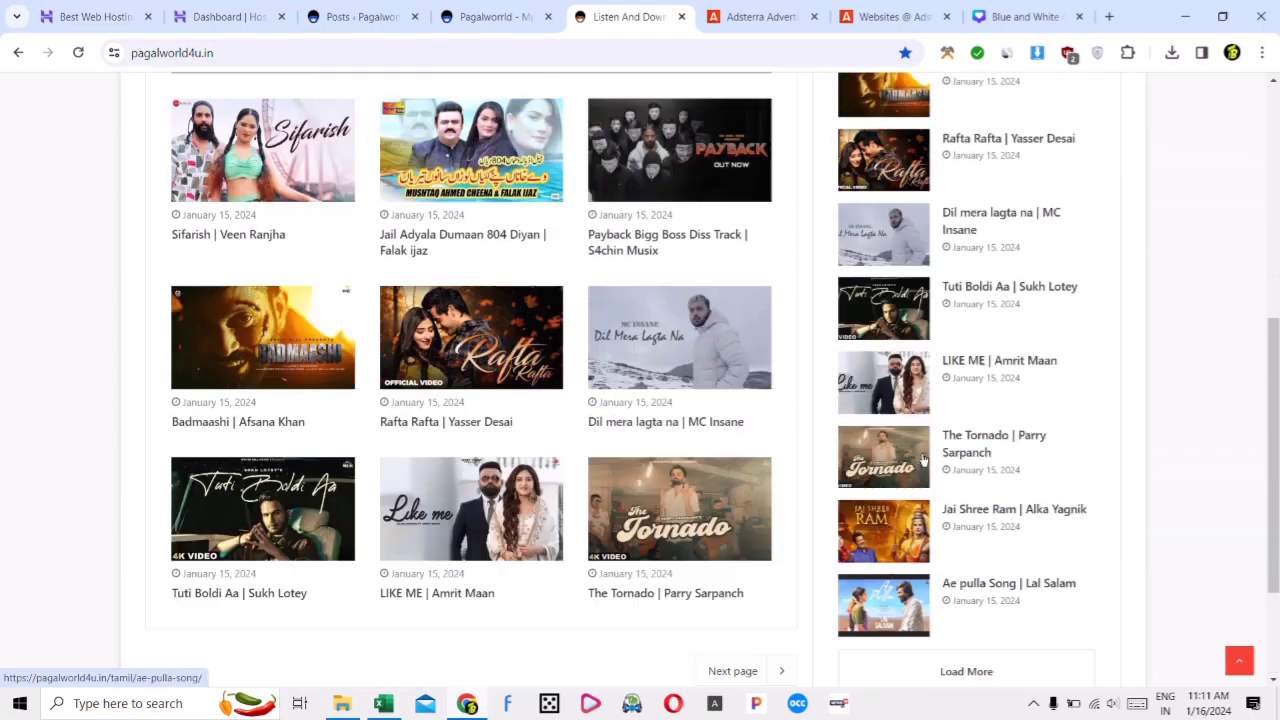
{"action": "scroll", "coordinate": [922, 458], "scroll_direction": "up", "scroll_amount": 2}
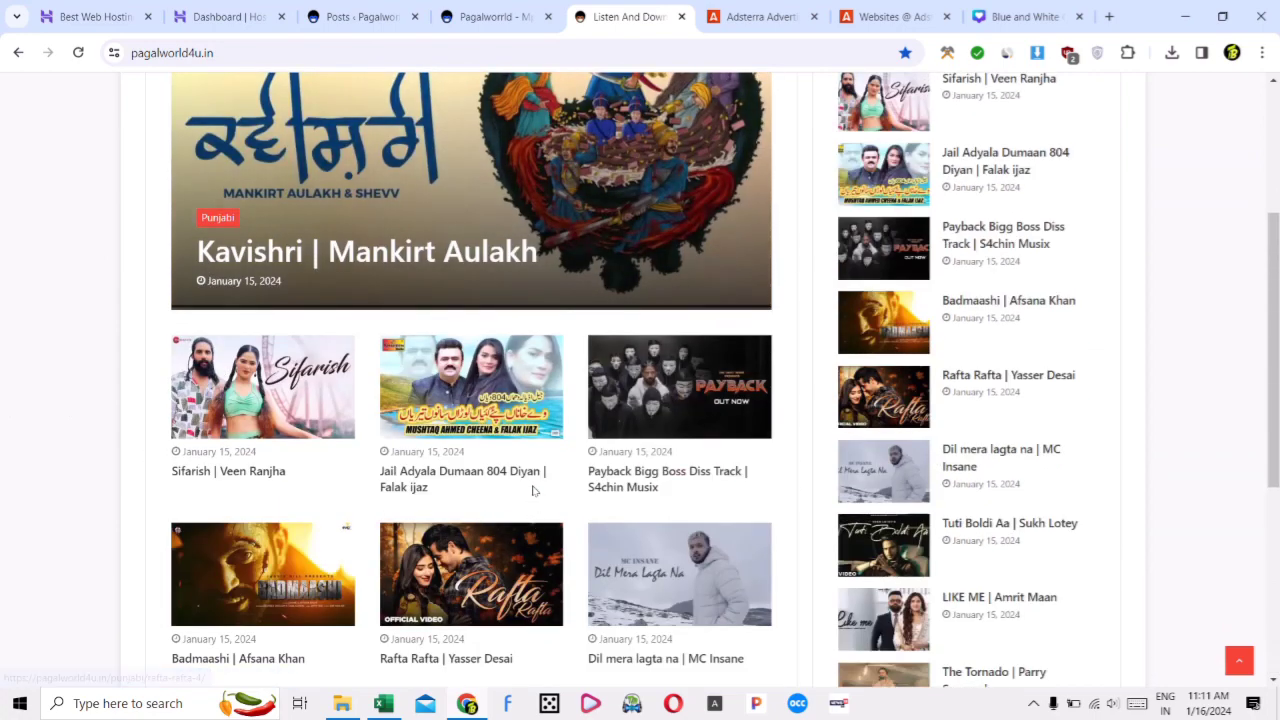
{"action": "scroll", "coordinate": [524, 268], "scroll_direction": "up", "scroll_amount": 1}
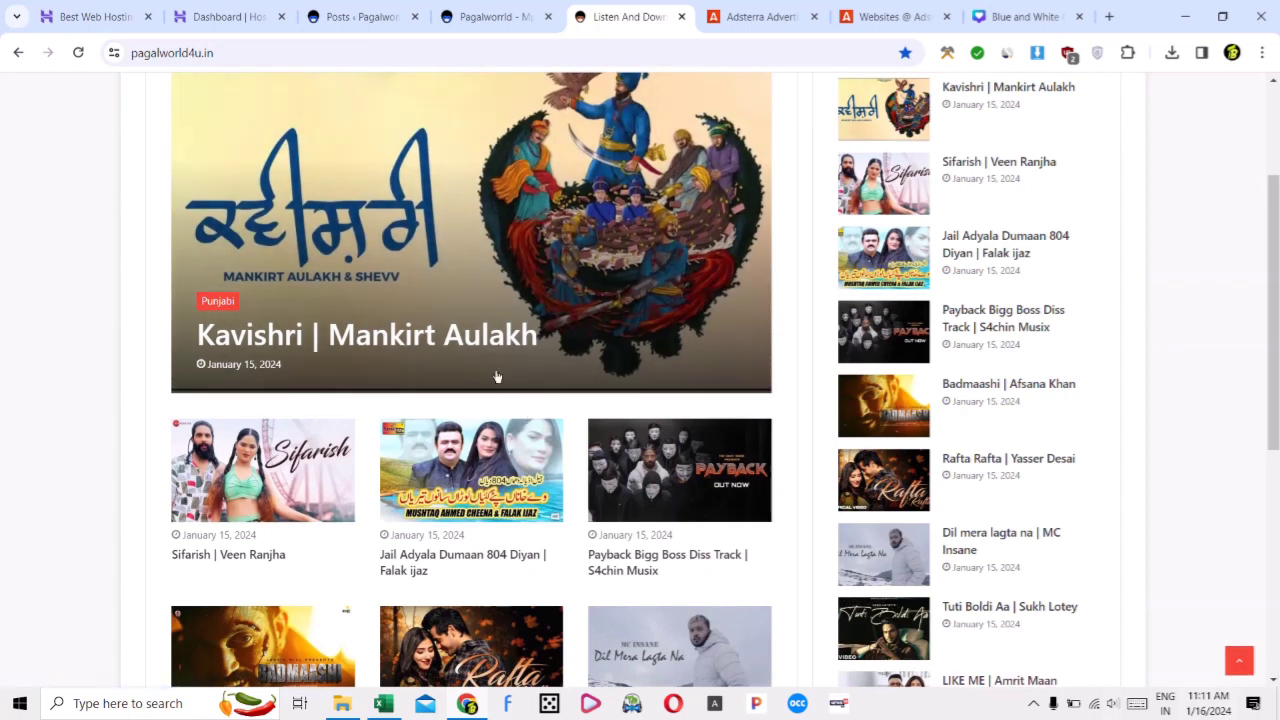
{"action": "scroll", "coordinate": [706, 422], "scroll_direction": "down", "scroll_amount": 1}
{"action": "scroll", "coordinate": [710, 428], "scroll_direction": "down", "scroll_amount": 1}
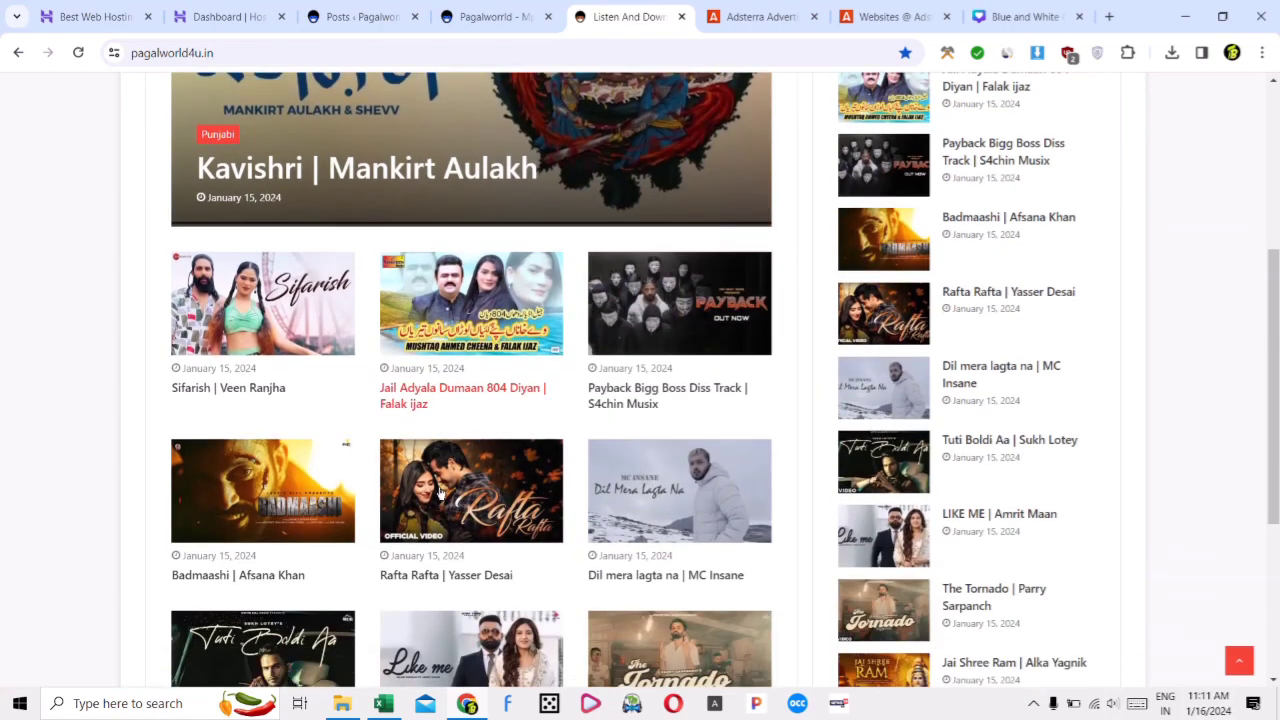
Switch to the isaiminisong.com positions workbook in Excel, copy the tamil-mp3-songs URL from cell G72 and clear the cell
{"action": "key", "text": "alt+Tab"}
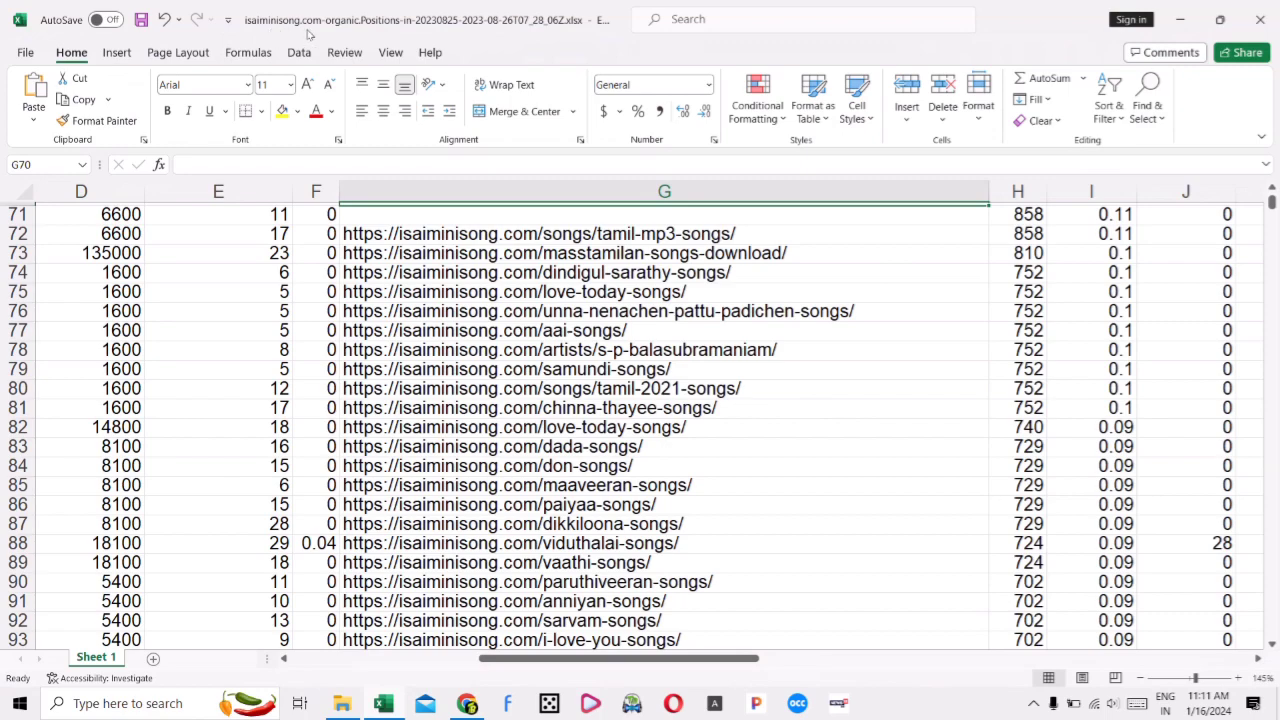
{"action": "scroll", "coordinate": [870, 410], "scroll_direction": "up", "scroll_amount": 14}
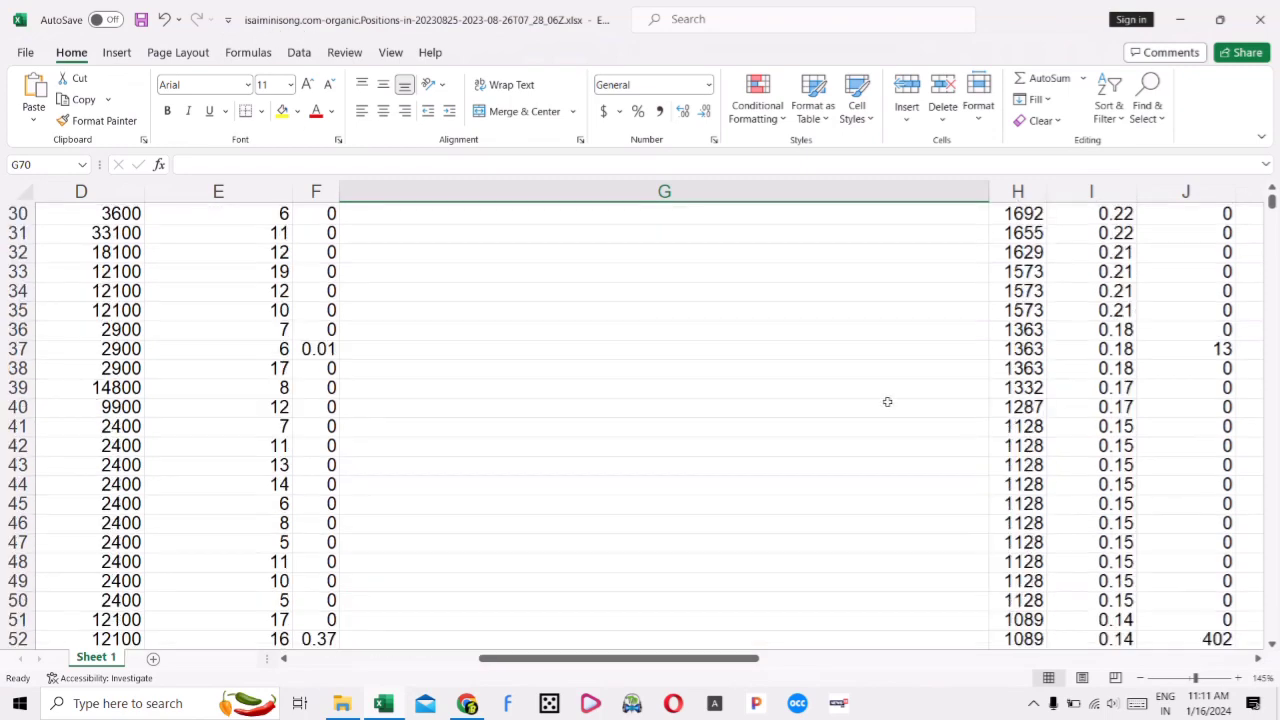
{"action": "scroll", "coordinate": [871, 331], "scroll_direction": "down", "scroll_amount": 14}
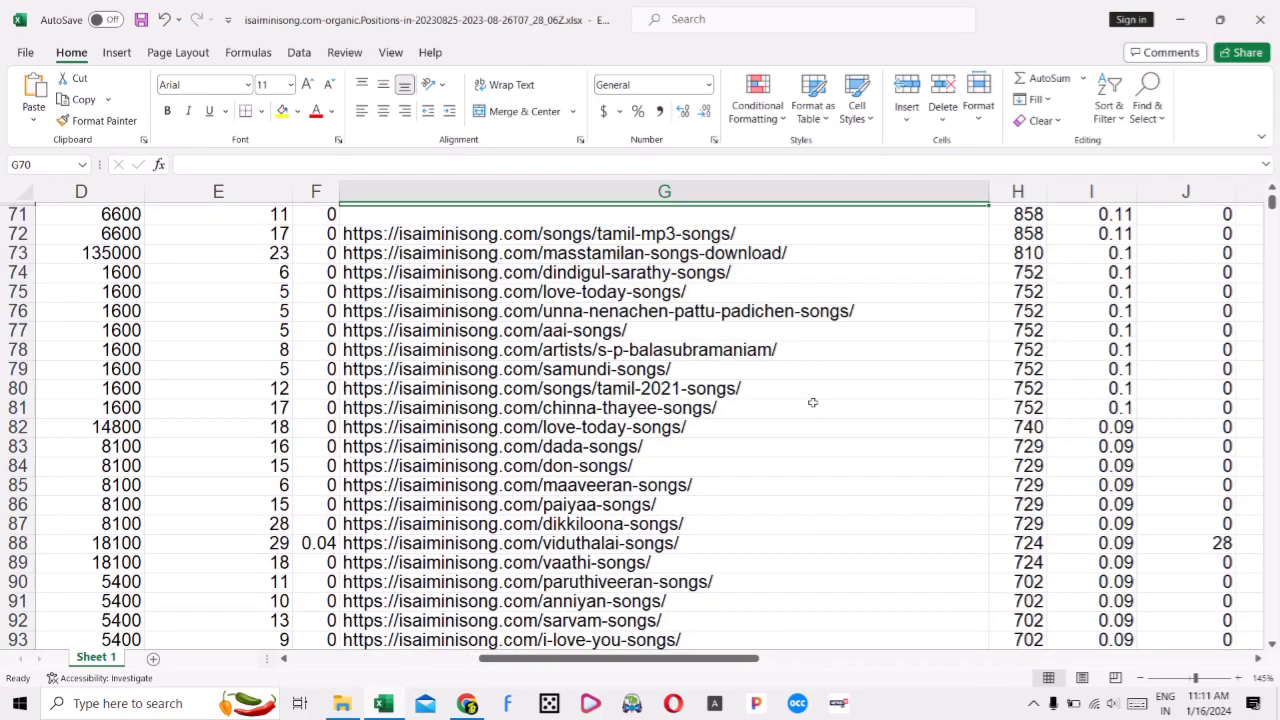
{"action": "scroll", "coordinate": [812, 402], "scroll_direction": "down", "scroll_amount": 20}
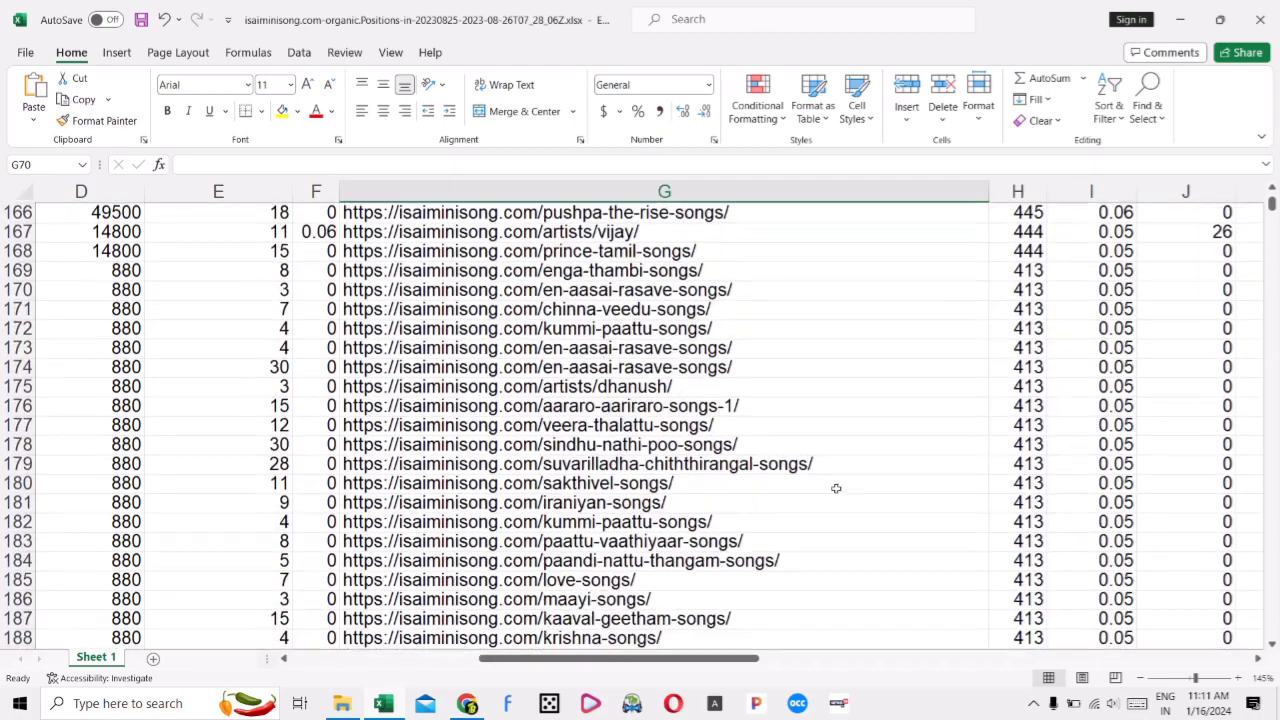
{"action": "scroll", "coordinate": [836, 488], "scroll_direction": "up", "scroll_amount": 20}
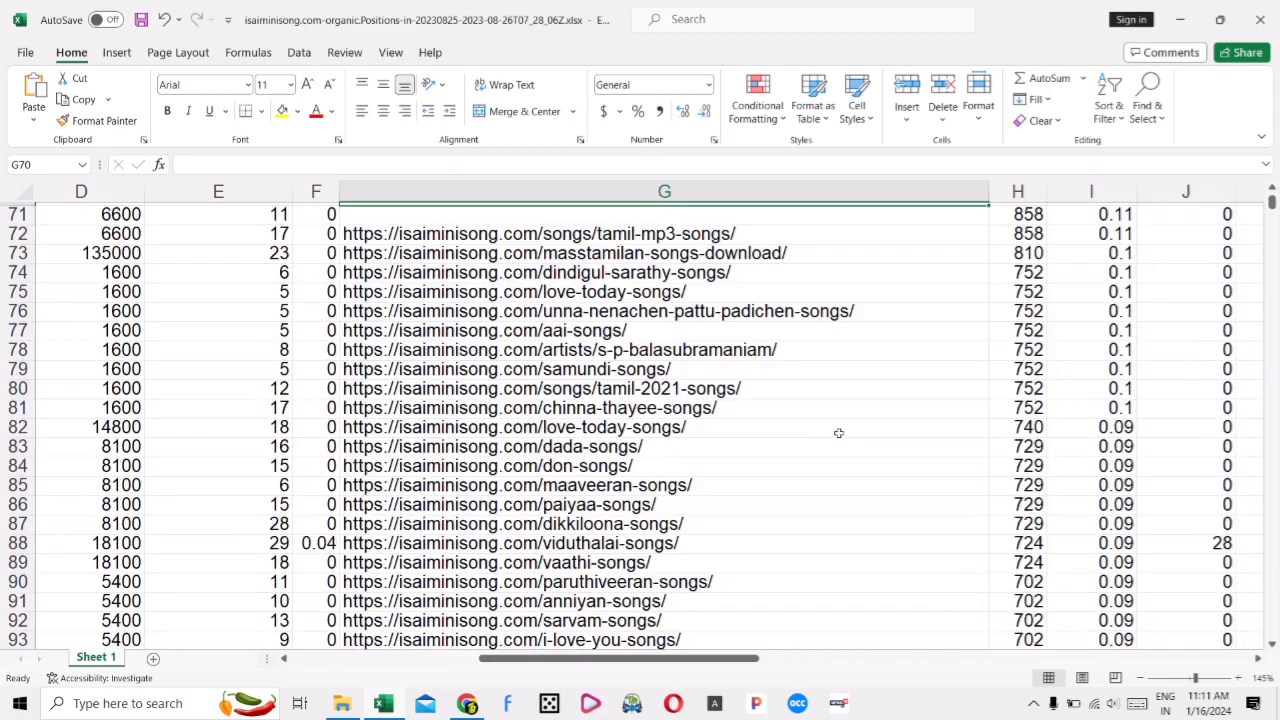
{"action": "double_click", "coordinate": [676, 233]}
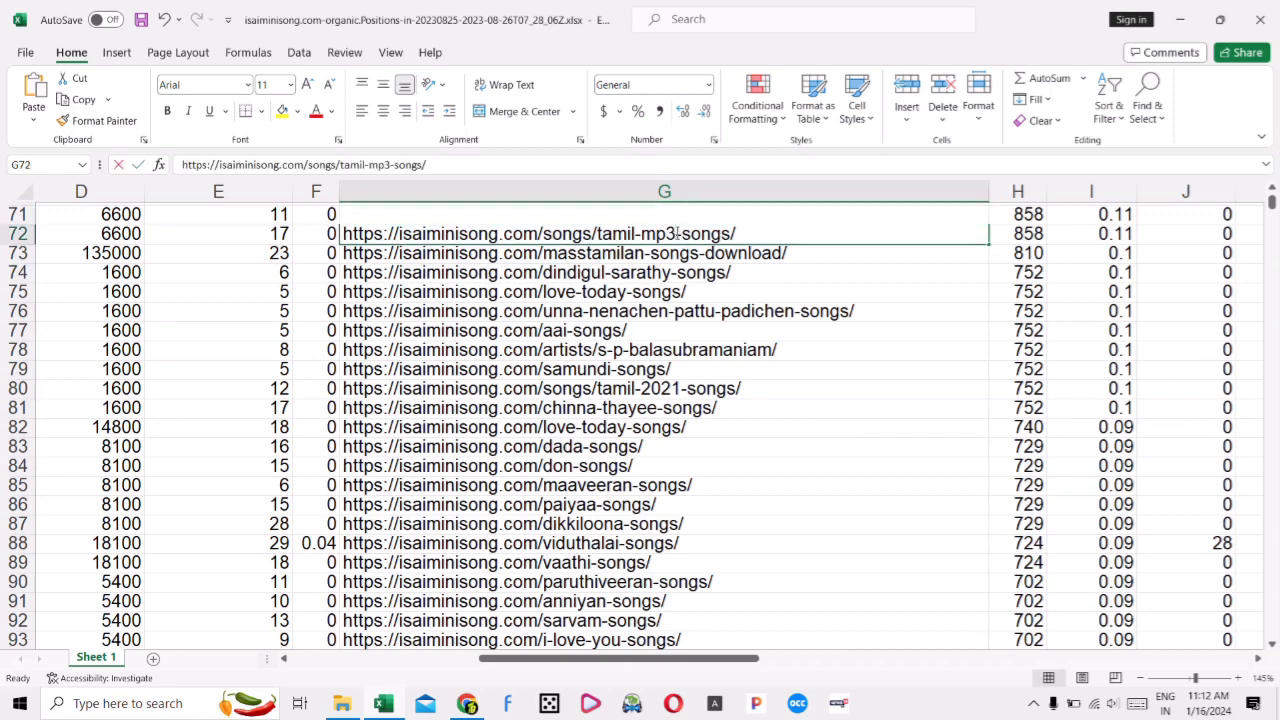
{"action": "key", "text": "ctrl+a"}
{"action": "key", "text": "ctrl+c"}
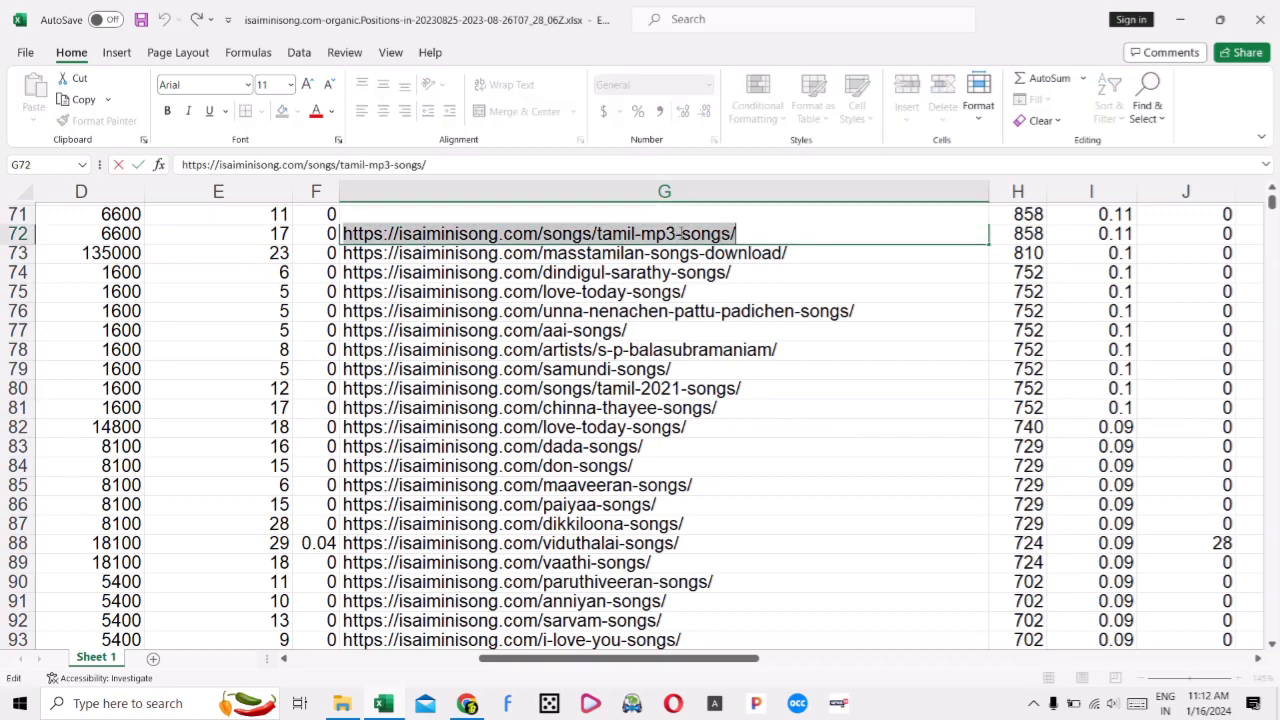
{"action": "key", "text": "BackSpace"}
{"action": "scroll", "coordinate": [860, 350], "scroll_direction": "up", "scroll_amount": 2}
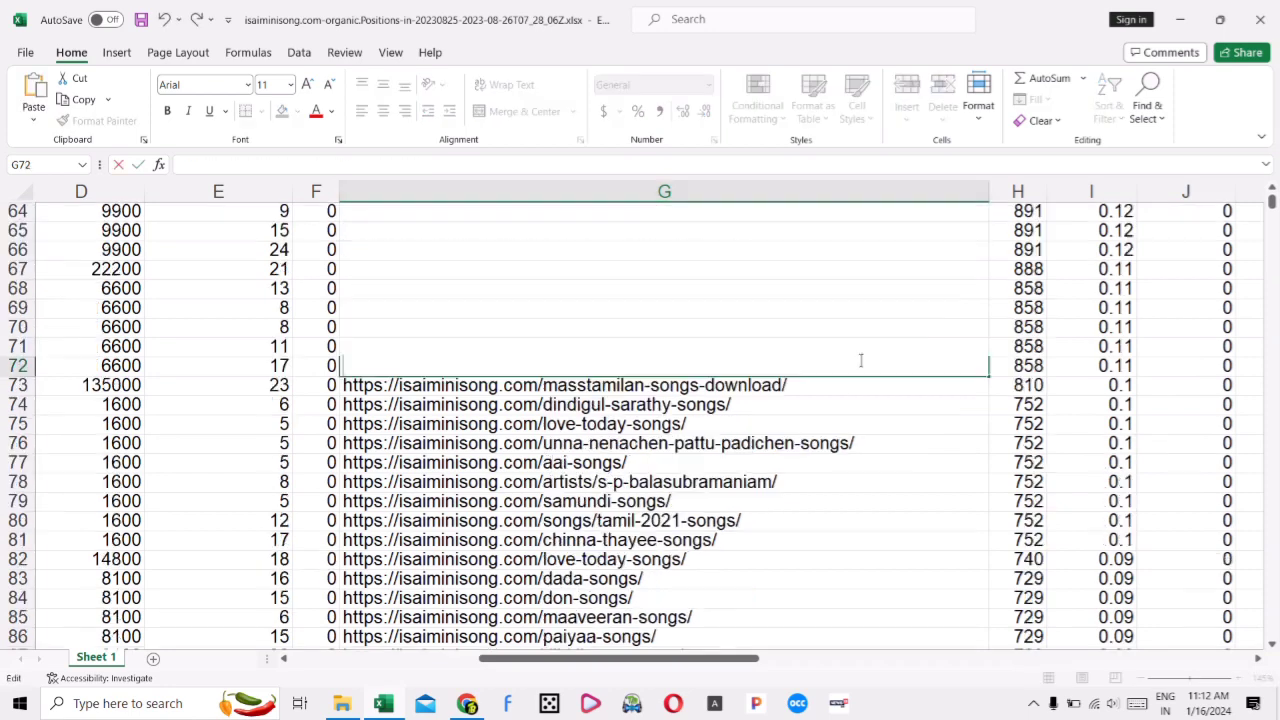
{"action": "scroll", "coordinate": [582, 430], "scroll_direction": "up", "scroll_amount": 1}
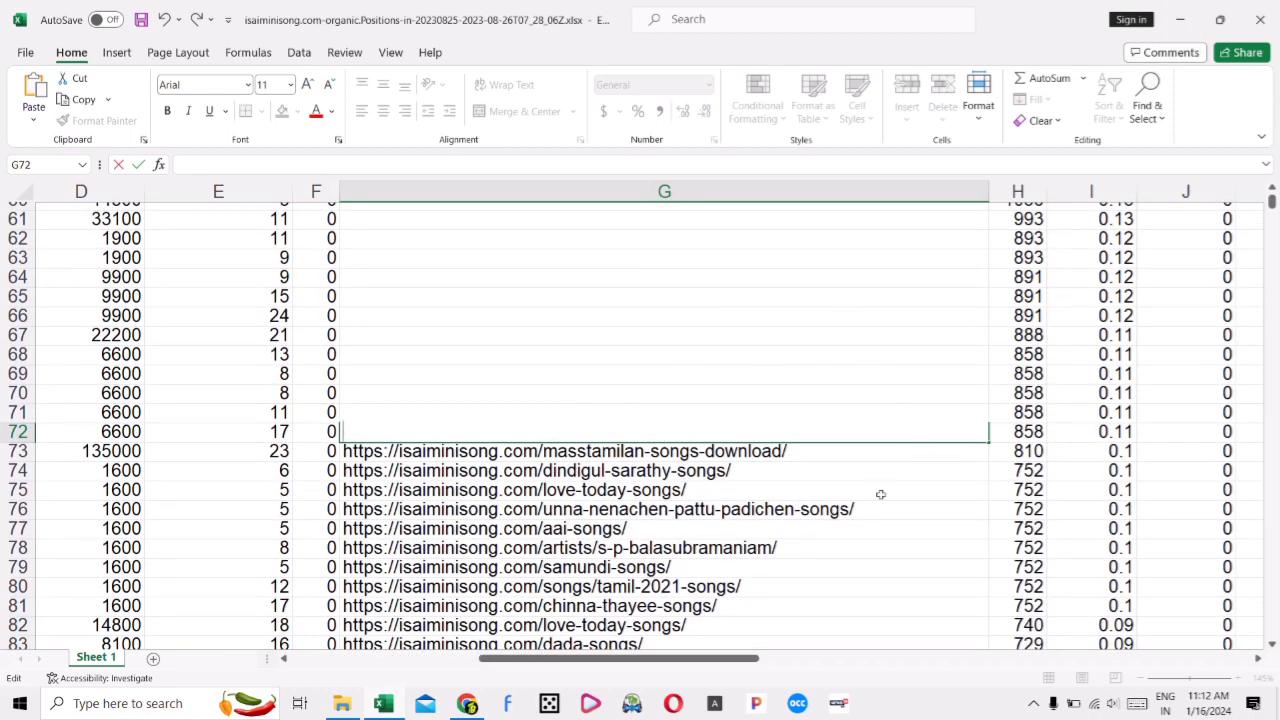
{"action": "left_click", "coordinate": [1182, 20]}
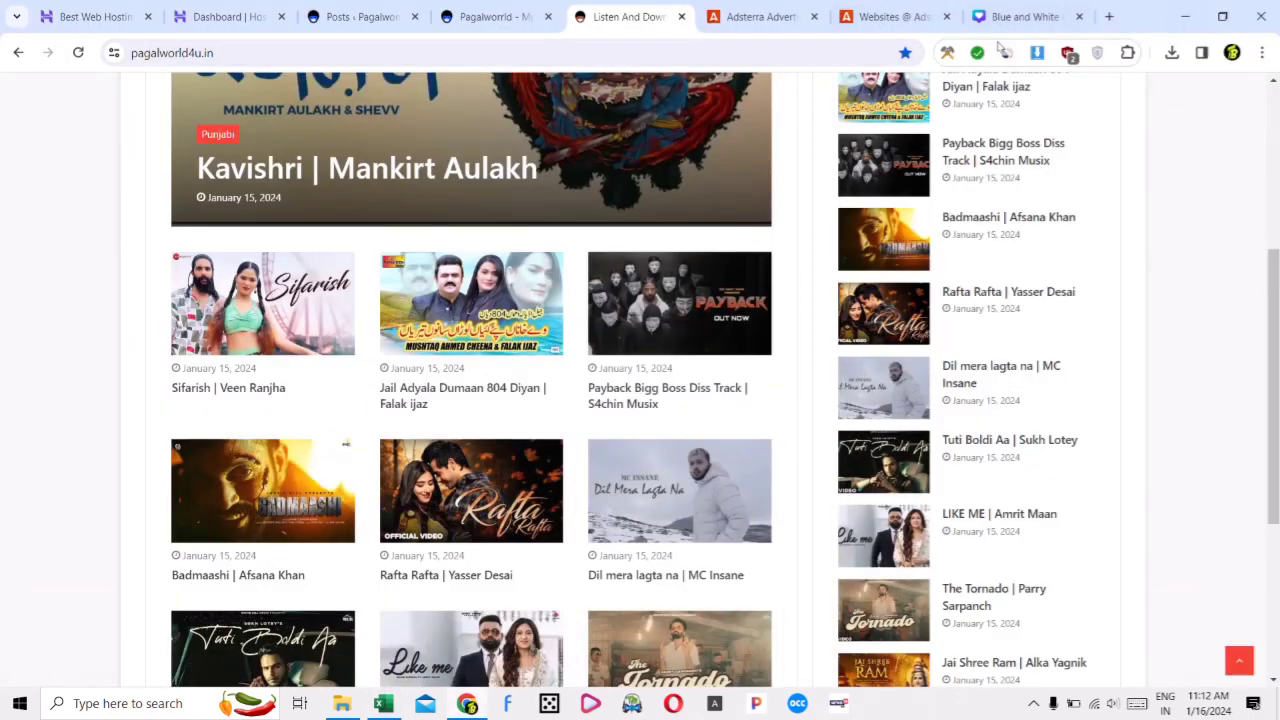
{"action": "left_click", "coordinate": [1108, 16]}
{"action": "left_click", "coordinate": [480, 50]}
{"action": "key", "text": "ctrl+v"}
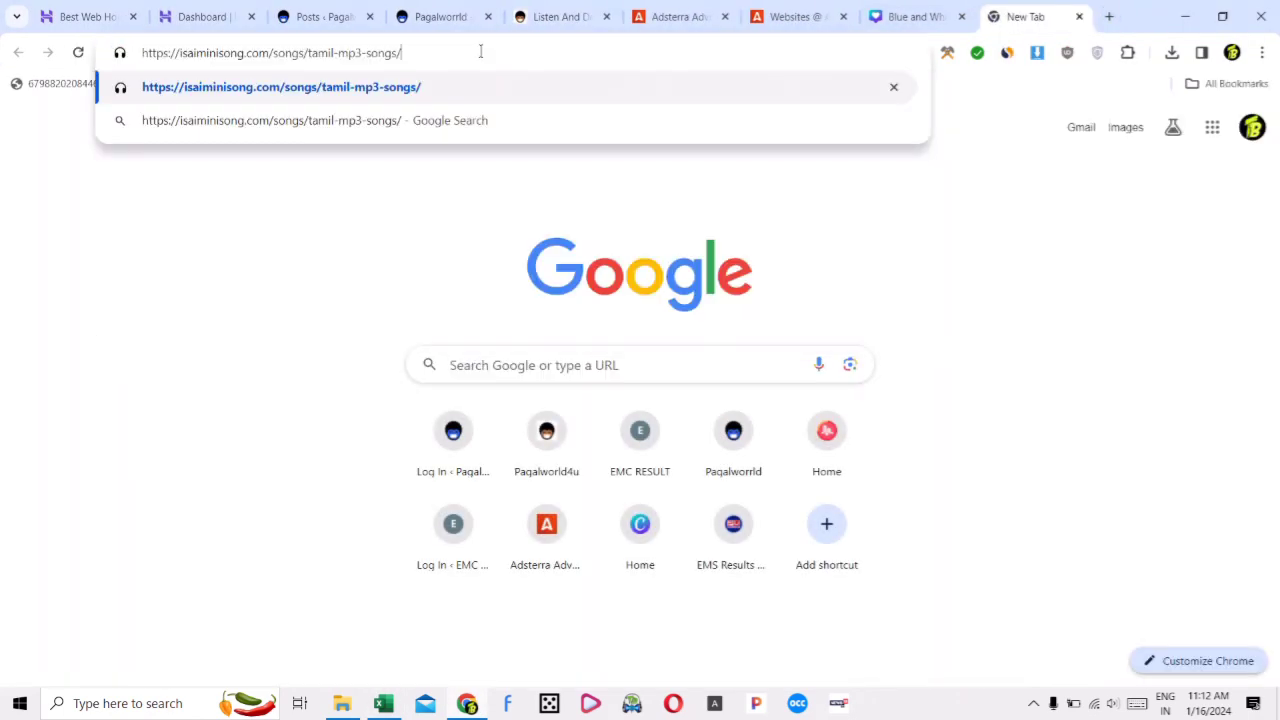
{"action": "key", "text": "Return"}
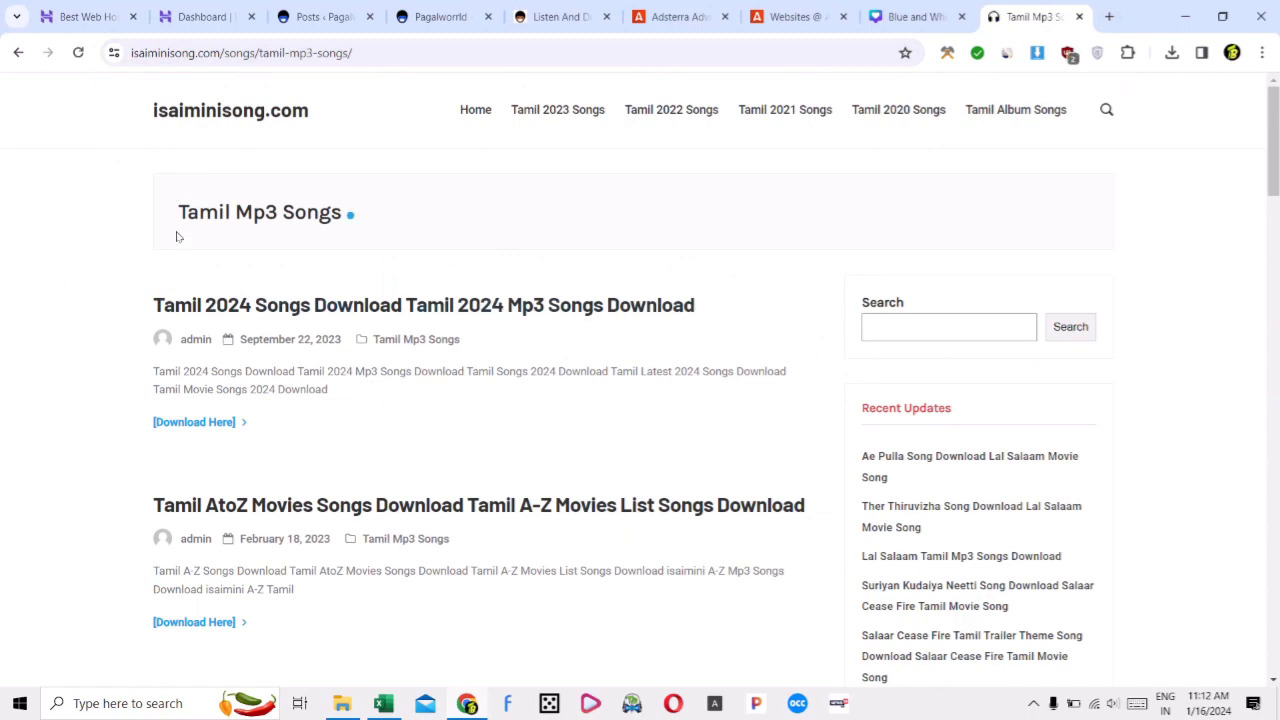
{"action": "scroll", "coordinate": [726, 246], "scroll_direction": "down", "scroll_amount": 3}
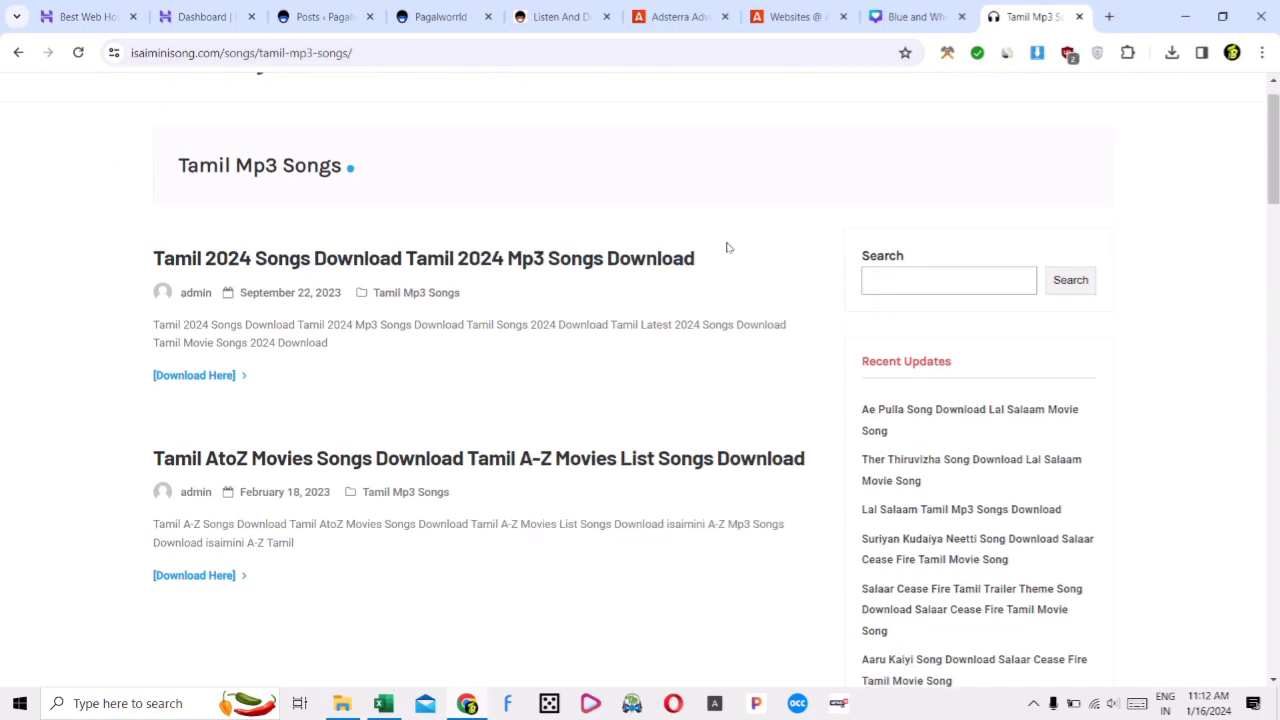
{"action": "scroll", "coordinate": [700, 316], "scroll_direction": "up", "scroll_amount": 3}
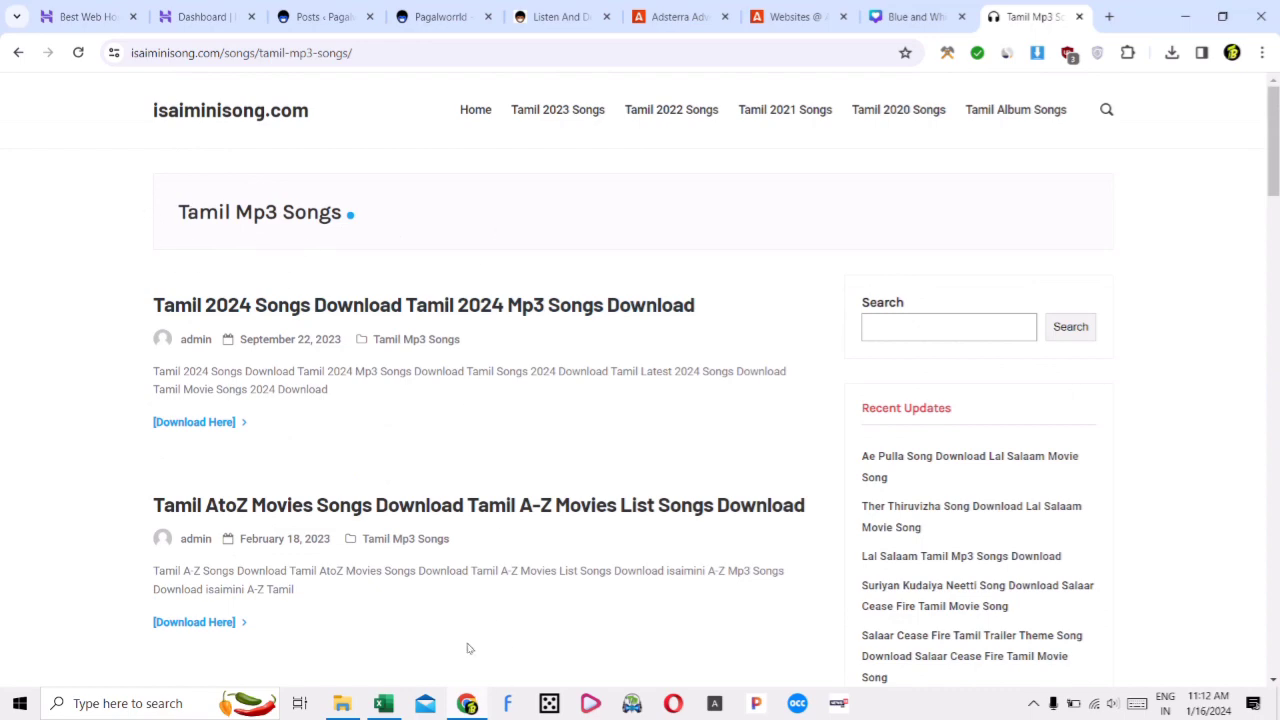
Back in the Excel workbook, copy the masstamilan-songs-download URL from cell G73, clear the cell and return to Chrome
{"action": "left_click", "coordinate": [383, 703]}
{"action": "scroll", "coordinate": [850, 290], "scroll_direction": "down", "scroll_amount": 1}
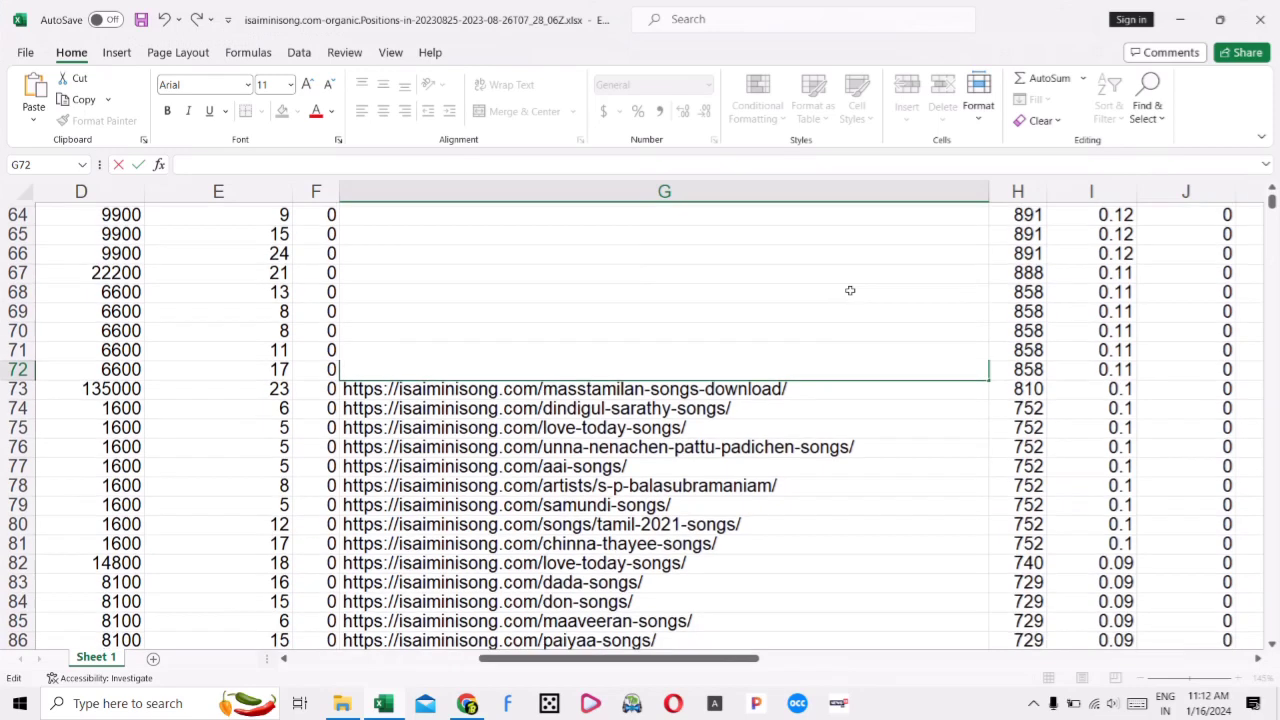
{"action": "left_click", "coordinate": [817, 291]}
{"action": "left_click", "coordinate": [650, 465]}
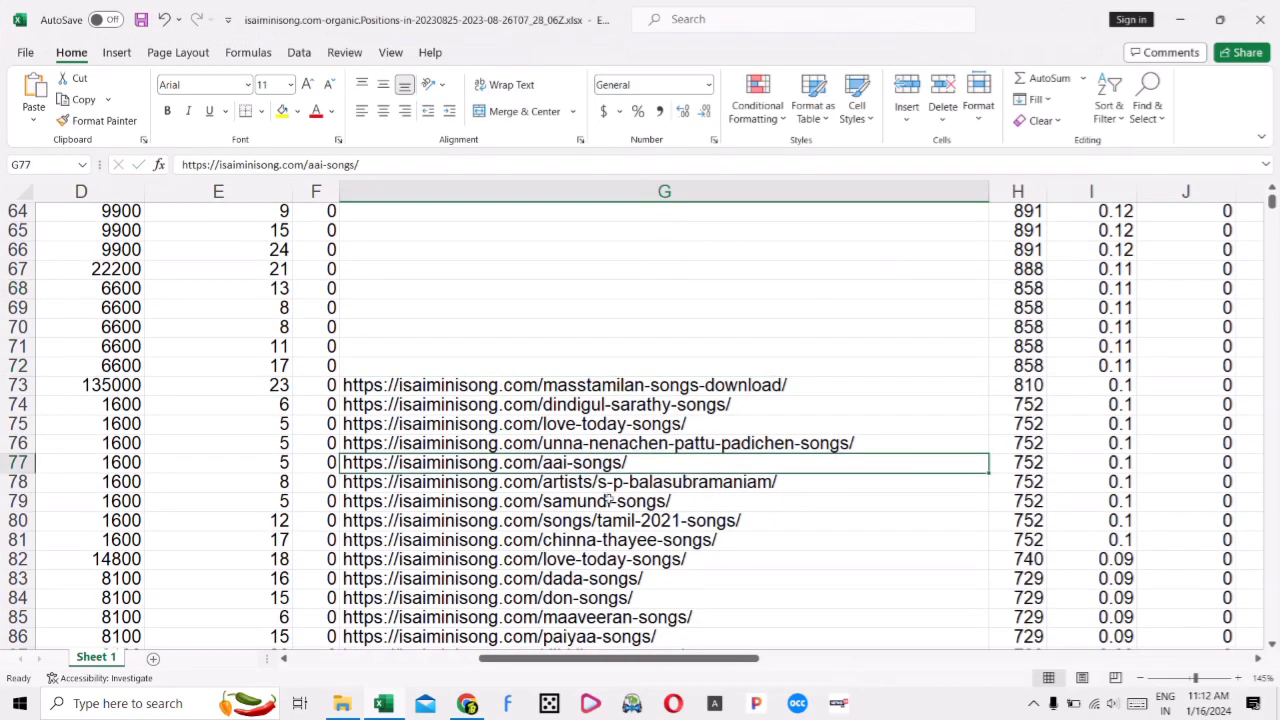
{"action": "left_click", "coordinate": [637, 385]}
{"action": "double_click", "coordinate": [637, 385]}
{"action": "double_click", "coordinate": [641, 384]}
{"action": "key", "text": "ctrl+c"}
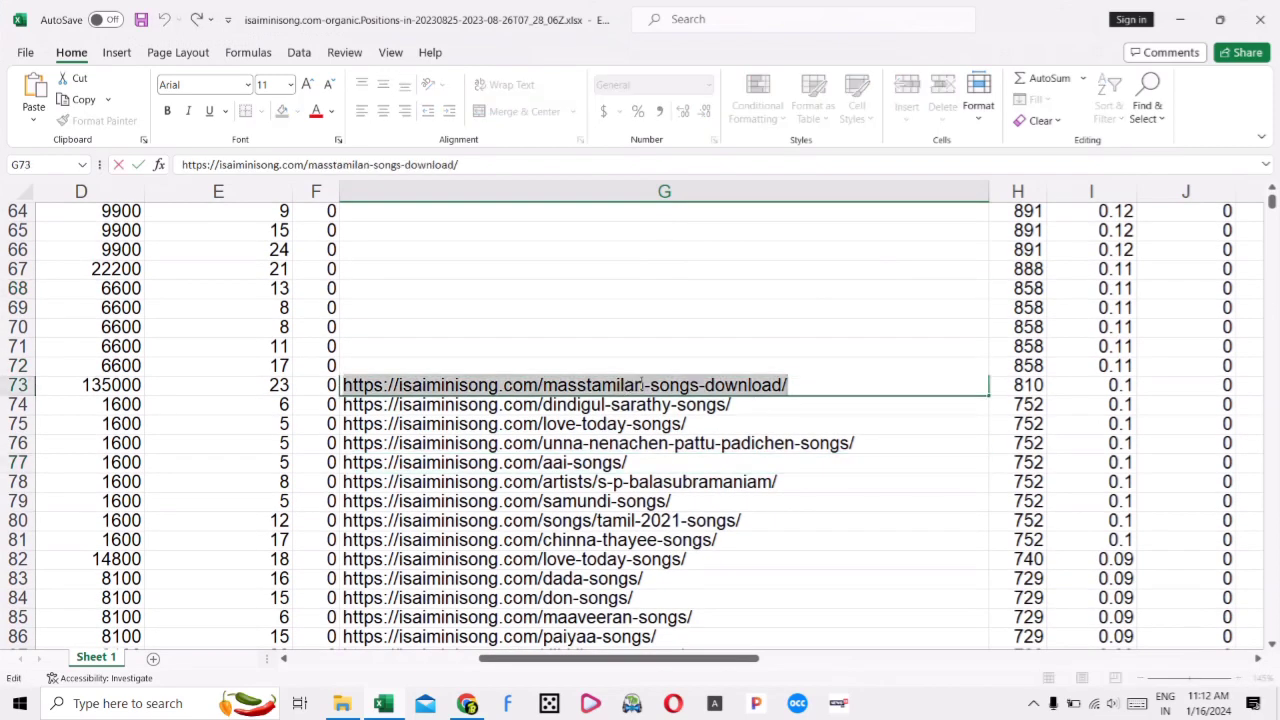
{"action": "key", "text": "Delete"}
{"action": "left_click", "coordinate": [623, 294]}
{"action": "left_click", "coordinate": [1180, 19]}
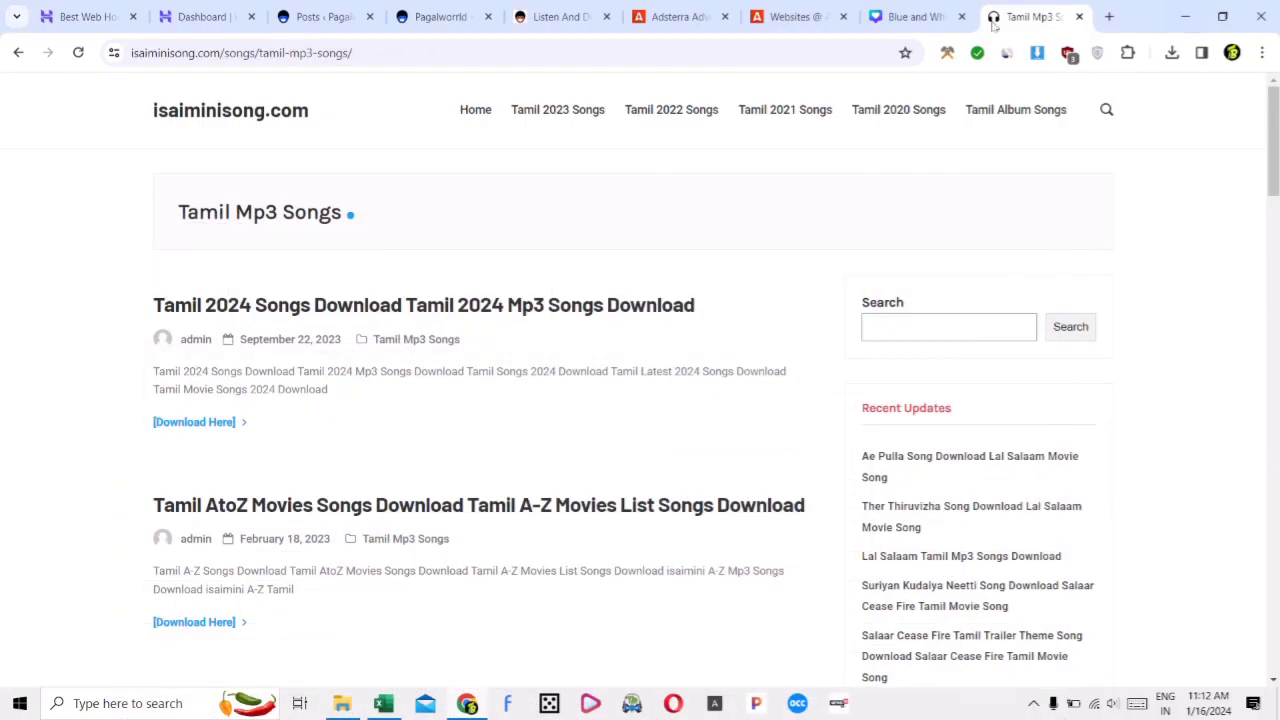
{"action": "left_click", "coordinate": [734, 54]}
{"action": "key", "text": "ctrl+v"}
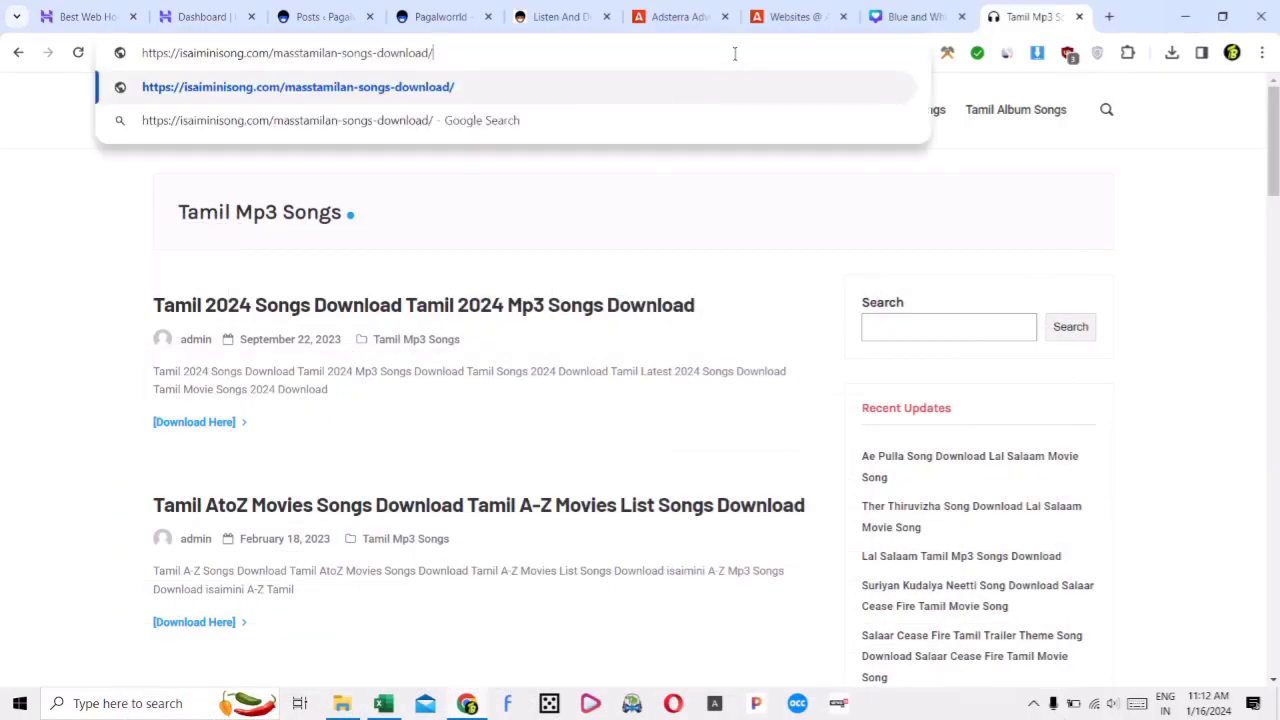
{"action": "key", "text": "Return"}
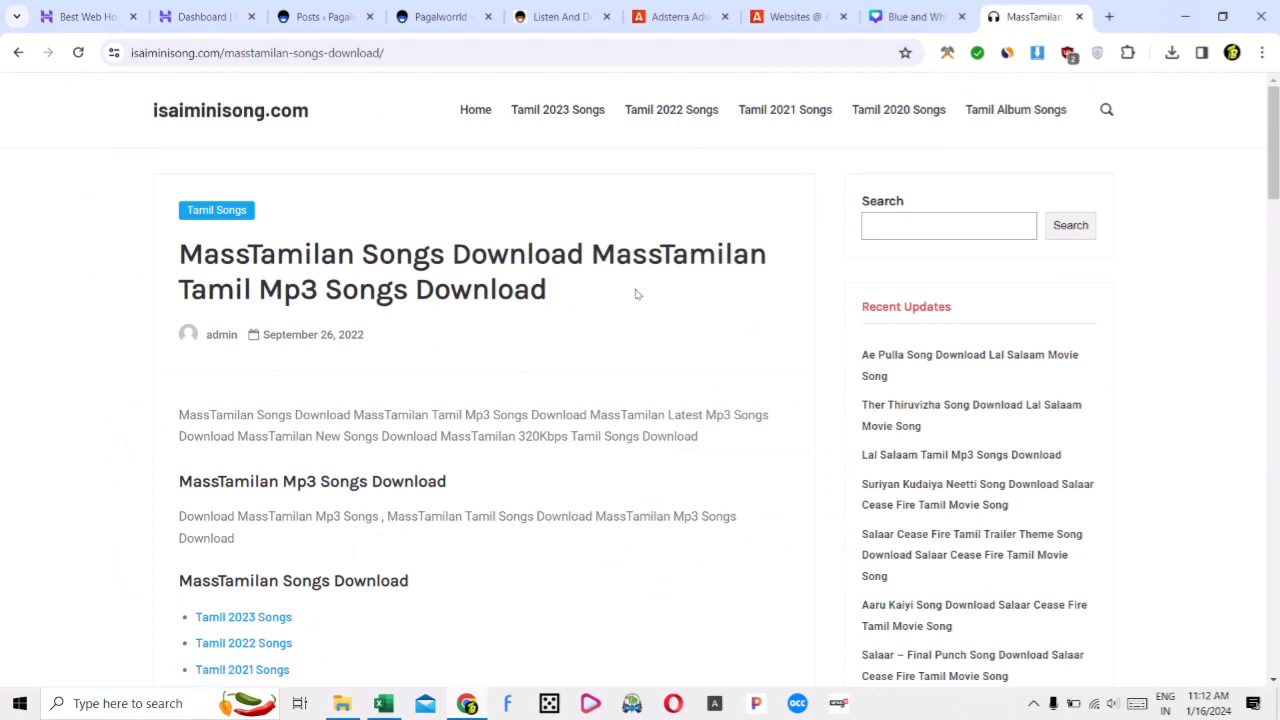
{"action": "scroll", "coordinate": [491, 483], "scroll_direction": "down", "scroll_amount": 6}
{"action": "scroll", "coordinate": [510, 463], "scroll_direction": "up", "scroll_amount": 6}
{"action": "scroll", "coordinate": [224, 278], "scroll_direction": "down", "scroll_amount": 2}
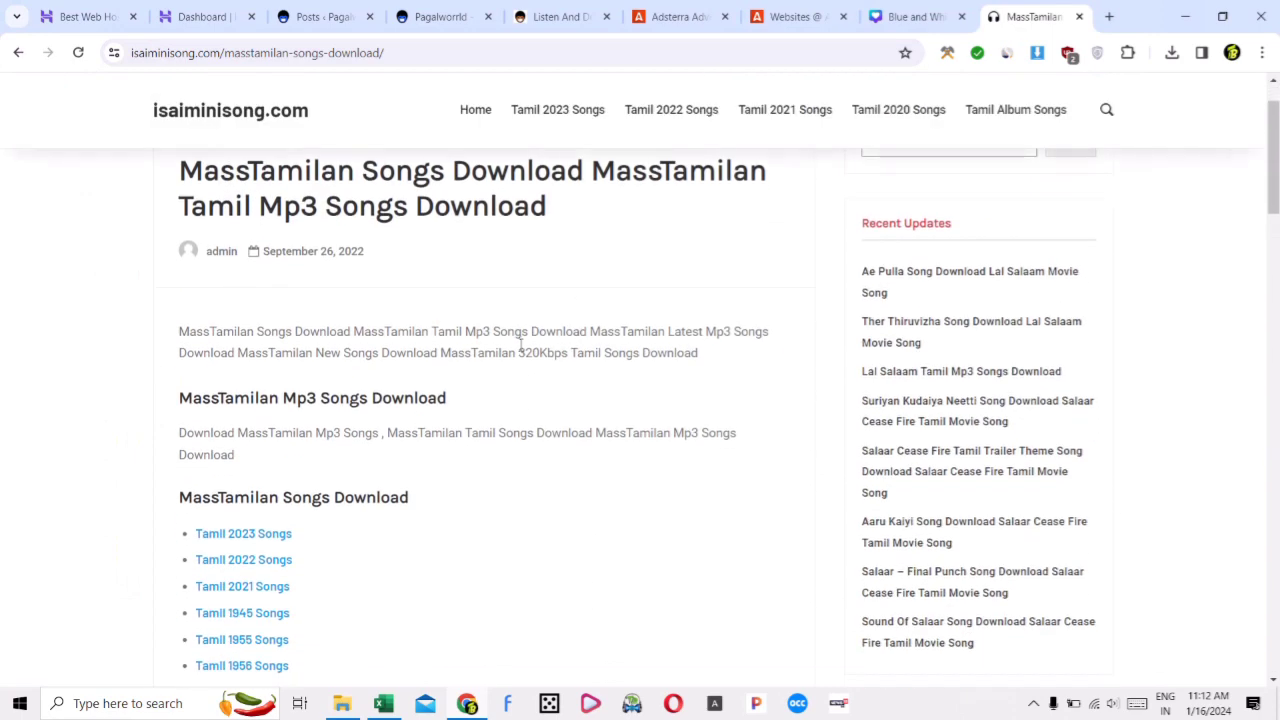
{"action": "scroll", "coordinate": [560, 360], "scroll_direction": "up", "scroll_amount": 2}
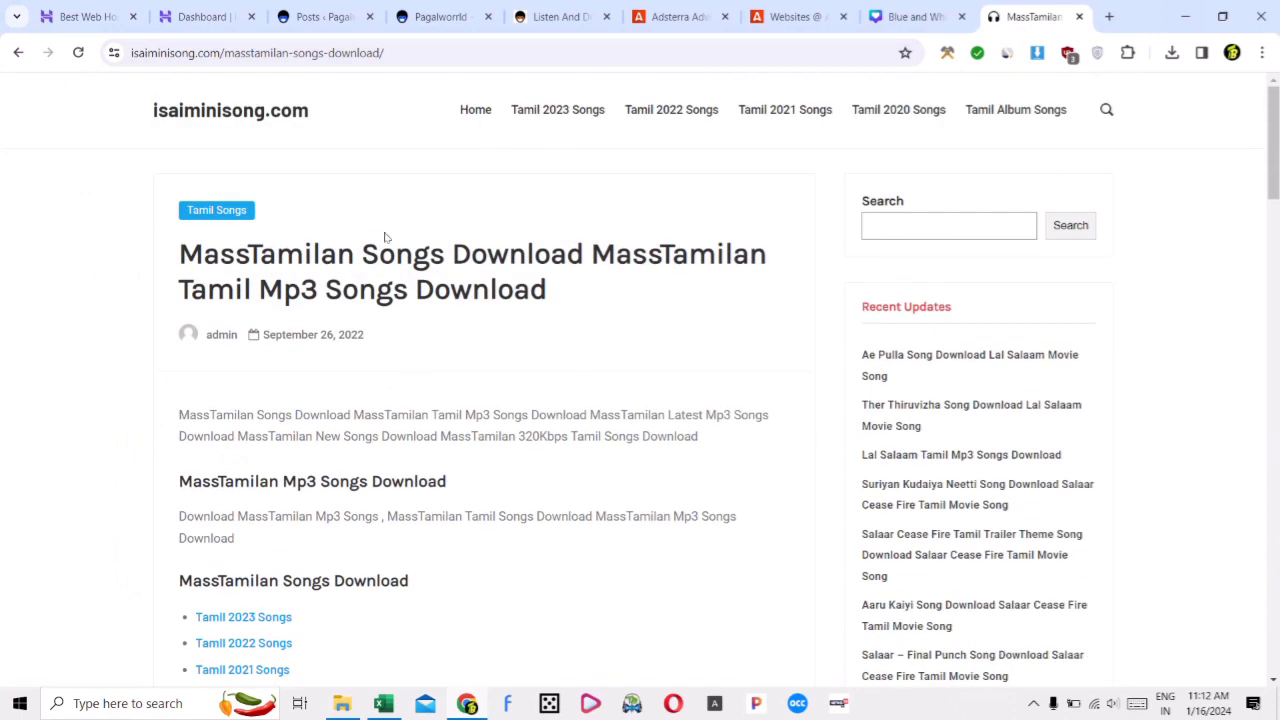
{"action": "scroll", "coordinate": [523, 289], "scroll_direction": "down", "scroll_amount": 15}
{"action": "scroll", "coordinate": [494, 406], "scroll_direction": "up", "scroll_amount": 10}
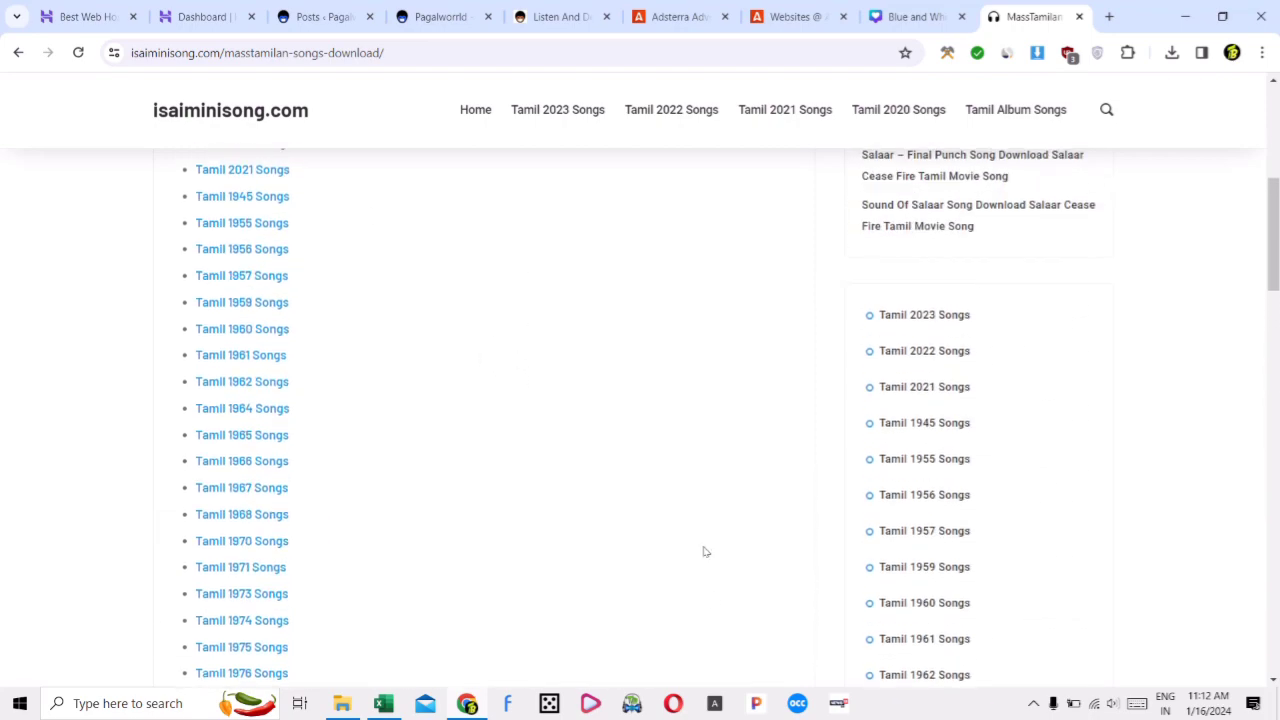
Switch to the positions workbook in Excel and cut the dindigul-sarathy-songs URL out of cell G74
{"action": "left_click", "coordinate": [383, 703]}
{"action": "left_click", "coordinate": [812, 519]}
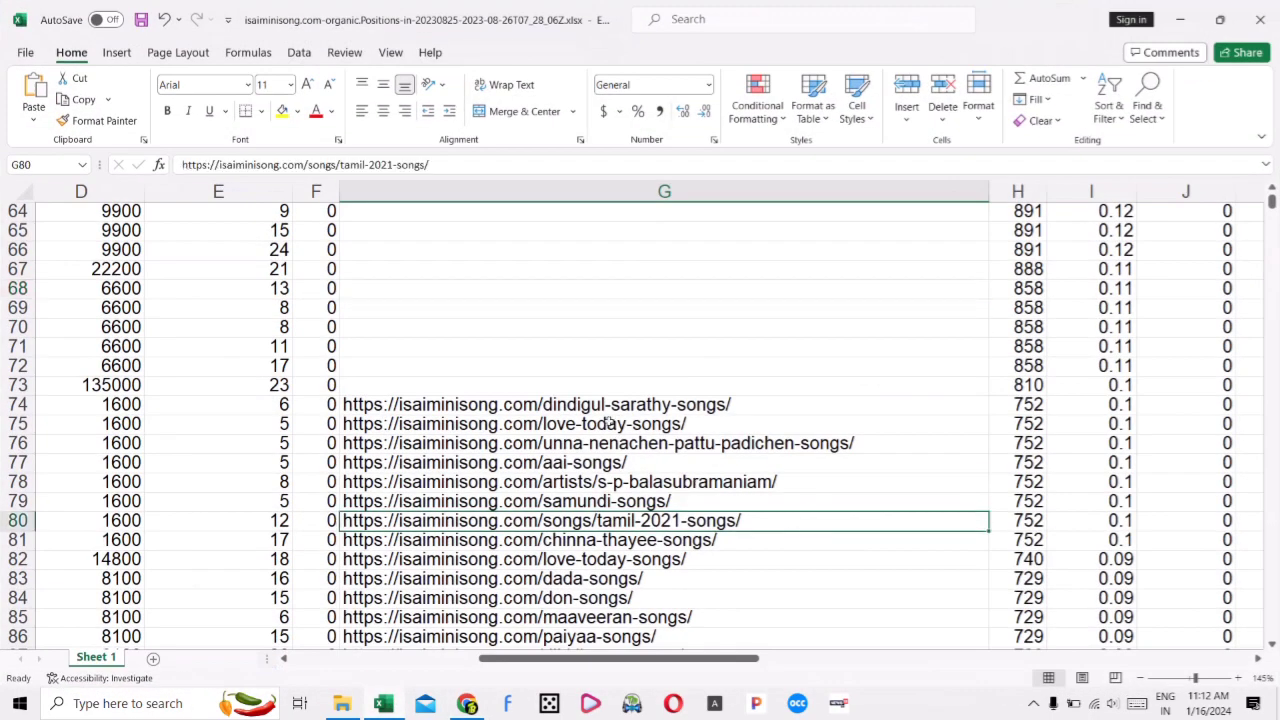
{"action": "double_click", "coordinate": [622, 404]}
{"action": "key", "text": "ctrl+a"}
{"action": "key", "text": "ctrl+x"}
{"action": "left_click", "coordinate": [606, 309]}
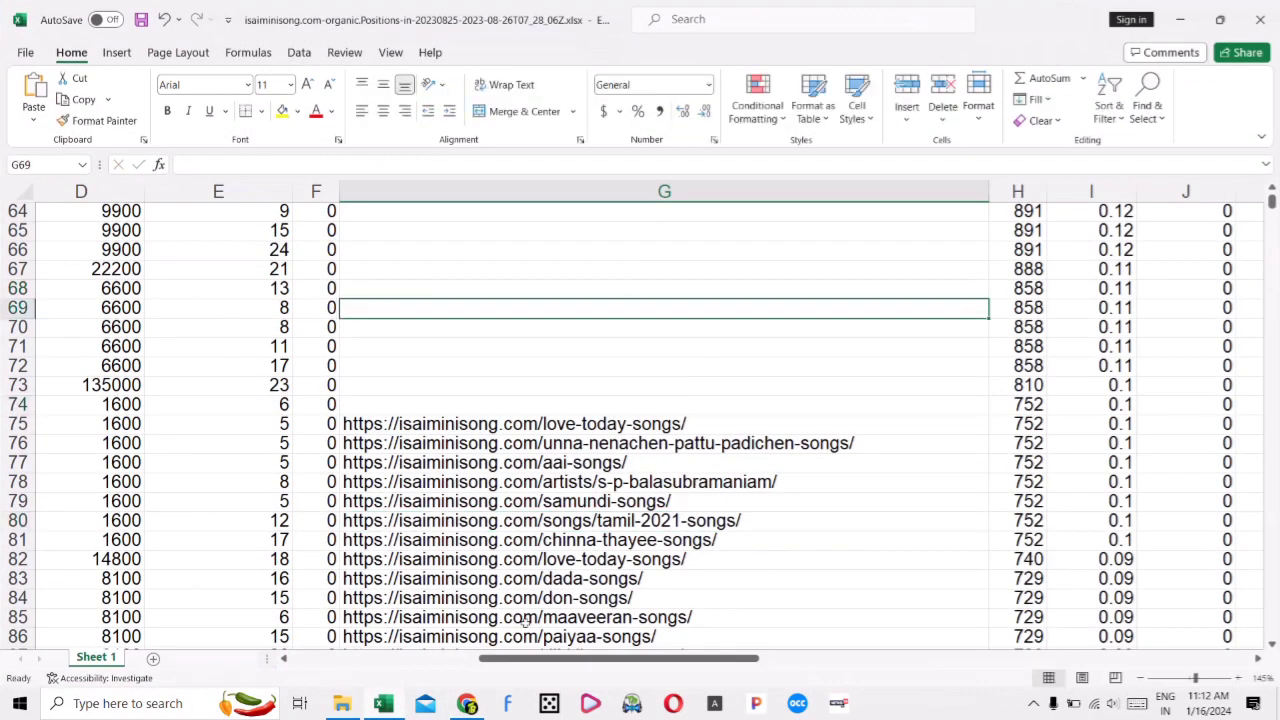
{"action": "left_click", "coordinate": [467, 703]}
{"action": "left_click", "coordinate": [773, 51]}
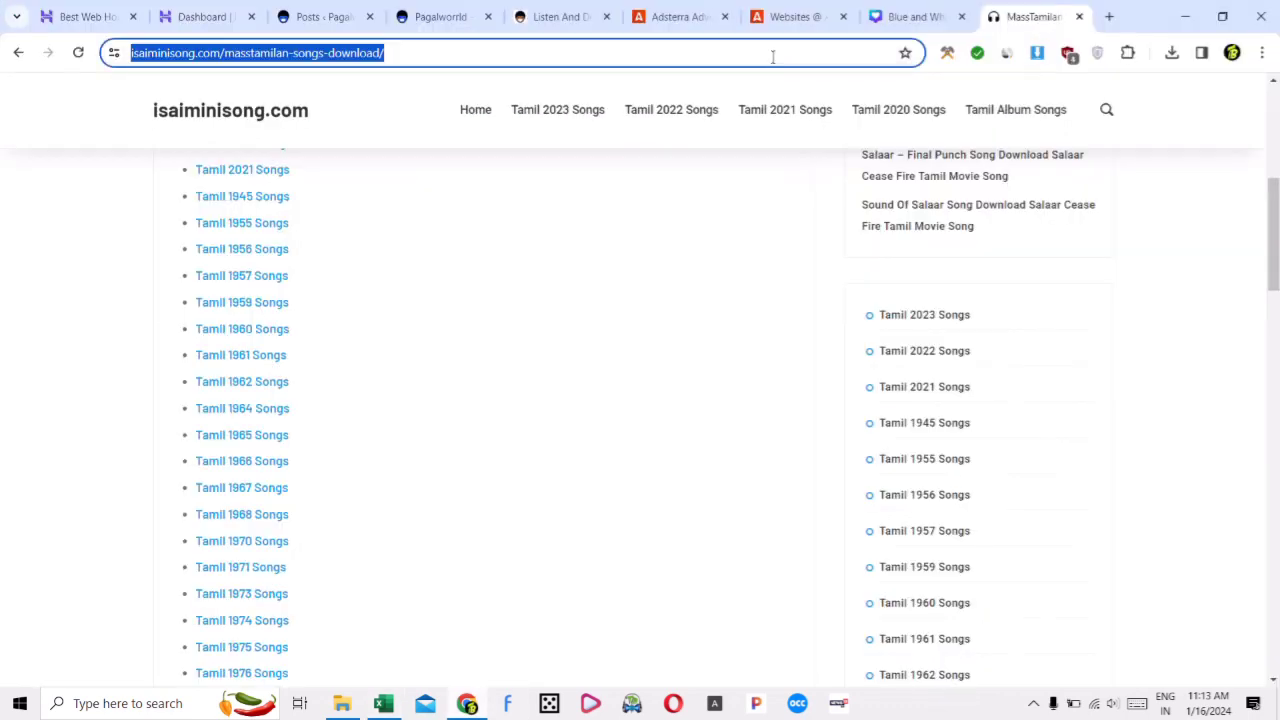
{"action": "key", "text": "ctrl+v"}
{"action": "key", "text": "Return"}
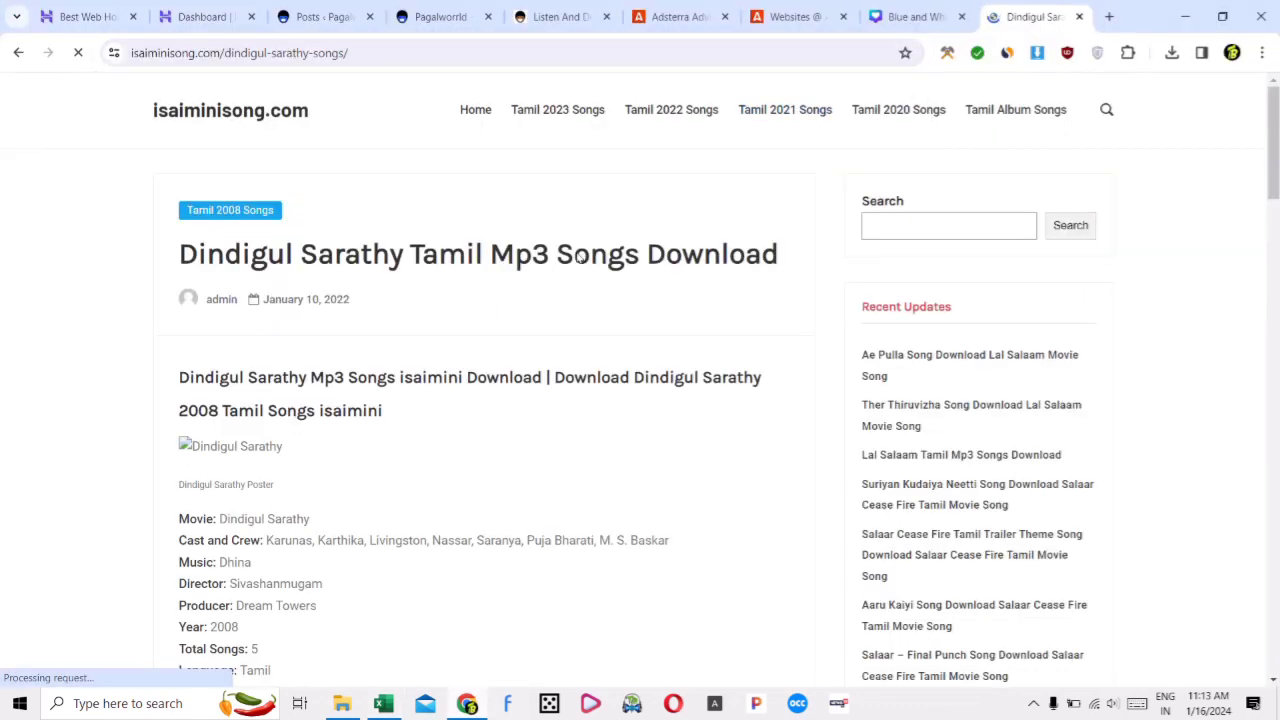
{"action": "scroll", "coordinate": [400, 440], "scroll_direction": "down", "scroll_amount": 2}
{"action": "scroll", "coordinate": [391, 462], "scroll_direction": "up", "scroll_amount": 2}
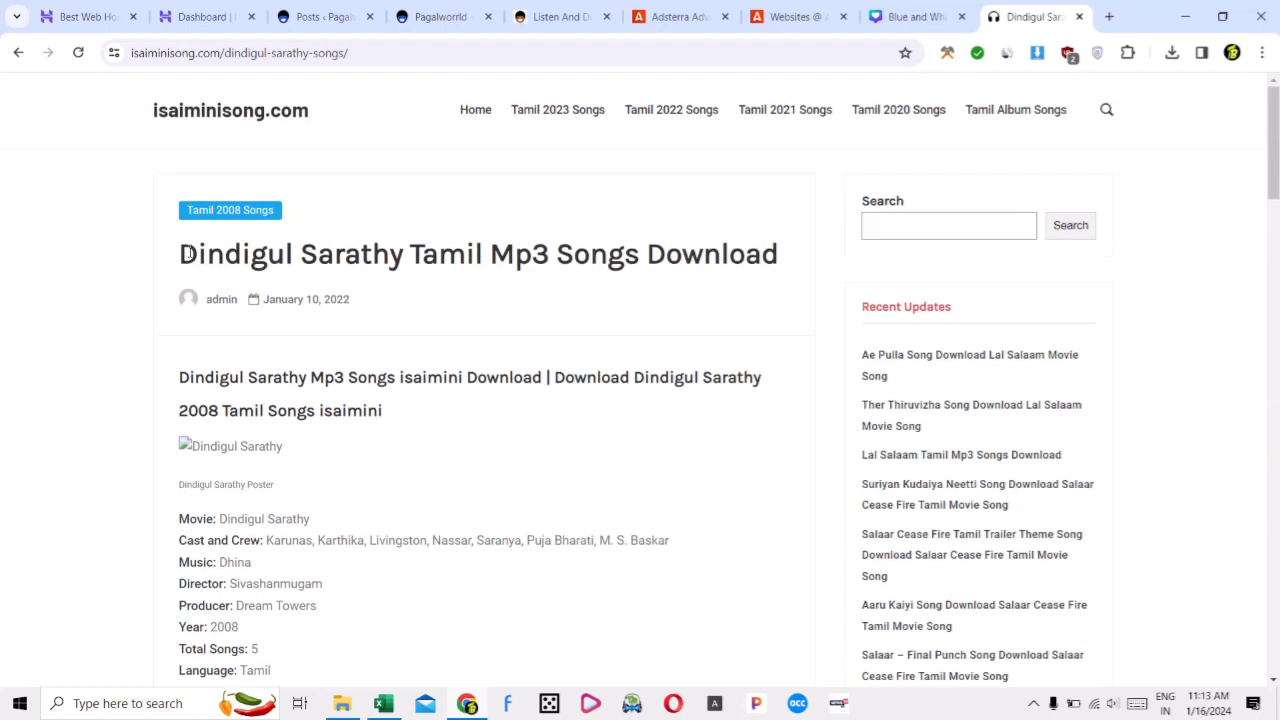
{"action": "left_click_drag", "start_coordinate": [179, 255], "coordinate": [482, 240]}
{"action": "scroll", "coordinate": [600, 310], "scroll_direction": "down", "scroll_amount": 7}
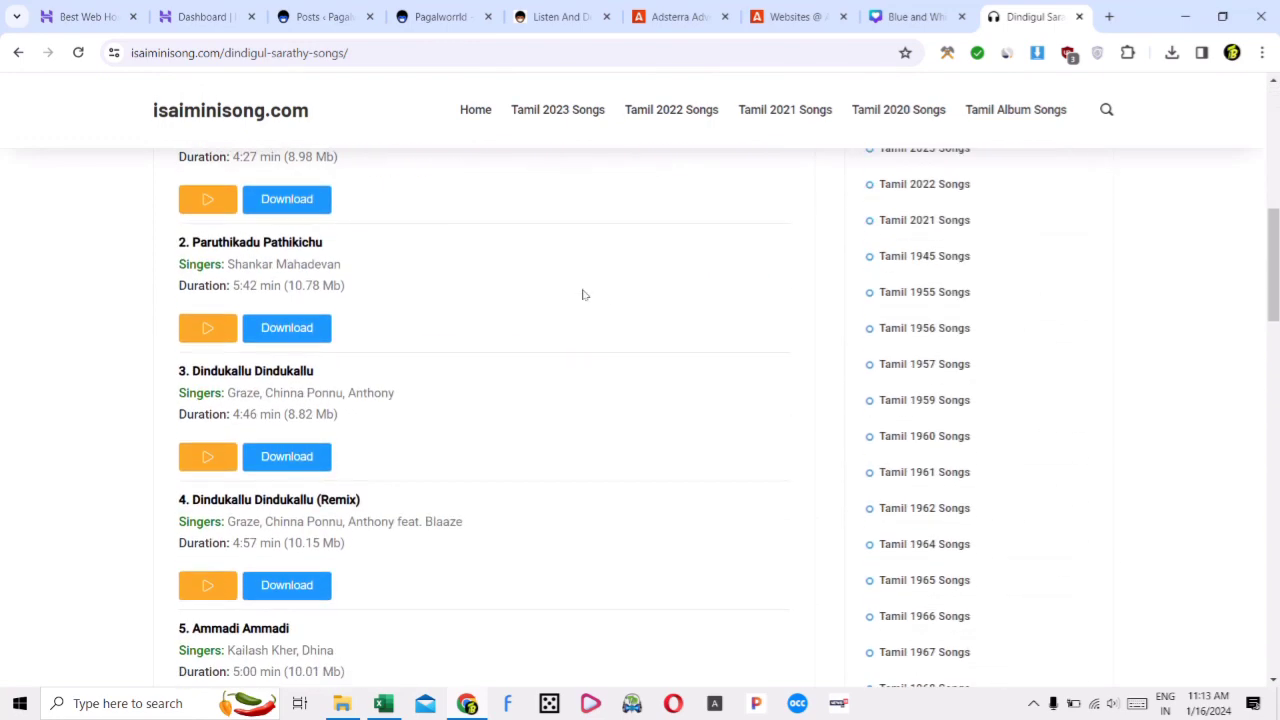
{"action": "scroll", "coordinate": [708, 506], "scroll_direction": "up", "scroll_amount": 7}
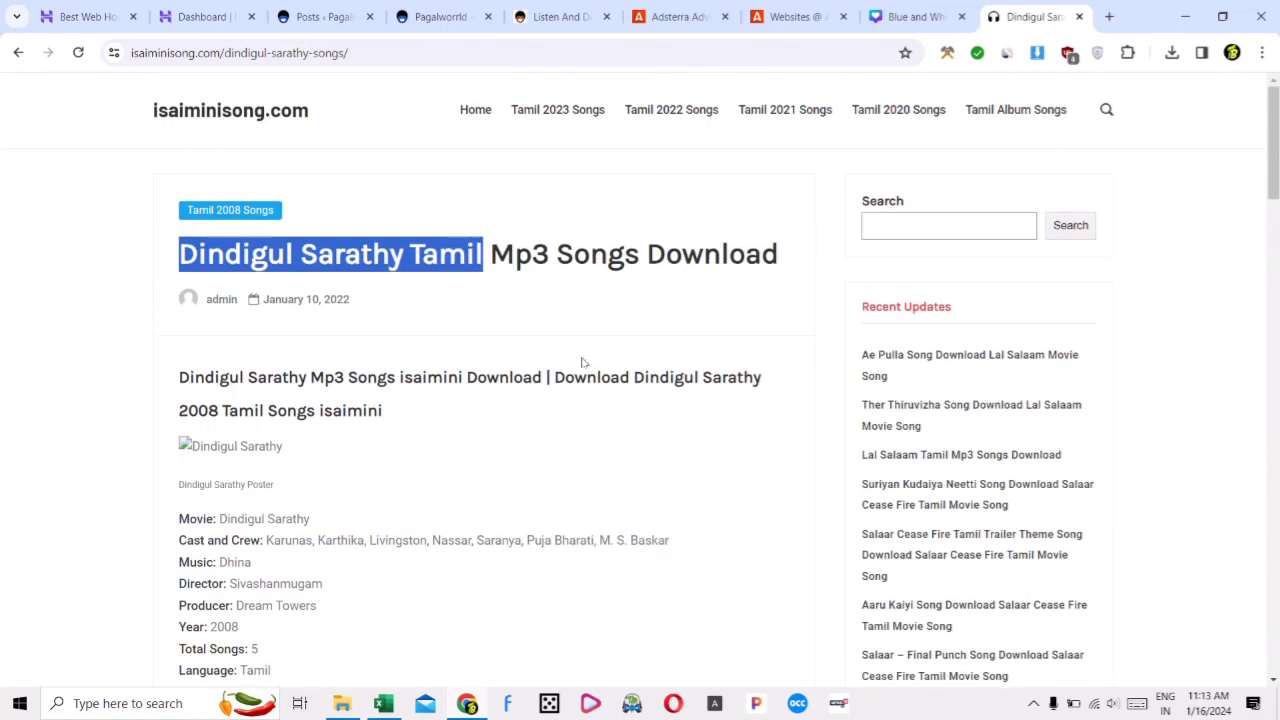
Copy "Dindigul Sarathy Tamil" from the page heading and search for it on the pagalworrld.in homepage
{"action": "left_click", "coordinate": [170, 442]}
{"action": "left_click_drag", "start_coordinate": [174, 261], "coordinate": [486, 256]}
{"action": "left_click", "coordinate": [440, 17]}
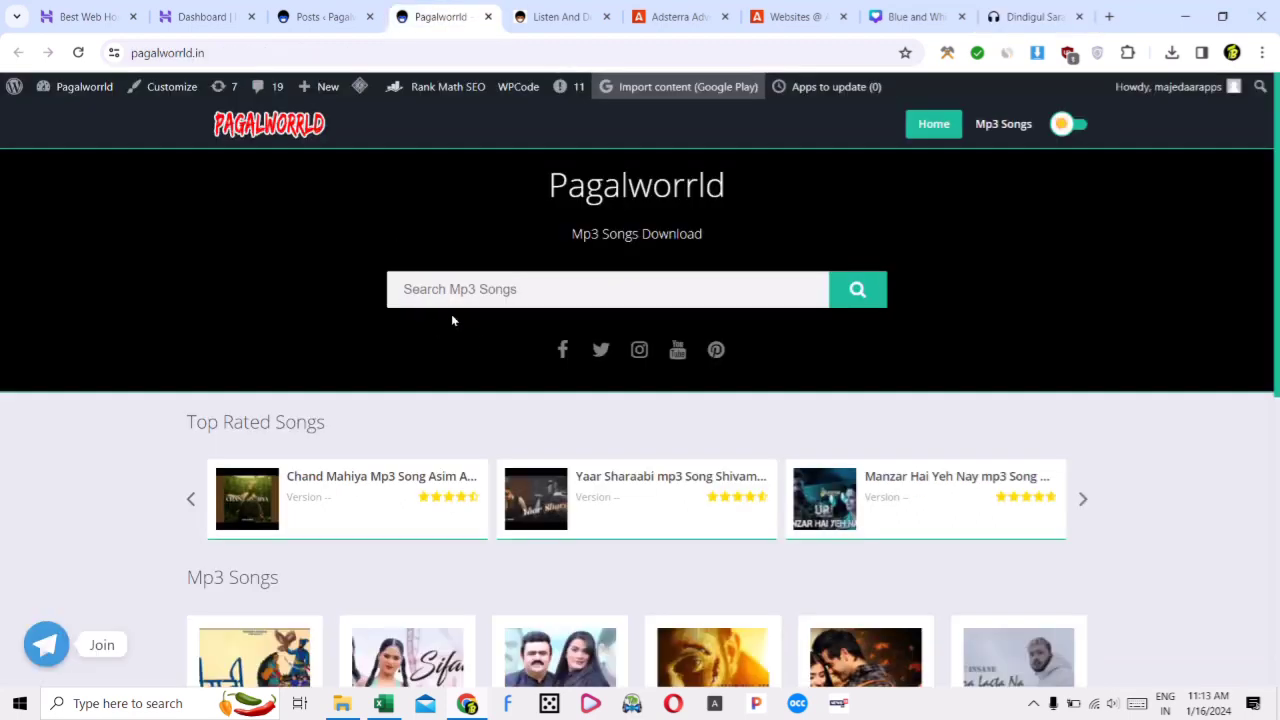
{"action": "left_click", "coordinate": [1058, 17]}
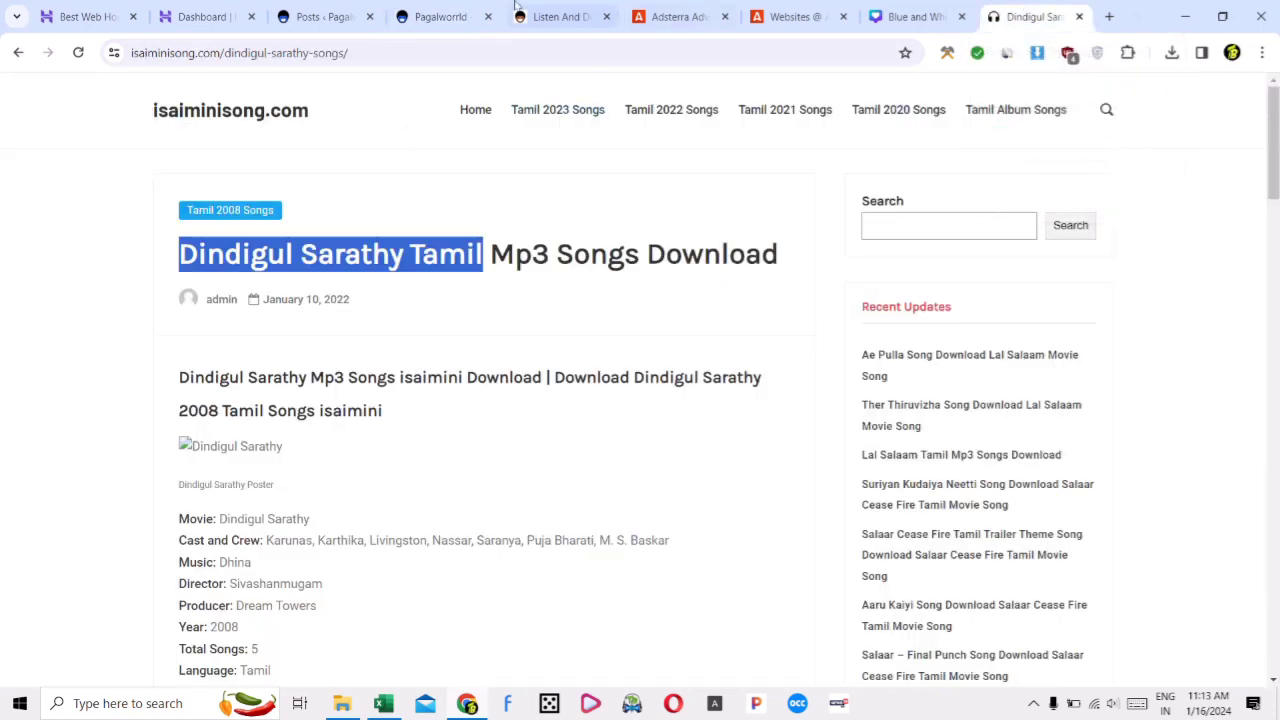
{"action": "left_click", "coordinate": [445, 17]}
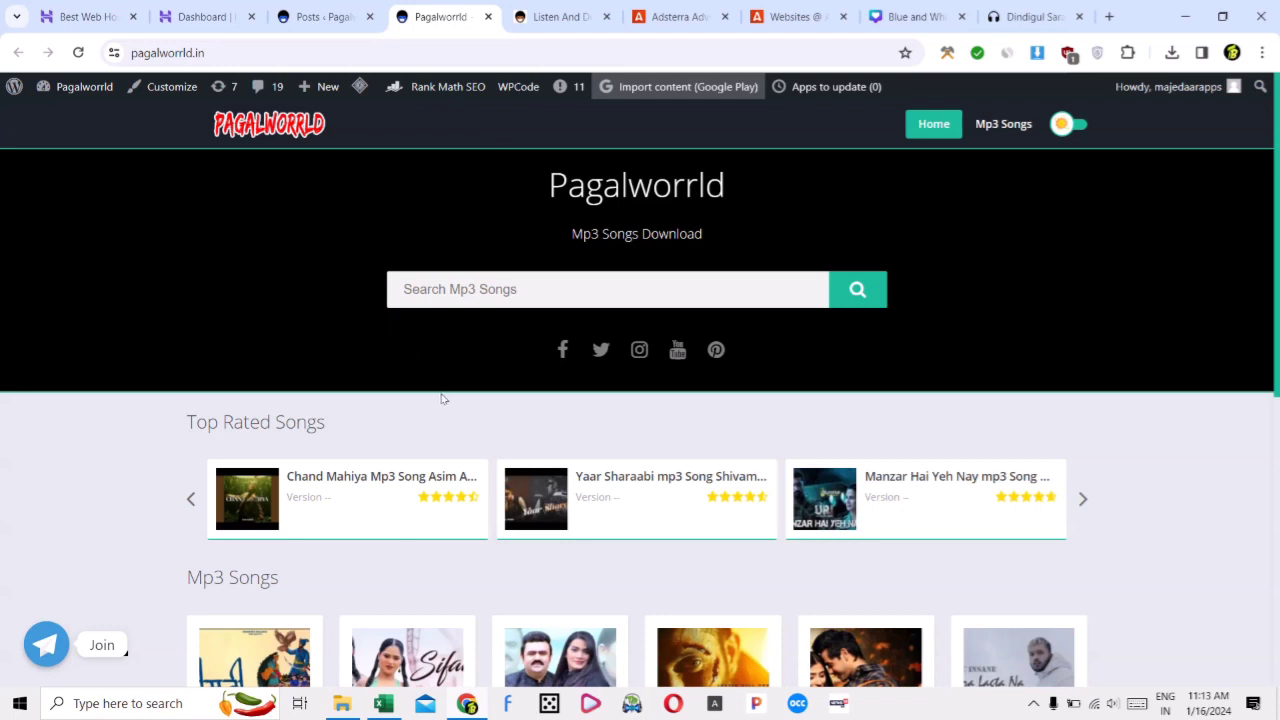
{"action": "left_click", "coordinate": [1025, 17]}
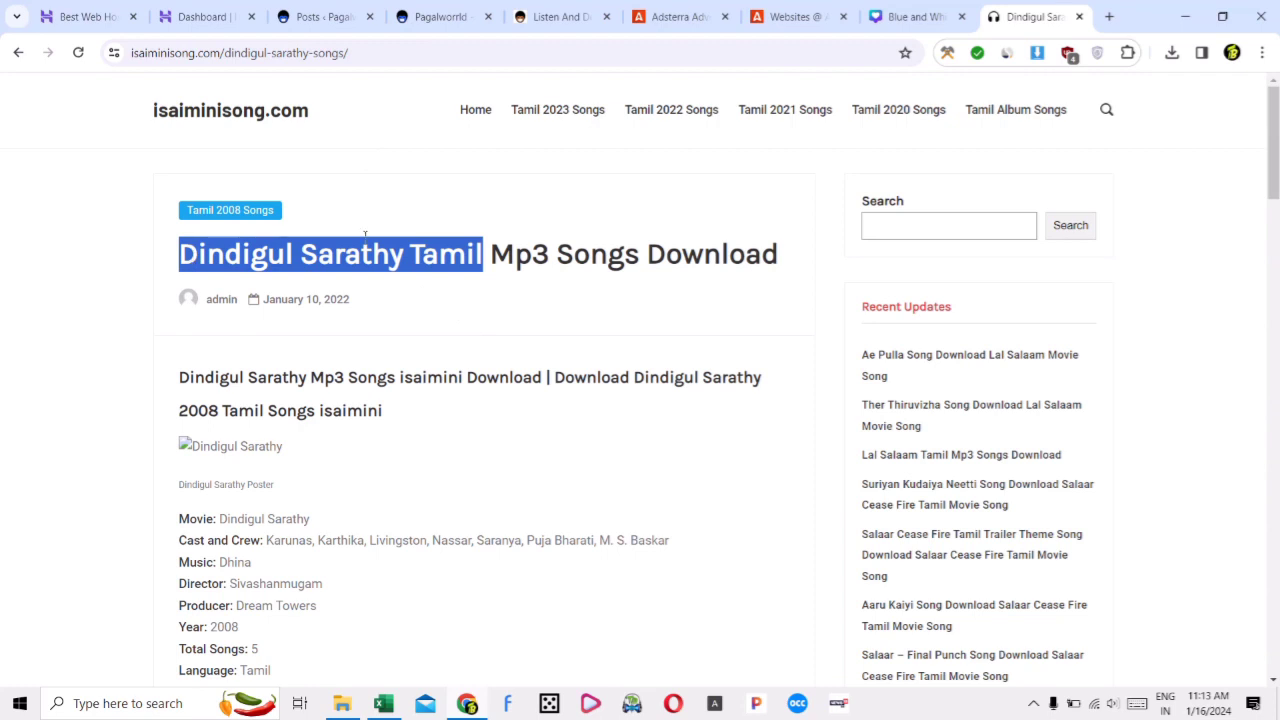
{"action": "left_click", "coordinate": [440, 17]}
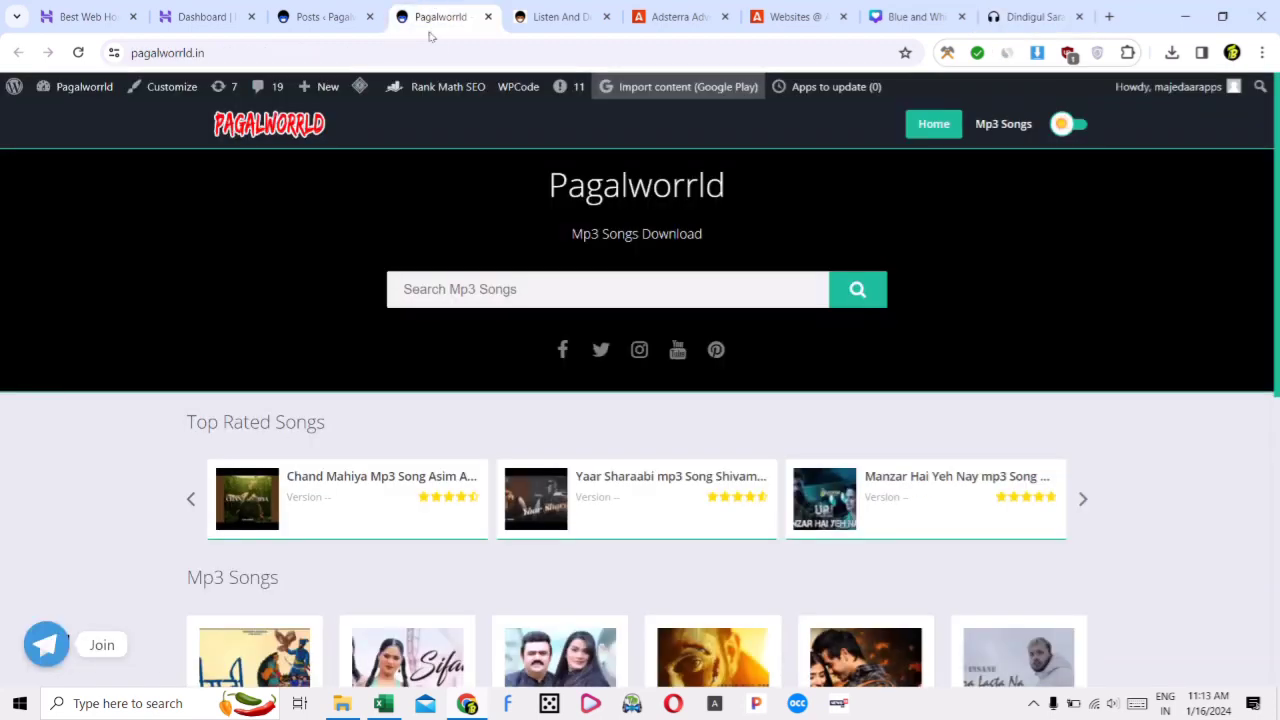
{"action": "left_click", "coordinate": [445, 290]}
{"action": "key", "text": "ctrl+v"}
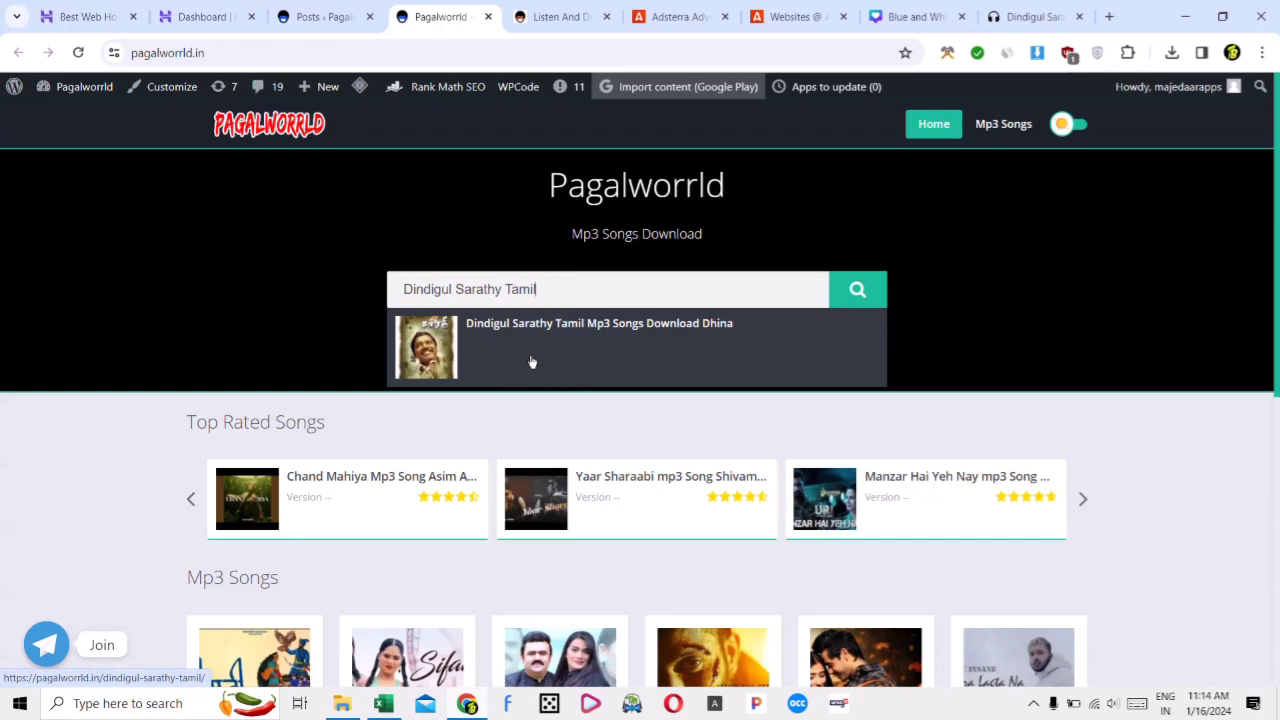
Switch to the Excel workbook and cut the love-today-songs URL out of cell G75
{"action": "left_click", "coordinate": [383, 703]}
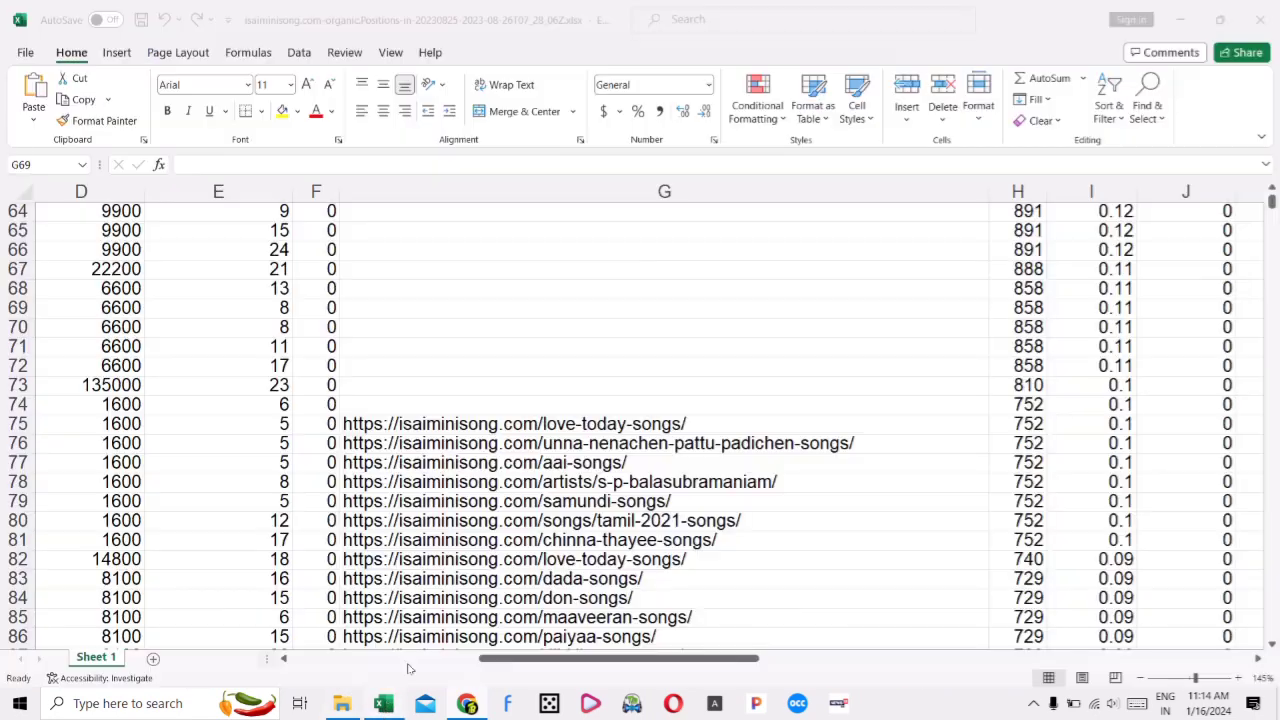
{"action": "scroll", "coordinate": [794, 289], "scroll_direction": "down", "scroll_amount": 1}
{"action": "left_click", "coordinate": [900, 473]}
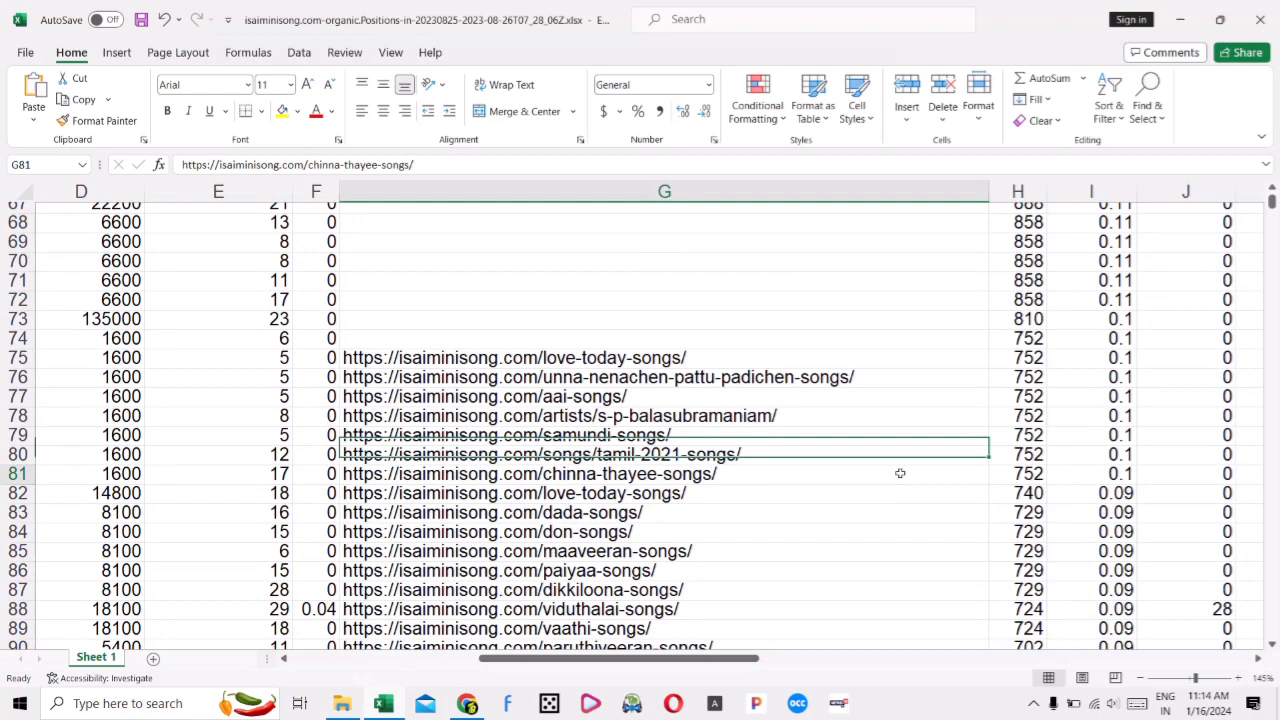
{"action": "left_click", "coordinate": [572, 357]}
{"action": "triple_click", "coordinate": [572, 357]}
{"action": "key", "text": "BackSpace"}
{"action": "left_click", "coordinate": [572, 287]}
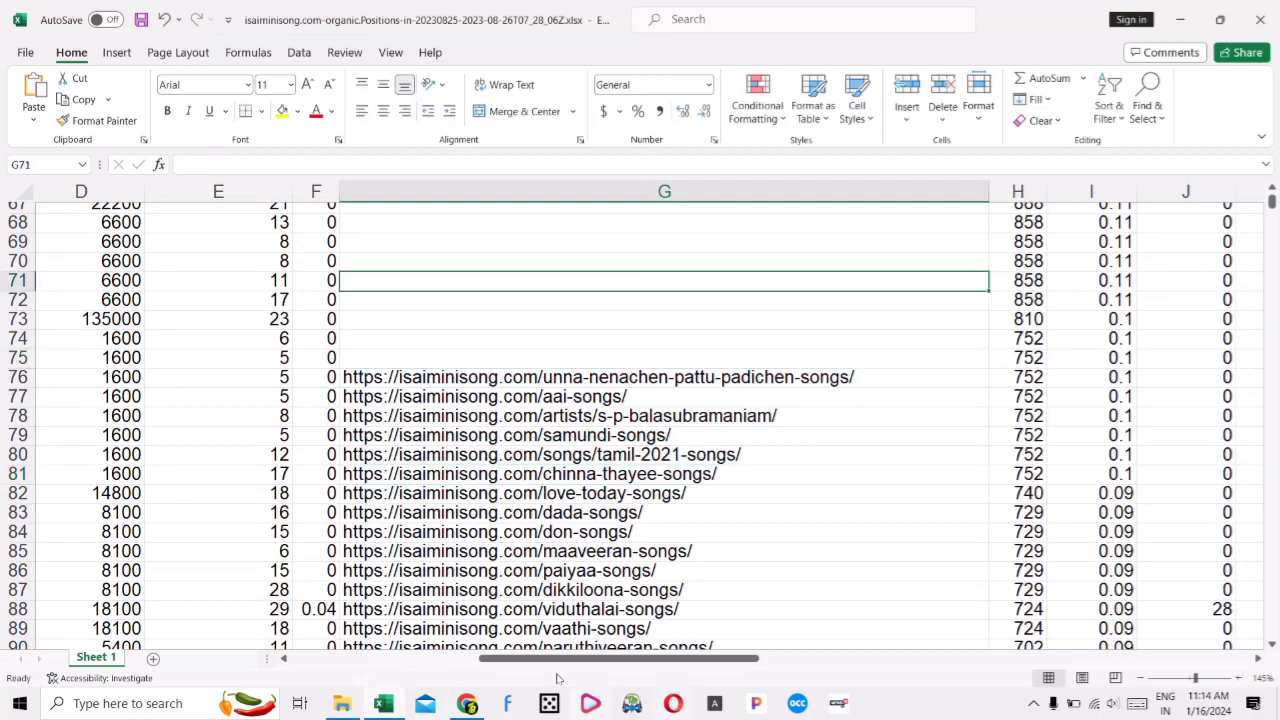
{"action": "key", "text": "alt+Tab"}
{"action": "left_click", "coordinate": [1030, 16]}
{"action": "left_click", "coordinate": [720, 52]}
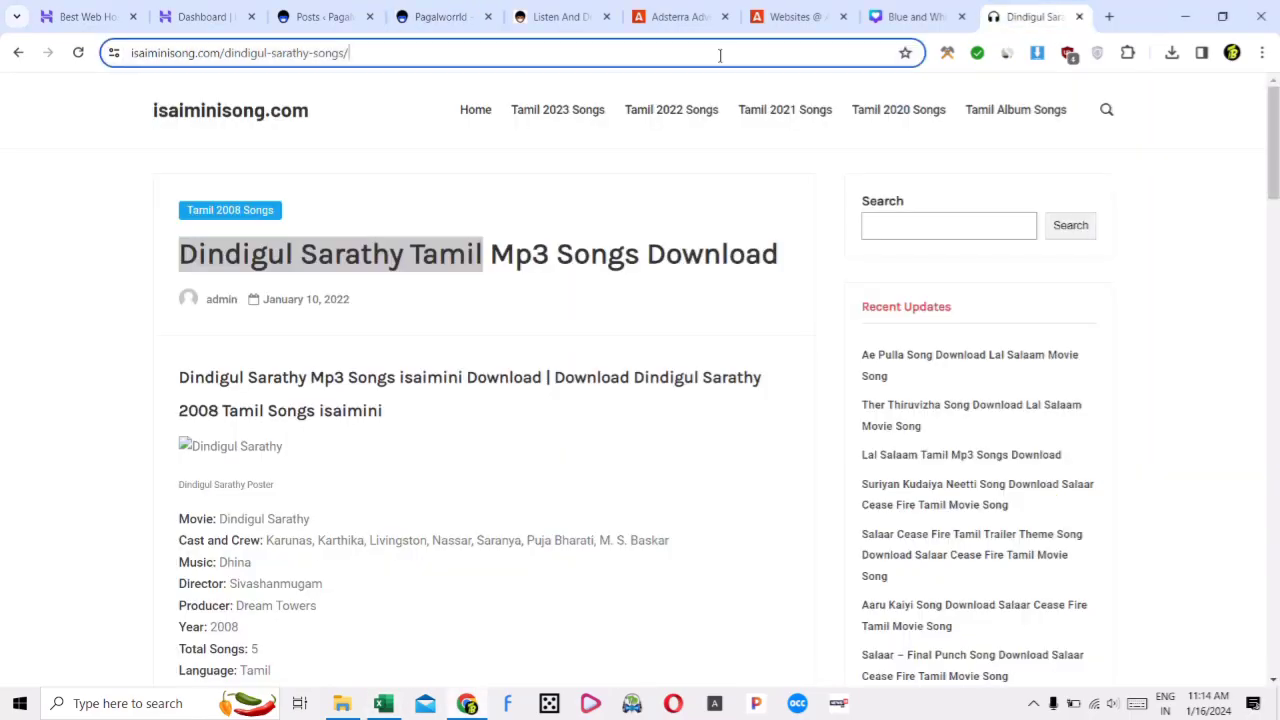
{"action": "key", "text": "ctrl+v"}
{"action": "key", "text": "Return"}
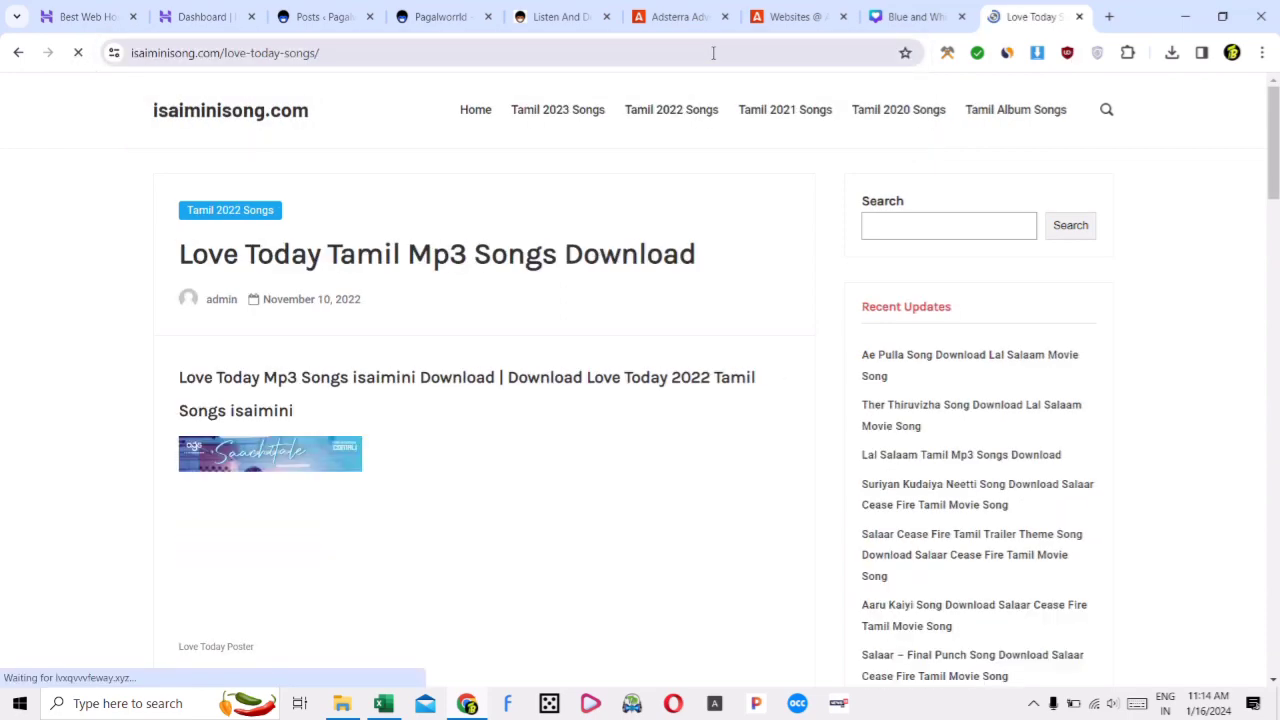
{"action": "scroll", "coordinate": [754, 246], "scroll_direction": "down", "scroll_amount": 3}
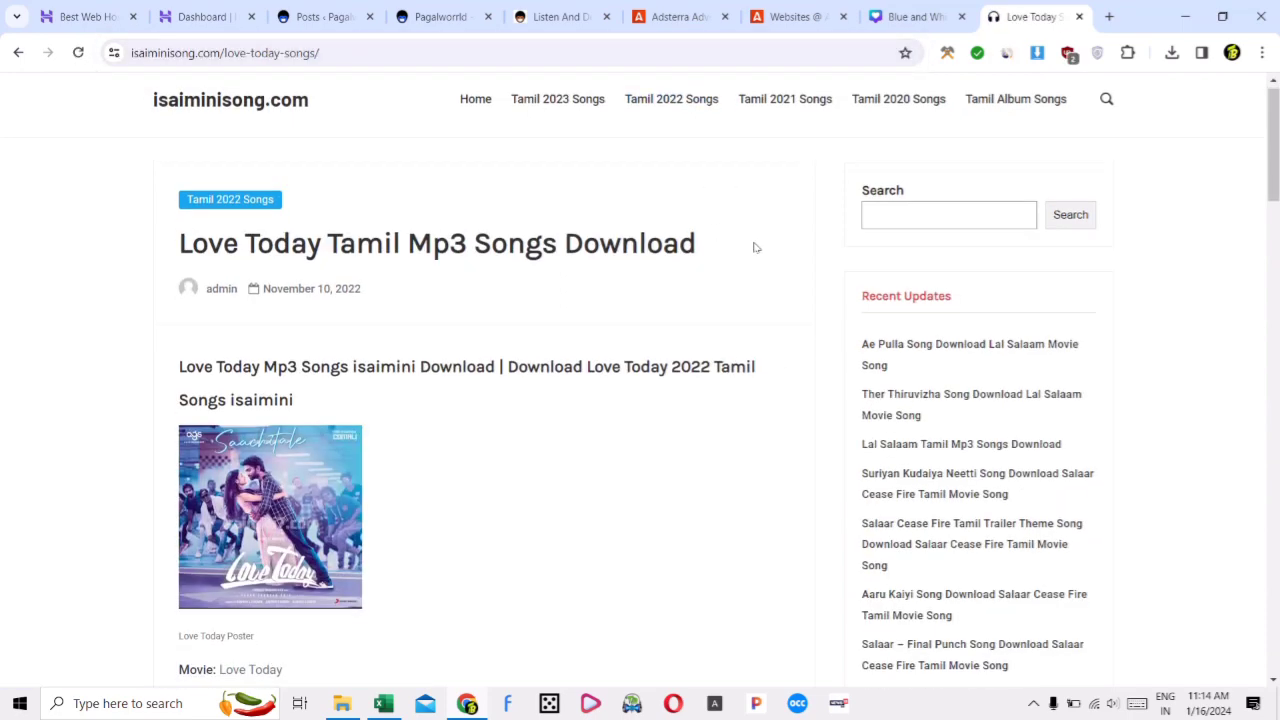
{"action": "scroll", "coordinate": [502, 469], "scroll_direction": "up", "scroll_amount": 2}
{"action": "scroll", "coordinate": [514, 347], "scroll_direction": "up", "scroll_amount": 1}
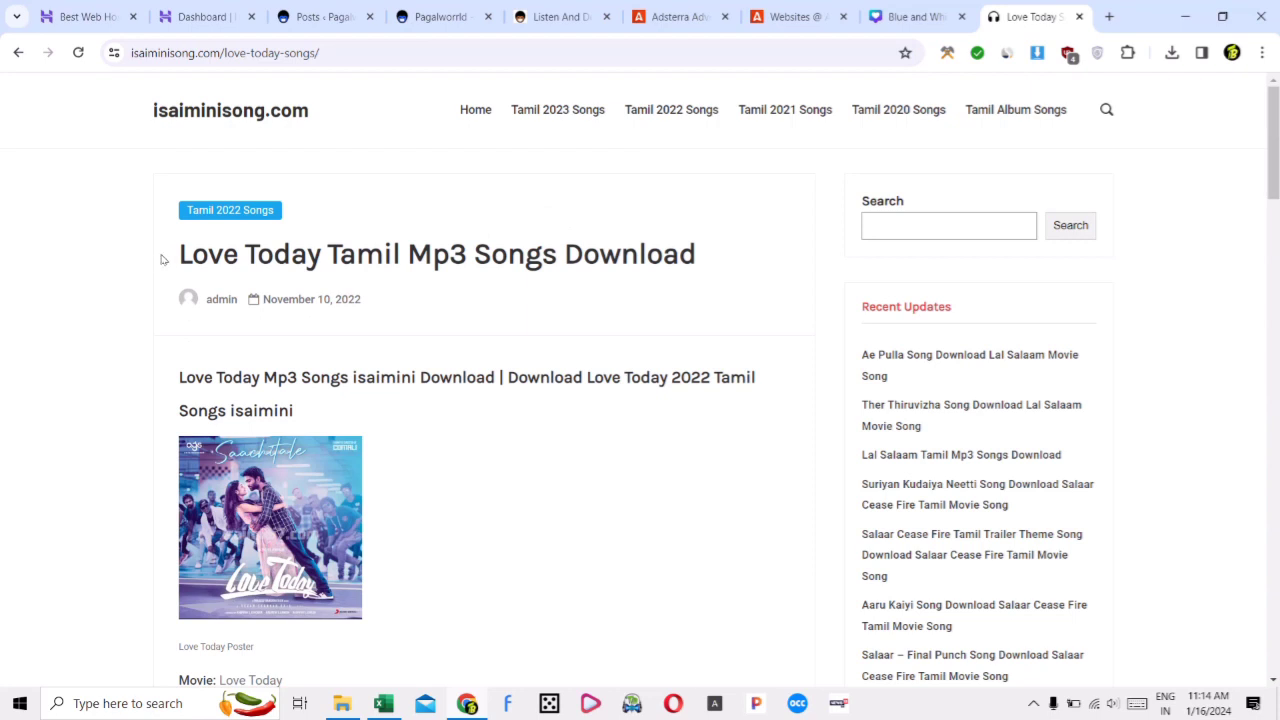
Copy "Love Today Tamil" from the page heading and search for it on the pagalworrld.in homepage
{"action": "left_click_drag", "start_coordinate": [179, 258], "coordinate": [401, 256]}
{"action": "key", "text": "ctrl+c"}
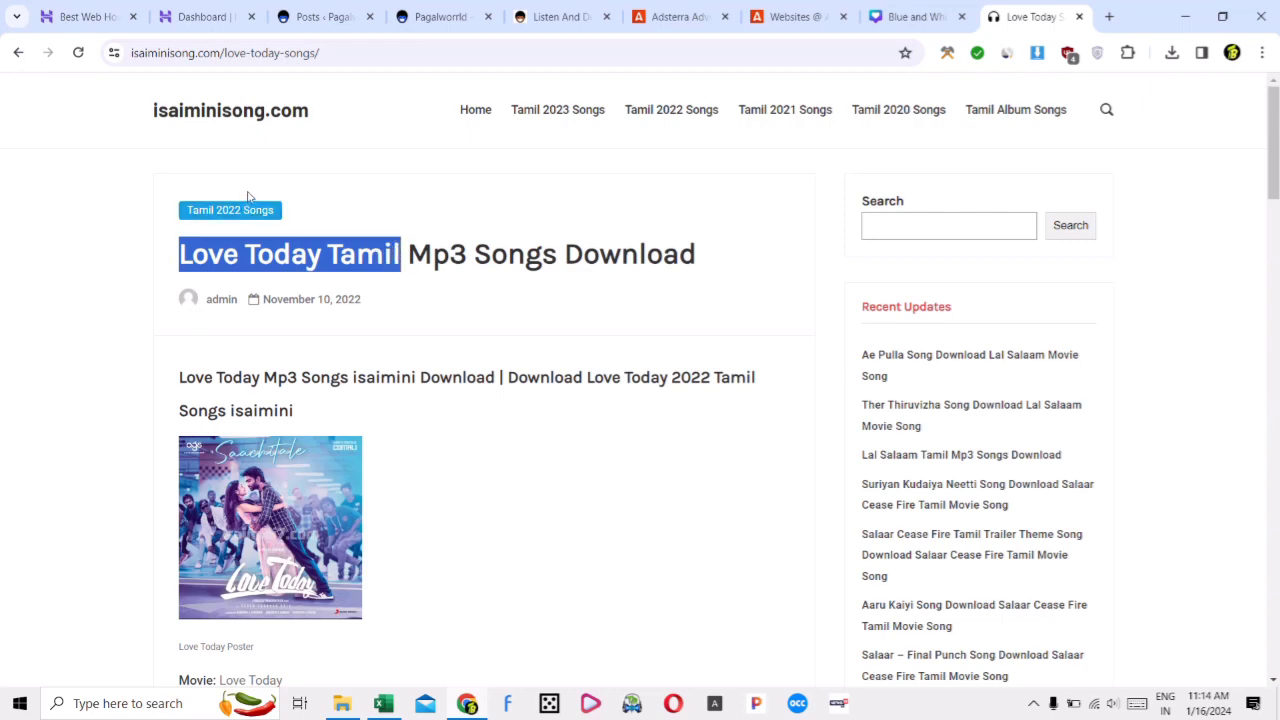
{"action": "left_click", "coordinate": [562, 17]}
{"action": "left_click", "coordinate": [440, 17]}
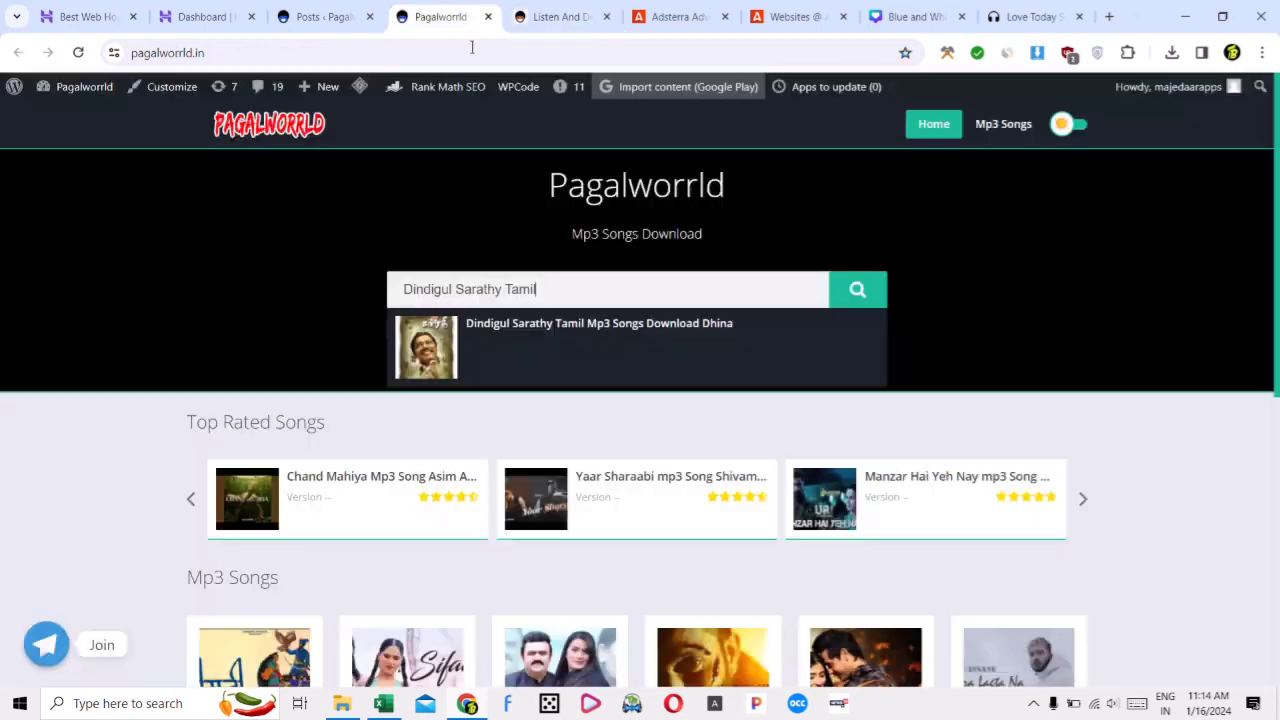
{"action": "triple_click", "coordinate": [482, 279]}
{"action": "key", "text": "ctrl+v"}
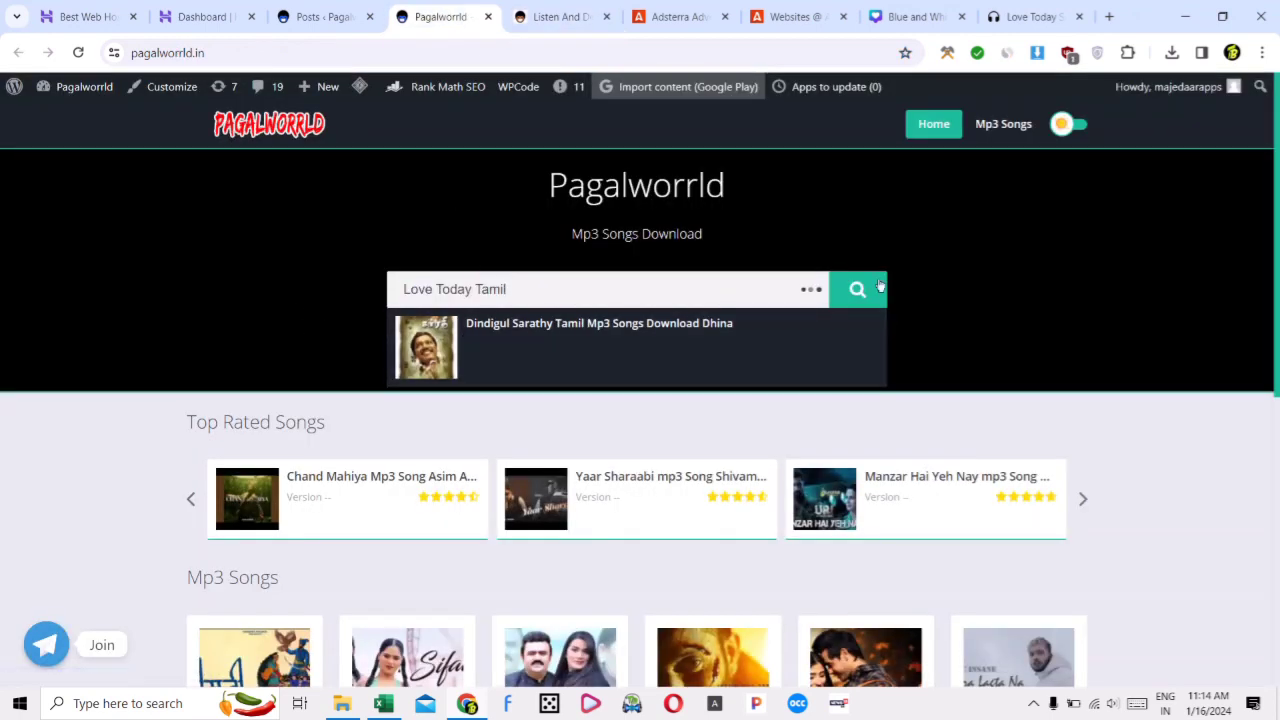
{"action": "left_click", "coordinate": [866, 290]}
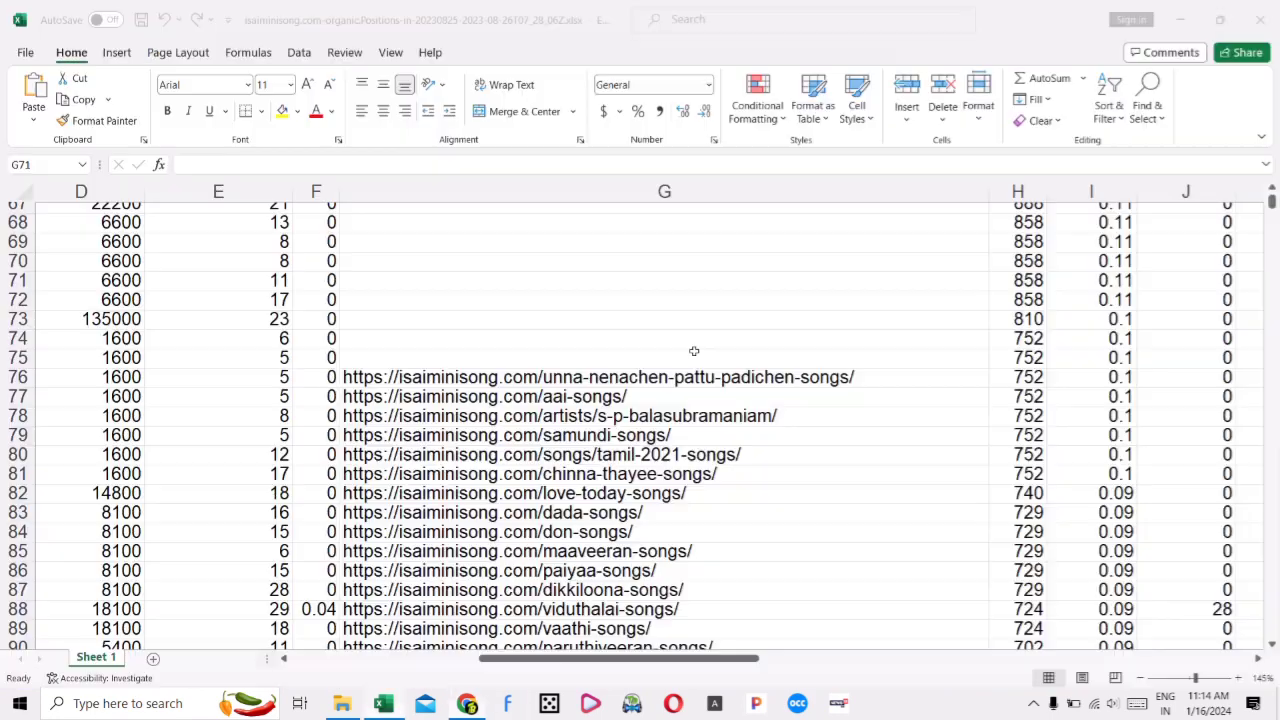
Switch to the Excel workbook and cut the unna-nenachen-pattu-padichen-songs URL out of cell G76
{"action": "left_click", "coordinate": [383, 703]}
{"action": "left_click", "coordinate": [860, 508]}
{"action": "left_click", "coordinate": [716, 380]}
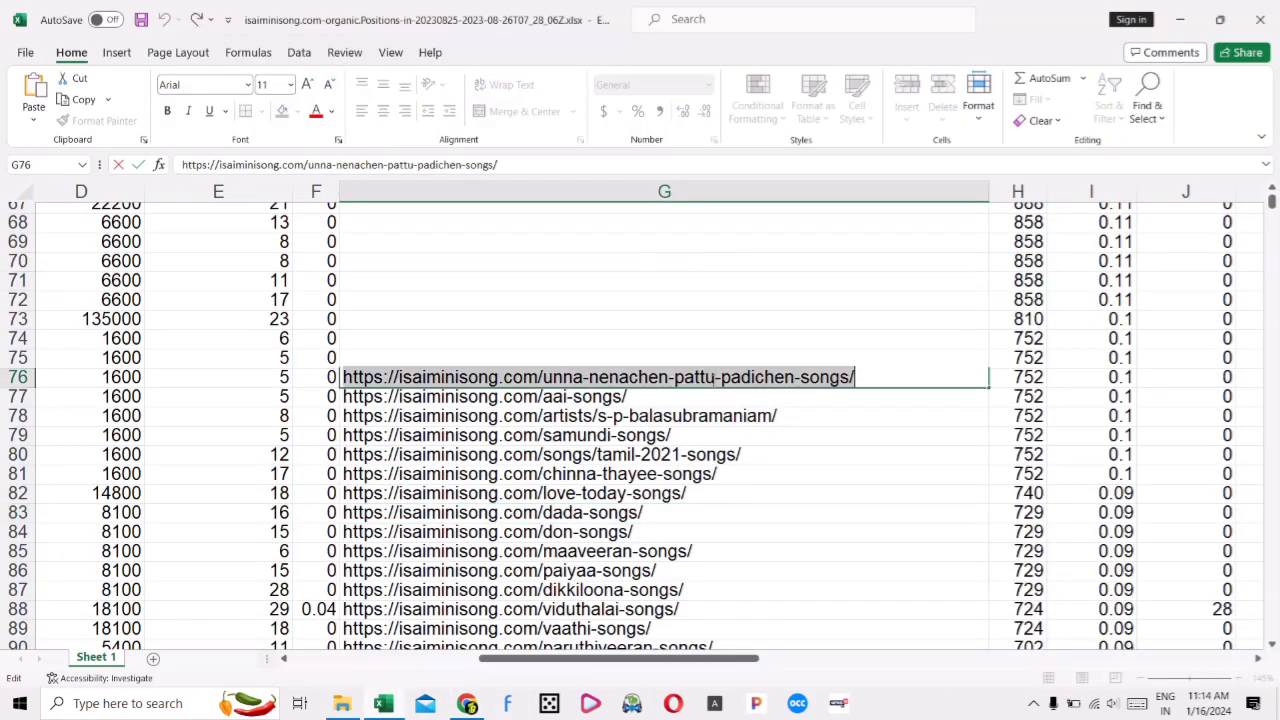
{"action": "key", "text": "Delete"}
{"action": "left_click", "coordinate": [694, 299]}
{"action": "left_click", "coordinate": [467, 703]}
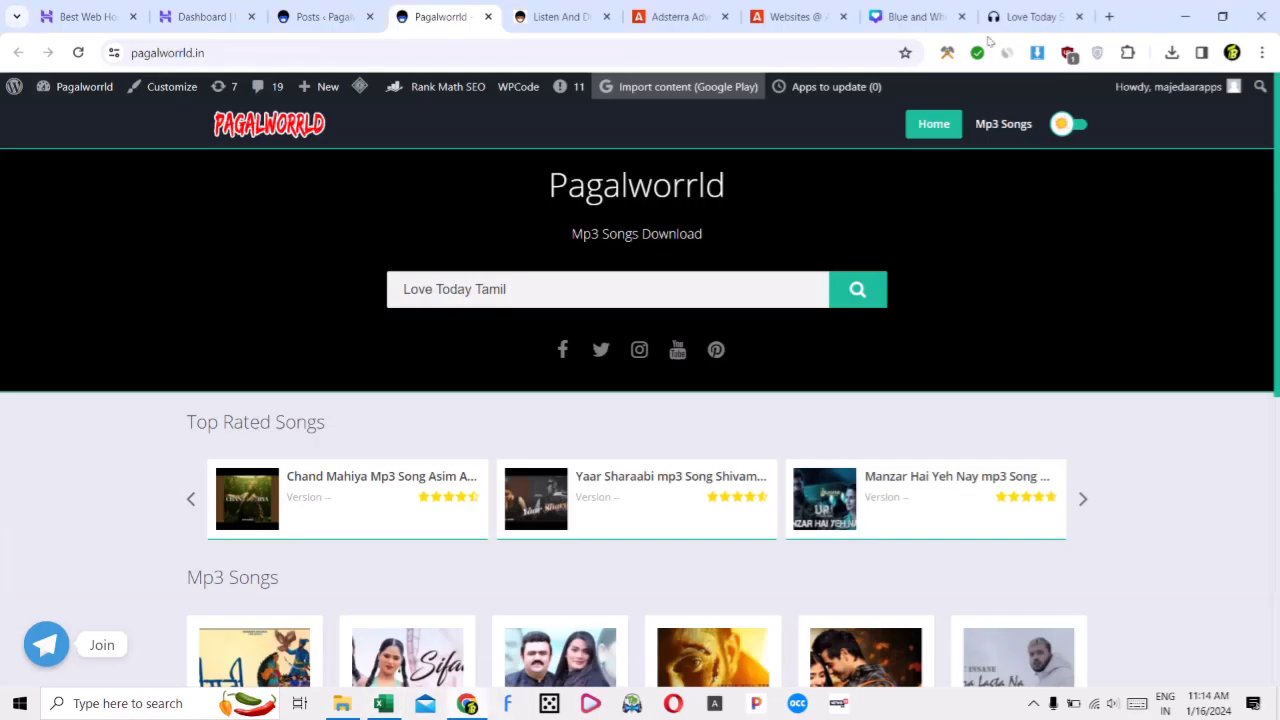
{"action": "left_click", "coordinate": [1030, 16]}
{"action": "left_click", "coordinate": [603, 60]}
{"action": "type", "text": "https://isaiminisong.com/unna-nenachen-pattu-padichen-songs/"}
{"action": "key", "text": "Return"}
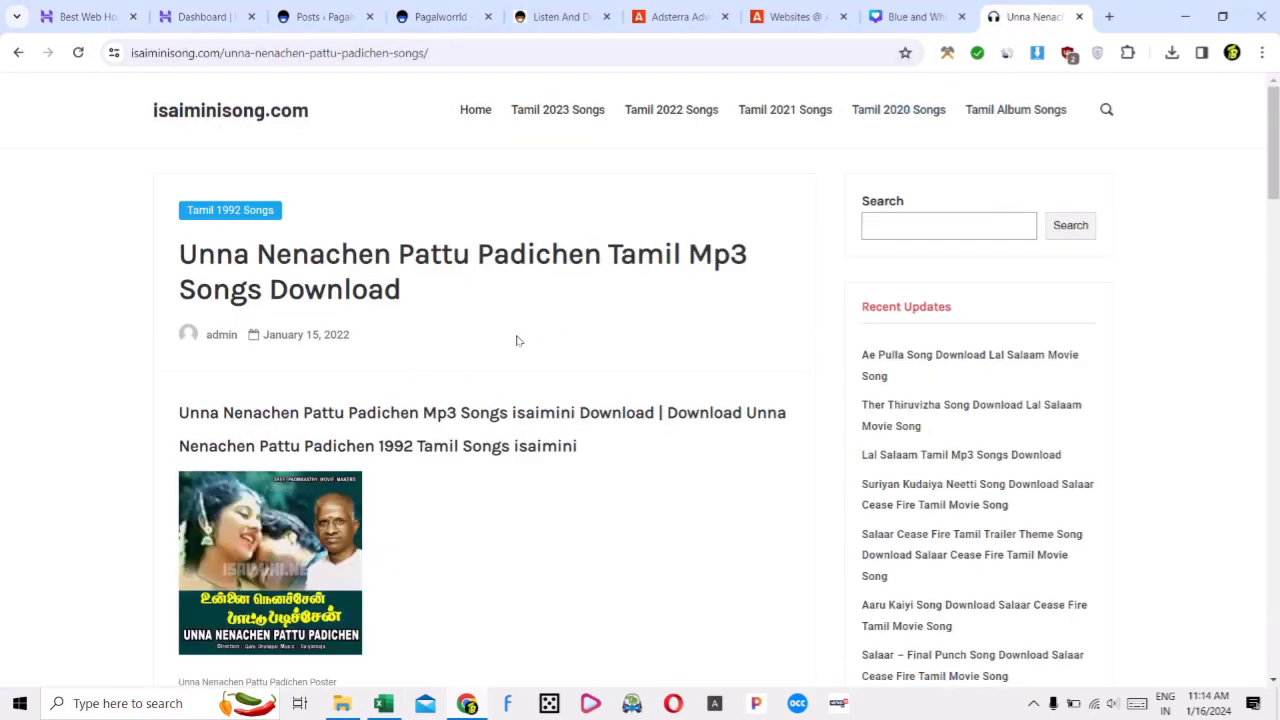
{"action": "scroll", "coordinate": [546, 354], "scroll_direction": "down", "scroll_amount": 3}
{"action": "scroll", "coordinate": [607, 350], "scroll_direction": "up", "scroll_amount": 2}
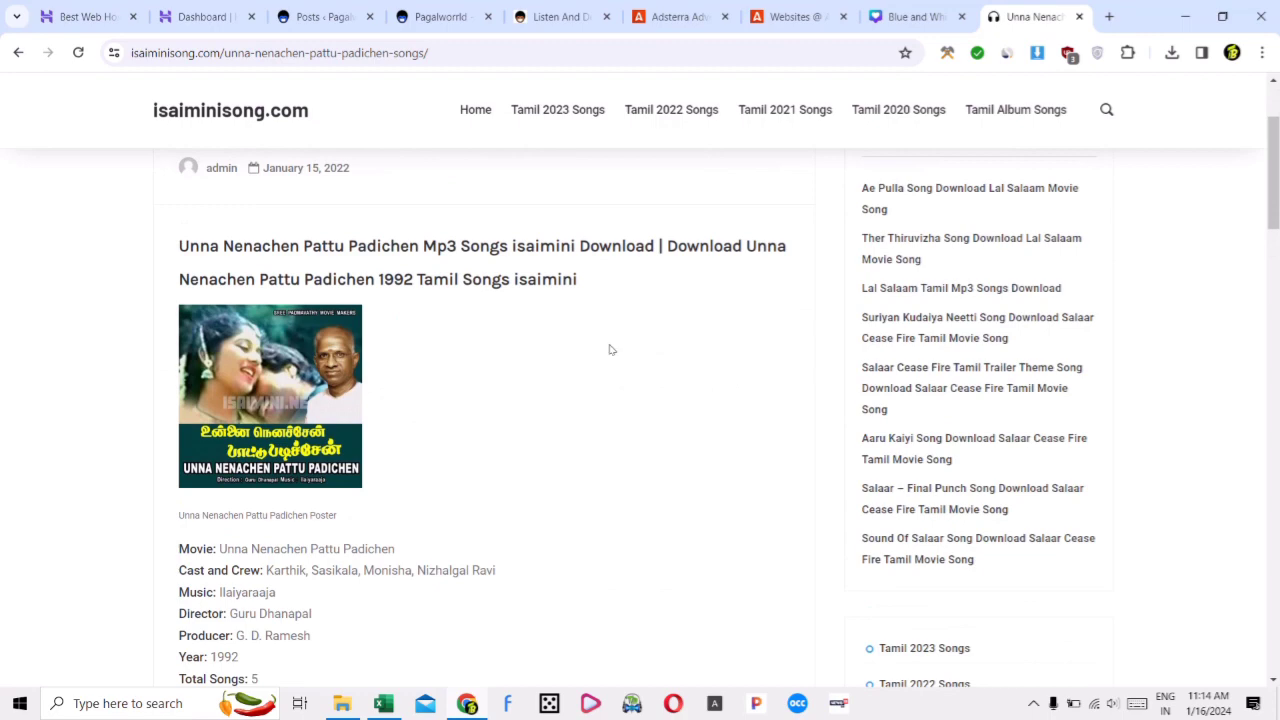
{"action": "scroll", "coordinate": [615, 350], "scroll_direction": "up", "scroll_amount": 2}
{"action": "scroll", "coordinate": [605, 330], "scroll_direction": "down", "scroll_amount": 5}
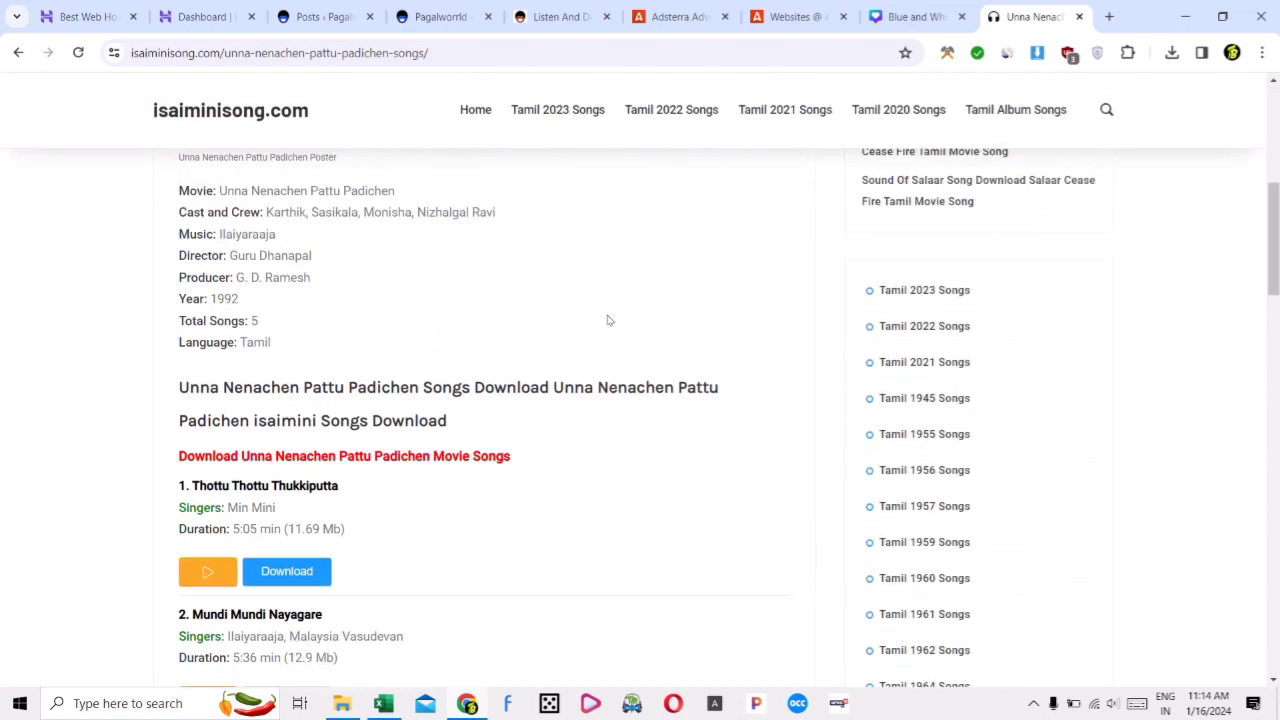
Copy "Unna Nenachen Pattu Padichen Tamil" from the page heading and search for it on the pagalworrld.in homepage
{"action": "scroll", "coordinate": [640, 370], "scroll_direction": "up", "scroll_amount": 5}
{"action": "left_click_drag", "start_coordinate": [177, 258], "coordinate": [680, 254]}
{"action": "key", "text": "ctrl+c"}
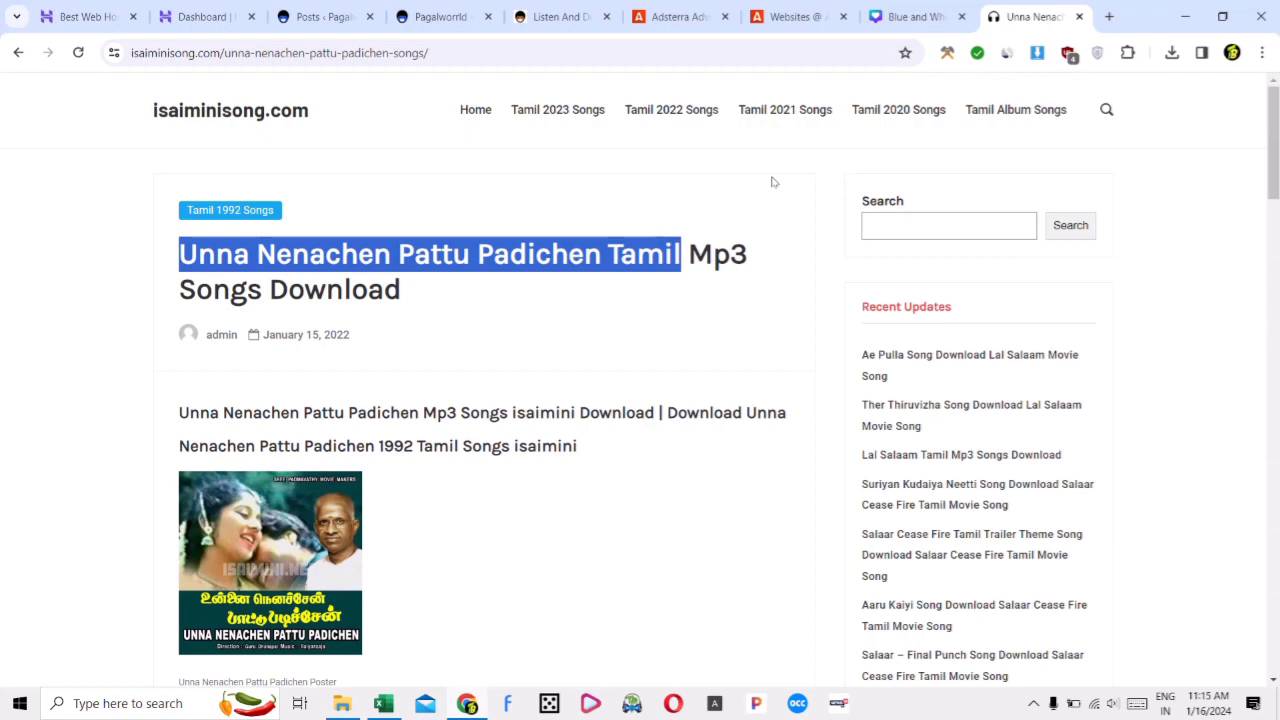
{"action": "left_click", "coordinate": [335, 16]}
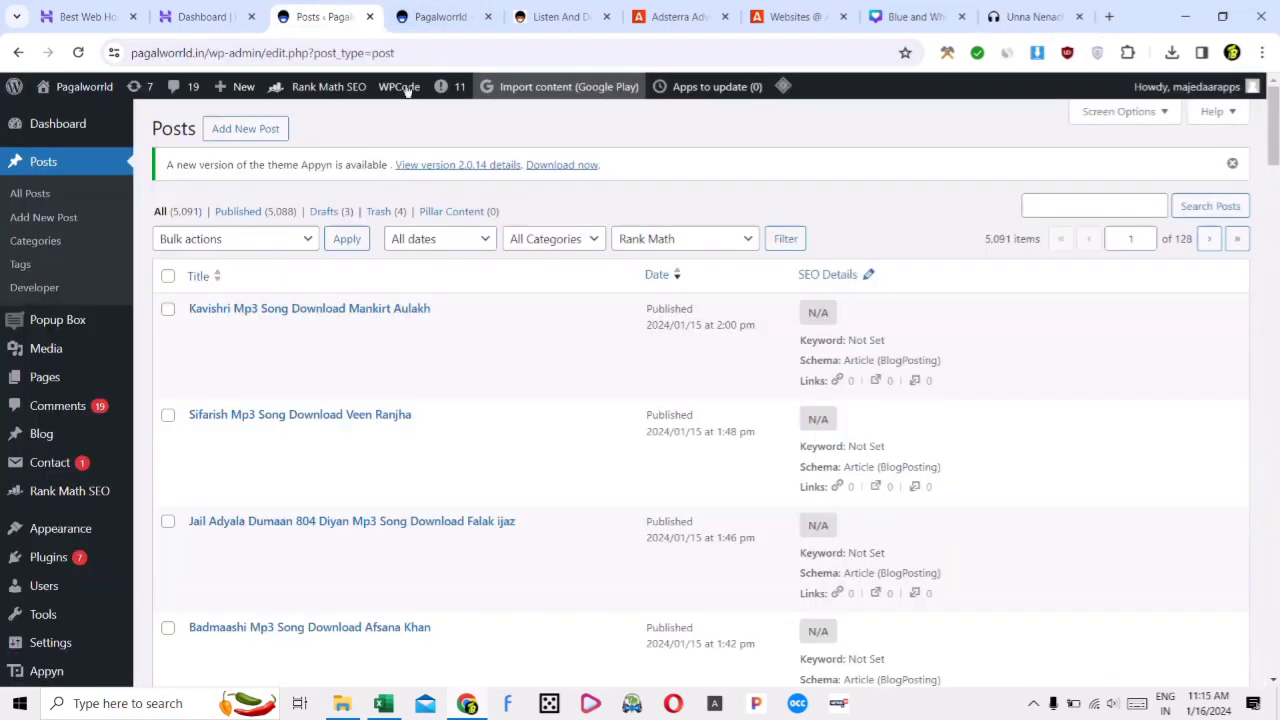
{"action": "left_click", "coordinate": [432, 16]}
{"action": "left_click", "coordinate": [551, 292]}
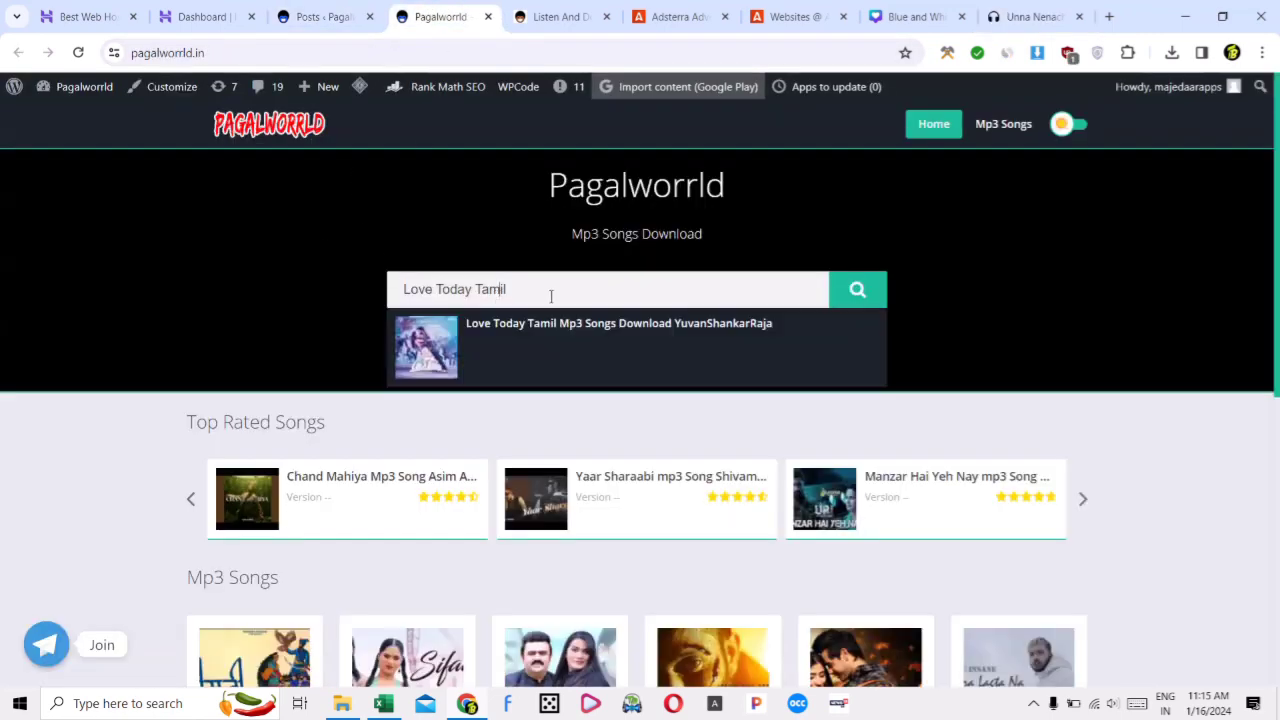
{"action": "key", "text": "ctrl+a"}
{"action": "key", "text": "ctrl+v"}
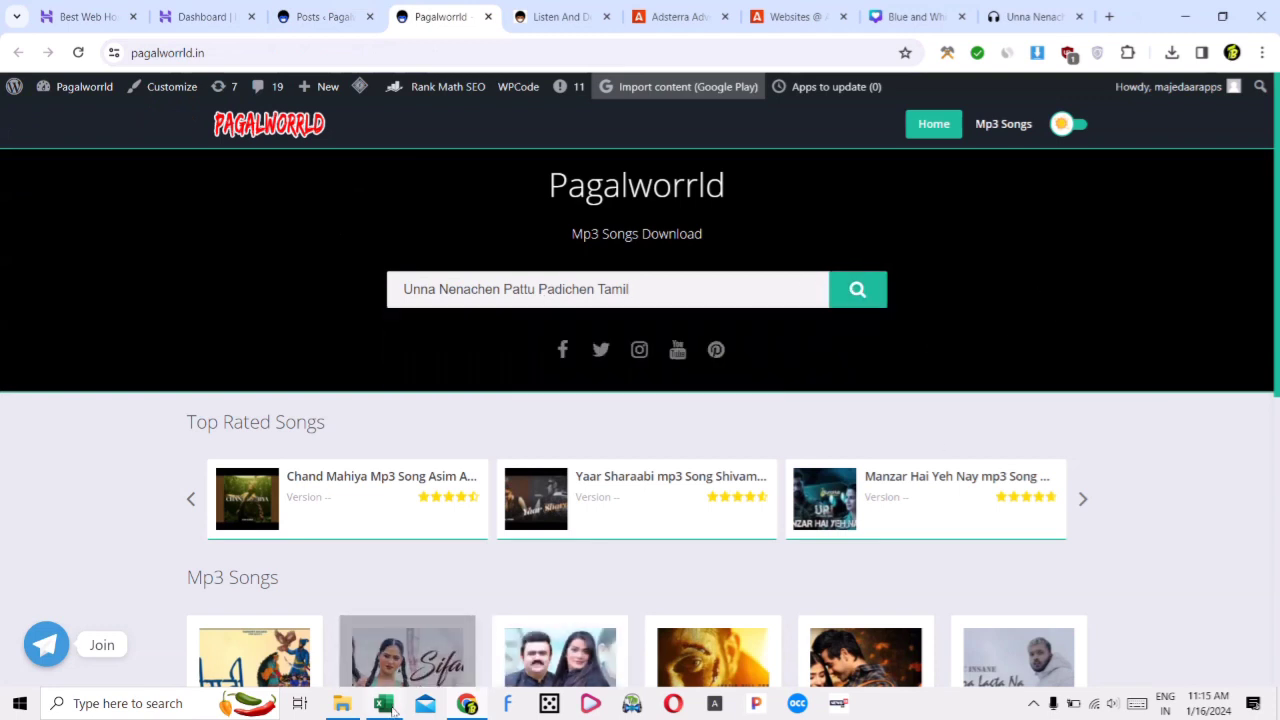
Switch to the Excel workbook and cut the aai-songs URL out of cell G77
{"action": "key", "text": "alt+Tab"}
{"action": "scroll", "coordinate": [677, 497], "scroll_direction": "down", "scroll_amount": 1}
{"action": "left_click", "coordinate": [578, 330]}
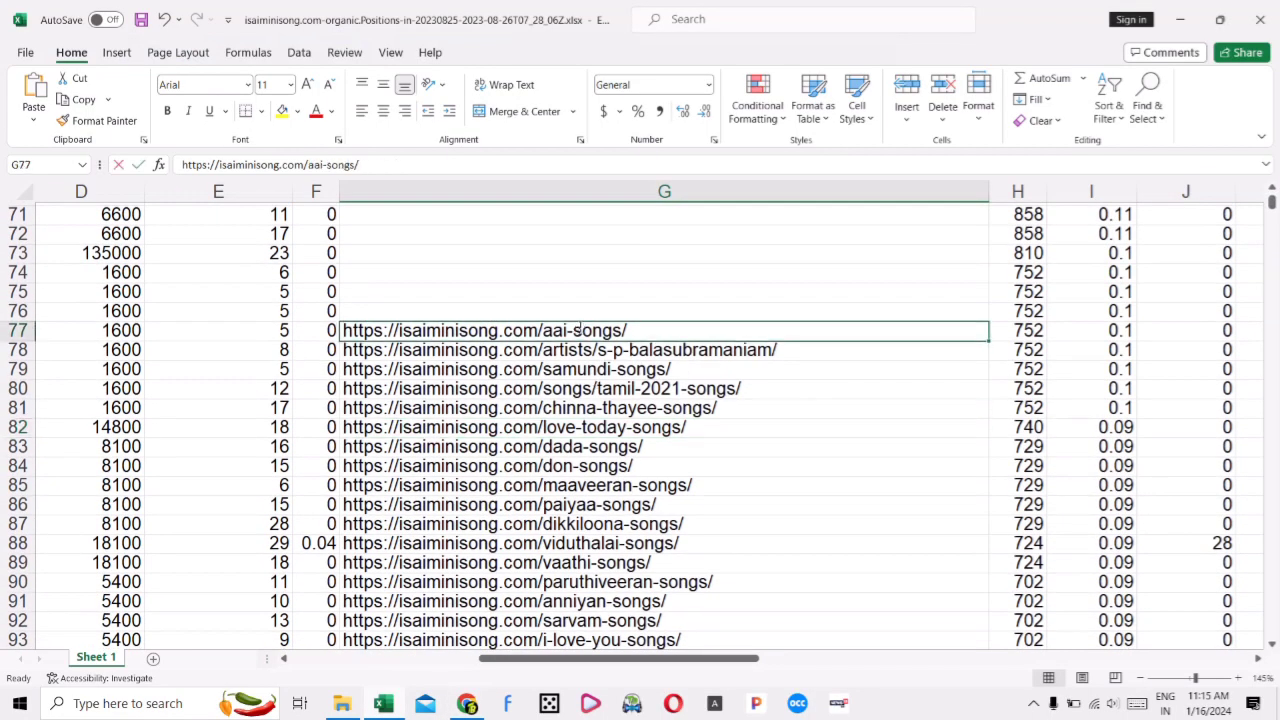
{"action": "double_click", "coordinate": [578, 330]}
{"action": "key", "text": "ctrl+x"}
{"action": "left_click", "coordinate": [586, 238]}
{"action": "left_click", "coordinate": [465, 705]}
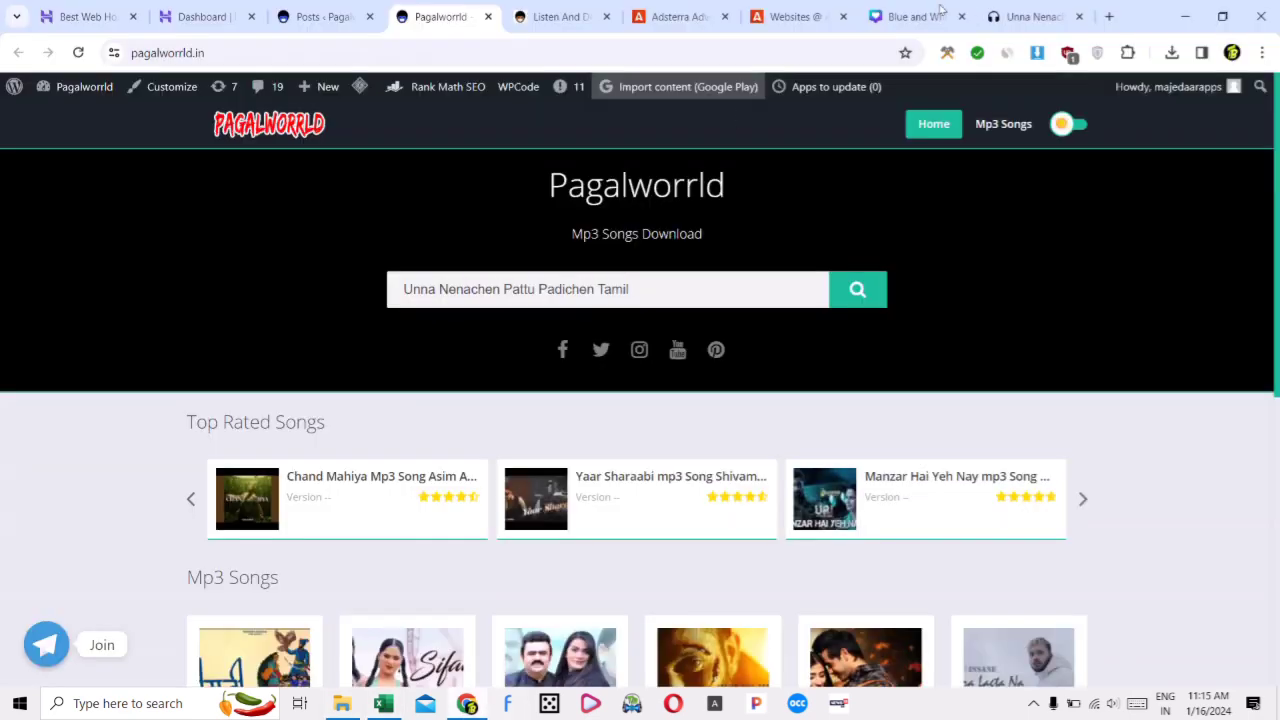
{"action": "left_click", "coordinate": [1010, 21]}
{"action": "left_click", "coordinate": [686, 52]}
{"action": "key", "text": "ctrl+v"}
{"action": "key", "text": "Return"}
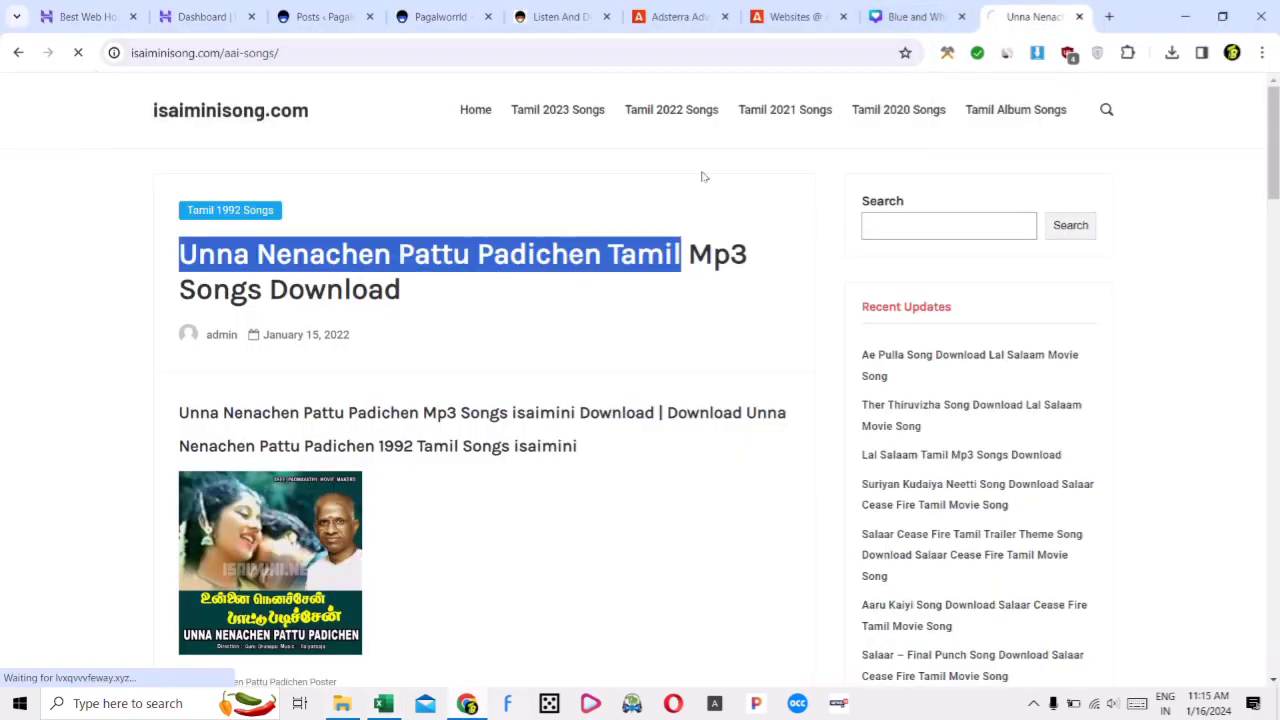
Copy "Aai Tamil" from the page heading, look over the songs and search for it on the pagalworrld.in homepage
{"action": "left_click_drag", "start_coordinate": [179, 254], "coordinate": [300, 252]}
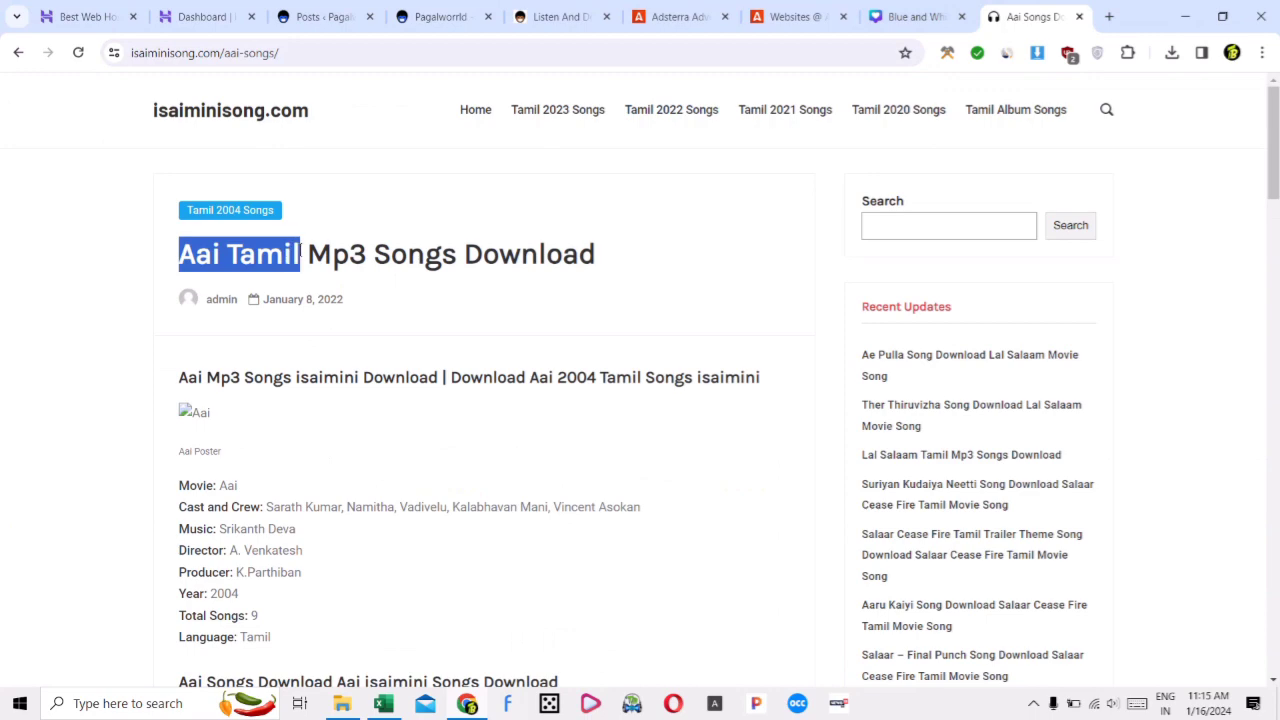
{"action": "scroll", "coordinate": [573, 316], "scroll_direction": "down", "scroll_amount": 8}
{"action": "scroll", "coordinate": [674, 437], "scroll_direction": "up", "scroll_amount": 5}
{"action": "left_click", "coordinate": [440, 16]}
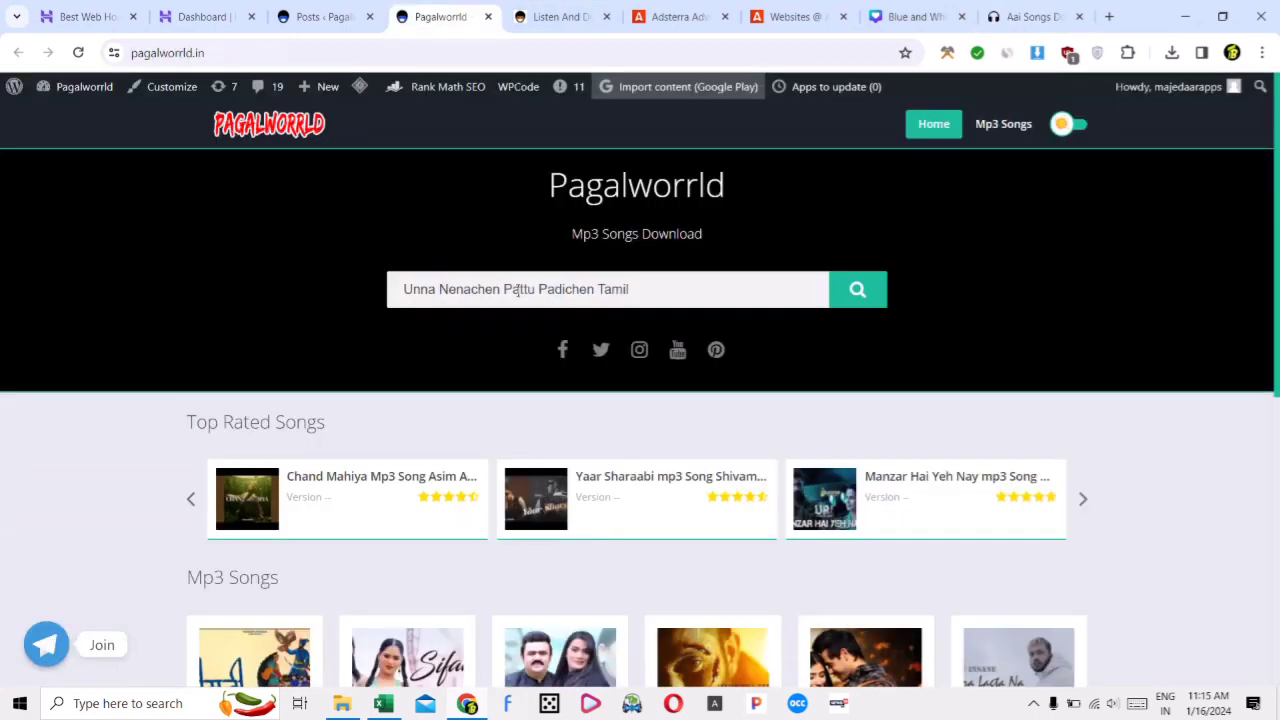
{"action": "left_click", "coordinate": [516, 290]}
{"action": "key", "text": "ctrl+a"}
{"action": "key", "text": "ctrl+v"}
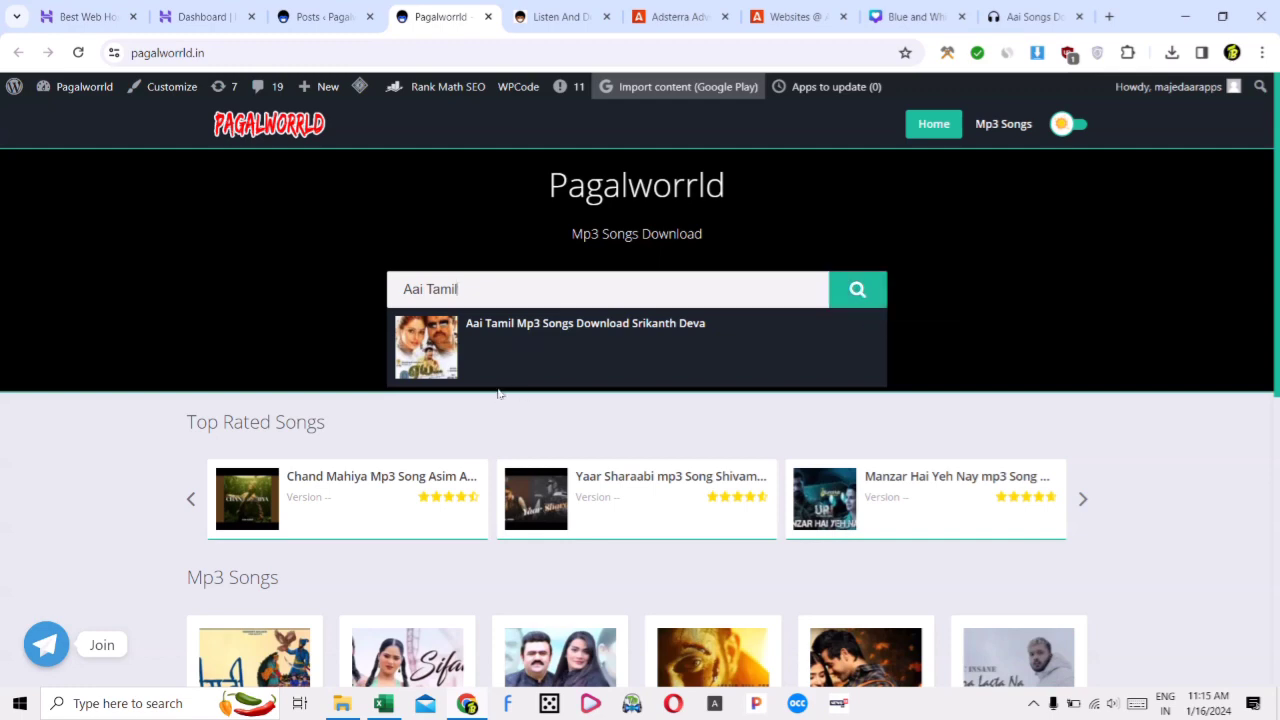
Switch to the Excel workbook and cut the artists/s-p-balasubramaniam URL out of cell G78
{"action": "left_click", "coordinate": [383, 703]}
{"action": "left_click", "coordinate": [824, 424]}
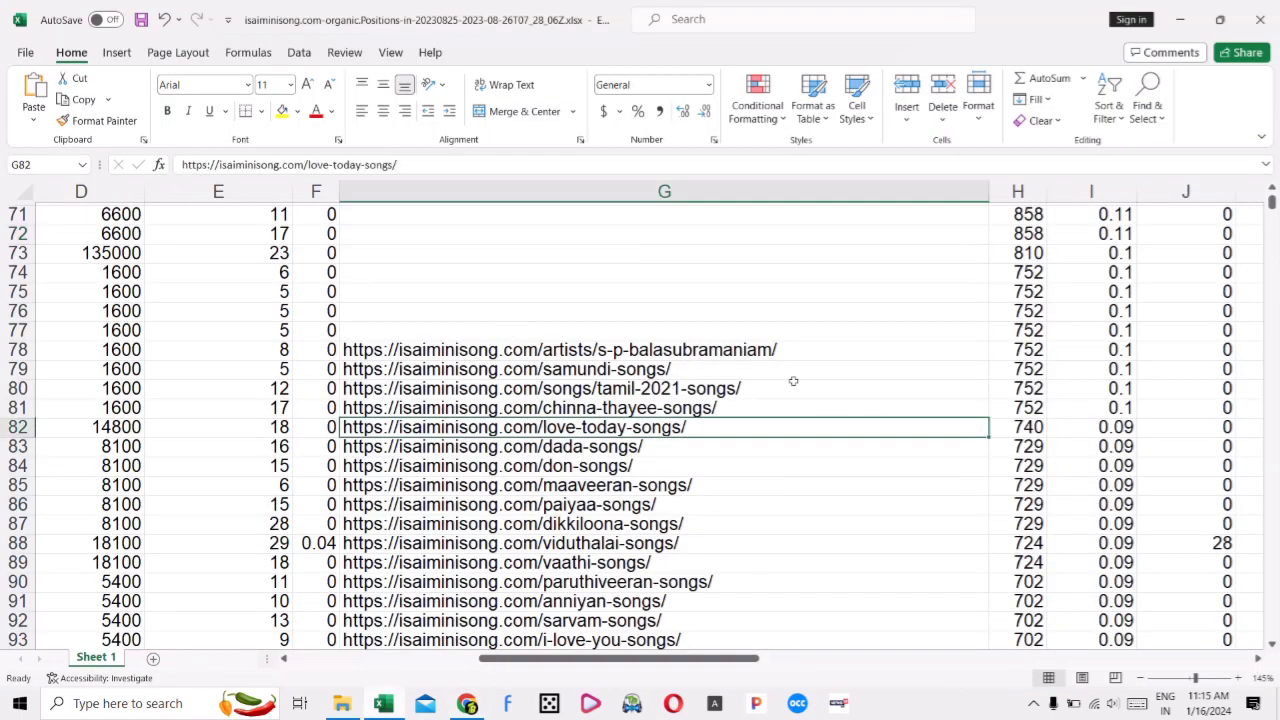
{"action": "double_click", "coordinate": [636, 348]}
{"action": "key", "text": "ctrl+a"}
{"action": "key", "text": "ctrl+x"}
{"action": "left_click", "coordinate": [663, 277]}
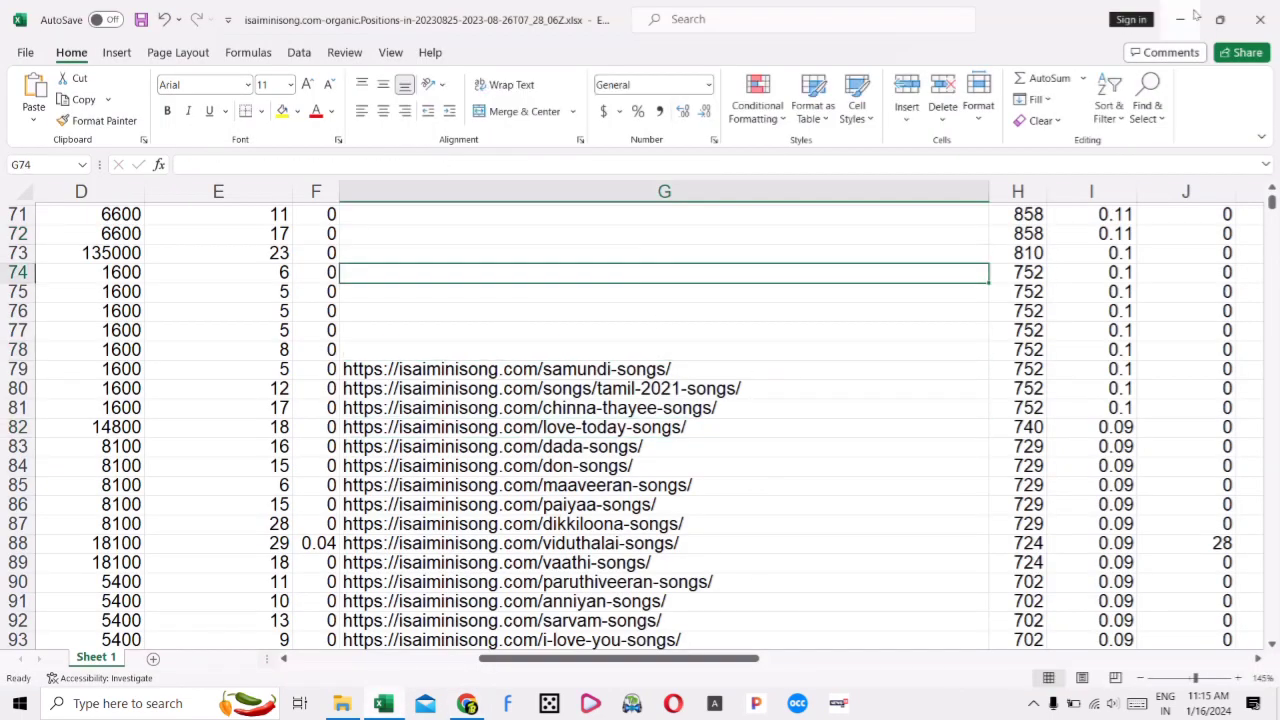
{"action": "left_click", "coordinate": [1182, 19]}
{"action": "left_click", "coordinate": [1050, 17]}
{"action": "left_click", "coordinate": [681, 55]}
{"action": "key", "text": "ctrl+v"}
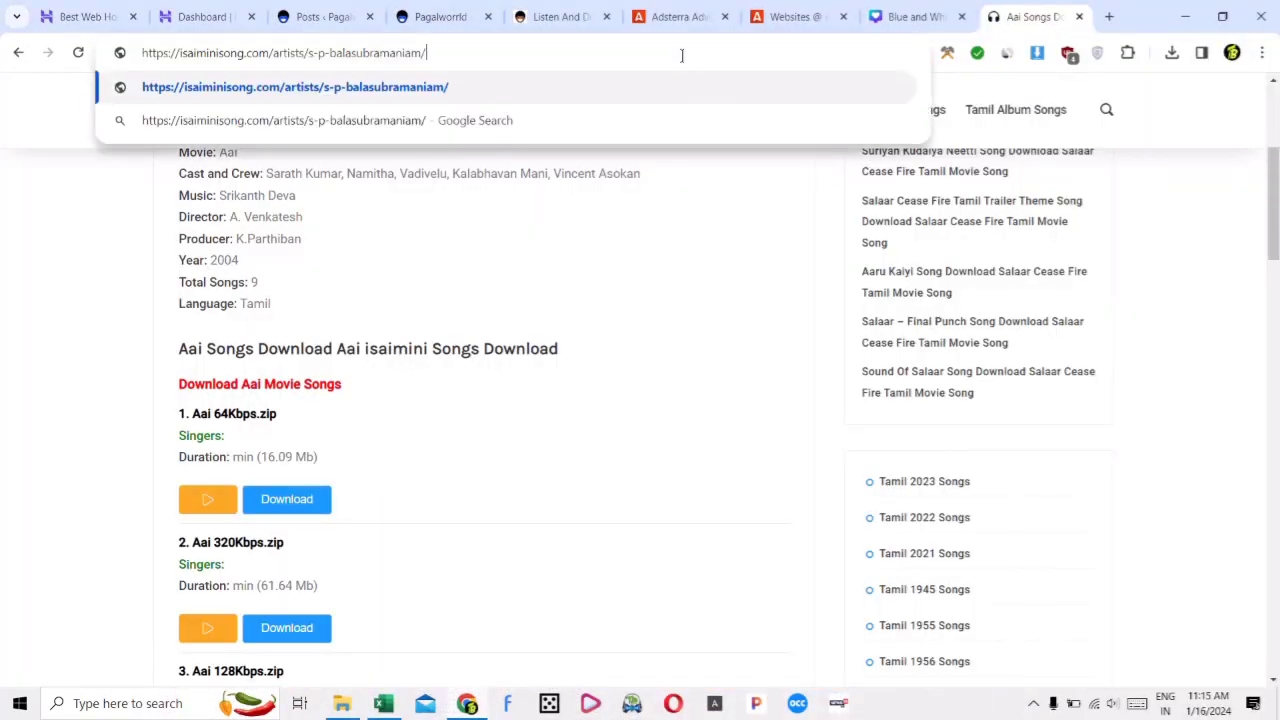
{"action": "key", "text": "Return"}
{"action": "scroll", "coordinate": [671, 357], "scroll_direction": "down", "scroll_amount": 6}
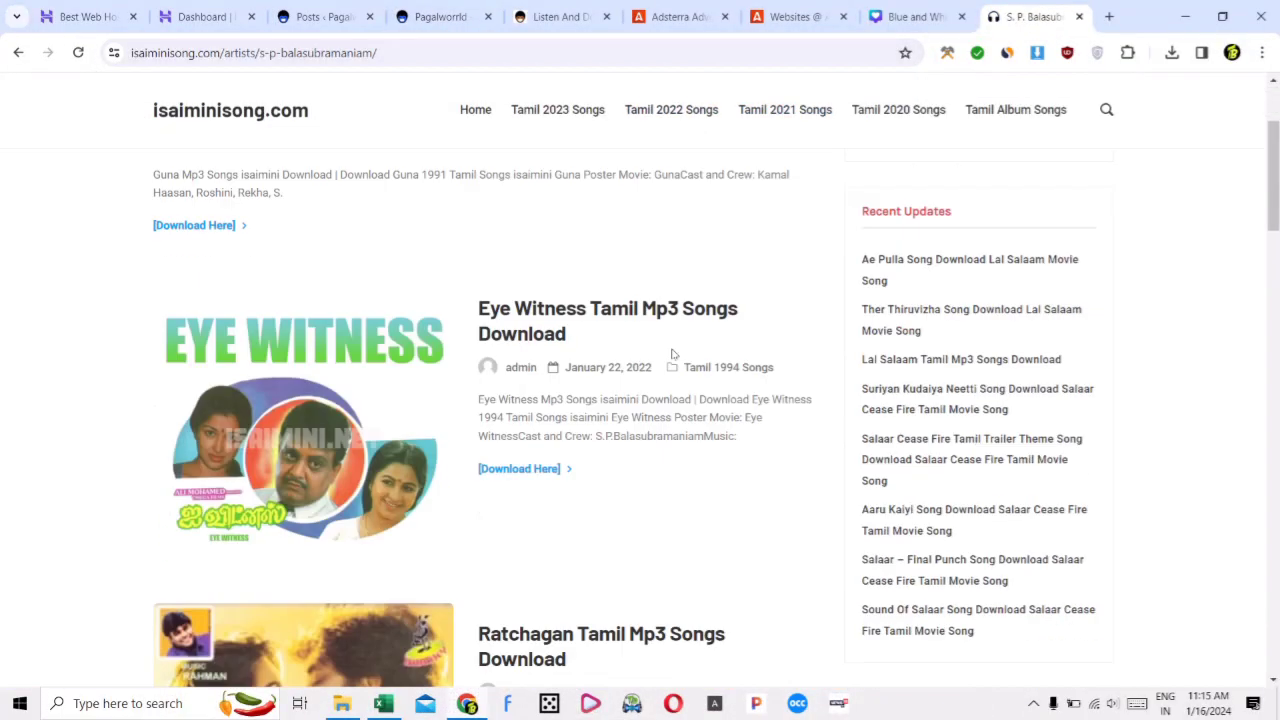
{"action": "scroll", "coordinate": [762, 380], "scroll_direction": "up", "scroll_amount": 6}
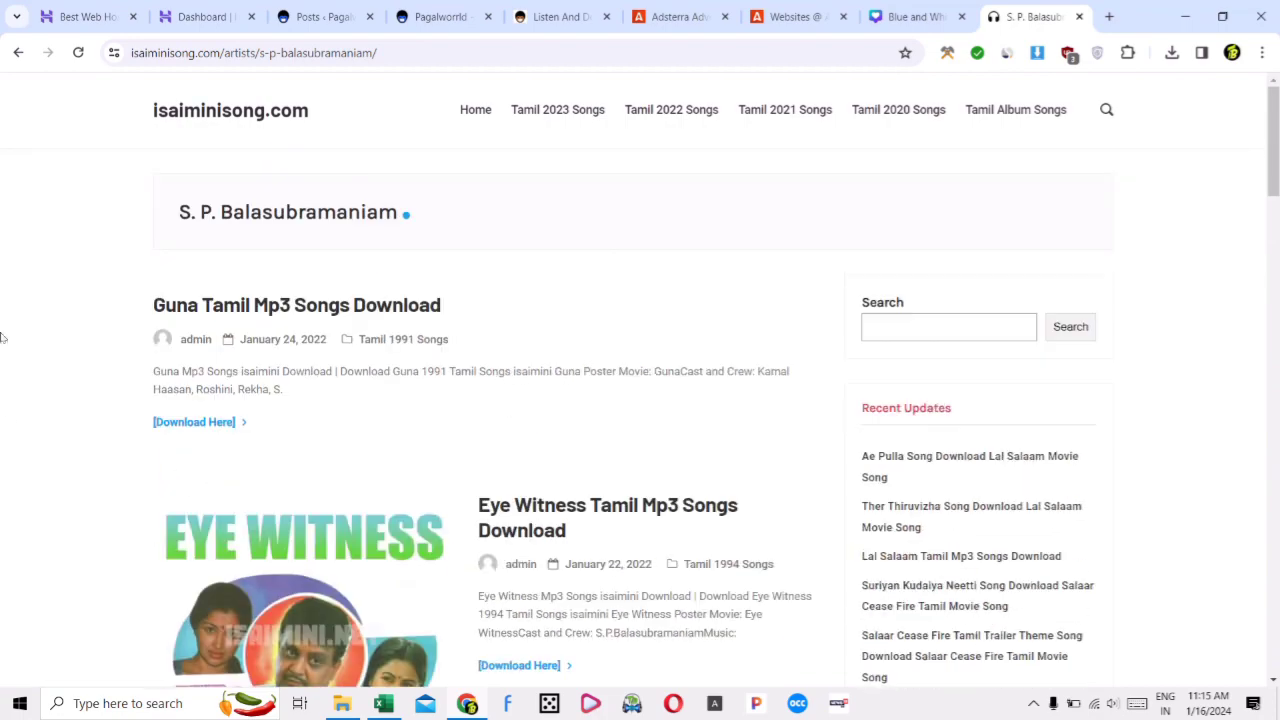
{"action": "scroll", "coordinate": [783, 280], "scroll_direction": "down", "scroll_amount": 3}
{"action": "scroll", "coordinate": [783, 280], "scroll_direction": "up", "scroll_amount": 1}
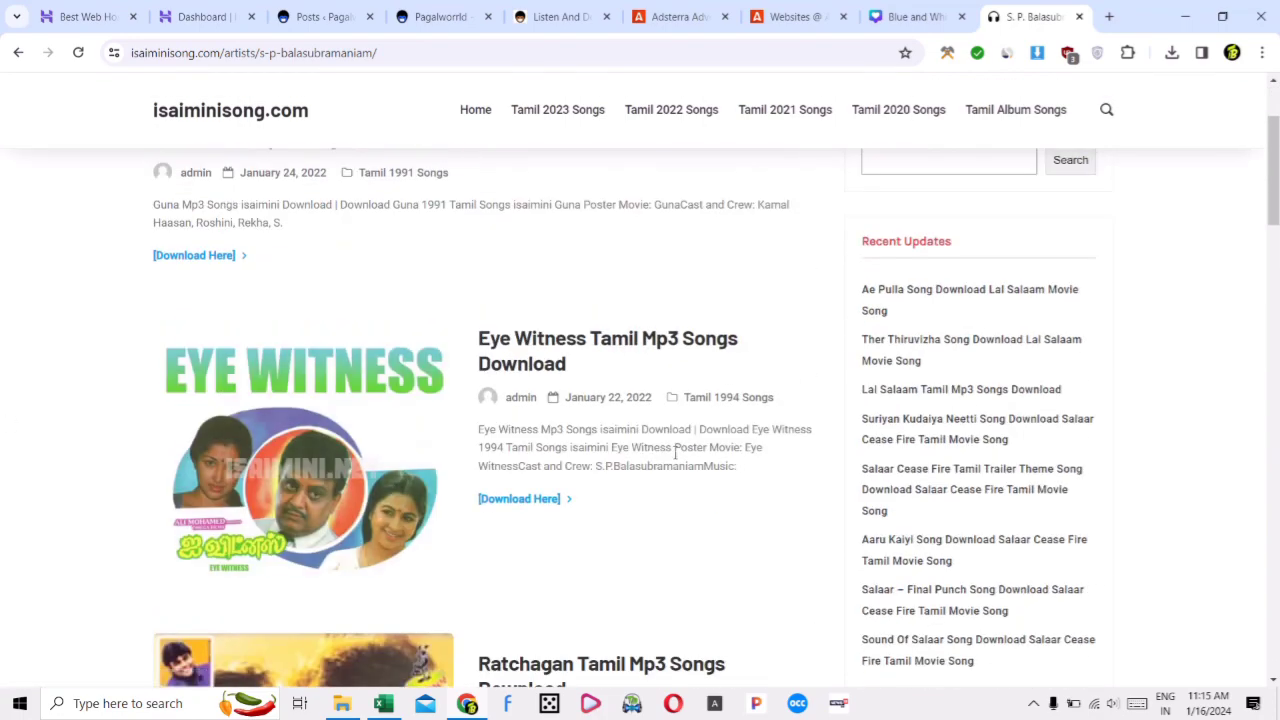
Switch to the Excel workbook and try to cut the samundi-songs URL out of cell G79
{"action": "left_click", "coordinate": [383, 703]}
{"action": "left_click", "coordinate": [883, 506]}
{"action": "left_click", "coordinate": [603, 372]}
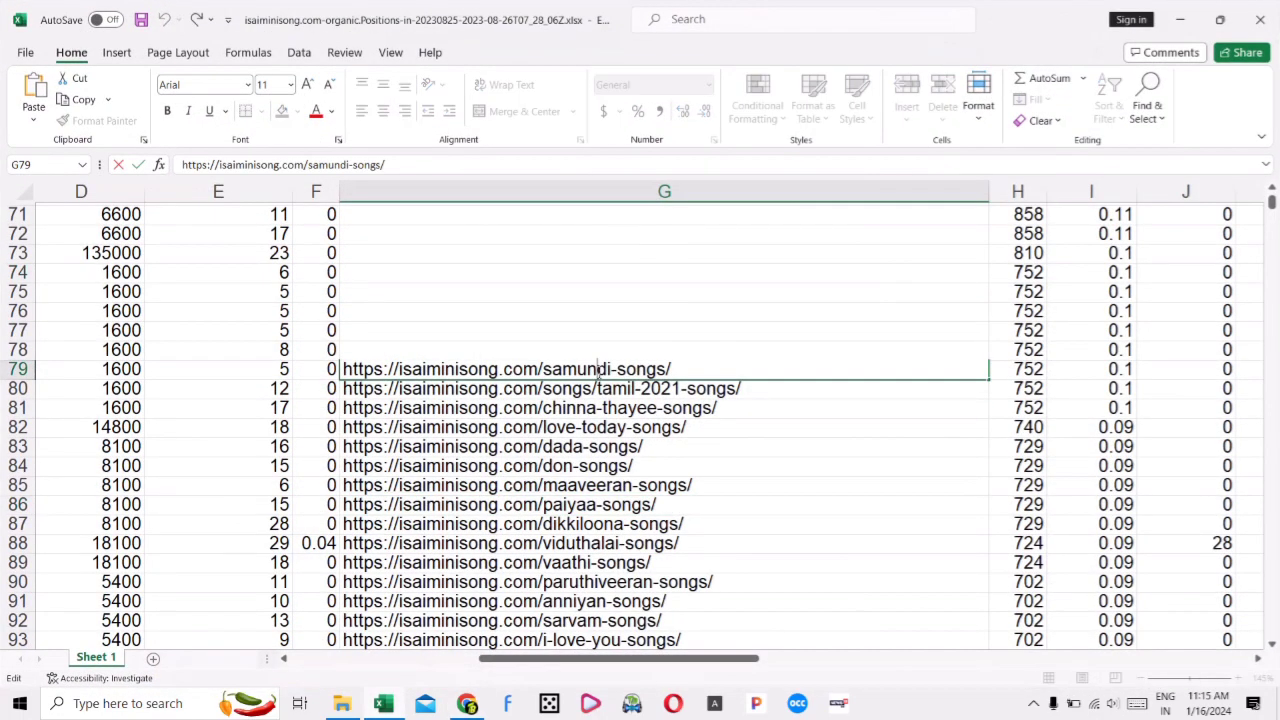
{"action": "key", "text": "Delete"}
{"action": "left_click", "coordinate": [600, 311]}
Switch to Chrome, reload the S. P. Balasubramaniam artist page and look through its album list
{"action": "key", "text": "alt+Tab"}
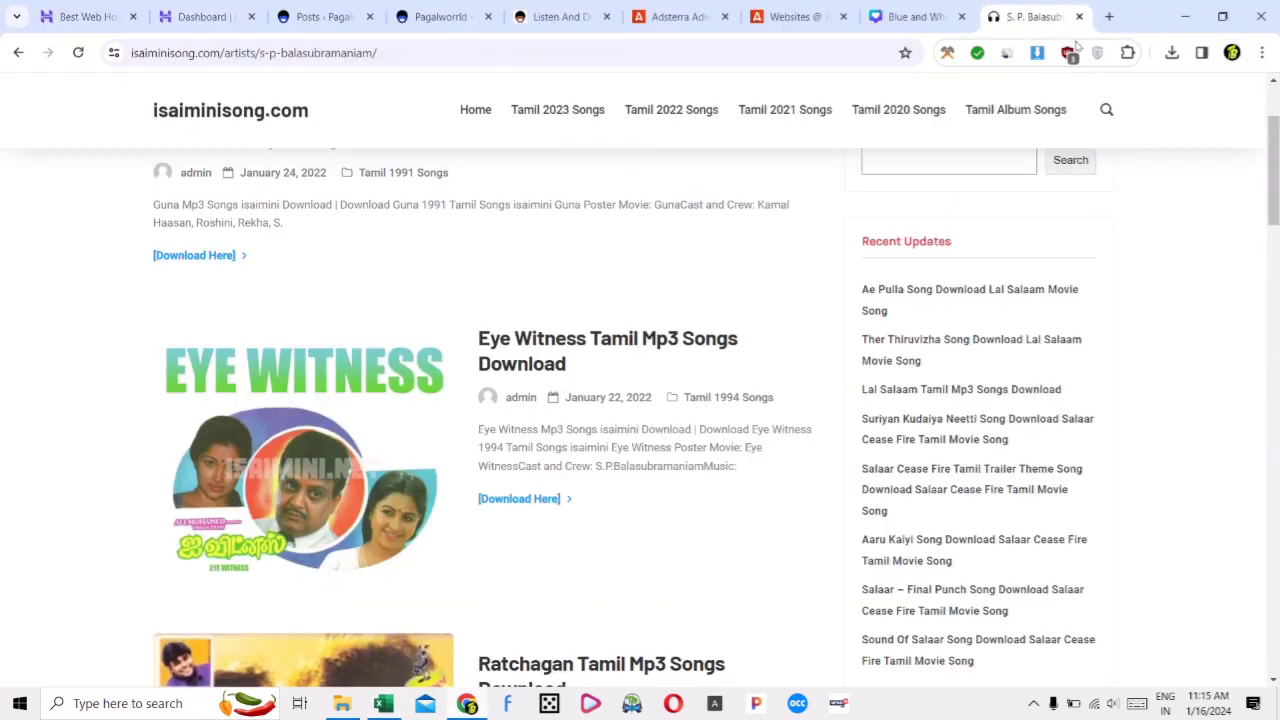
{"action": "left_click", "coordinate": [671, 53]}
{"action": "key", "text": "Return"}
{"action": "left_click", "coordinate": [369, 53]}
{"action": "key", "text": "Return"}
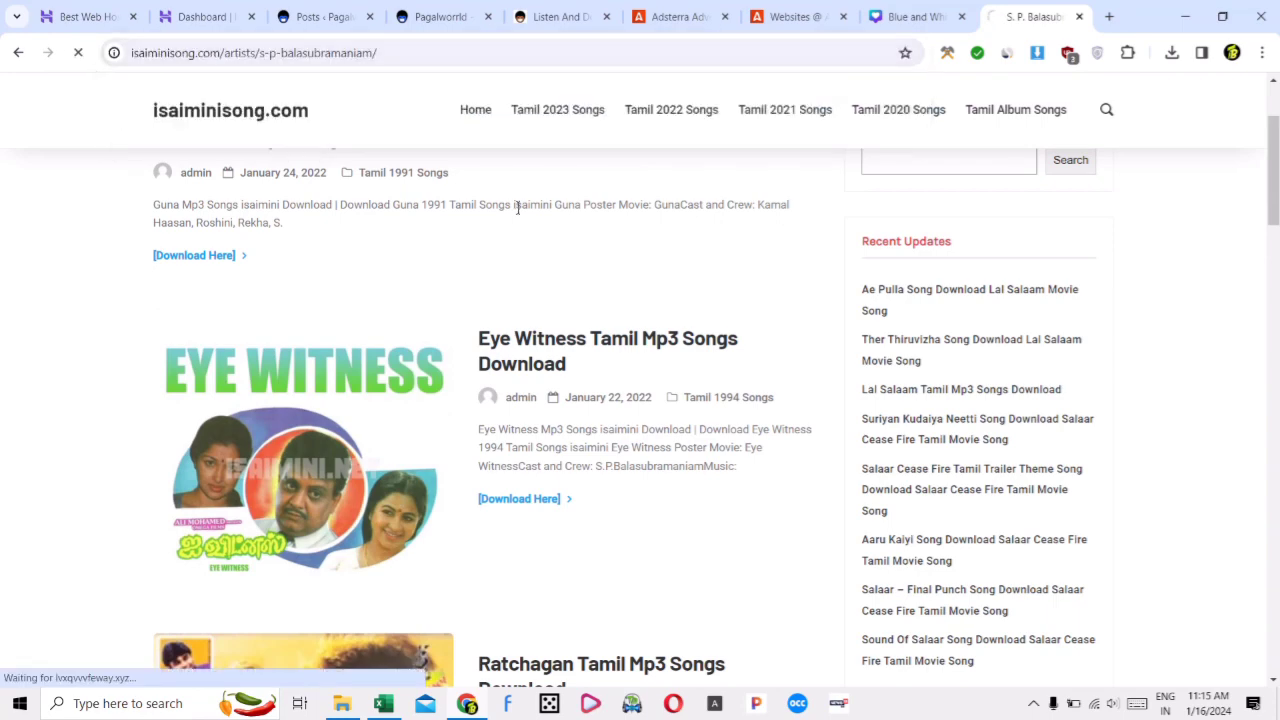
{"action": "scroll", "coordinate": [214, 397], "scroll_direction": "down", "scroll_amount": 12}
Switch to the Excel workbook, restore the samundi-songs URL, and clear it and the tamil-2021-songs URL from cells G79 and G80
{"action": "left_click", "coordinate": [391, 706]}
{"action": "left_click", "coordinate": [540, 562]}
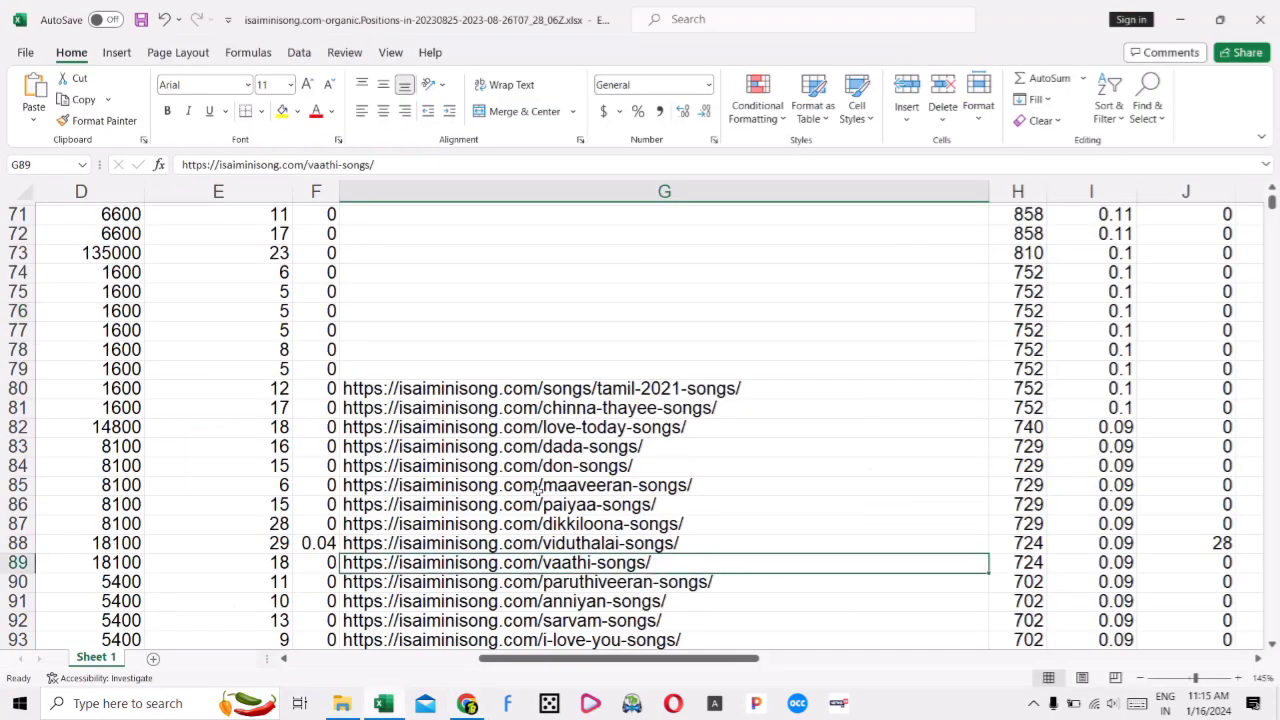
{"action": "key", "text": "ctrl+Down"}
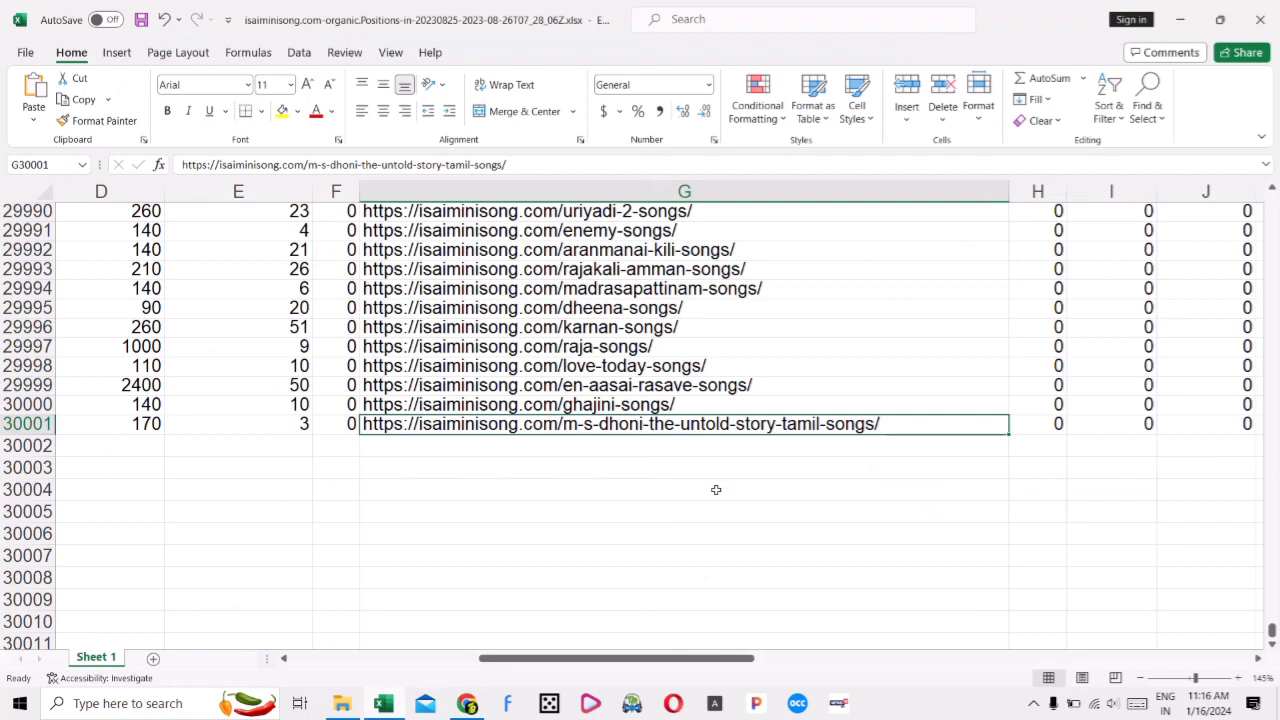
{"action": "key", "text": "ctrl+Up"}
{"action": "scroll", "coordinate": [760, 480], "scroll_direction": "up", "scroll_amount": 1}
{"action": "left_click", "coordinate": [780, 490]}
{"action": "key", "text": "Up"}
{"action": "key", "text": "Up"}
{"action": "key", "text": "Up"}
{"action": "key", "text": "Up"}
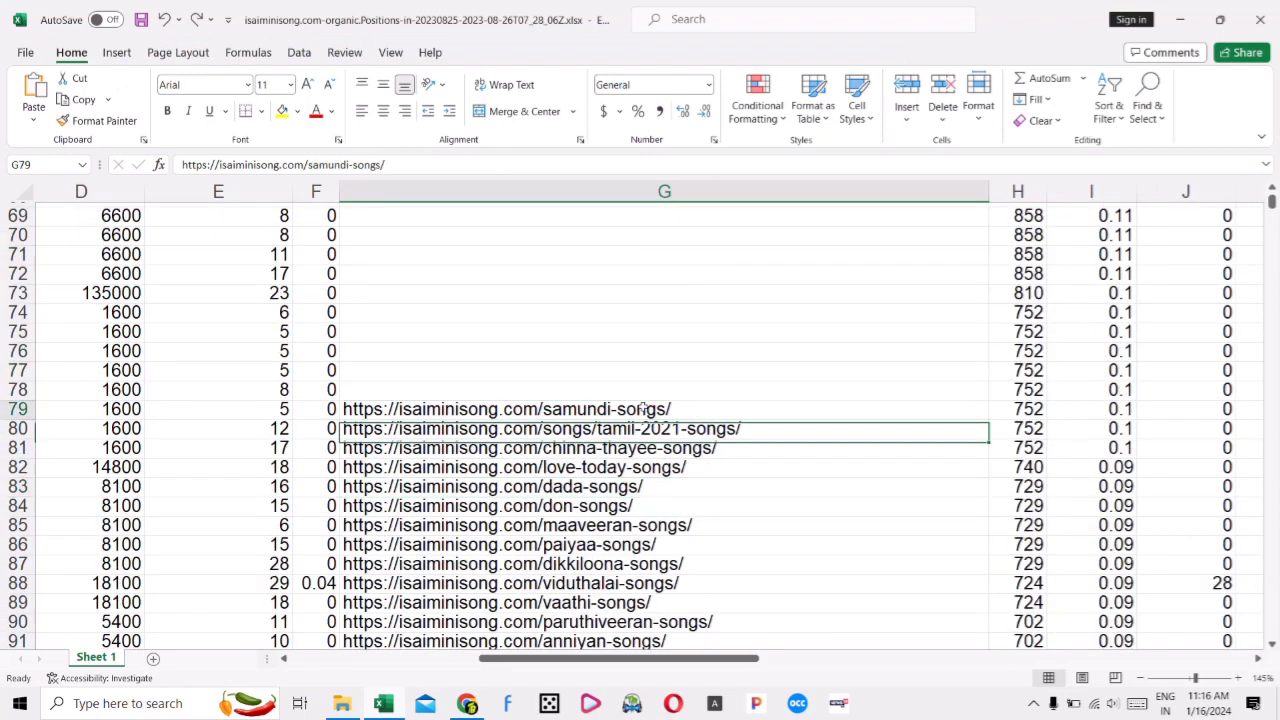
{"action": "key", "text": "Delete"}
{"action": "key", "text": "Down"}
{"action": "key", "text": "Delete"}
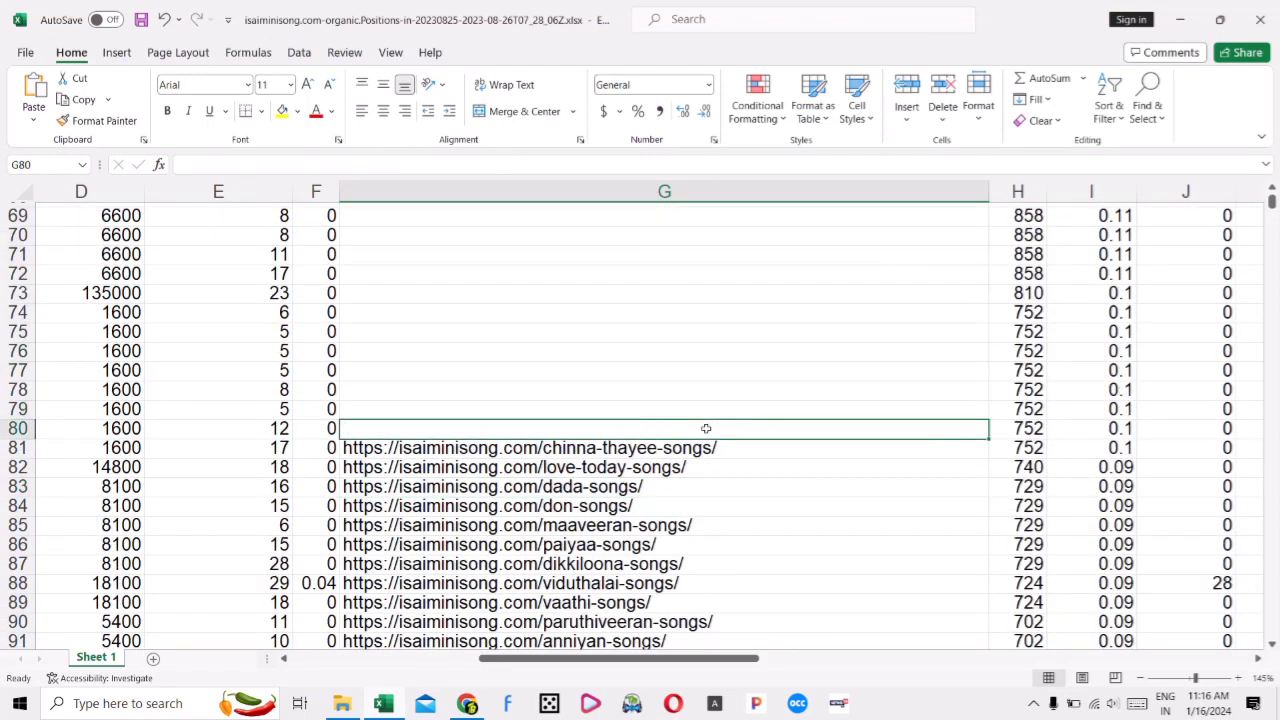
Cut the chinna-thayee-songs URL out of cell G81
{"action": "scroll", "coordinate": [720, 400], "scroll_direction": "down", "scroll_amount": 1}
{"action": "triple_click", "coordinate": [560, 382]}
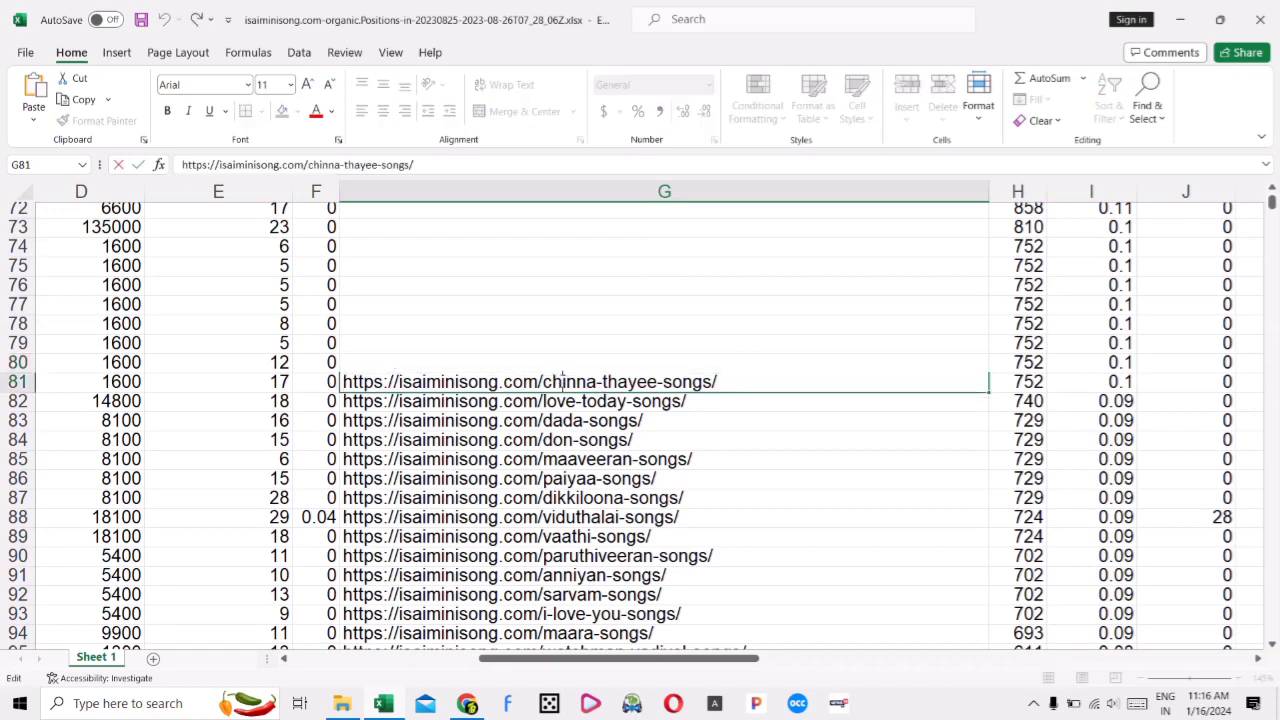
{"action": "key", "text": "Delete"}
{"action": "left_click", "coordinate": [467, 703]}
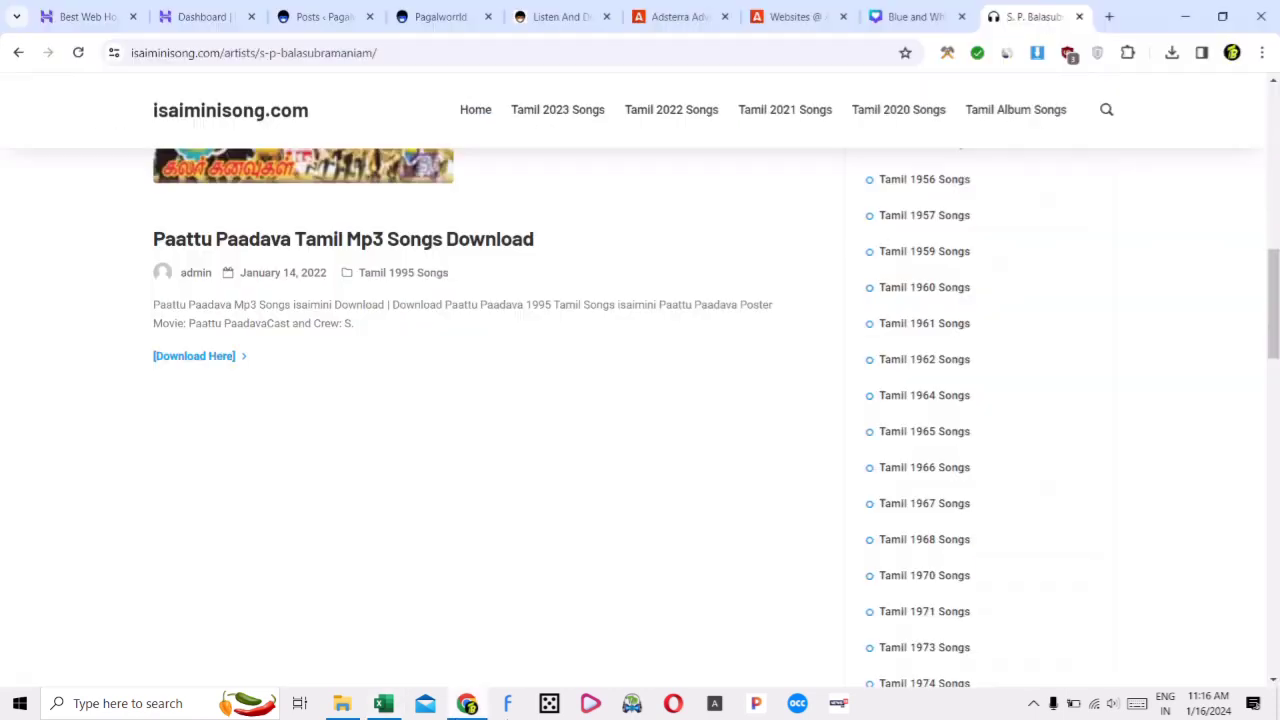
{"action": "left_click", "coordinate": [780, 53]}
{"action": "key", "text": "ctrl+v"}
{"action": "key", "text": "Return"}
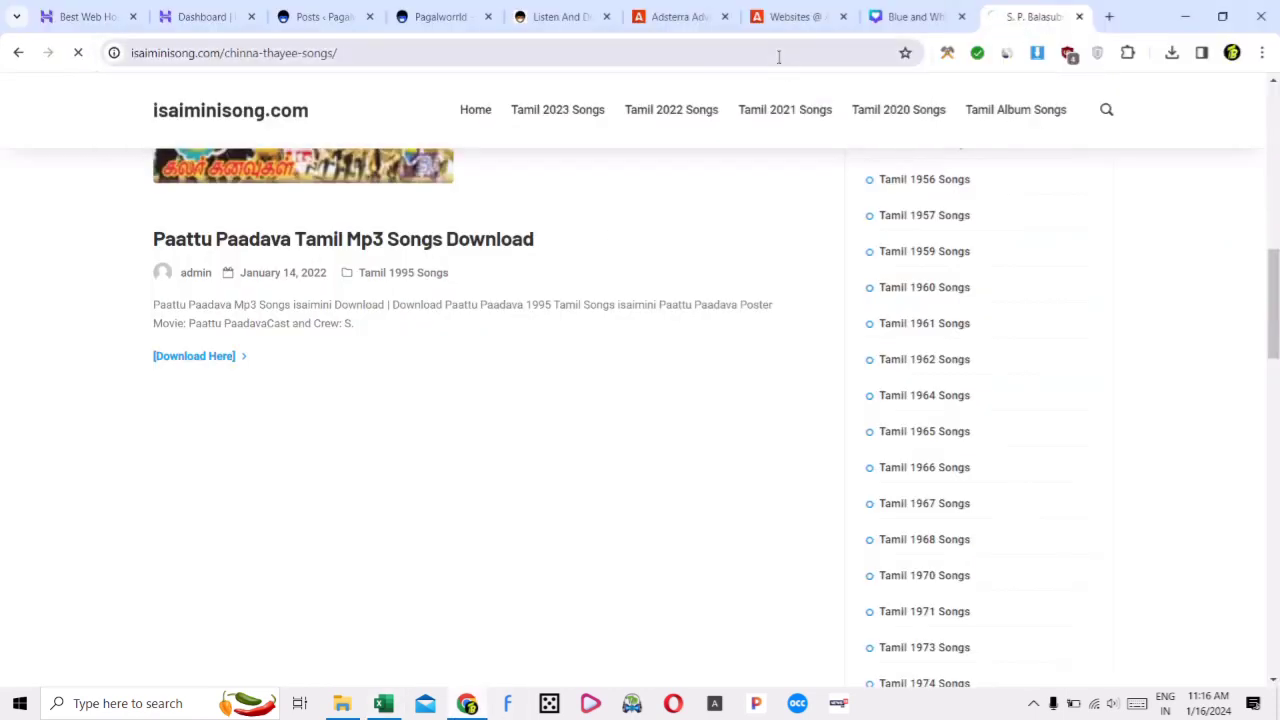
{"action": "scroll", "coordinate": [604, 353], "scroll_direction": "down", "scroll_amount": 5}
{"action": "scroll", "coordinate": [604, 353], "scroll_direction": "down", "scroll_amount": 5}
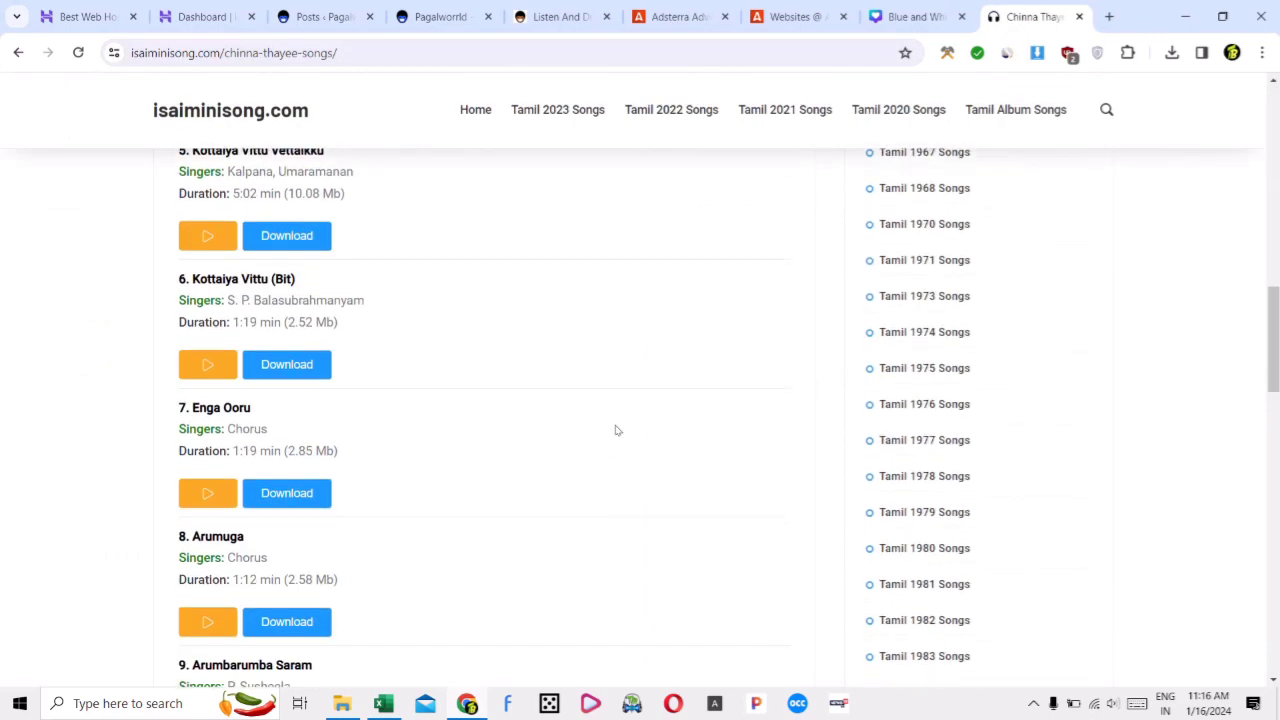
{"action": "scroll", "coordinate": [614, 429], "scroll_direction": "up", "scroll_amount": 8}
{"action": "scroll", "coordinate": [350, 413], "scroll_direction": "up", "scroll_amount": 2}
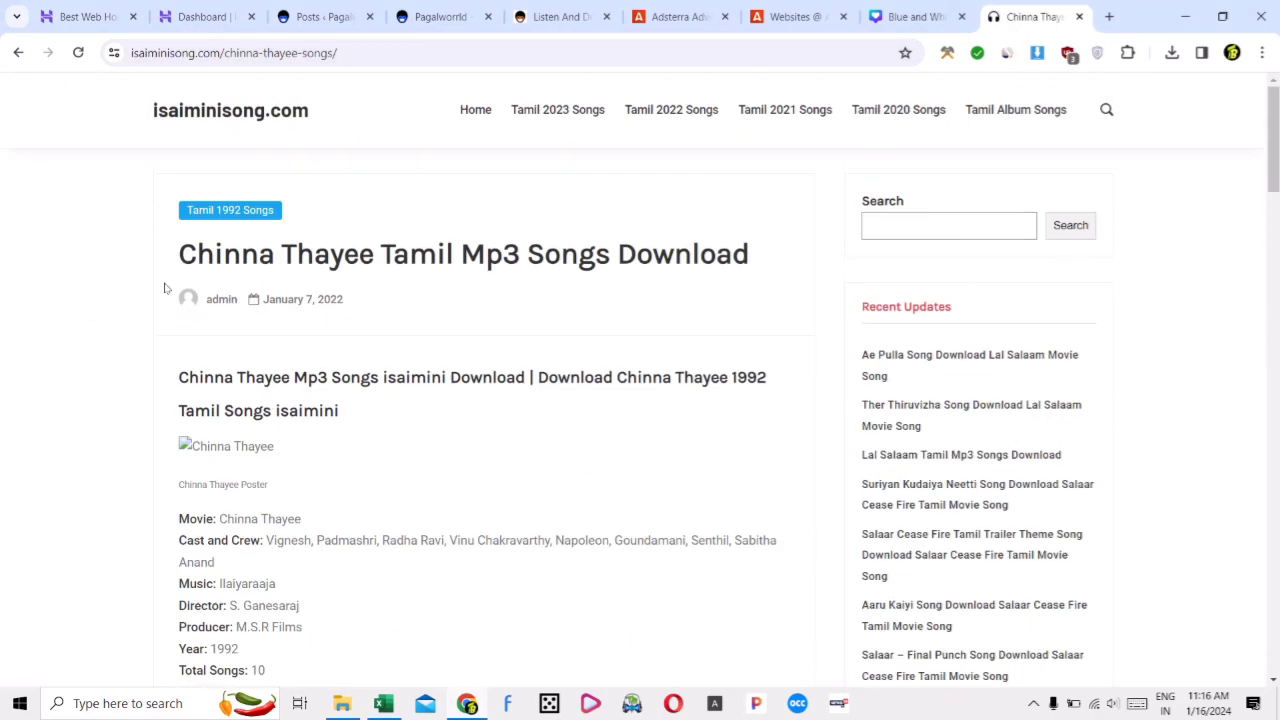
Copy "Chinna Thayee Tamil" from the page heading and run a full search for it on pagalworrld.in
{"action": "left_click_drag", "start_coordinate": [180, 248], "coordinate": [455, 245]}
{"action": "key", "text": "ctrl+c"}
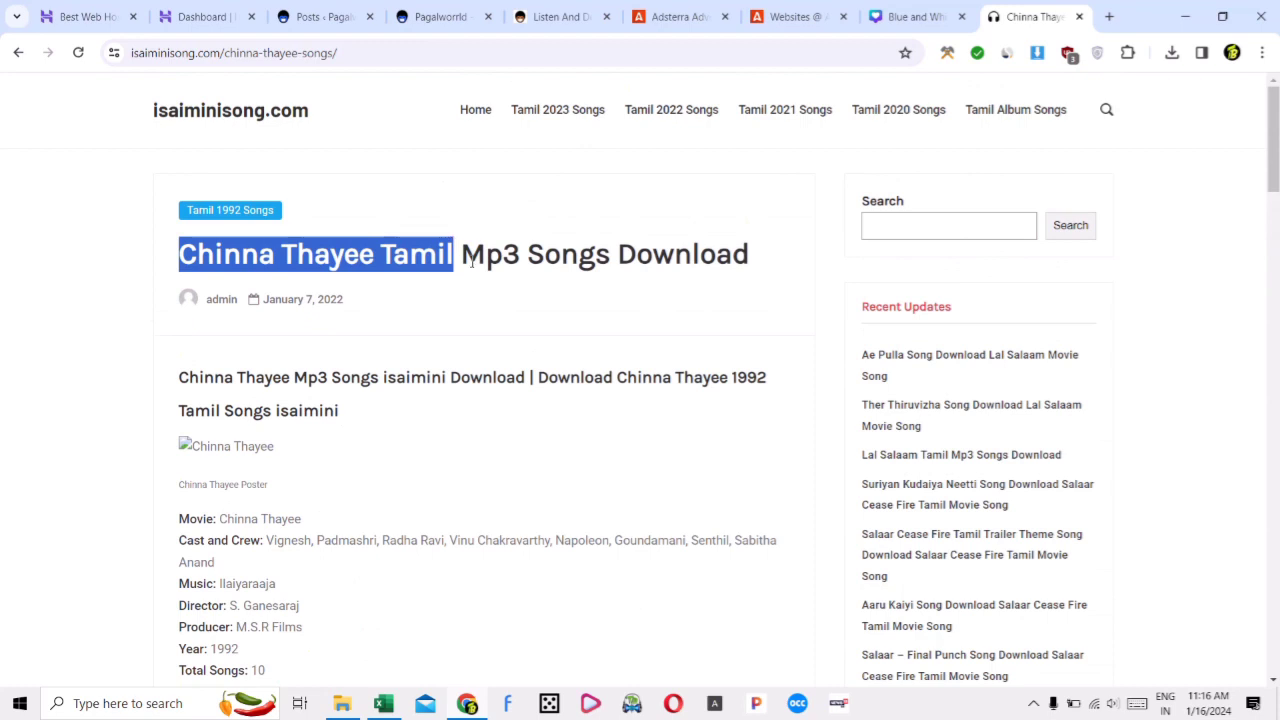
{"action": "left_click", "coordinate": [440, 16]}
{"action": "triple_click", "coordinate": [474, 298]}
{"action": "key", "text": "ctrl+v"}
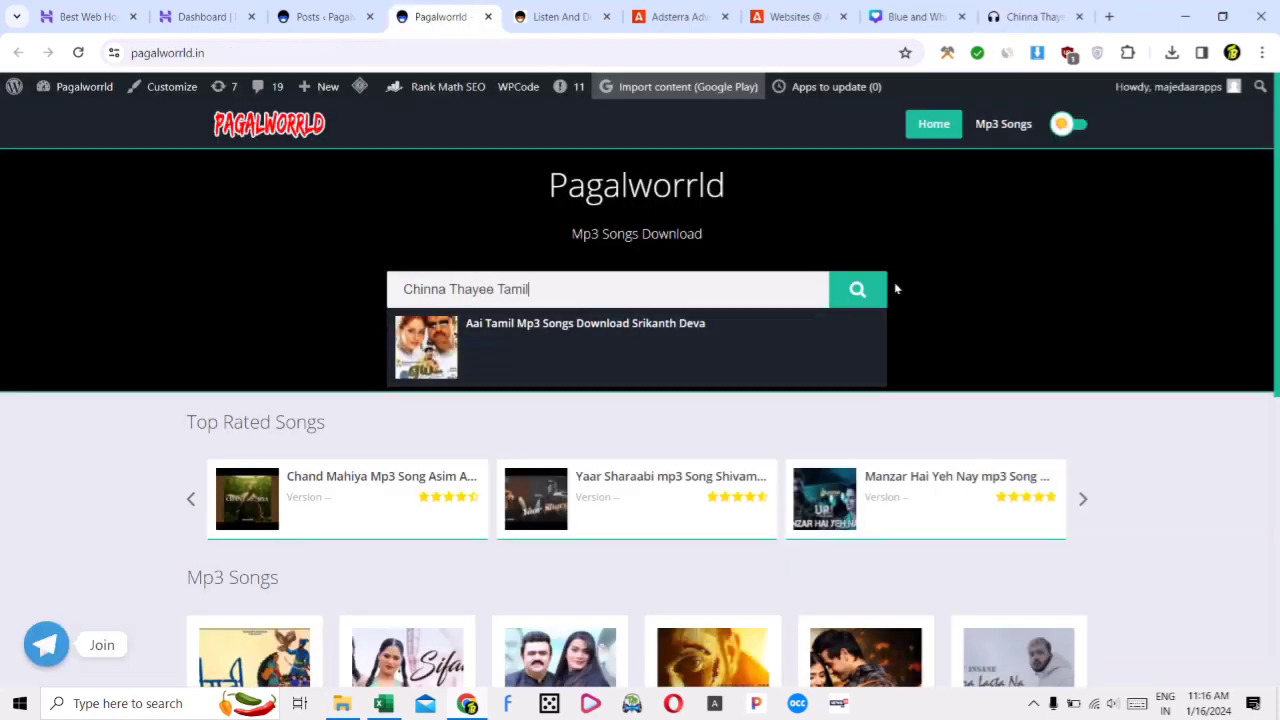
{"action": "left_click", "coordinate": [872, 289]}
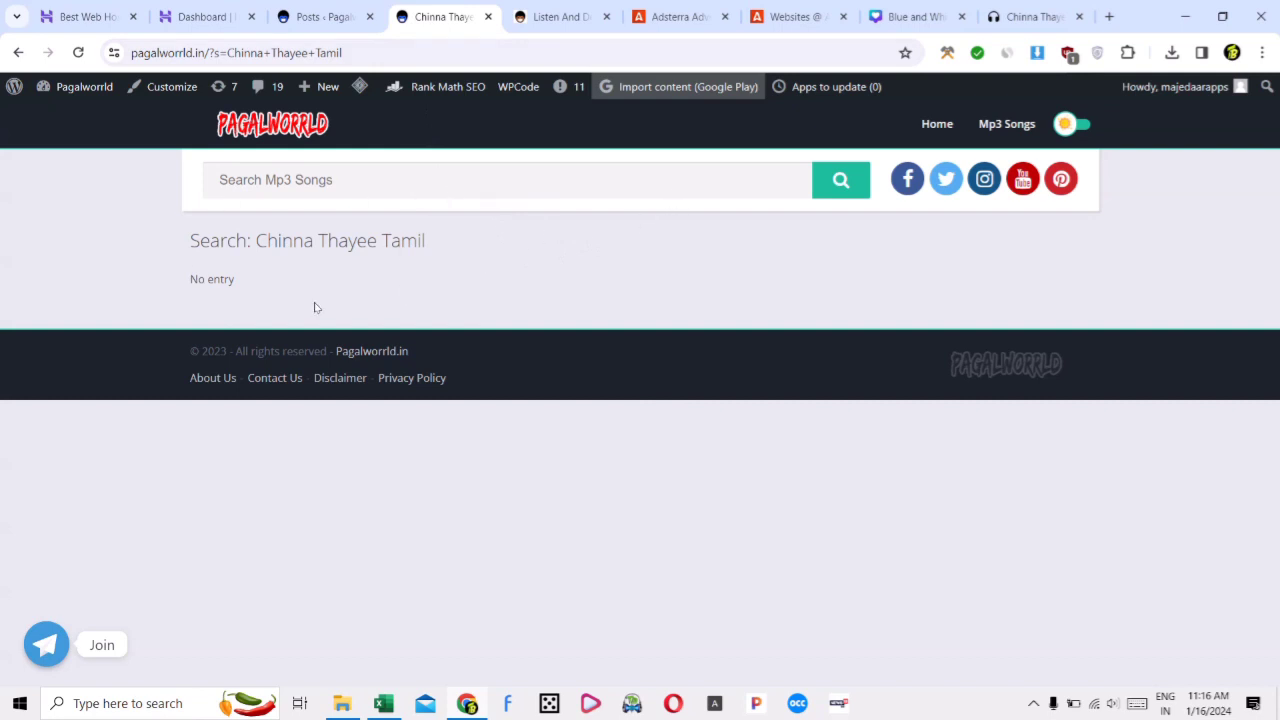
Copy "Chinna Thayee Tamil" from the search results heading and start a new post in the pagalworrld.in WordPress admin
{"action": "left_click_drag", "start_coordinate": [256, 238], "coordinate": [435, 244]}
{"action": "key", "text": "ctrl+c"}
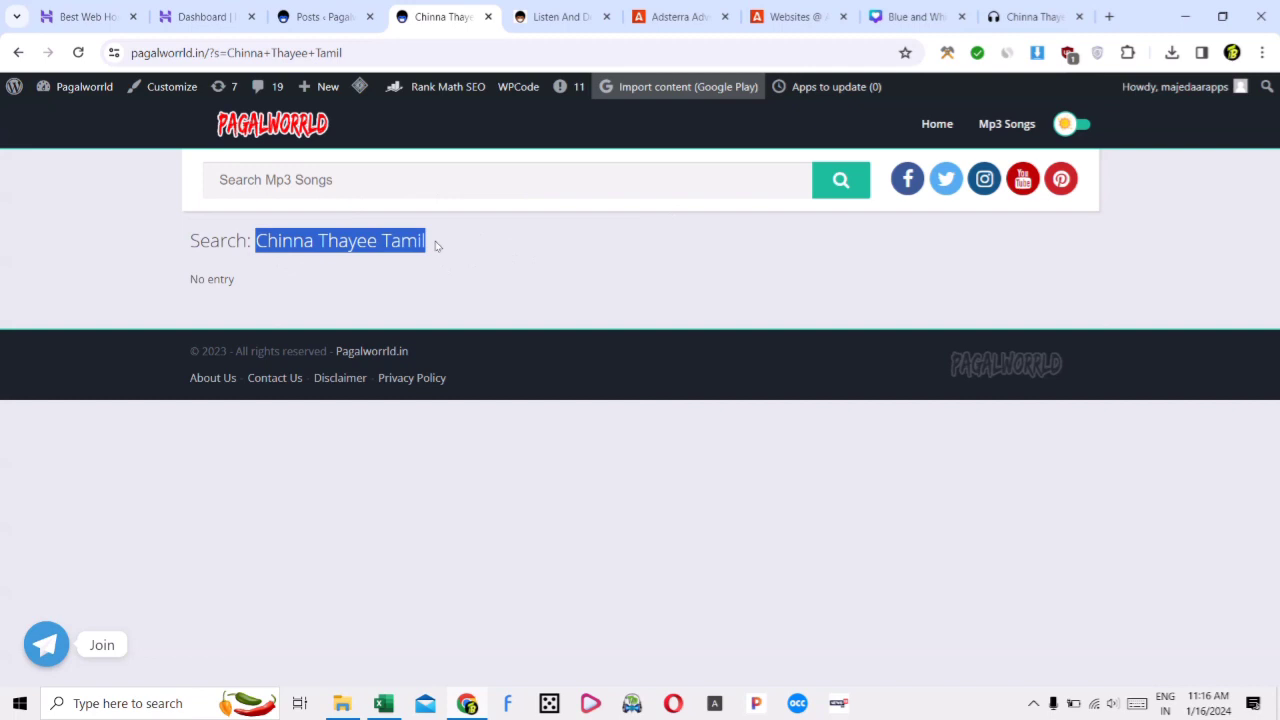
{"action": "left_click", "coordinate": [322, 16]}
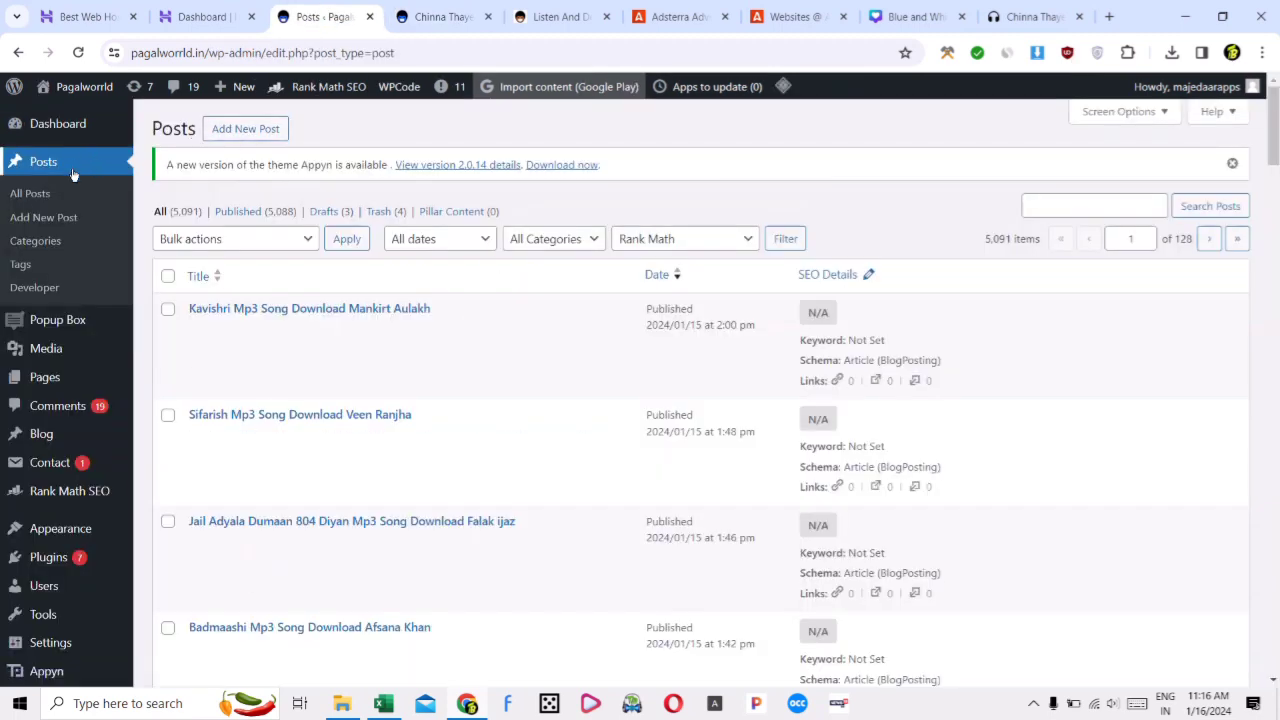
{"action": "left_click", "coordinate": [251, 129]}
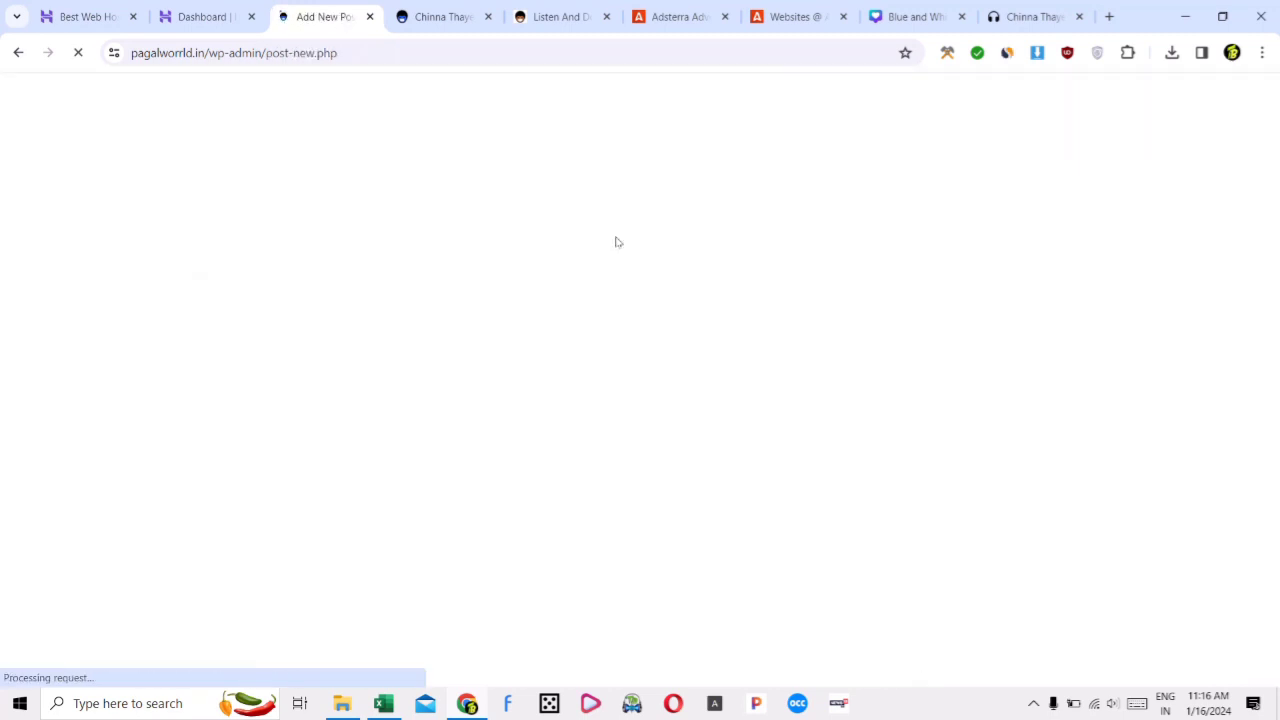
Open the pagalworrld.in homepage in a new tab, place that tab before the new post, and return to the post editor
{"action": "left_click", "coordinate": [428, 18]}
{"action": "right_click", "coordinate": [238, 134]}
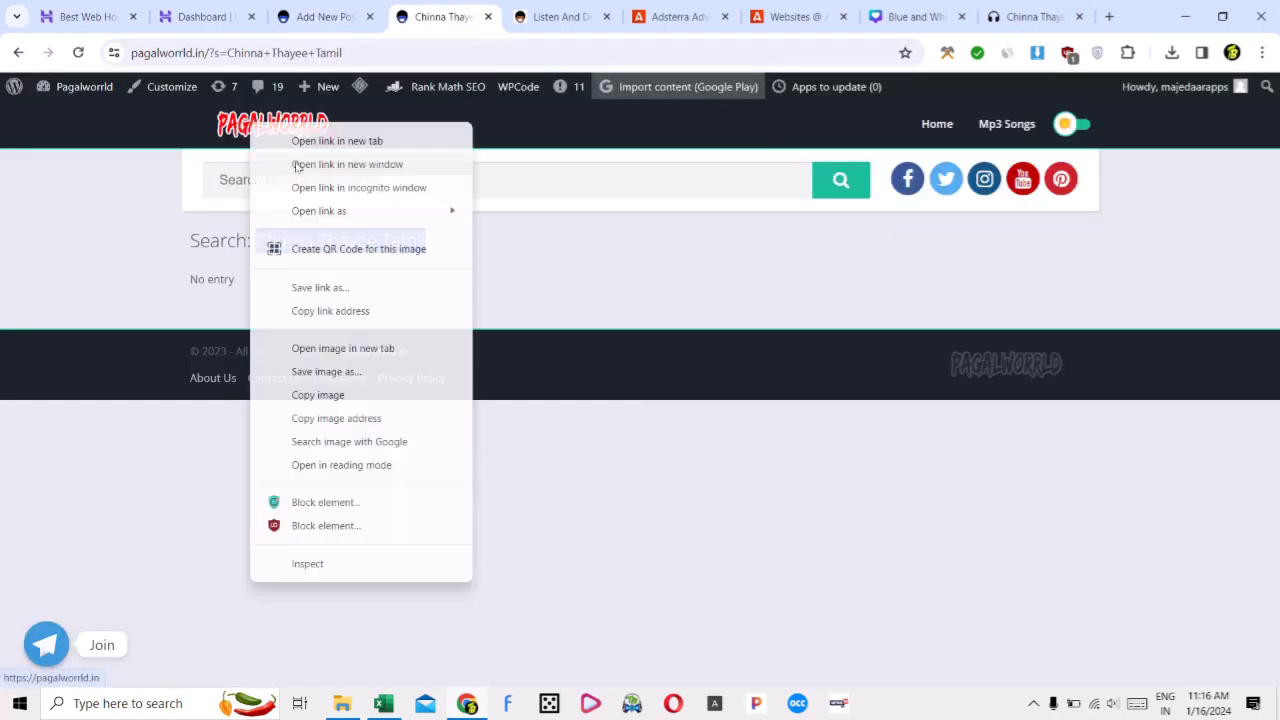
{"action": "left_click", "coordinate": [300, 137]}
{"action": "left_click", "coordinate": [506, 20]}
{"action": "left_click_drag", "start_coordinate": [506, 30], "coordinate": [296, 20]}
{"action": "left_click", "coordinate": [400, 17]}
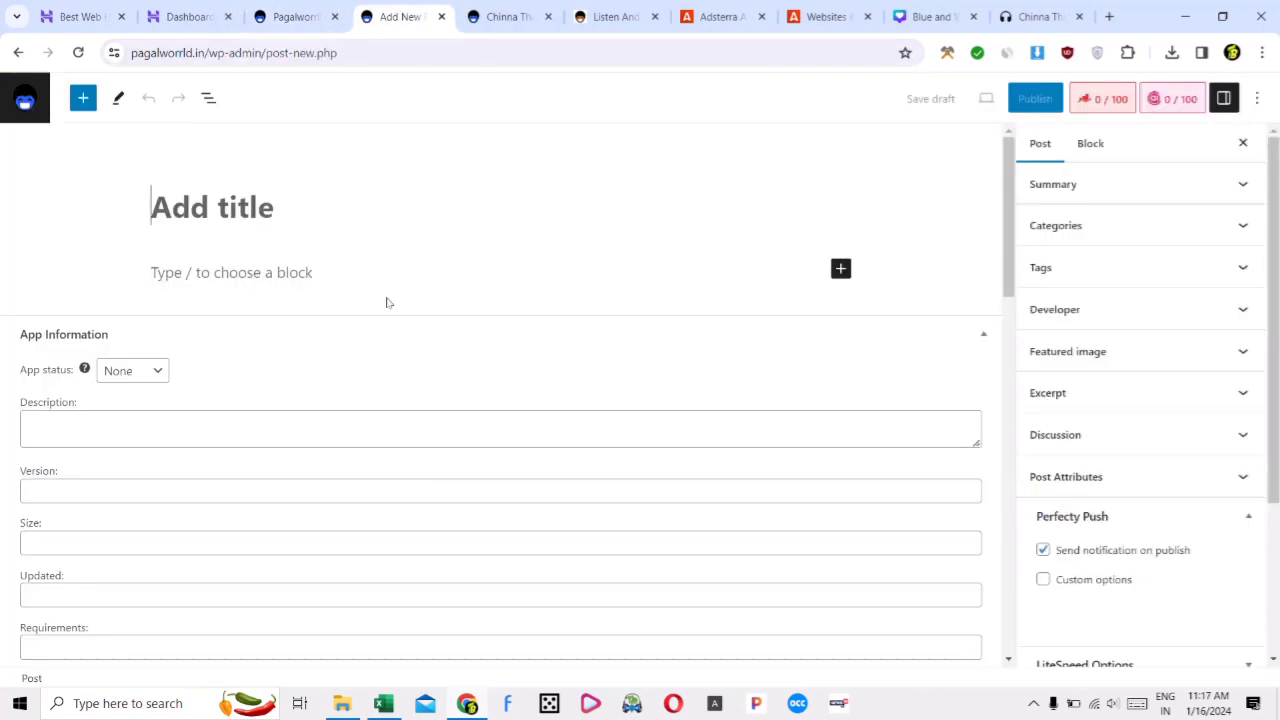
Write "Chinna Thayee Tamil Mp3 Song Download" as the first paragraph of the new post, pasting the copied album name
{"action": "left_click", "coordinate": [224, 276]}
{"action": "key", "text": "ctrl+v"}
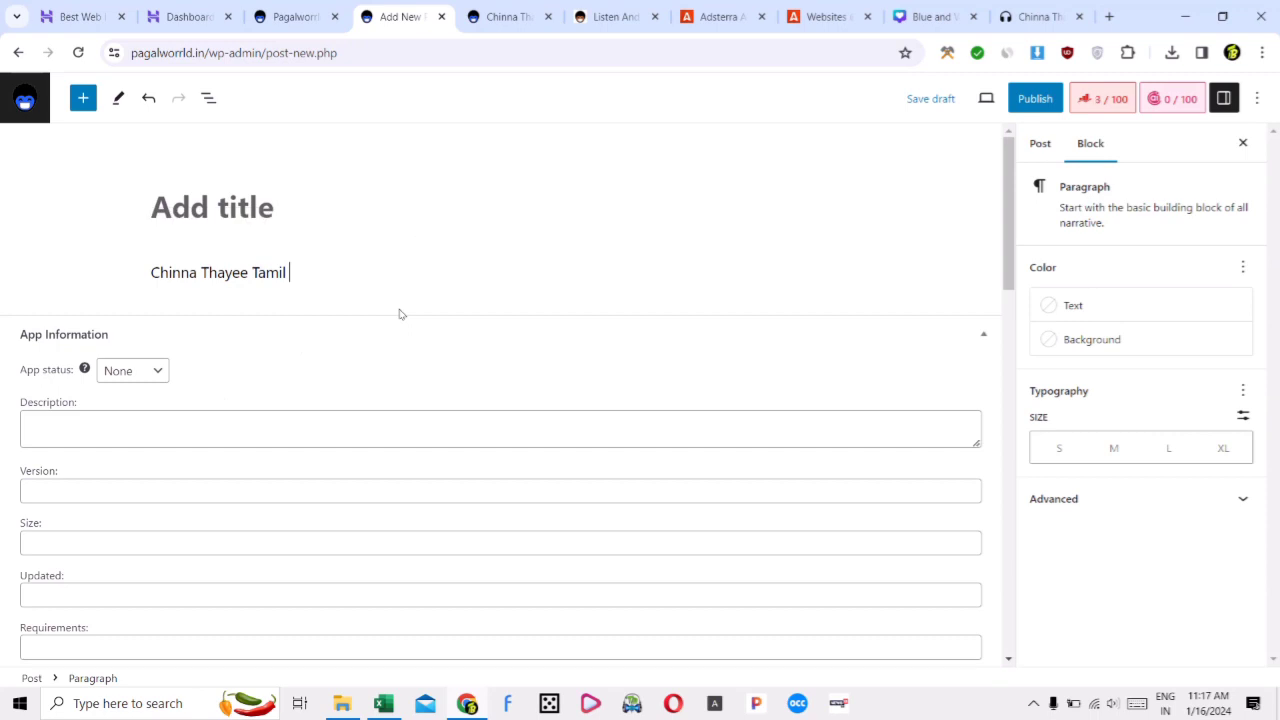
{"action": "type", "text": "Mp3 Song Donwload"}
{"action": "key", "text": "BackSpace"}
{"action": "key", "text": "BackSpace"}
{"action": "key", "text": "BackSpace"}
{"action": "key", "text": "BackSpace"}
{"action": "key", "text": "BackSpace"}
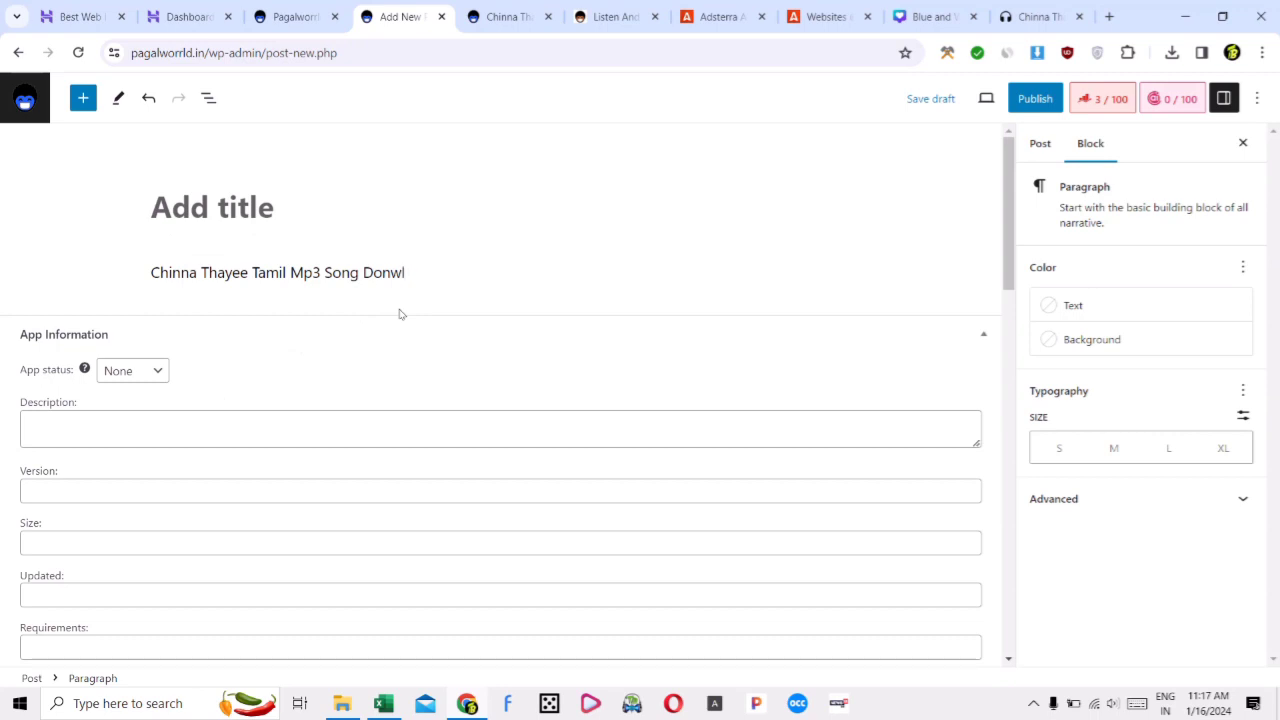
{"action": "type", "text": "wnload"}
Copy the music composer "Ilaiyaraaja" from the isaiminisong movie details and append it to the post's first paragraph
{"action": "left_click", "coordinate": [520, 14]}
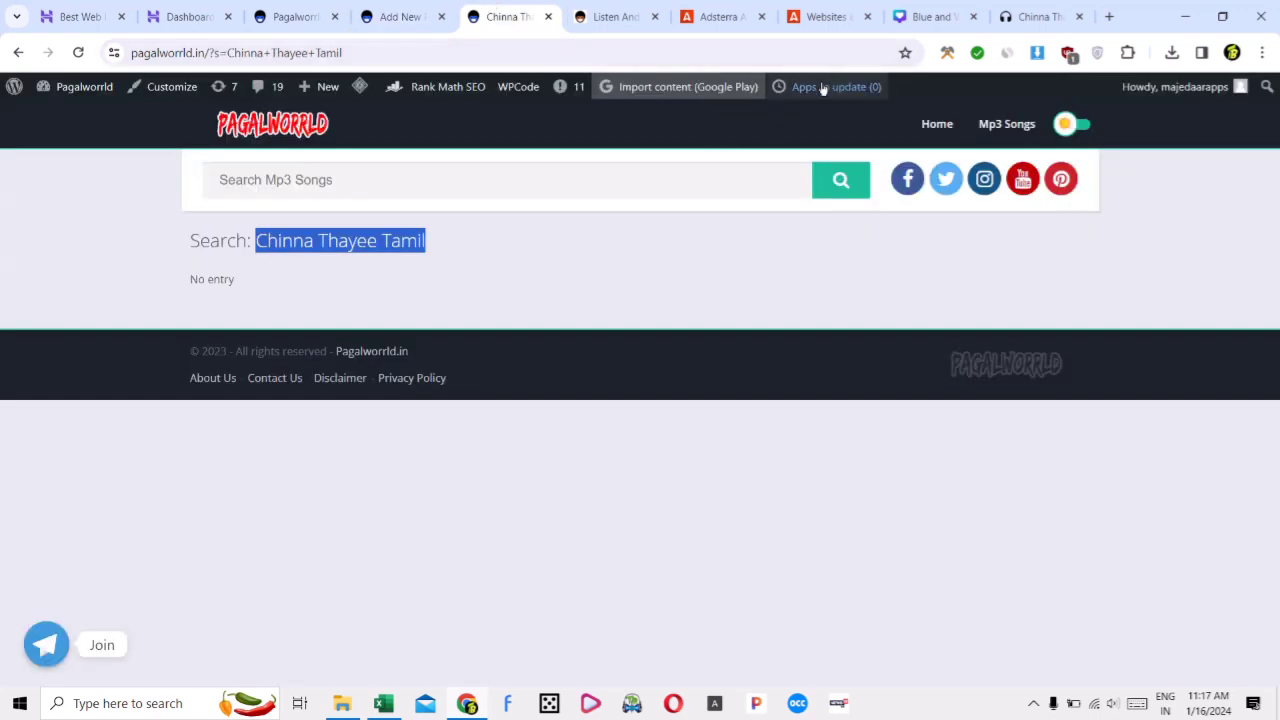
{"action": "left_click", "coordinate": [927, 5]}
{"action": "left_click_drag", "start_coordinate": [1040, 16], "coordinate": [625, 8]}
{"action": "left_click", "coordinate": [666, 277]}
{"action": "scroll", "coordinate": [418, 335], "scroll_direction": "down", "scroll_amount": 1}
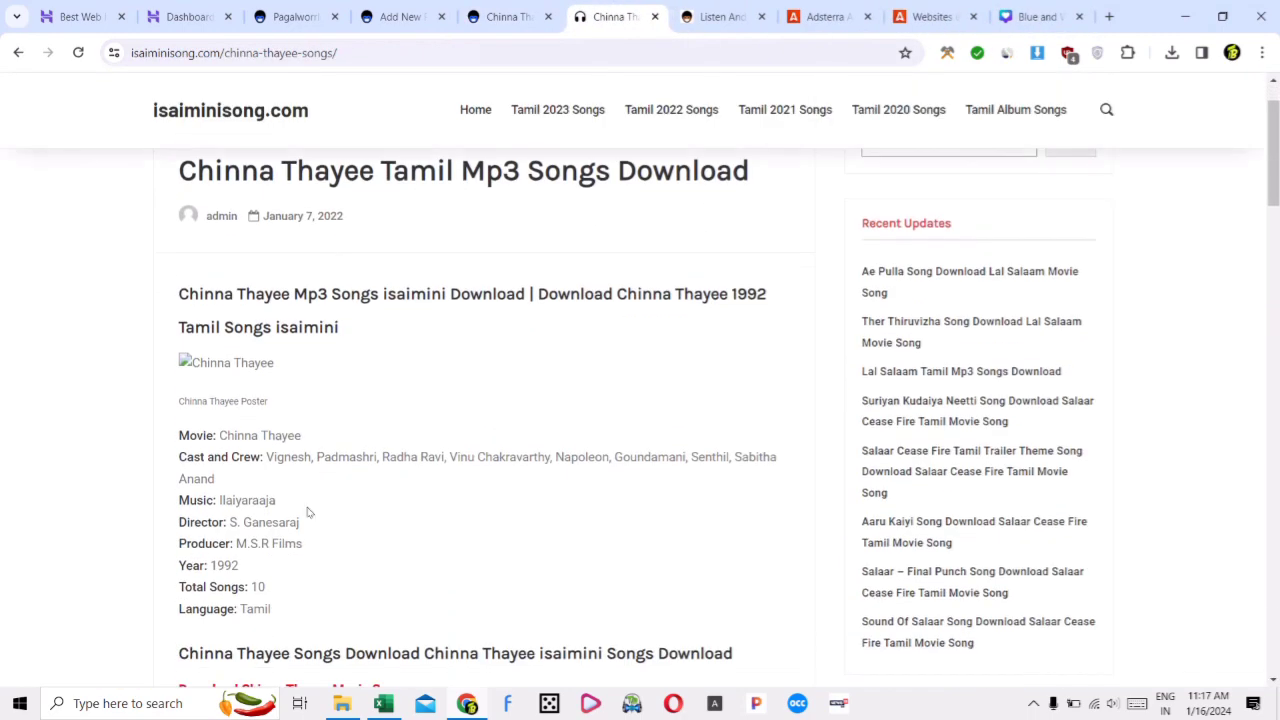
{"action": "left_click_drag", "start_coordinate": [289, 504], "coordinate": [218, 500]}
{"action": "key", "text": "ctrl+c"}
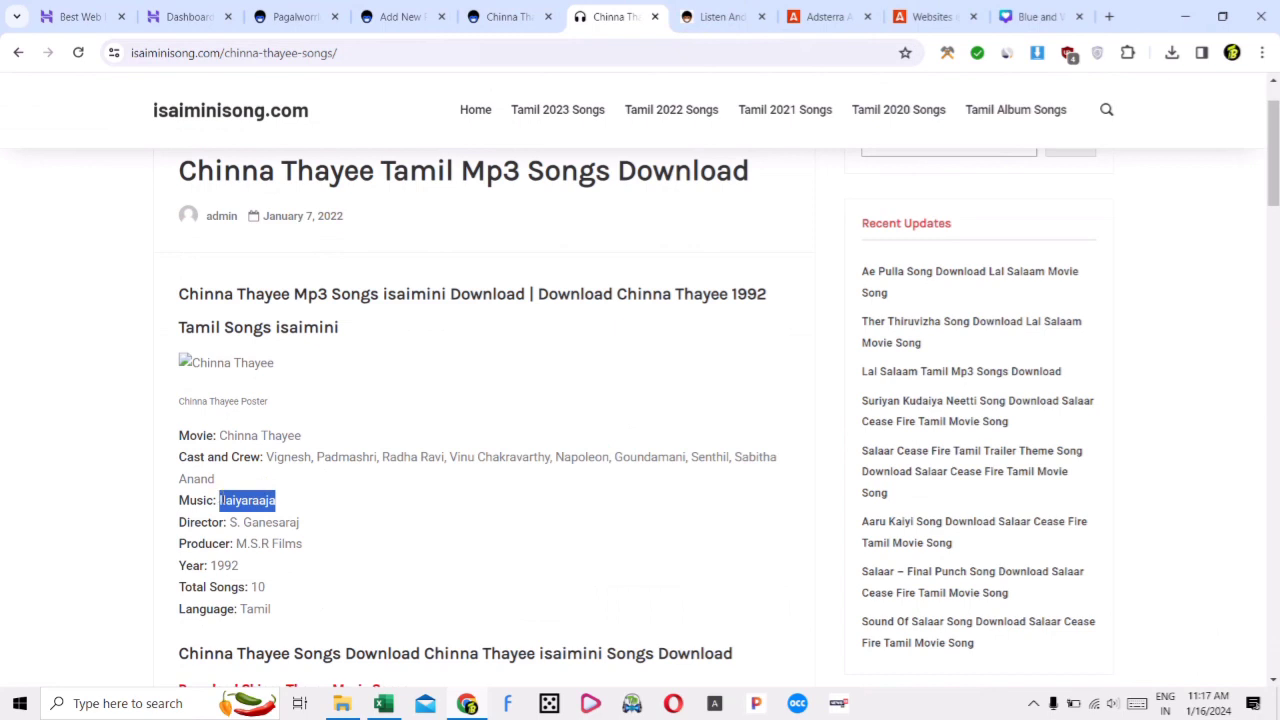
{"action": "left_click", "coordinate": [502, 10]}
{"action": "left_click", "coordinate": [405, 14]}
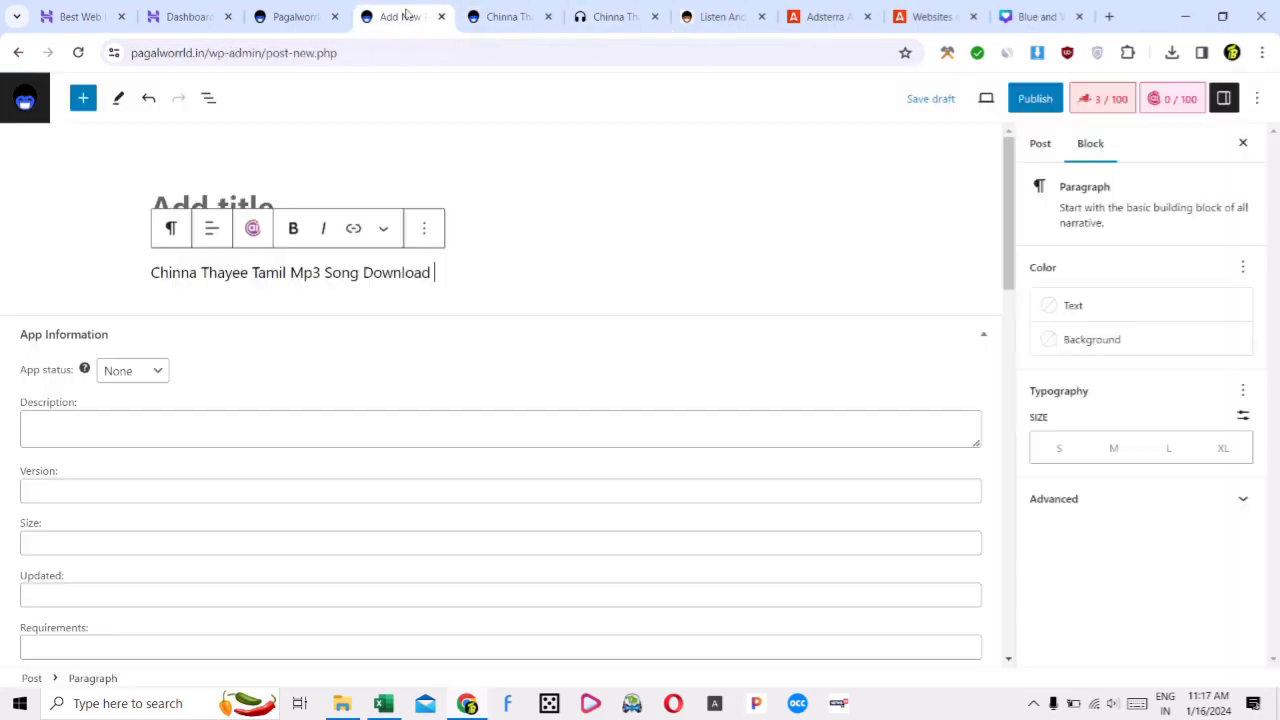
{"action": "key", "text": "ctrl+v"}
Copy the whole paragraph into the post title and add a dash at the end of the paragraph
{"action": "key", "text": "ctrl+a"}
{"action": "key", "text": "ctrl+c"}
{"action": "left_click", "coordinate": [466, 220]}
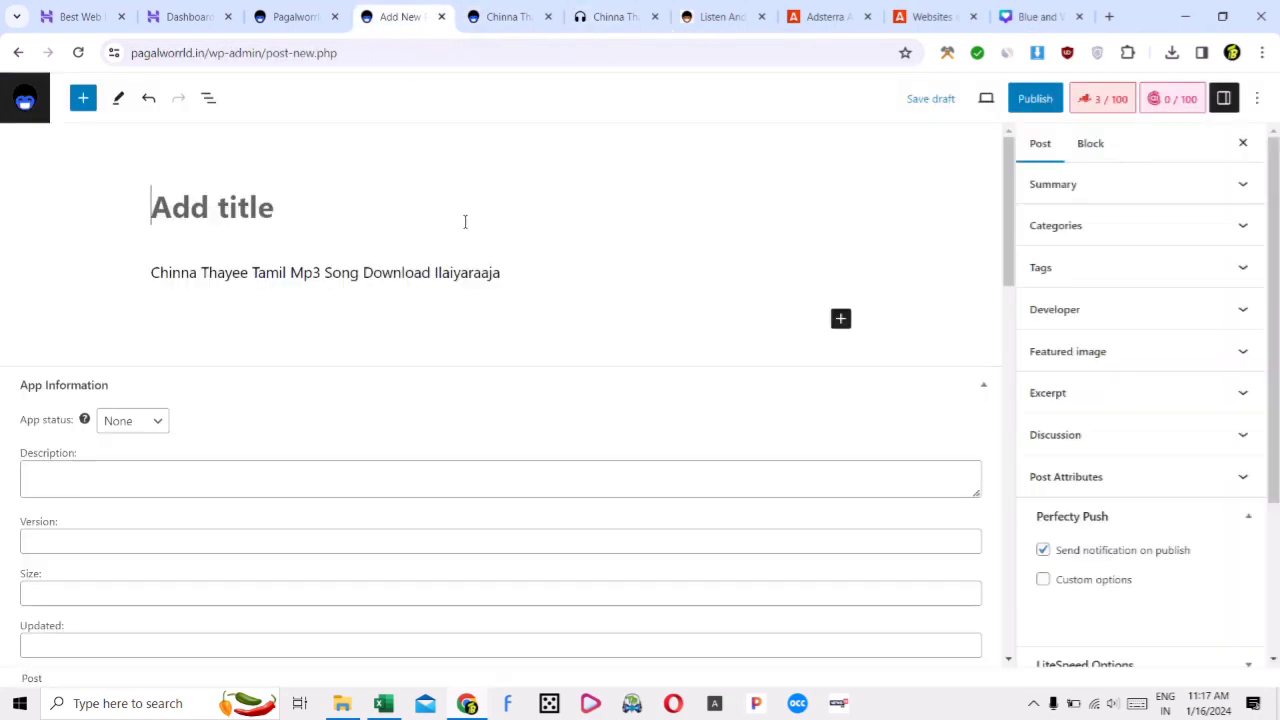
{"action": "key", "text": "ctrl+v"}
{"action": "left_click", "coordinate": [503, 328]}
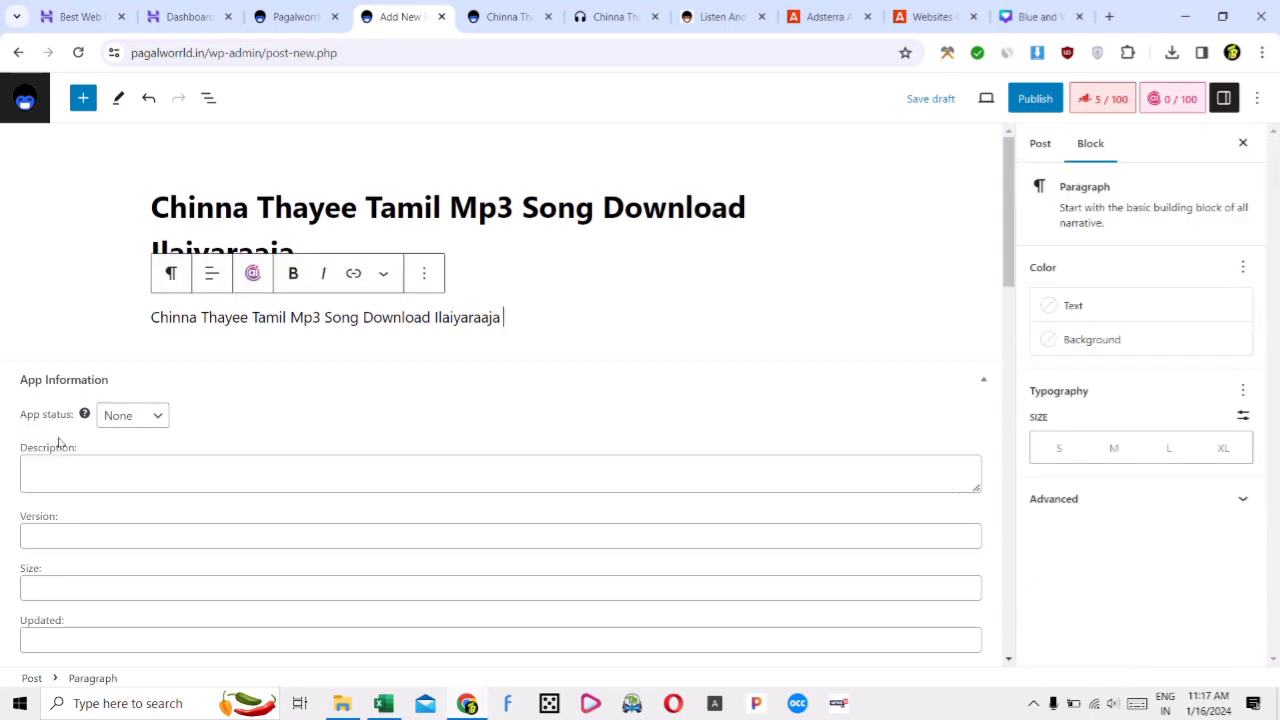
{"action": "type", "text": "-"}
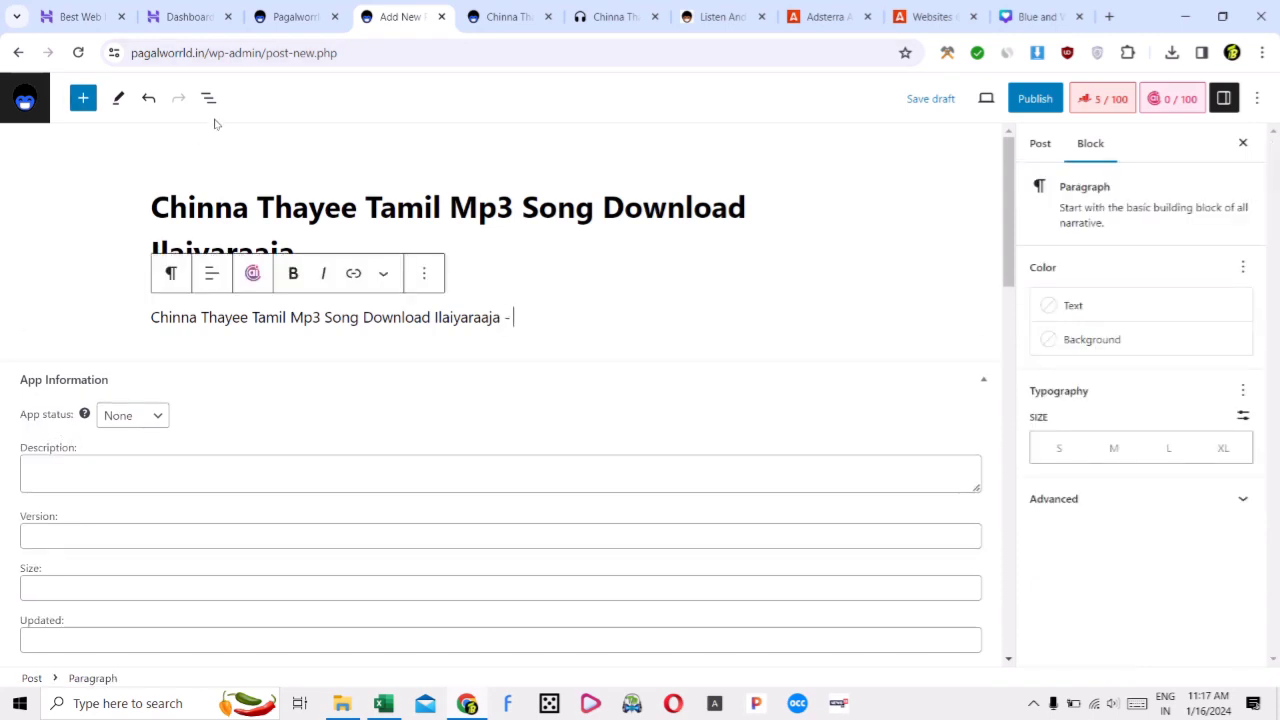
Search the pagalworrld.in homepage for "kahani" and open the post "Kahani mp3 Song Mohan Kannan"
{"action": "left_click", "coordinate": [293, 16]}
{"action": "type", "text": "kh"}
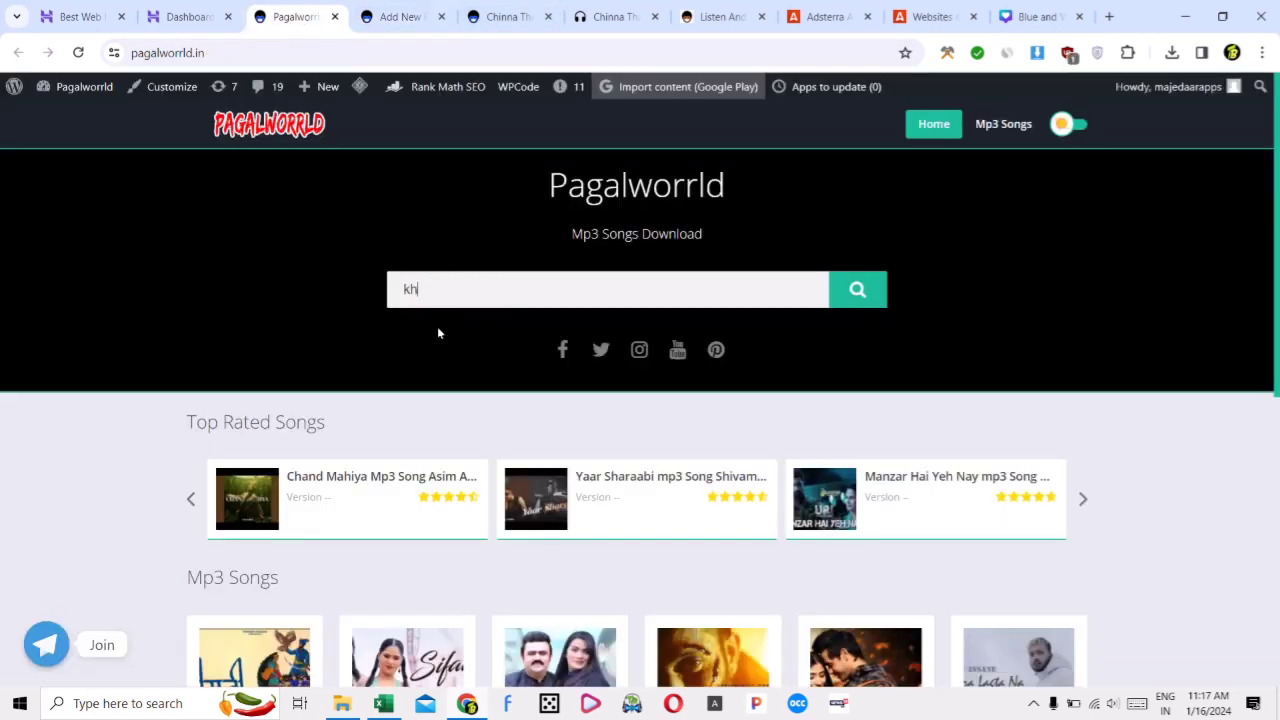
{"action": "type", "text": "ani"}
{"action": "key", "text": "BackSpace"}
{"action": "key", "text": "BackSpace"}
{"action": "key", "text": "BackSpace"}
{"action": "key", "text": "BackSpace"}
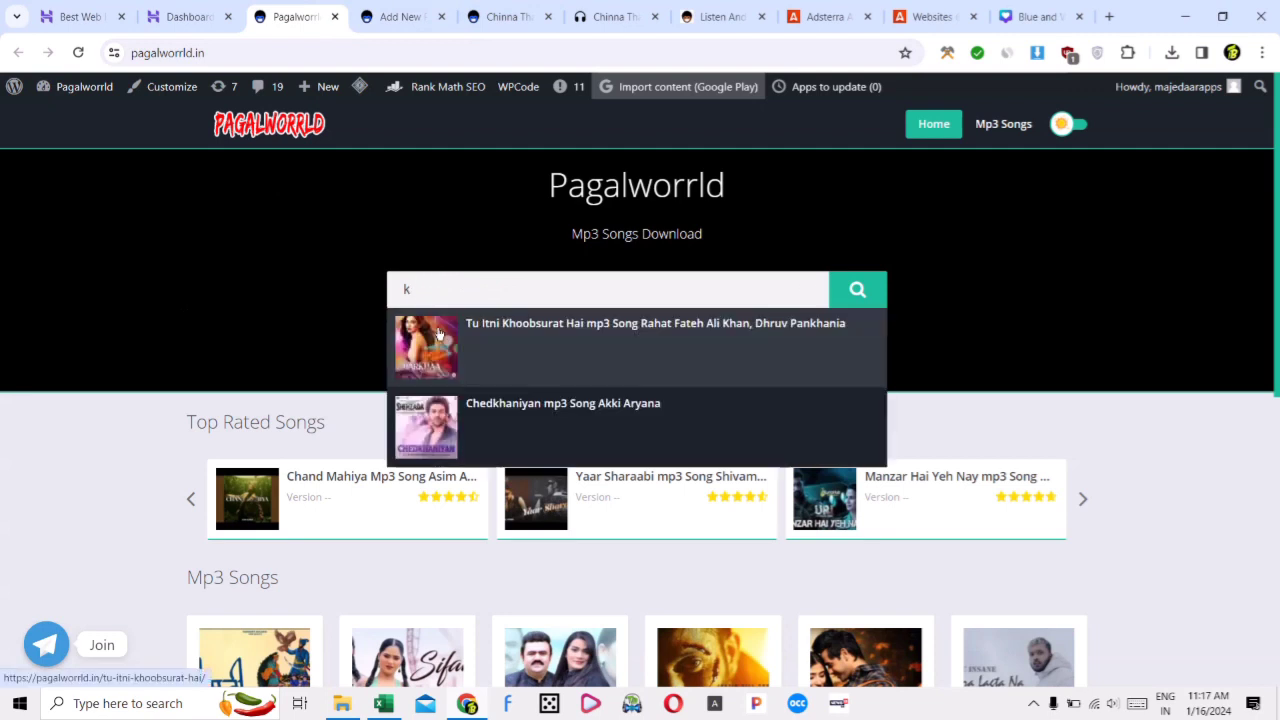
{"action": "type", "text": "ahani"}
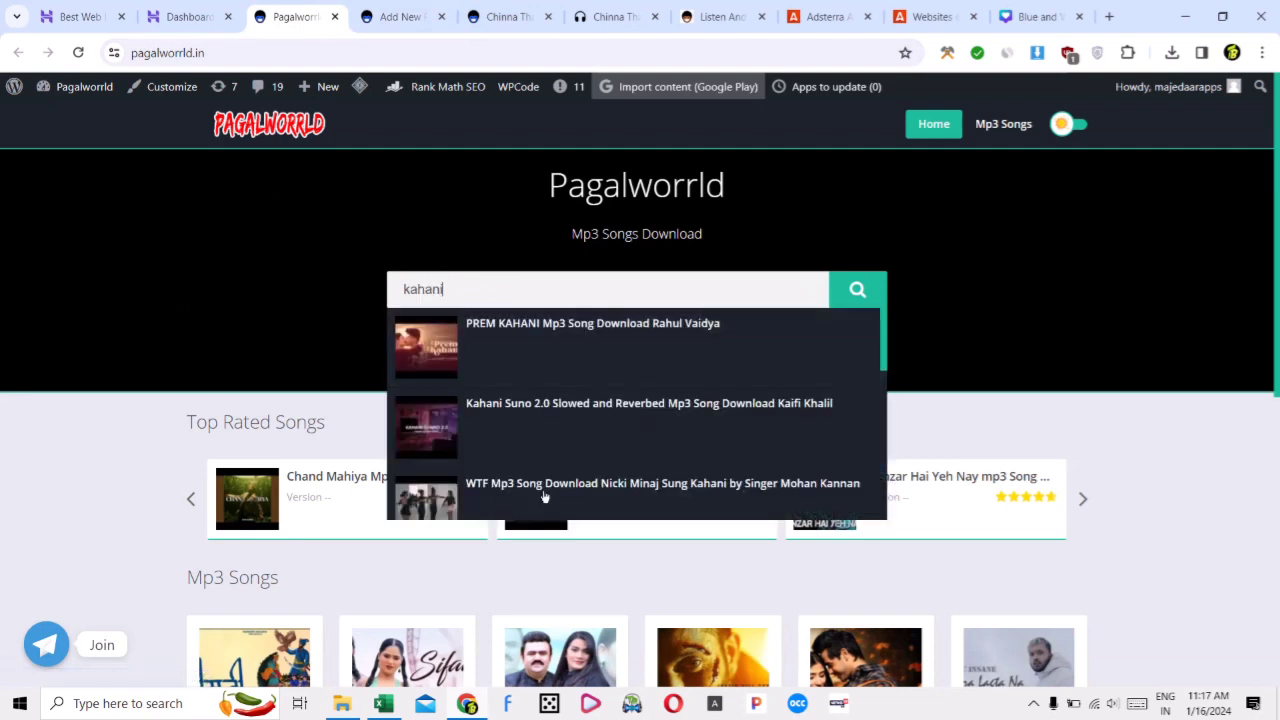
{"action": "scroll", "coordinate": [567, 432], "scroll_direction": "down", "scroll_amount": 1}
{"action": "scroll", "coordinate": [530, 420], "scroll_direction": "down", "scroll_amount": 4}
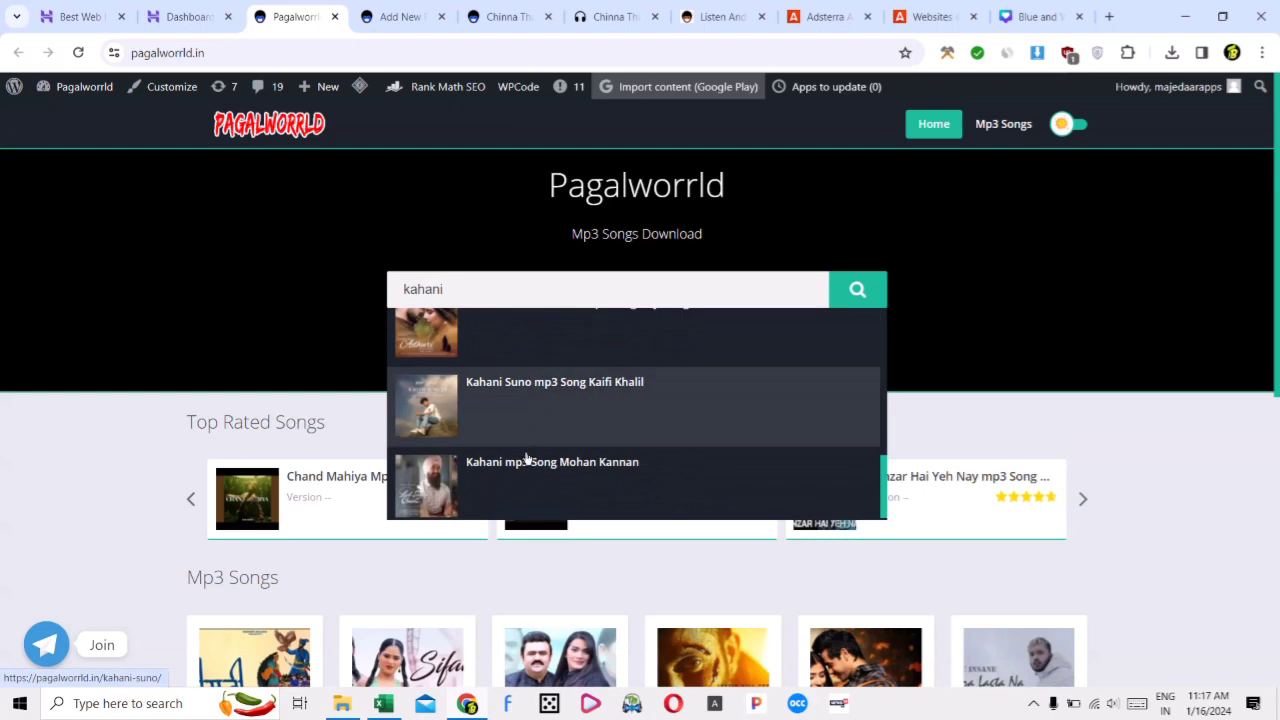
{"action": "left_click", "coordinate": [527, 457]}
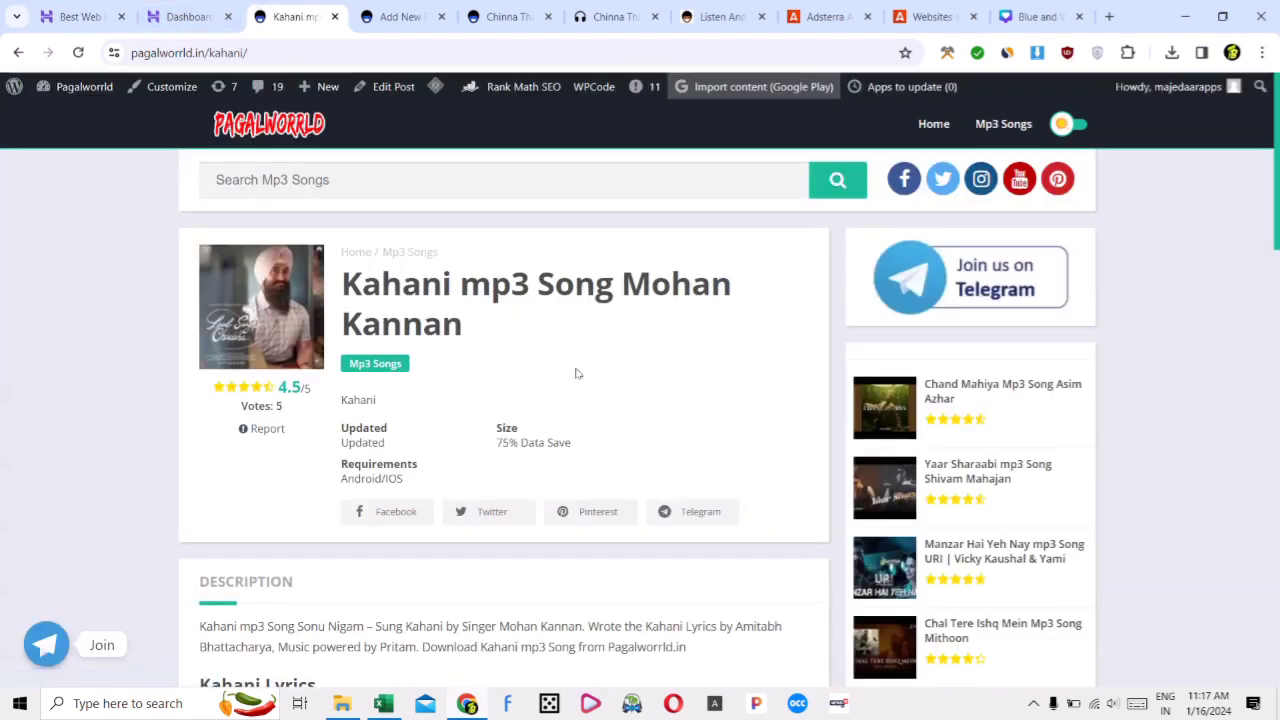
Copy the Kahani description from "Sung Kahani by Singer" through "Pagalworrld.in" and paste it after the dash in the new post's paragraph
{"action": "scroll", "coordinate": [520, 374], "scroll_direction": "down", "scroll_amount": 3}
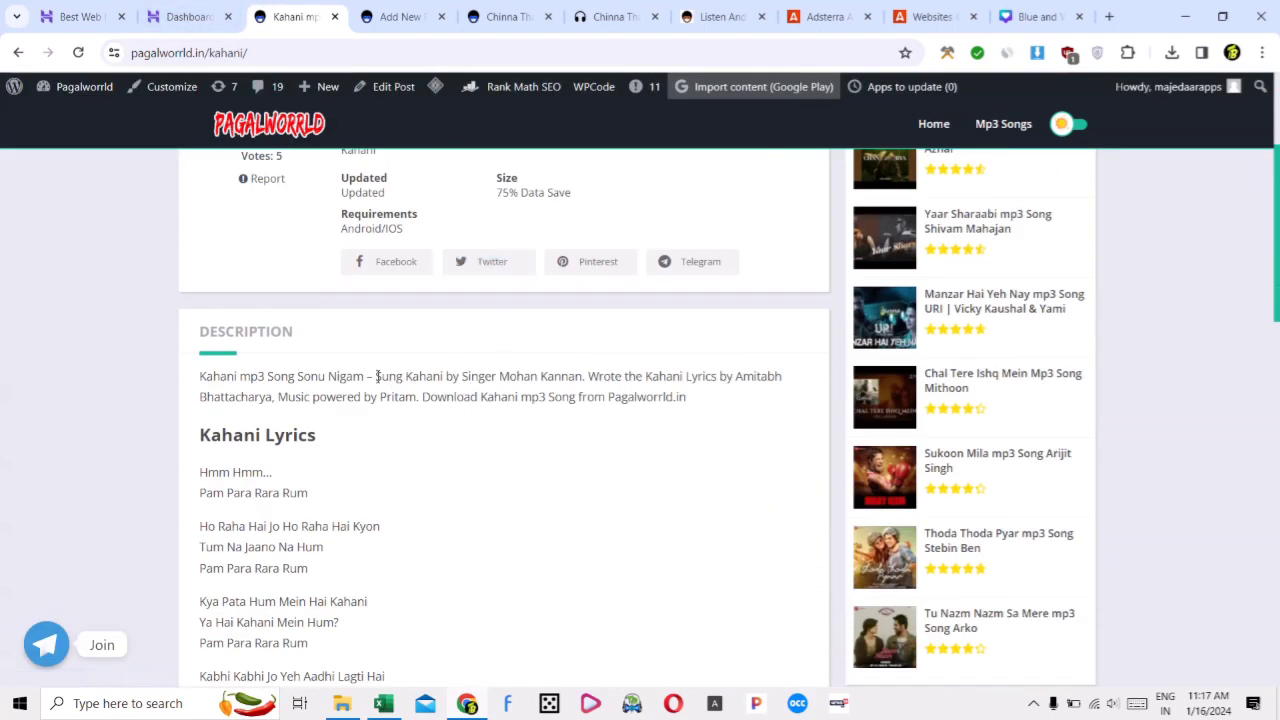
{"action": "left_click_drag", "start_coordinate": [376, 376], "coordinate": [729, 395]}
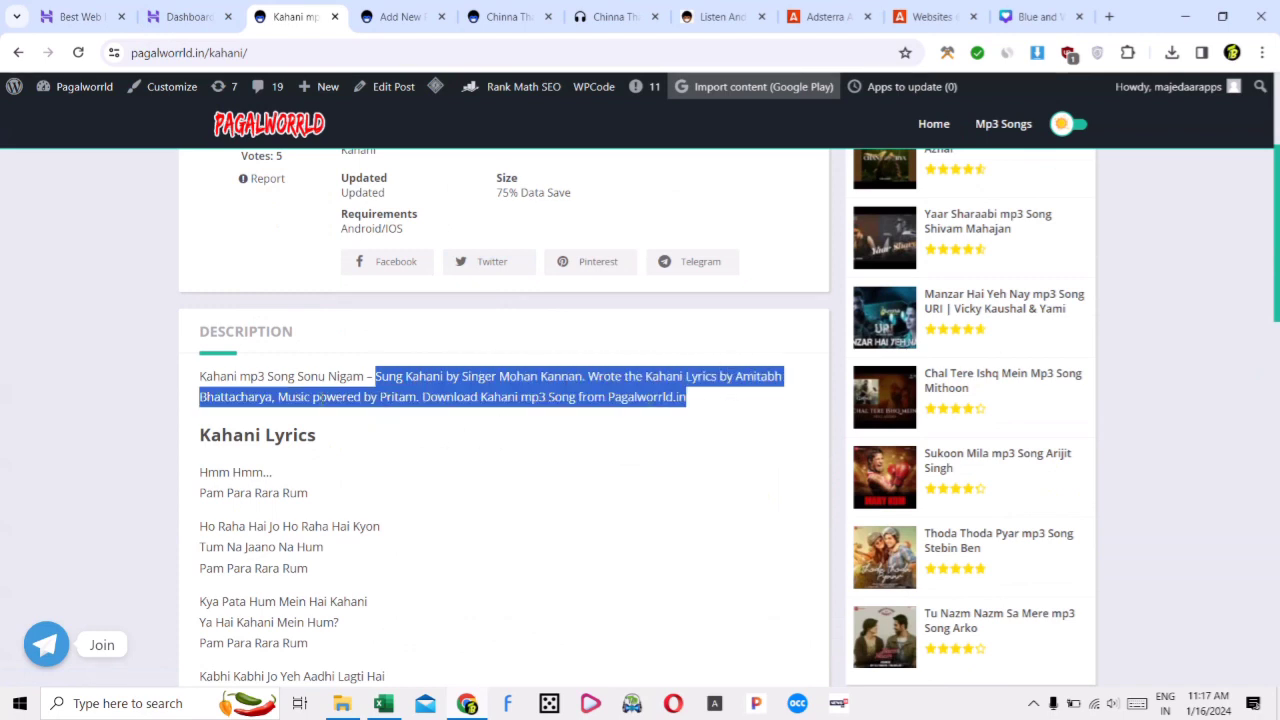
{"action": "left_click_drag", "start_coordinate": [375, 377], "coordinate": [706, 397]}
{"action": "scroll", "coordinate": [508, 407], "scroll_direction": "down", "scroll_amount": 3}
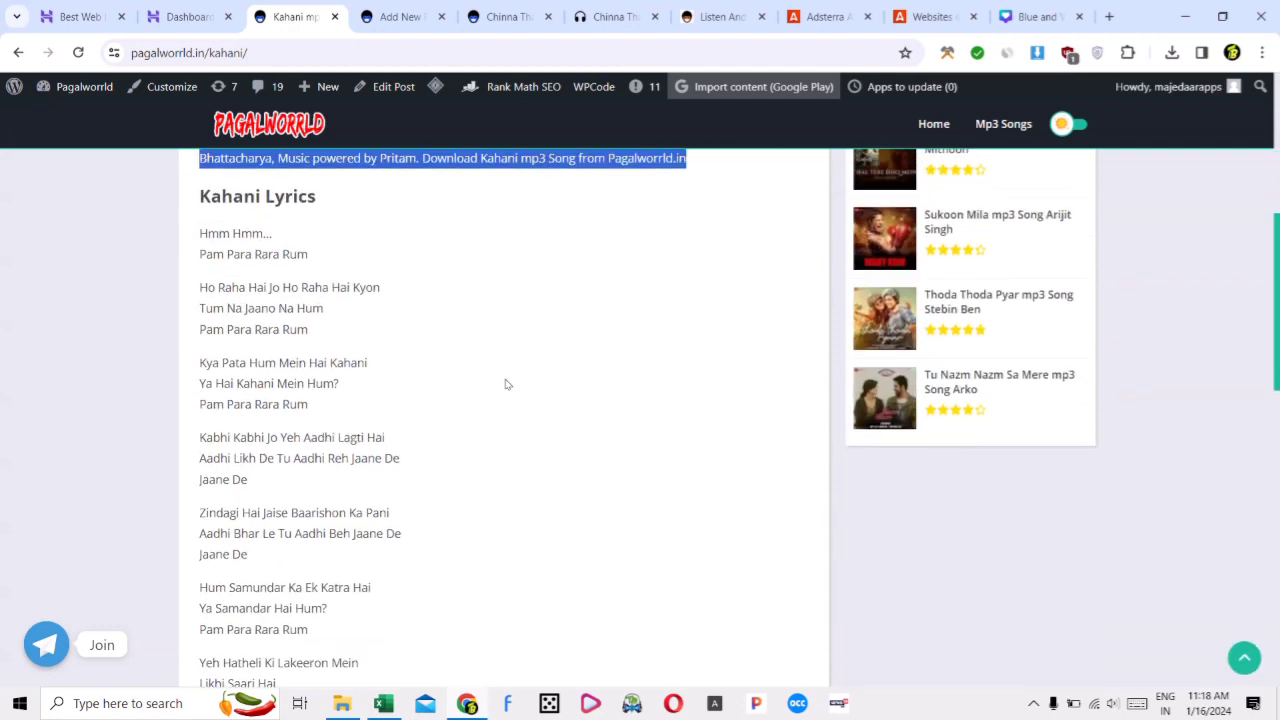
{"action": "scroll", "coordinate": [505, 386], "scroll_direction": "up", "scroll_amount": 3}
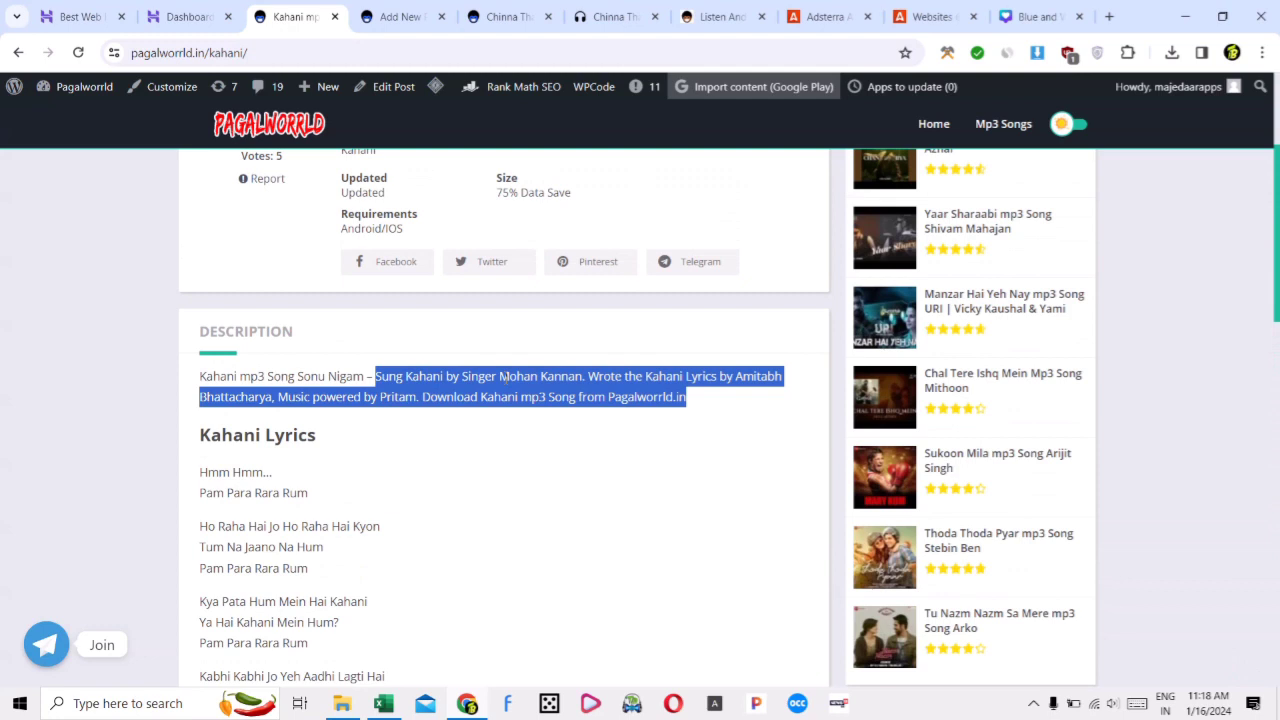
{"action": "left_click", "coordinate": [505, 16]}
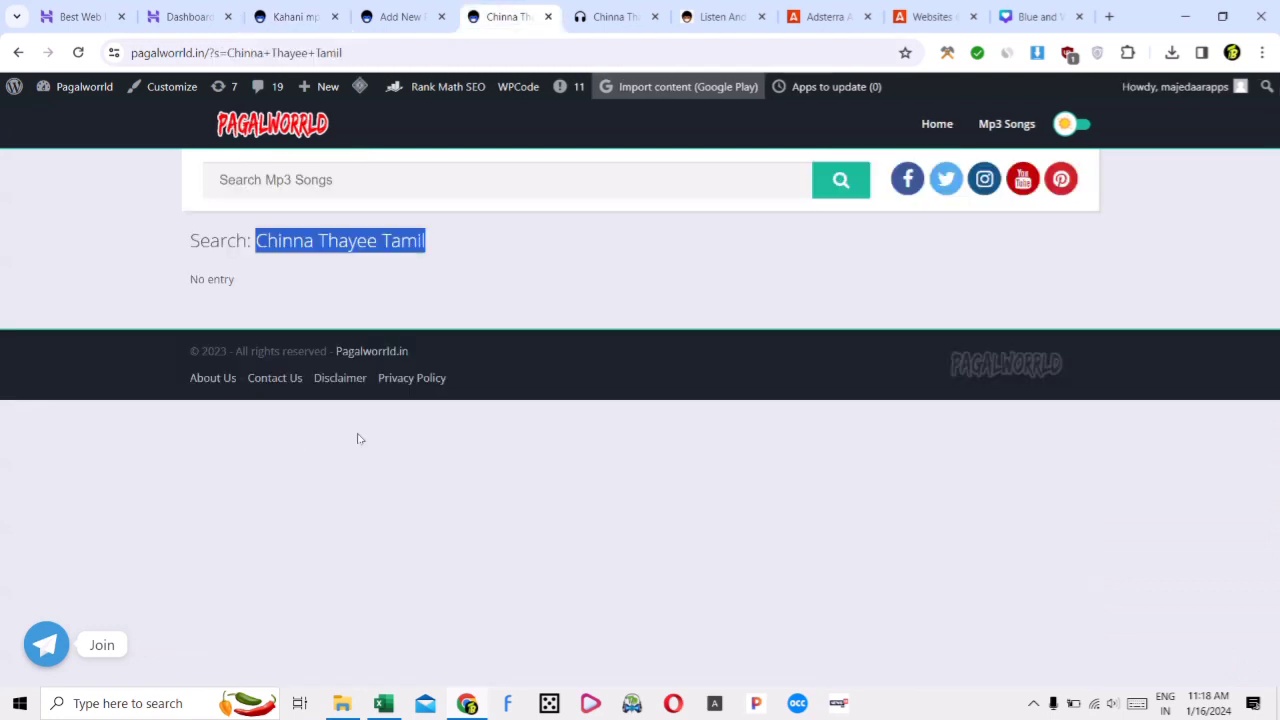
{"action": "left_click", "coordinate": [400, 16]}
{"action": "key", "text": "ctrl+v"}
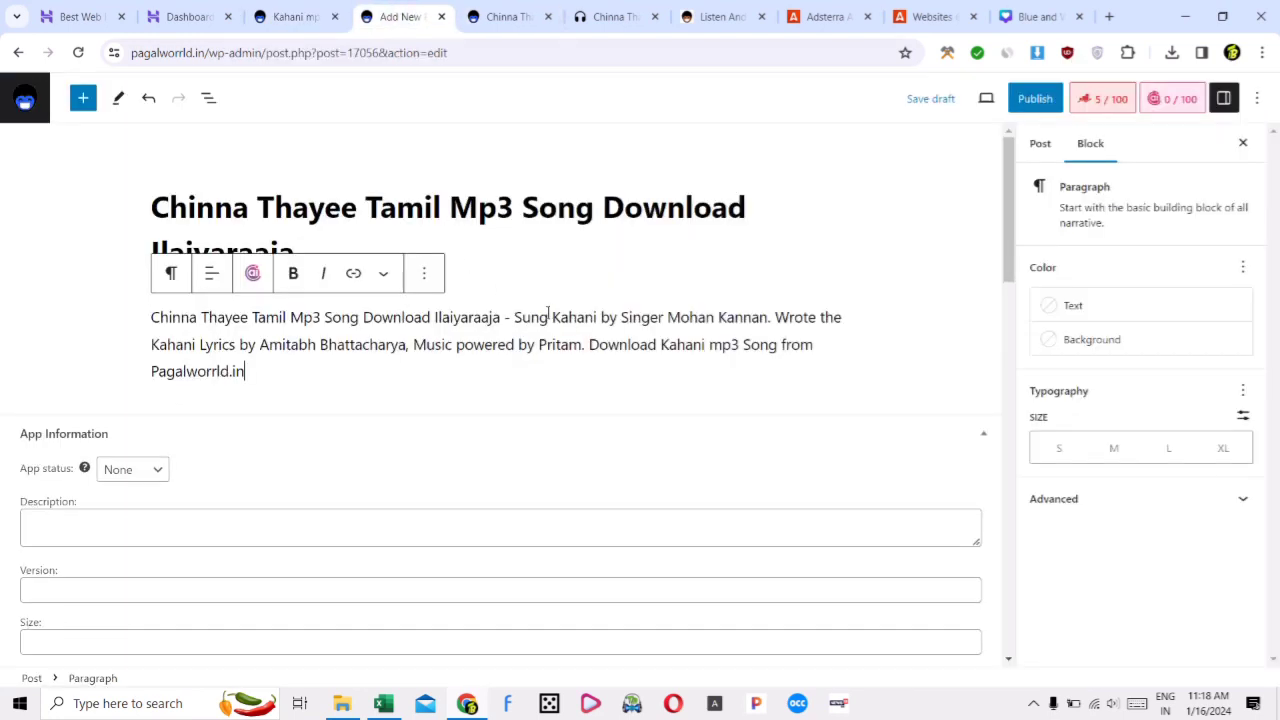
Replace all three occurrences of "Kahani" in the paragraph with "Chinna Thayee Tamil" copied from the title
{"action": "left_click", "coordinate": [244, 153]}
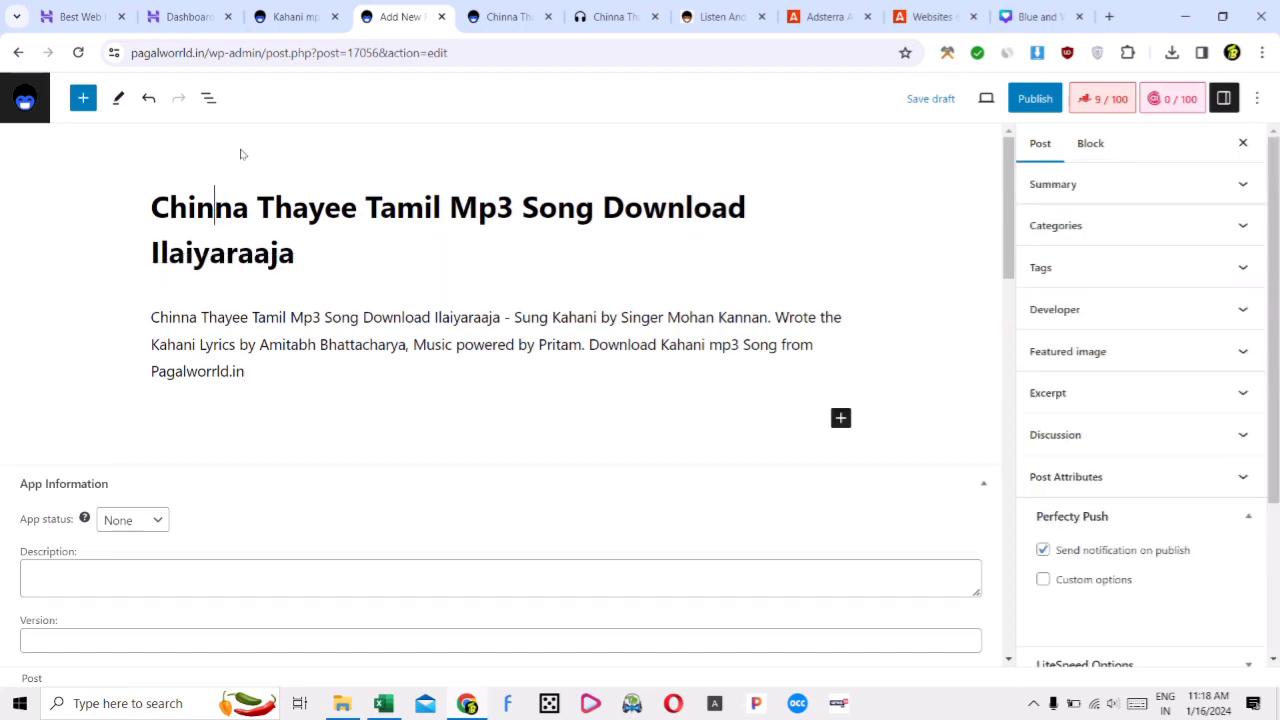
{"action": "left_click_drag", "start_coordinate": [151, 207], "coordinate": [441, 207]}
{"action": "key", "text": "ctrl+c"}
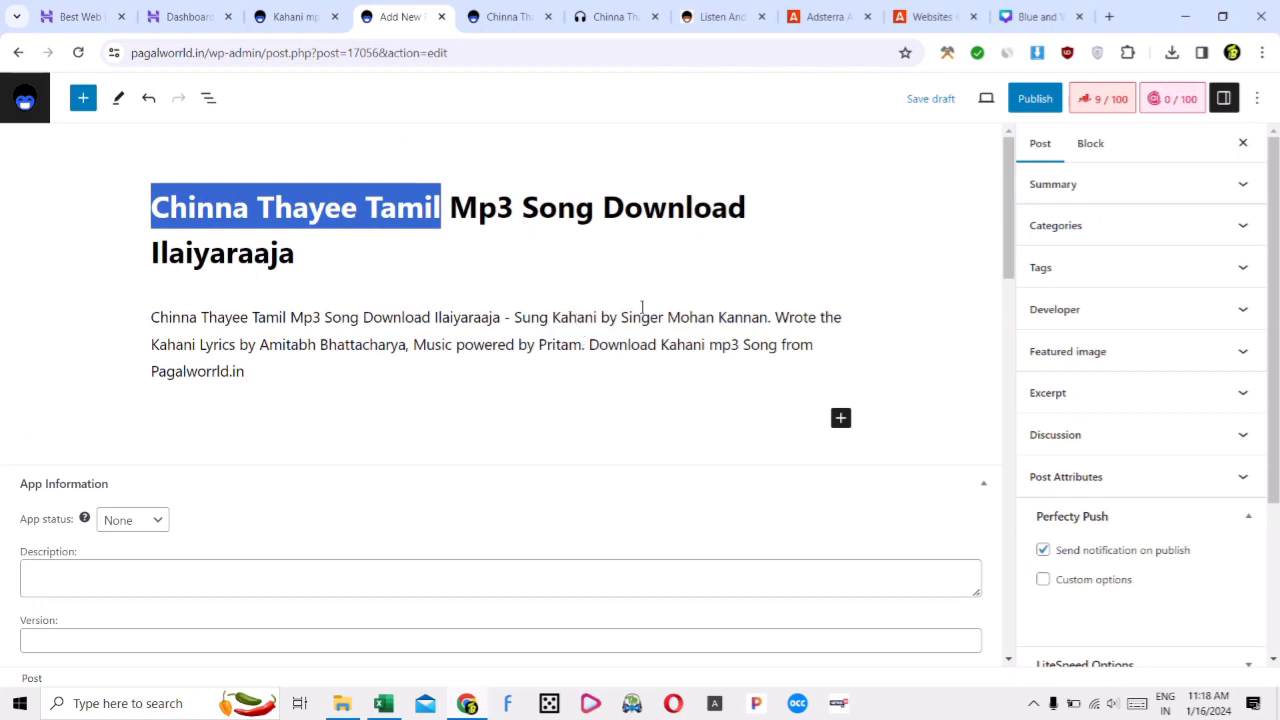
{"action": "double_click", "coordinate": [569, 316]}
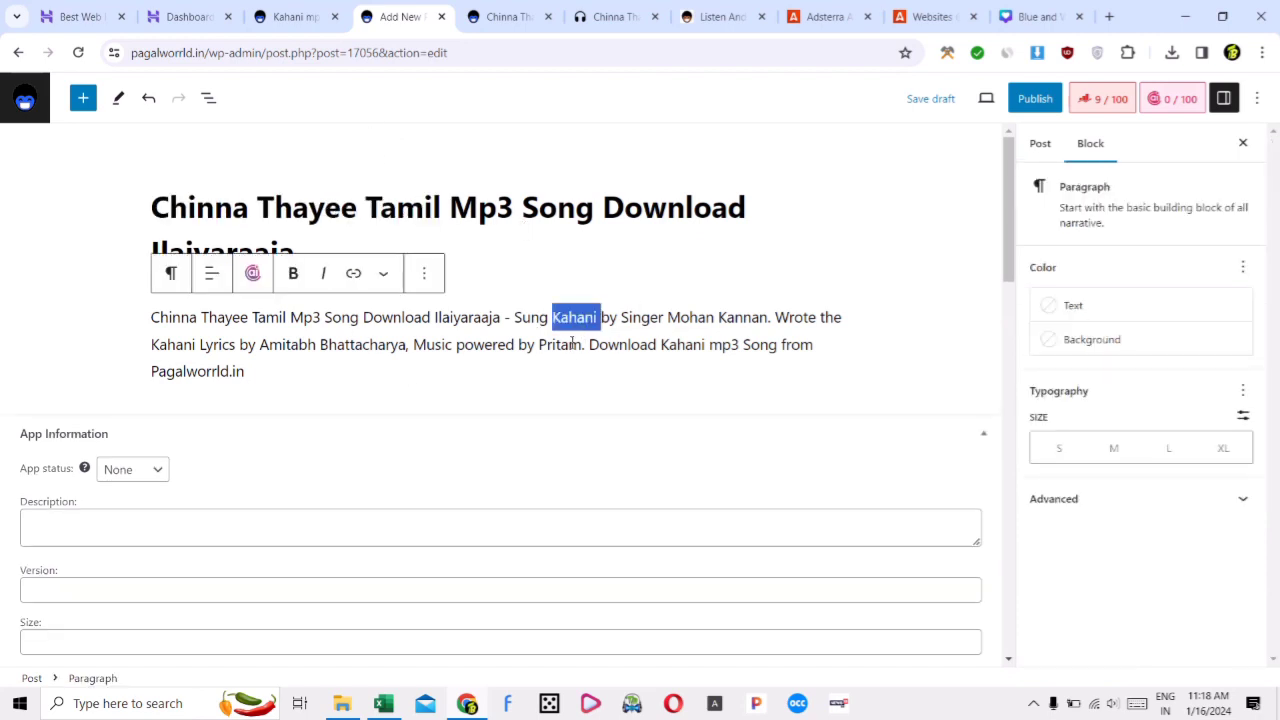
{"action": "key", "text": "ctrl+v"}
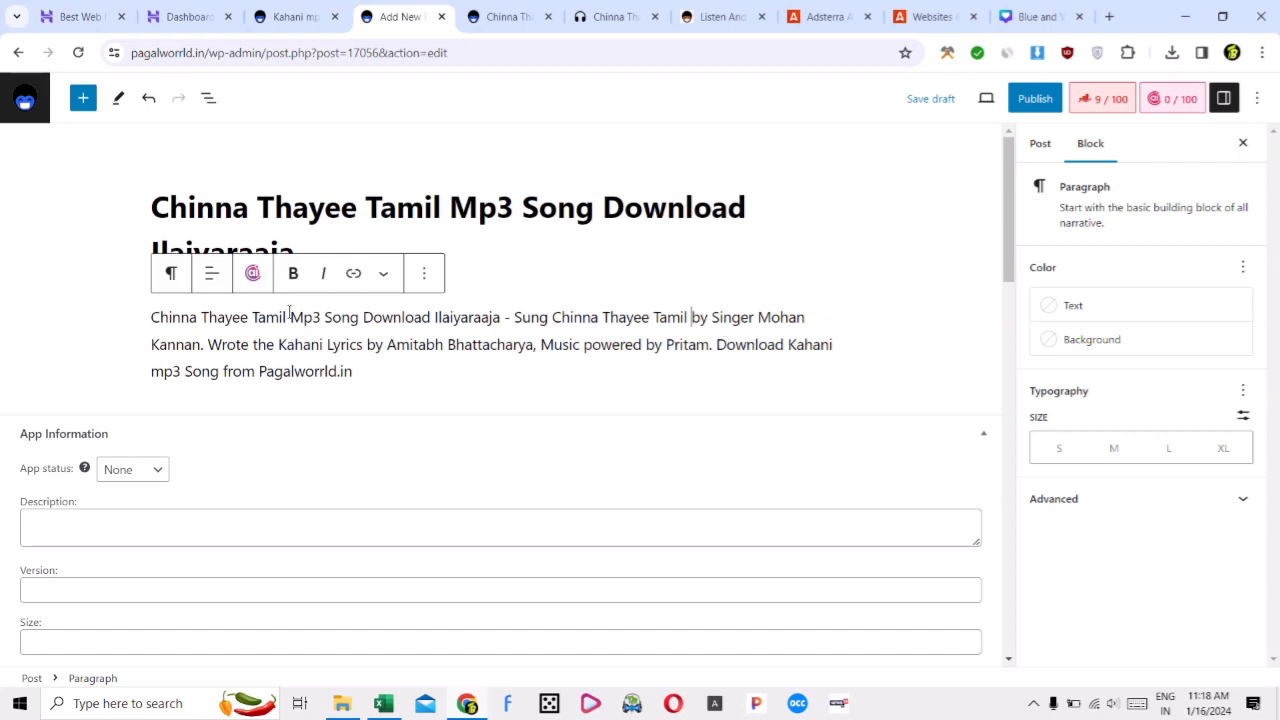
{"action": "double_click", "coordinate": [170, 344]}
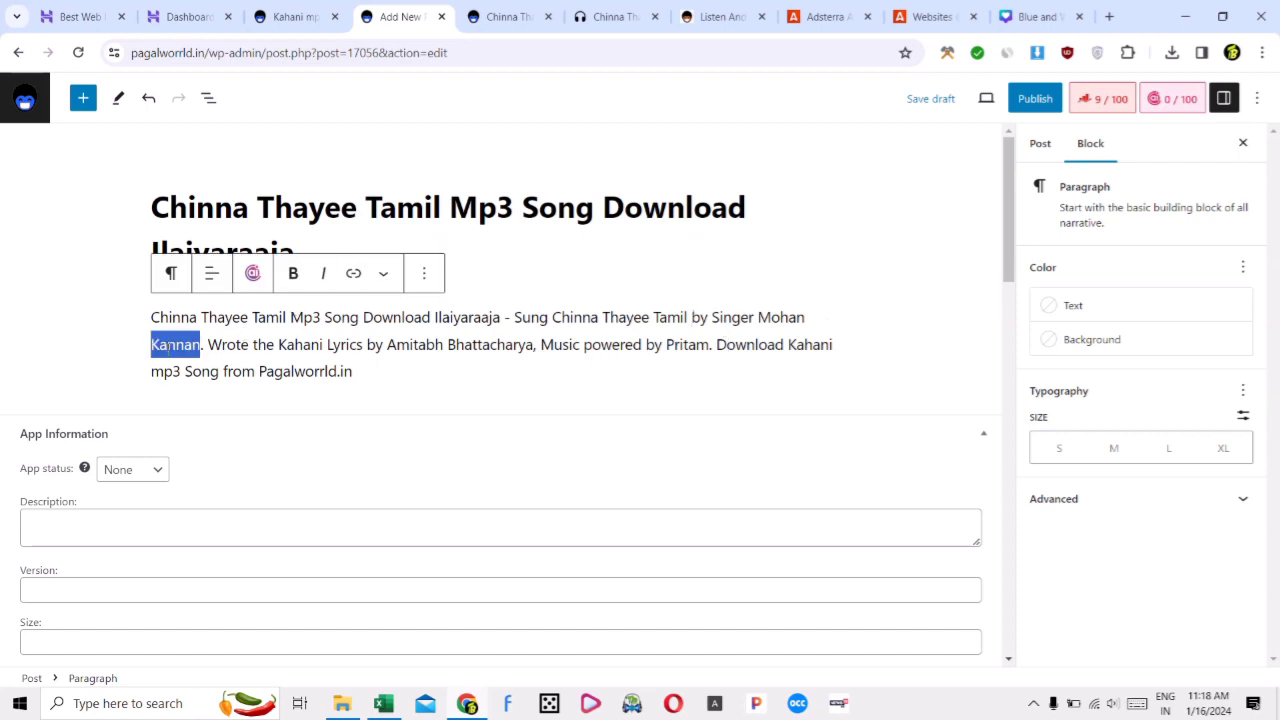
{"action": "double_click", "coordinate": [303, 344]}
{"action": "key", "text": "ctrl+v"}
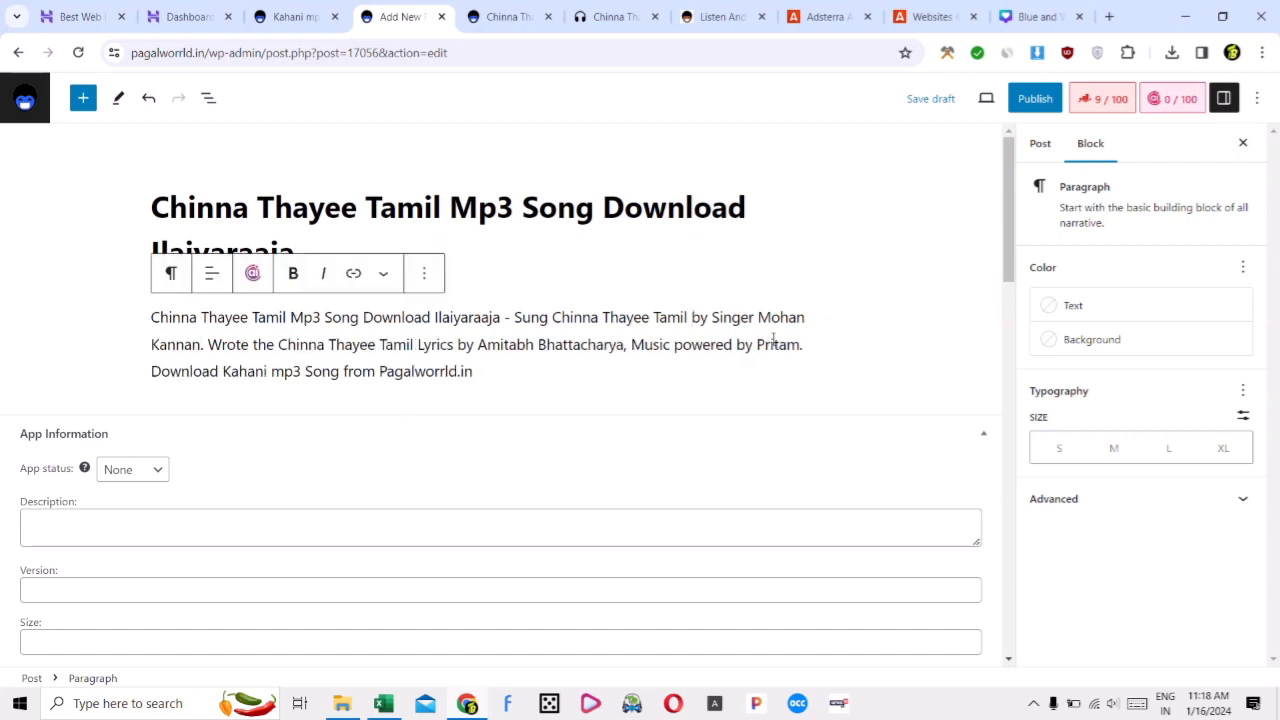
{"action": "double_click", "coordinate": [248, 371]}
{"action": "key", "text": "ctrl+v"}
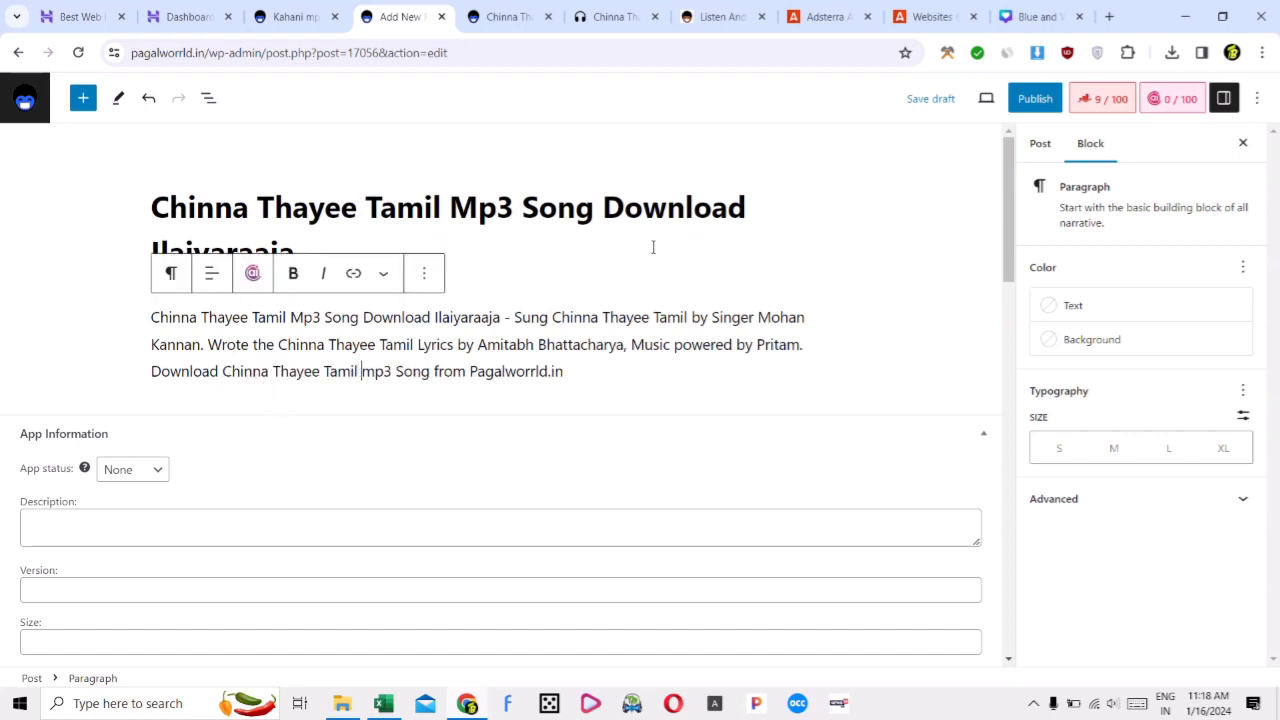
Copy "Ilaiyaraaja" from the title and replace the singer name "Mohan Kannan" in the paragraph with it
{"action": "left_click", "coordinate": [266, 302]}
{"action": "left_click_drag", "start_coordinate": [306, 251], "coordinate": [150, 258]}
{"action": "left_click", "coordinate": [249, 258]}
{"action": "double_click", "coordinate": [212, 257]}
{"action": "key", "text": "ctrl+c"}
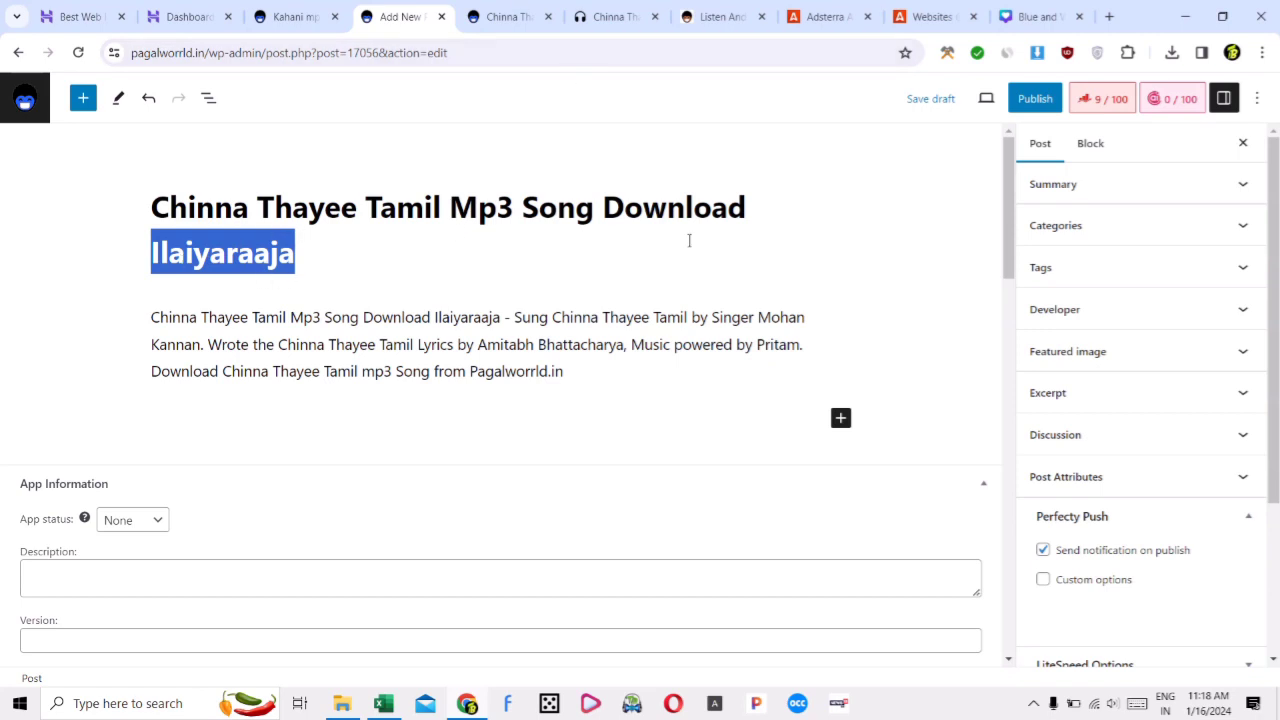
{"action": "left_click", "coordinate": [738, 317]}
{"action": "left_click_drag", "start_coordinate": [757, 317], "coordinate": [199, 344]}
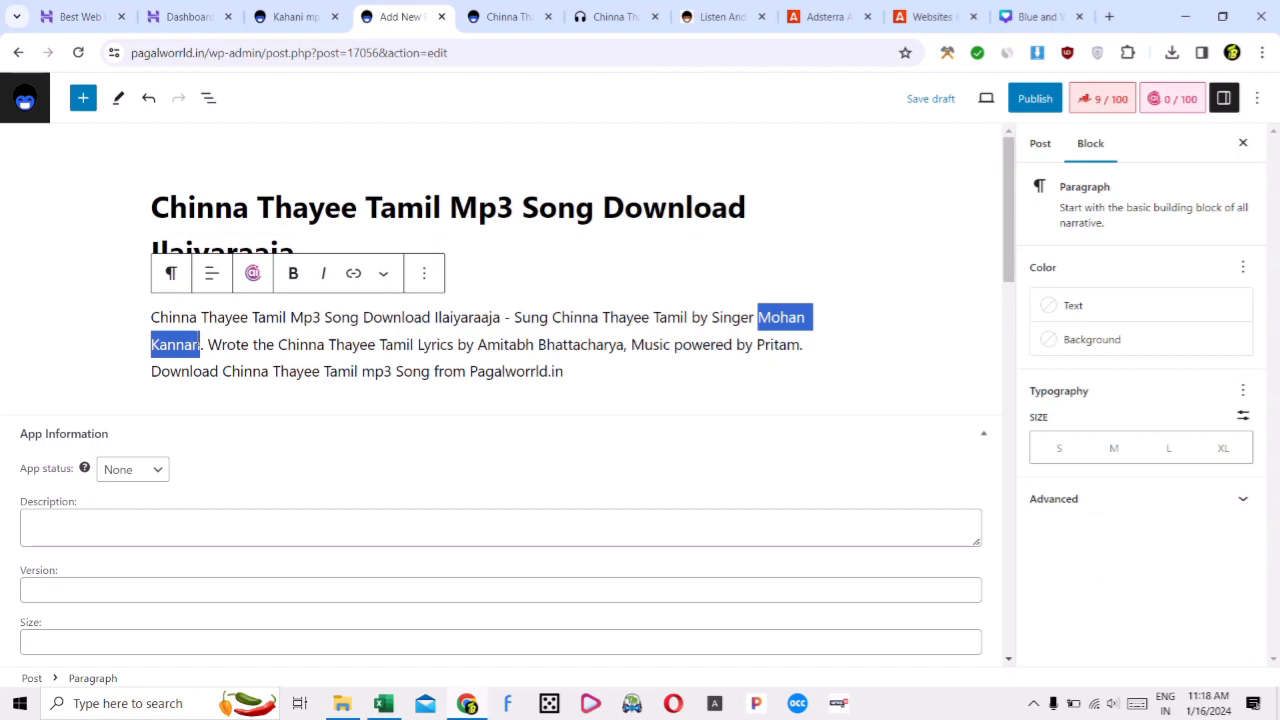
{"action": "key", "text": "ctrl+v"}
Replace the singer, the lyricist "Amitabh Bhattacharya" and the composer "Pritam" in the description paragraph with "Ilaiyaraaja"
{"action": "left_click", "coordinate": [437, 317]}
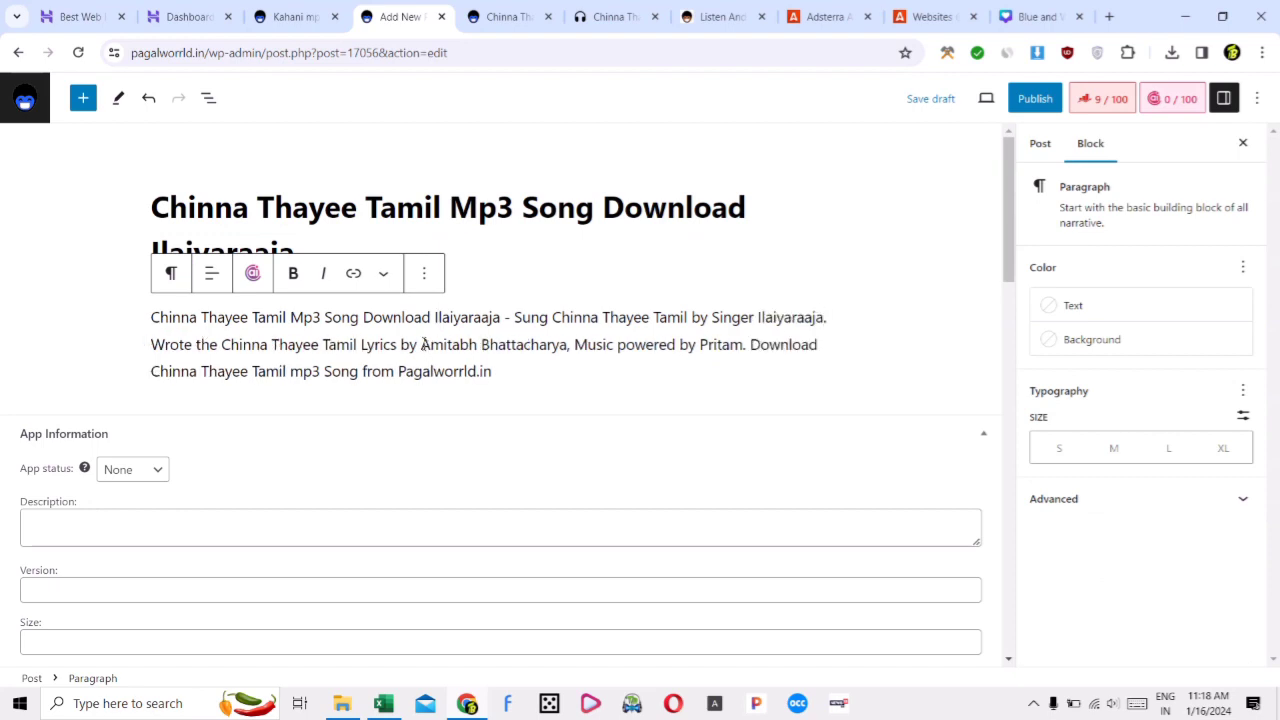
{"action": "left_click_drag", "start_coordinate": [422, 344], "coordinate": [567, 345]}
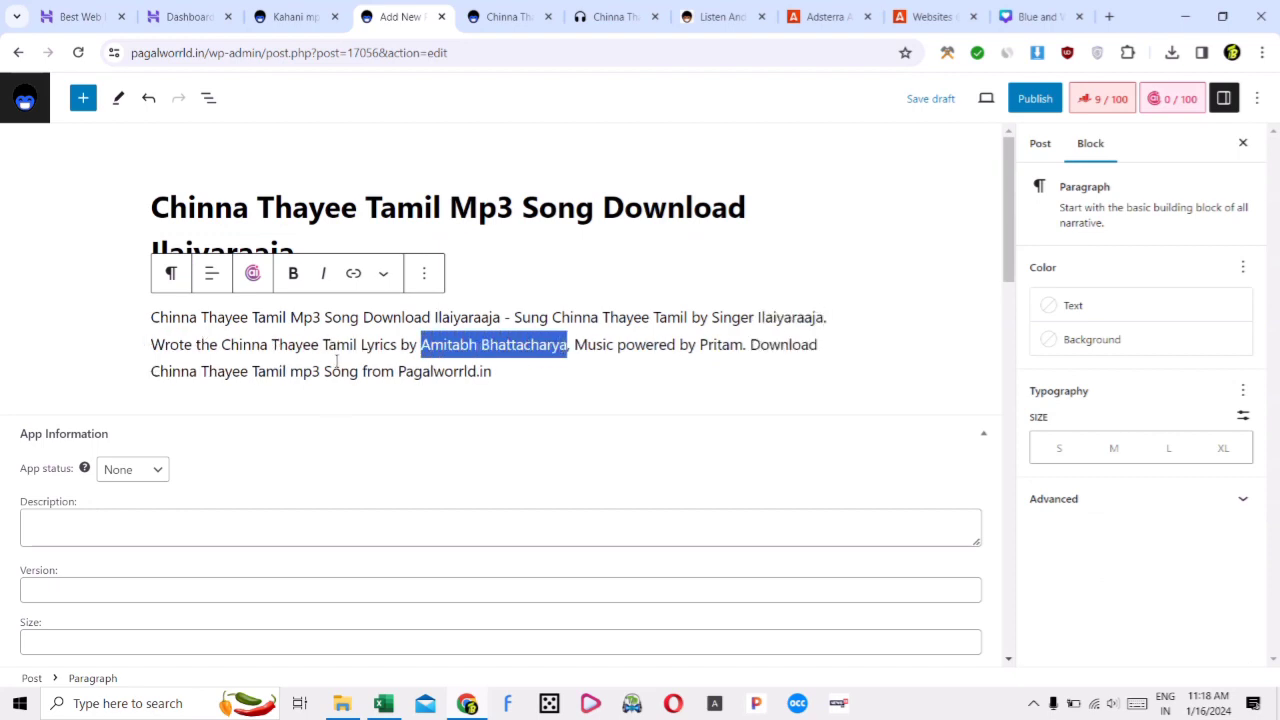
{"action": "key", "text": "ctrl+v"}
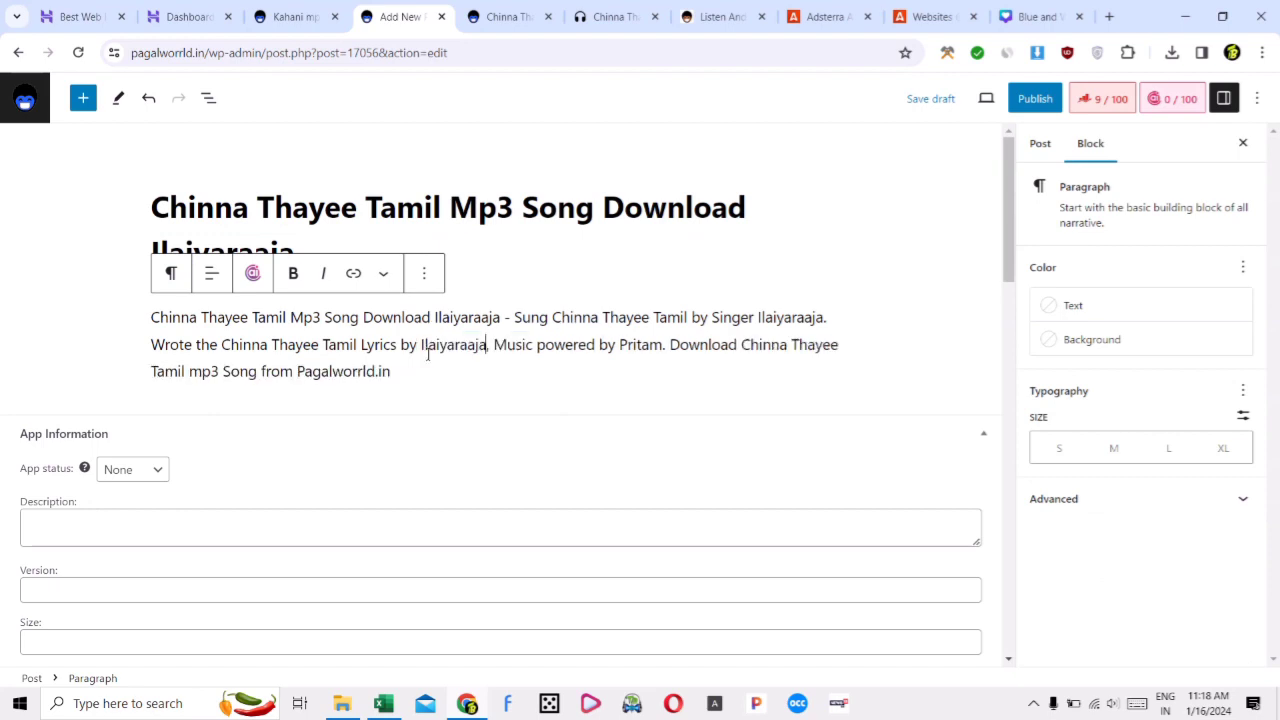
{"action": "double_click", "coordinate": [651, 344]}
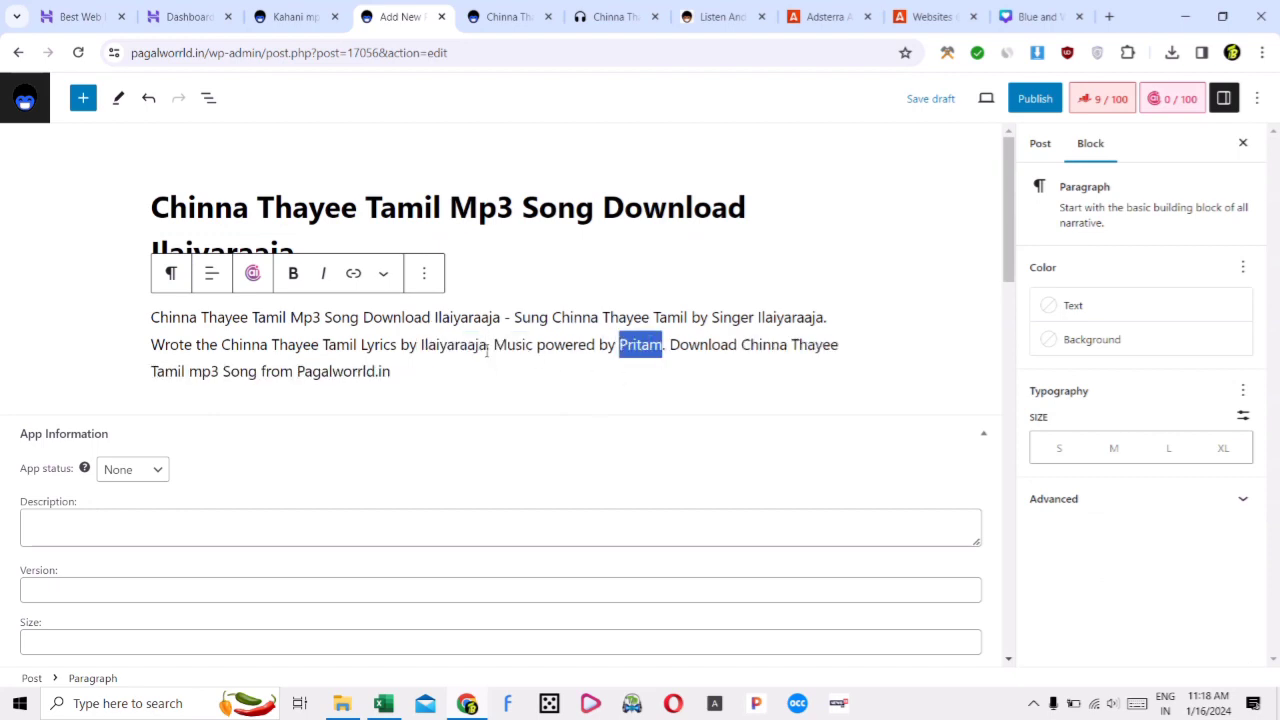
{"action": "key", "text": "ctrl+v"}
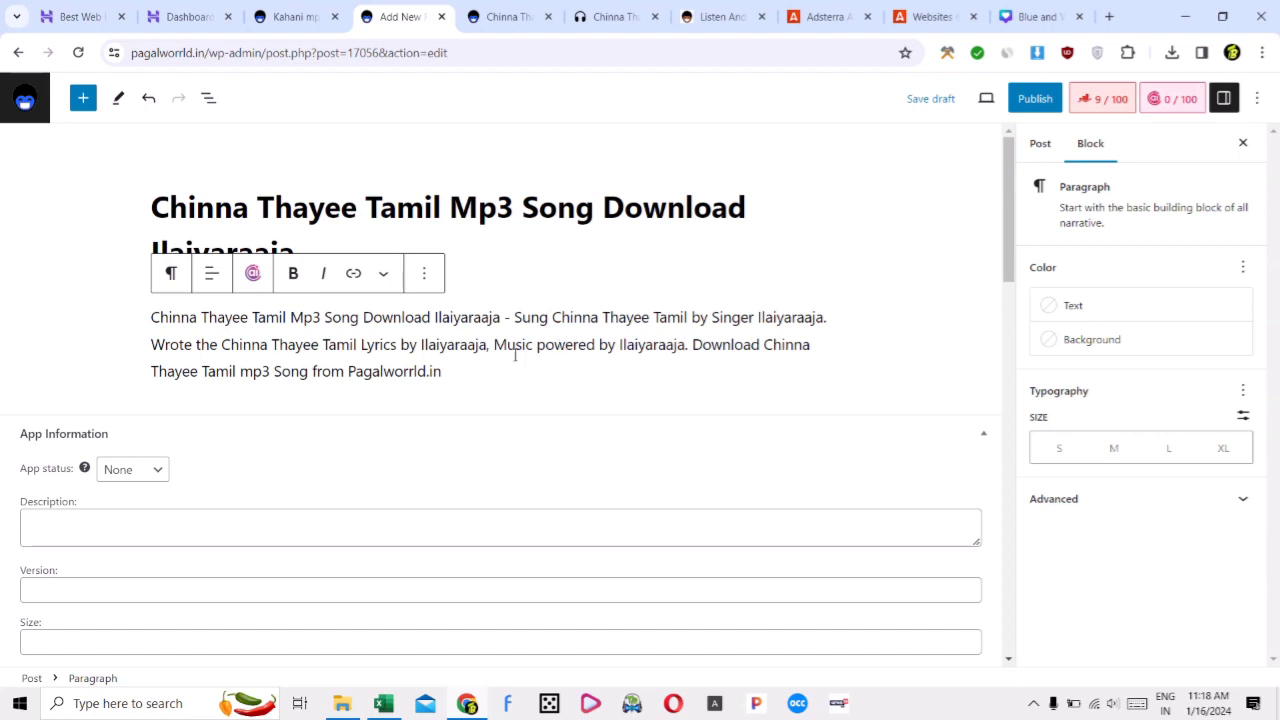
{"action": "key", "text": "ctrl+s"}
Add a heading "Chinna Thayee Tamil Lyrics" below the description paragraph, copying the album name from the title, and start a new block under it
{"action": "key", "text": "Return"}
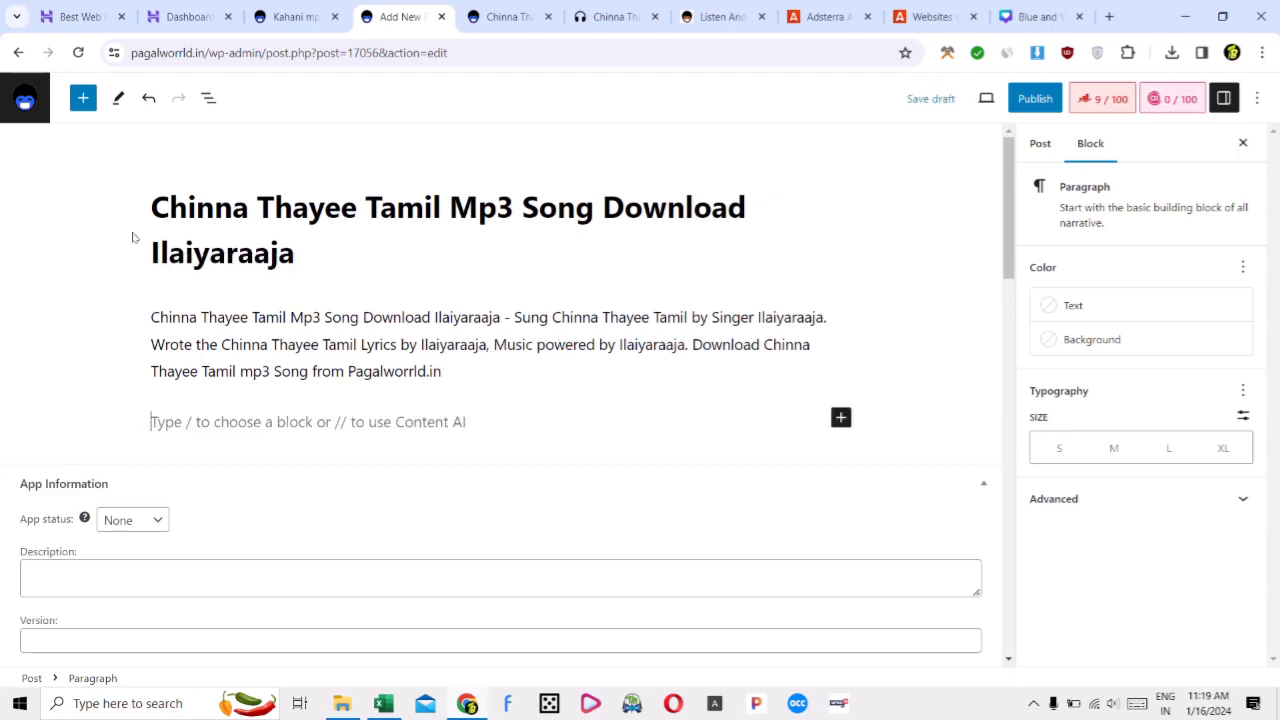
{"action": "left_click_drag", "start_coordinate": [151, 199], "coordinate": [440, 203]}
{"action": "key", "text": "ctrl+c"}
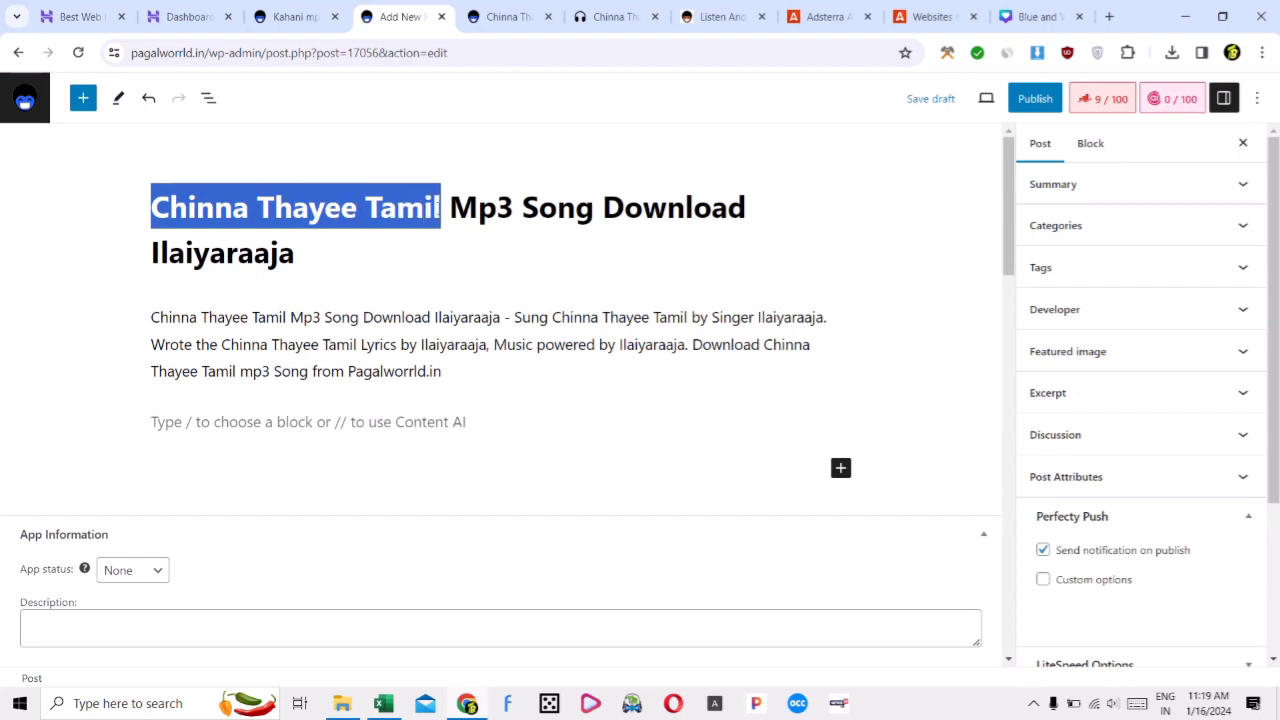
{"action": "left_click", "coordinate": [363, 461]}
{"action": "left_click", "coordinate": [840, 420]}
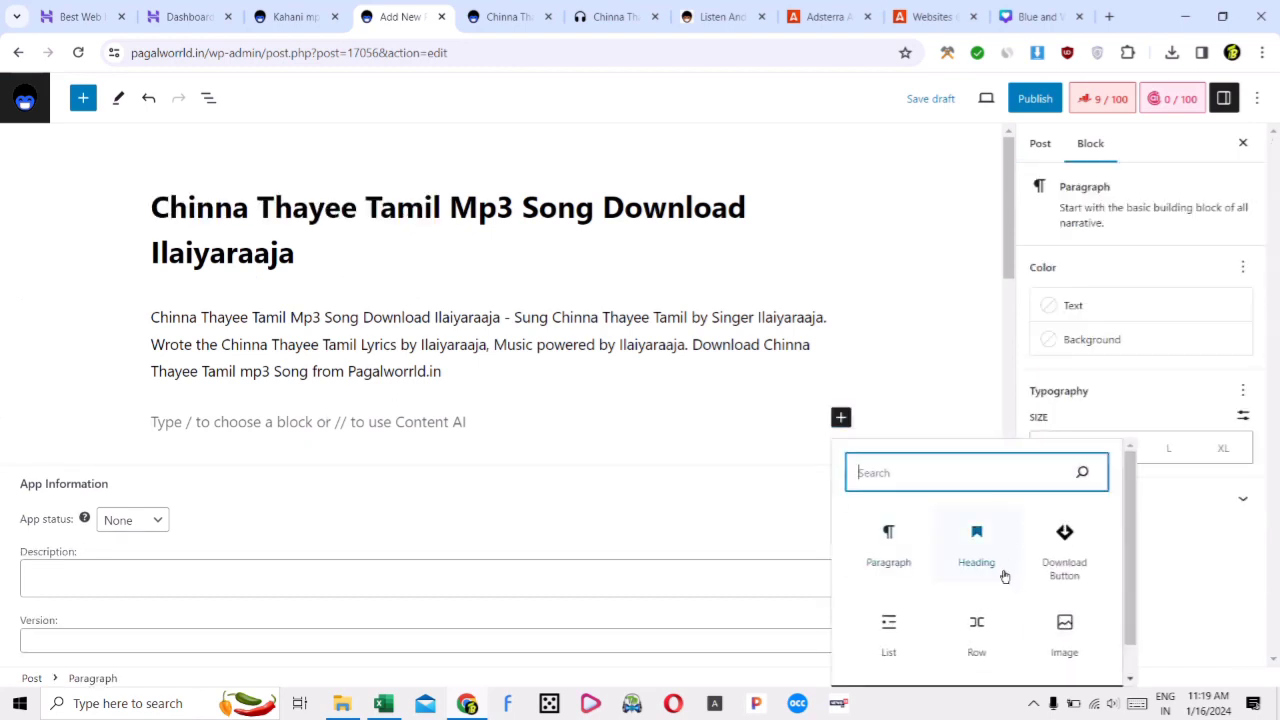
{"action": "left_click", "coordinate": [985, 565]}
{"action": "key", "text": "ctrl+v"}
{"action": "type", "text": "Lyrics"}
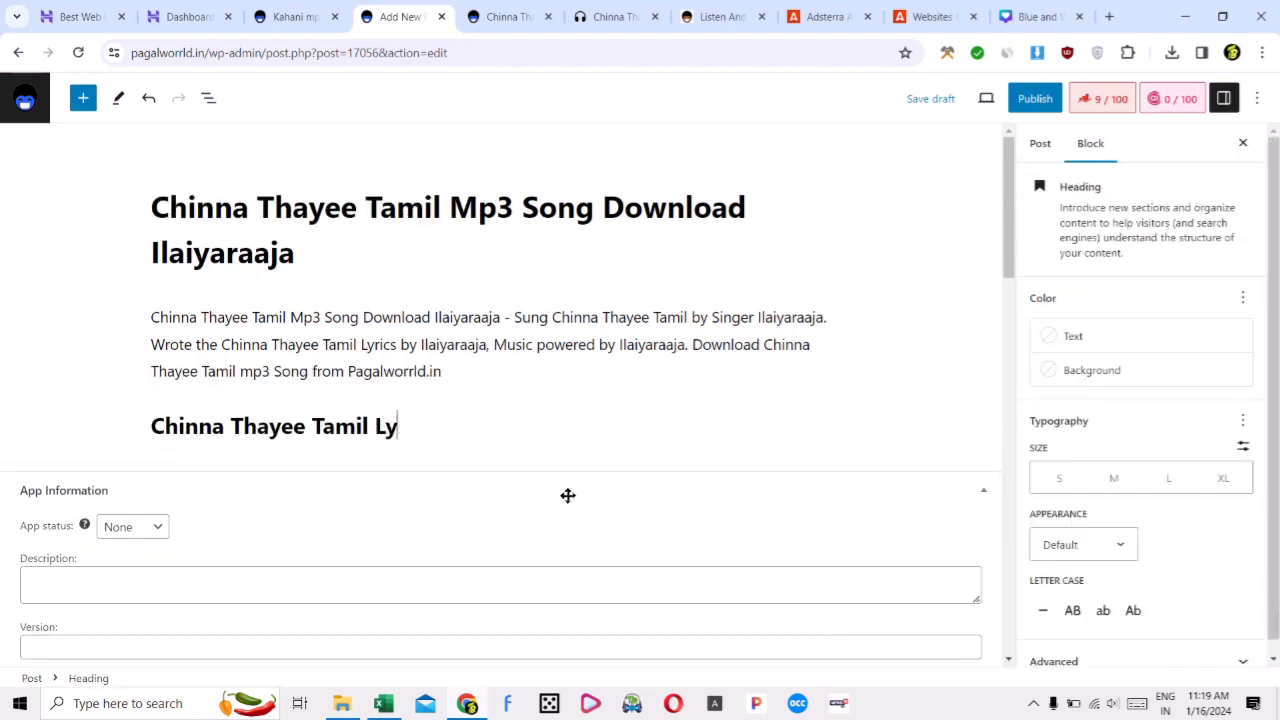
{"action": "key", "text": "Return"}
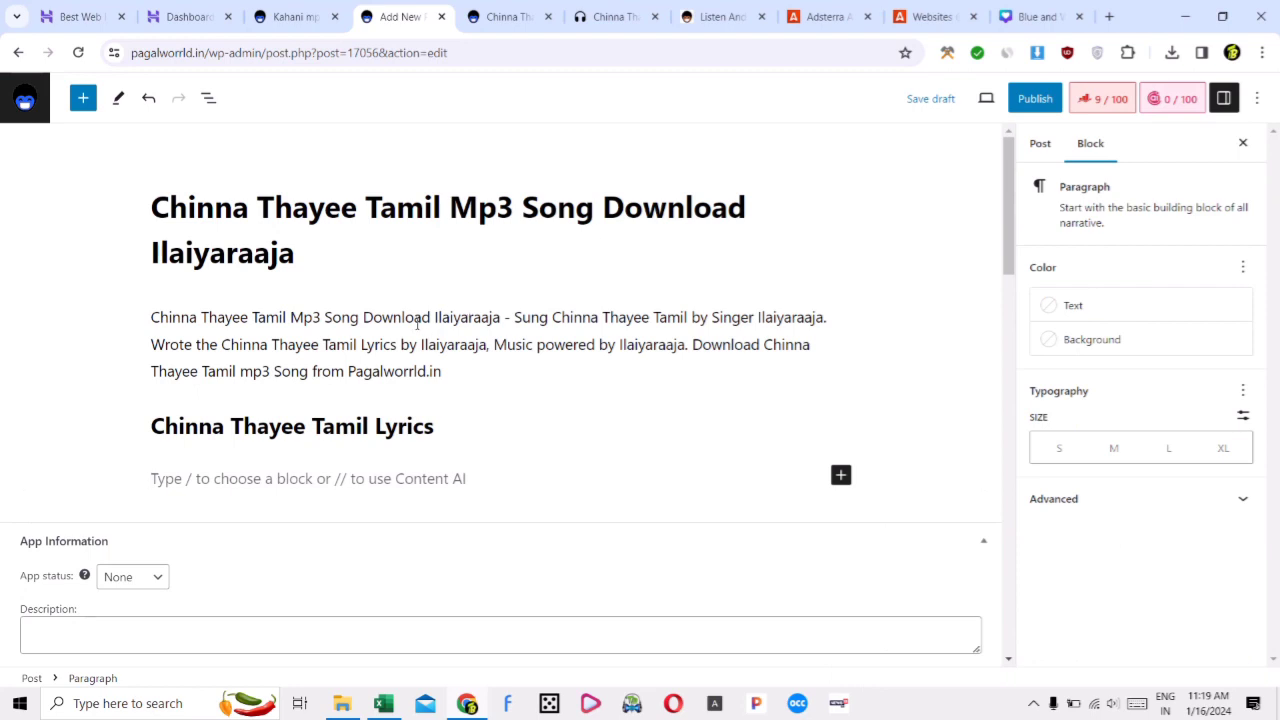
Look through the Chinna Thayee song list on isaiminisong.com and return to the post editor
{"action": "left_click", "coordinate": [366, 428]}
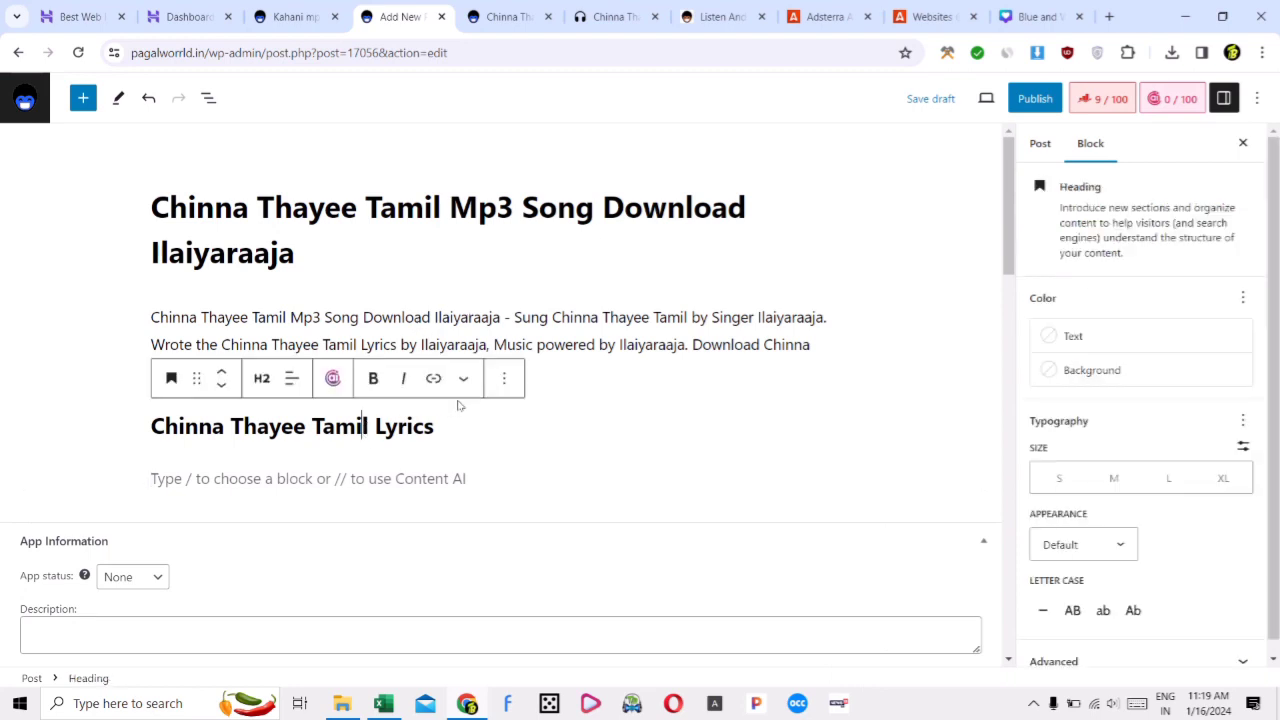
{"action": "key", "text": "ctrl+a"}
{"action": "left_click", "coordinate": [510, 16]}
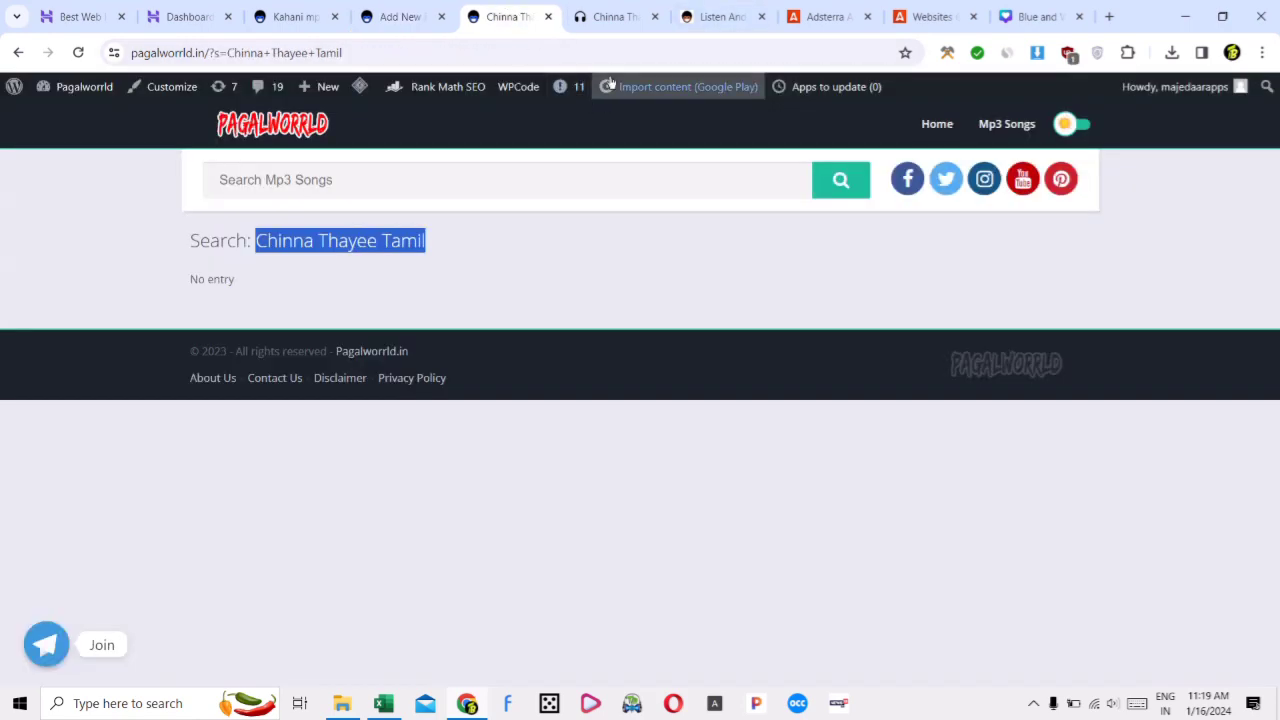
{"action": "left_click", "coordinate": [615, 16]}
{"action": "scroll", "coordinate": [714, 290], "scroll_direction": "down", "scroll_amount": 14}
{"action": "scroll", "coordinate": [531, 366], "scroll_direction": "up", "scroll_amount": 12}
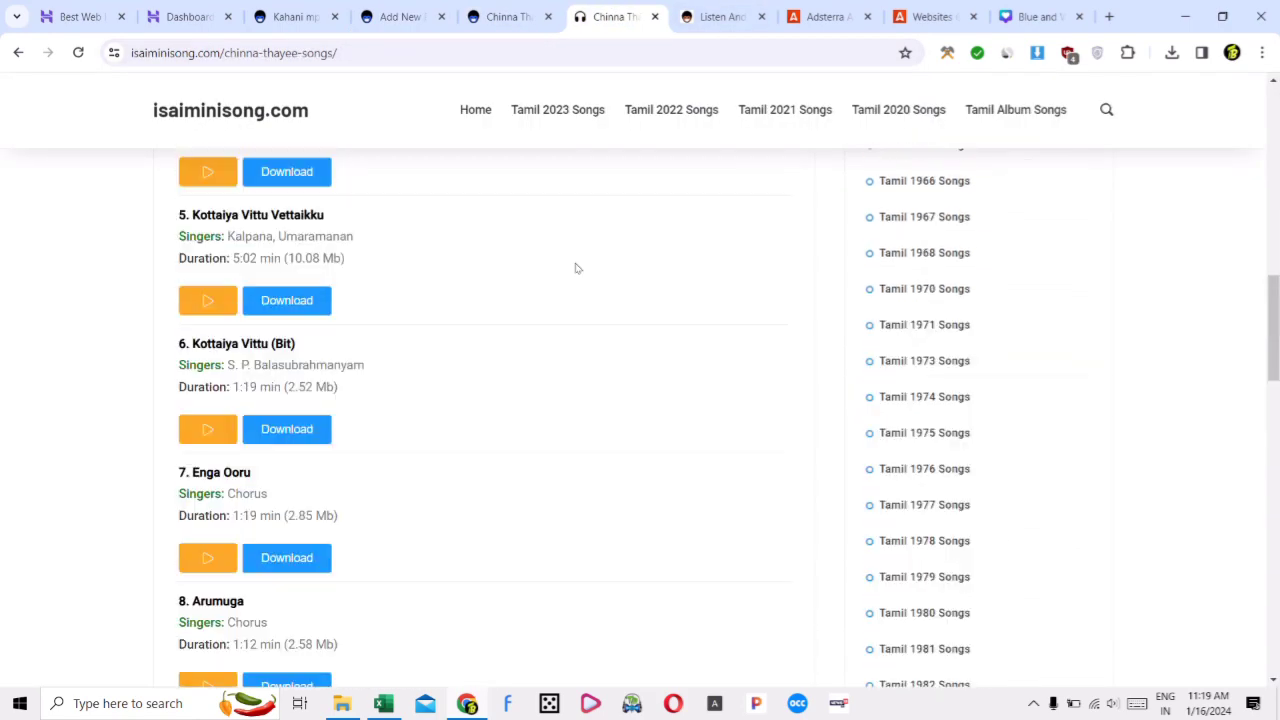
{"action": "left_click", "coordinate": [505, 16]}
{"action": "left_click", "coordinate": [400, 16]}
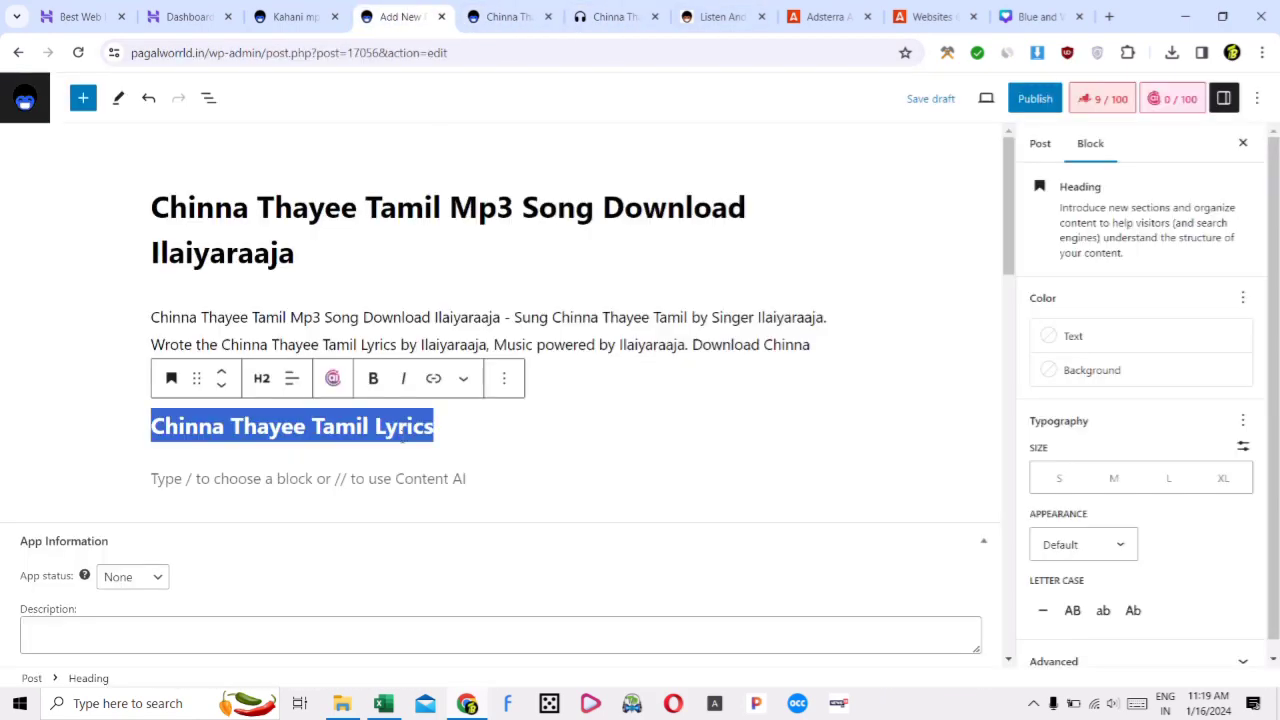
Copy the lyrics heading's text into the paragraph below it and extend it to "Chinna Thayee Tamil Lyrics Coming Soon..."
{"action": "left_click", "coordinate": [400, 436]}
{"action": "triple_click", "coordinate": [438, 424]}
{"action": "key", "text": "ctrl+c"}
{"action": "left_click", "coordinate": [317, 485]}
{"action": "key", "text": "ctrl+v"}
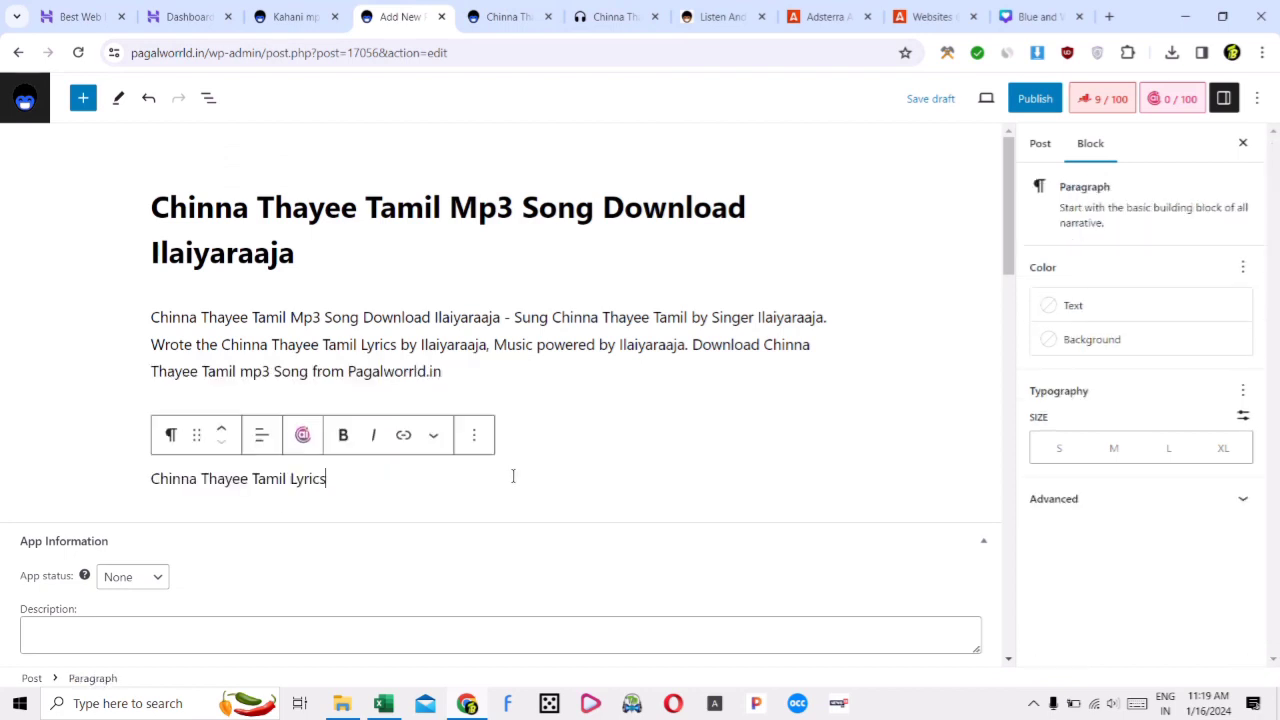
{"action": "type", "text": "ng"}
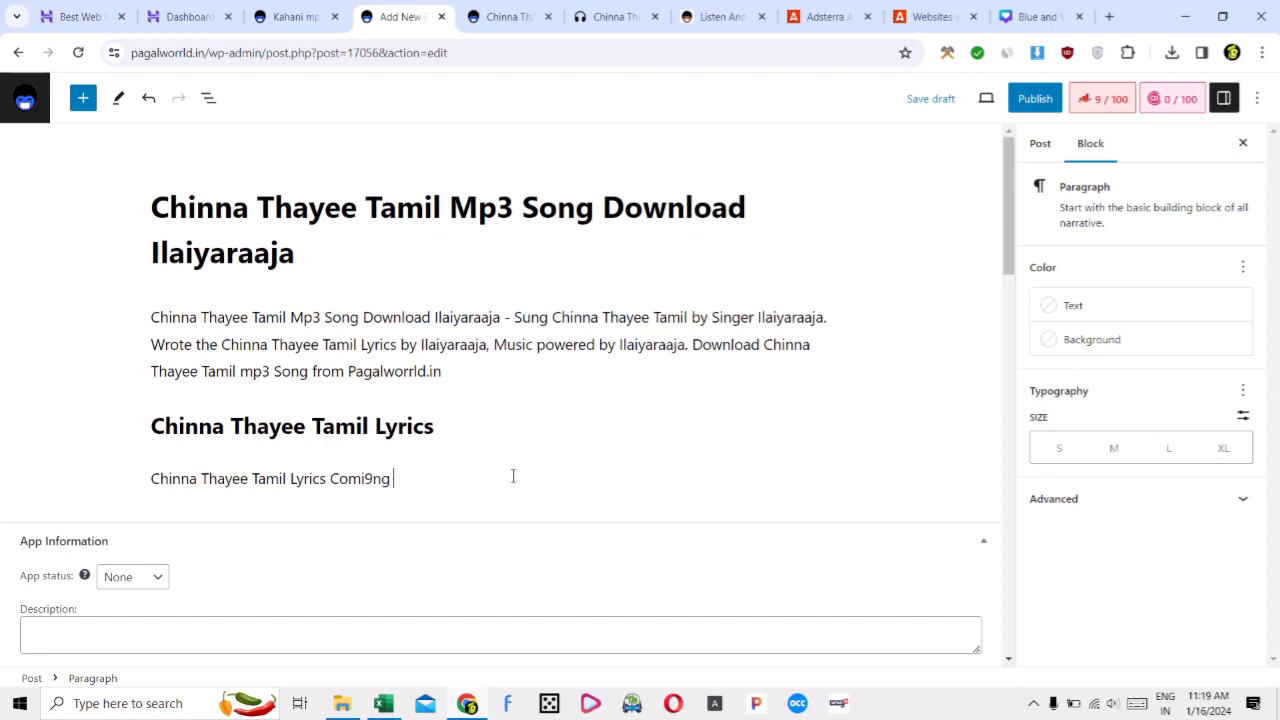
{"action": "key", "text": "BackSpace"}
{"action": "key", "text": "BackSpace"}
{"action": "type", "text": "ng Soon"}
{"action": "key", "text": "Return"}
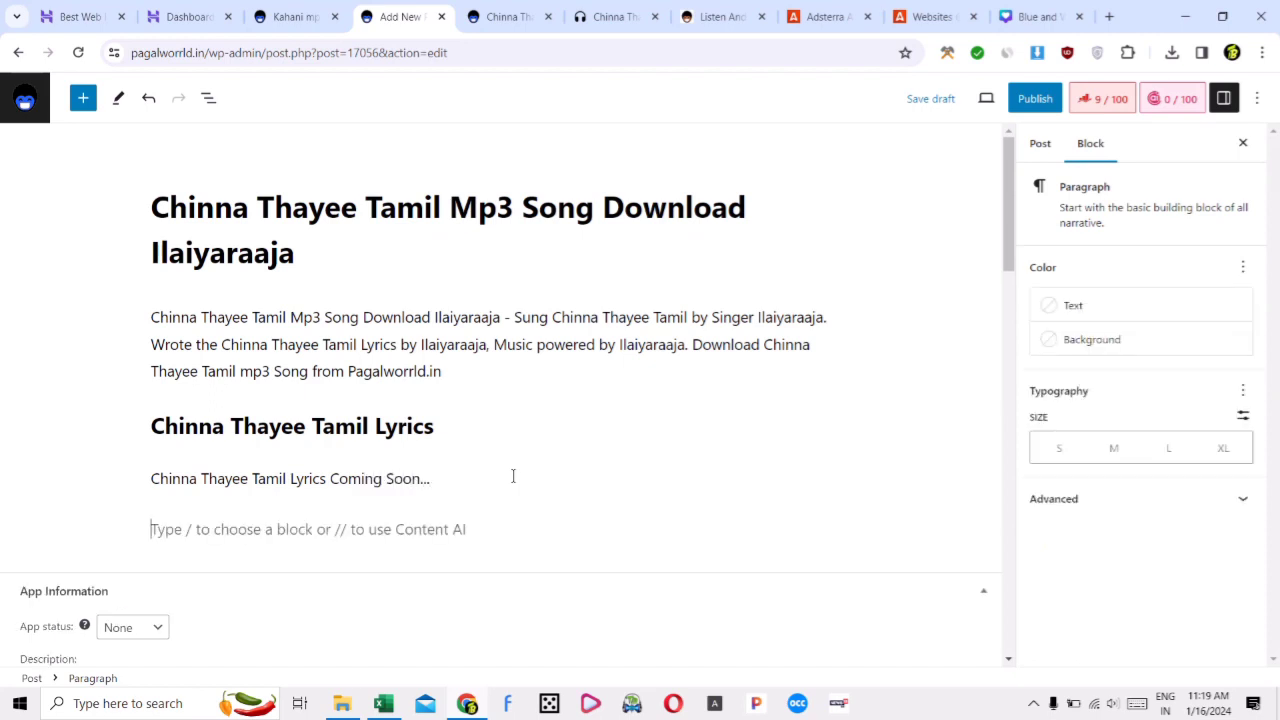
Copy the full post title and add it as a heading below the "Coming Soon..." paragraph, followed by an empty block
{"action": "left_click", "coordinate": [362, 210]}
{"action": "key", "text": "ctrl+a"}
{"action": "key", "text": "ctrl+c"}
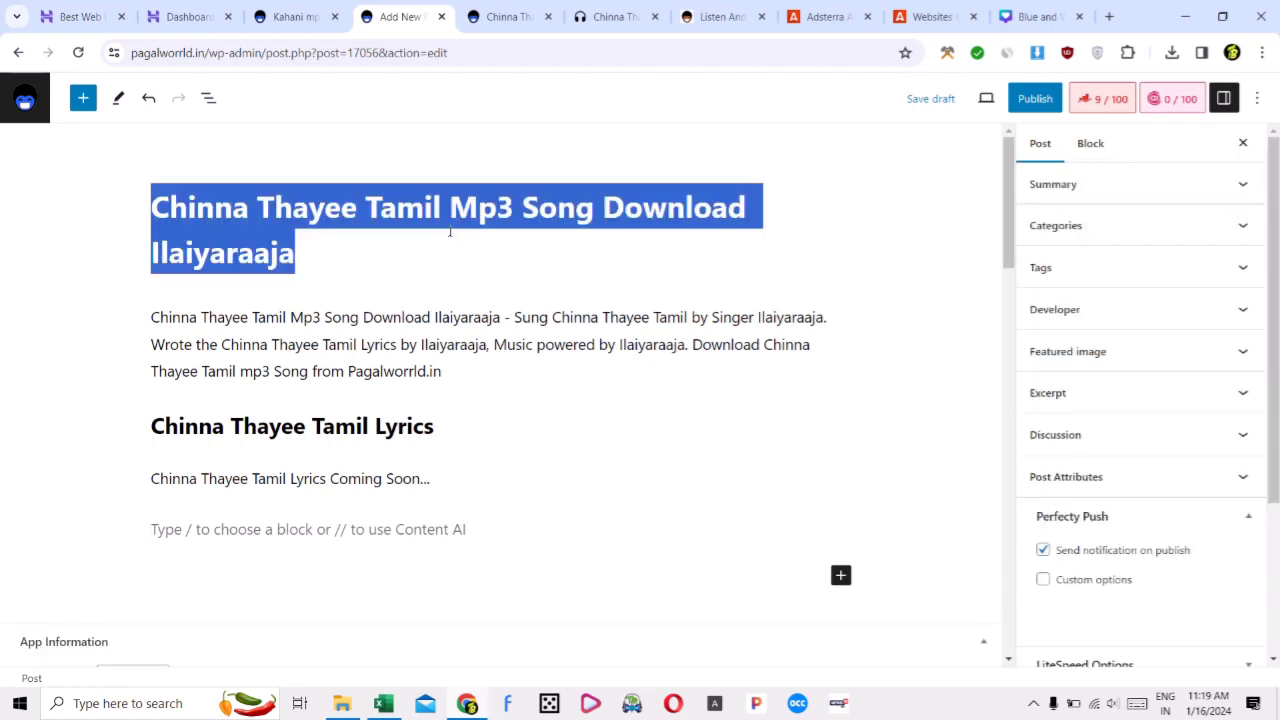
{"action": "left_click", "coordinate": [344, 540]}
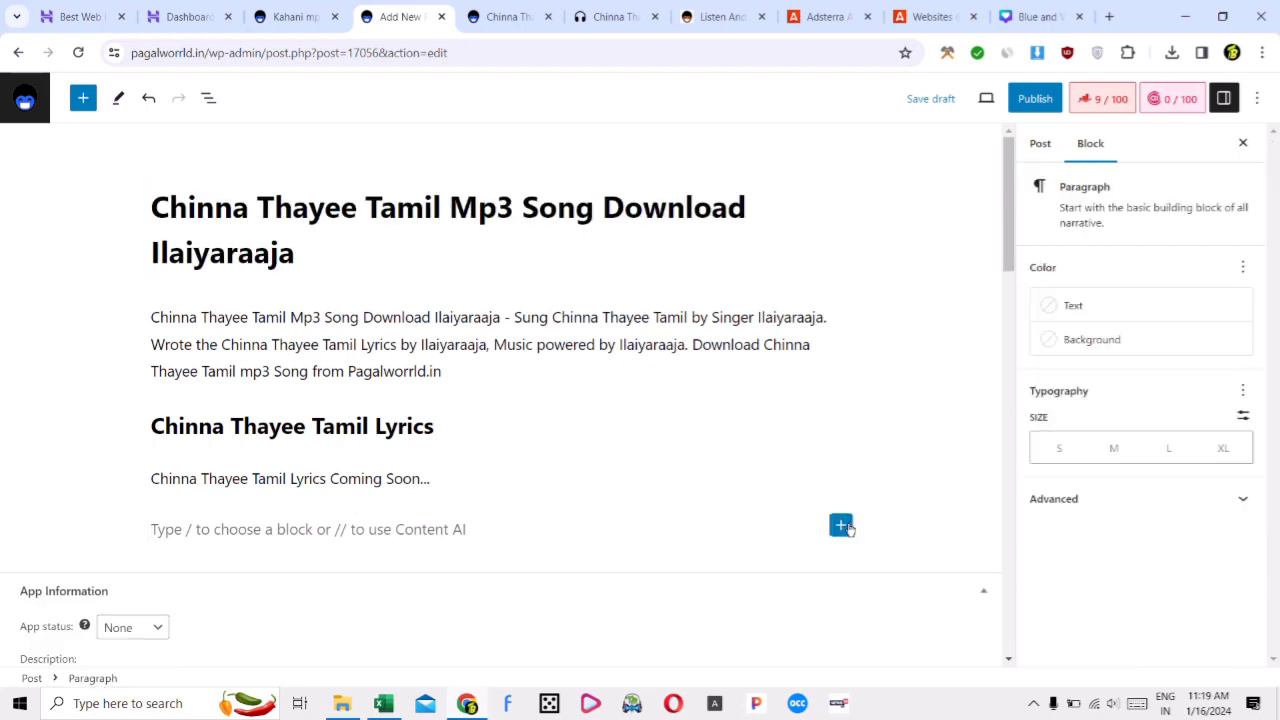
{"action": "left_click", "coordinate": [841, 525]}
{"action": "left_click", "coordinate": [976, 648]}
{"action": "key", "text": "ctrl+v"}
{"action": "key", "text": "Return"}
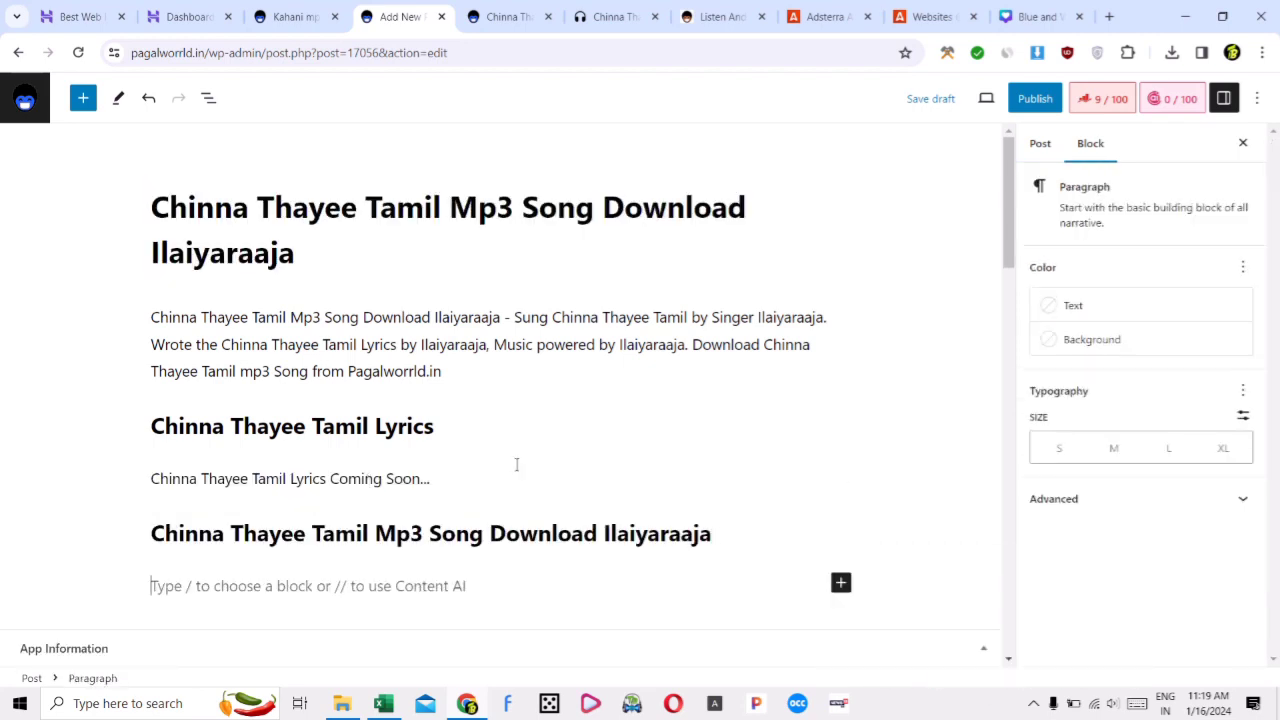
Copy the isaiminisong.com content from "Download Chinna Thayee Movie Songs" through the last search term and paste it below the post's last heading
{"action": "scroll", "coordinate": [514, 471], "scroll_direction": "down", "scroll_amount": 2}
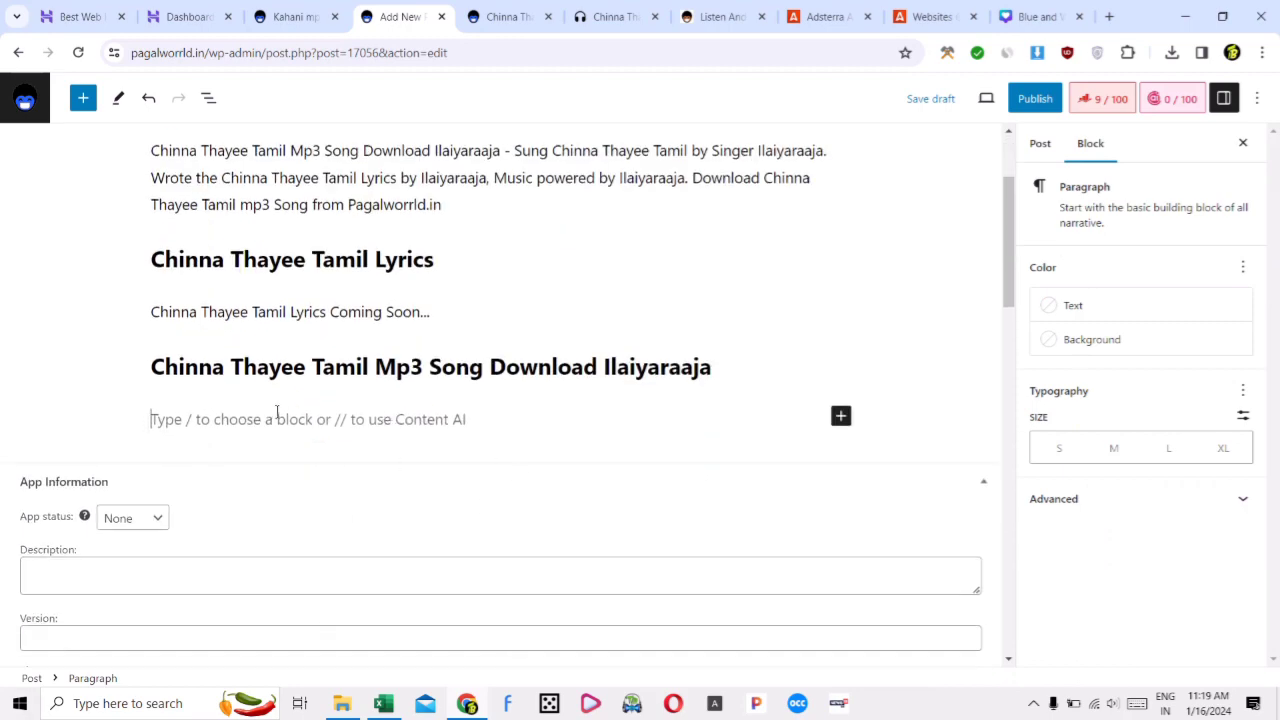
{"action": "left_click", "coordinate": [612, 16]}
{"action": "scroll", "coordinate": [547, 254], "scroll_direction": "down", "scroll_amount": 3}
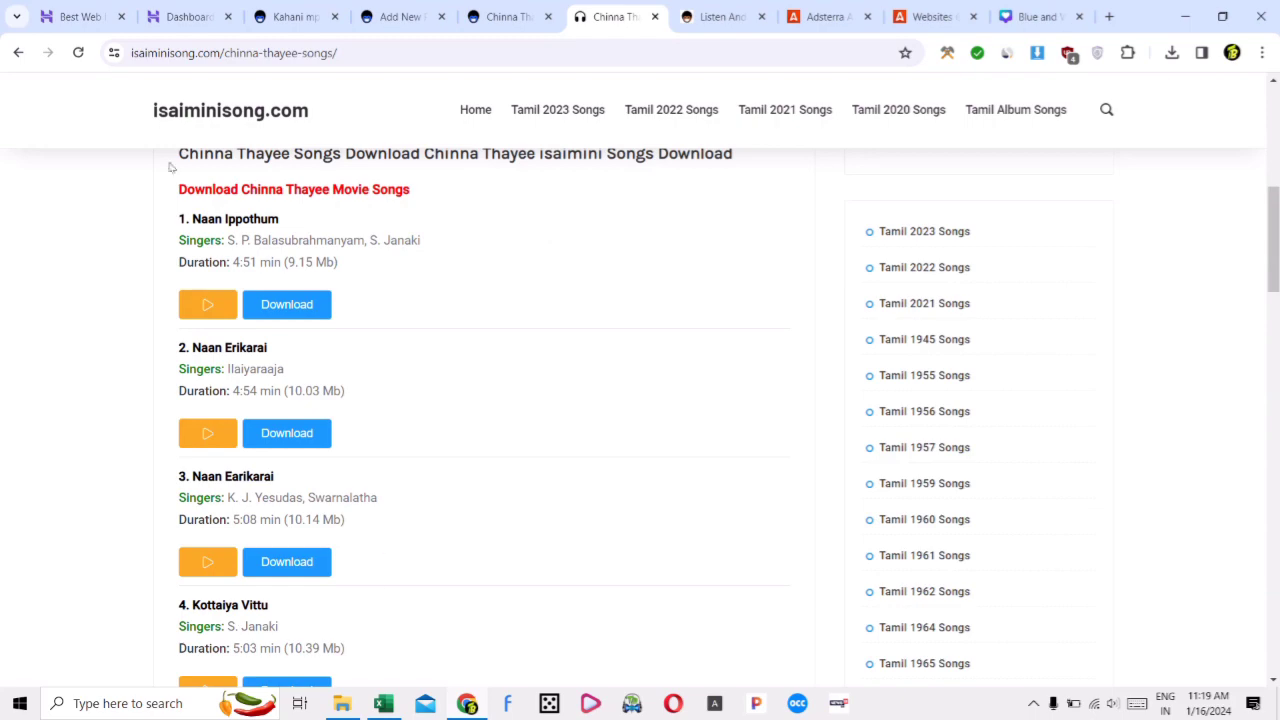
{"action": "left_click_drag", "start_coordinate": [179, 189], "coordinate": [536, 390]}
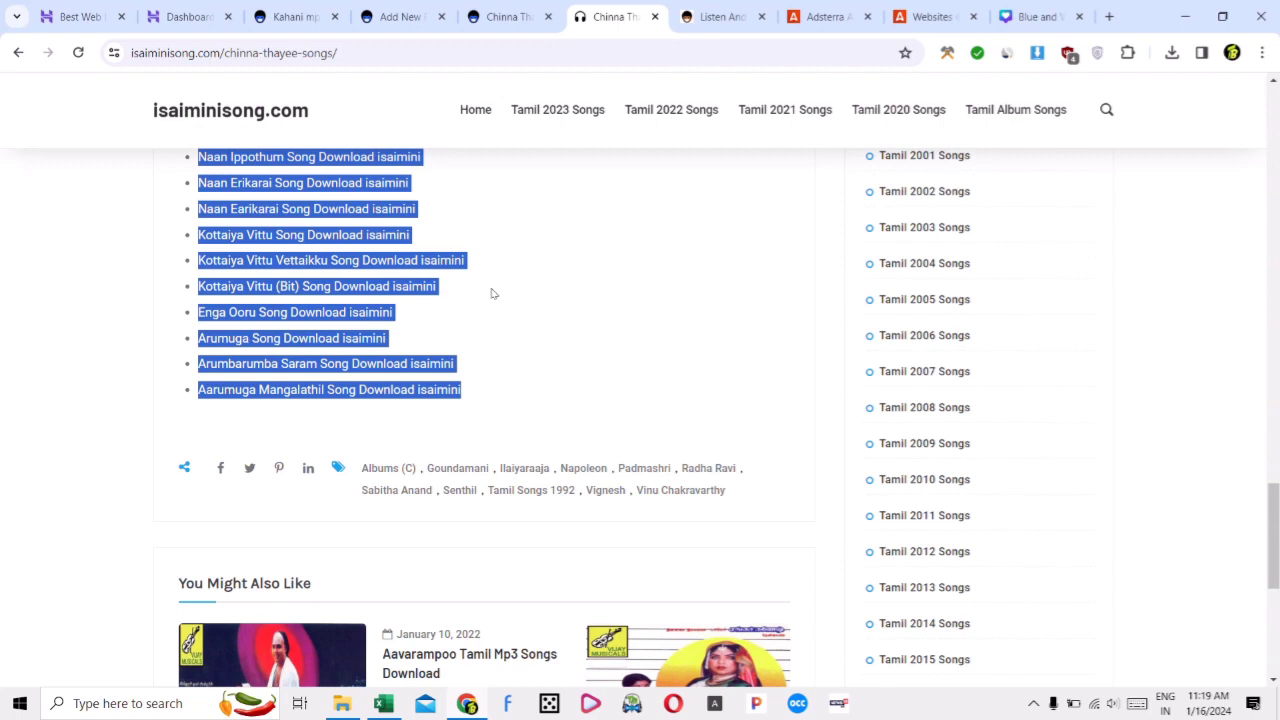
{"action": "left_click", "coordinate": [507, 17]}
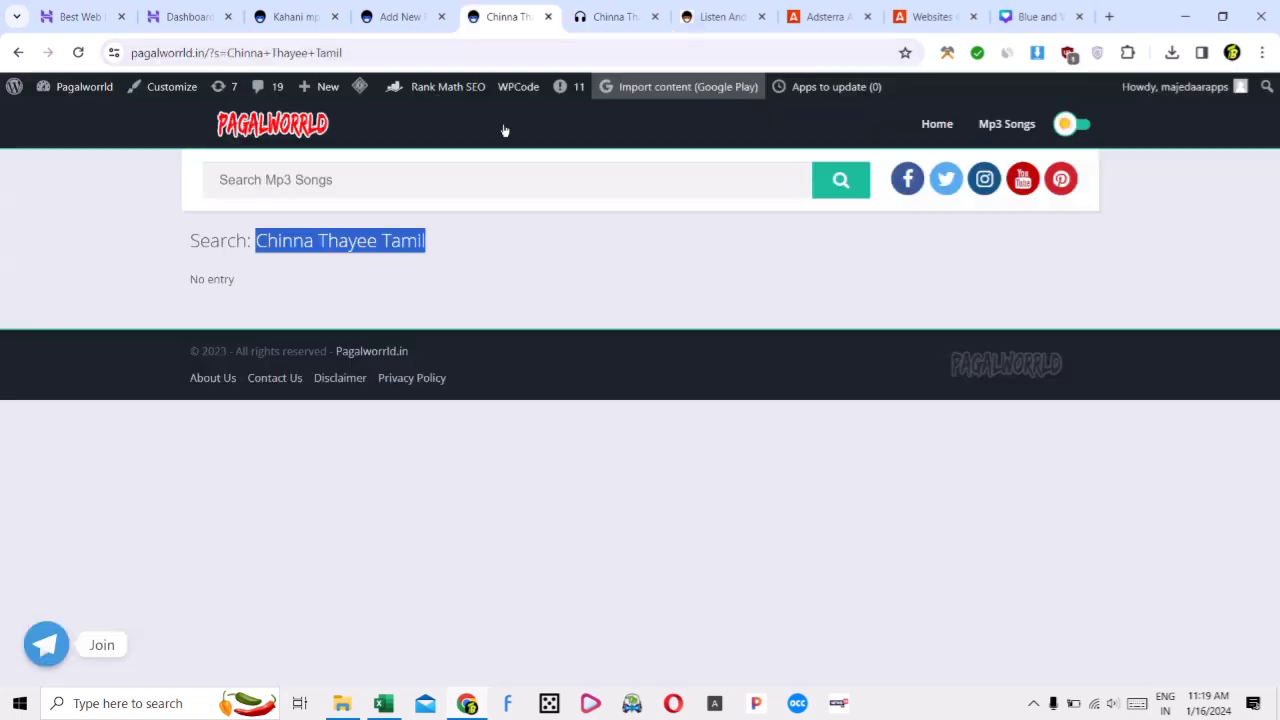
{"action": "key", "text": "ctrl+Page_Up"}
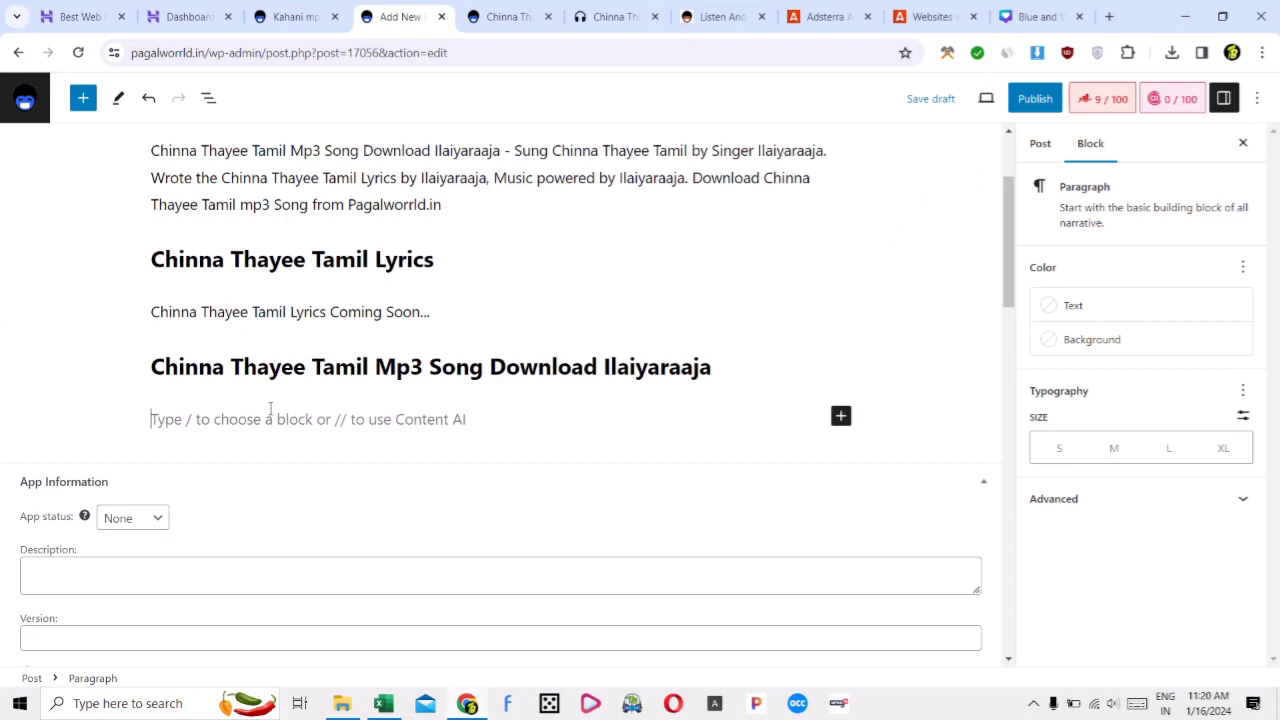
{"action": "key", "text": "ctrl+v"}
{"action": "left_click", "coordinate": [591, 489]}
Remove the word "Play" from the "PlayDownload" link of song 3, Naan Earikarai, in the pasted list
{"action": "scroll", "coordinate": [517, 511], "scroll_direction": "up", "scroll_amount": 10}
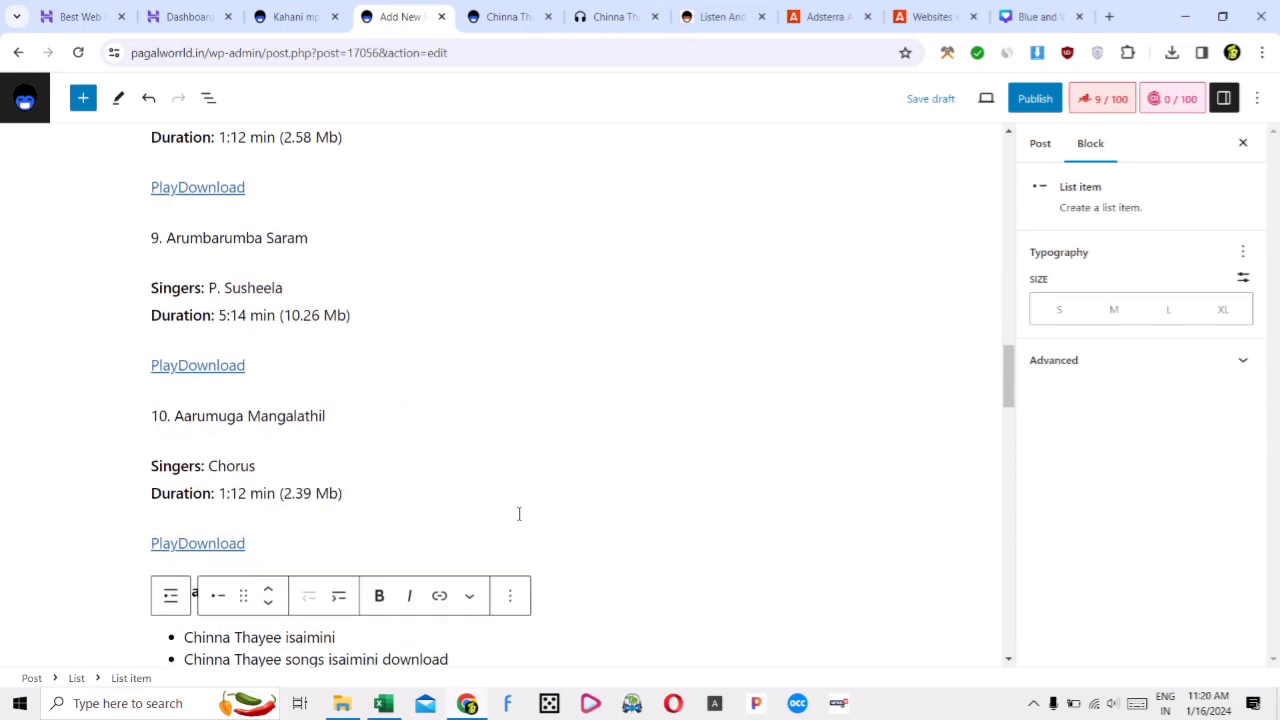
{"action": "scroll", "coordinate": [257, 273], "scroll_direction": "up", "scroll_amount": 3}
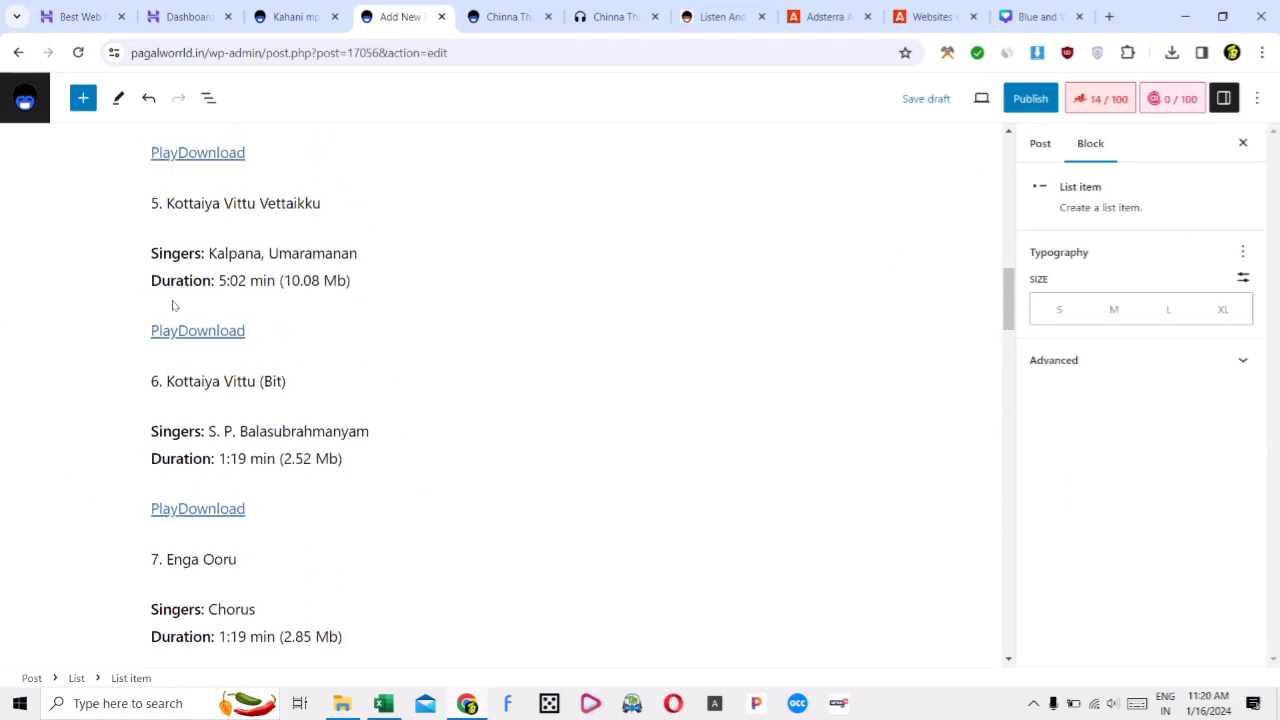
{"action": "scroll", "coordinate": [311, 309], "scroll_direction": "up", "scroll_amount": 5}
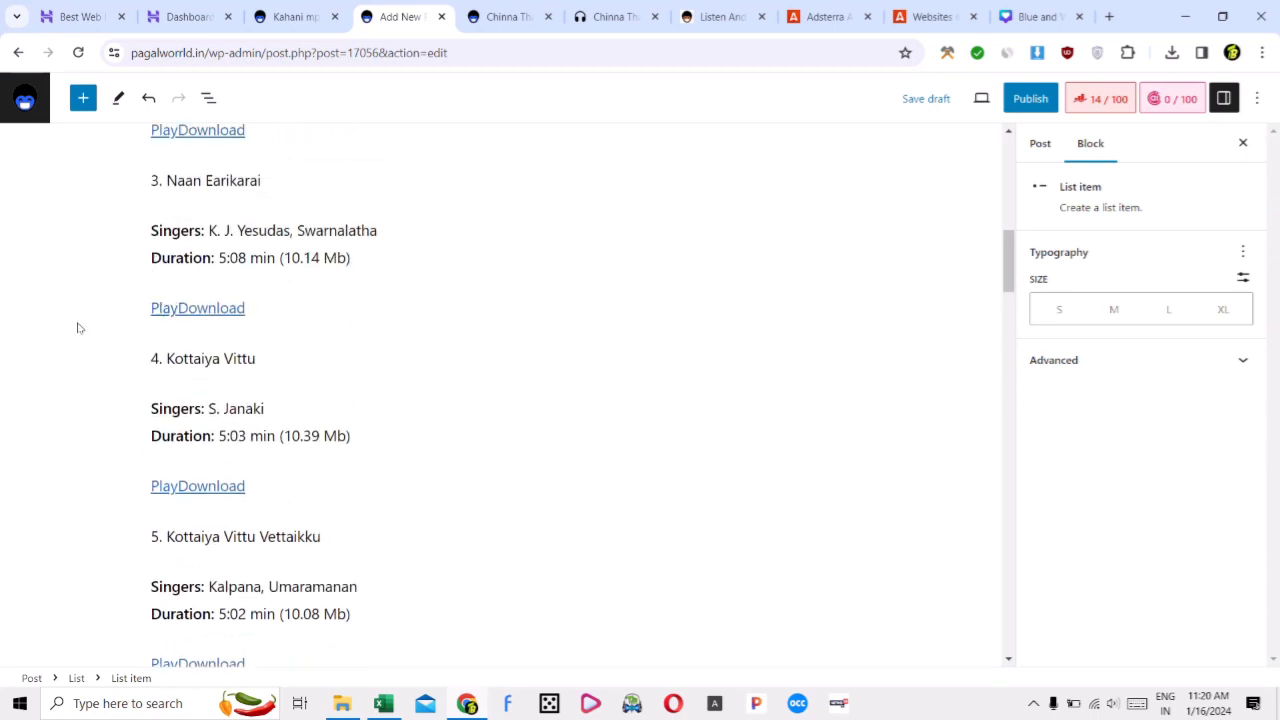
{"action": "left_click", "coordinate": [178, 308]}
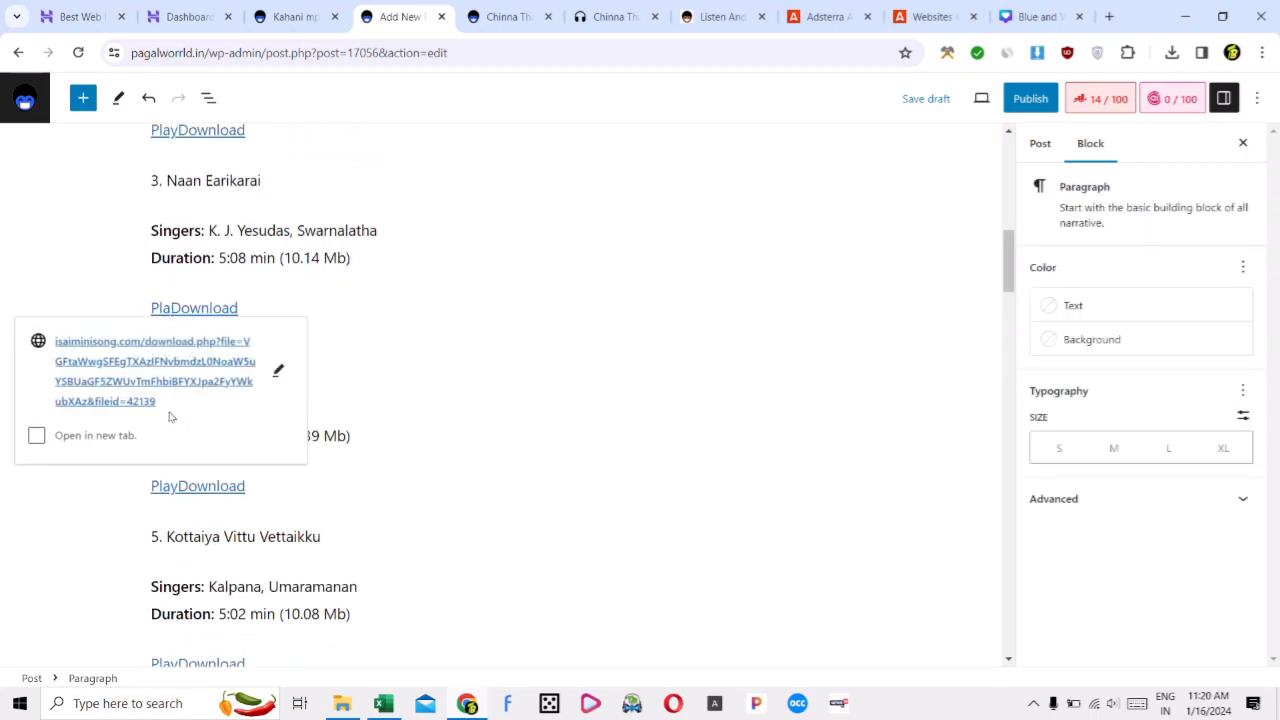
{"action": "key", "text": "BackSpace"}
{"action": "key", "text": "BackSpace"}
{"action": "key", "text": "BackSpace"}
{"action": "key", "text": "BackSpace"}
{"action": "left_click", "coordinate": [63, 231]}
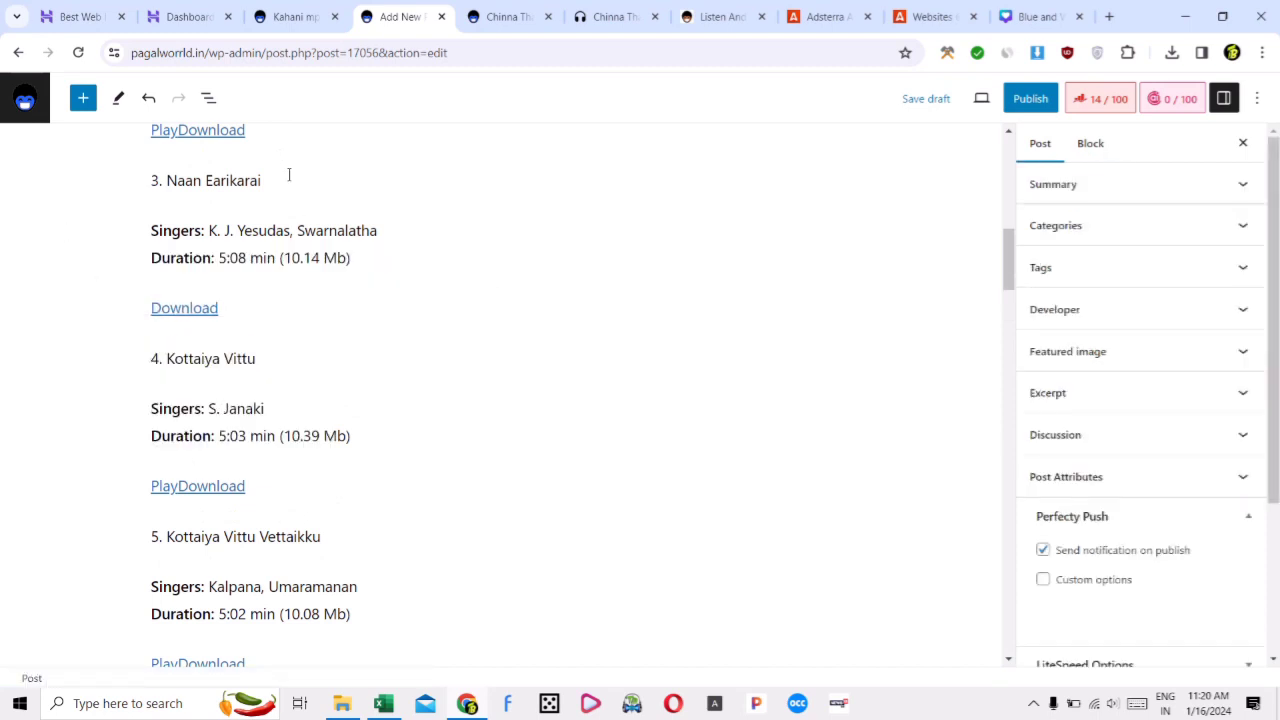
Remove the word "Play" from the "PlayDownload" link of song 2, Naan Erikarai
{"action": "scroll", "coordinate": [230, 240], "scroll_direction": "up", "scroll_amount": 2}
{"action": "left_click", "coordinate": [176, 296]}
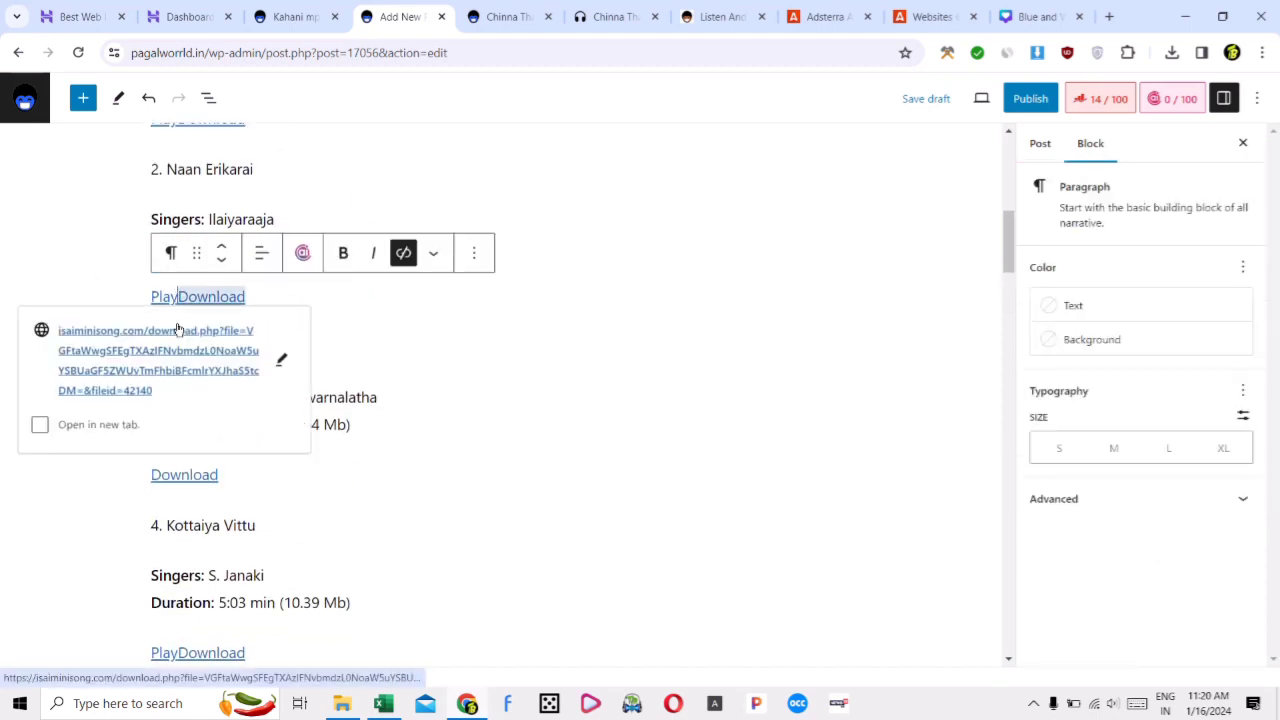
{"action": "key", "text": "BackSpace"}
{"action": "key", "text": "BackSpace"}
{"action": "key", "text": "BackSpace"}
{"action": "key", "text": "BackSpace"}
{"action": "left_click", "coordinate": [109, 226]}
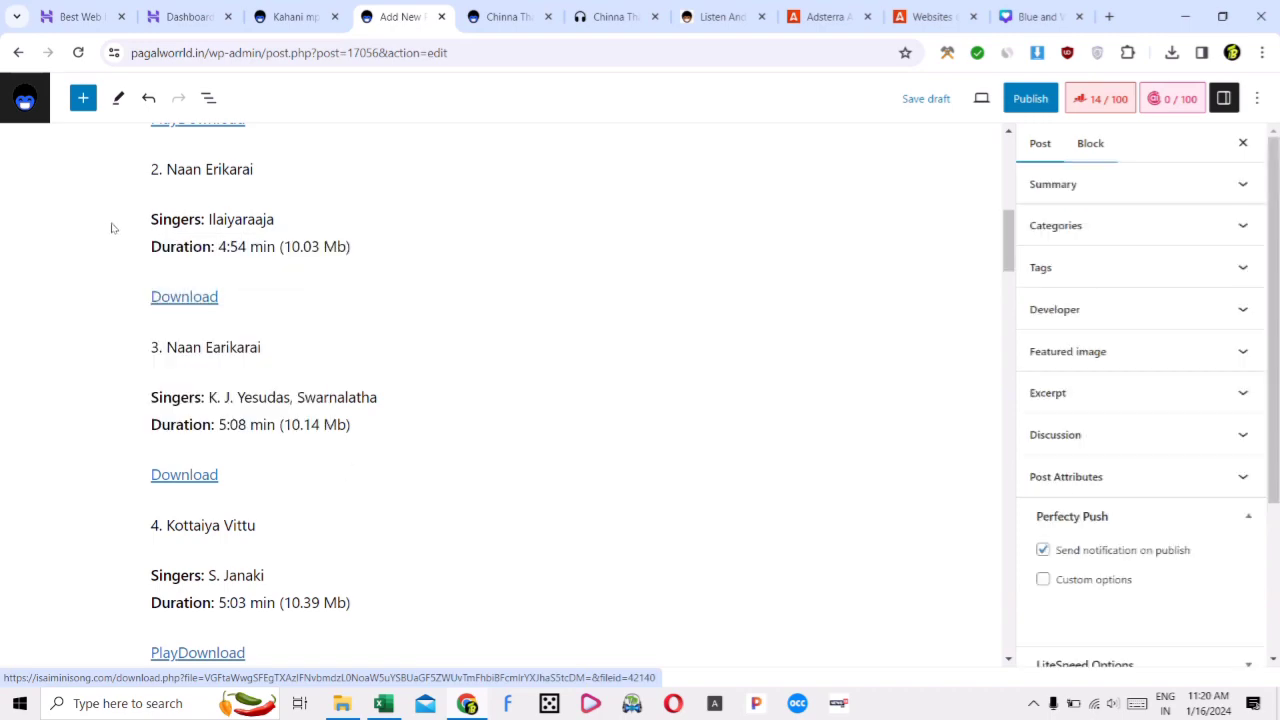
{"action": "scroll", "coordinate": [305, 430], "scroll_direction": "up", "scroll_amount": 2}
{"action": "scroll", "coordinate": [630, 330], "scroll_direction": "down", "scroll_amount": 10}
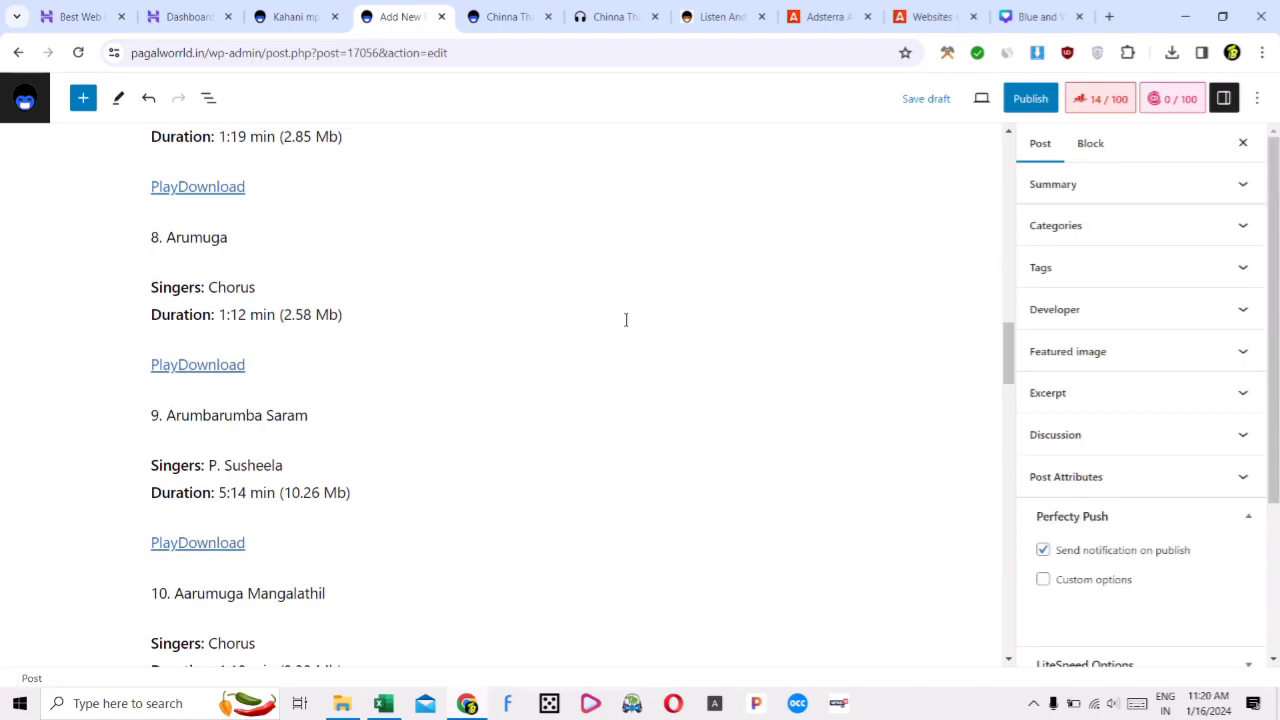
{"action": "scroll", "coordinate": [725, 320], "scroll_direction": "down", "scroll_amount": 10}
{"action": "scroll", "coordinate": [580, 418], "scroll_direction": "up", "scroll_amount": 7}
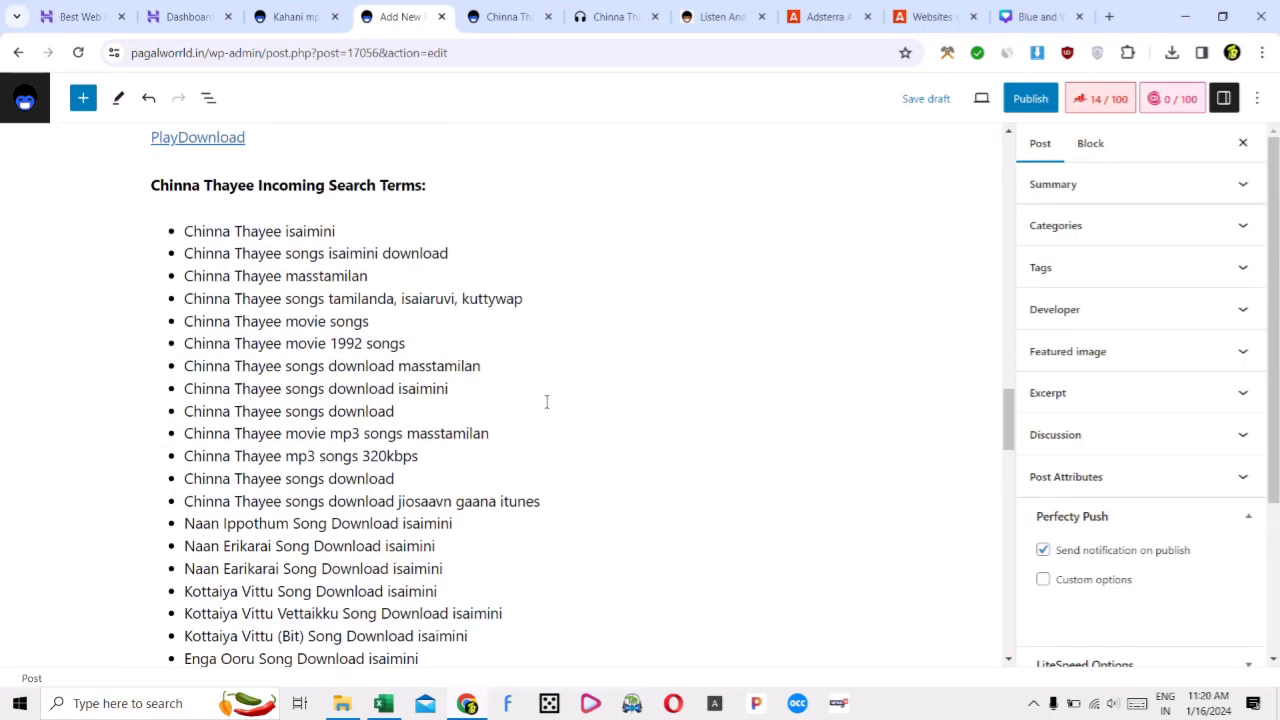
{"action": "scroll", "coordinate": [546, 403], "scroll_direction": "down", "scroll_amount": 8}
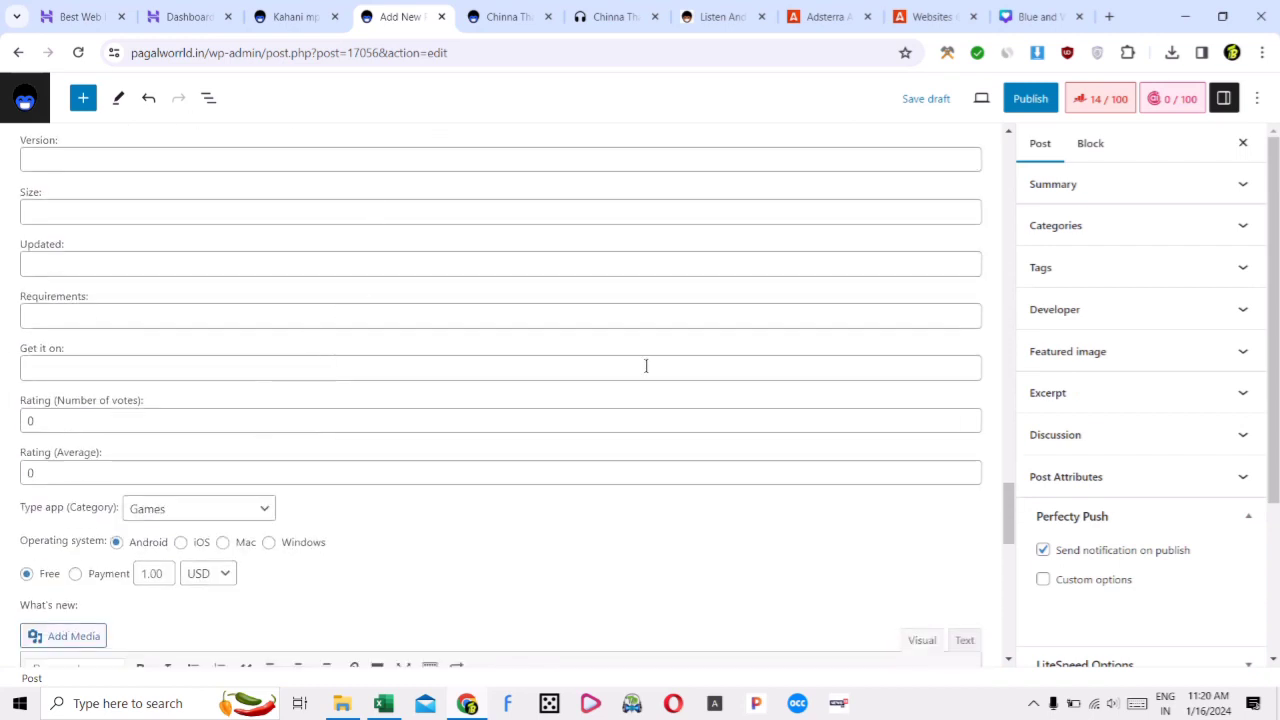
Copy "Chinna Thayee" from the Incoming Search Terms heading and paste it as the description in App Information
{"action": "scroll", "coordinate": [646, 366], "scroll_direction": "up", "scroll_amount": 1}
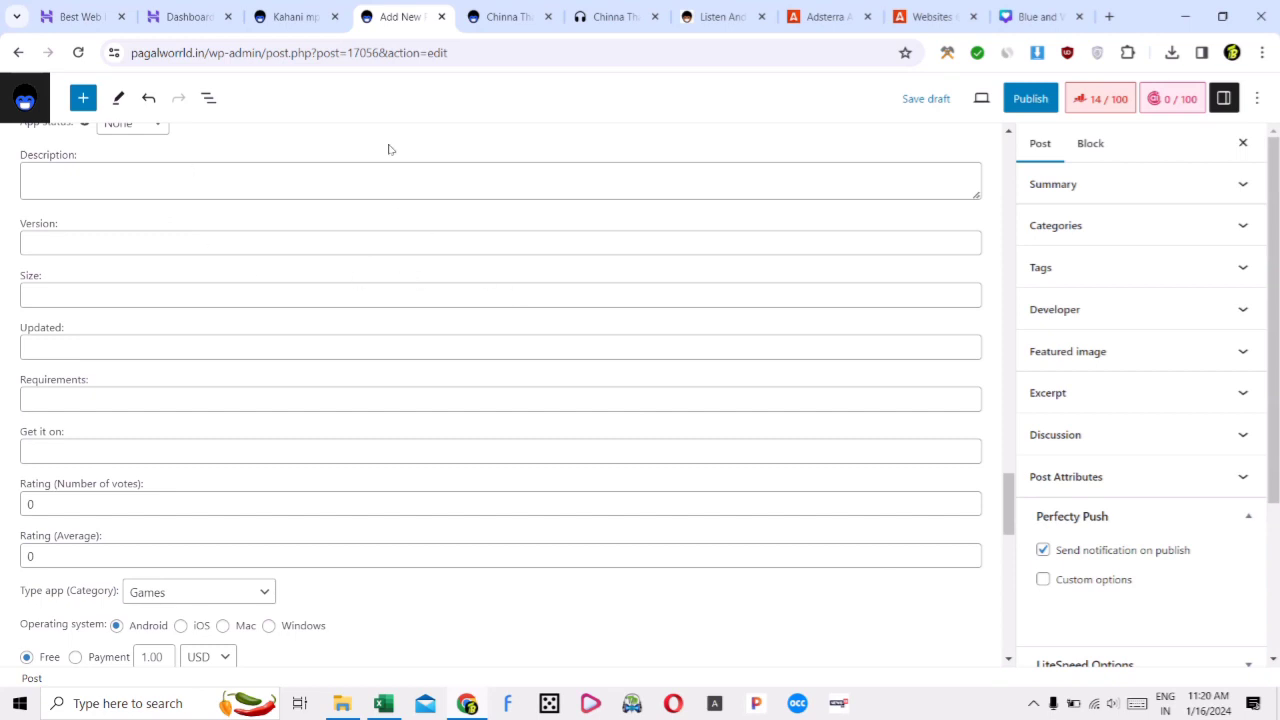
{"action": "scroll", "coordinate": [510, 292], "scroll_direction": "up", "scroll_amount": 1}
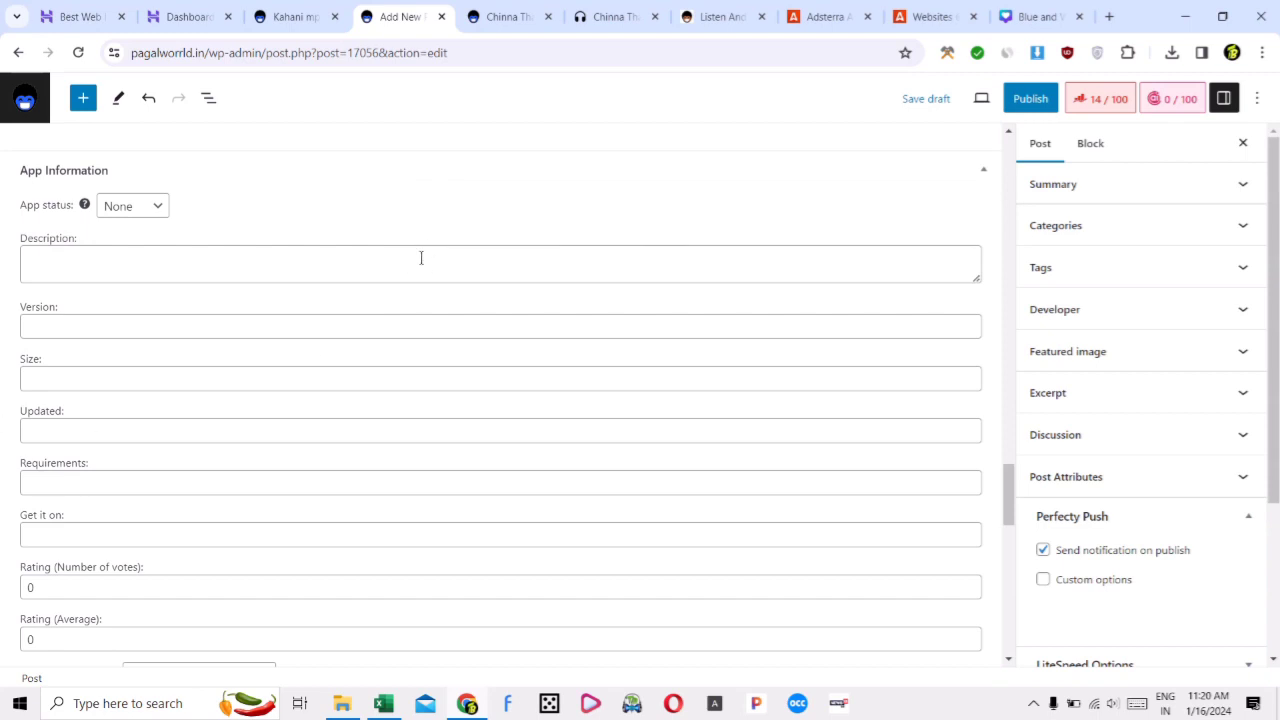
{"action": "scroll", "coordinate": [385, 261], "scroll_direction": "down", "scroll_amount": 2}
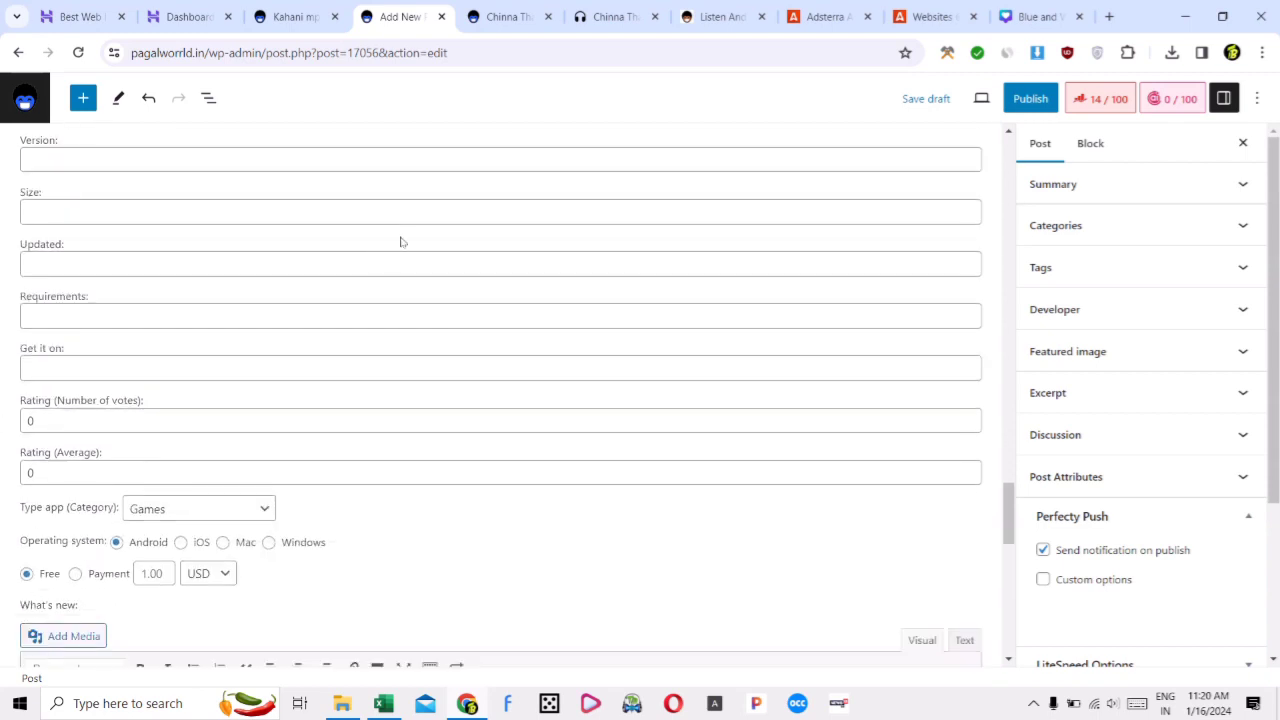
{"action": "scroll", "coordinate": [400, 200], "scroll_direction": "up", "scroll_amount": 1}
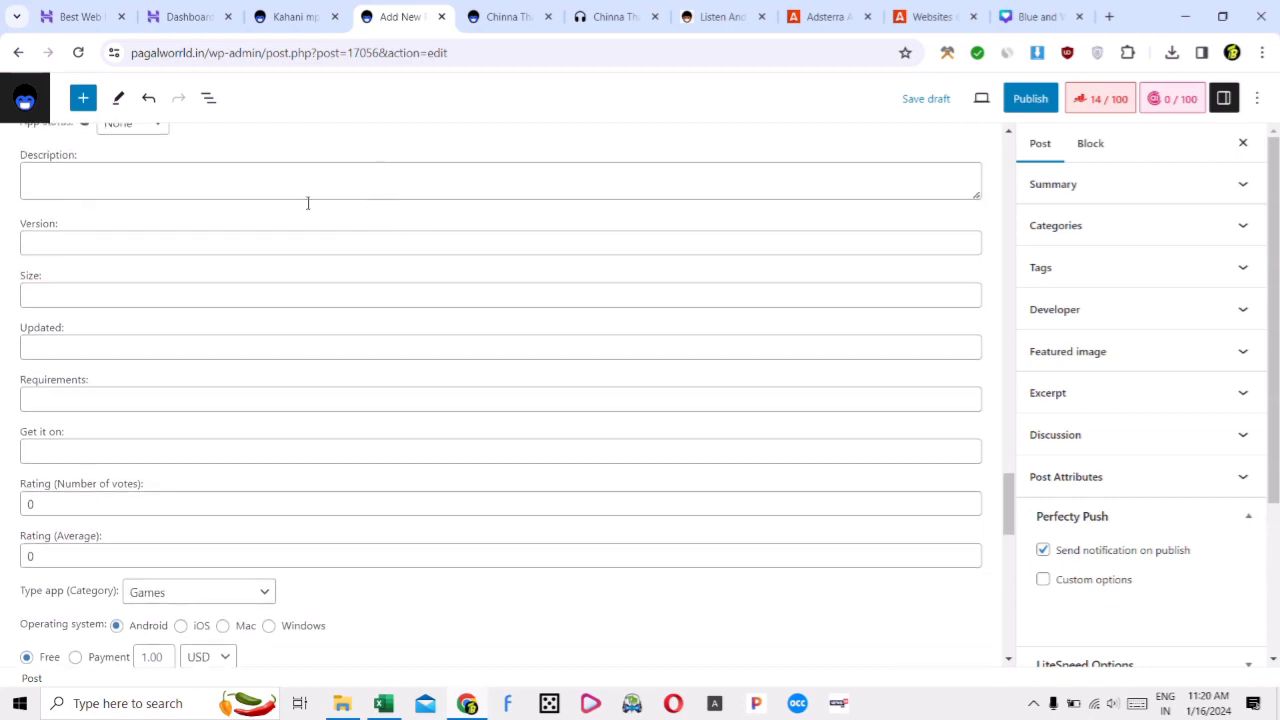
{"action": "scroll", "coordinate": [307, 203], "scroll_direction": "up", "scroll_amount": 1}
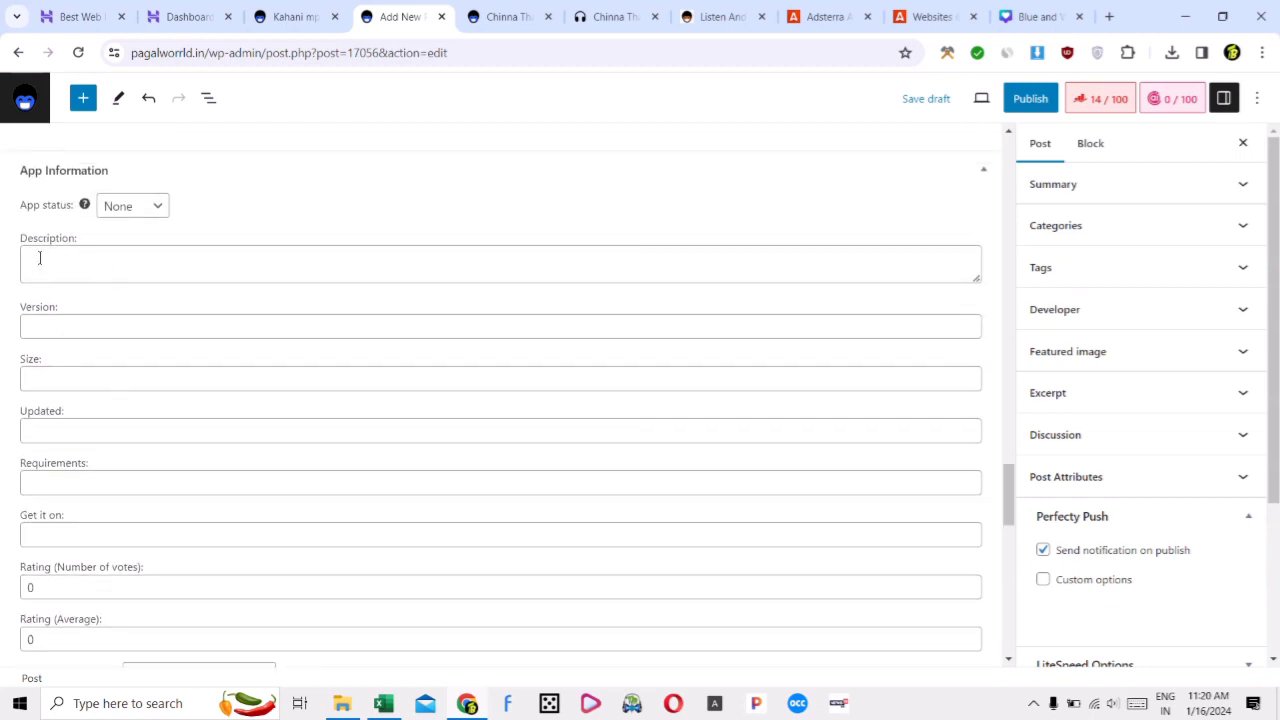
{"action": "scroll", "coordinate": [409, 300], "scroll_direction": "up", "scroll_amount": 9}
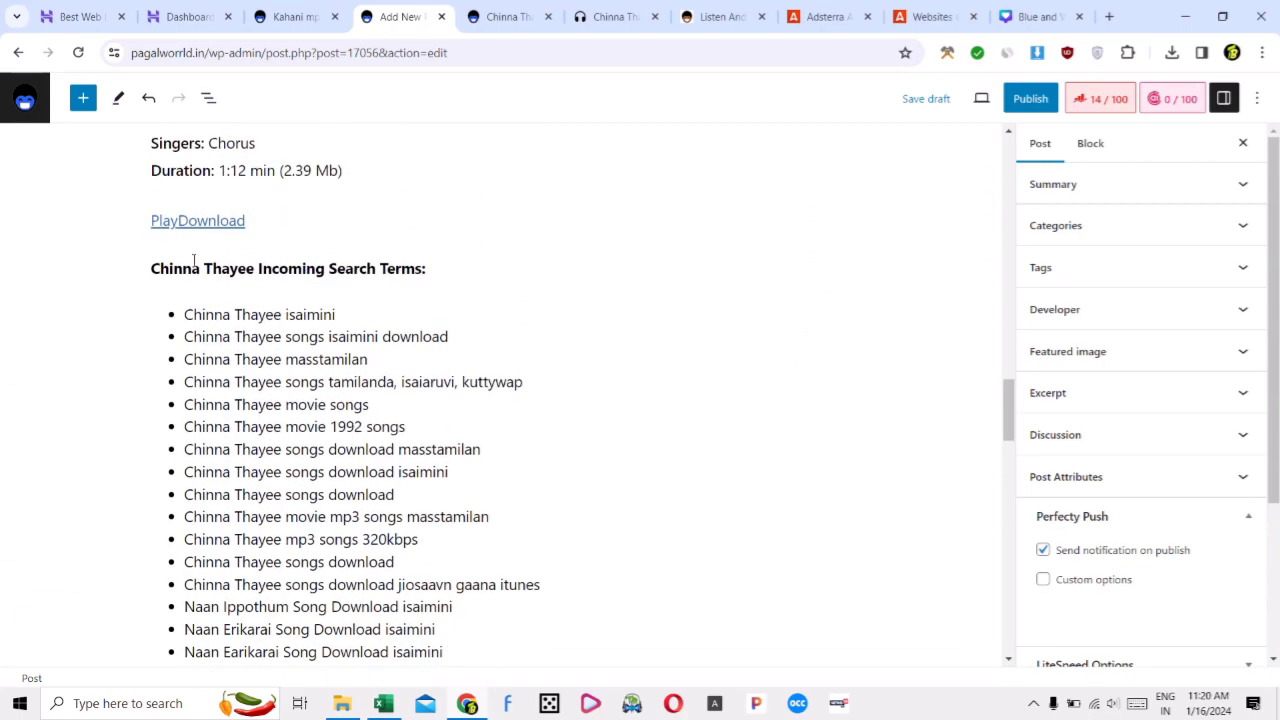
{"action": "left_click", "coordinate": [194, 262]}
{"action": "left_click_drag", "start_coordinate": [151, 268], "coordinate": [255, 268]}
{"action": "key", "text": "ctrl+c"}
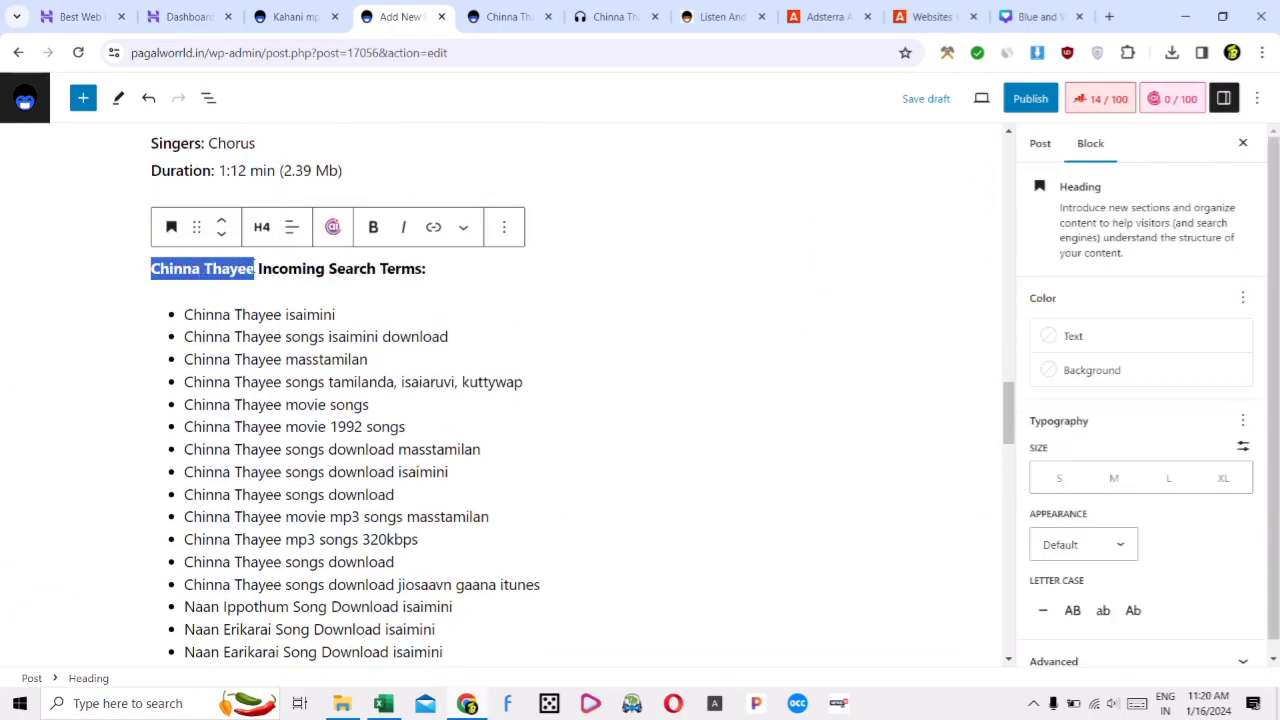
{"action": "scroll", "coordinate": [353, 361], "scroll_direction": "down", "scroll_amount": 9}
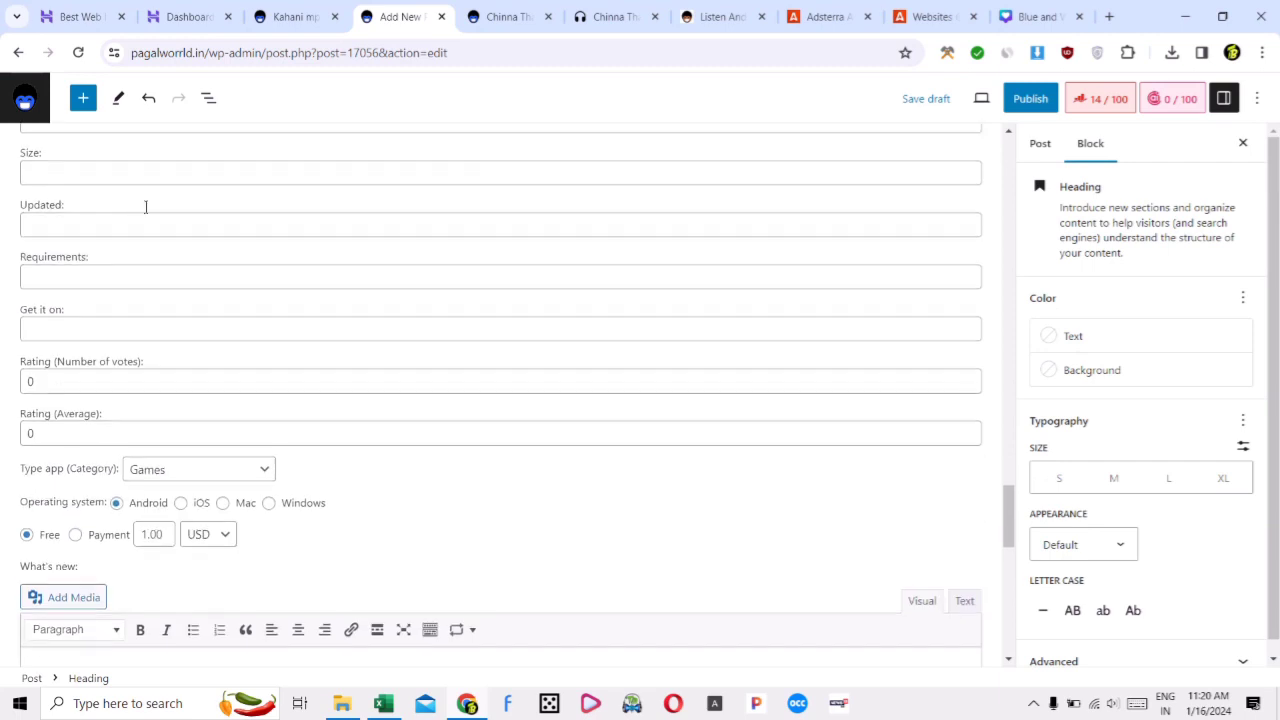
{"action": "scroll", "coordinate": [146, 206], "scroll_direction": "up", "scroll_amount": 2}
{"action": "left_click", "coordinate": [92, 217]}
{"action": "key", "text": "ctrl+v"}
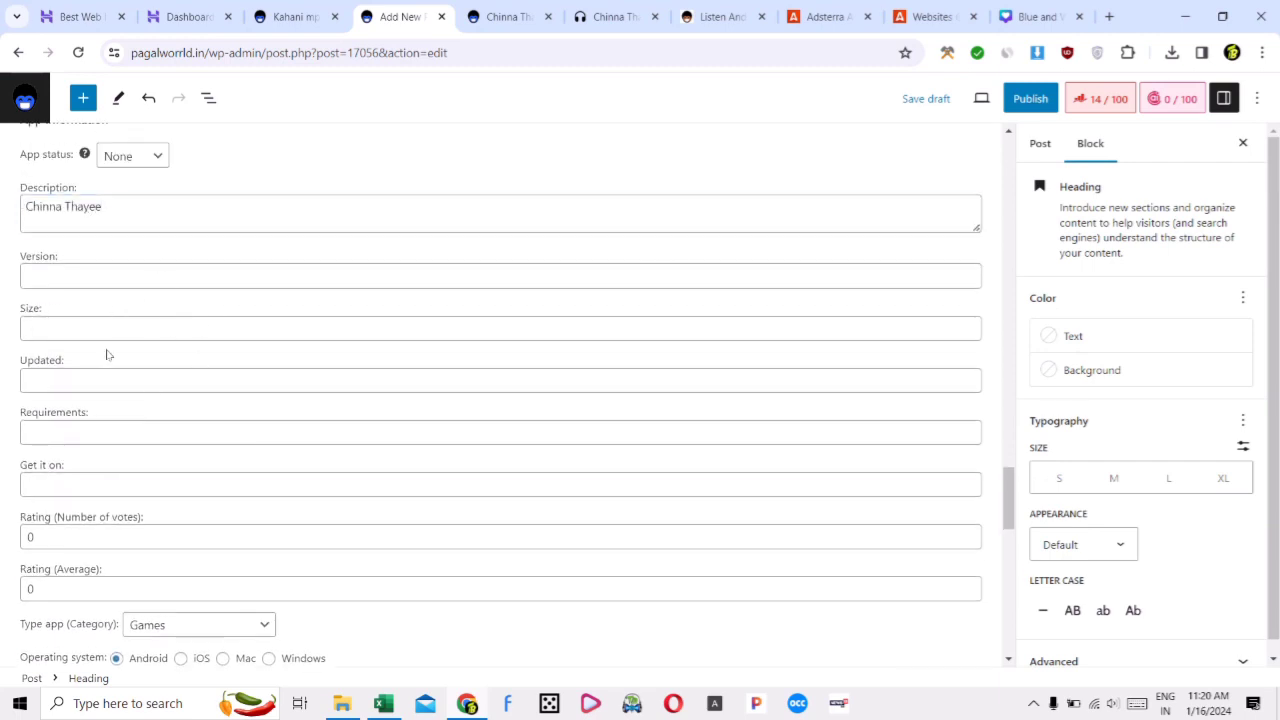
Copy the size value "75% Data Save" from the Kahani song page and paste it as the post's Size
{"action": "left_click", "coordinate": [82, 330]}
{"action": "left_click", "coordinate": [290, 16]}
{"action": "left_click", "coordinate": [511, 206]}
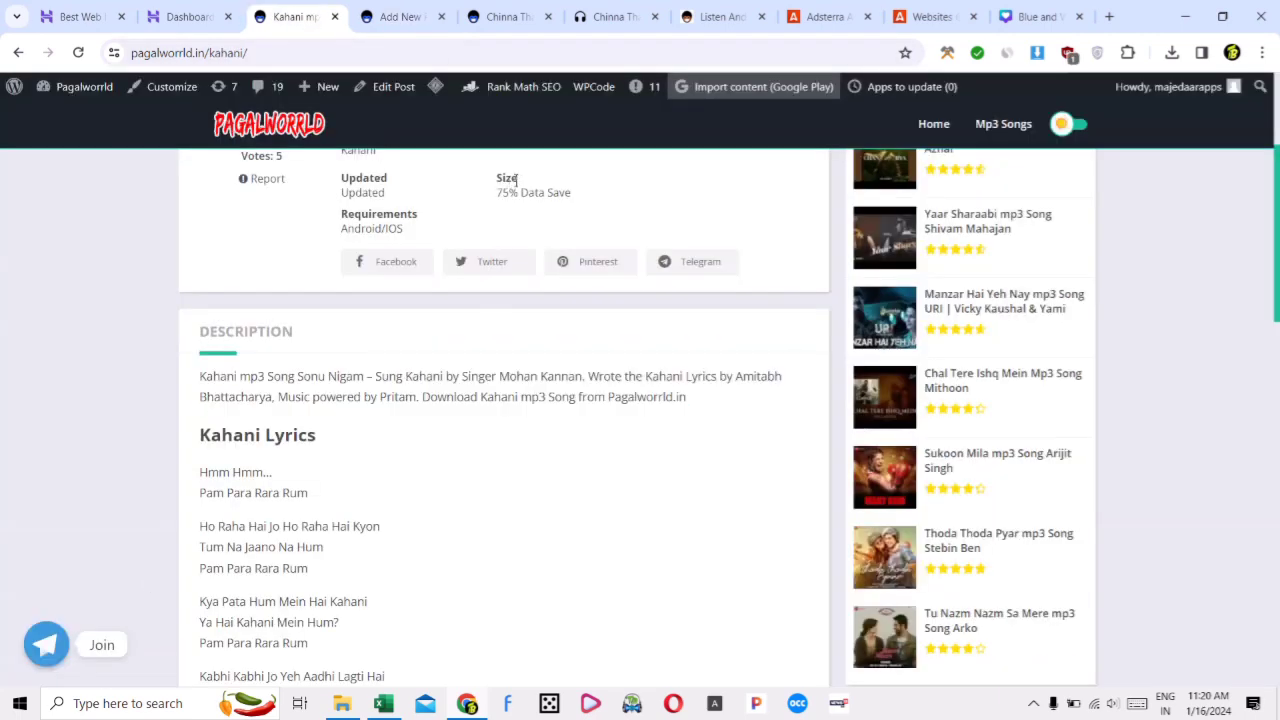
{"action": "triple_click", "coordinate": [512, 192]}
{"action": "key", "text": "ctrl+c"}
{"action": "left_click", "coordinate": [410, 12]}
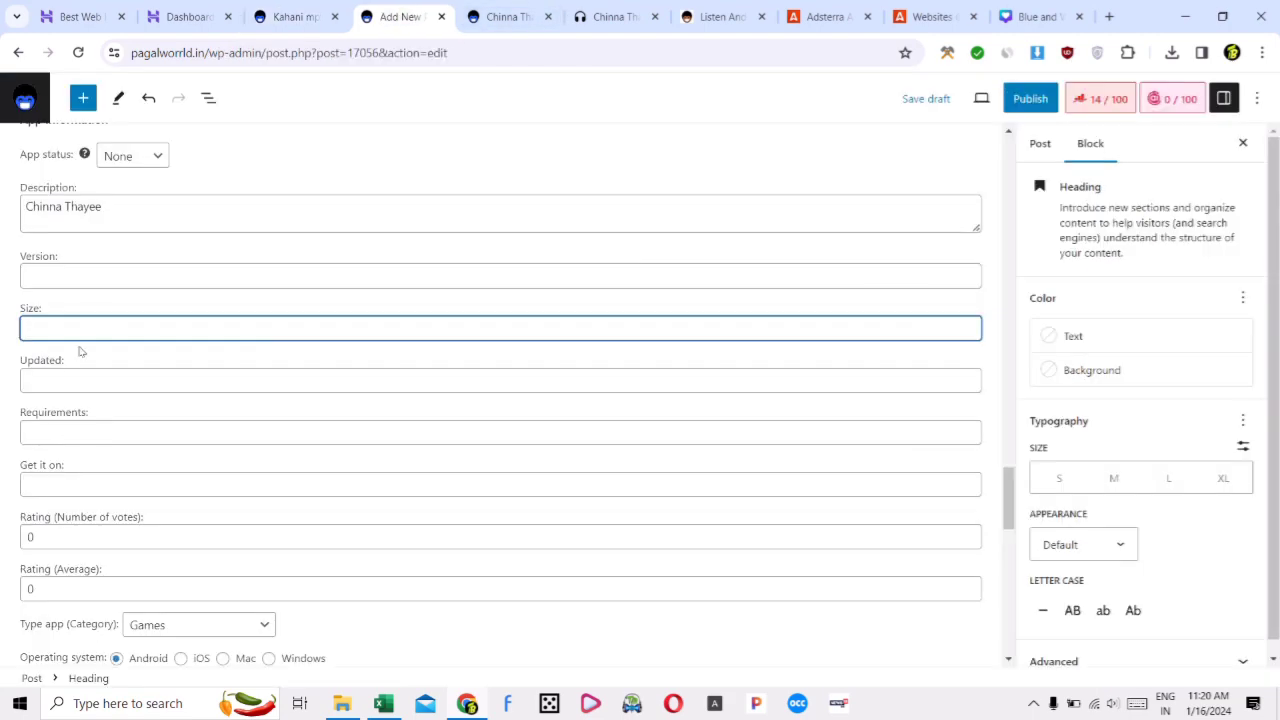
{"action": "key", "text": "ctrl+v"}
Copy the value "Updated" from the Kahani song page and paste it into the post's Updated field
{"action": "left_click", "coordinate": [290, 16]}
{"action": "left_click_drag", "start_coordinate": [341, 192], "coordinate": [385, 192]}
{"action": "key", "text": "ctrl+c"}
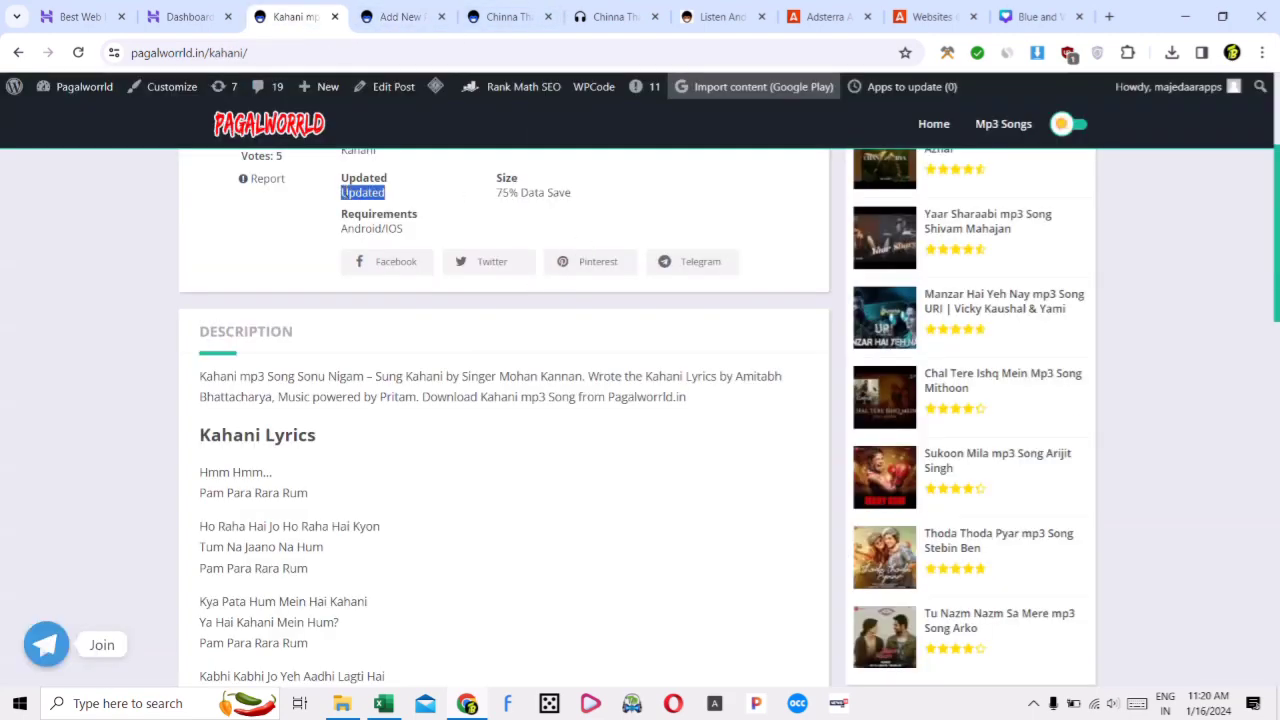
{"action": "left_click", "coordinate": [400, 16]}
{"action": "left_click", "coordinate": [79, 370]}
{"action": "key", "text": "ctrl+v"}
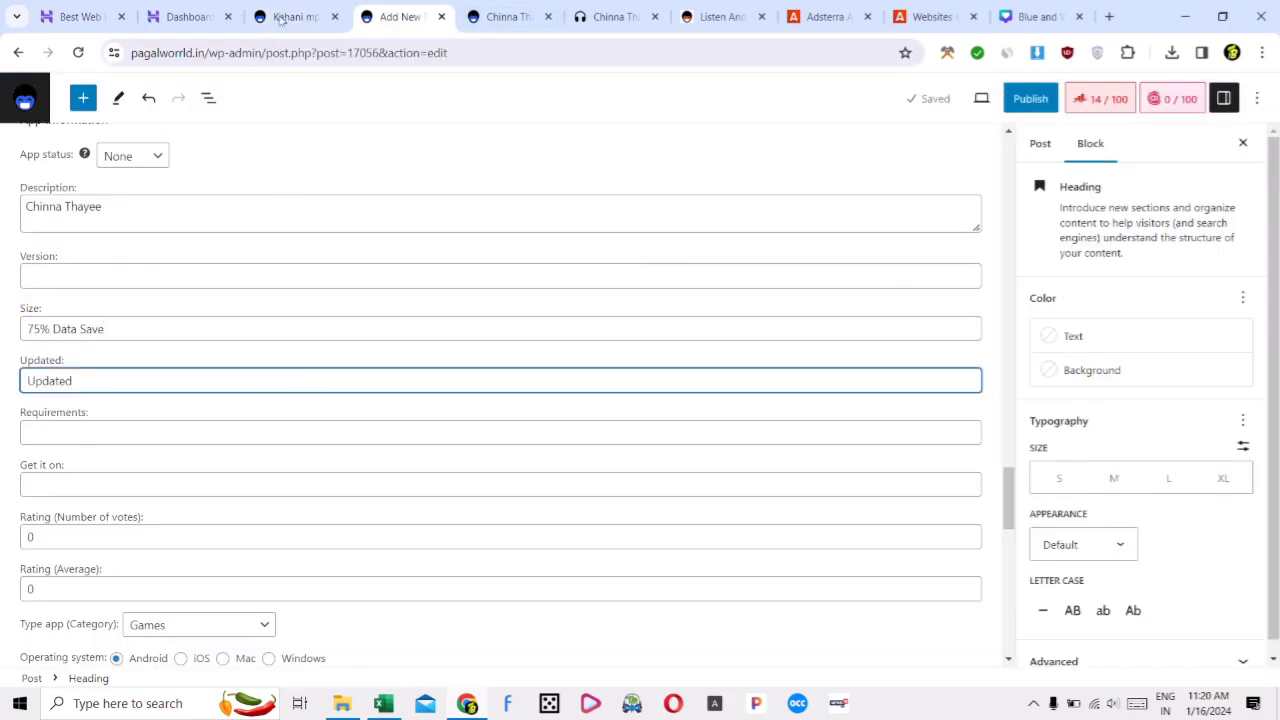
Copy "Android/IOS" from the Kahani song page and paste it as the post's Requirements
{"action": "left_click", "coordinate": [290, 16]}
{"action": "left_click_drag", "start_coordinate": [341, 228], "coordinate": [404, 228]}
{"action": "key", "text": "ctrl+c"}
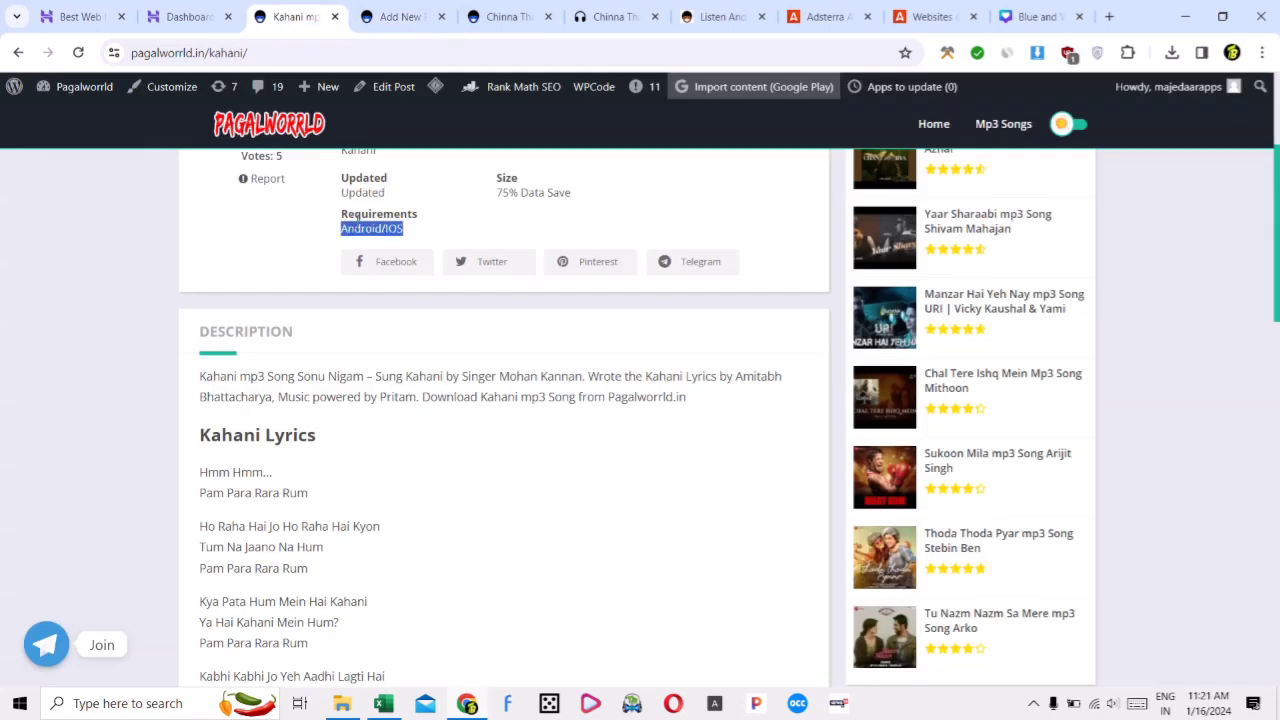
{"action": "left_click", "coordinate": [400, 16]}
{"action": "left_click", "coordinate": [105, 430]}
{"action": "key", "text": "ctrl+v"}
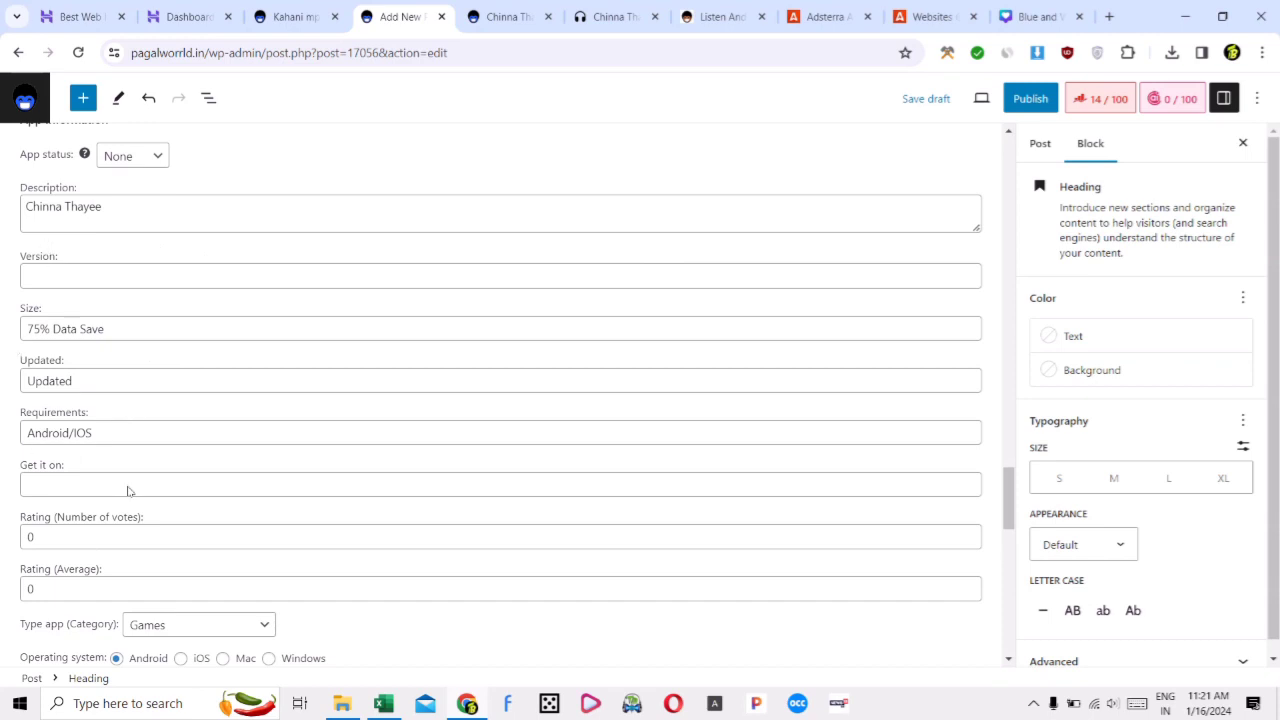
Set the rating's number of votes to 5 and its average to 4.5
{"action": "left_click", "coordinate": [290, 16]}
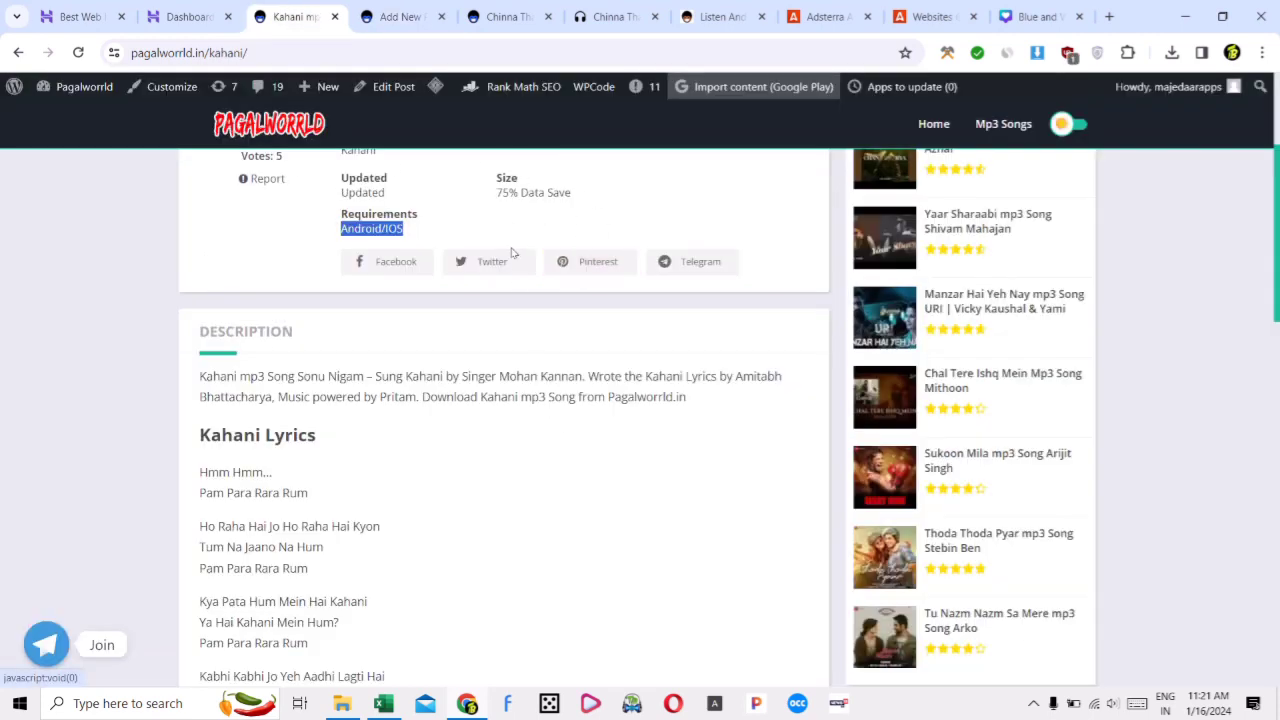
{"action": "left_click", "coordinate": [400, 16]}
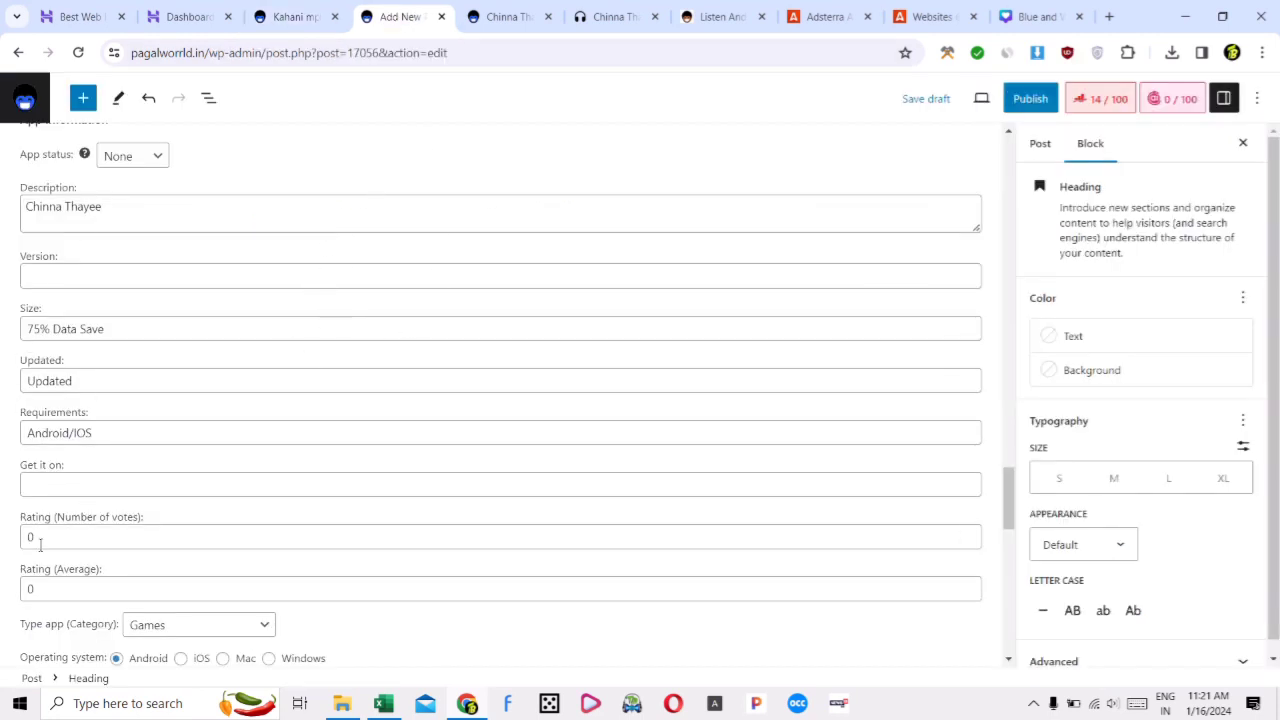
{"action": "left_click_drag", "start_coordinate": [36, 537], "coordinate": [3, 541]}
{"action": "type", "text": "5"}
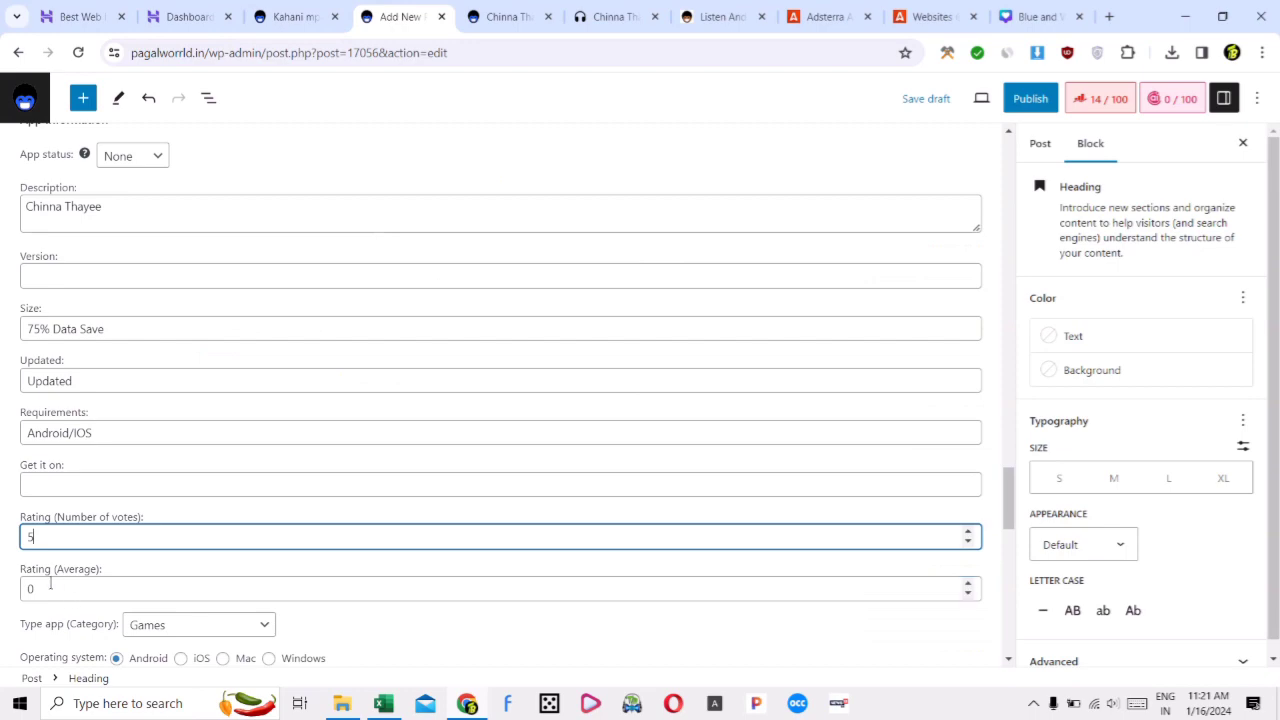
{"action": "key", "text": "Tab"}
{"action": "type", "text": "4.5"}
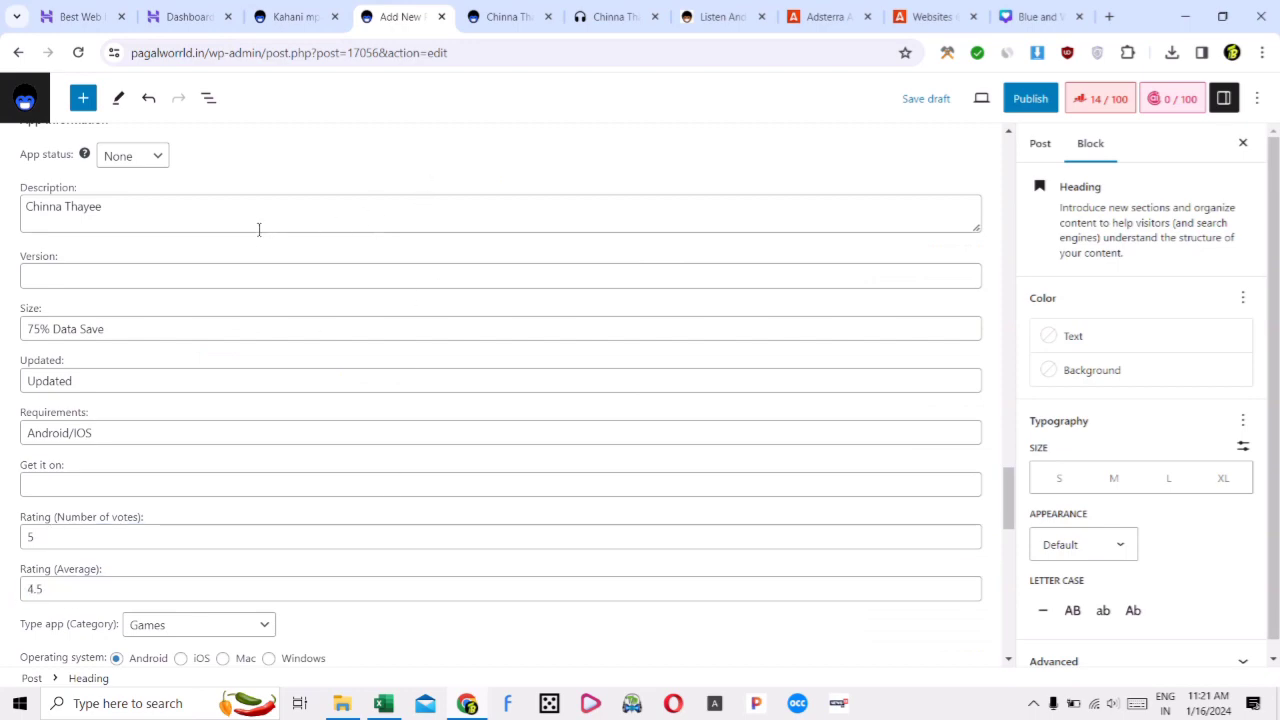
Expand the post's summary settings and save the draft
{"action": "scroll", "coordinate": [540, 325], "scroll_direction": "down", "scroll_amount": 5}
{"action": "scroll", "coordinate": [600, 300], "scroll_direction": "down", "scroll_amount": 5}
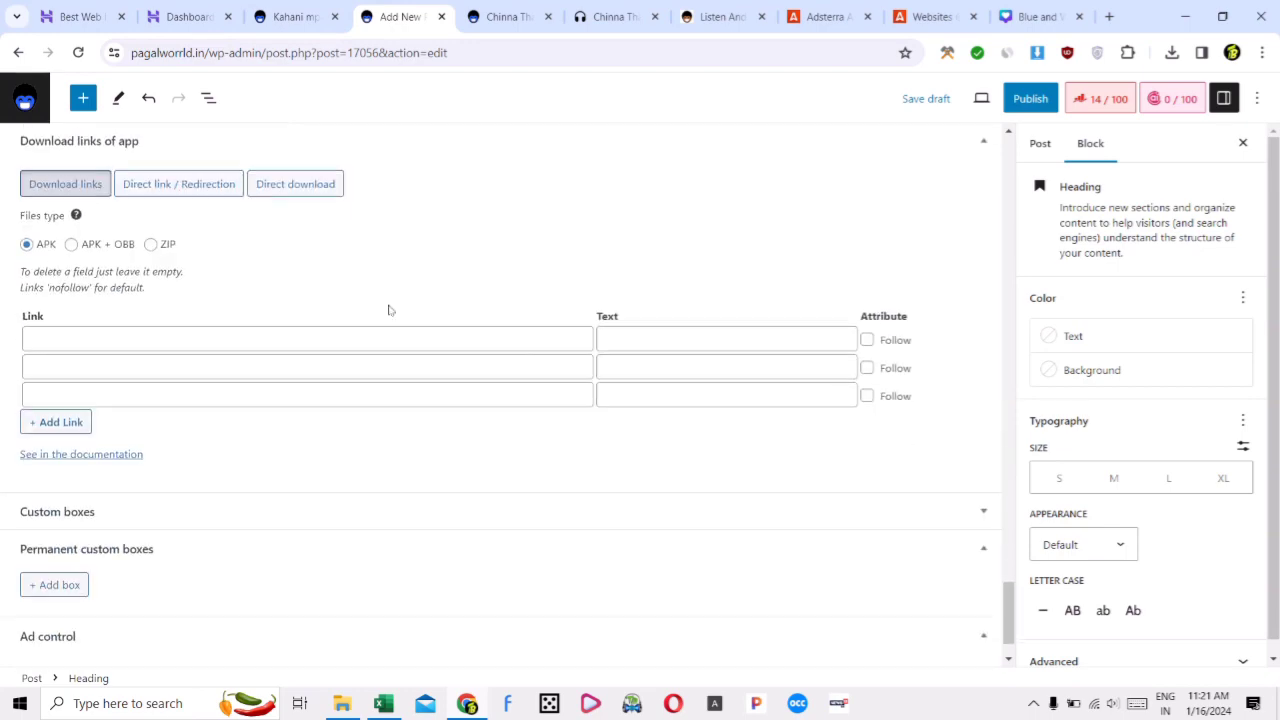
{"action": "scroll", "coordinate": [389, 310], "scroll_direction": "up", "scroll_amount": 20}
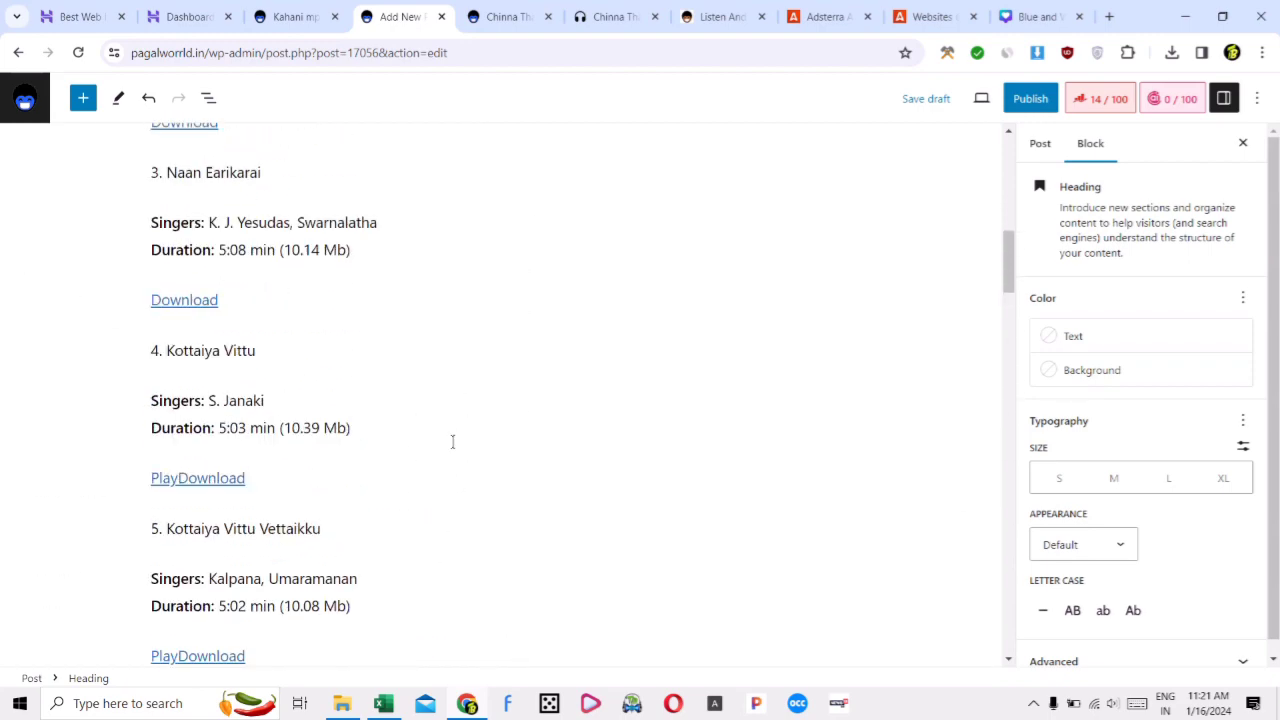
{"action": "scroll", "coordinate": [452, 441], "scroll_direction": "up", "scroll_amount": 10}
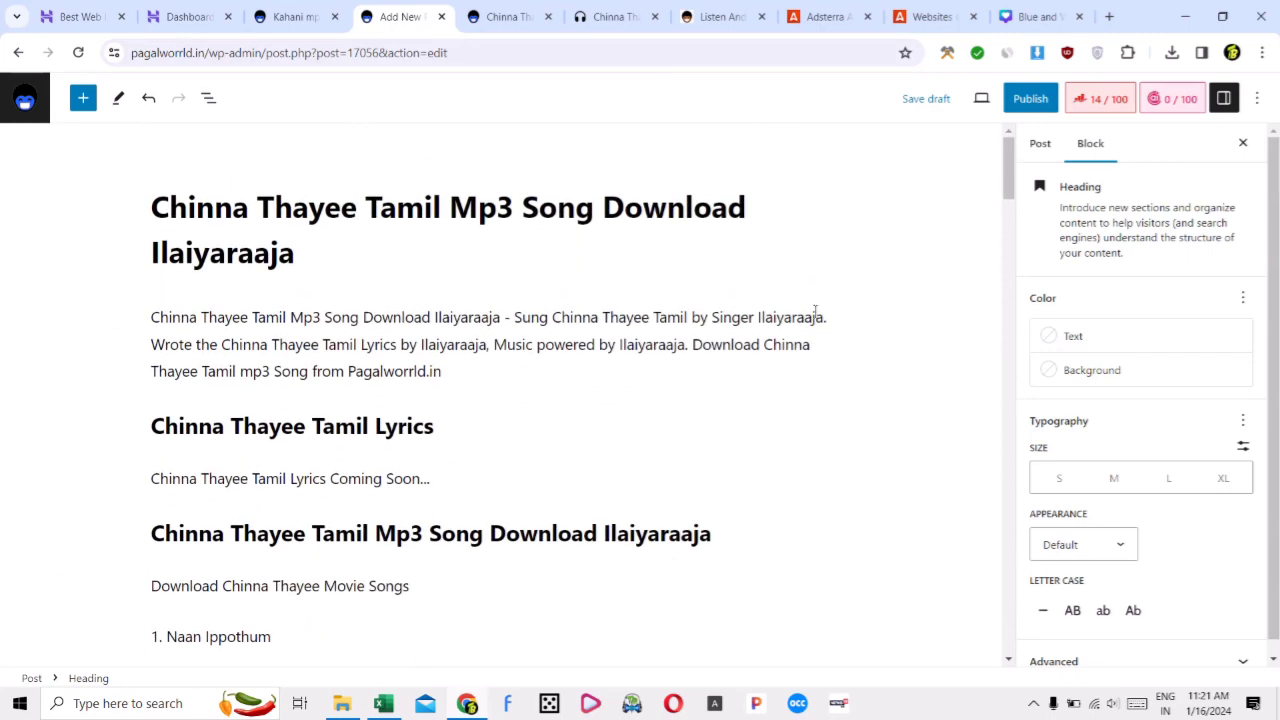
{"action": "left_click", "coordinate": [1039, 142]}
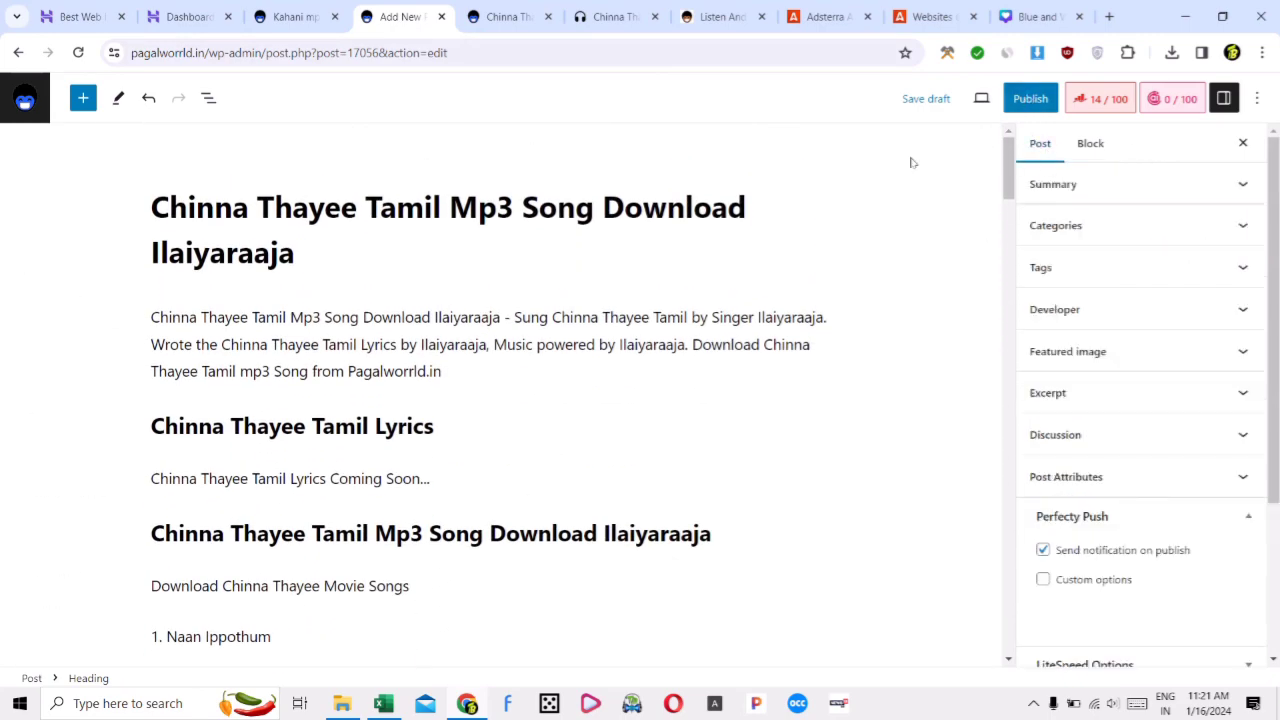
{"action": "left_click", "coordinate": [1074, 181]}
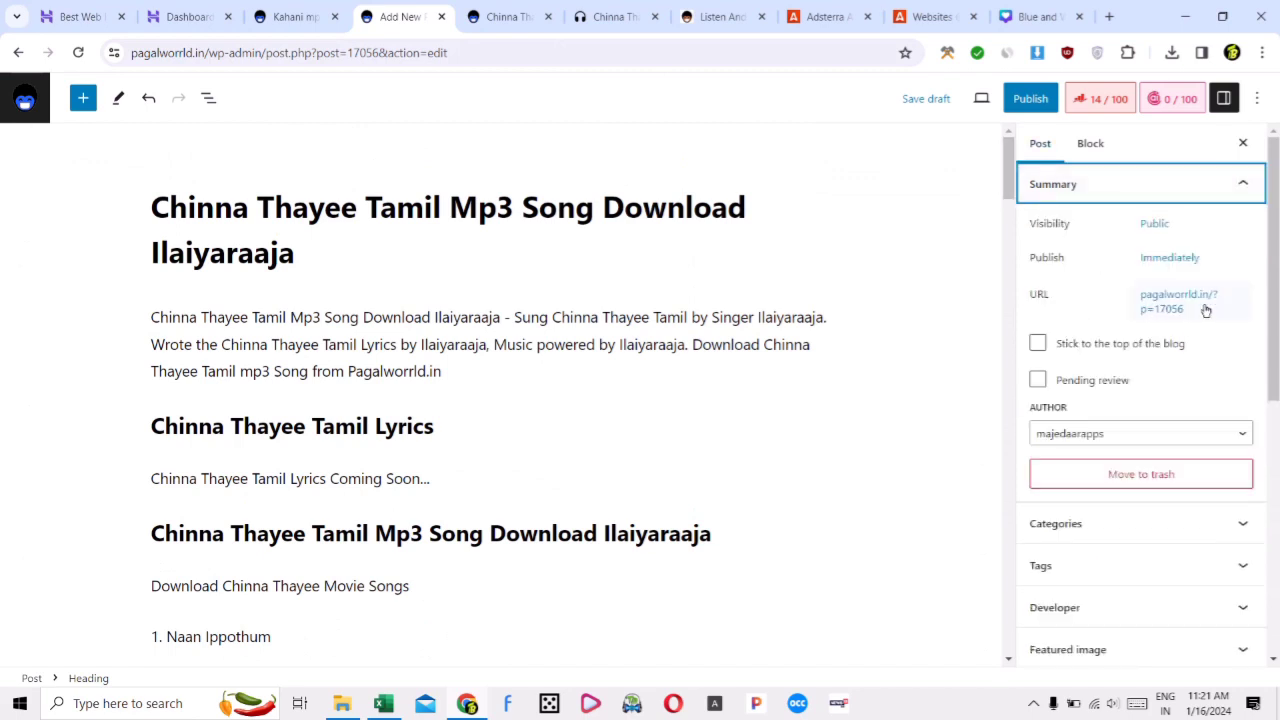
{"action": "left_click", "coordinate": [926, 99]}
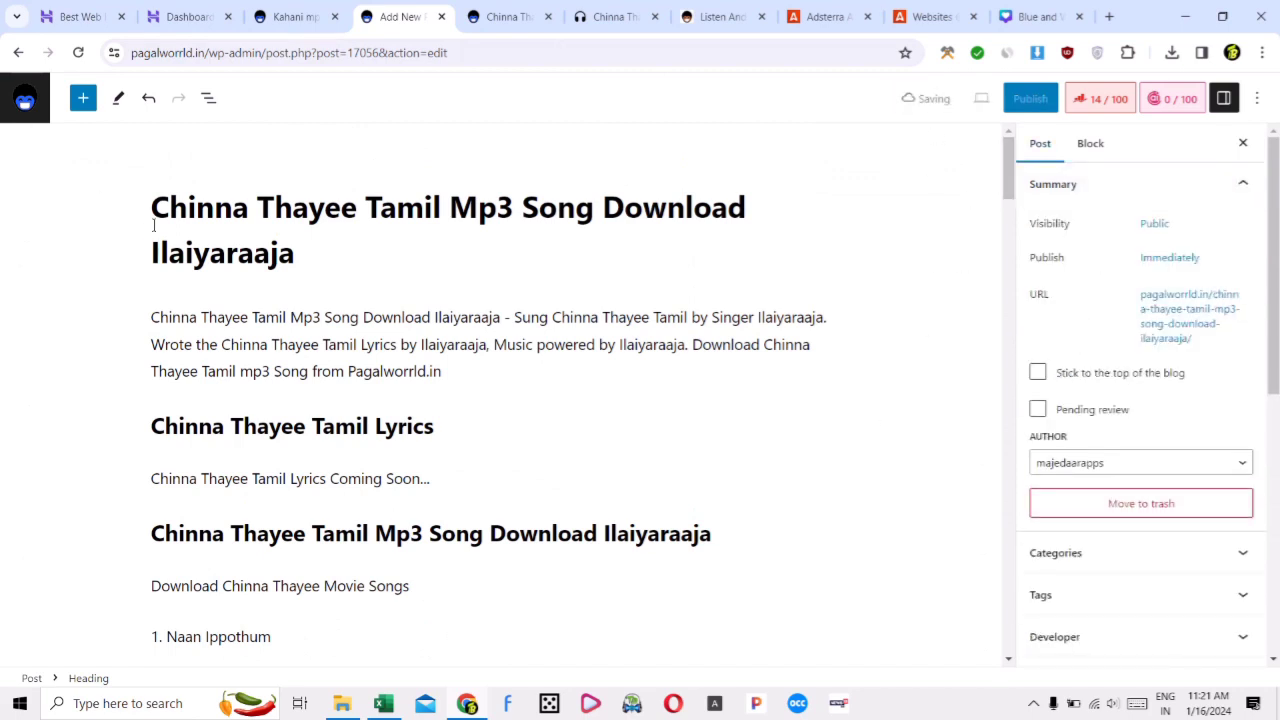
Copy "Chinna Thayee Tamil" from the post title, set it as the permalink, and collapse the summary settings
{"action": "left_click_drag", "start_coordinate": [152, 225], "coordinate": [441, 215]}
{"action": "key", "text": "ctrl+c"}
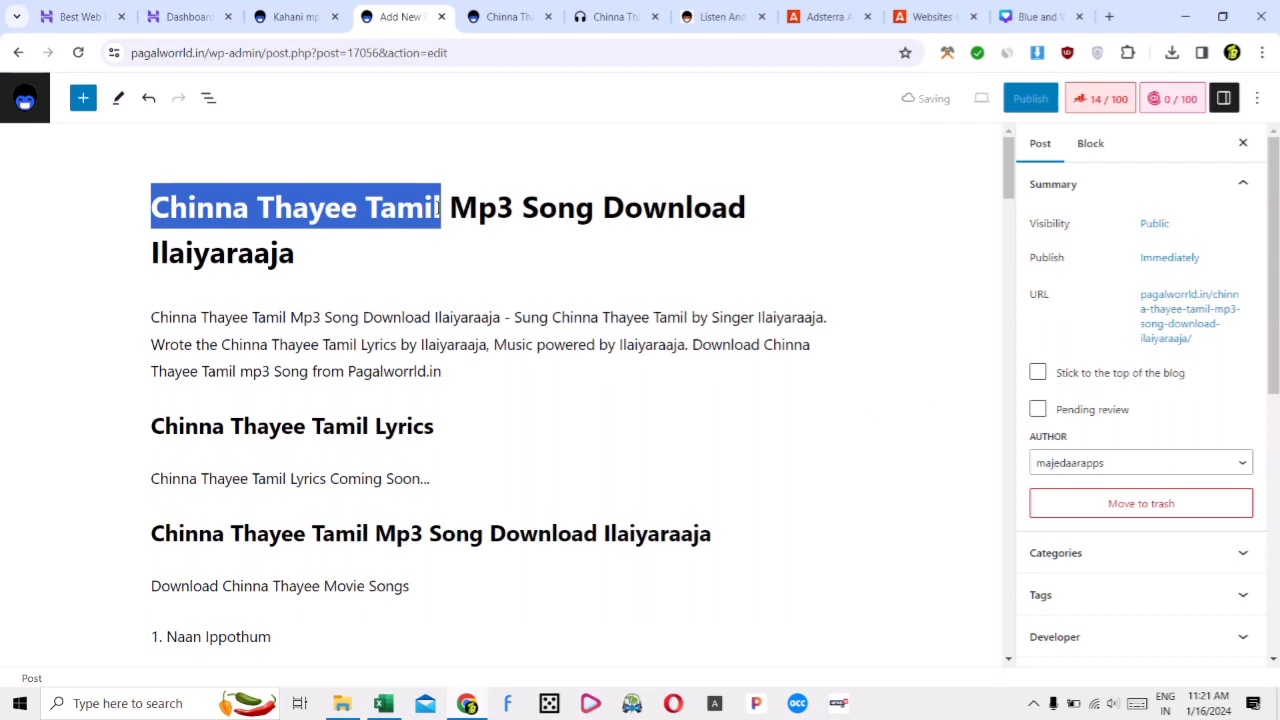
{"action": "left_click", "coordinate": [1185, 316]}
{"action": "left_click", "coordinate": [1076, 441]}
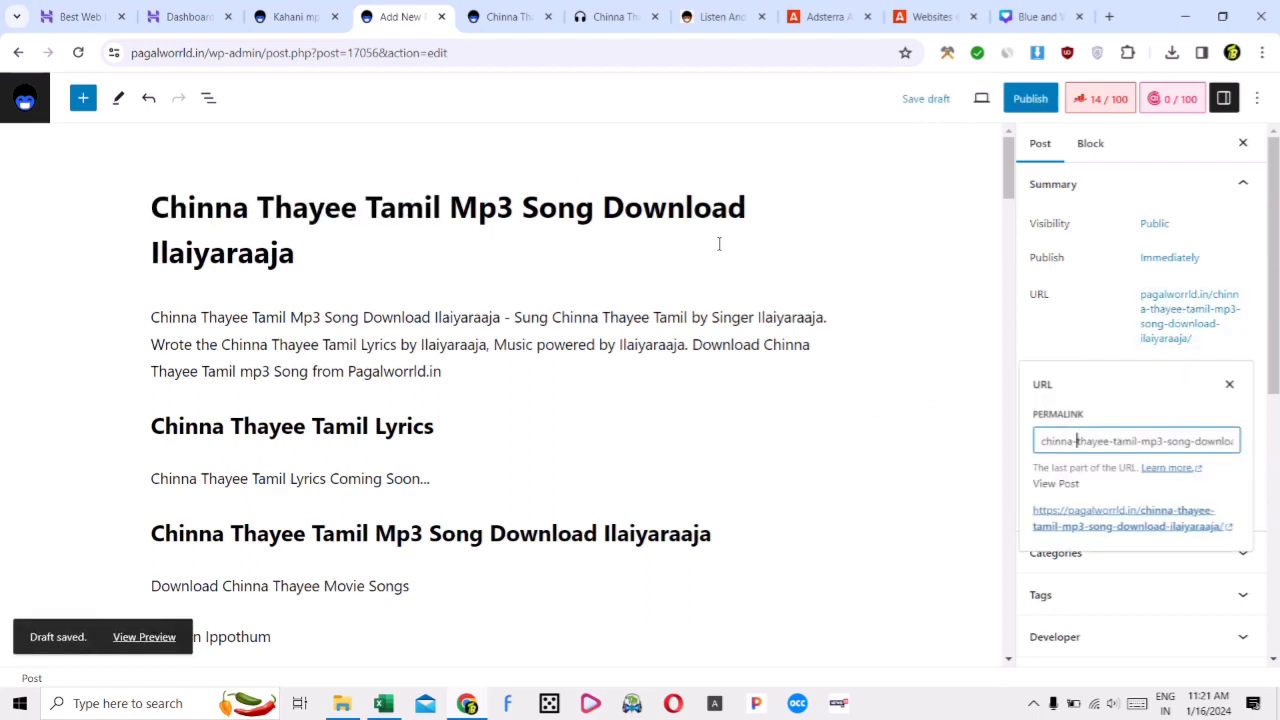
{"action": "key", "text": "ctrl+a"}
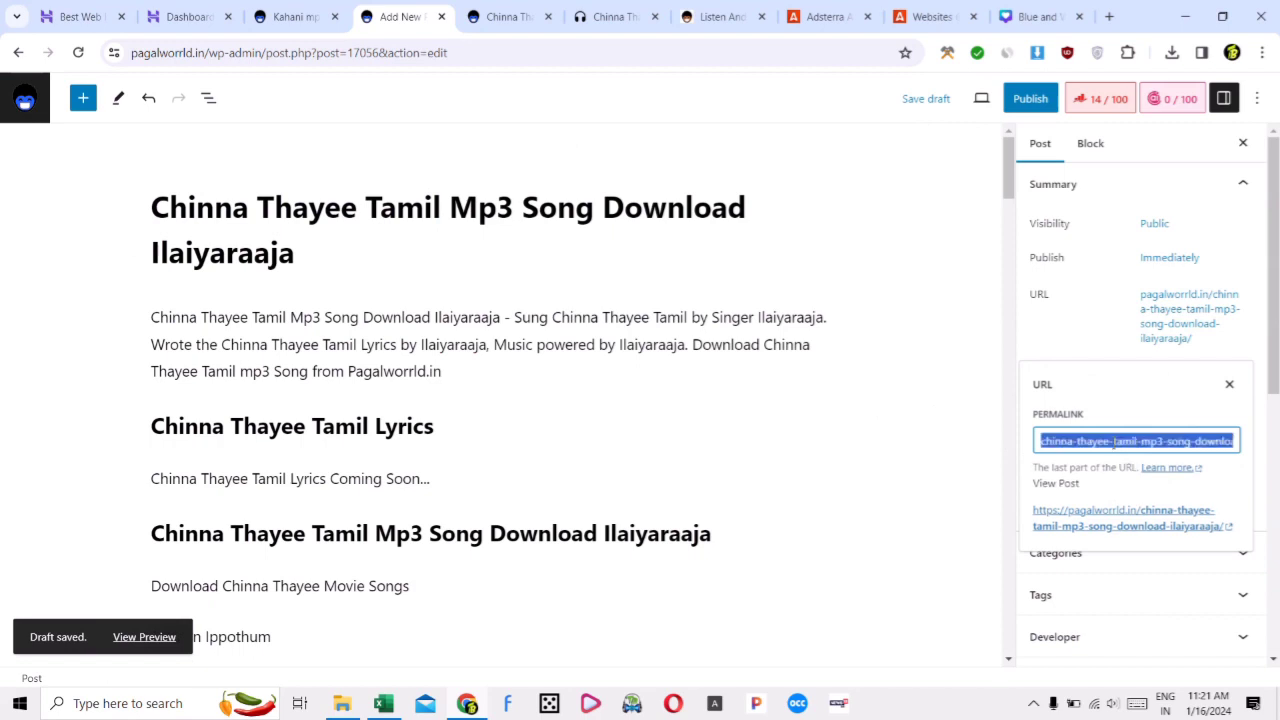
{"action": "key", "text": "ctrl+v"}
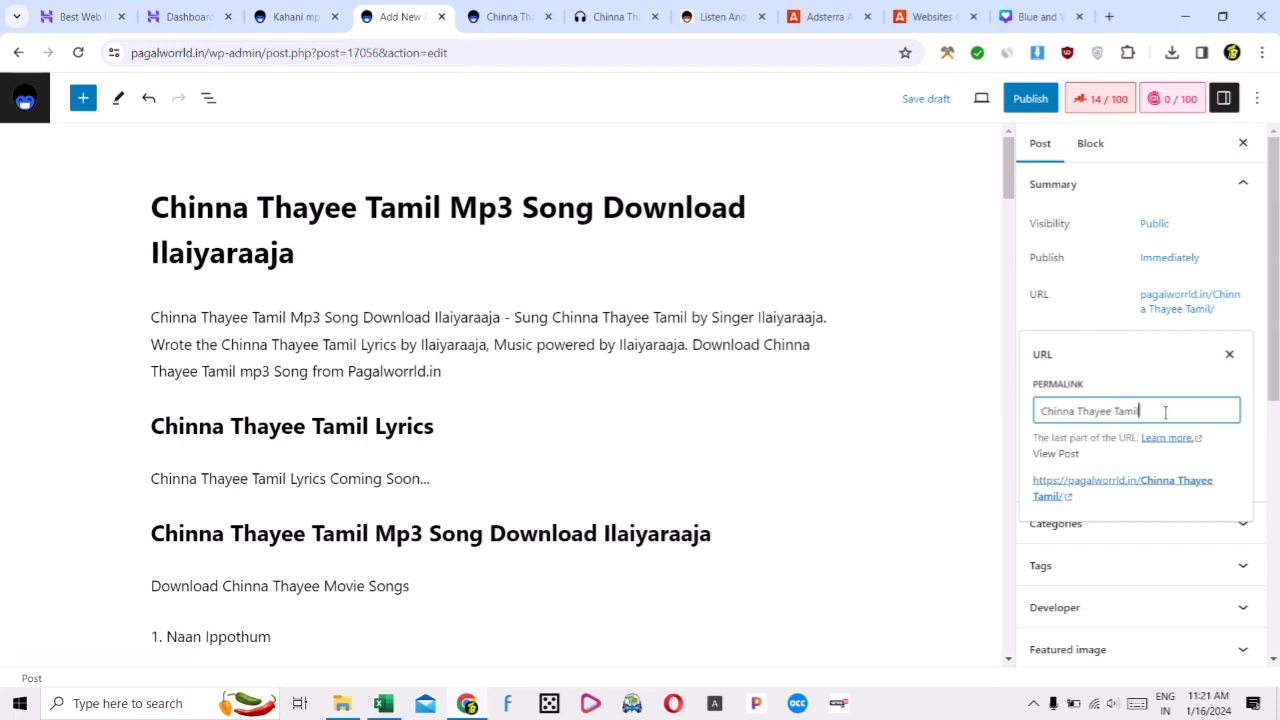
{"action": "left_click", "coordinate": [1100, 267]}
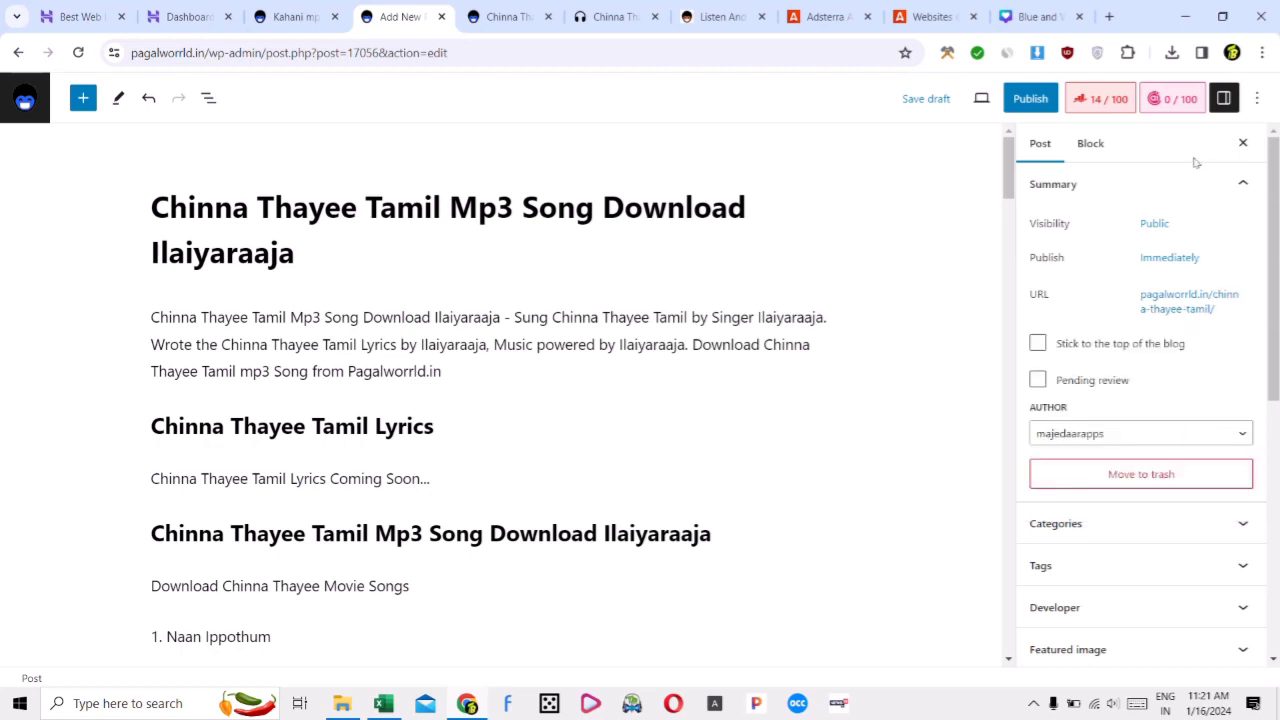
{"action": "left_click", "coordinate": [1192, 177]}
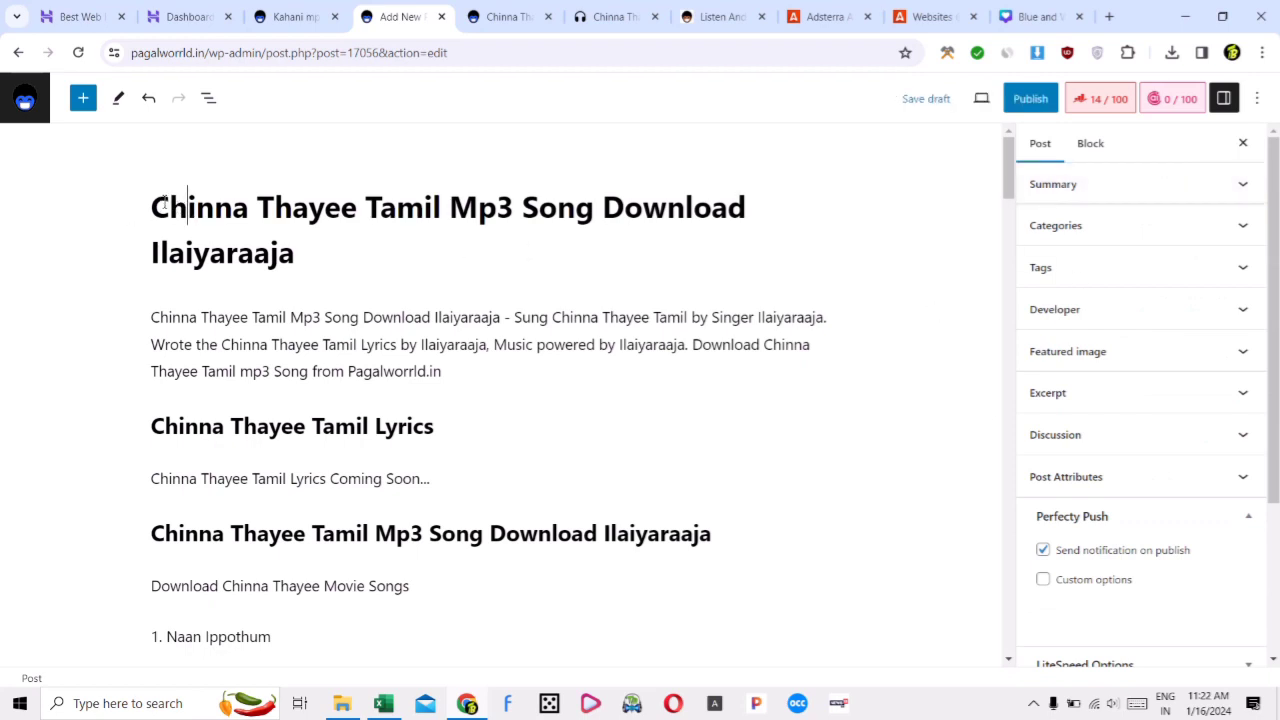
Assign the post to the Mp3 Songs category and expand the featured image settings
{"action": "left_click_drag", "start_coordinate": [169, 205], "coordinate": [433, 206]}
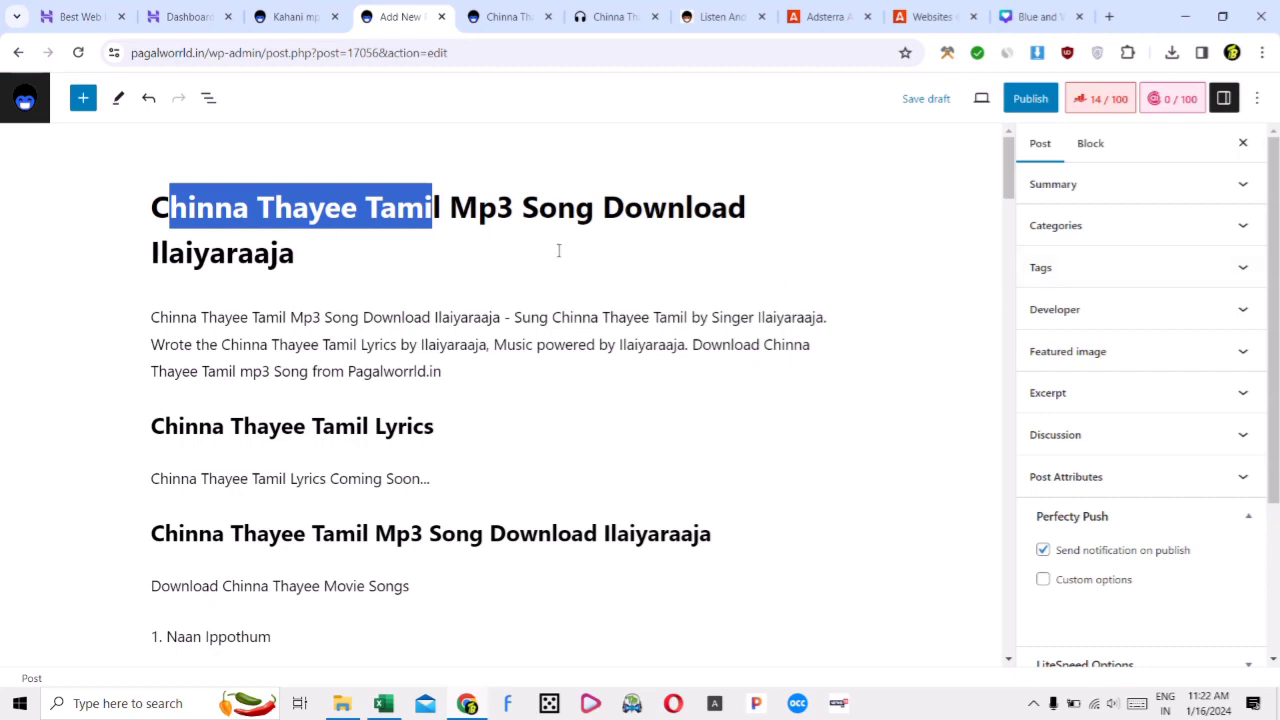
{"action": "left_click", "coordinate": [1128, 184]}
{"action": "left_click", "coordinate": [1126, 184]}
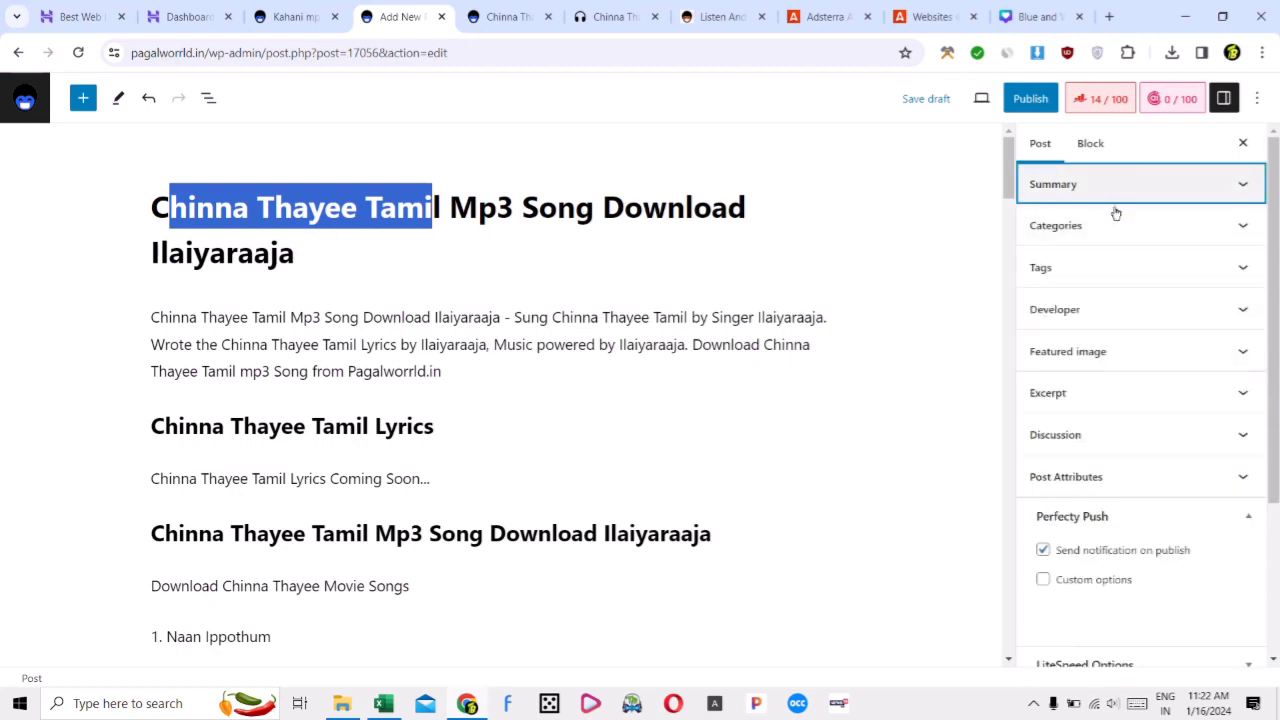
{"action": "left_click", "coordinate": [1111, 226]}
{"action": "left_click", "coordinate": [1038, 259]}
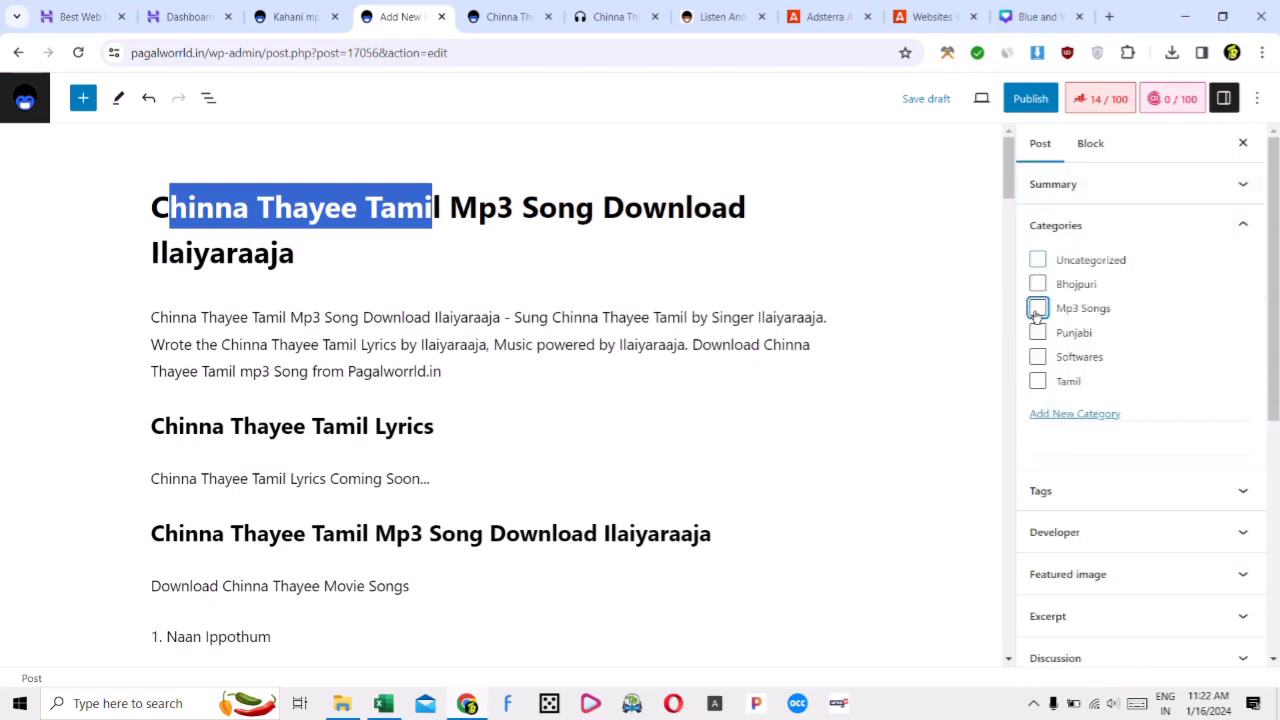
{"action": "left_click", "coordinate": [1037, 312]}
{"action": "left_click", "coordinate": [1155, 228]}
{"action": "left_click", "coordinate": [1143, 353]}
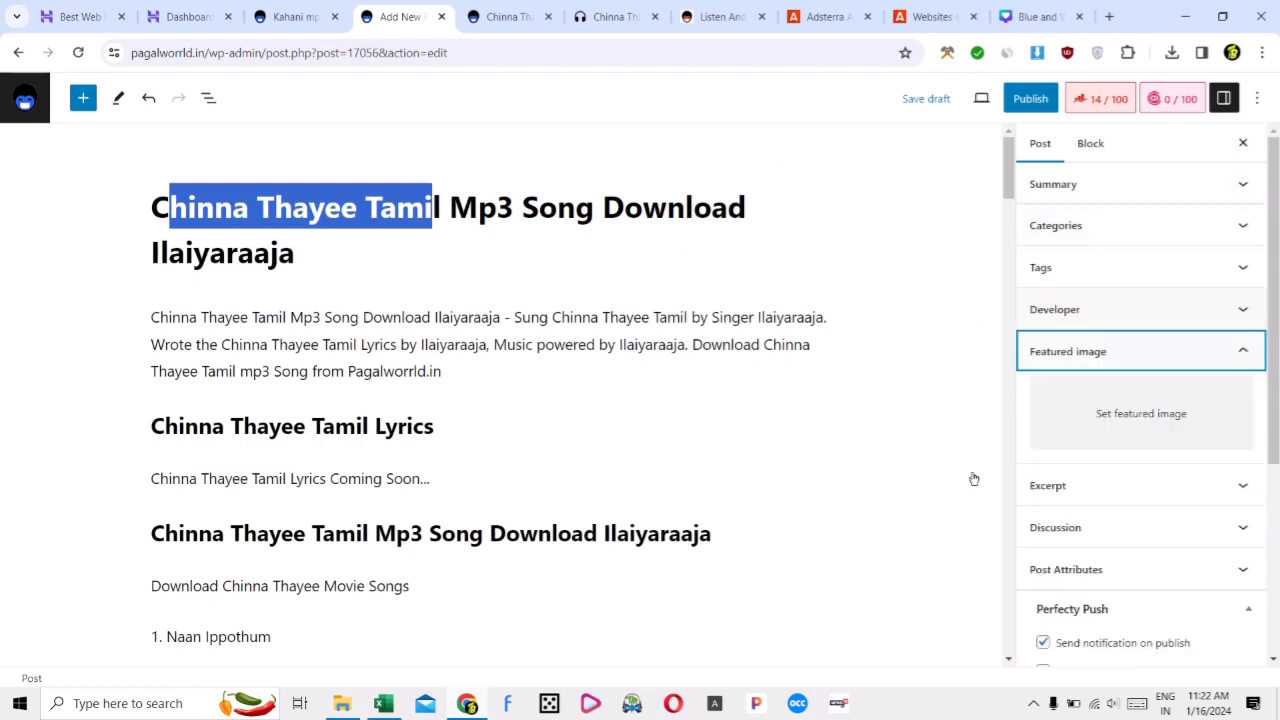
Copy "Chinna Thayee Tamil" from the post title and search Google for it in a new browser tab
{"action": "left_click_drag", "start_coordinate": [152, 208], "coordinate": [441, 205]}
{"action": "key", "text": "ctrl+c"}
{"action": "left_click", "coordinate": [614, 12]}
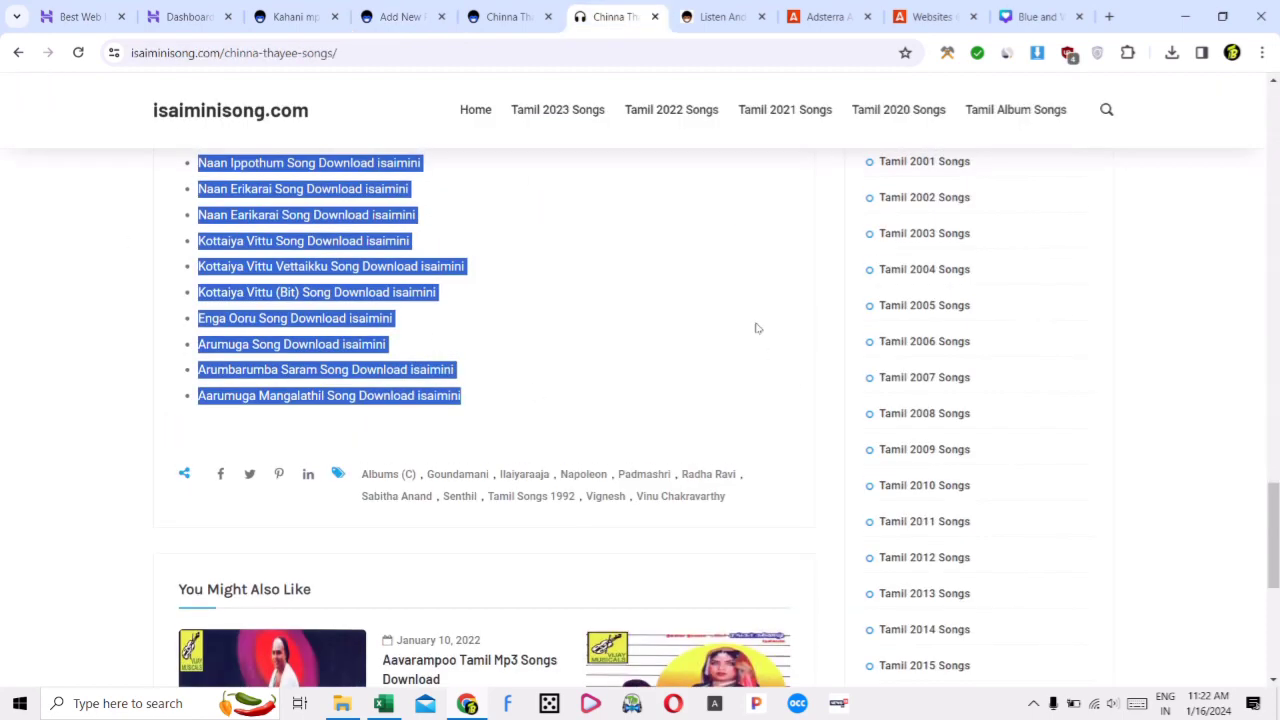
{"action": "scroll", "coordinate": [770, 400], "scroll_direction": "up", "scroll_amount": 15}
{"action": "scroll", "coordinate": [740, 375], "scroll_direction": "up", "scroll_amount": 10}
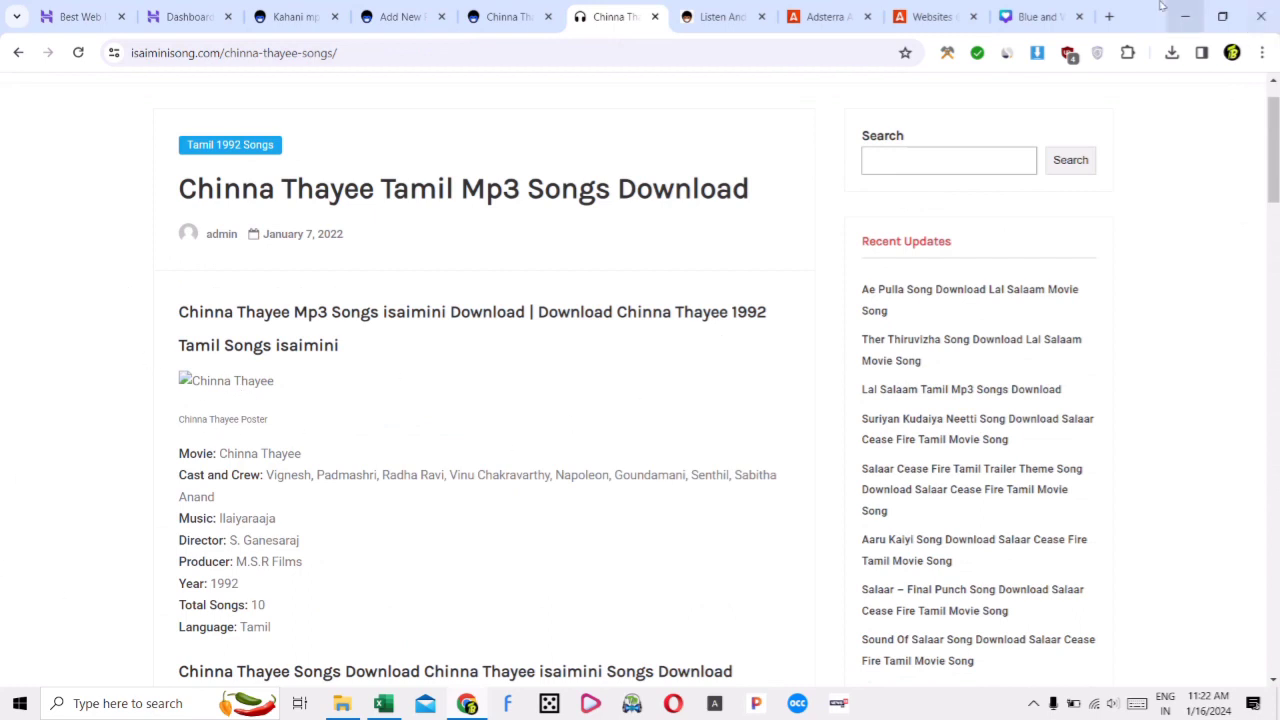
{"action": "left_click", "coordinate": [1109, 16]}
{"action": "left_click", "coordinate": [571, 49]}
{"action": "key", "text": "ctrl+v"}
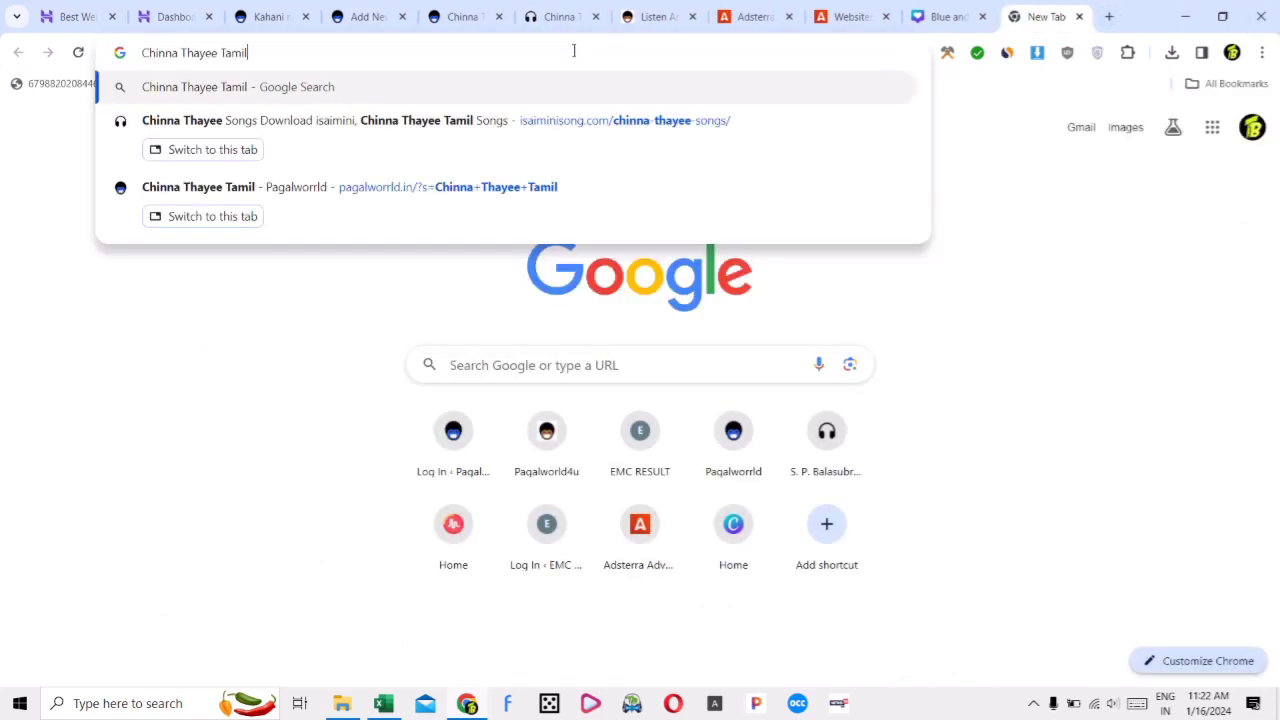
{"action": "key", "text": "Return"}
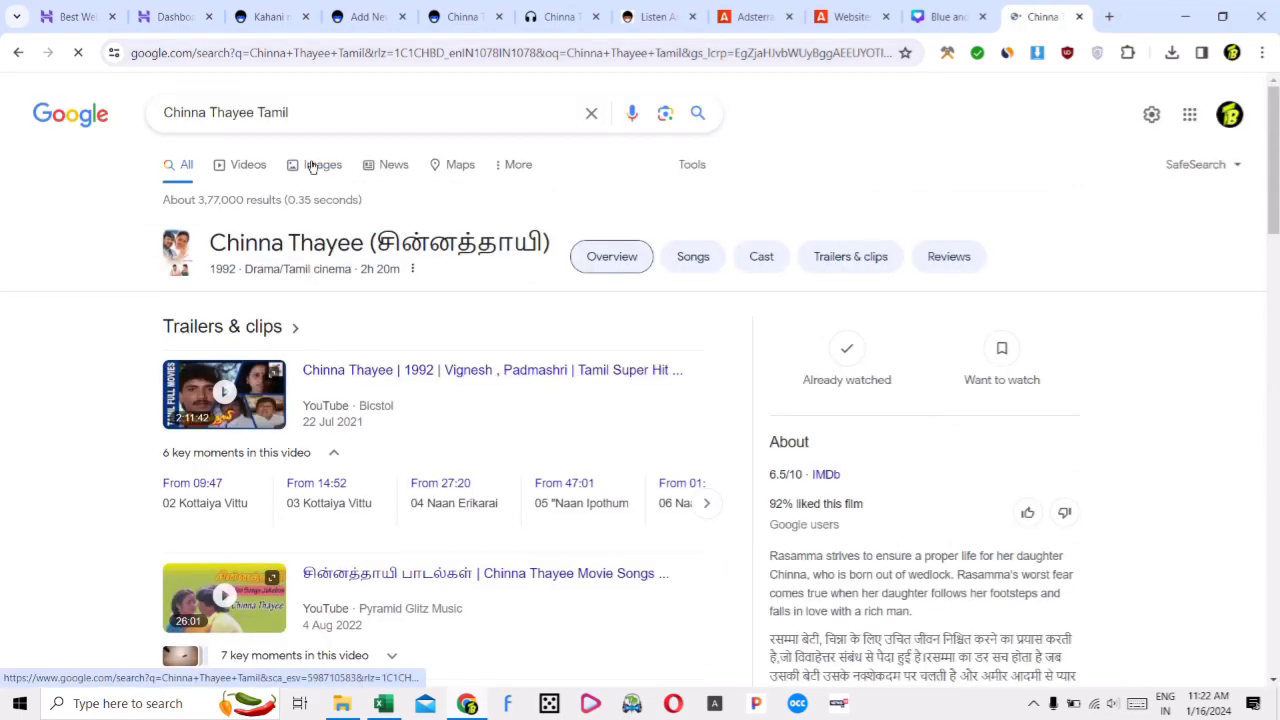
Find the JioSaavn poster in the image results for Chinna Thayee Tamil and save it as a JPG named "Chinna Thayee Tamil"
{"action": "left_click", "coordinate": [310, 166]}
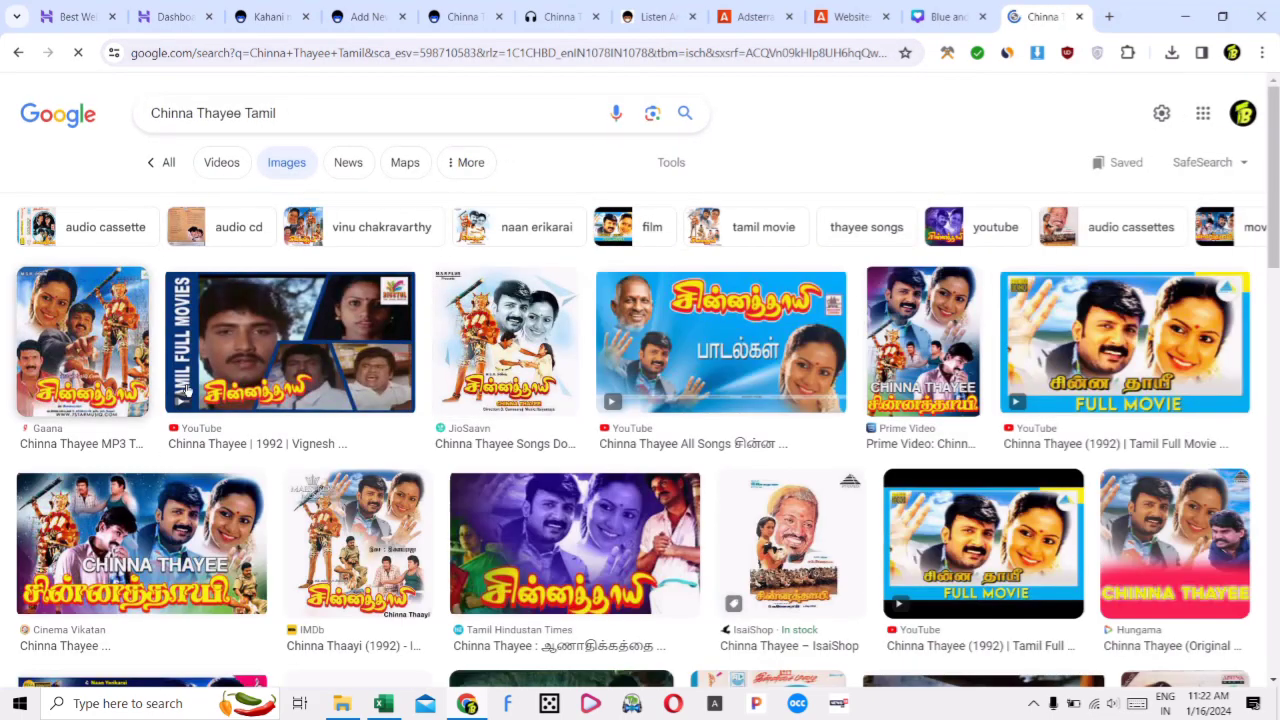
{"action": "left_click", "coordinate": [85, 318]}
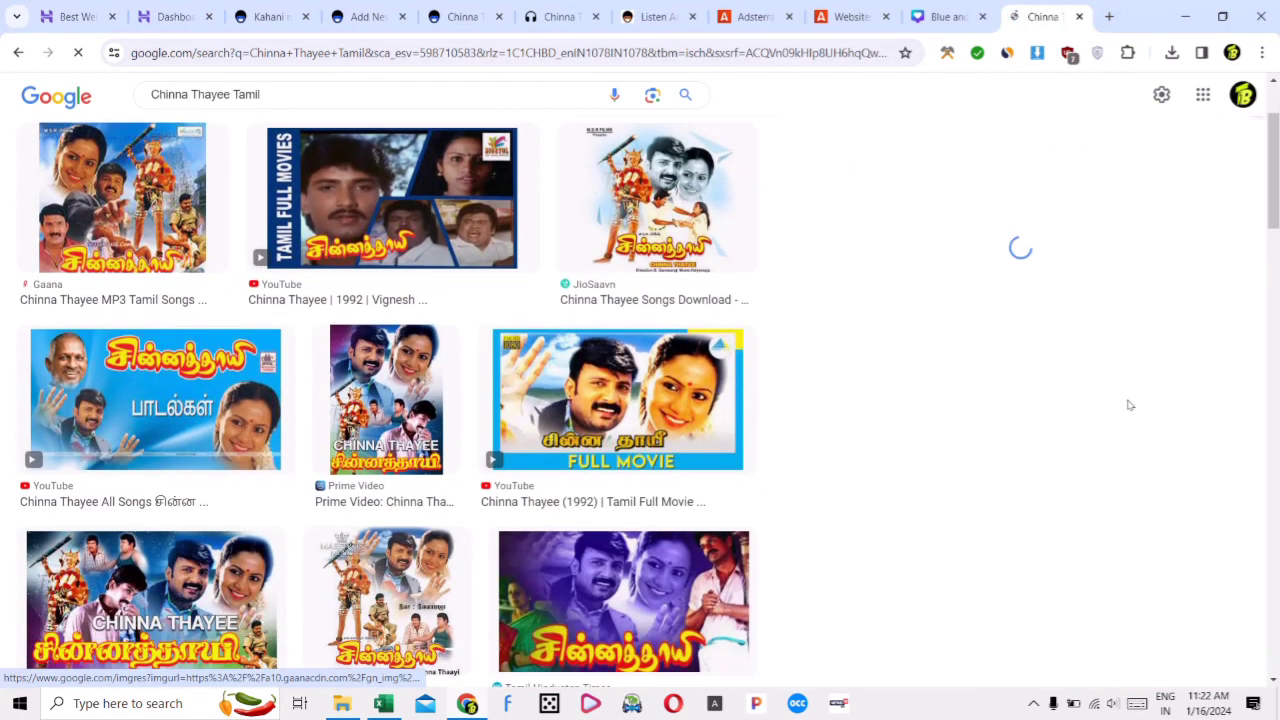
{"action": "right_click", "coordinate": [1004, 232]}
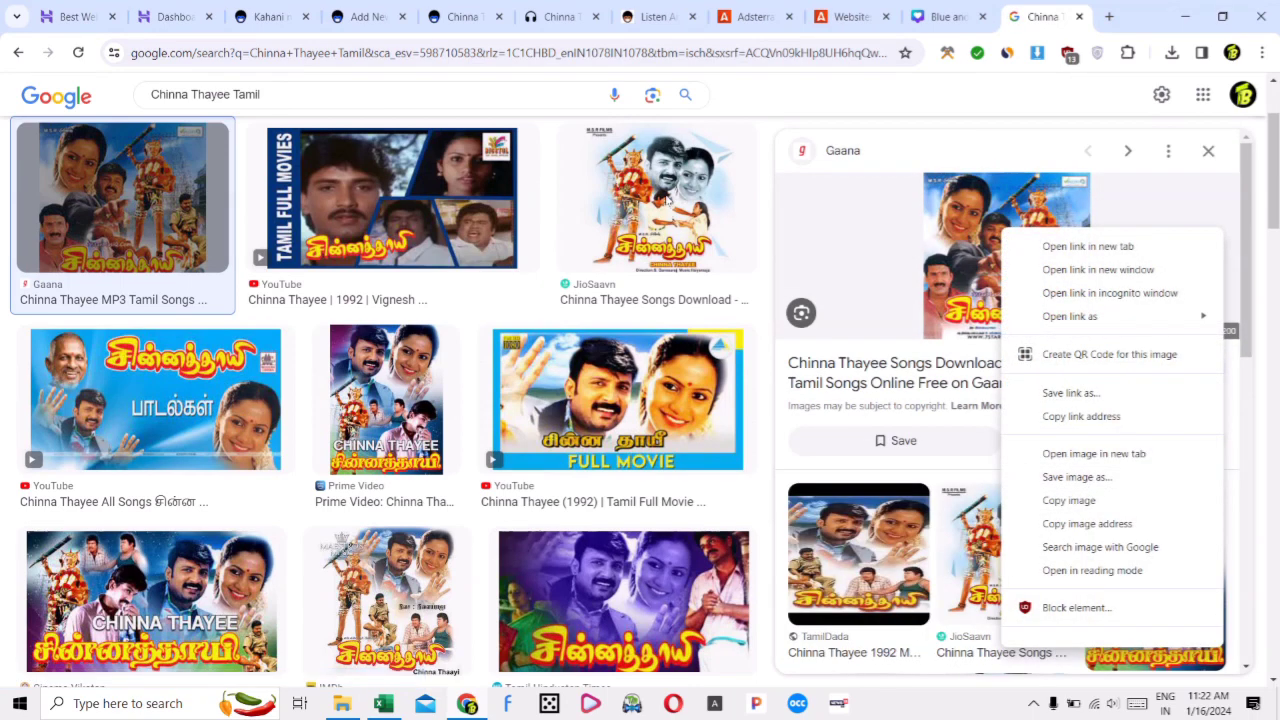
{"action": "left_click", "coordinate": [668, 200]}
{"action": "right_click", "coordinate": [1012, 303]}
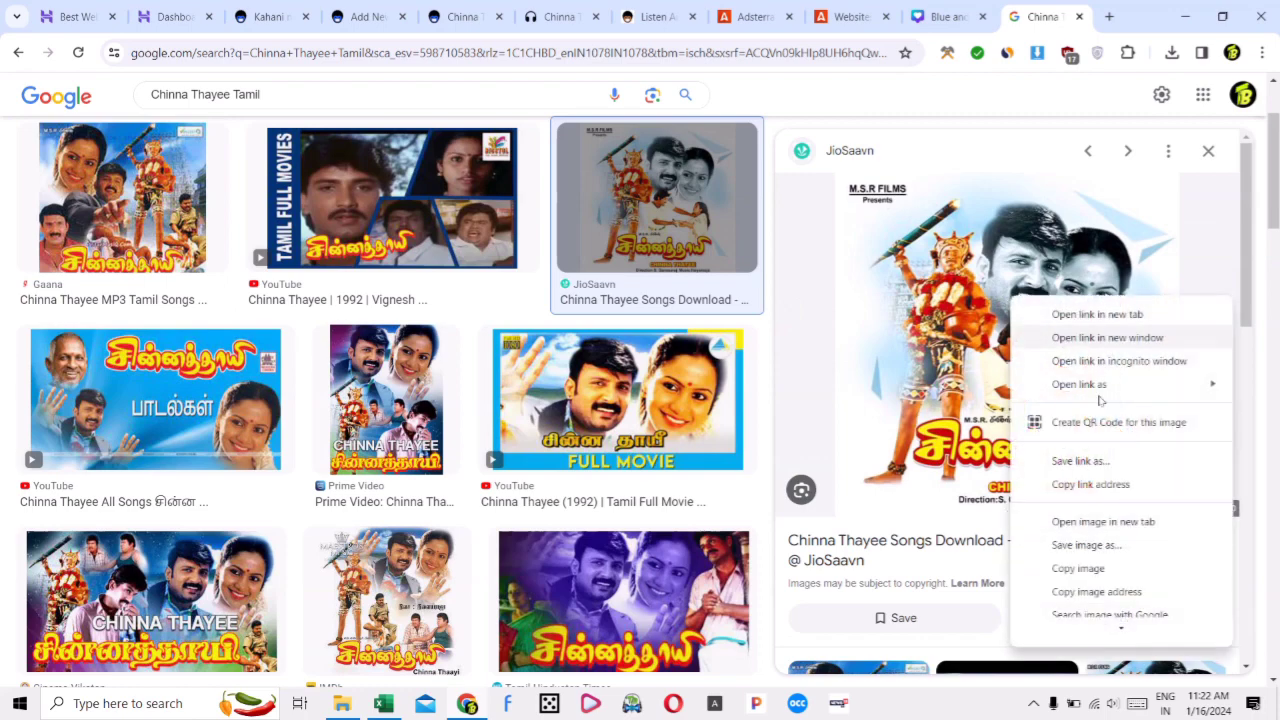
{"action": "left_click", "coordinate": [1102, 545]}
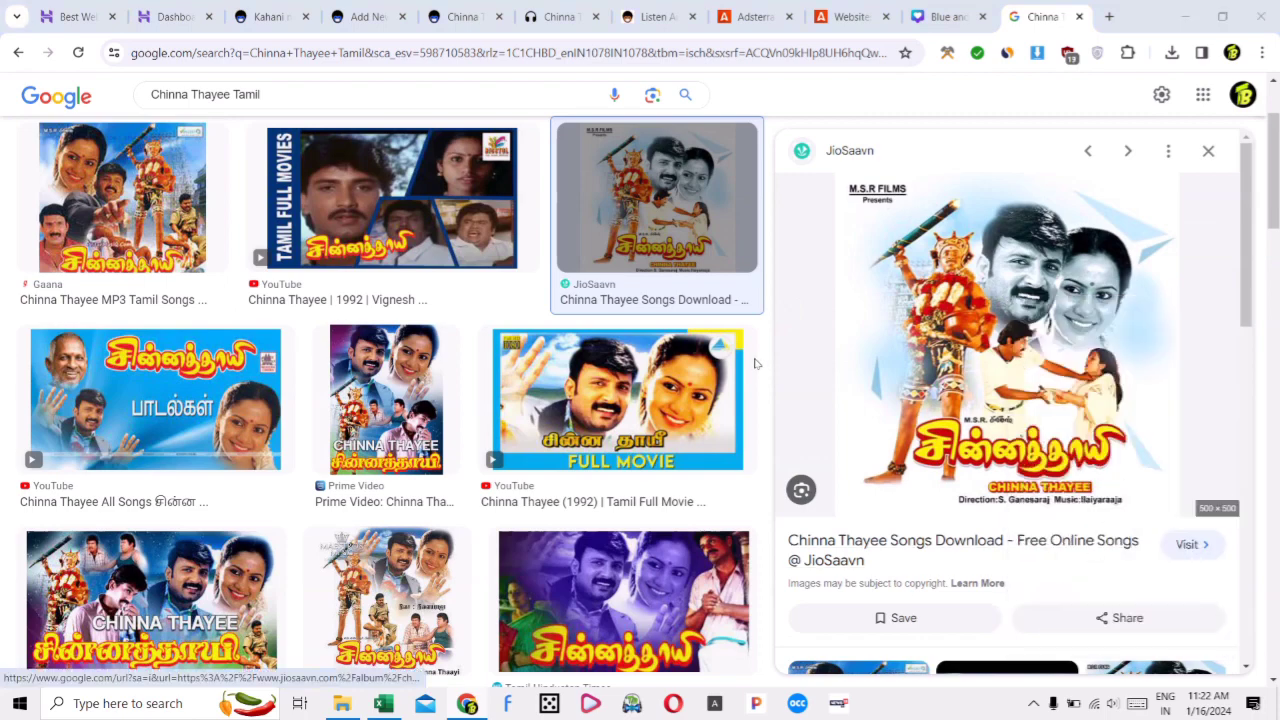
{"action": "key", "text": "ctrl+v"}
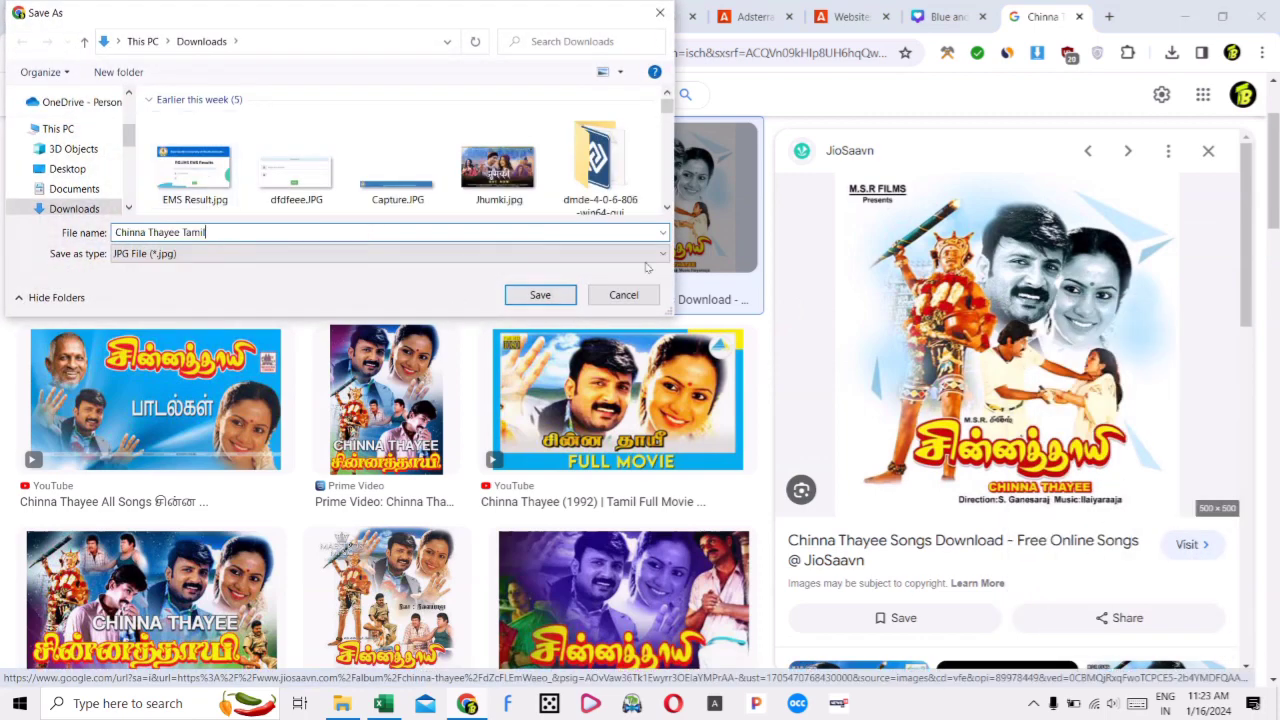
{"action": "left_click", "coordinate": [540, 296]}
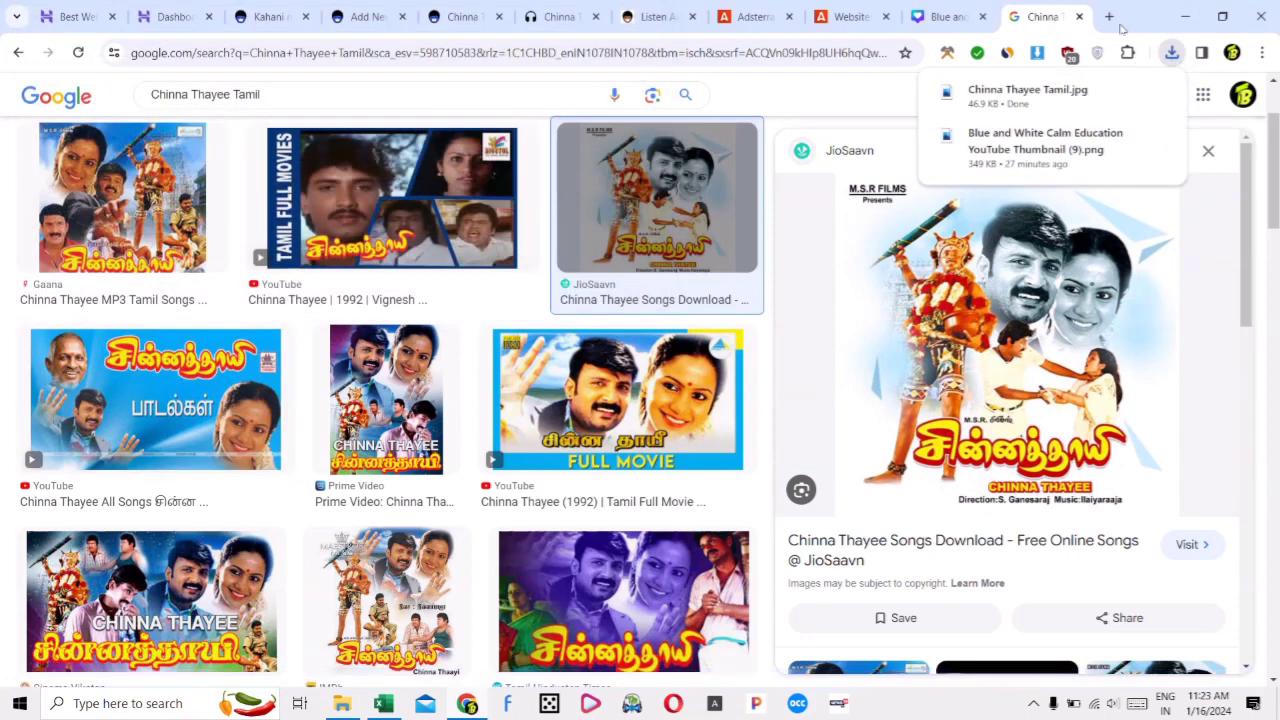
Open squoosh.app/editor in a new browser tab and load the downloaded Chinna Thayee Tamil.jpg into it
{"action": "left_click", "coordinate": [1110, 17]}
{"action": "left_click", "coordinate": [470, 56]}
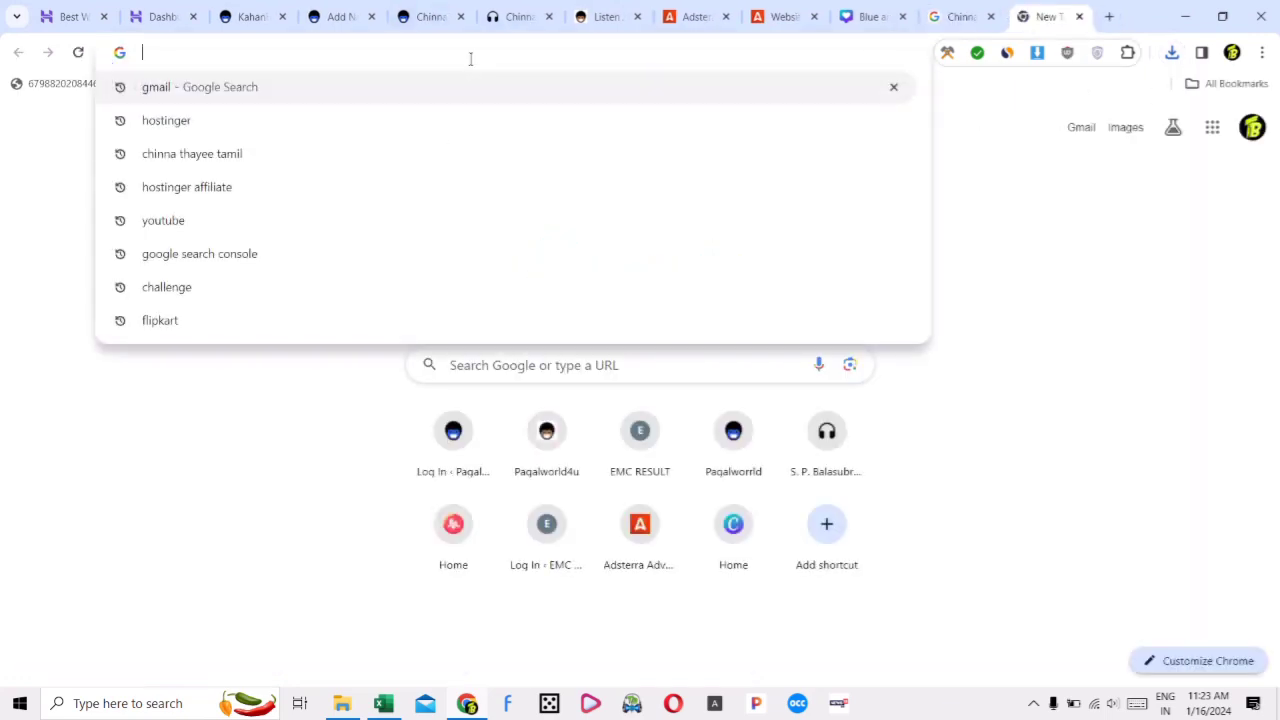
{"action": "type", "text": "sq"}
{"action": "key", "text": "Return"}
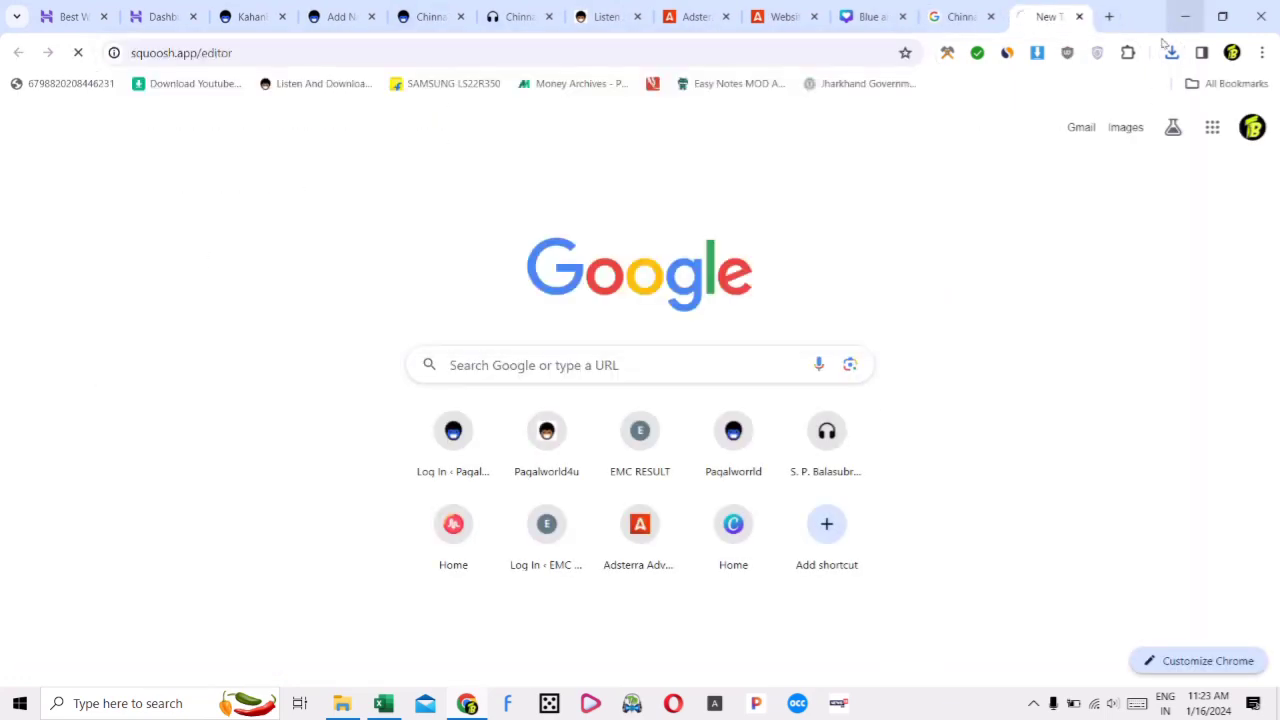
{"action": "left_click", "coordinate": [1172, 52]}
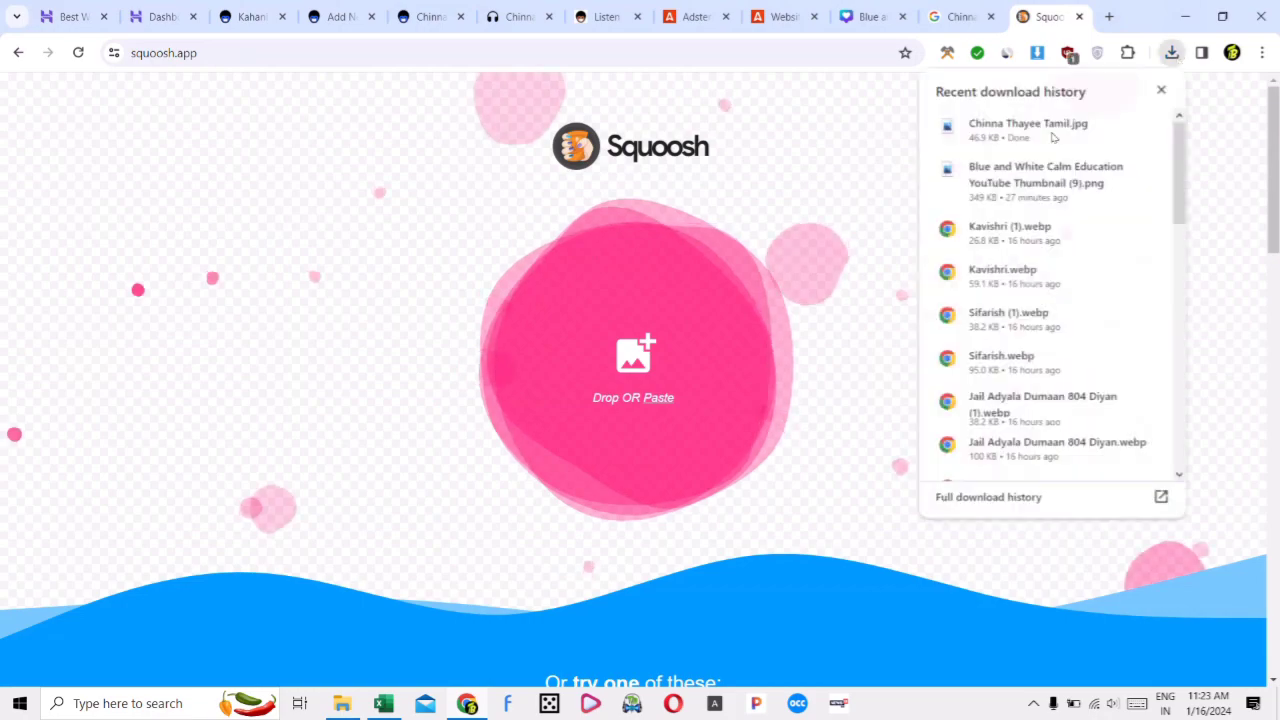
{"action": "left_click_drag", "start_coordinate": [1010, 143], "coordinate": [640, 360]}
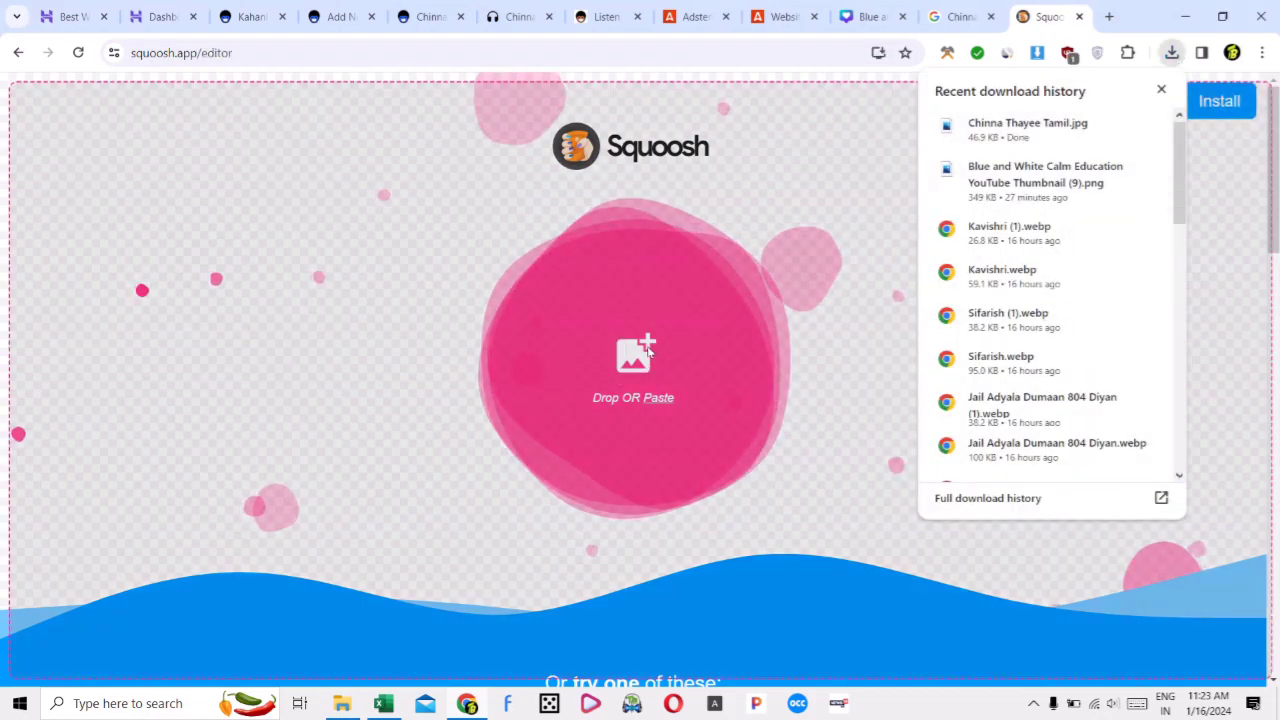
Compress the poster as WebP at quality 12.2 and download the result
{"action": "left_click", "coordinate": [1244, 510]}
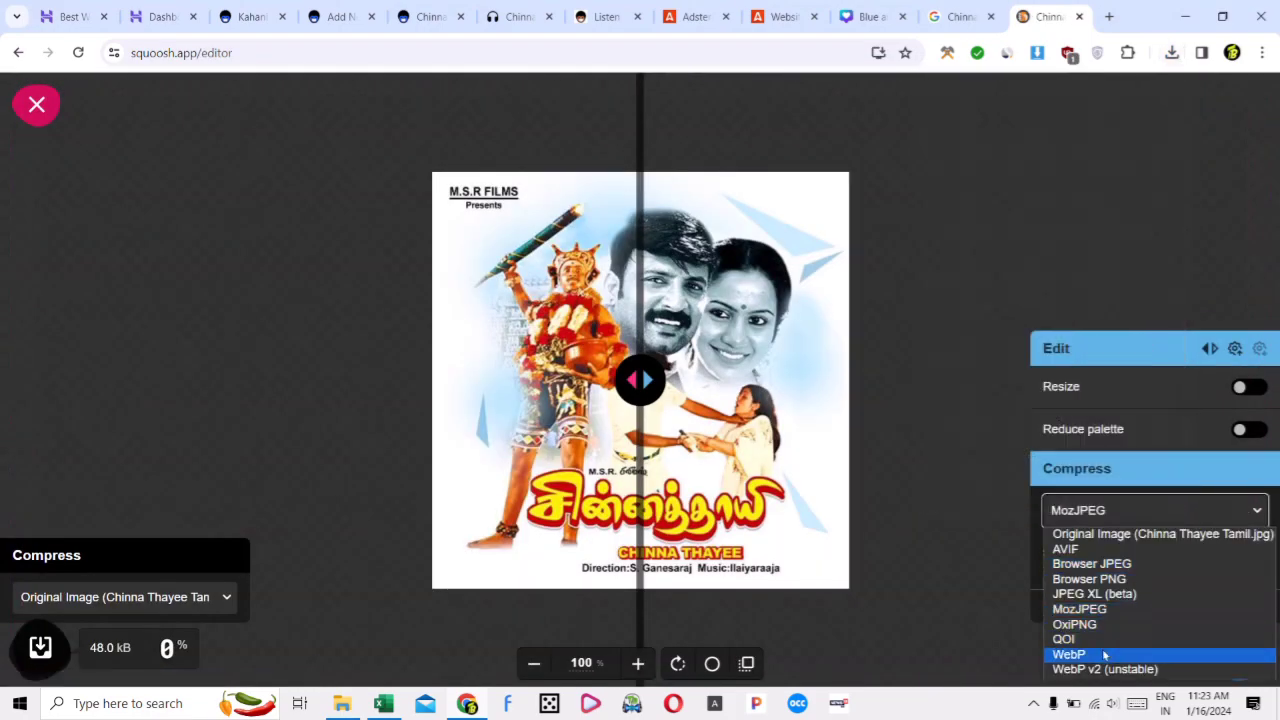
{"action": "left_click", "coordinate": [1103, 652]}
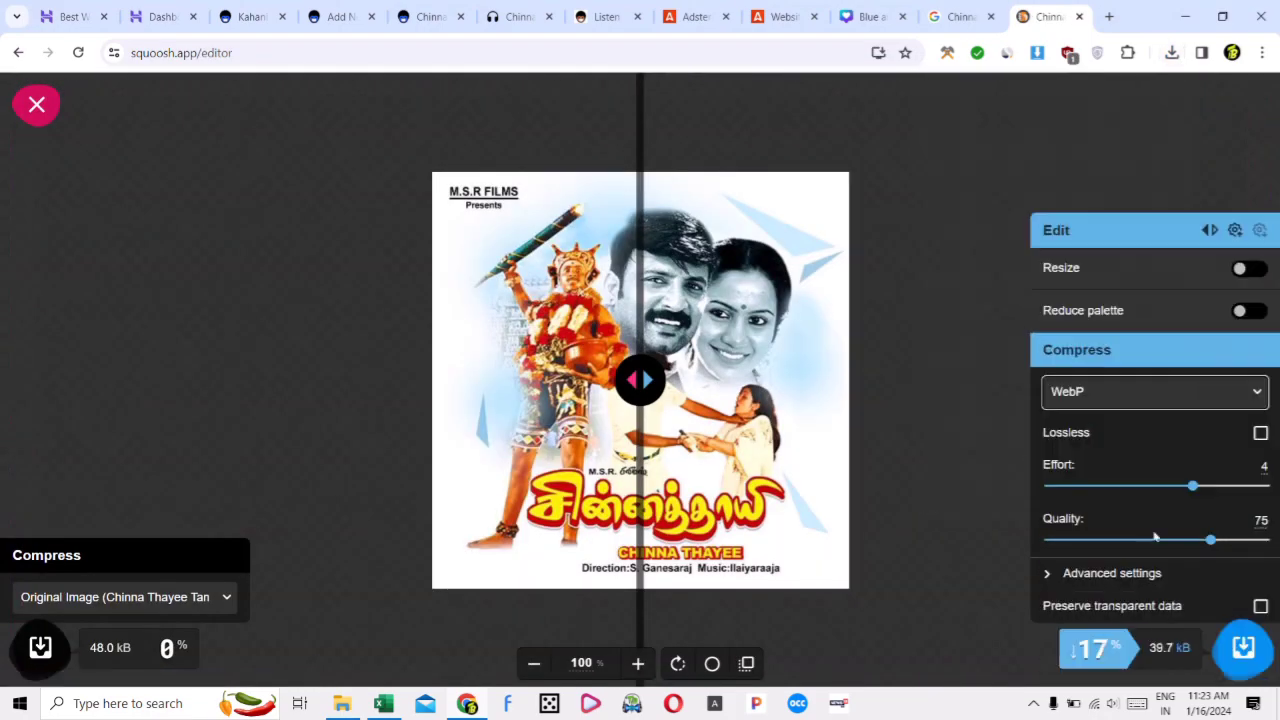
{"action": "left_click", "coordinate": [1076, 539]}
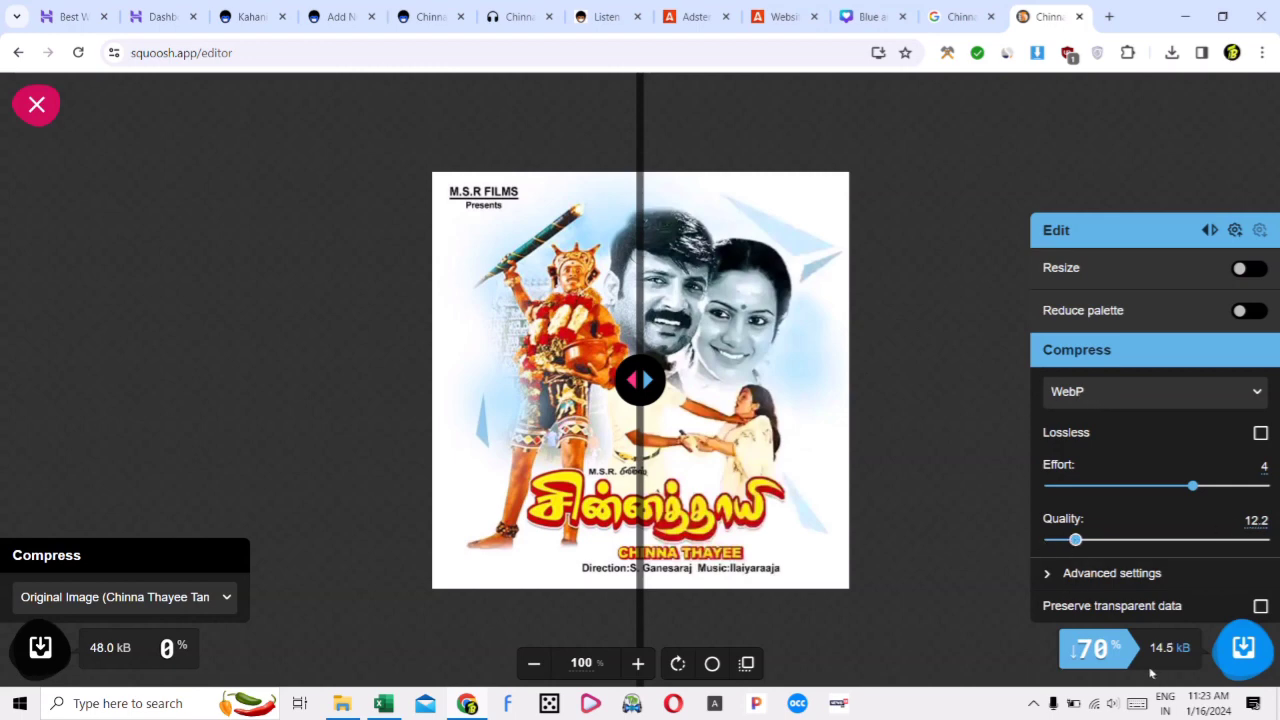
{"action": "left_click", "coordinate": [1243, 648]}
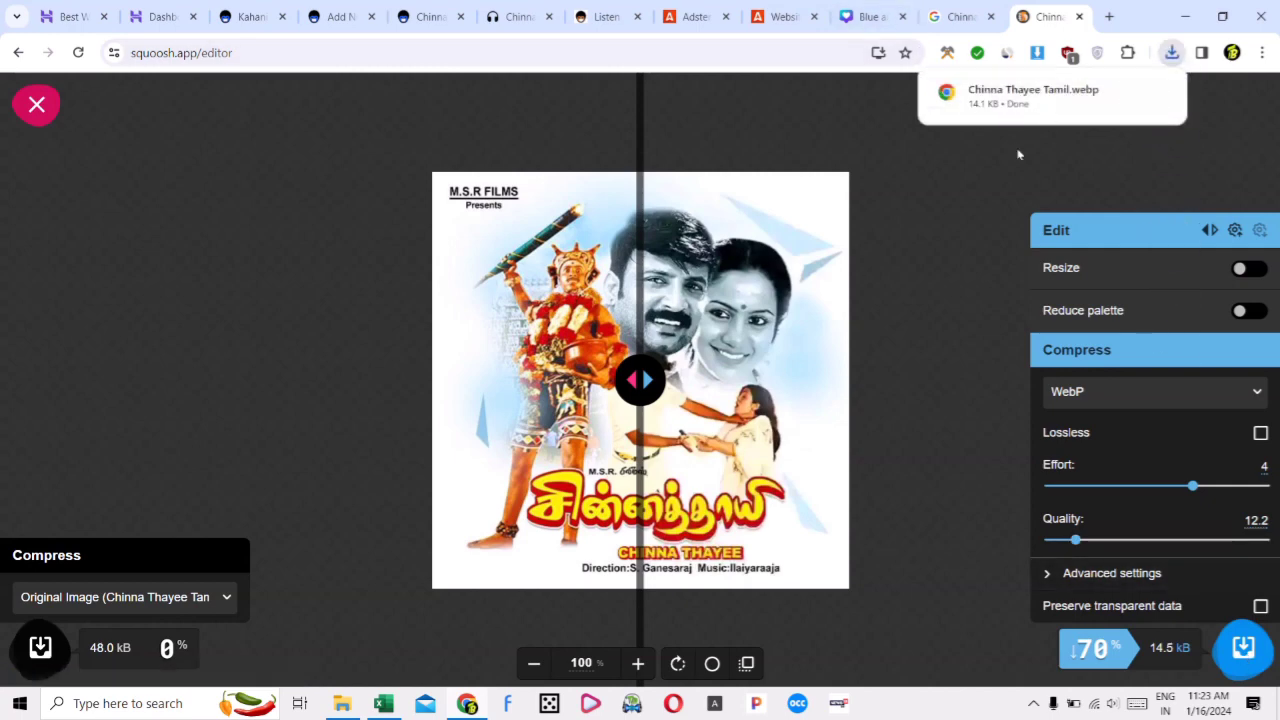
Return to the WordPress draft and set the downloaded Chinna Thayee Tamil.webp as its featured image
{"action": "left_click", "coordinate": [445, 16]}
{"action": "left_click", "coordinate": [340, 16]}
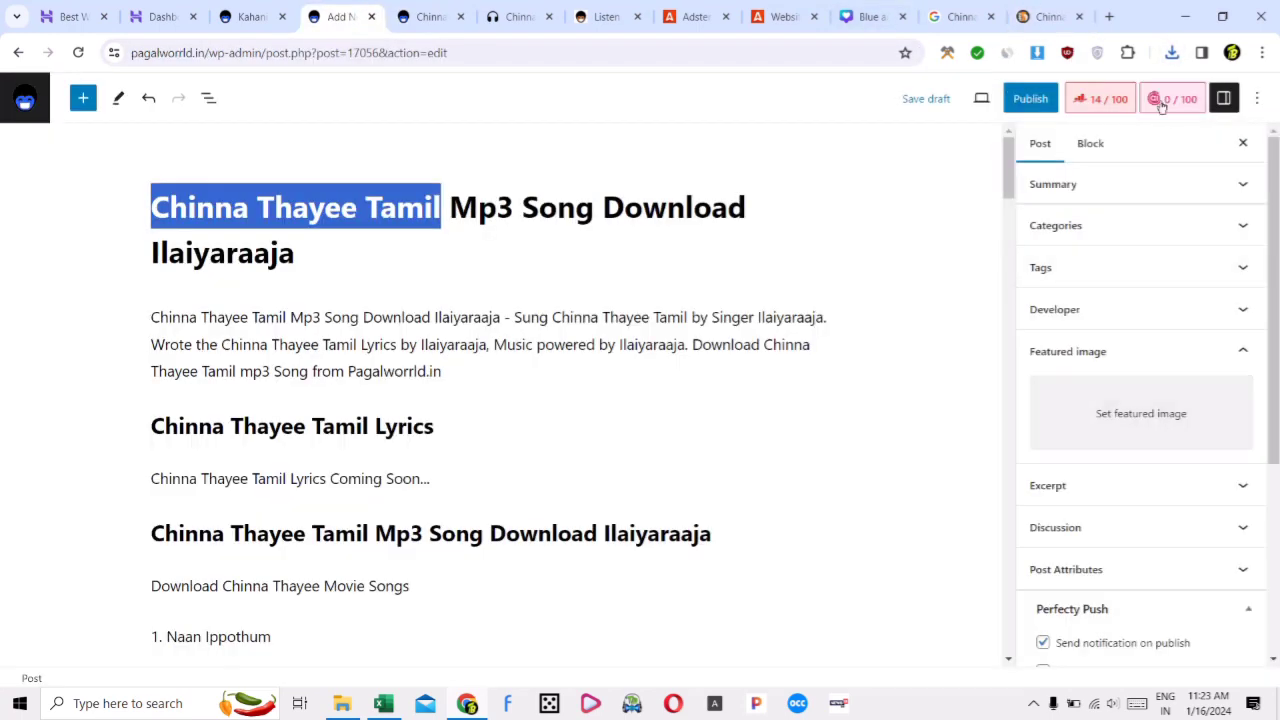
{"action": "left_click", "coordinate": [1172, 52]}
{"action": "left_click_drag", "start_coordinate": [1033, 128], "coordinate": [1223, 423]}
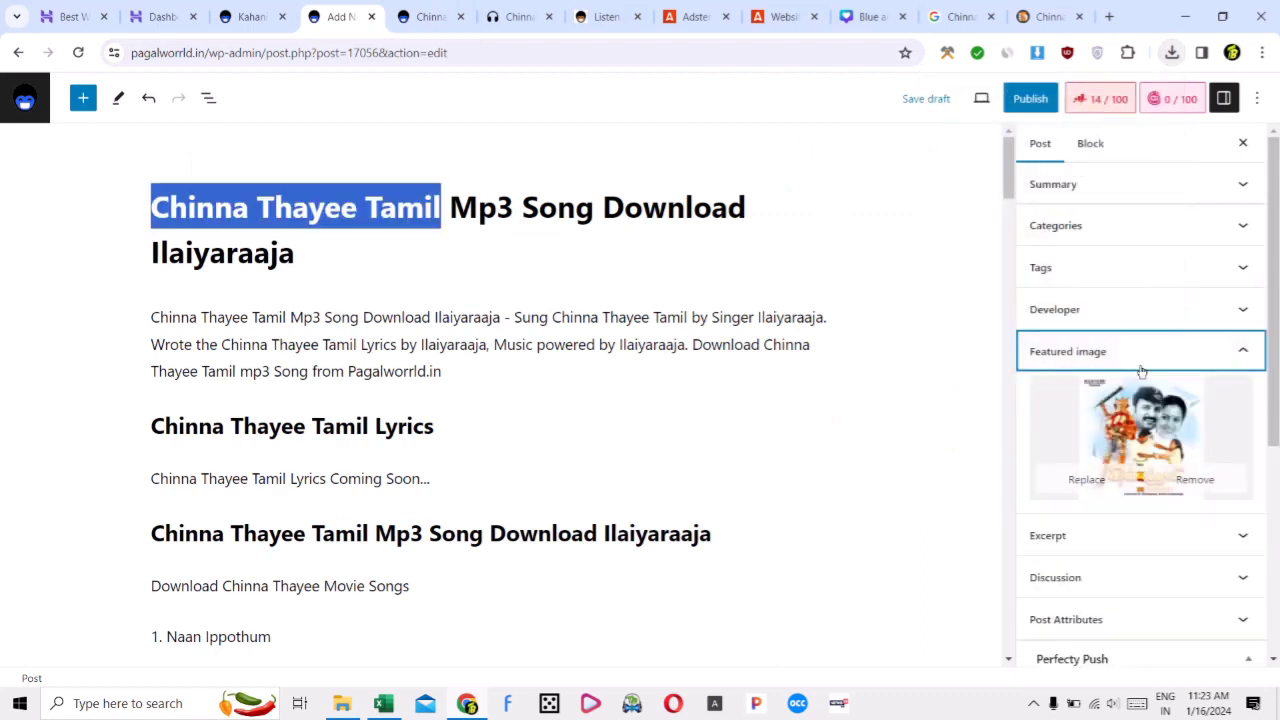
{"action": "left_click", "coordinate": [1043, 351]}
Check the draft's categories and summary settings, and review its content down to the app download links
{"action": "left_click", "coordinate": [1148, 224]}
{"action": "left_click", "coordinate": [1148, 224]}
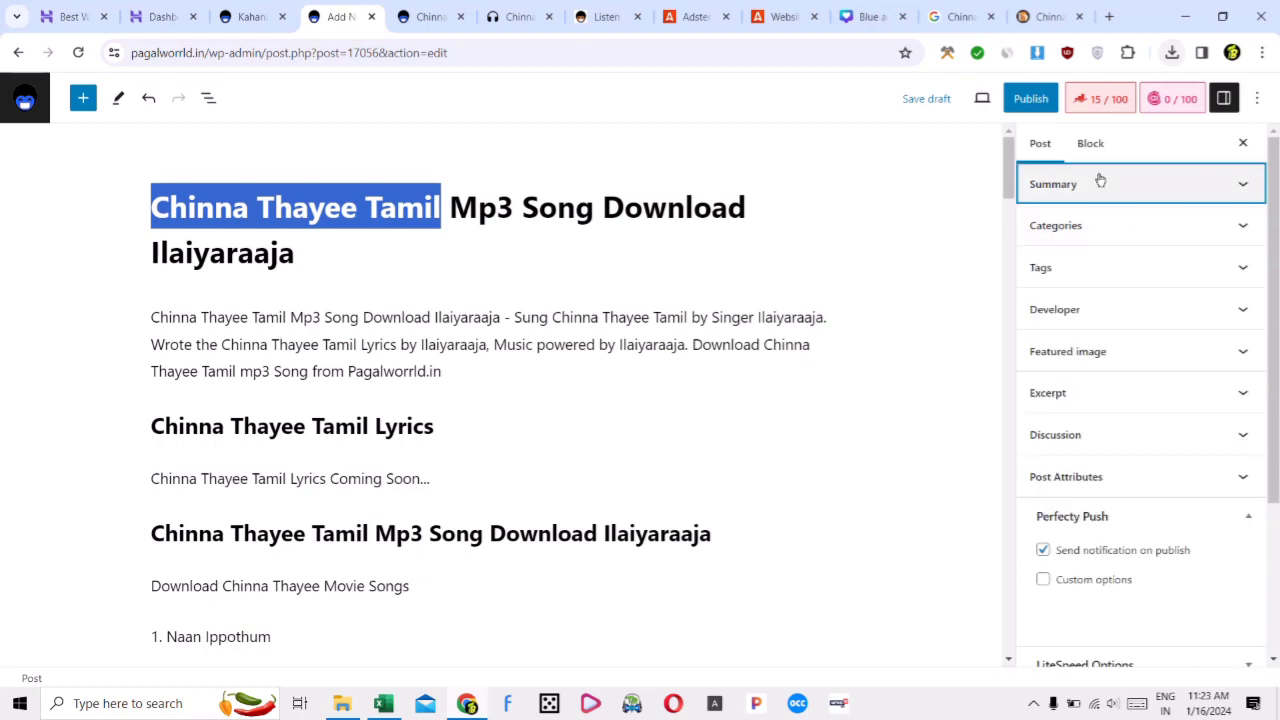
{"action": "left_click", "coordinate": [1100, 178]}
{"action": "left_click", "coordinate": [1108, 178]}
{"action": "left_click", "coordinate": [916, 311]}
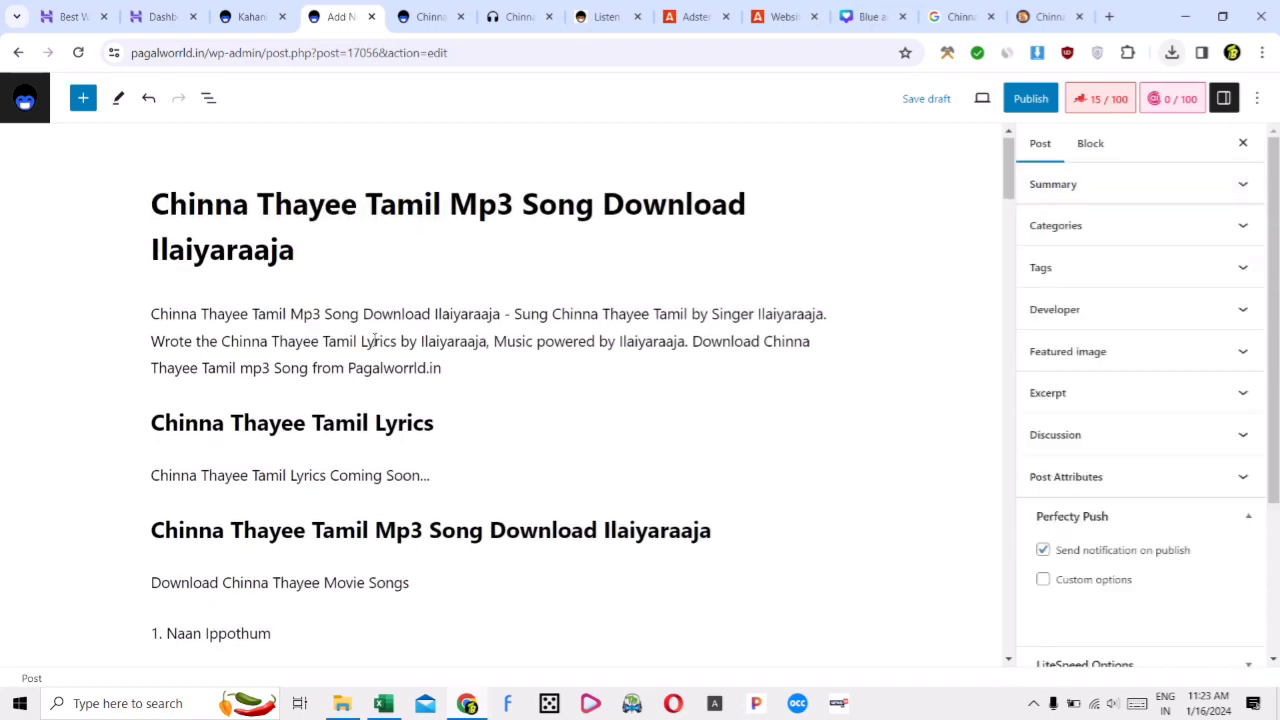
{"action": "scroll", "coordinate": [454, 371], "scroll_direction": "down", "scroll_amount": 20}
{"action": "scroll", "coordinate": [820, 560], "scroll_direction": "down", "scroll_amount": 6}
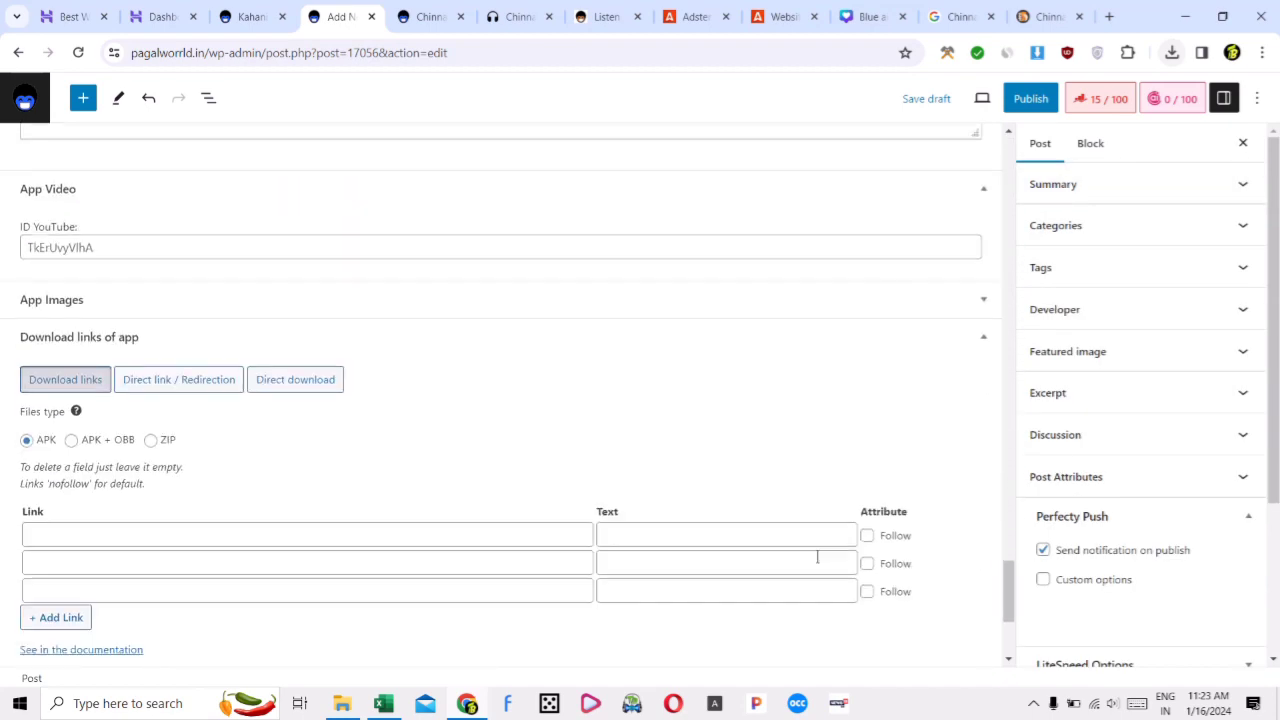
{"action": "scroll", "coordinate": [854, 474], "scroll_direction": "up", "scroll_amount": 20}
{"action": "scroll", "coordinate": [890, 295], "scroll_direction": "up", "scroll_amount": 10}
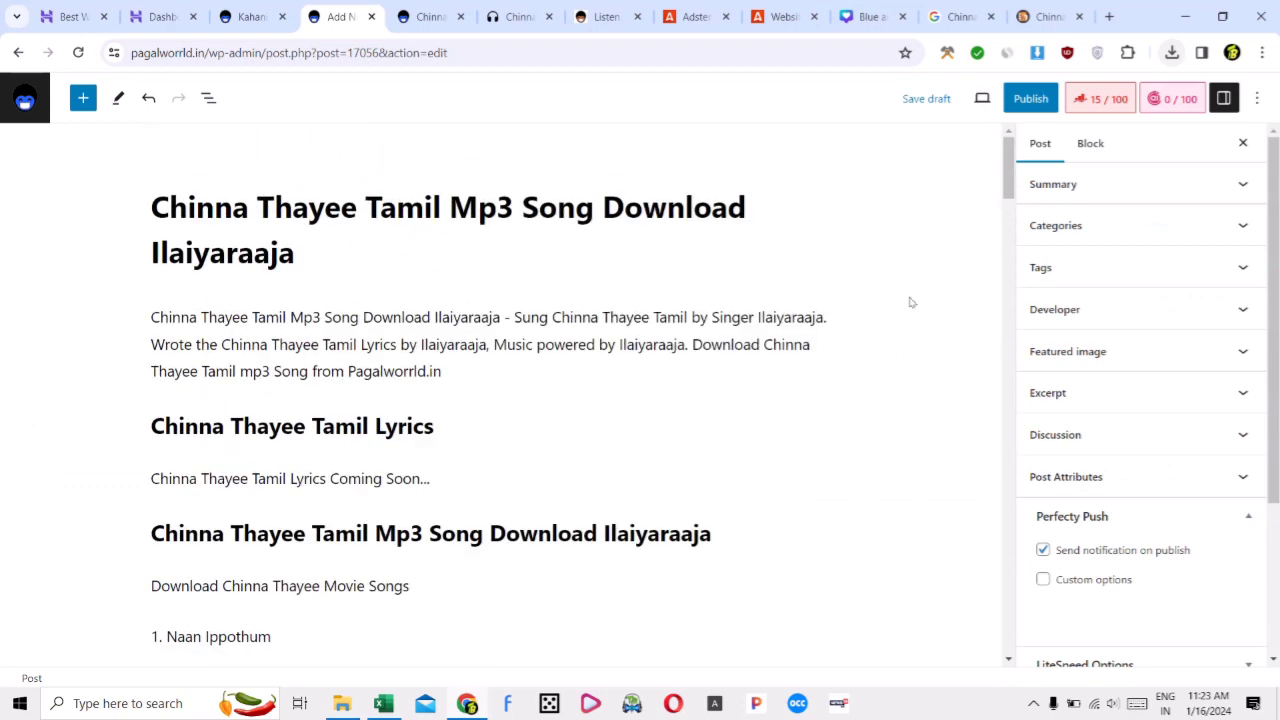
Publish the Chinna Thayee Tamil song post publicly and immediately, after a last look through its content
{"action": "left_click", "coordinate": [1030, 98]}
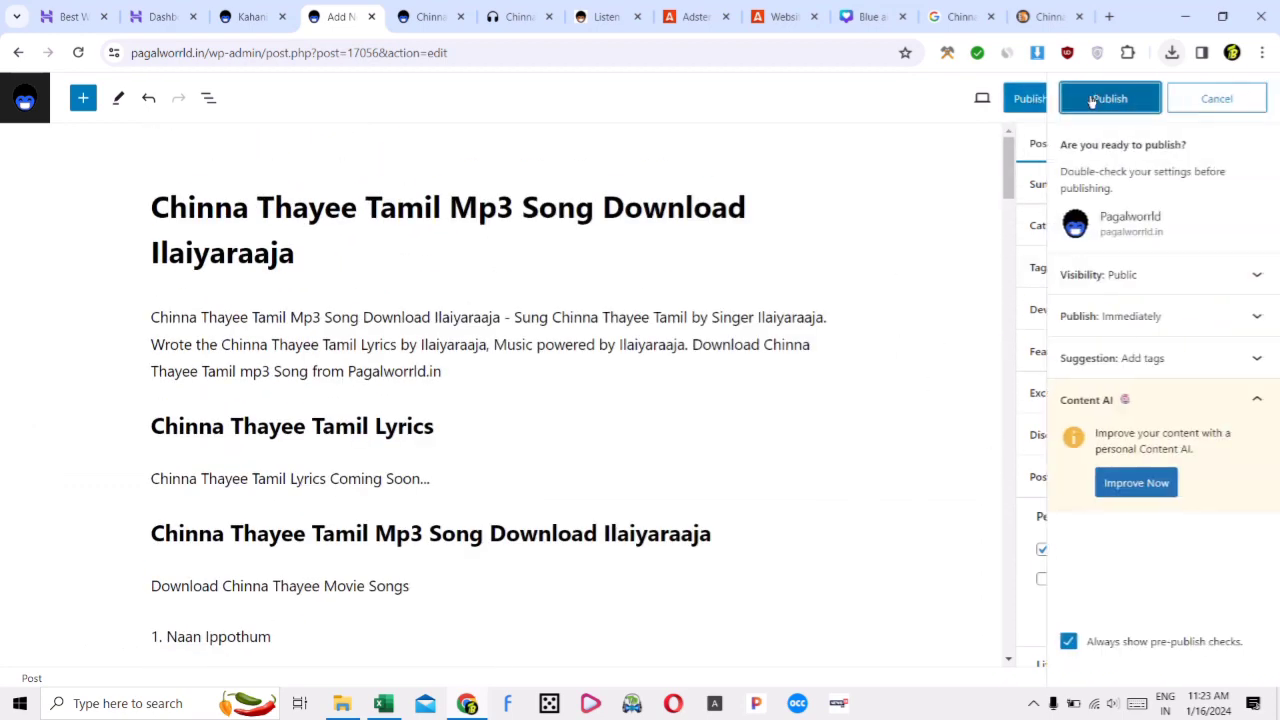
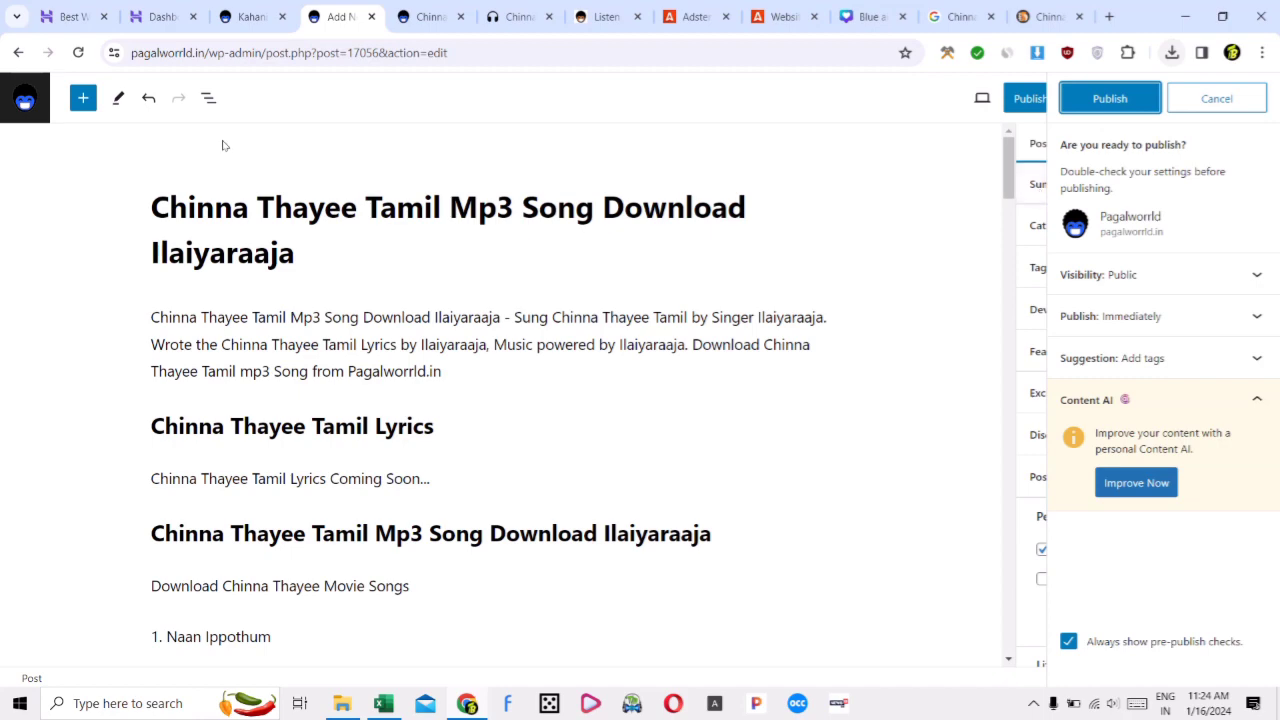
{"action": "scroll", "coordinate": [666, 474], "scroll_direction": "down", "scroll_amount": 20}
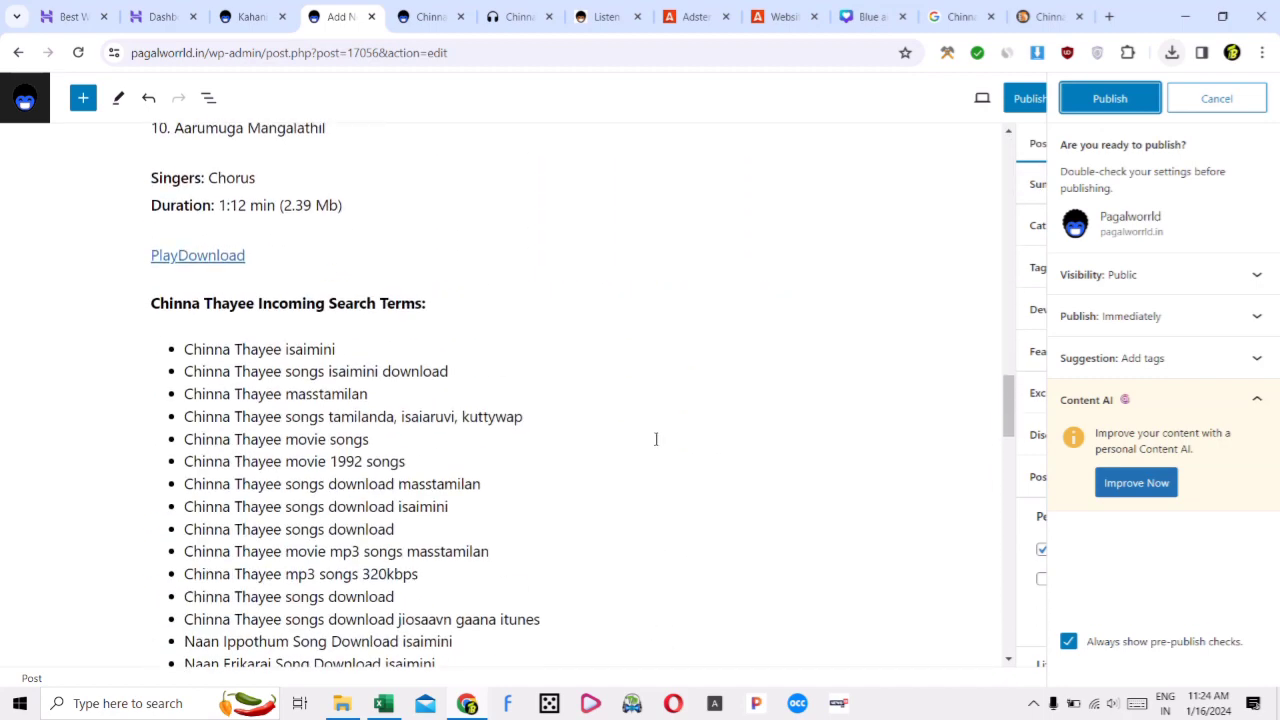
{"action": "scroll", "coordinate": [652, 442], "scroll_direction": "down", "scroll_amount": 10}
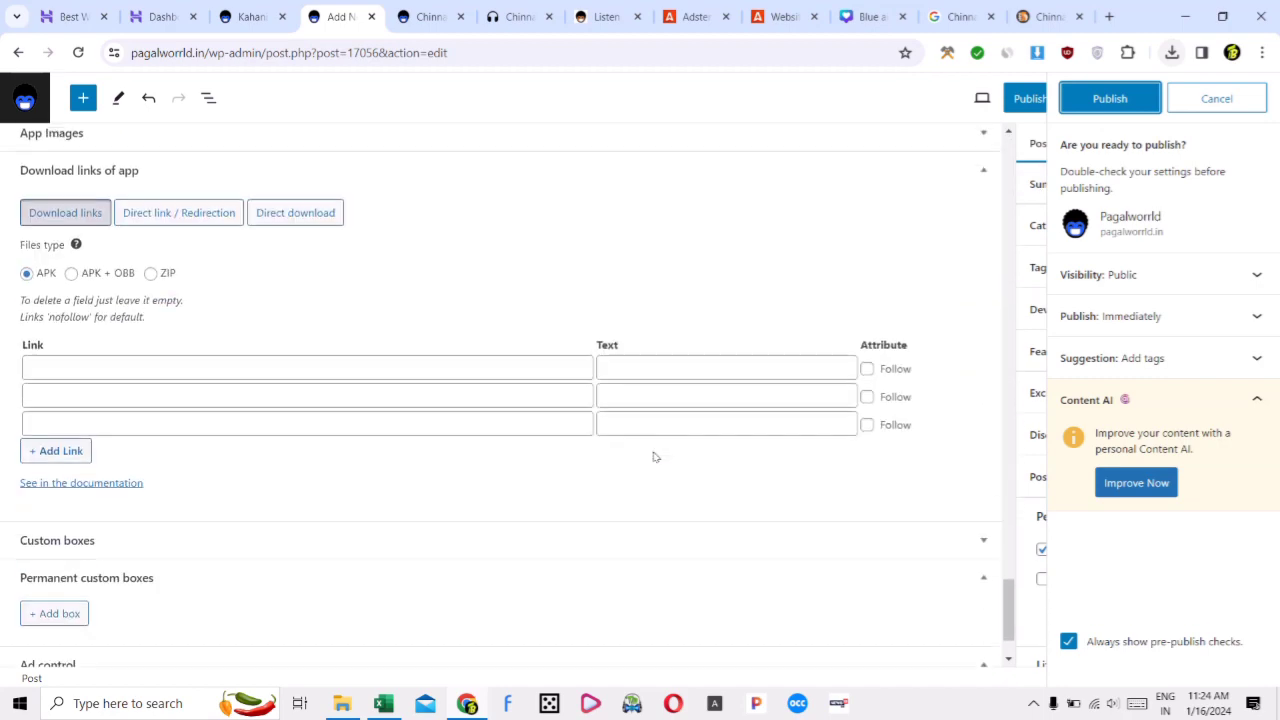
{"action": "scroll", "coordinate": [651, 451], "scroll_direction": "up", "scroll_amount": 12}
{"action": "scroll", "coordinate": [700, 440], "scroll_direction": "up", "scroll_amount": 20}
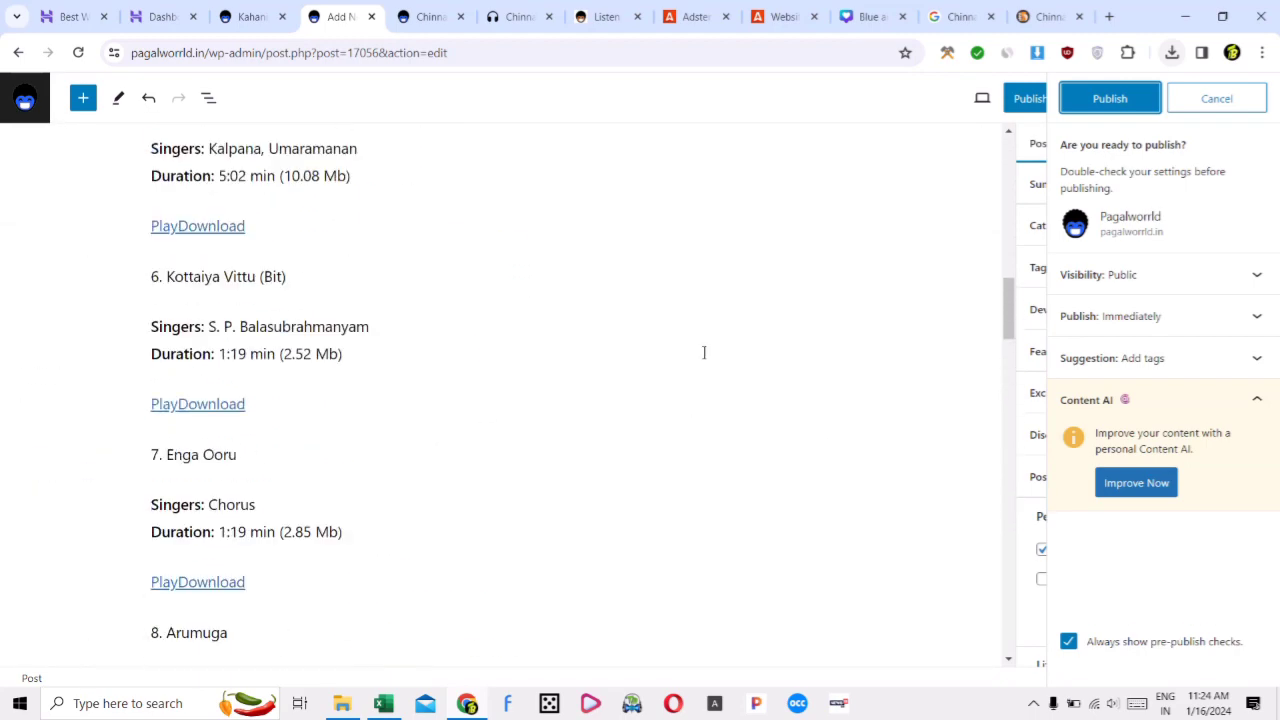
{"action": "left_click", "coordinate": [1108, 98]}
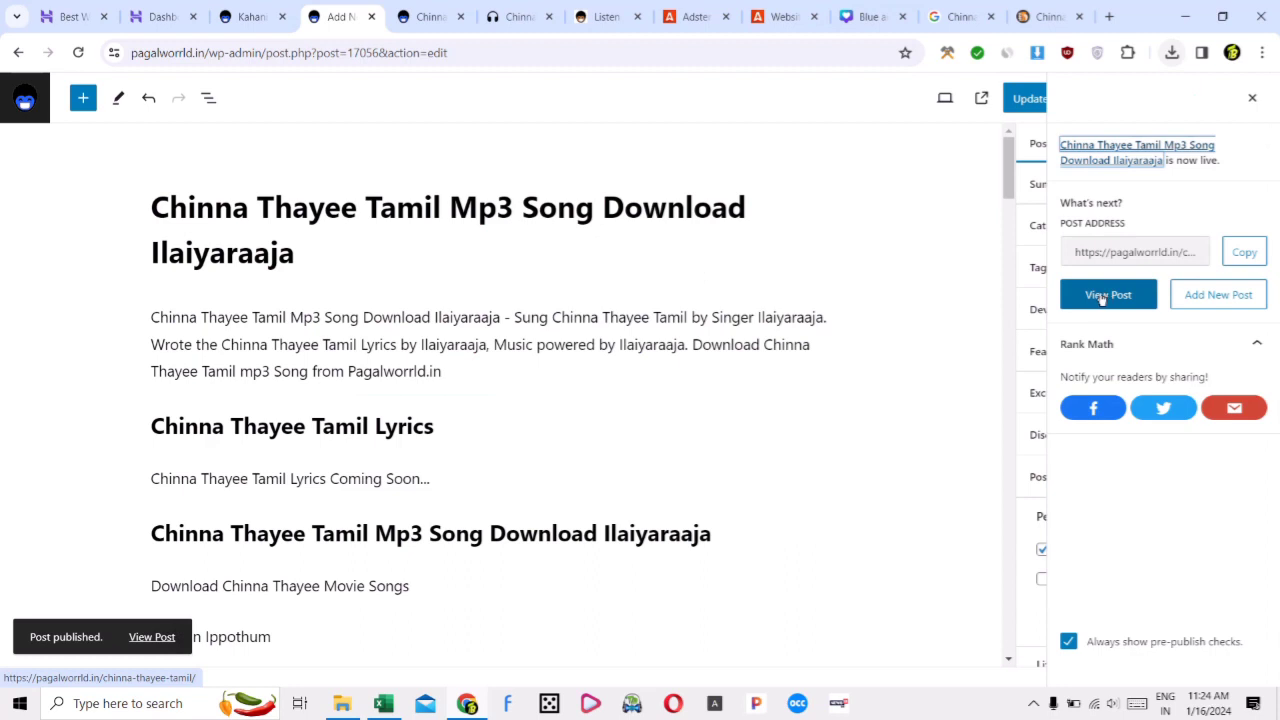
Open the published post in a new browser tab and switch to it
{"action": "right_click", "coordinate": [1101, 299]}
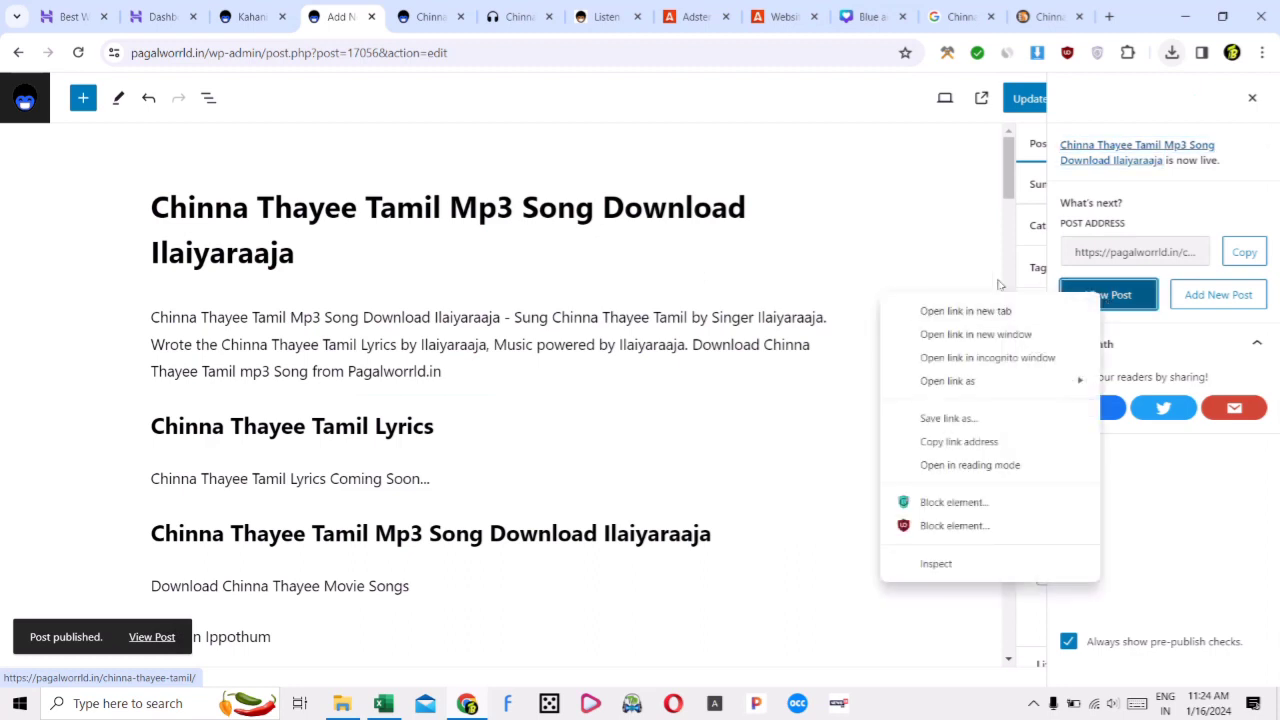
{"action": "left_click", "coordinate": [943, 306]}
{"action": "left_click", "coordinate": [395, 16]}
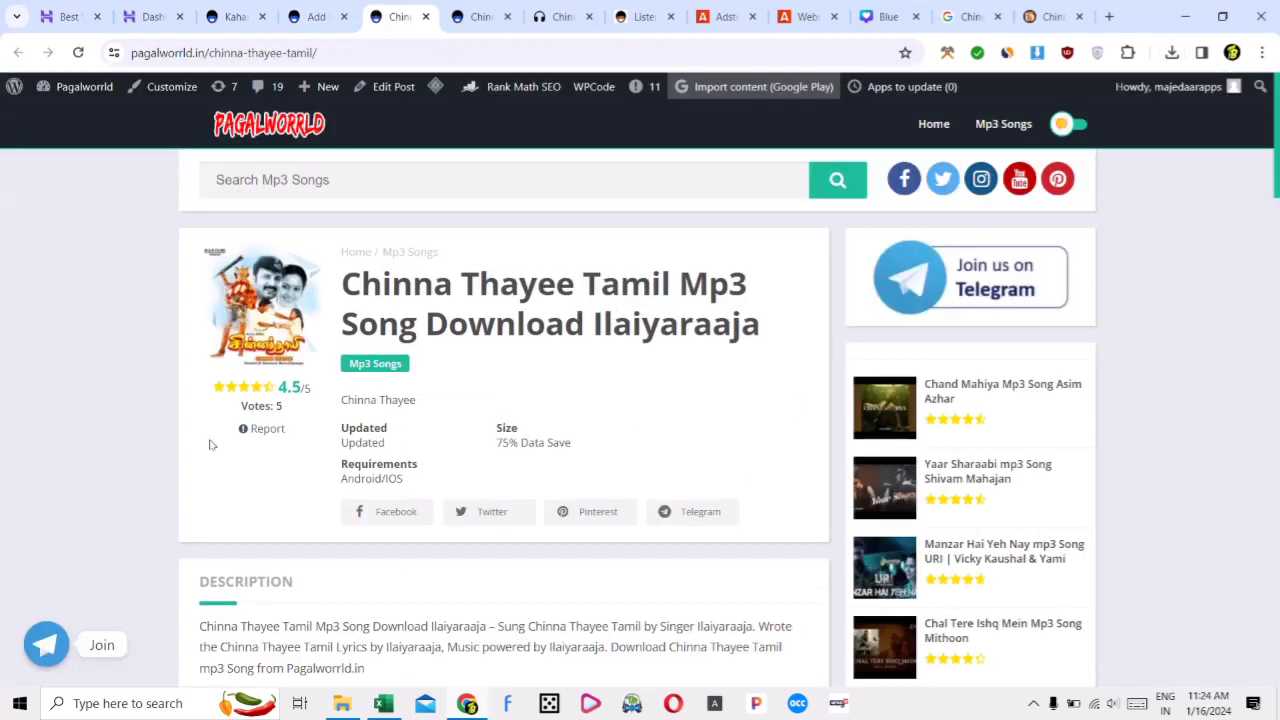
Review the live post from its header and description to the incoming search terms and related apps
{"action": "scroll", "coordinate": [560, 323], "scroll_direction": "down", "scroll_amount": 20}
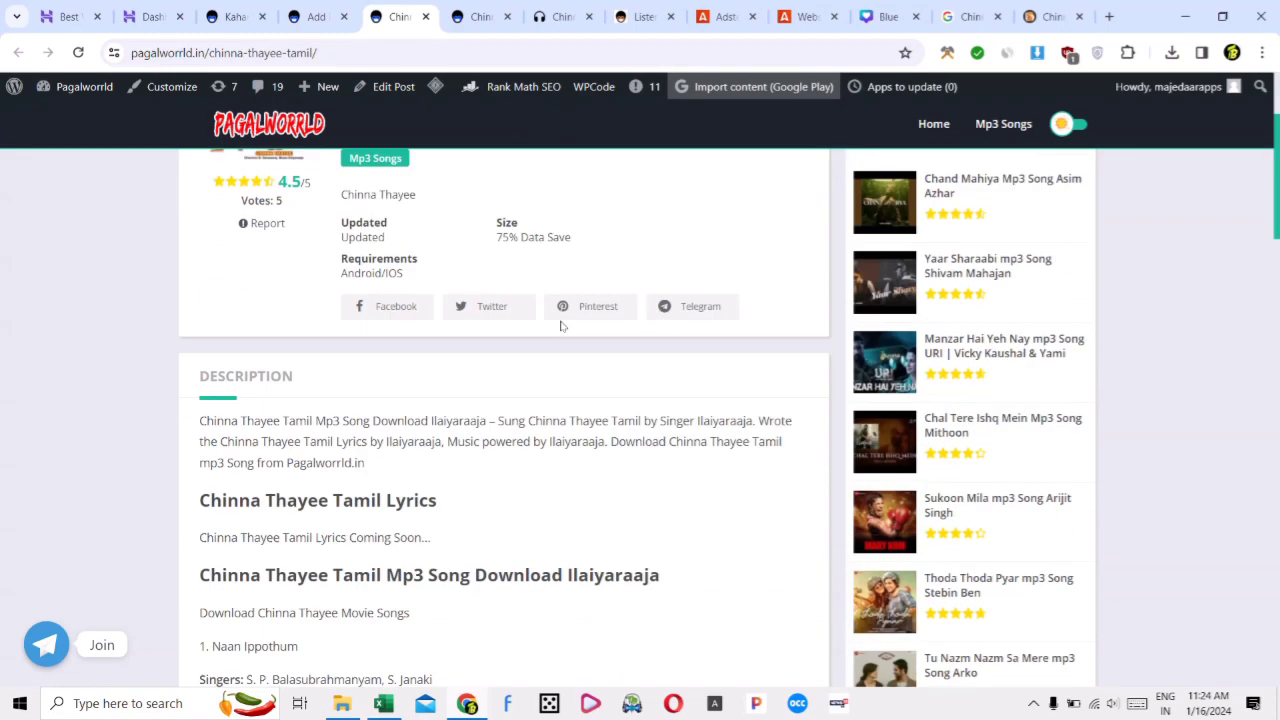
{"action": "scroll", "coordinate": [675, 398], "scroll_direction": "down", "scroll_amount": 3}
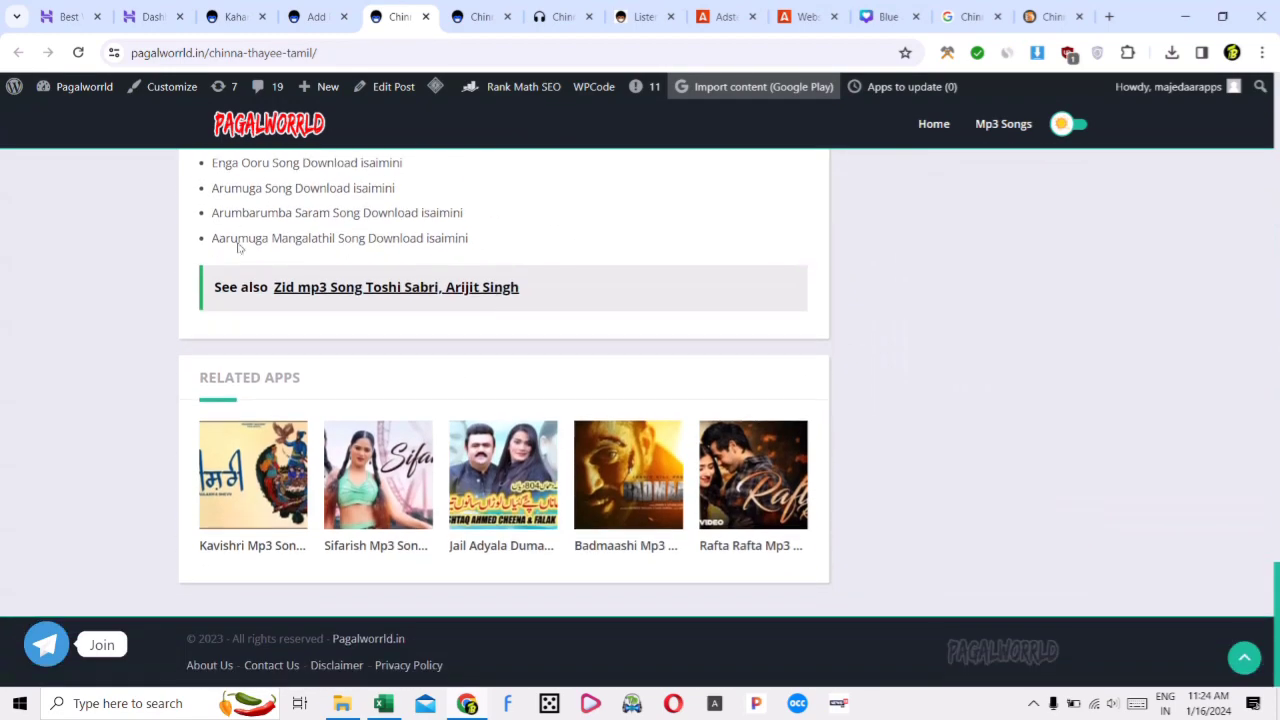
{"action": "scroll", "coordinate": [574, 457], "scroll_direction": "up", "scroll_amount": 2}
{"action": "left_click_drag", "start_coordinate": [470, 490], "coordinate": [215, 212]}
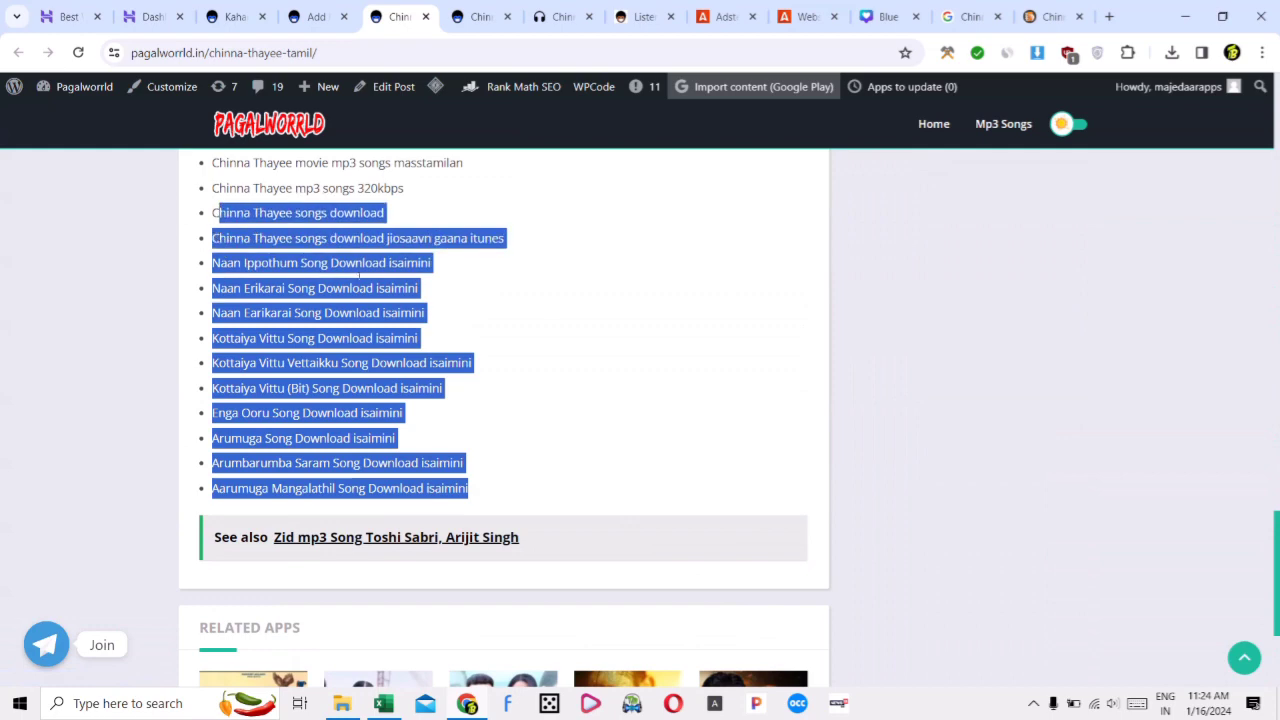
{"action": "scroll", "coordinate": [880, 437], "scroll_direction": "up", "scroll_amount": 5}
{"action": "scroll", "coordinate": [798, 541], "scroll_direction": "up", "scroll_amount": 6}
{"action": "scroll", "coordinate": [798, 541], "scroll_direction": "up", "scroll_amount": 15}
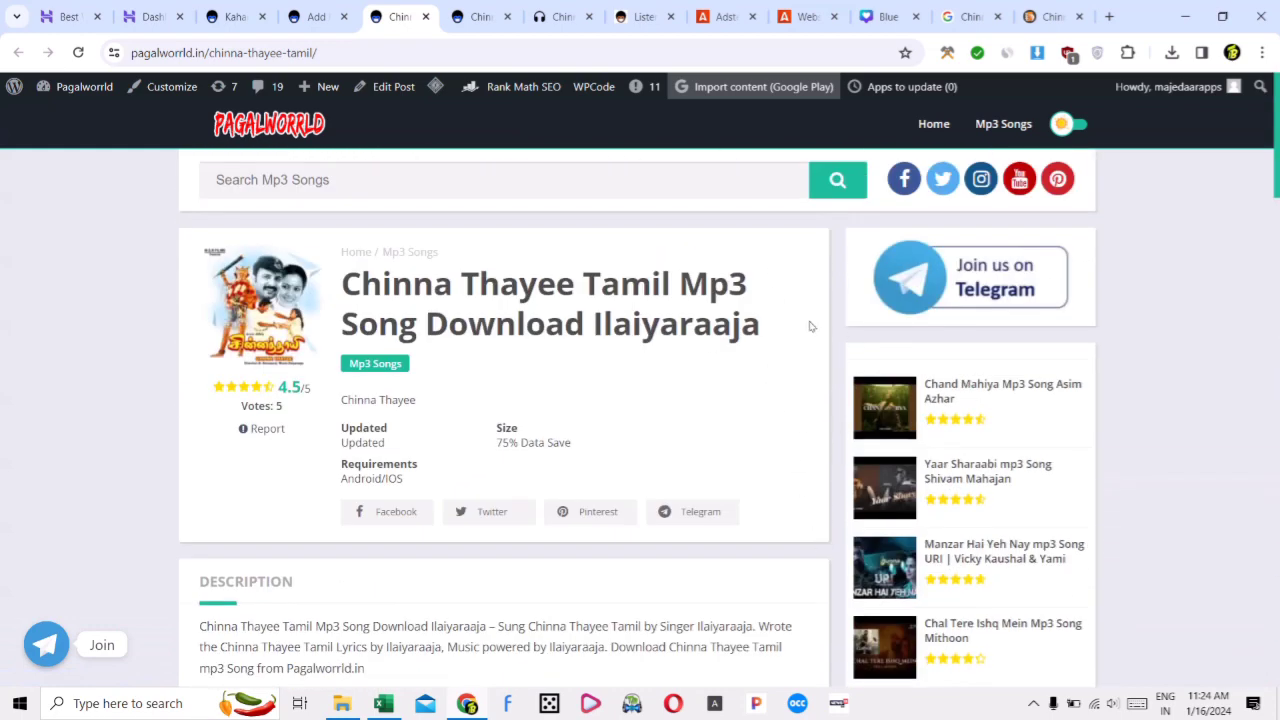
{"action": "scroll", "coordinate": [608, 246], "scroll_direction": "down", "scroll_amount": 20}
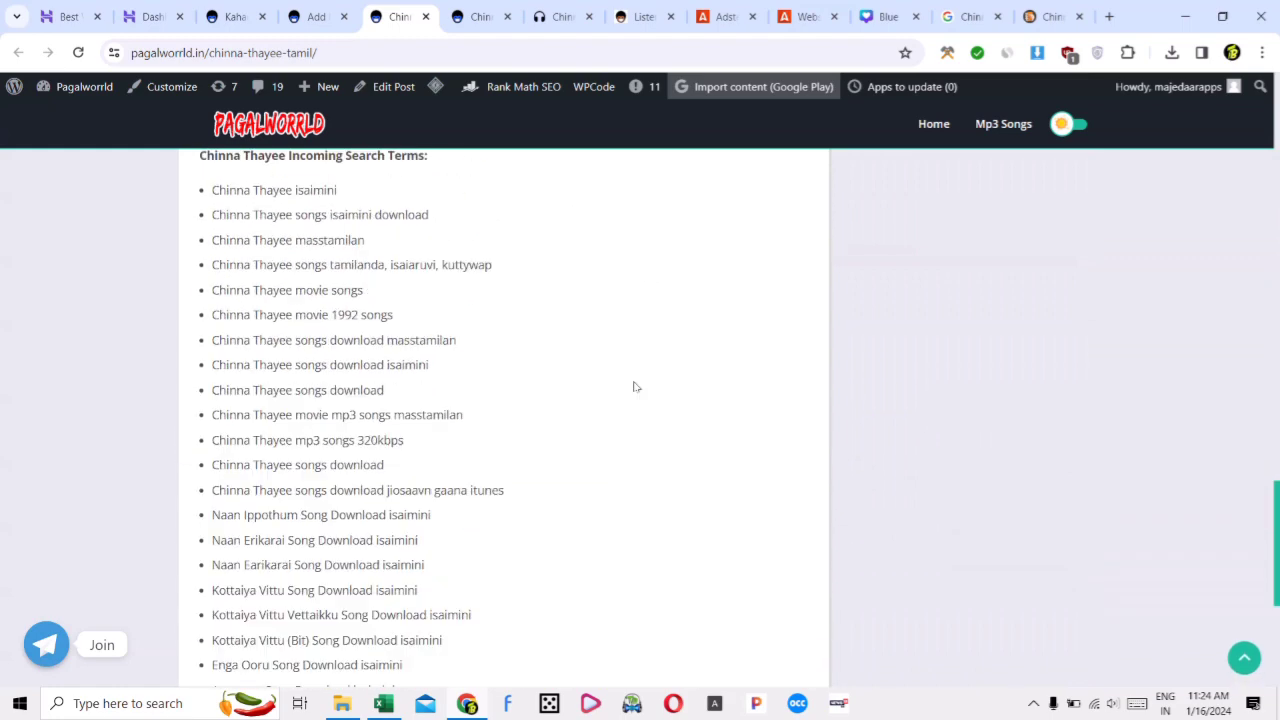
{"action": "scroll", "coordinate": [633, 386], "scroll_direction": "up", "scroll_amount": 20}
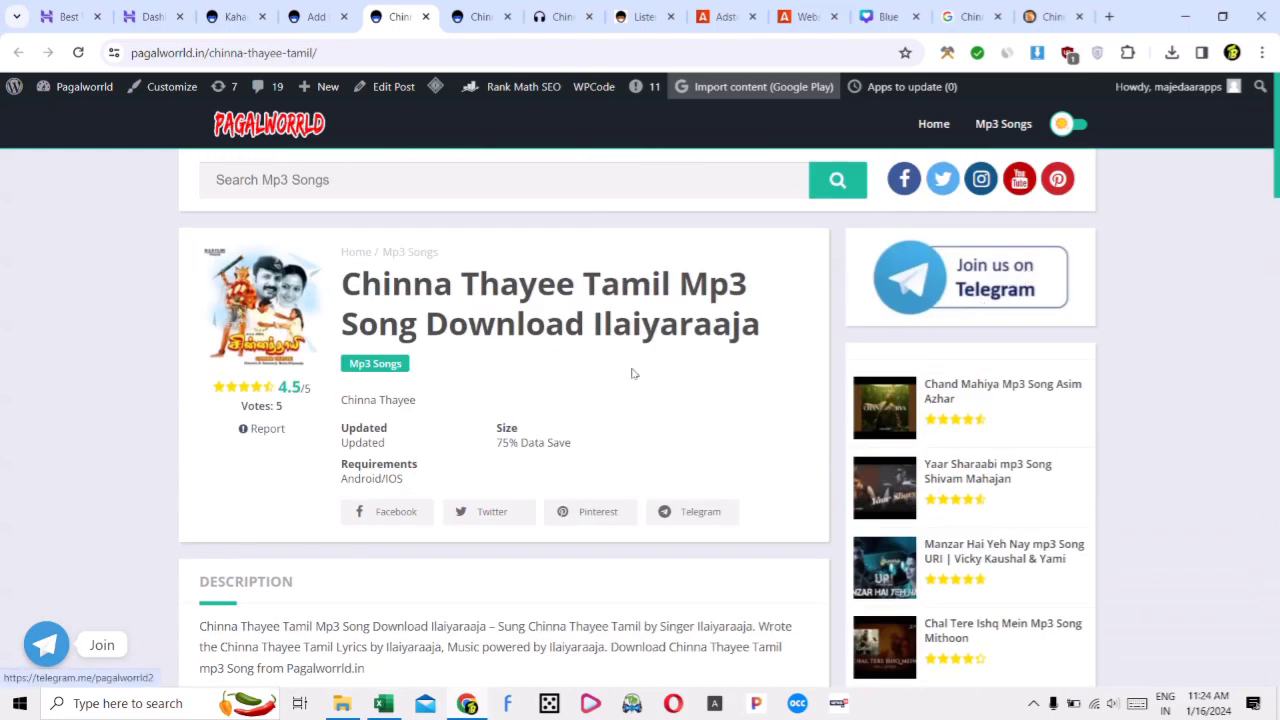
Review the live post's song list with its singers, durations and download links, and return to the post editor
{"action": "scroll", "coordinate": [466, 220], "scroll_direction": "down", "scroll_amount": 15}
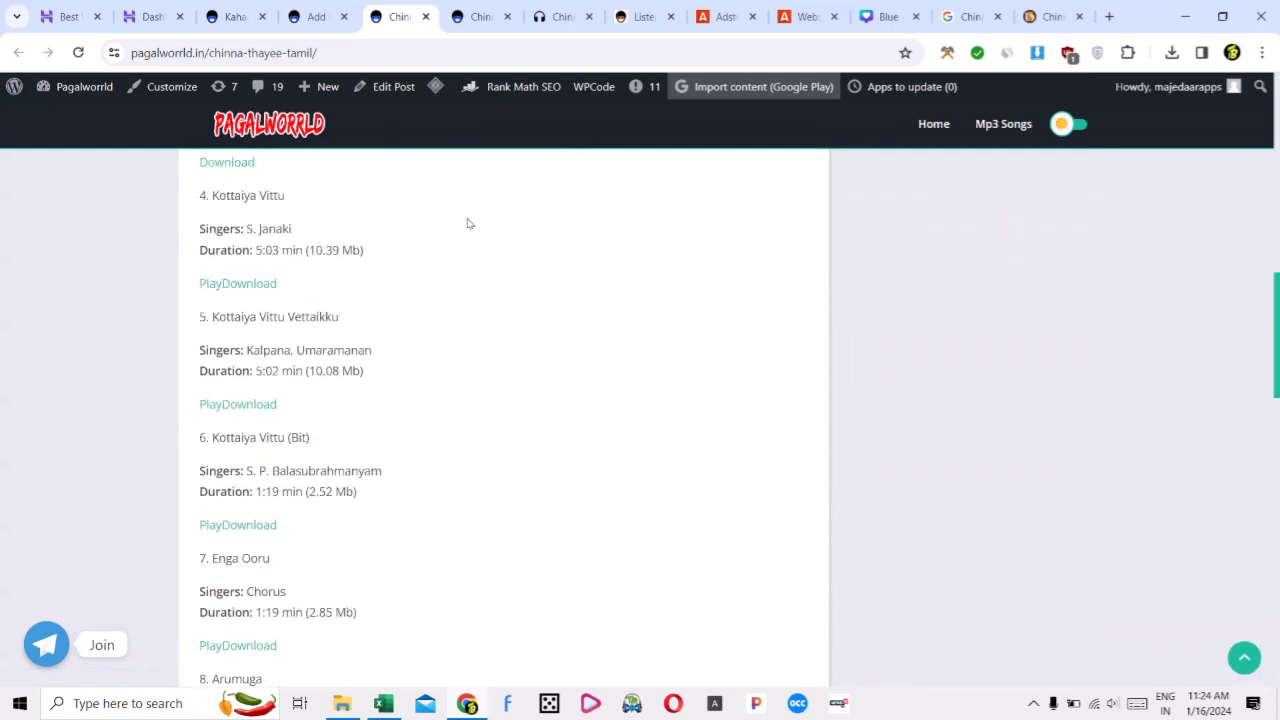
{"action": "scroll", "coordinate": [431, 223], "scroll_direction": "up", "scroll_amount": 4}
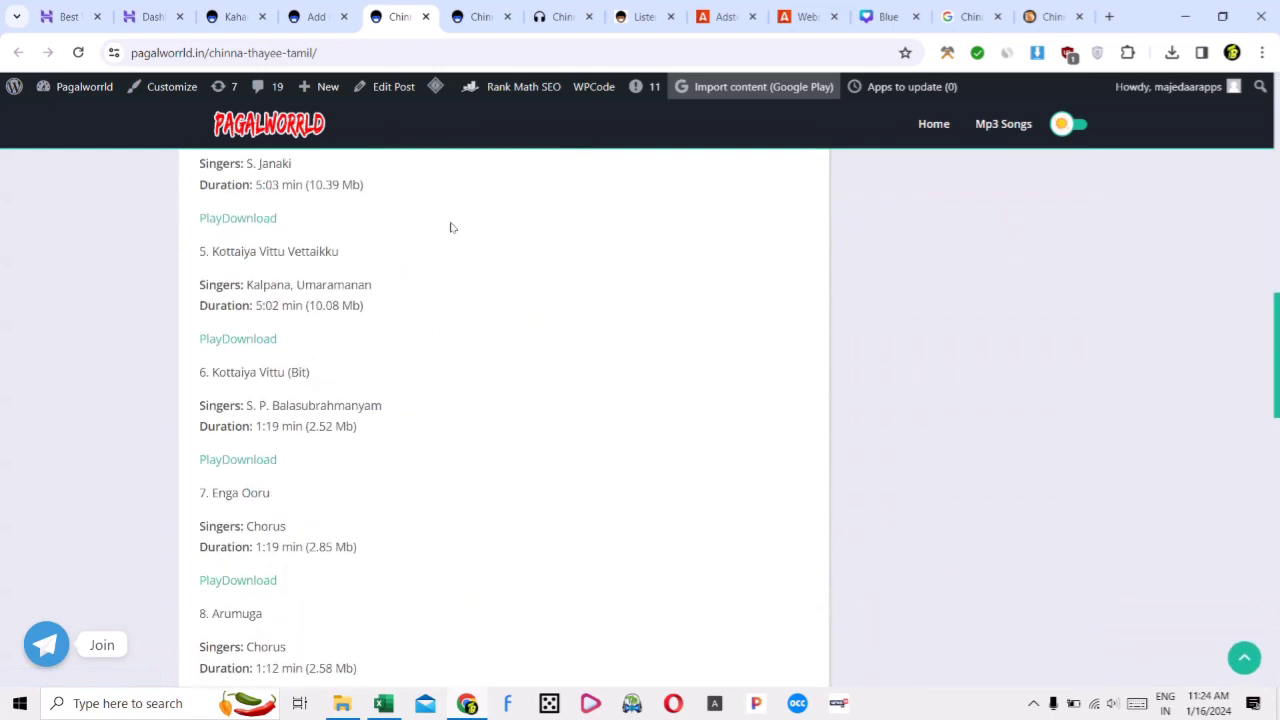
{"action": "scroll", "coordinate": [374, 346], "scroll_direction": "up", "scroll_amount": 9}
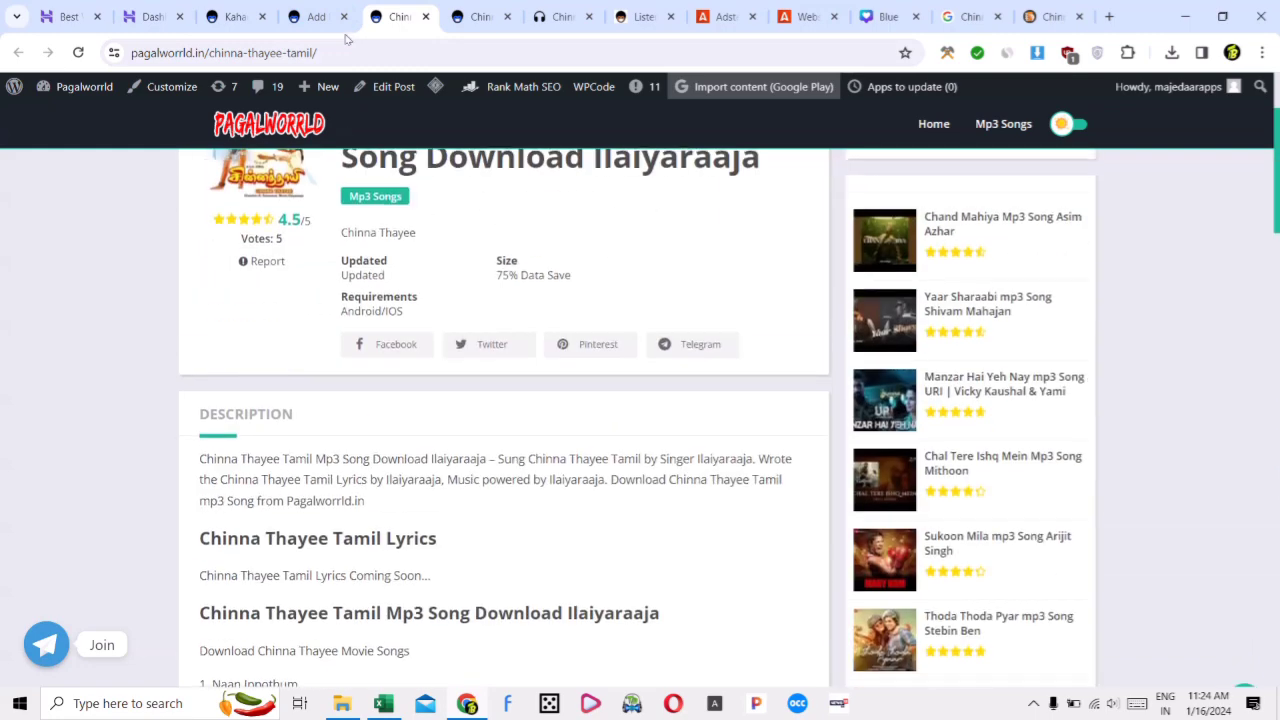
{"action": "left_click", "coordinate": [330, 17]}
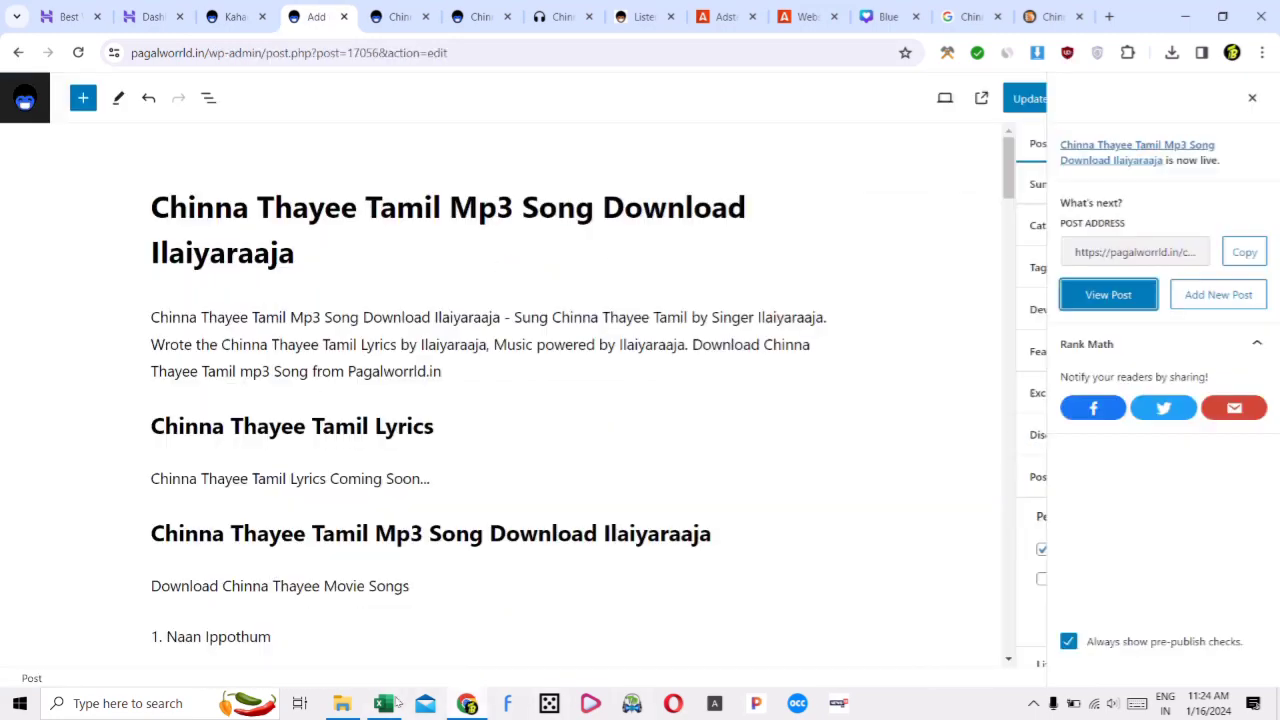
Switch to Excel and cut the isaiminisong.com/love-today-songs/ URL out of cell G82
{"action": "left_click", "coordinate": [383, 703]}
{"action": "left_click", "coordinate": [532, 401]}
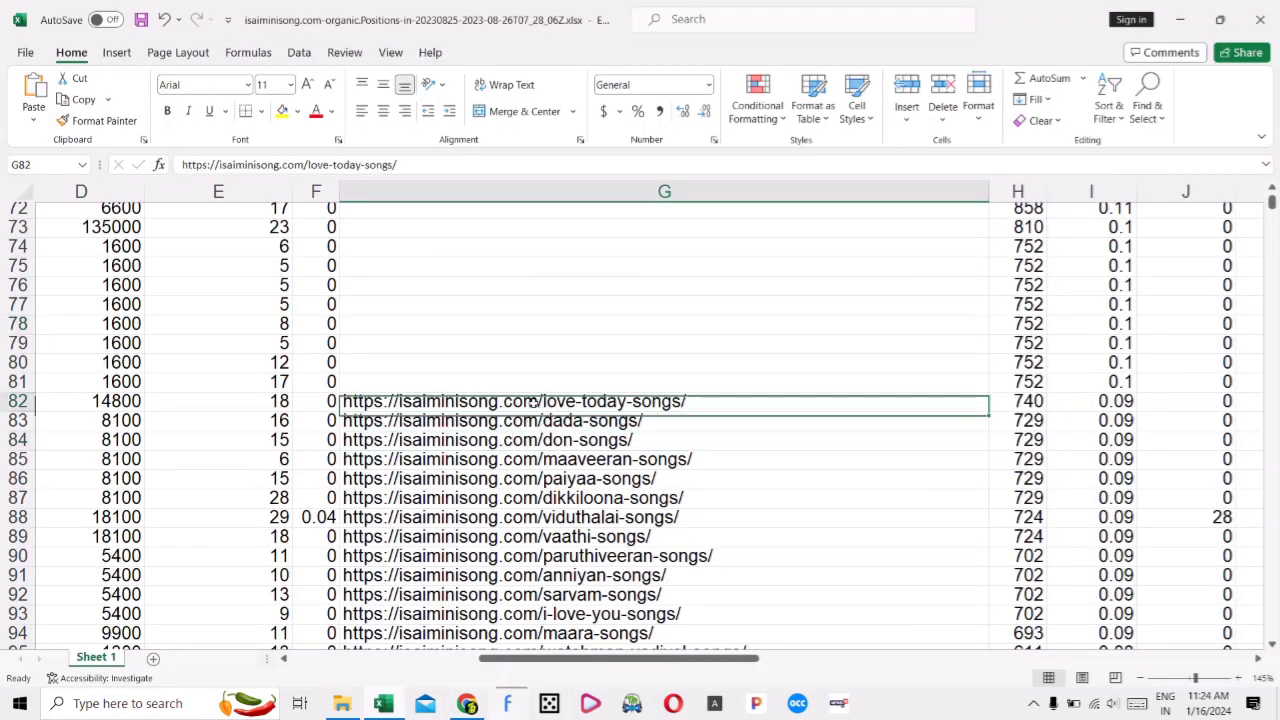
{"action": "triple_click", "coordinate": [532, 401]}
{"action": "key", "text": "ctrl+x"}
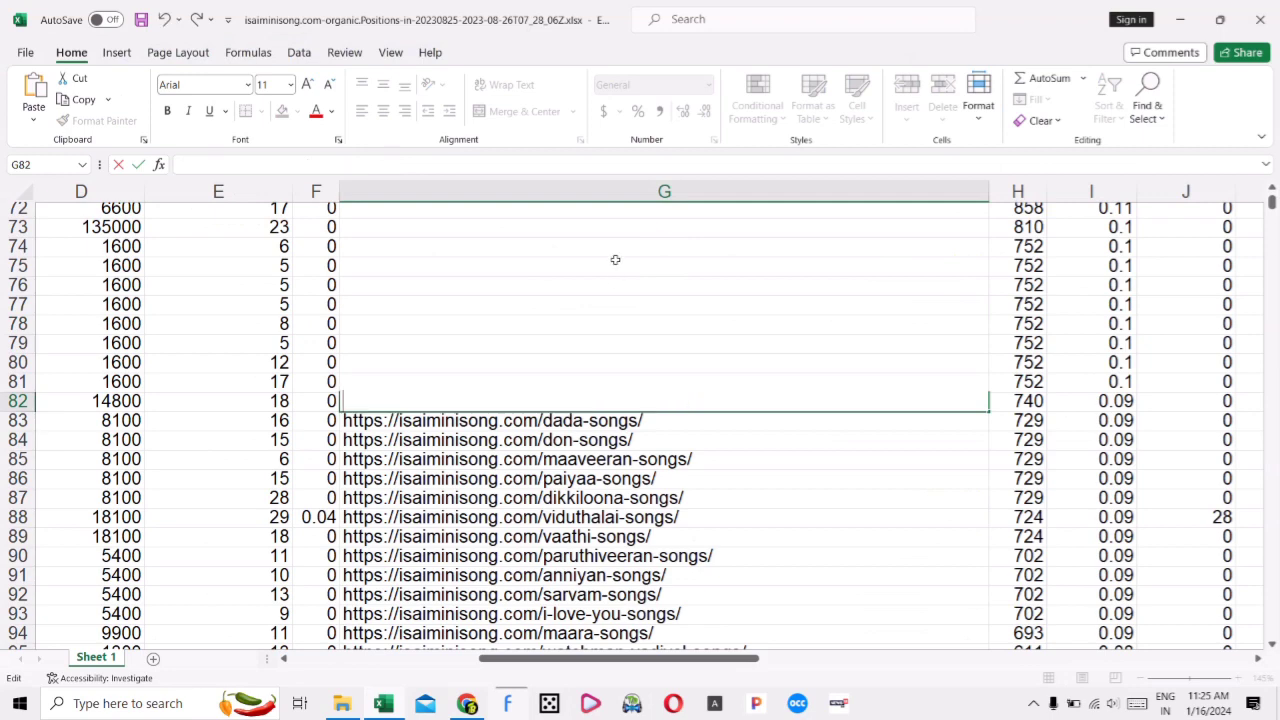
{"action": "left_click", "coordinate": [611, 260]}
Return to the browser and load the cut love-today-songs URL in place of the Google image results
{"action": "key", "text": "alt+Tab"}
{"action": "left_click", "coordinate": [966, 16]}
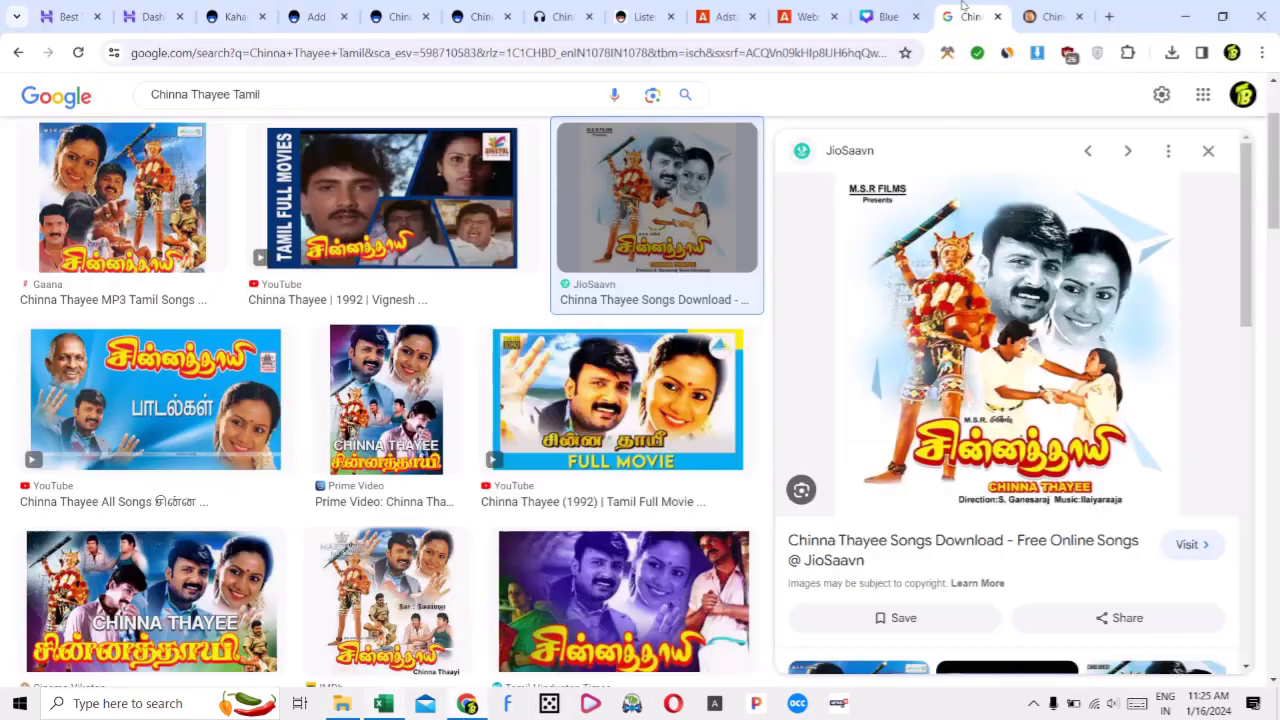
{"action": "left_click", "coordinate": [661, 52]}
{"action": "key", "text": "ctrl+v"}
{"action": "key", "text": "Return"}
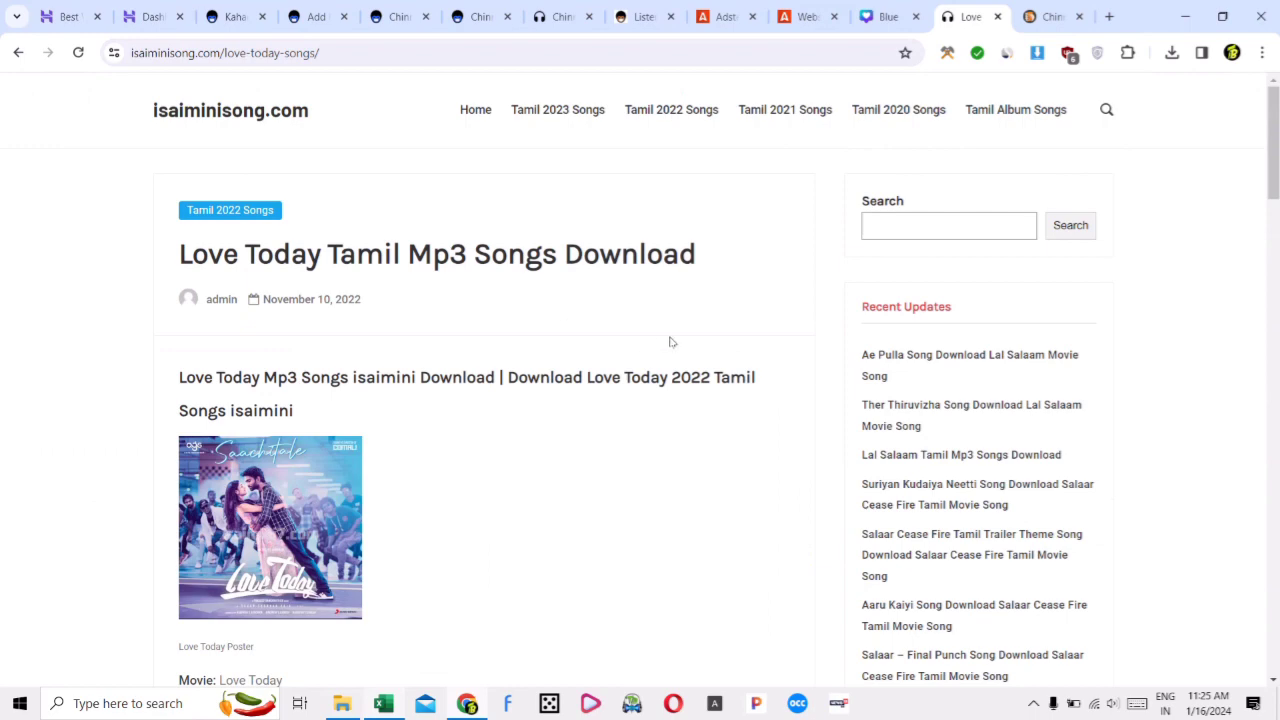
Copy "Love Today Tamil" from the source page's heading and search the Pagalworrld site for it
{"action": "left_click_drag", "start_coordinate": [178, 256], "coordinate": [402, 258]}
{"action": "left_click", "coordinate": [398, 16]}
{"action": "left_click", "coordinate": [310, 16]}
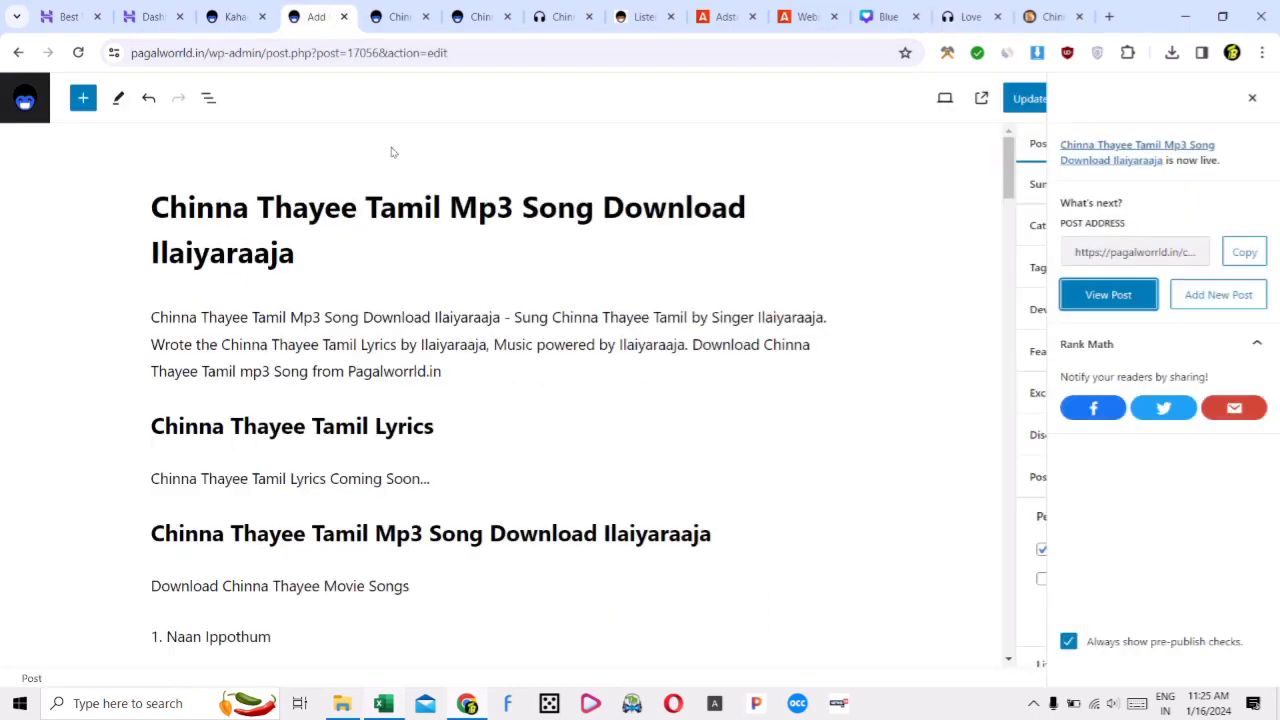
{"action": "left_click", "coordinate": [398, 16]}
{"action": "scroll", "coordinate": [419, 182], "scroll_direction": "up", "scroll_amount": 2}
{"action": "left_click", "coordinate": [419, 182]}
{"action": "key", "text": "ctrl+v"}
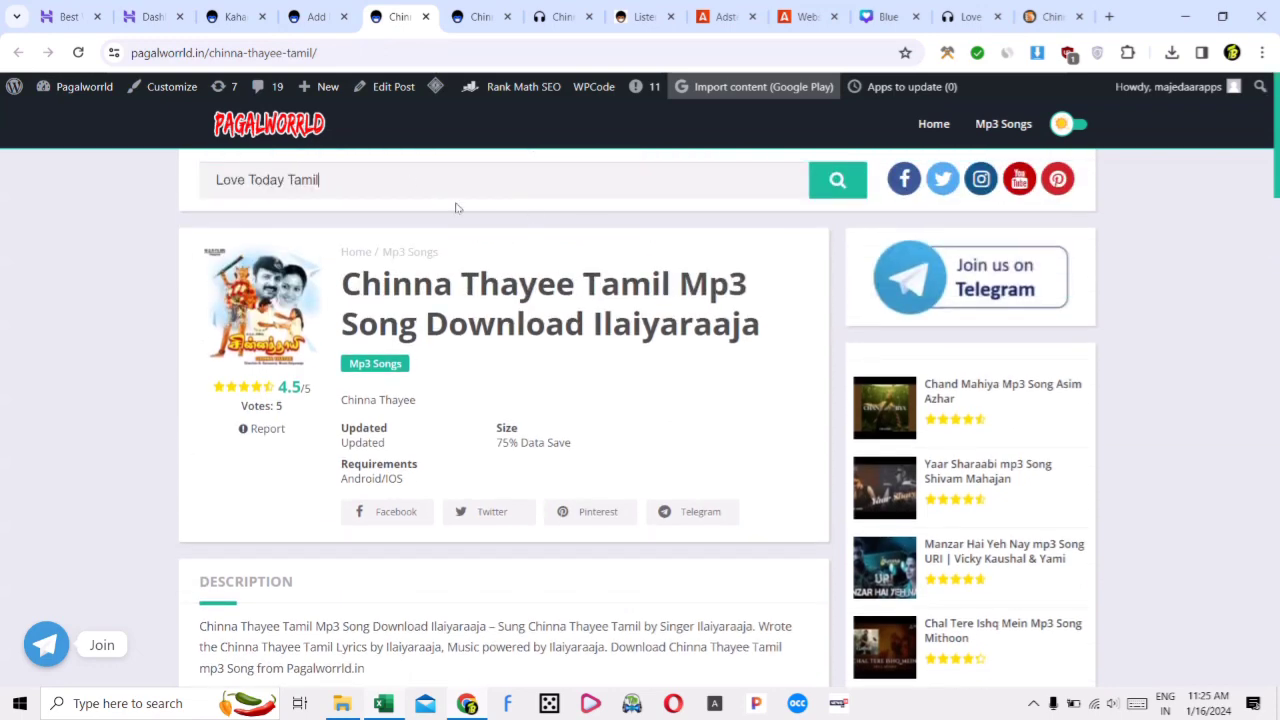
{"action": "left_click", "coordinate": [833, 180]}
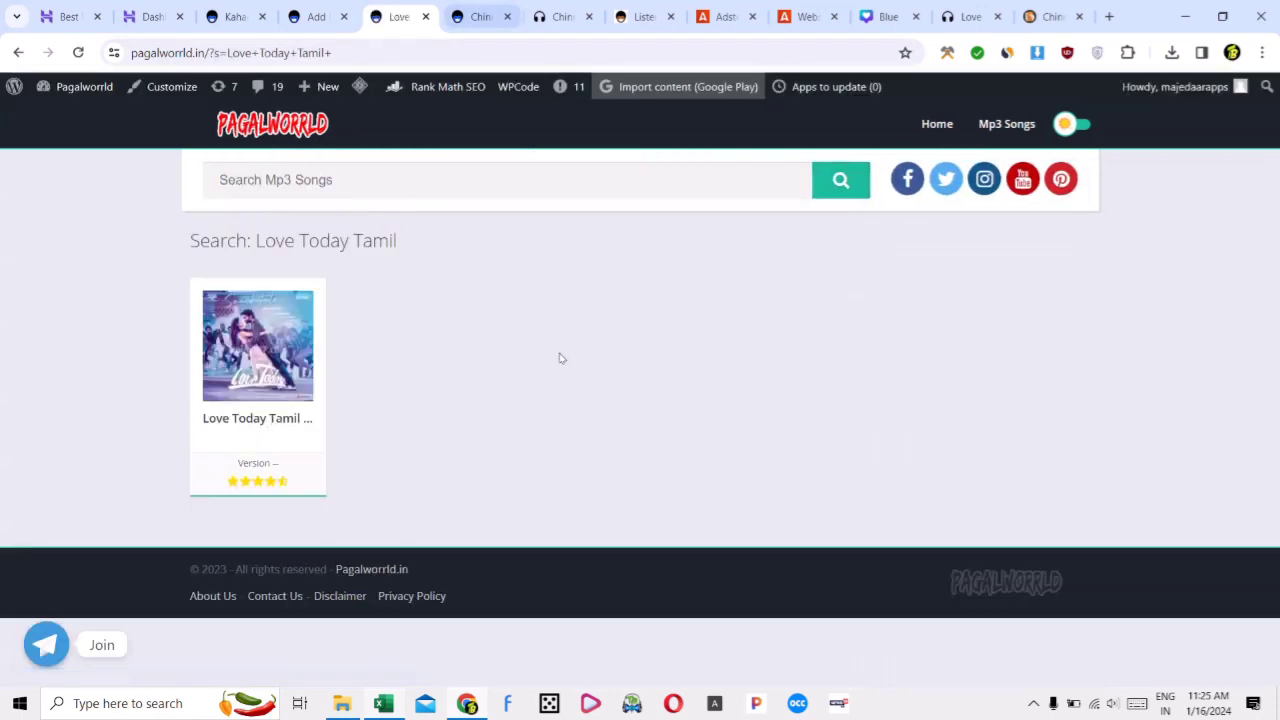
Switch to Excel and cut the isaiminisong.com/dada-songs/ URL out of cell G83
{"action": "left_click", "coordinate": [384, 704]}
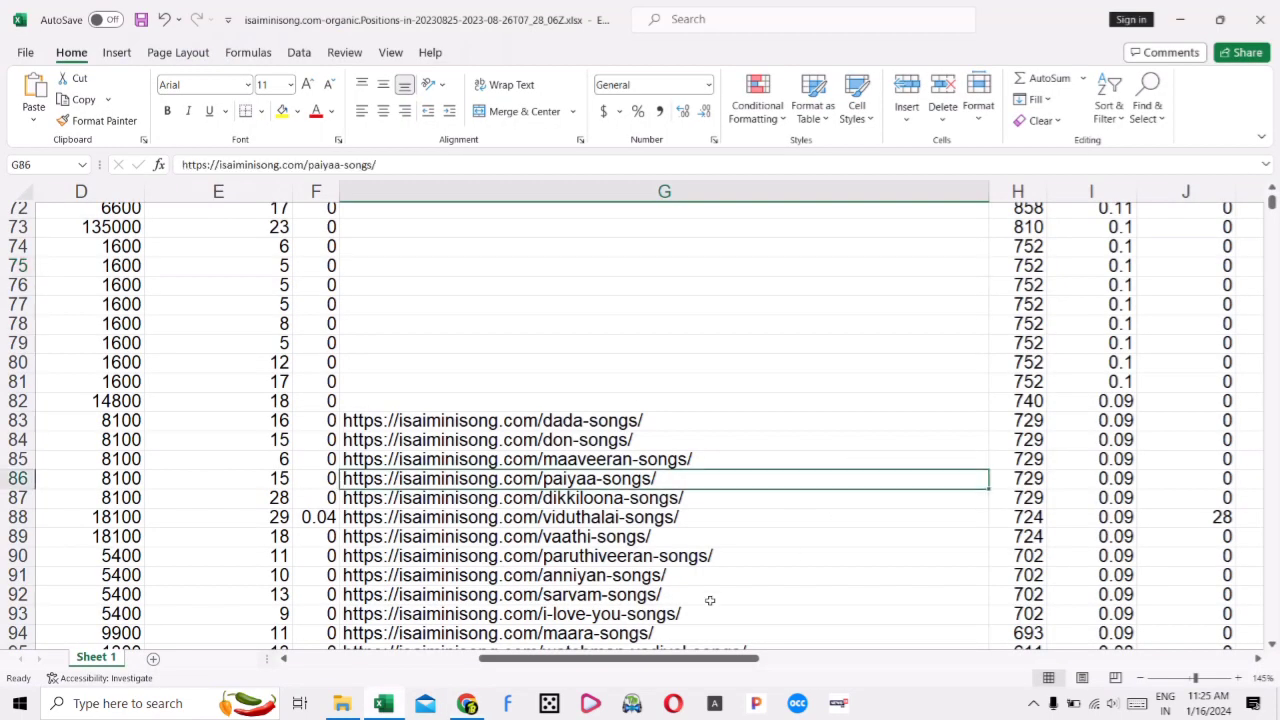
{"action": "double_click", "coordinate": [601, 420]}
{"action": "key", "text": "ctrl+a"}
{"action": "key", "text": "ctrl+x"}
{"action": "left_click", "coordinate": [590, 343]}
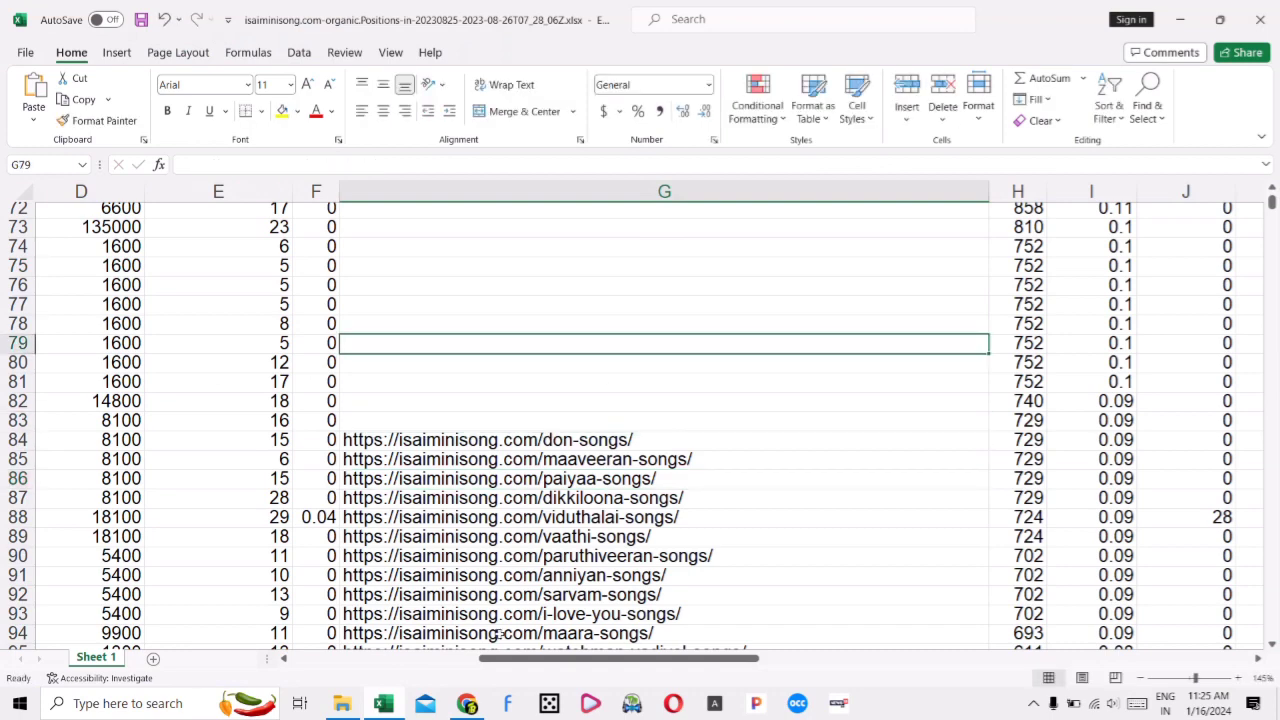
Return to the browser and load the cut dada-songs URL in place of the Love Today source page
{"action": "left_click", "coordinate": [467, 703]}
{"action": "left_click", "coordinate": [968, 16]}
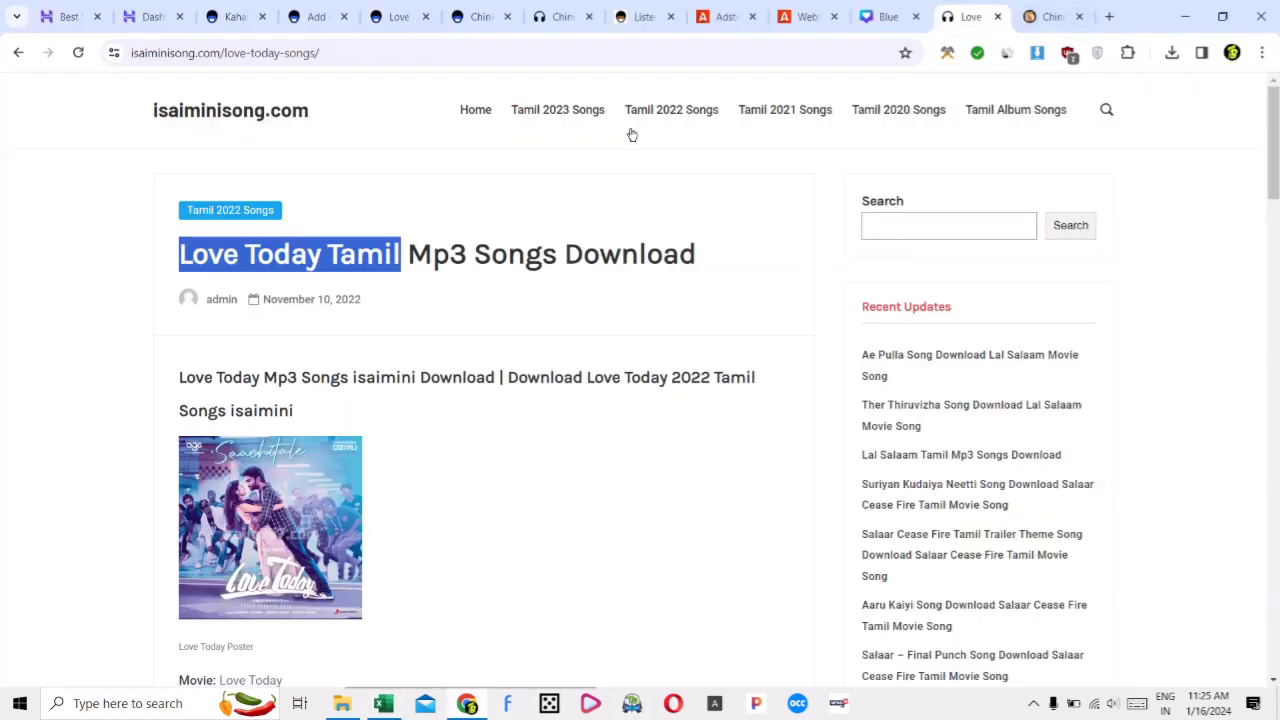
{"action": "left_click", "coordinate": [575, 53]}
{"action": "key", "text": "ctrl+v"}
{"action": "key", "text": "Return"}
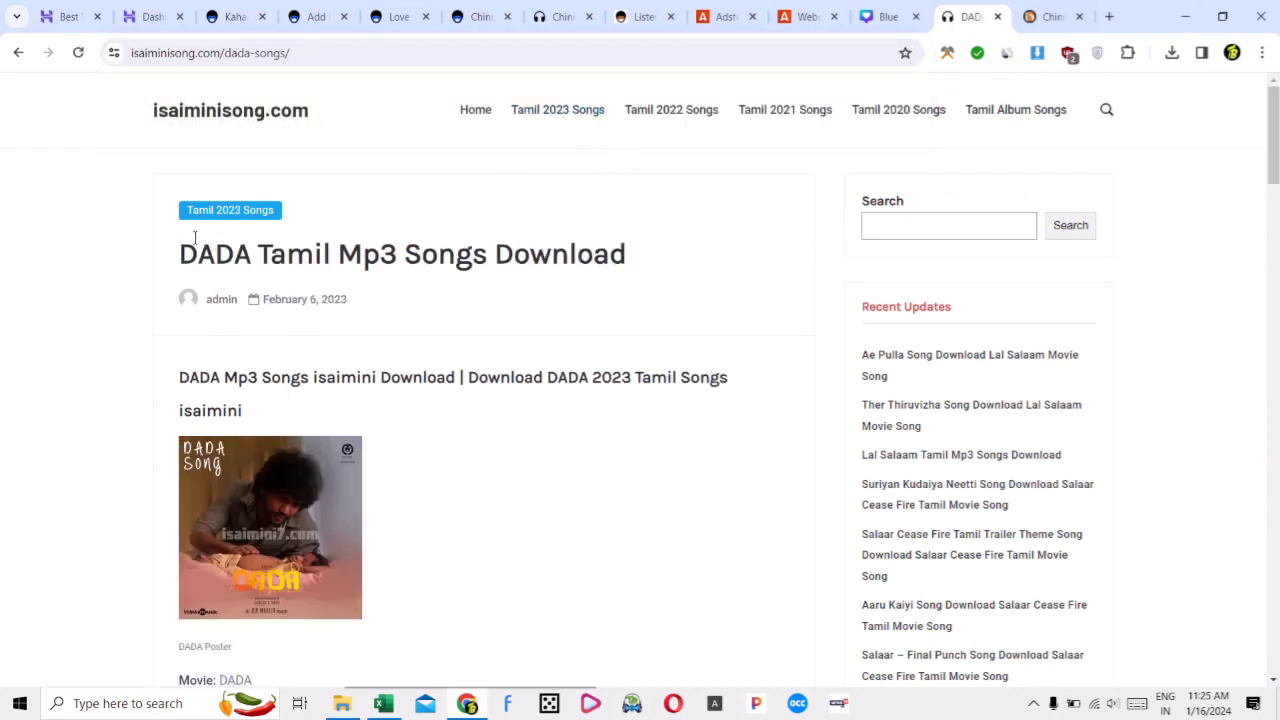
Copy "DADA Tamil" from the source page's heading and search the Pagalworrld site for it
{"action": "left_click_drag", "start_coordinate": [180, 254], "coordinate": [331, 254]}
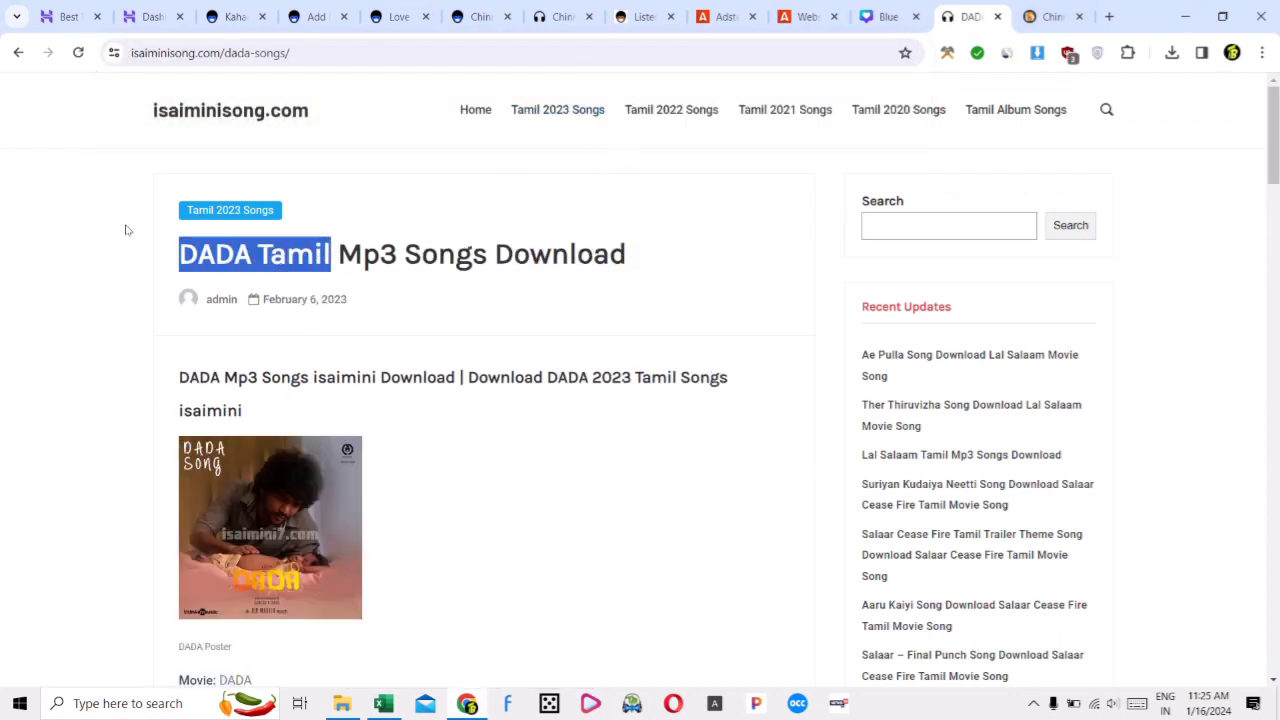
{"action": "left_click", "coordinate": [406, 9]}
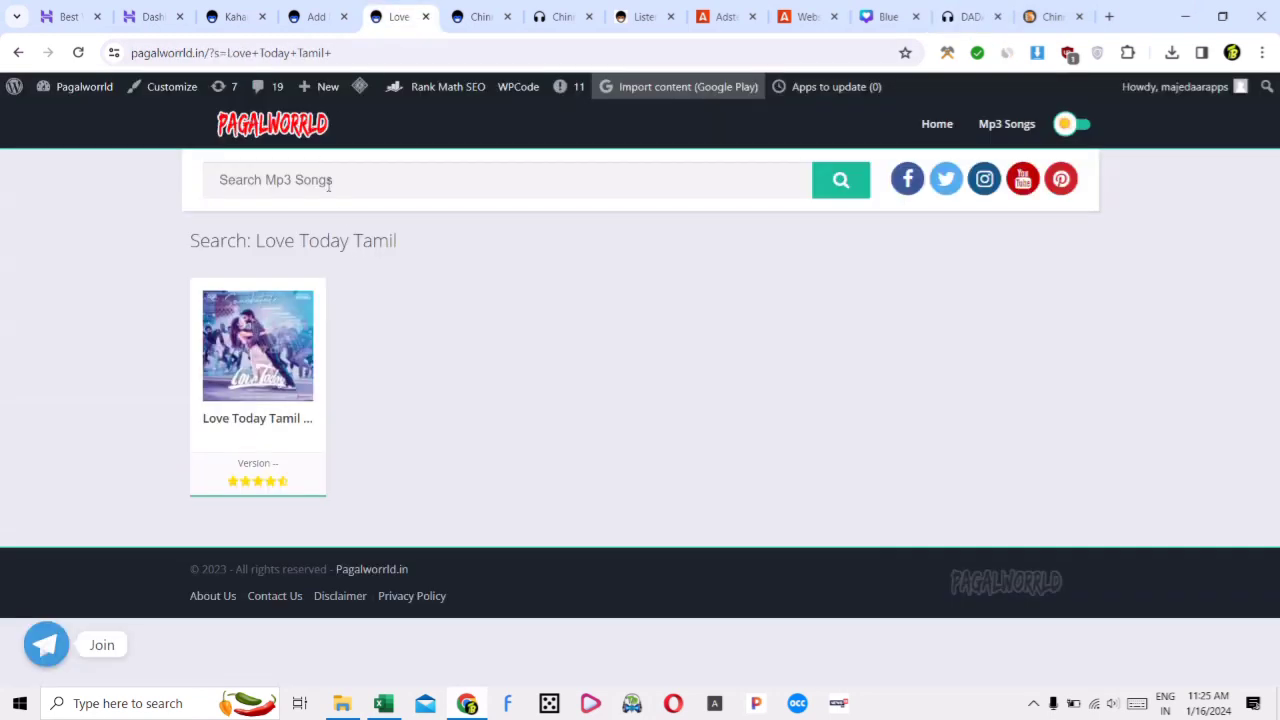
{"action": "left_click", "coordinate": [330, 181]}
{"action": "key", "text": "ctrl+v"}
{"action": "left_click", "coordinate": [812, 182]}
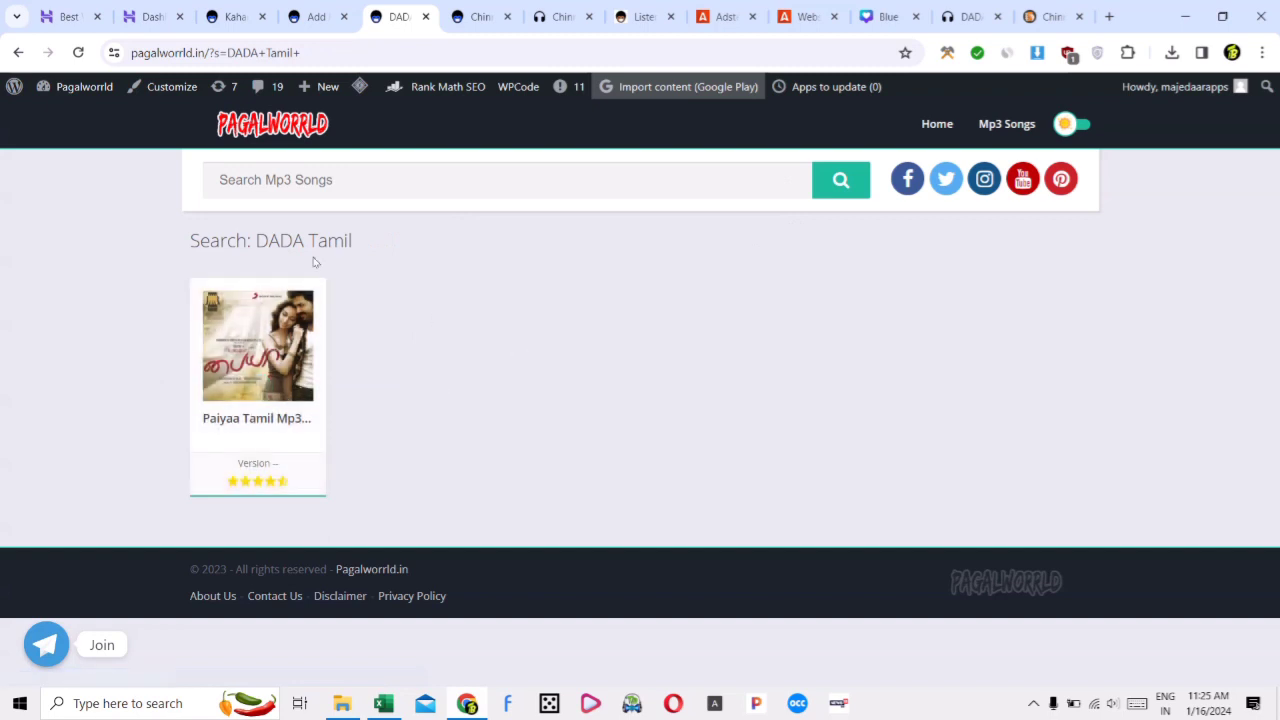
{"action": "left_click_drag", "start_coordinate": [258, 241], "coordinate": [377, 238]}
{"action": "left_click", "coordinate": [579, 316]}
Close the Chinna Thayee source page and move the DADA source page beside the Pagalworrld search tabs
{"action": "left_click", "coordinate": [565, 17]}
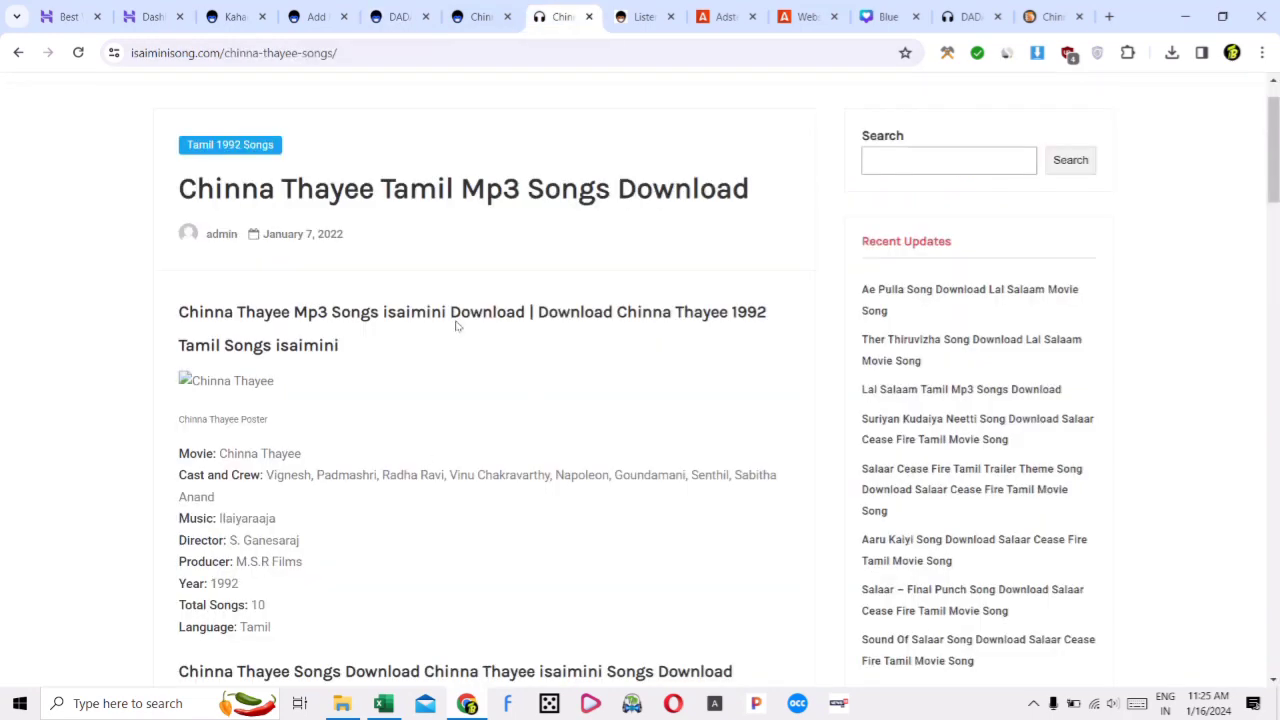
{"action": "left_click", "coordinate": [589, 17]}
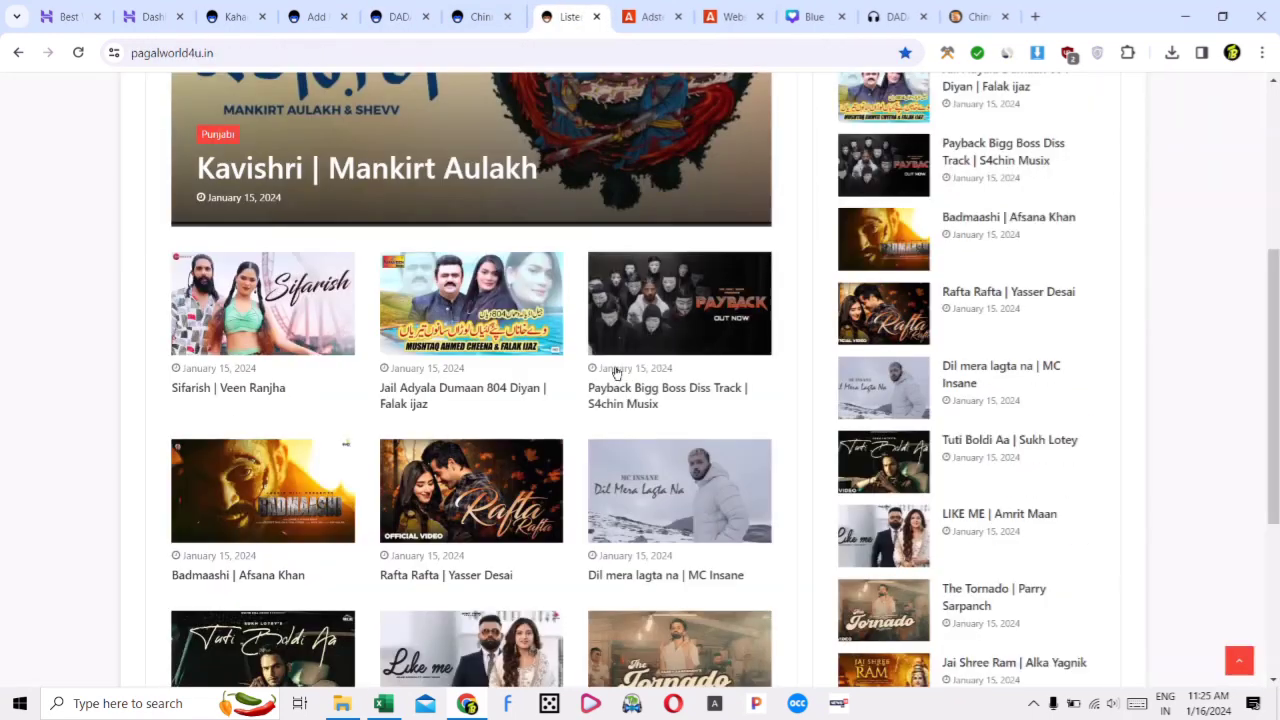
{"action": "left_click_drag", "start_coordinate": [890, 16], "coordinate": [605, 17]}
Copy the DADA source page's full heading and start a new WordPress post from the published Chinna Thayee post
{"action": "triple_click", "coordinate": [390, 255]}
{"action": "left_click", "coordinate": [425, 10]}
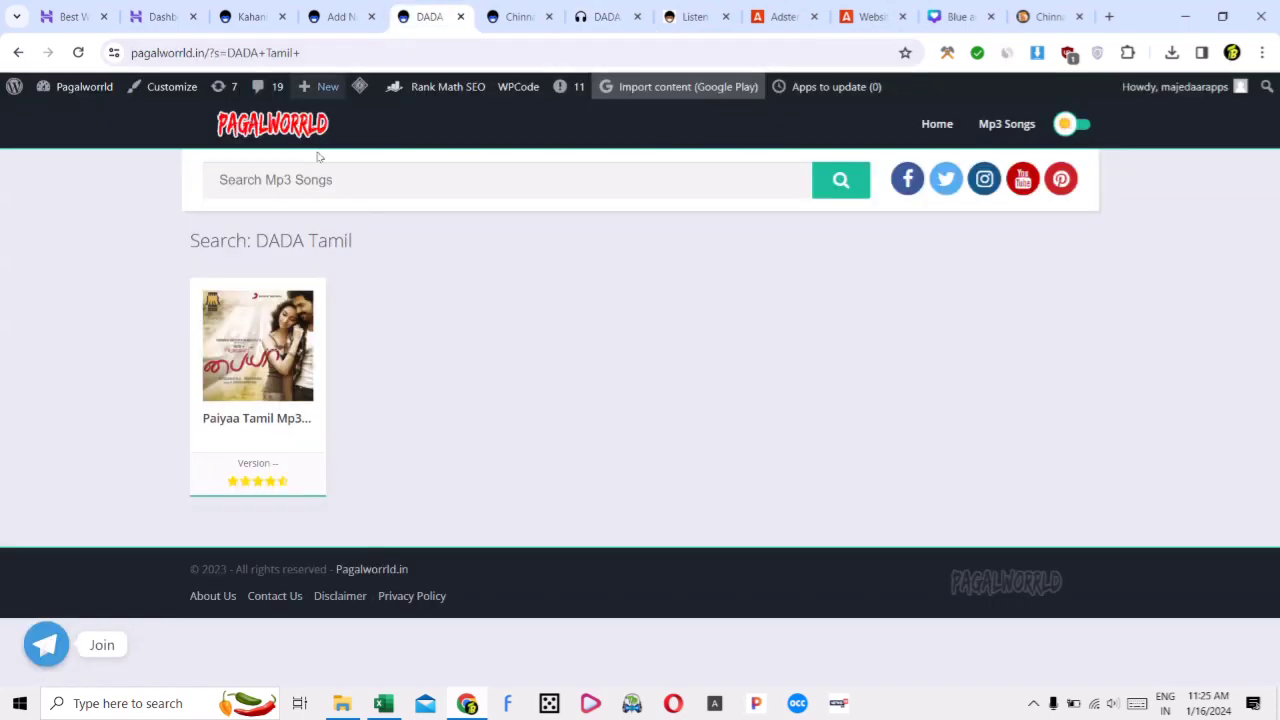
{"action": "left_click", "coordinate": [362, 8]}
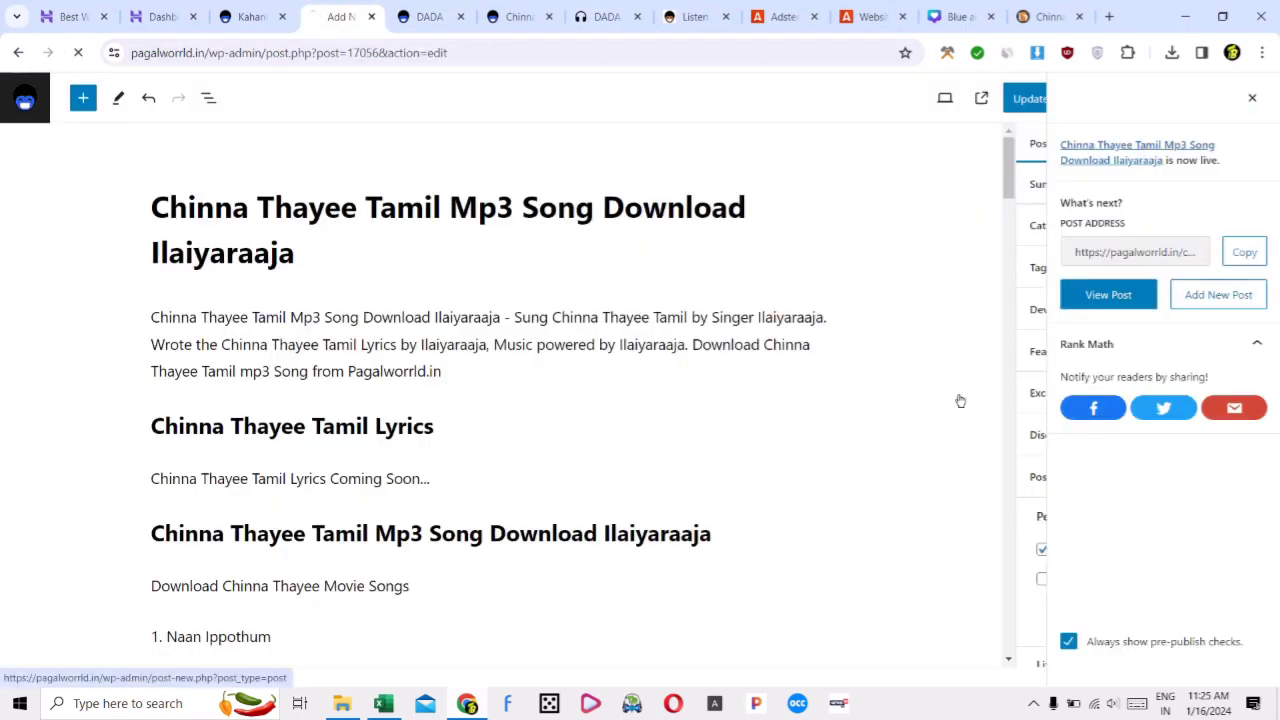
Close the two unneeded tabs ahead of the Pagalworrld ones while the new post loads
{"action": "left_click", "coordinate": [447, 20]}
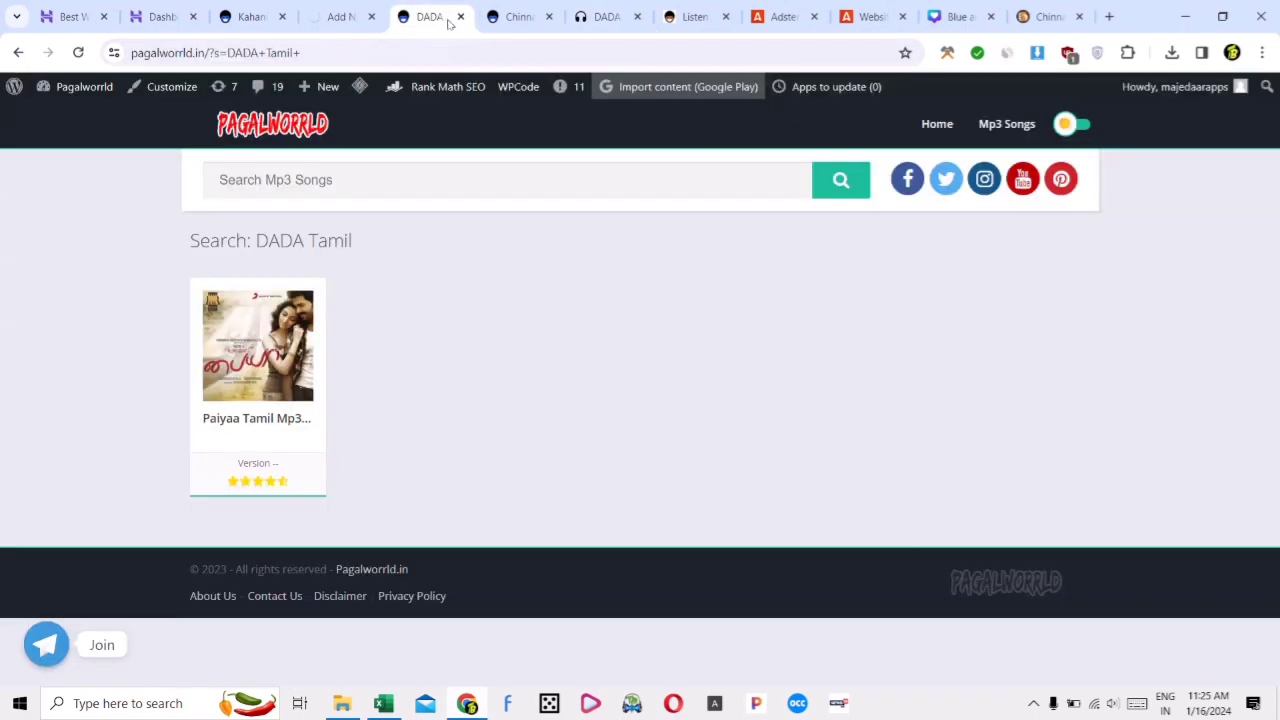
{"action": "left_click", "coordinate": [505, 18]}
{"action": "left_click", "coordinate": [193, 16]}
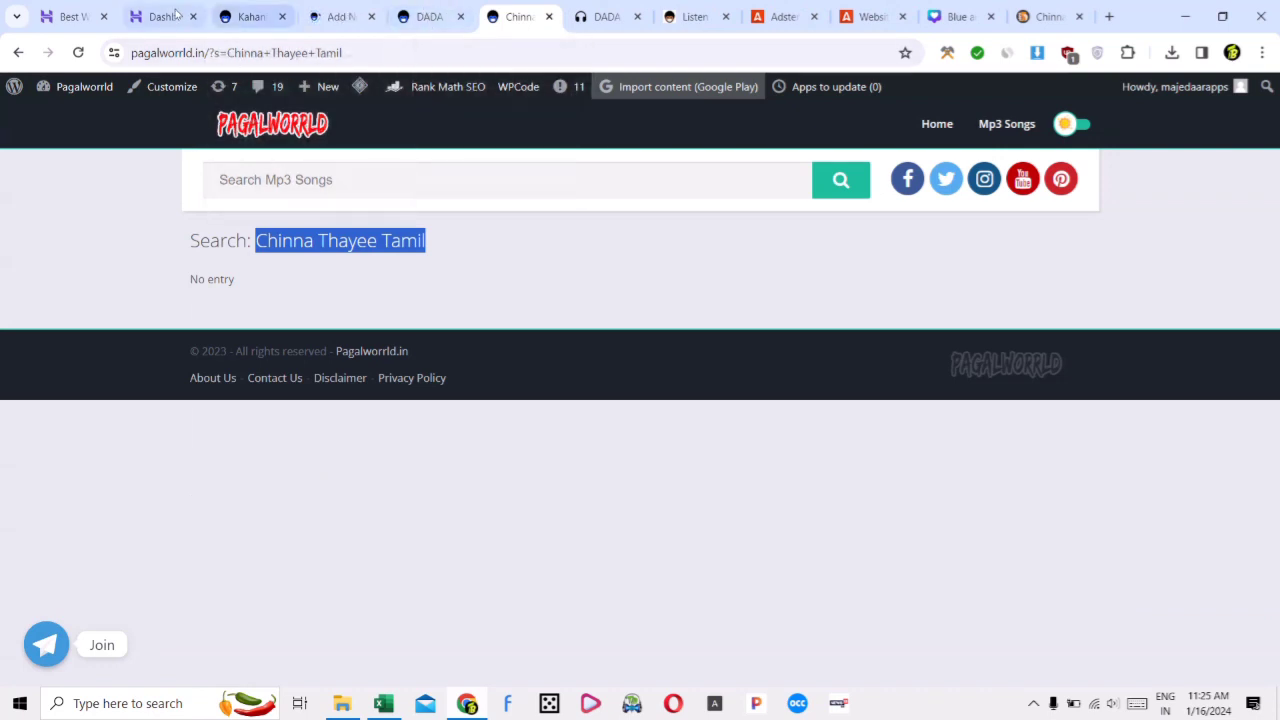
{"action": "left_click", "coordinate": [103, 16]}
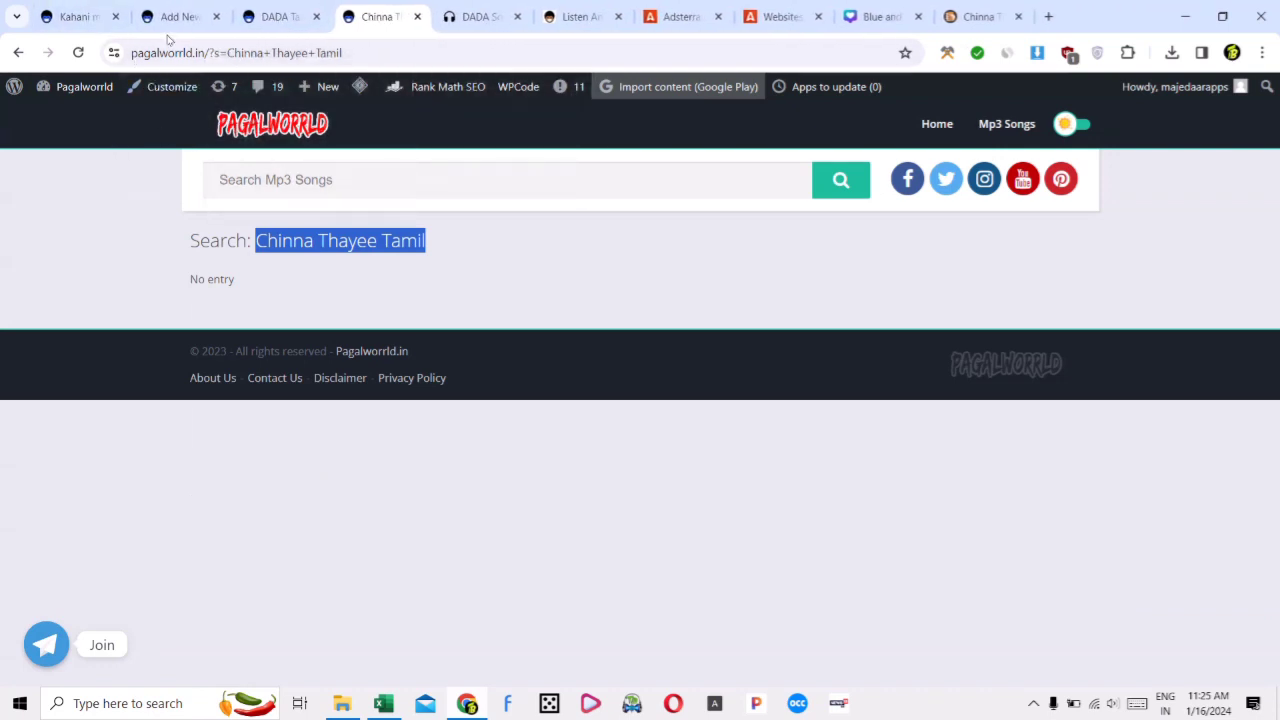
Enter "DADA Tamil Mp3 Songs Download" as both the new post's title and its first paragraph
{"action": "left_click", "coordinate": [182, 16]}
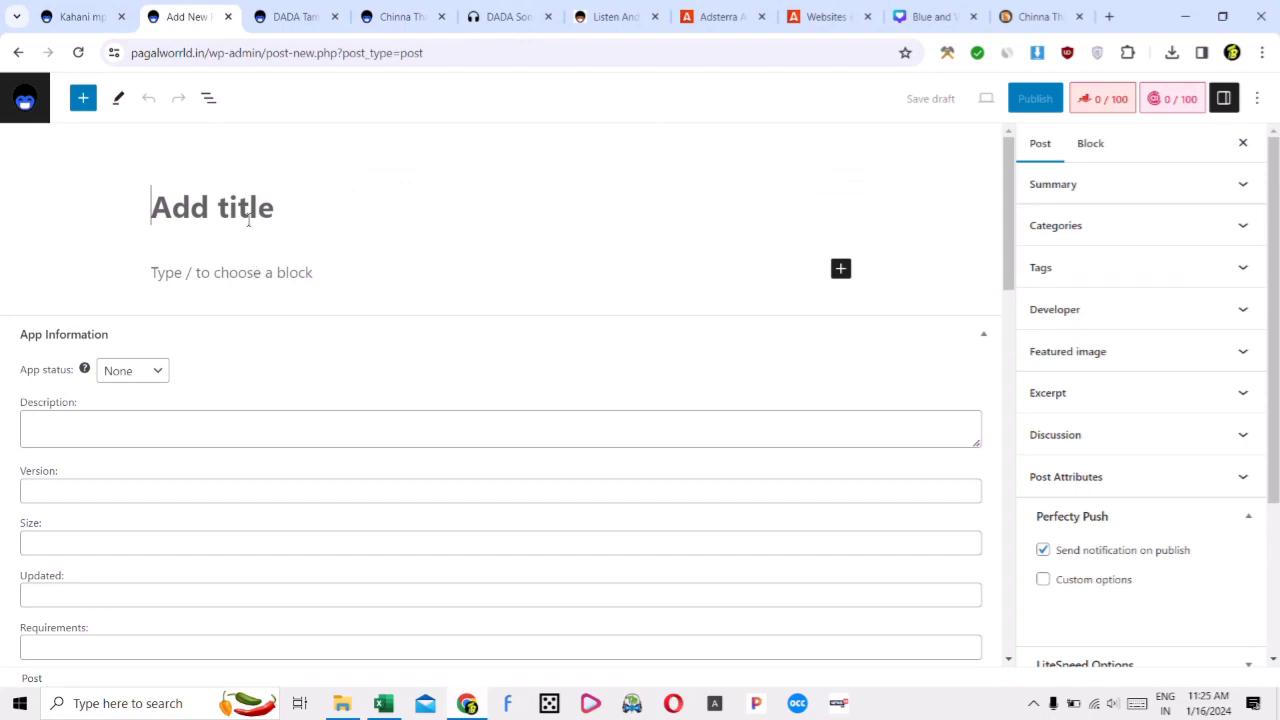
{"action": "key", "text": "ctrl+v"}
{"action": "left_click", "coordinate": [266, 274]}
{"action": "key", "text": "ctrl+v"}
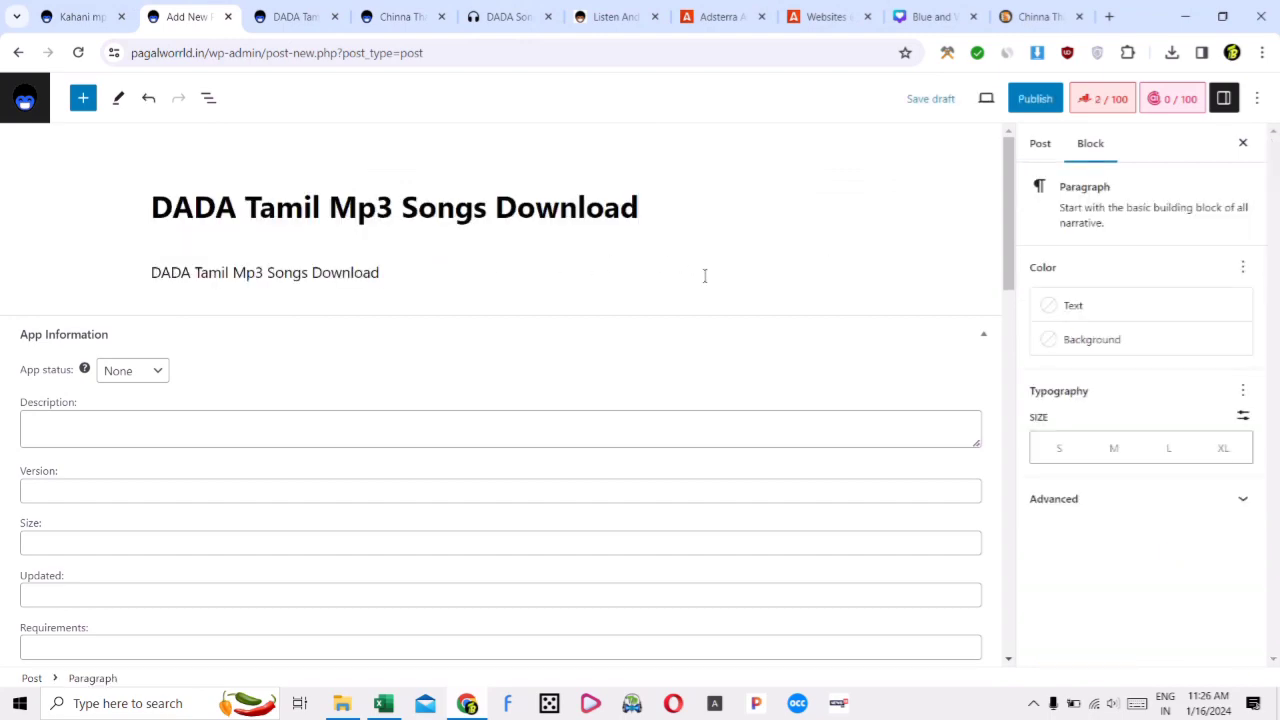
Copy the music composer's name, Jen Martin, from the DADA source page and append it to the post's first paragraph
{"action": "left_click", "coordinate": [505, 16]}
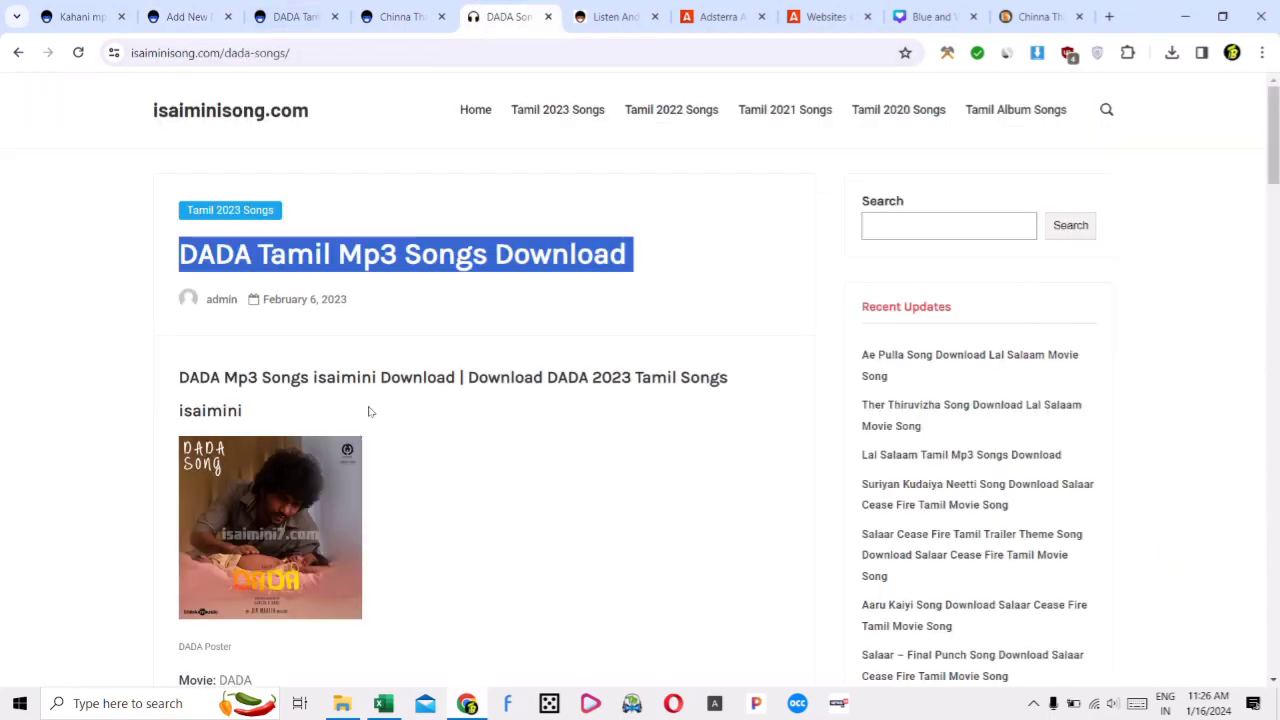
{"action": "scroll", "coordinate": [380, 408], "scroll_direction": "down", "scroll_amount": 6}
{"action": "scroll", "coordinate": [329, 452], "scroll_direction": "up", "scroll_amount": 2}
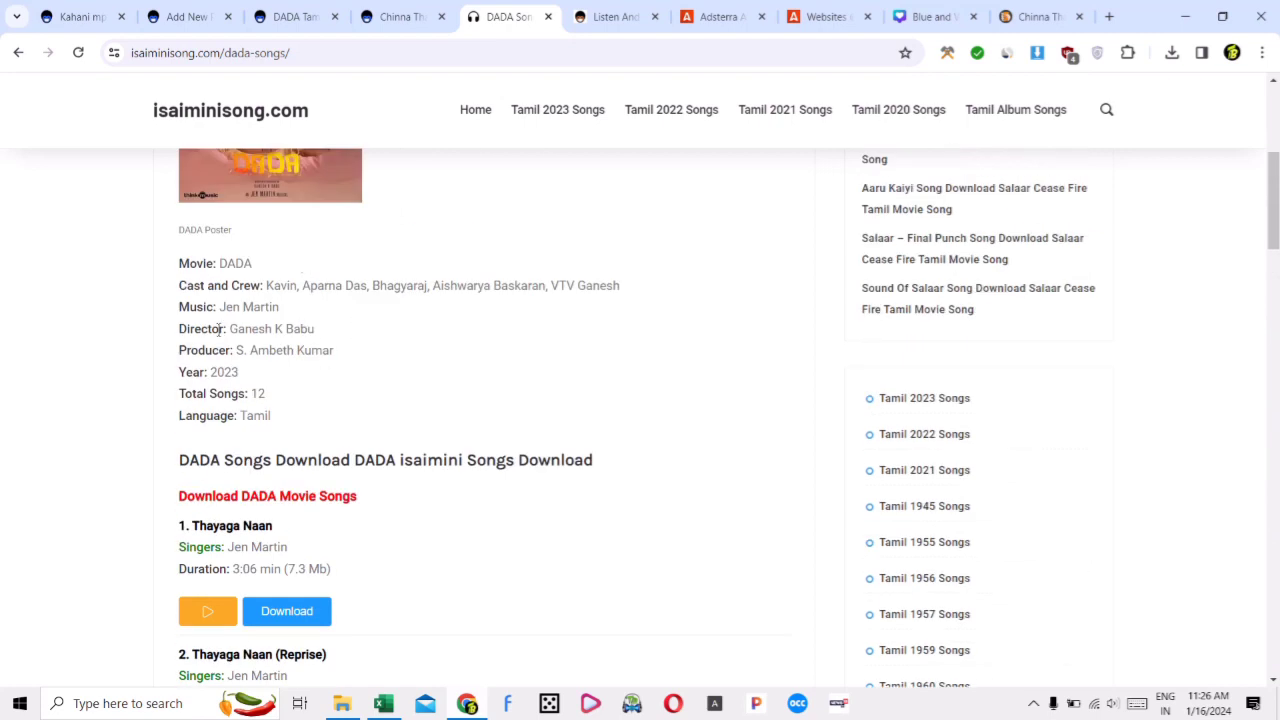
{"action": "left_click_drag", "start_coordinate": [279, 306], "coordinate": [225, 307]}
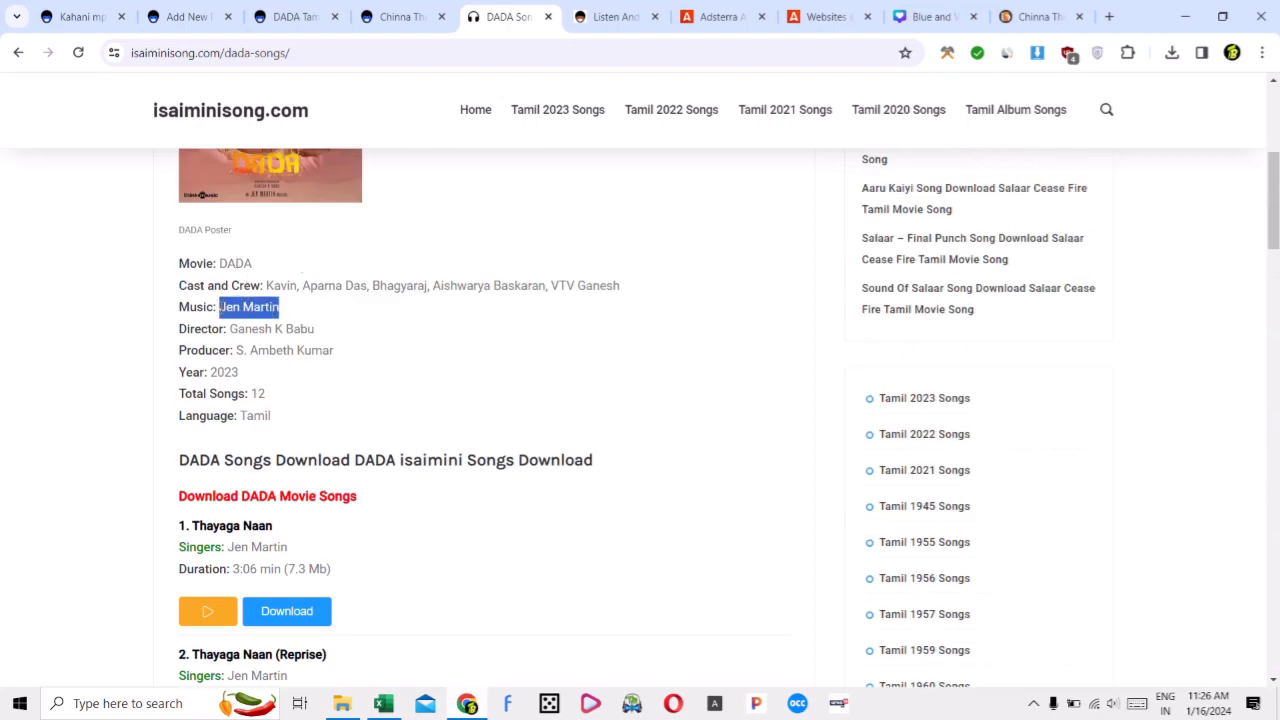
{"action": "left_click", "coordinate": [400, 16]}
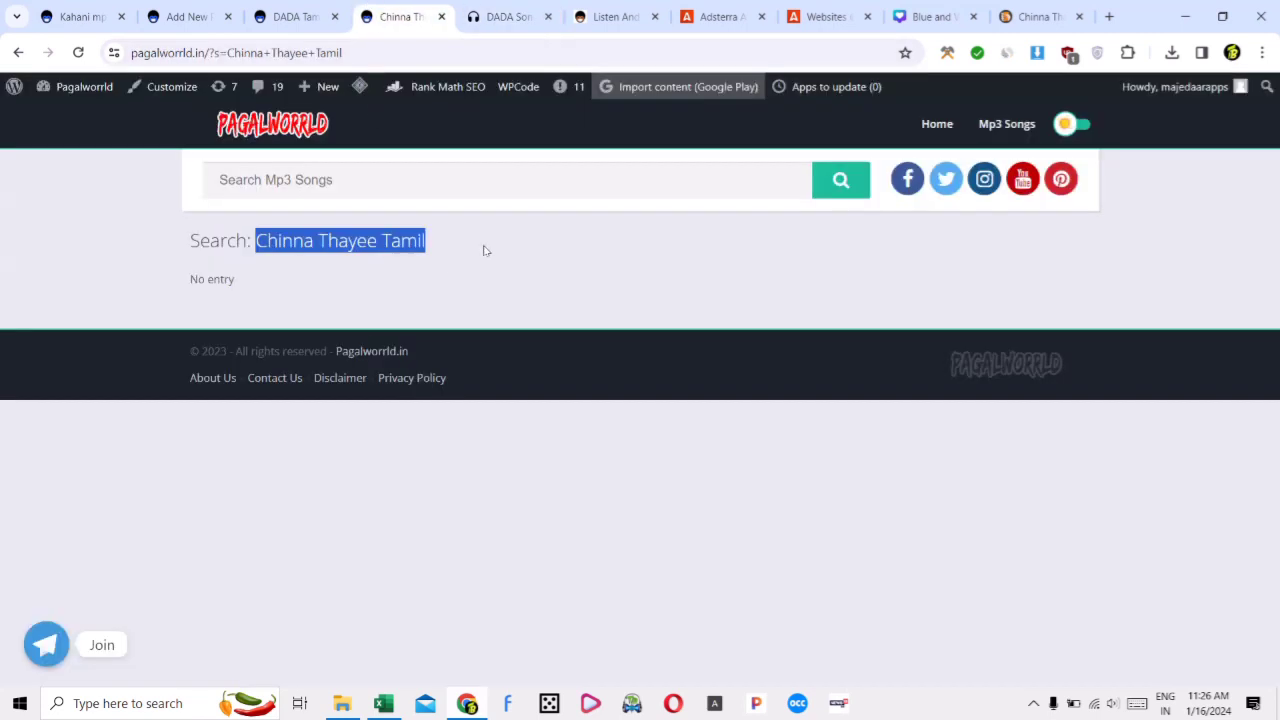
{"action": "left_click", "coordinate": [295, 16]}
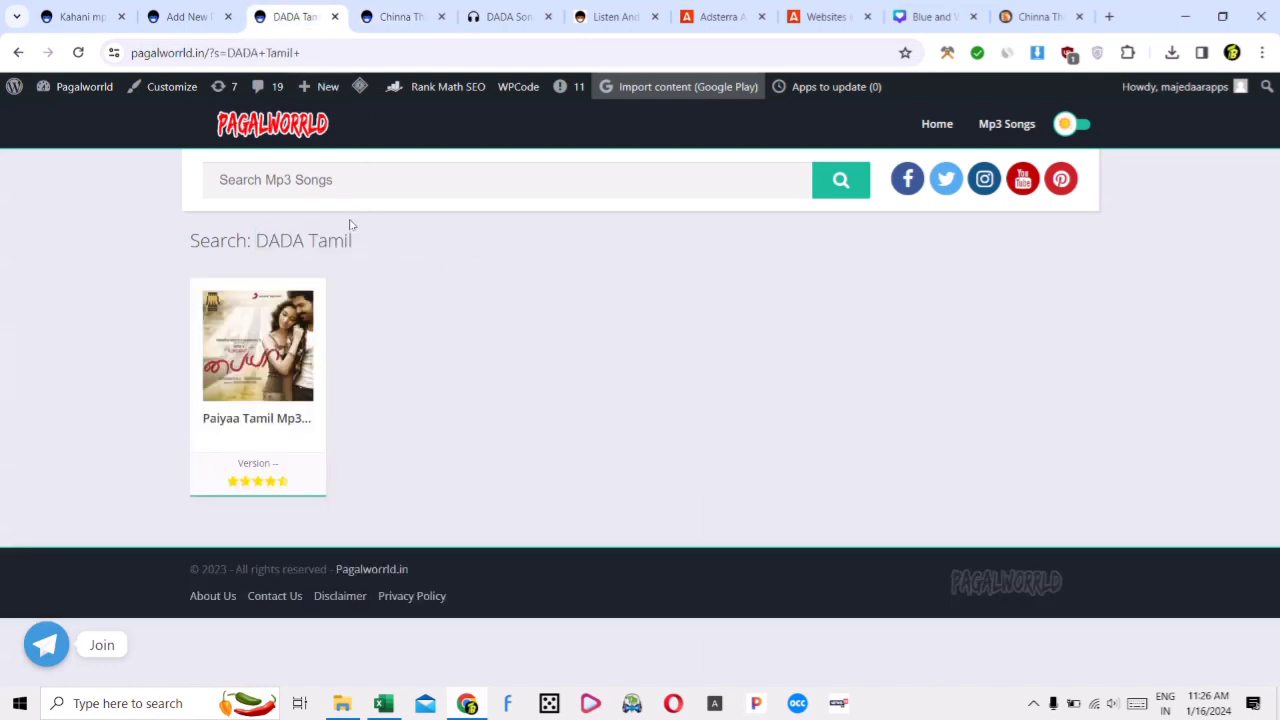
{"action": "left_click", "coordinate": [185, 16]}
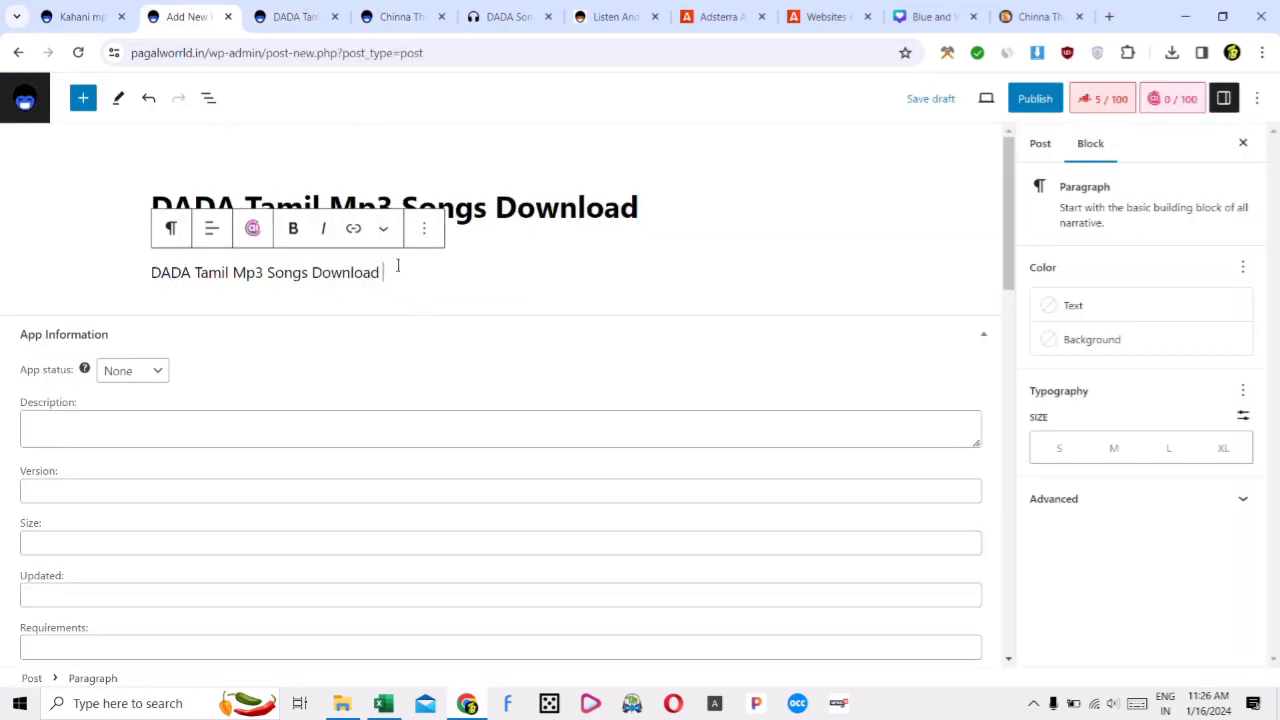
{"action": "type", "text": "Jen Martina"}
{"action": "key", "text": "BackSpace"}
Replace the post title with the paragraph's text, "DADA Tamil Mp3 Songs Download Jen Martin"
{"action": "key", "text": "ctrl+a"}
{"action": "key", "text": "ctrl+c"}
{"action": "left_click", "coordinate": [464, 269]}
{"action": "left_click", "coordinate": [507, 208]}
{"action": "key", "text": "ctrl+a"}
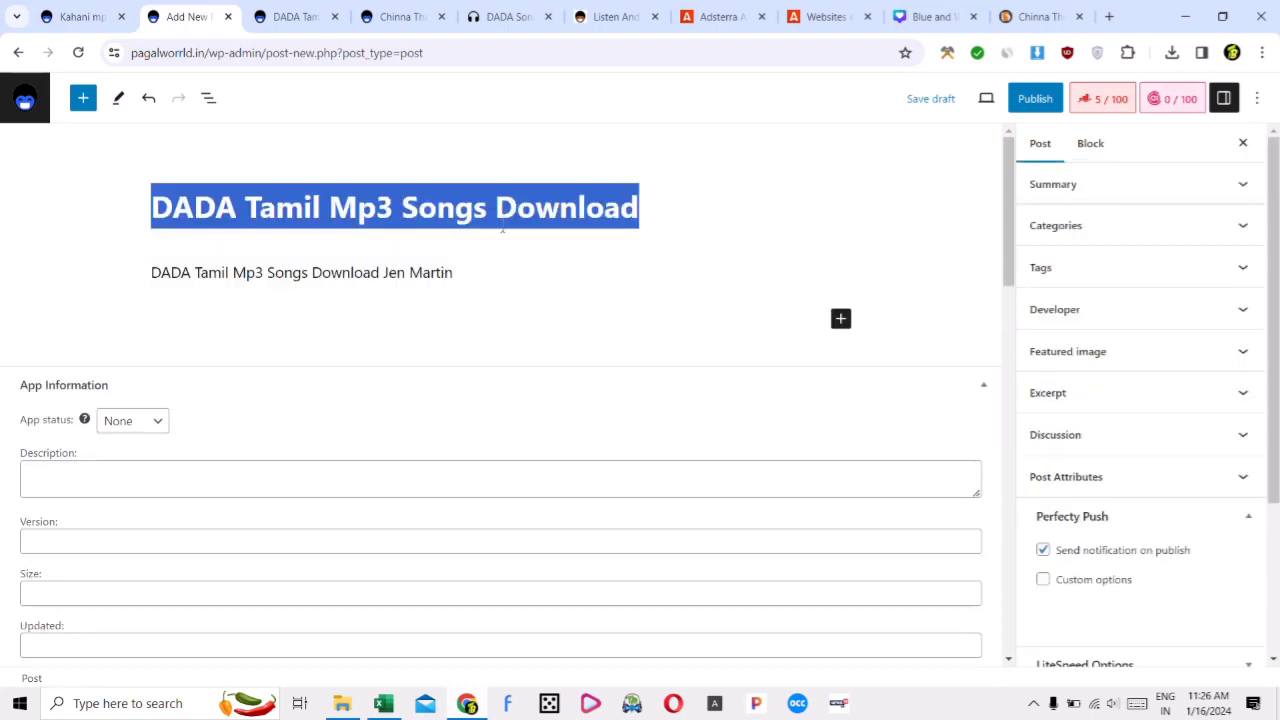
{"action": "key", "text": "ctrl+v"}
Extend the first paragraph with a hyphen and the singer, lyrics and music description copied from the Kahani post
{"action": "left_click", "coordinate": [485, 278]}
{"action": "type", "text": "-"}
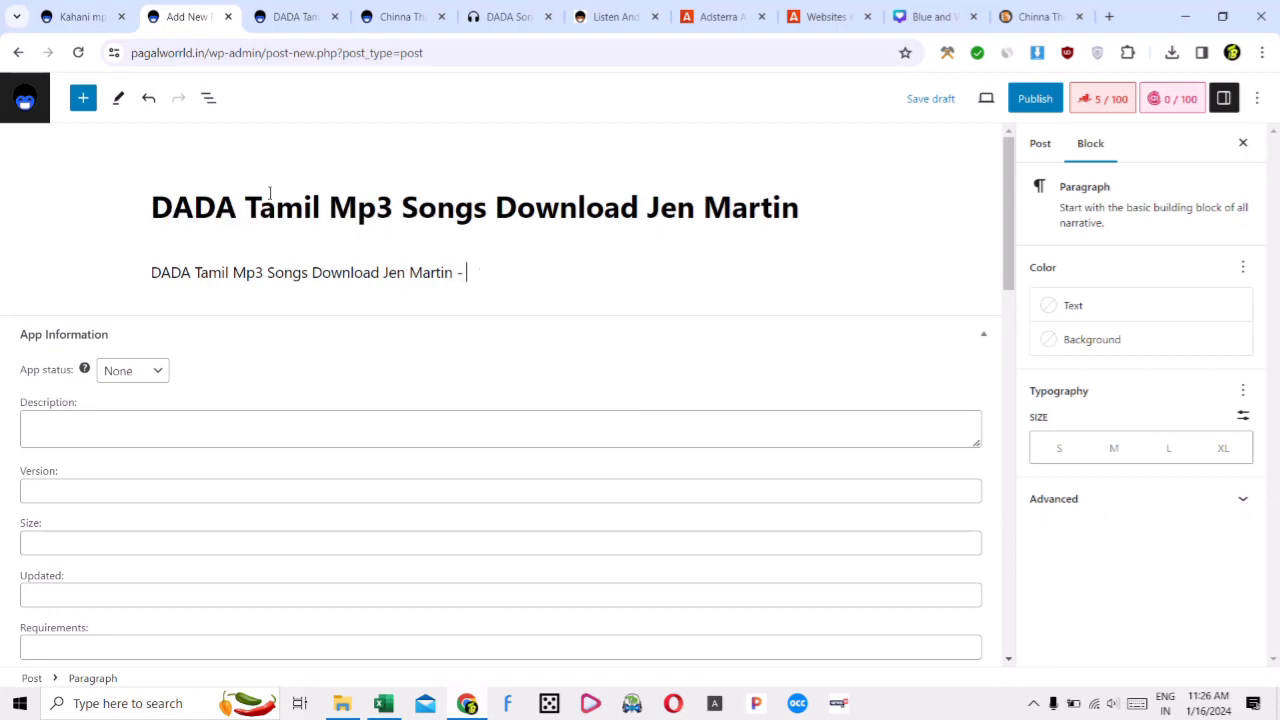
{"action": "left_click", "coordinate": [80, 16]}
{"action": "scroll", "coordinate": [458, 274], "scroll_direction": "up", "scroll_amount": 1}
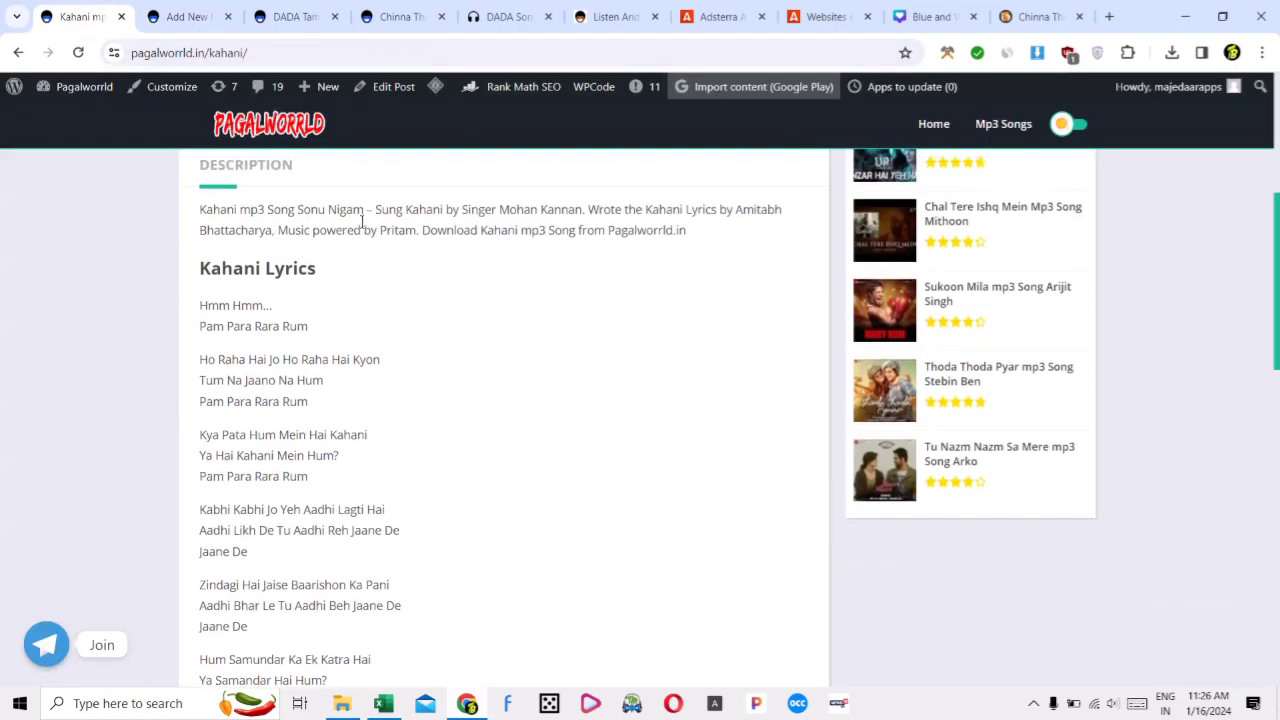
{"action": "left_click_drag", "start_coordinate": [376, 208], "coordinate": [716, 235]}
{"action": "key", "text": "ctrl+c"}
{"action": "left_click", "coordinate": [388, 17]}
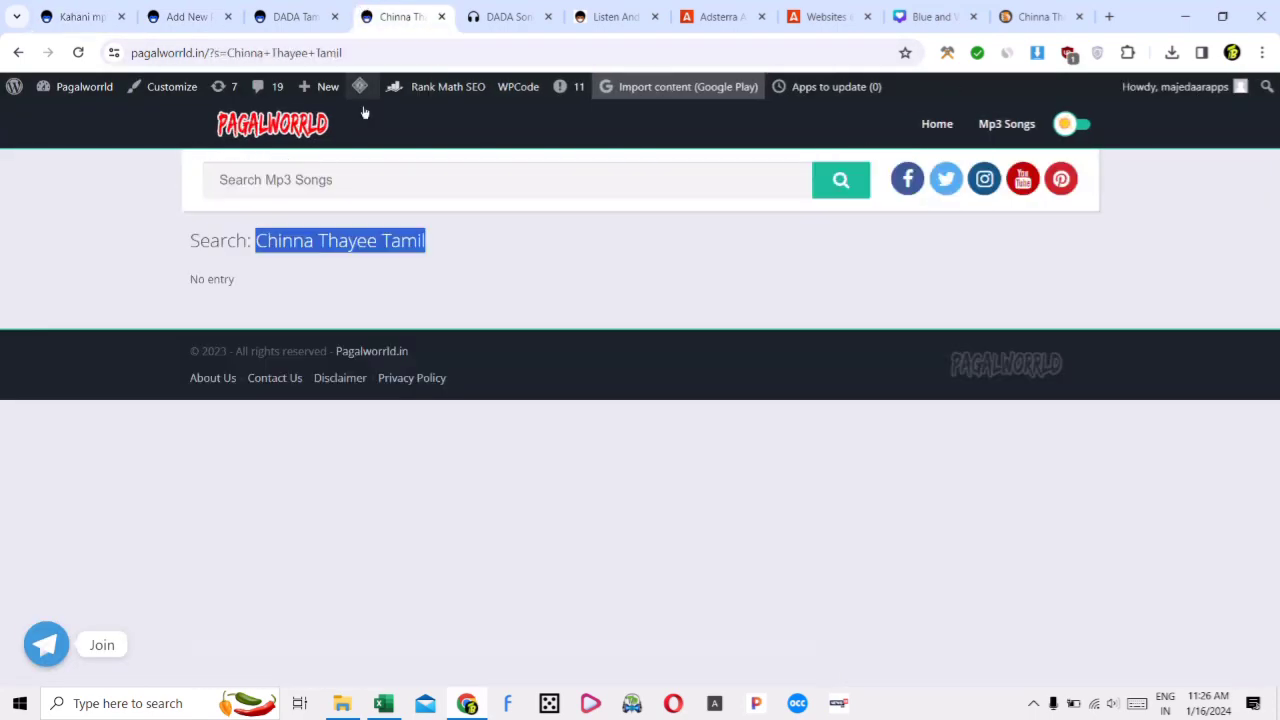
{"action": "left_click", "coordinate": [300, 17]}
{"action": "left_click", "coordinate": [175, 14]}
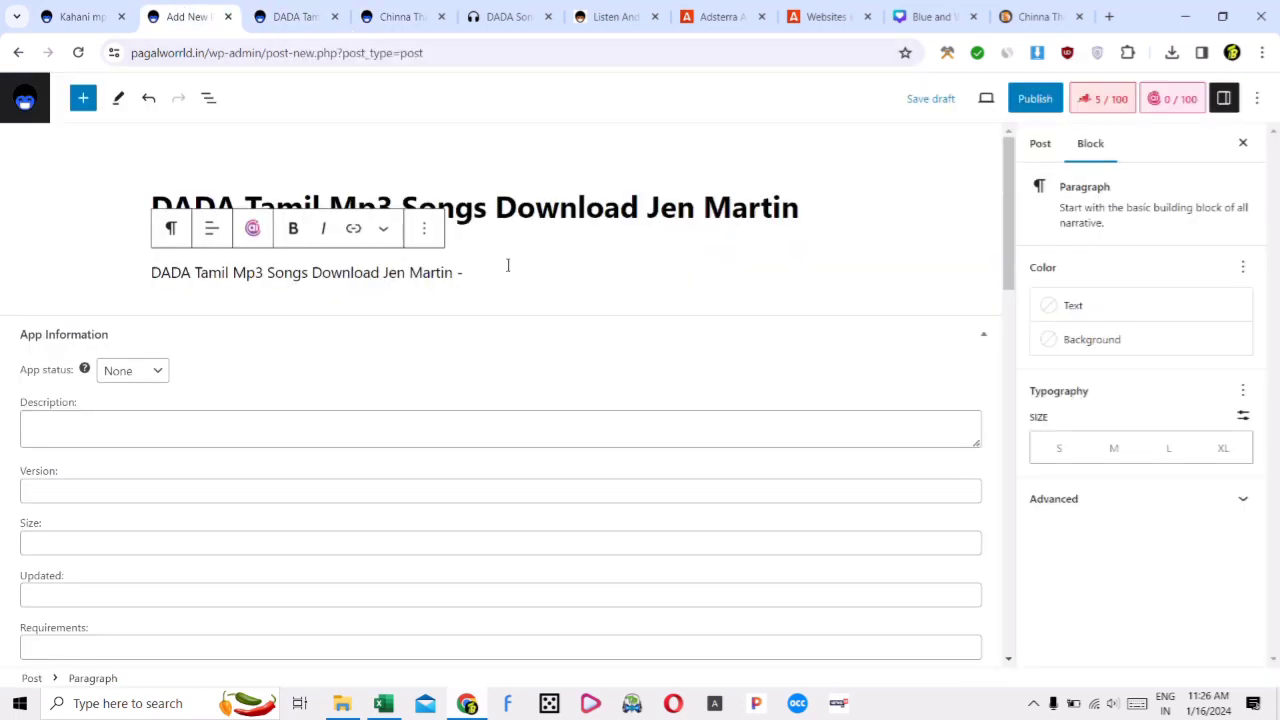
{"action": "key", "text": "ctrl+v"}
{"action": "key", "text": "Return"}
Replace all three mentions of "Kahani" in the first paragraph with "DADA Tamil" copied from the title
{"action": "left_click_drag", "start_coordinate": [153, 205], "coordinate": [330, 196]}
{"action": "key", "text": "ctrl+c"}
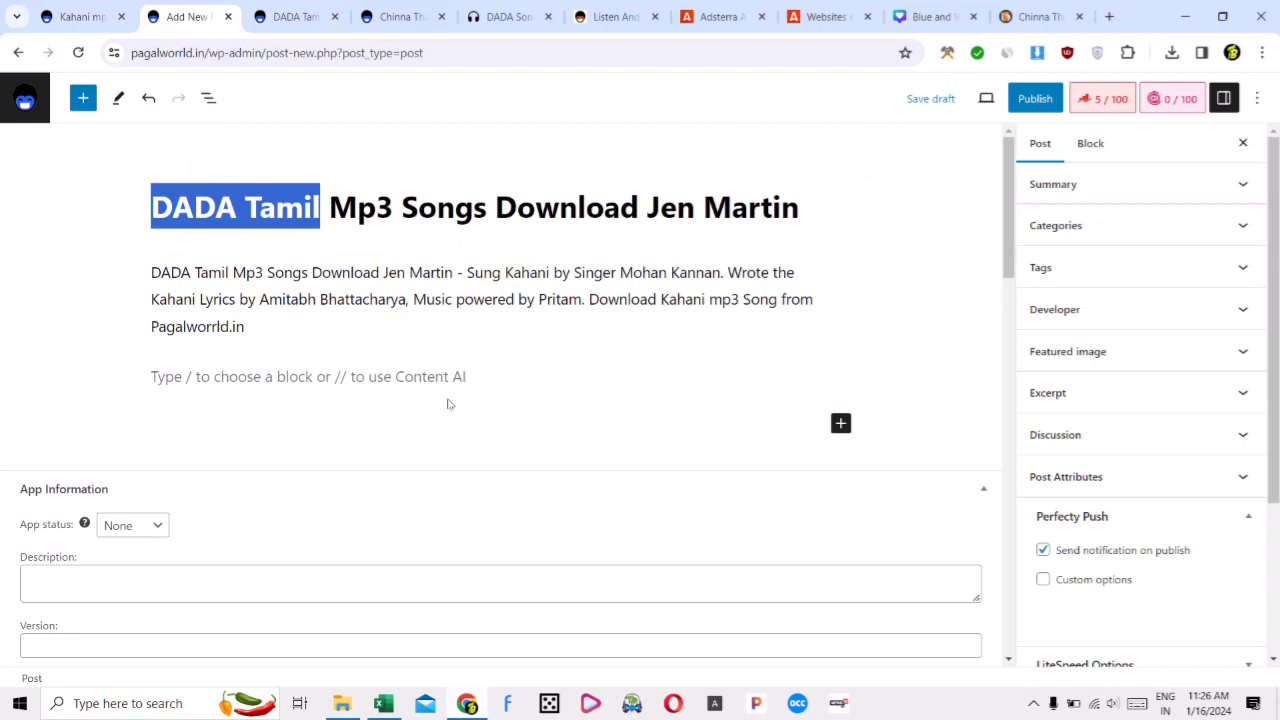
{"action": "left_click", "coordinate": [670, 272]}
{"action": "double_click", "coordinate": [519, 272]}
{"action": "key", "text": "ctrl+v"}
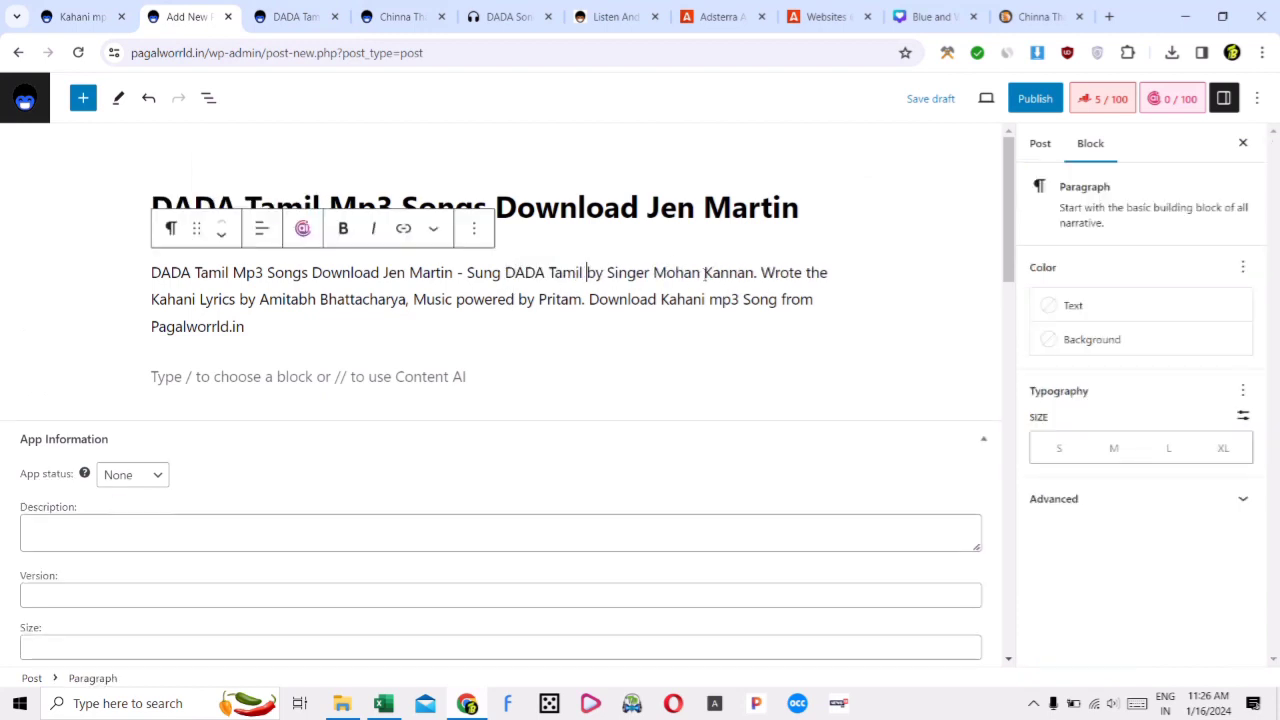
{"action": "double_click", "coordinate": [185, 299]}
{"action": "key", "text": "ctrl+v"}
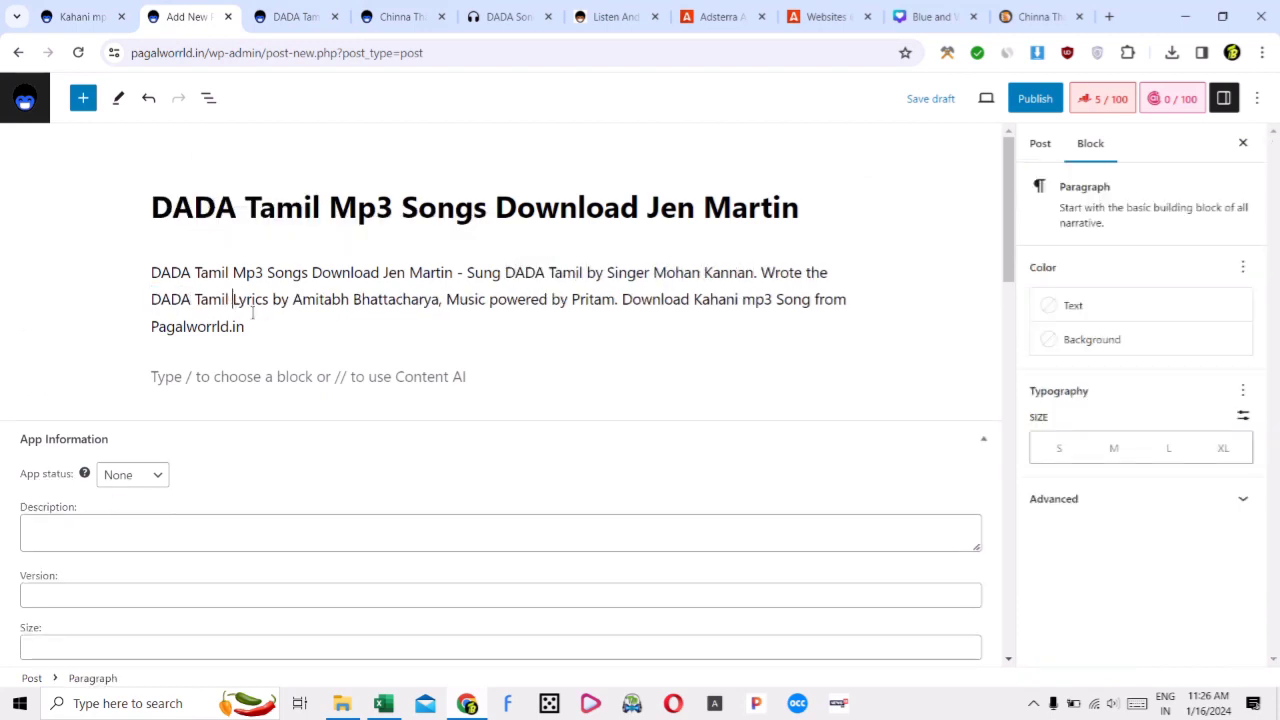
{"action": "double_click", "coordinate": [712, 299]}
{"action": "key", "text": "ctrl+v"}
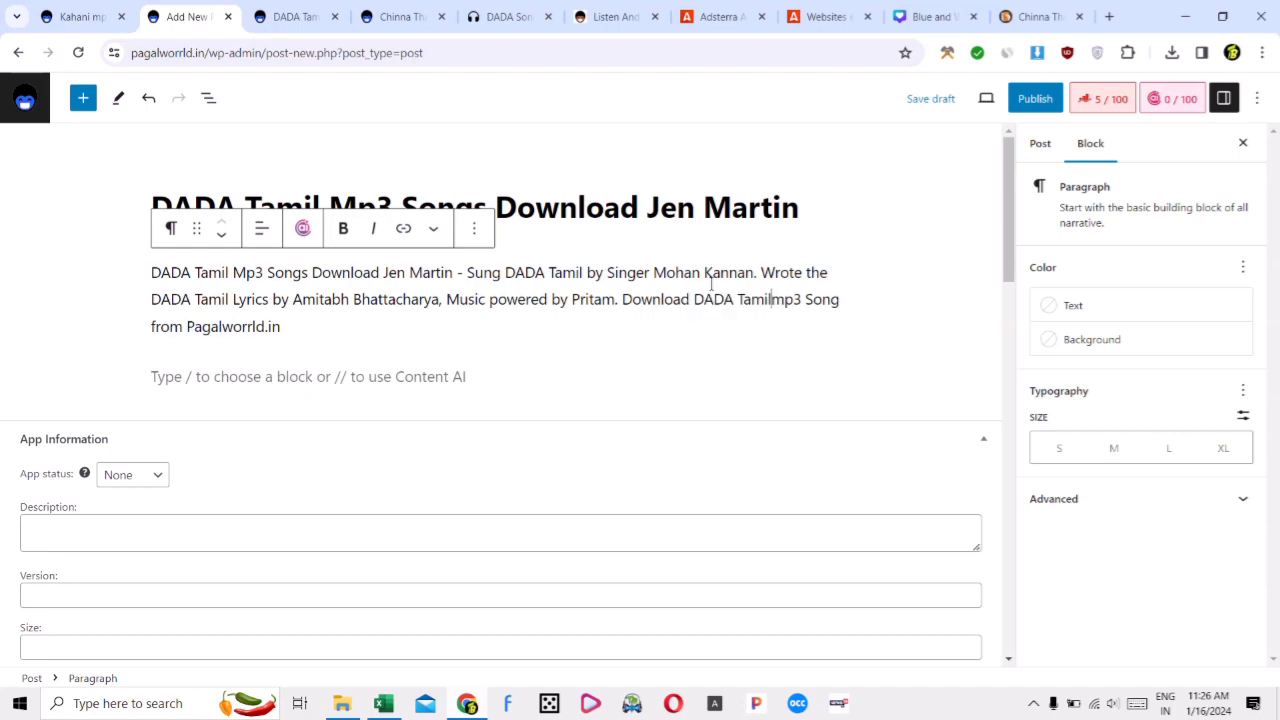
Replace the singer, lyricist and composer names in the first paragraph with "Jen Martin" copied from the title
{"action": "left_click", "coordinate": [639, 210]}
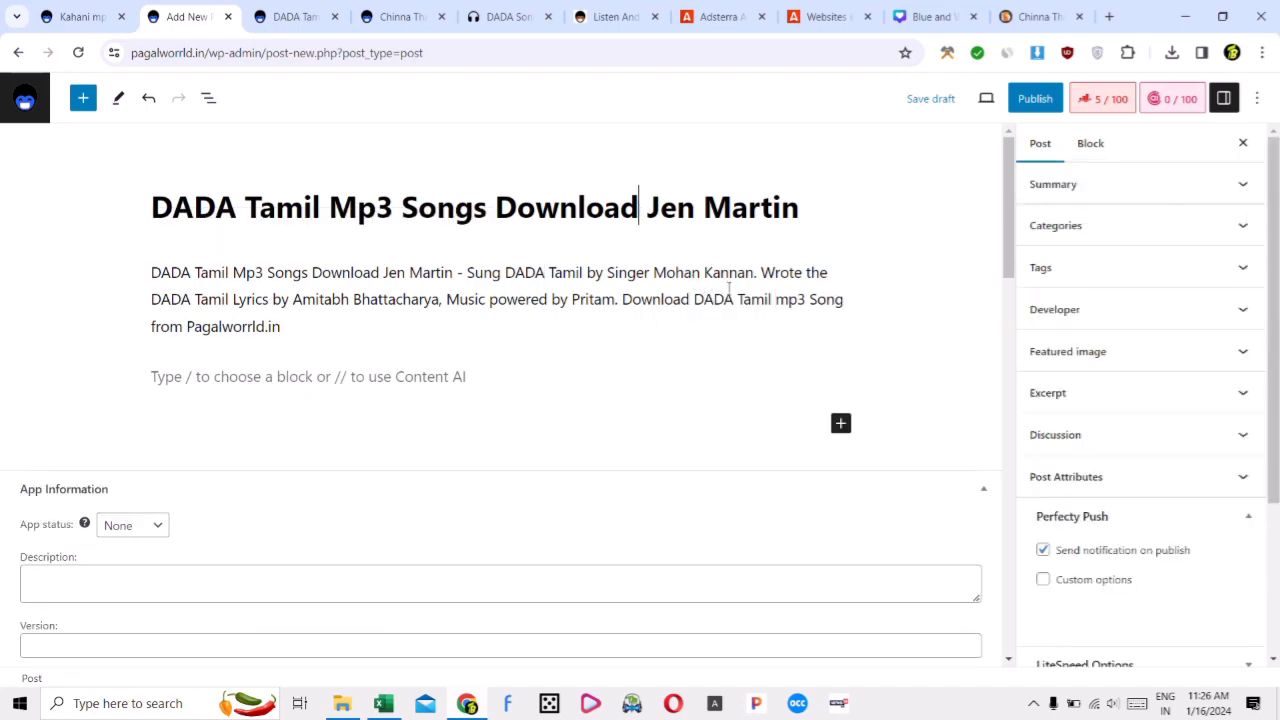
{"action": "left_click_drag", "start_coordinate": [799, 210], "coordinate": [639, 207]}
{"action": "key", "text": "ctrl+c"}
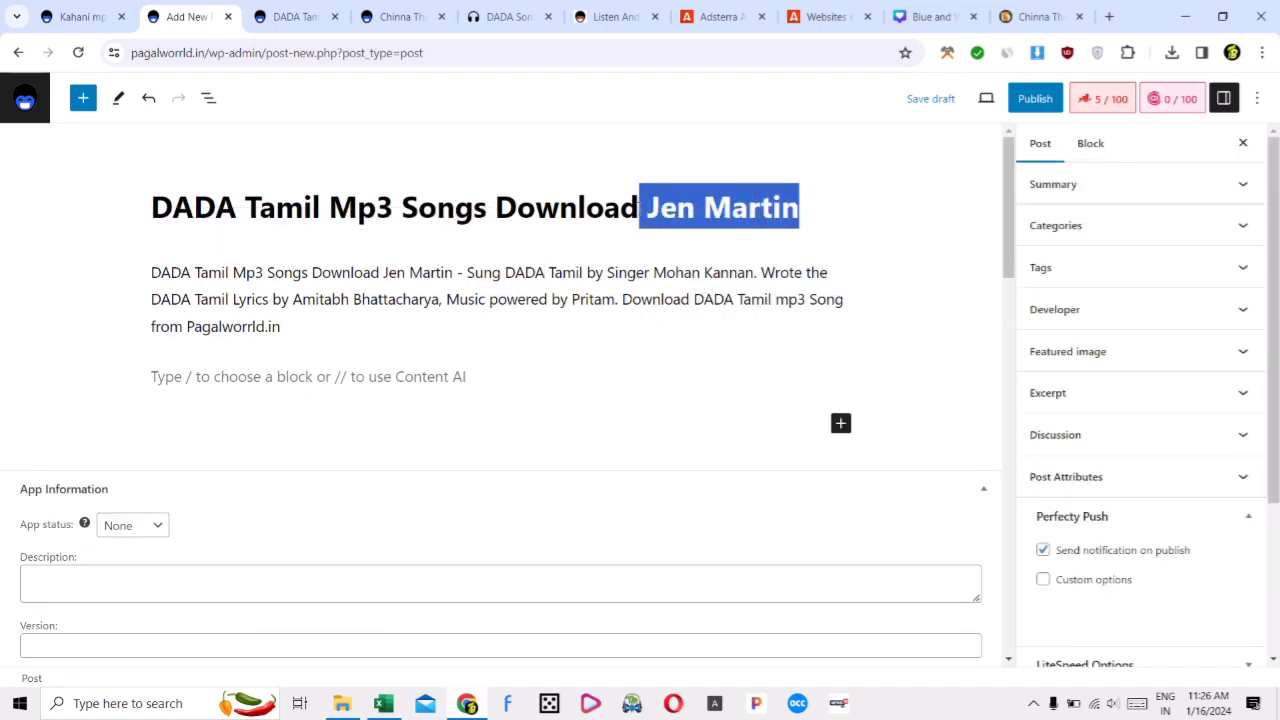
{"action": "left_click", "coordinate": [676, 270]}
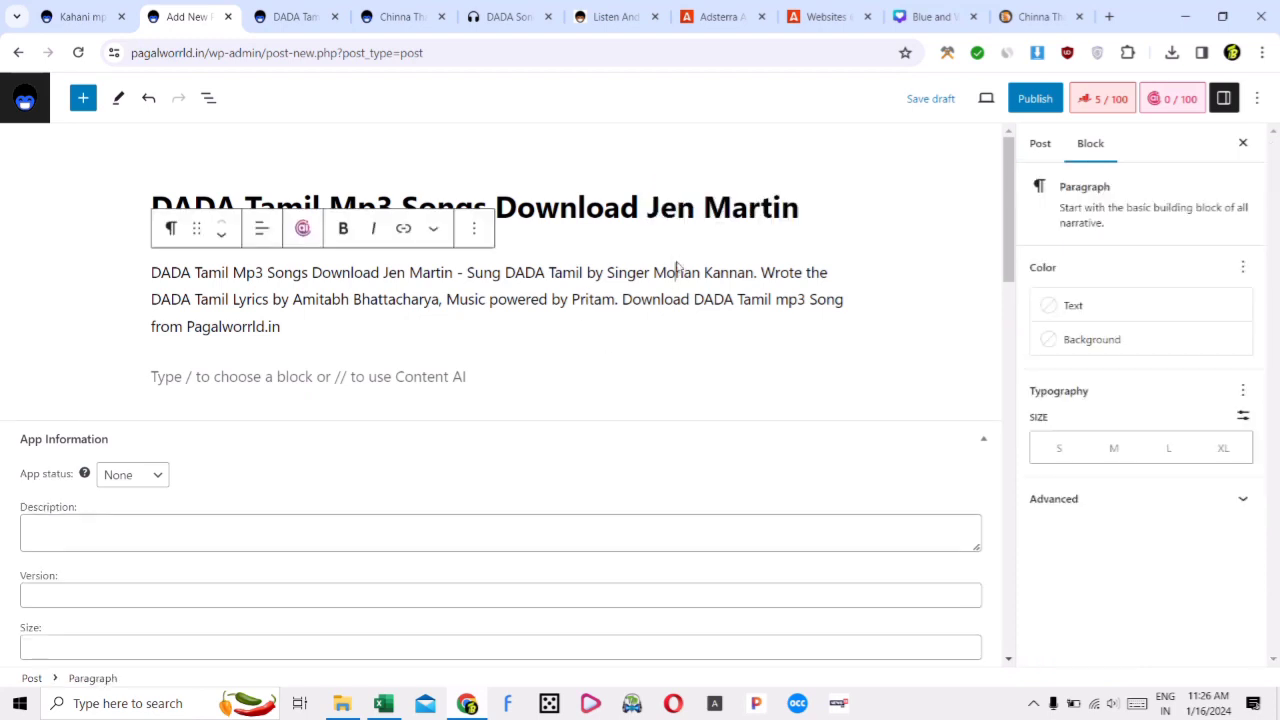
{"action": "left_click_drag", "start_coordinate": [654, 270], "coordinate": [752, 262]}
{"action": "key", "text": "ctrl+v"}
{"action": "left_click", "coordinate": [607, 273]}
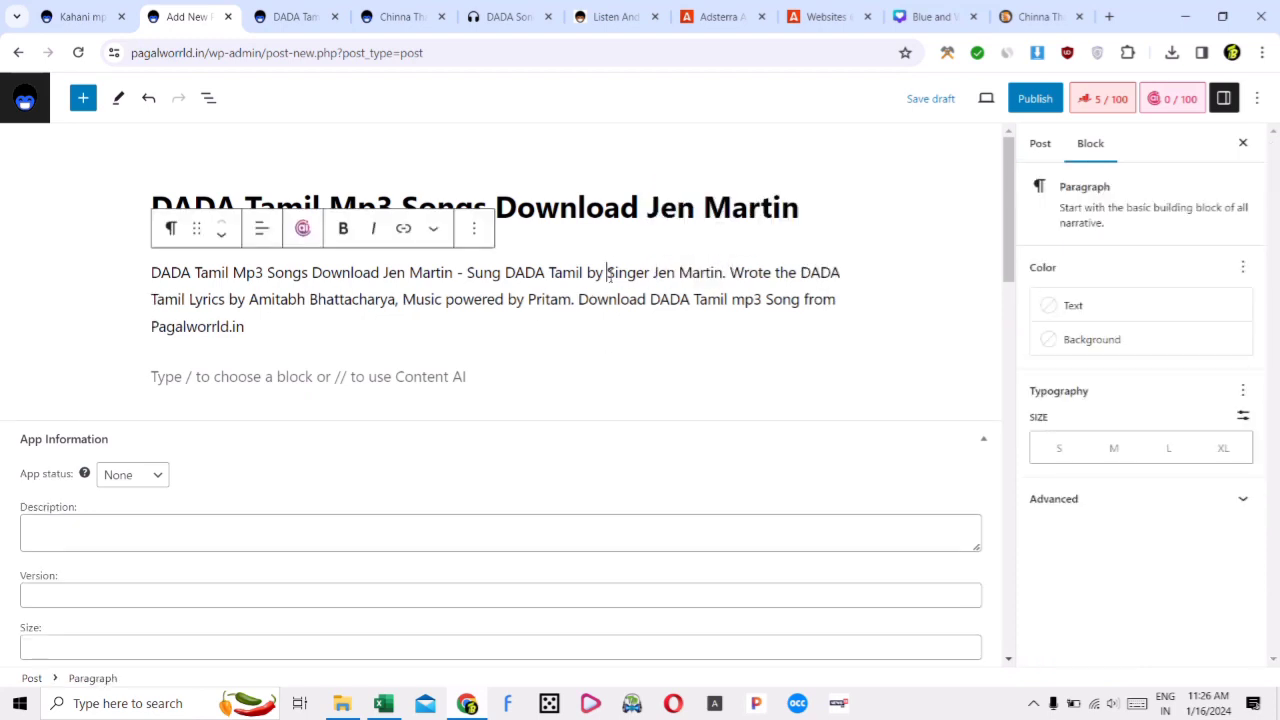
{"action": "left_click_drag", "start_coordinate": [248, 299], "coordinate": [396, 299]}
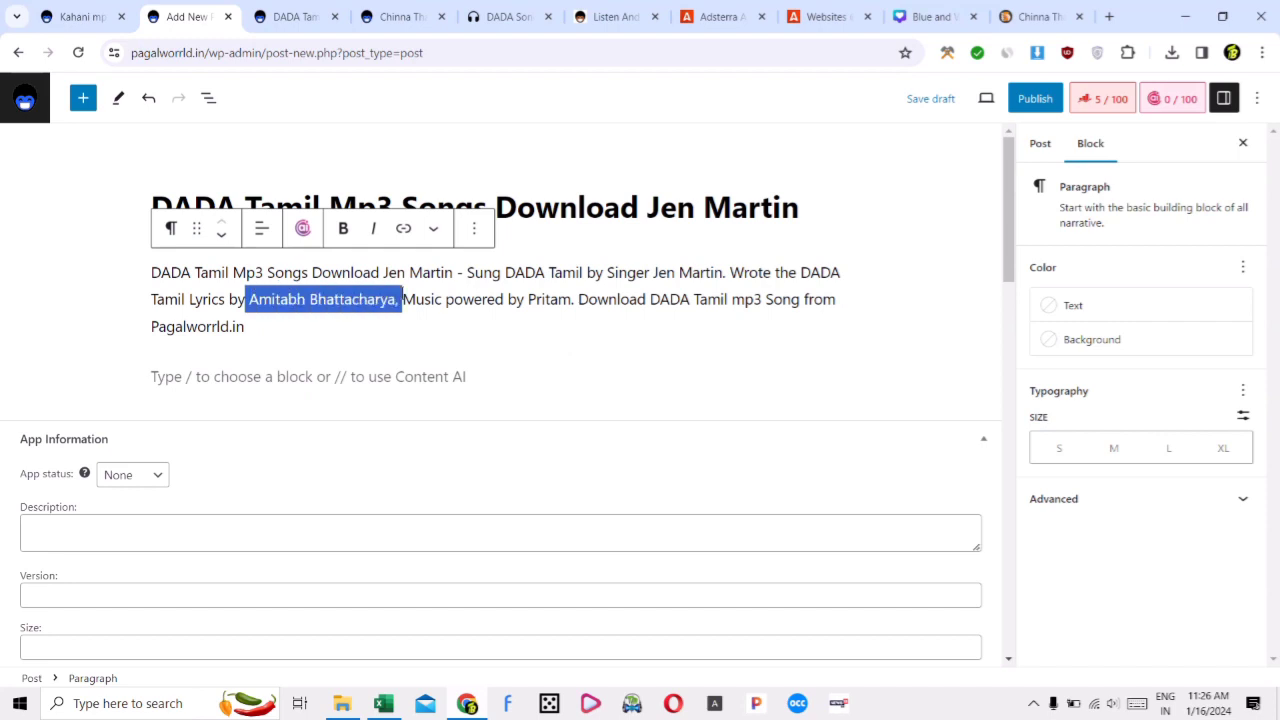
{"action": "left_click", "coordinate": [297, 299]}
{"action": "left_click_drag", "start_coordinate": [248, 299], "coordinate": [390, 299]}
{"action": "key", "text": "ctrl+v"}
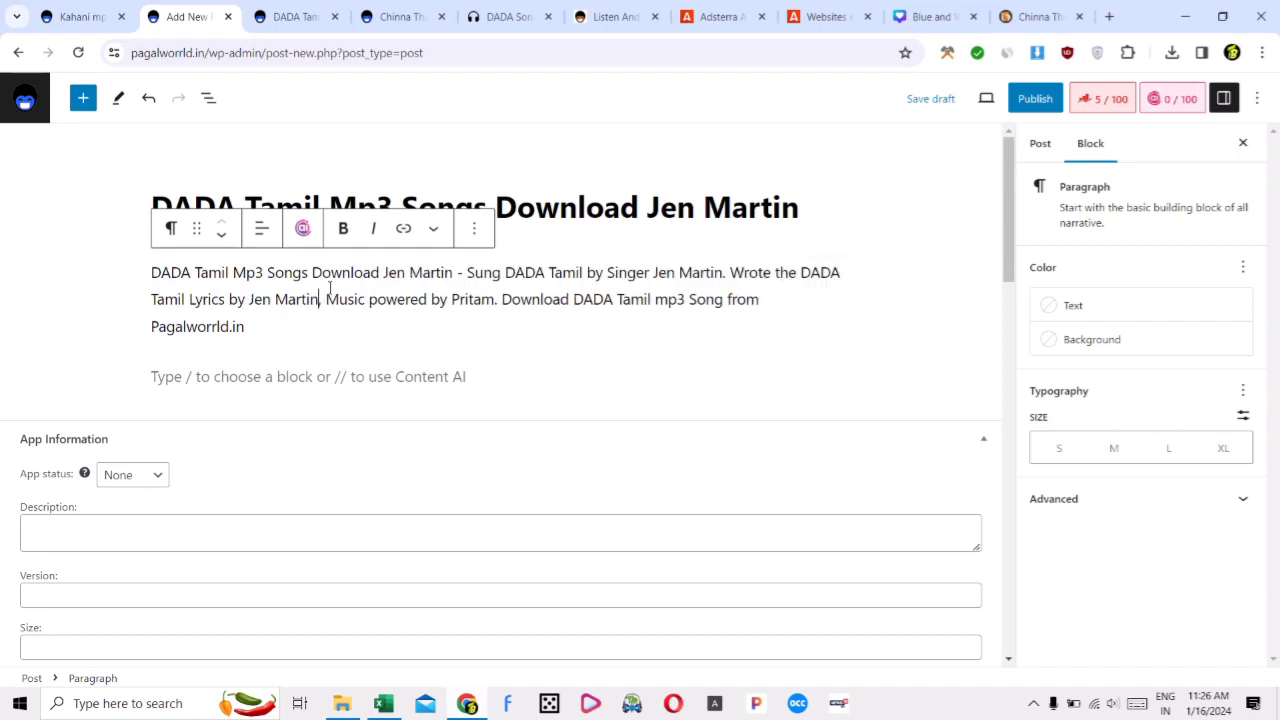
{"action": "double_click", "coordinate": [473, 299]}
{"action": "key", "text": "ctrl+v"}
Copy "DADA Tamil" from the title and enter it as the App Information description
{"action": "left_click", "coordinate": [588, 207]}
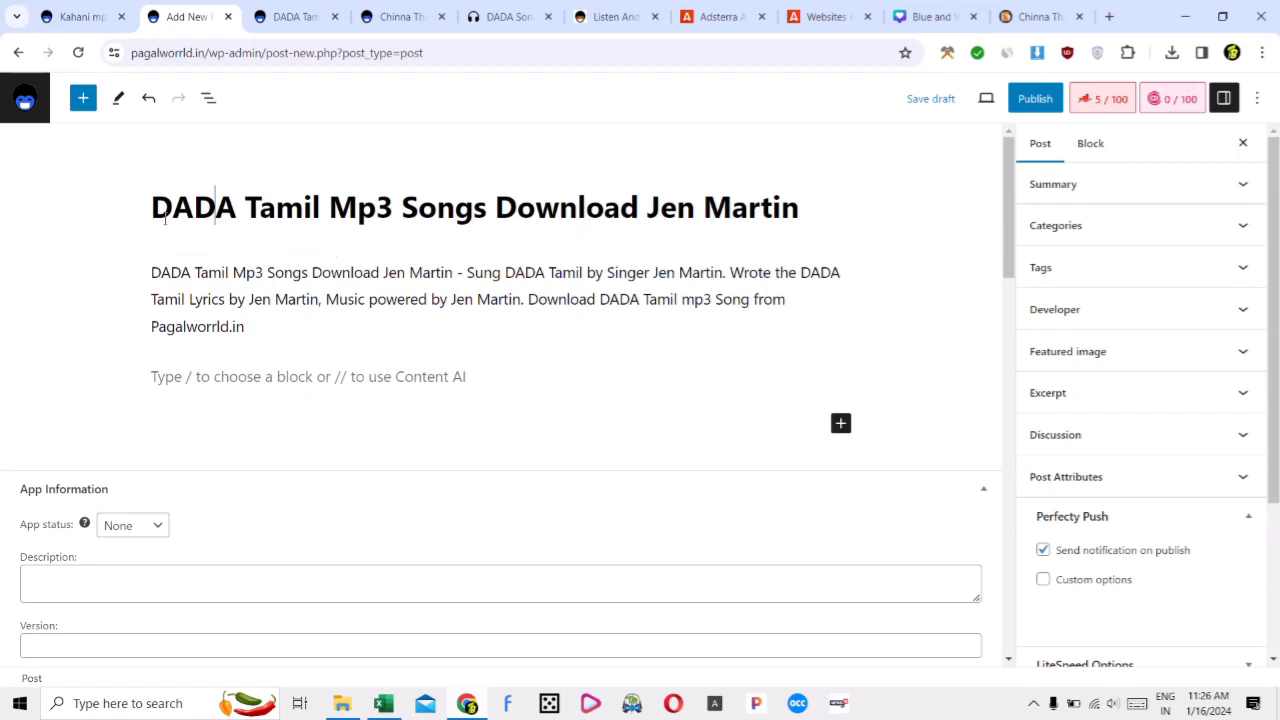
{"action": "left_click_drag", "start_coordinate": [165, 218], "coordinate": [316, 203]}
{"action": "key", "text": "ctrl+c"}
{"action": "left_click", "coordinate": [300, 366]}
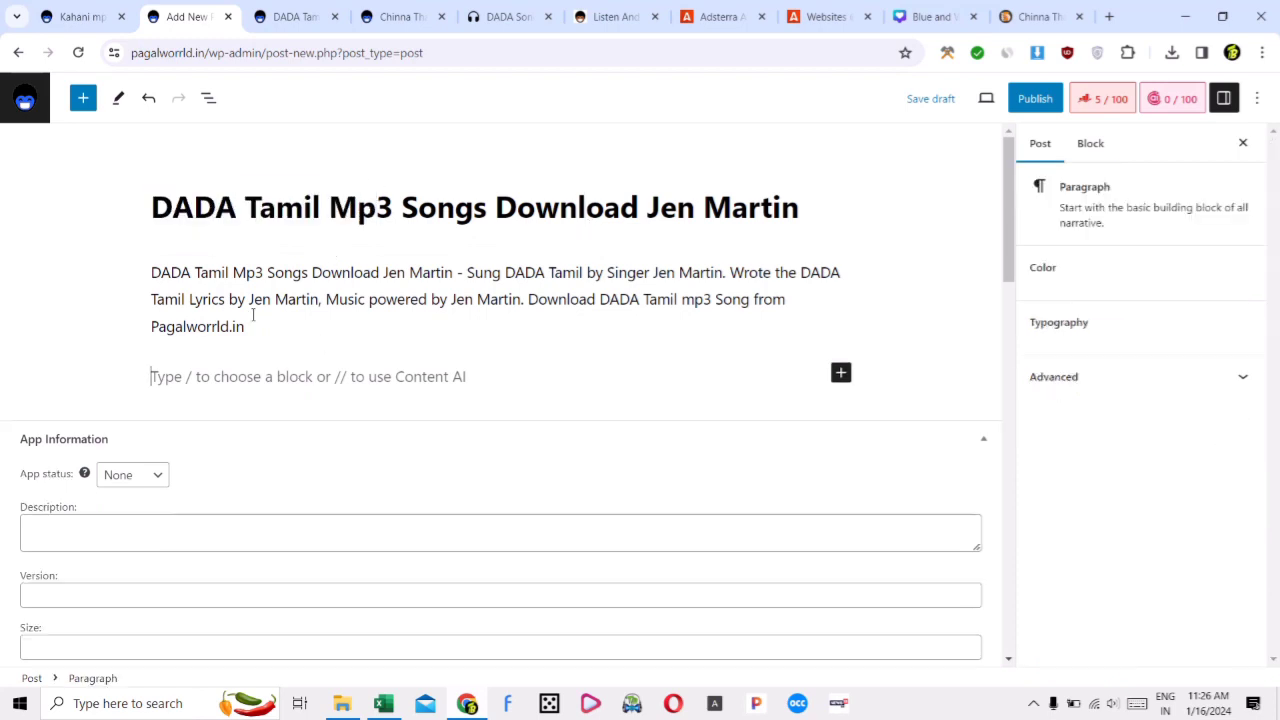
{"action": "left_click", "coordinate": [286, 531]}
{"action": "key", "text": "ctrl+v"}
Add a heading block reading "DADA Tamil Lyrics" below the first paragraph
{"action": "left_click", "coordinate": [841, 374]}
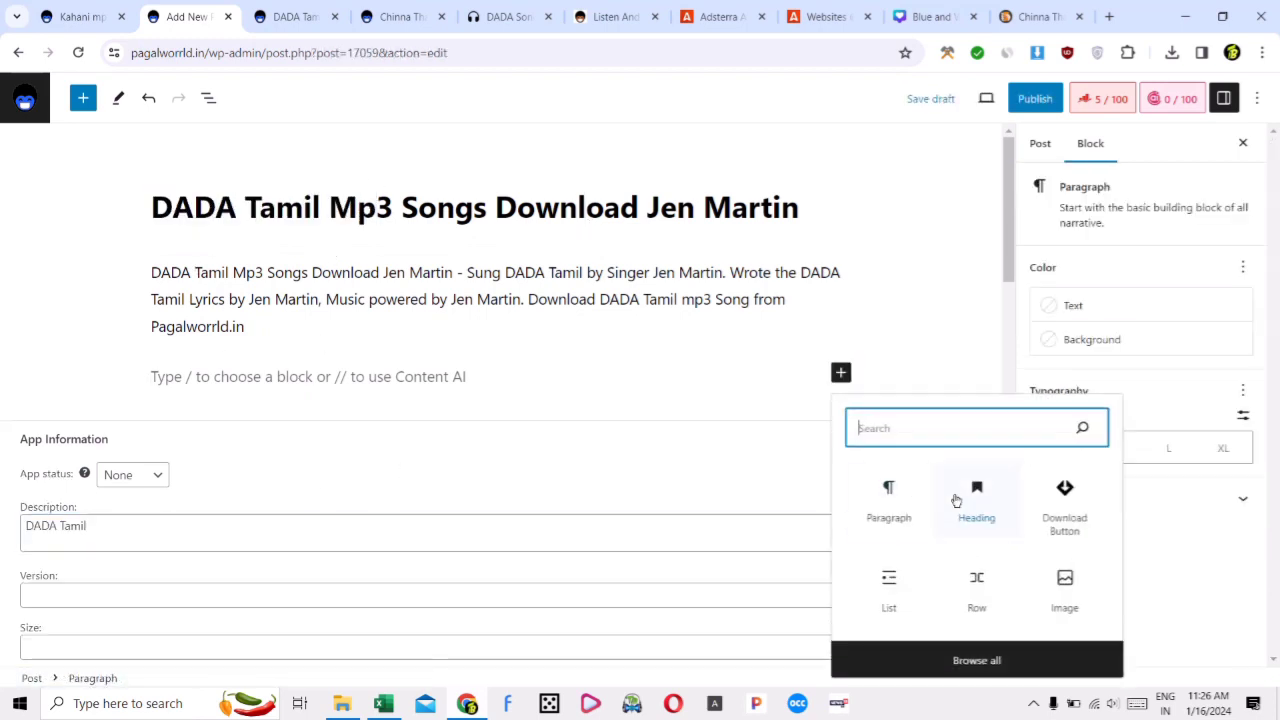
{"action": "left_click", "coordinate": [944, 488]}
{"action": "key", "text": "ctrl+v"}
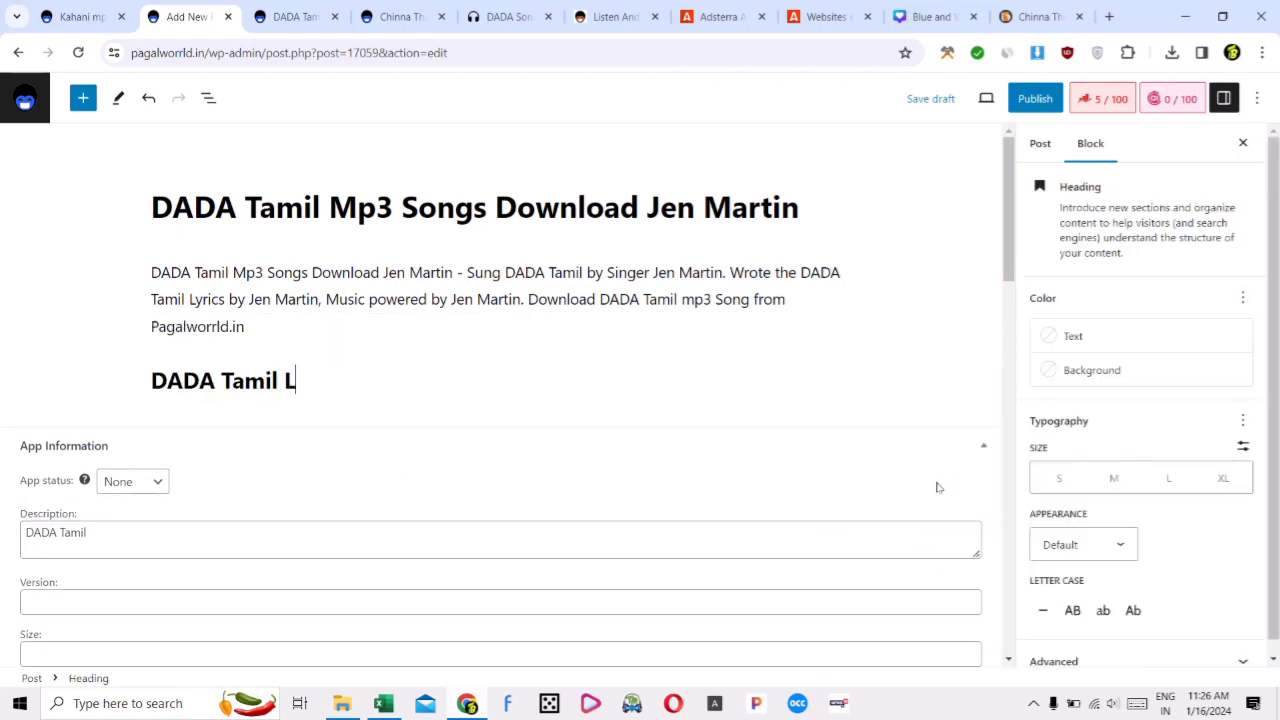
{"action": "type", "text": "Lyrics"}
{"action": "key", "text": "Return"}
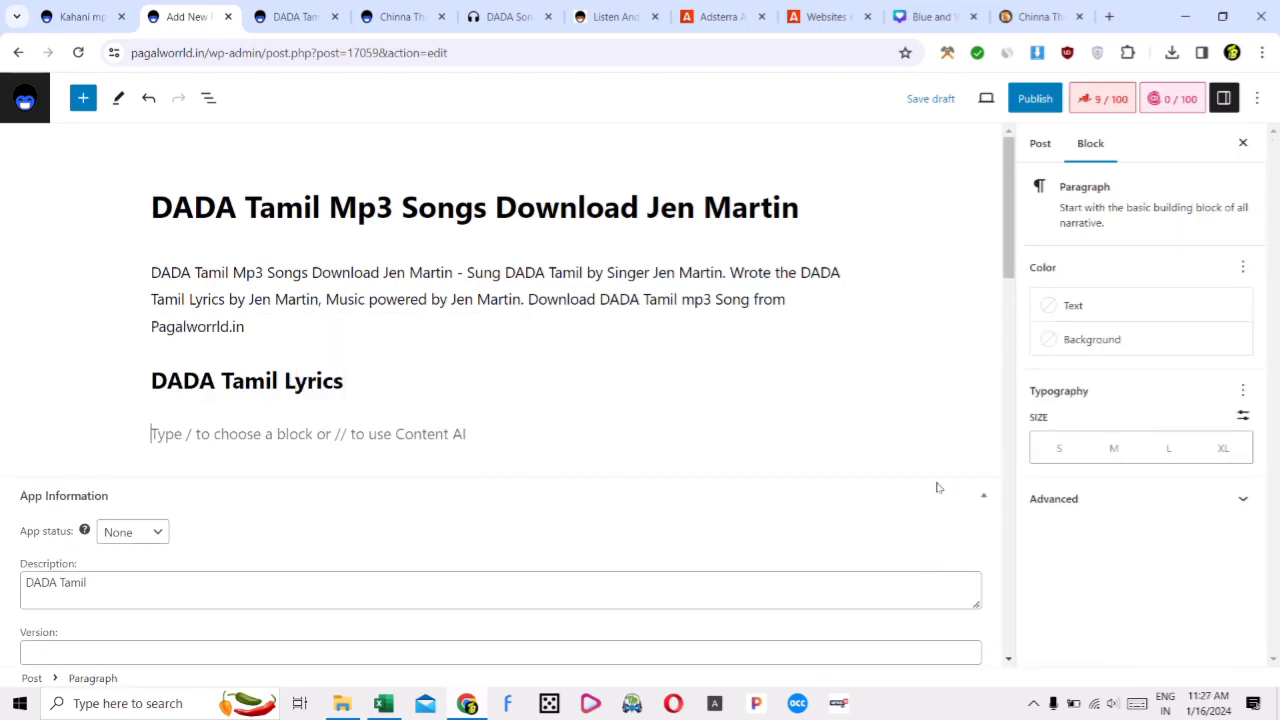
Add the paragraph "DADA Tamil Lyrics Coming Soon..." under the lyrics heading, reusing the heading's text
{"action": "left_click", "coordinate": [347, 375]}
{"action": "key", "text": "ctrl+a"}
{"action": "key", "text": "ctrl+c"}
{"action": "left_click", "coordinate": [361, 436]}
{"action": "key", "text": "ctrl+v"}
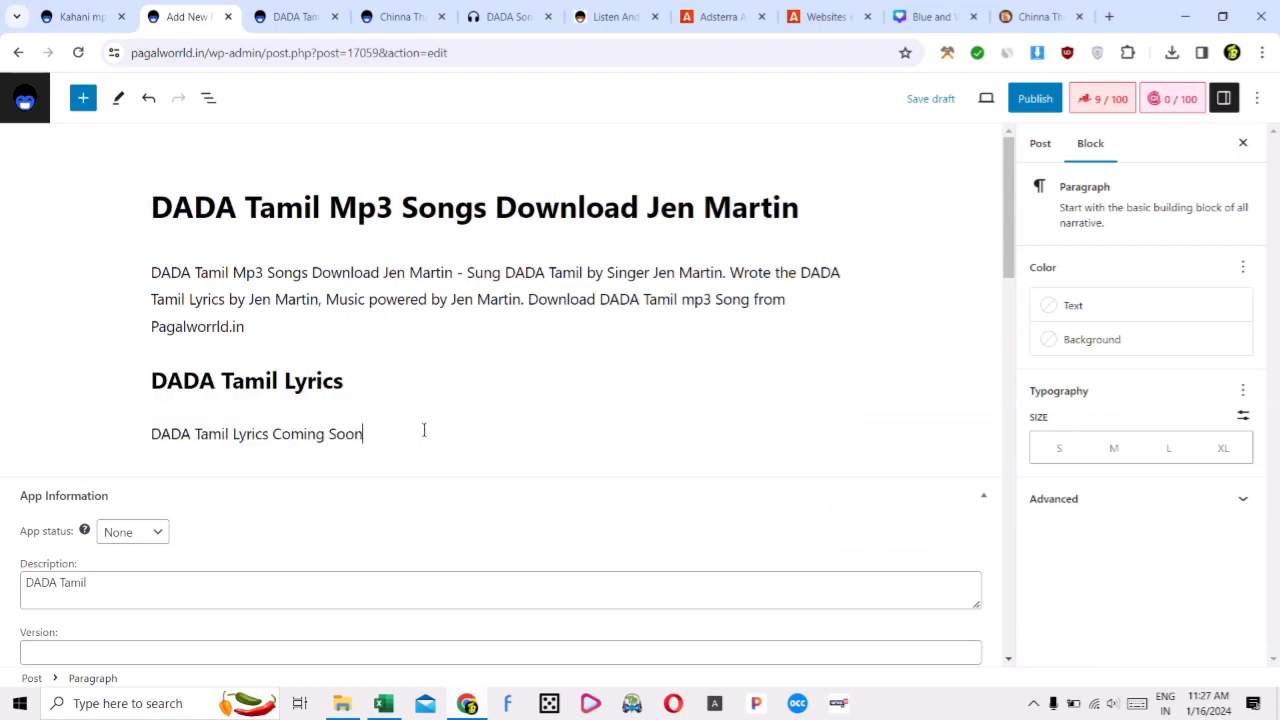
{"action": "key", "text": "Return"}
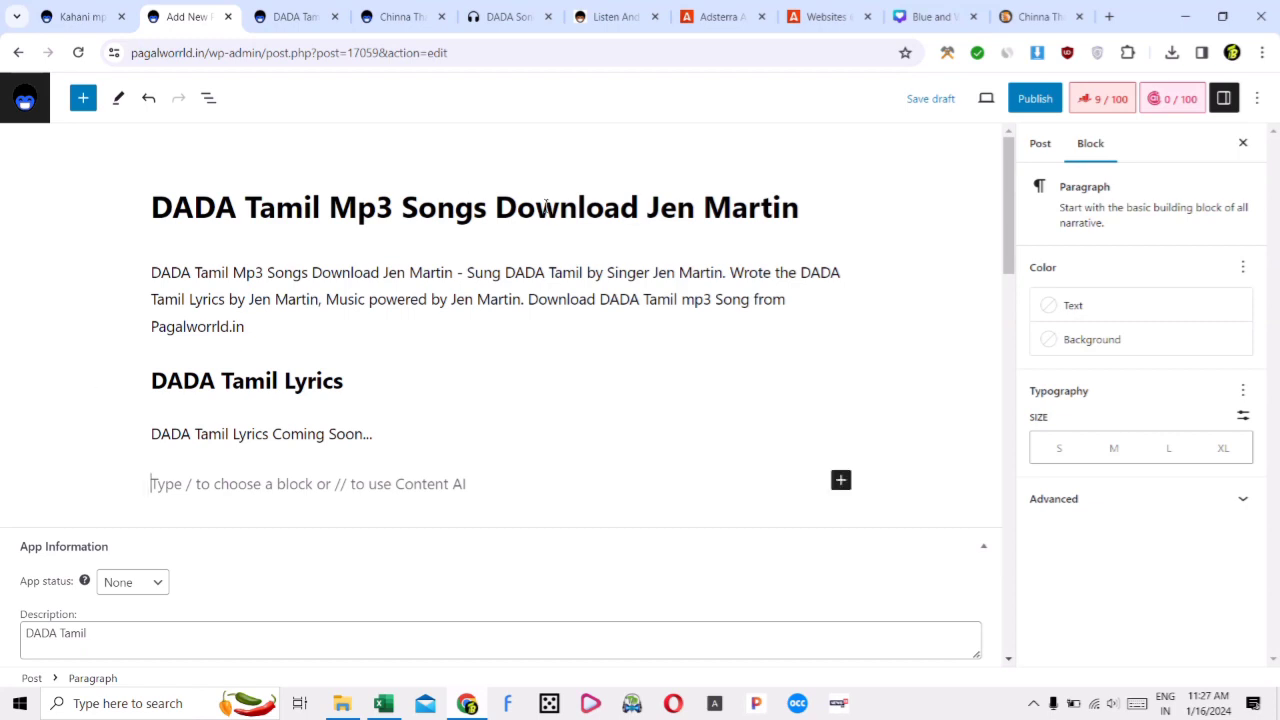
Add a heading with the post title's text, "DADA Tamil Mp3 Songs Download Jen Martin", below the lyrics paragraph
{"action": "triple_click", "coordinate": [540, 206]}
{"action": "left_click", "coordinate": [352, 483]}
{"action": "left_click", "coordinate": [840, 481]}
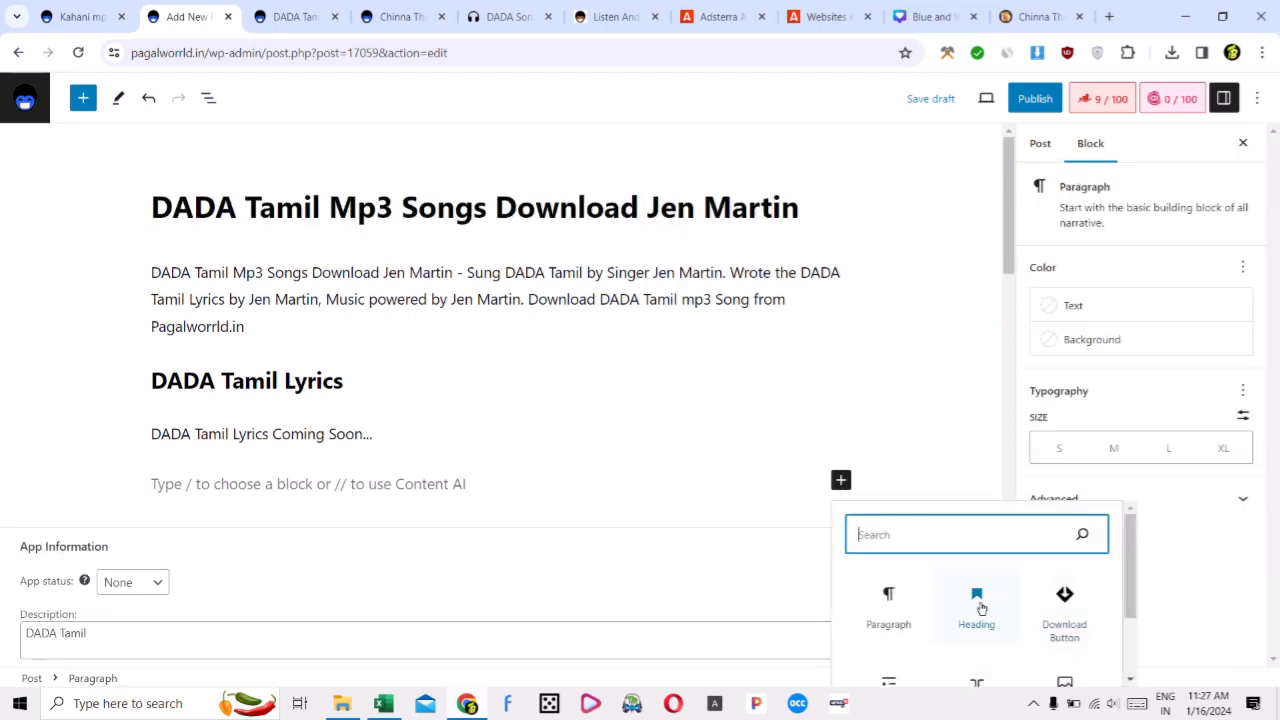
{"action": "left_click", "coordinate": [977, 605]}
{"action": "key", "text": "ctrl+v"}
{"action": "key", "text": "Return"}
{"action": "scroll", "coordinate": [537, 309], "scroll_direction": "down", "scroll_amount": 2}
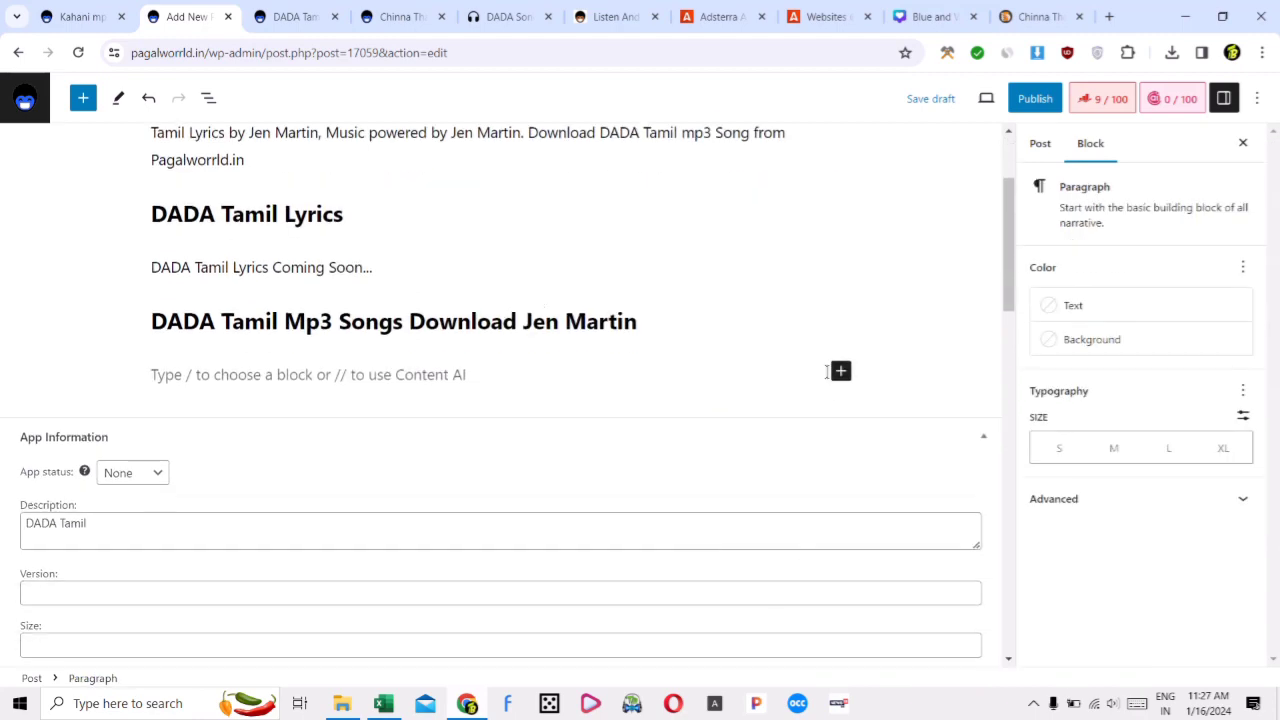
Copy the song listing from the isaiminisong DADA page, down to the last keyword entry, "Dada Song Song Download isaimini"
{"action": "left_click", "coordinate": [489, 14]}
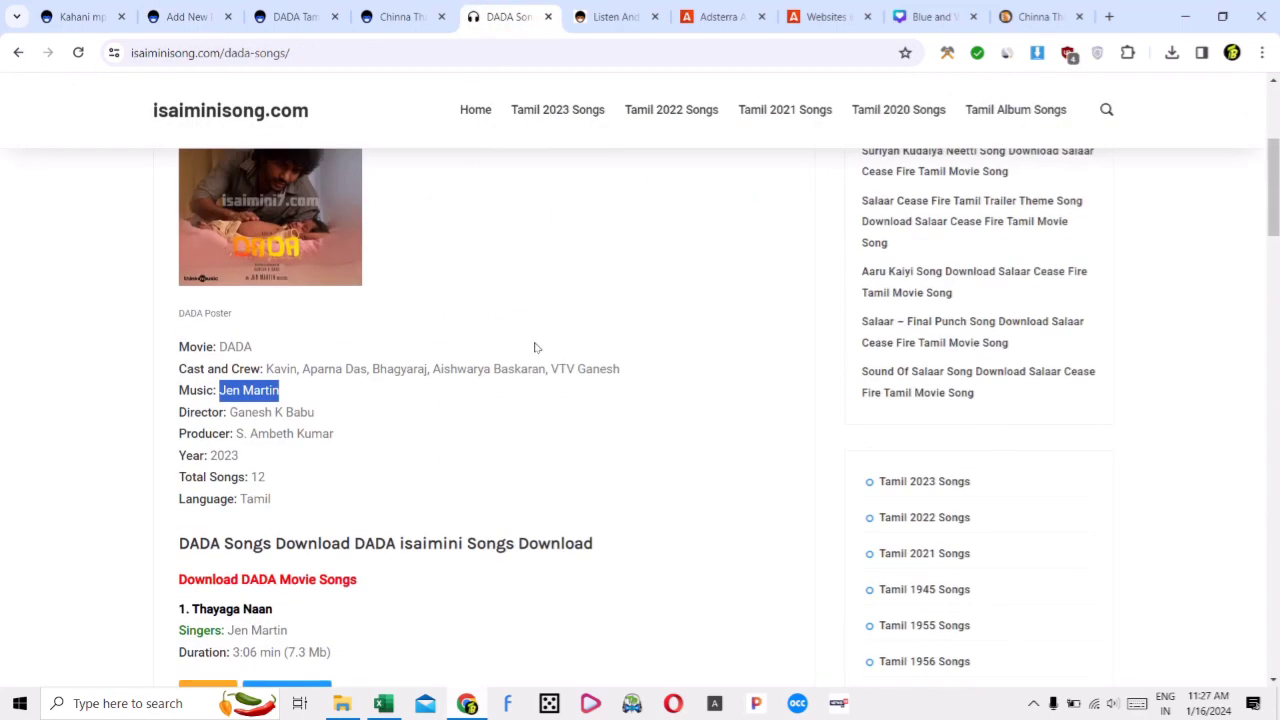
{"action": "scroll", "coordinate": [535, 347], "scroll_direction": "down", "scroll_amount": 3}
{"action": "left_click_drag", "start_coordinate": [180, 243], "coordinate": [456, 631]}
{"action": "left_click", "coordinate": [334, 674]}
{"action": "scroll", "coordinate": [340, 680], "scroll_direction": "down", "scroll_amount": 11}
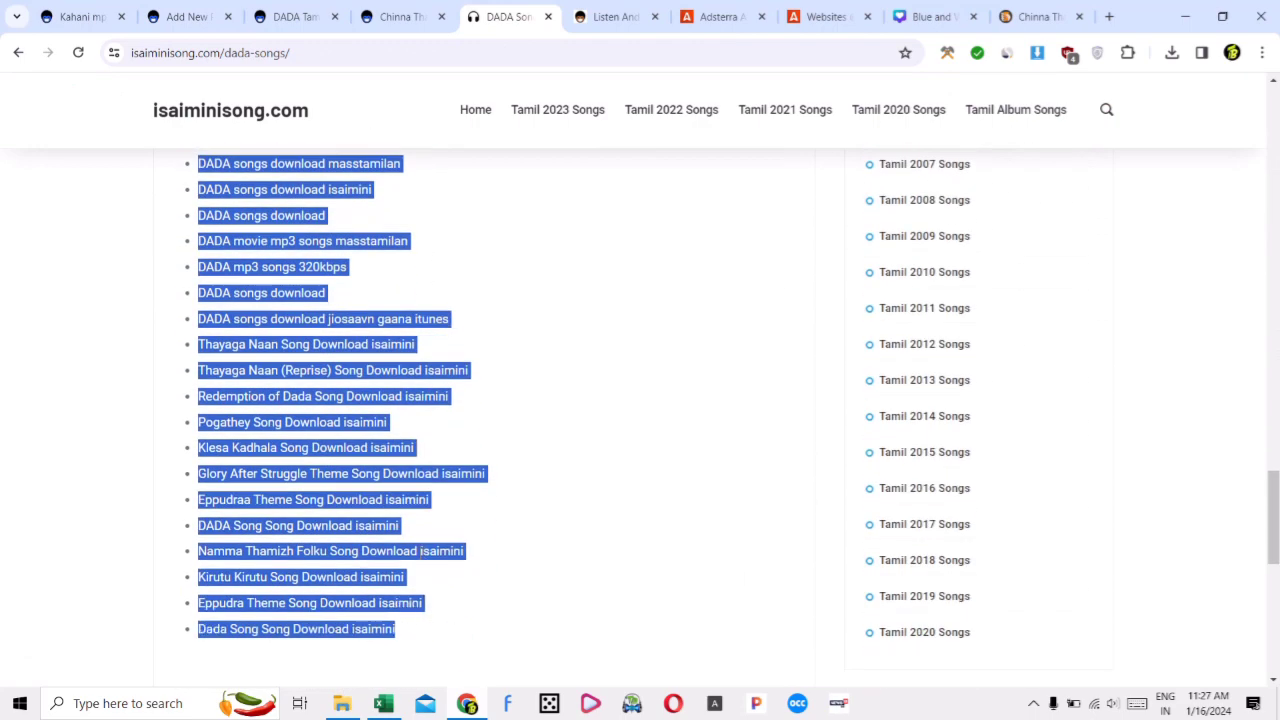
{"action": "scroll", "coordinate": [410, 540], "scroll_direction": "down", "scroll_amount": 4}
{"action": "scroll", "coordinate": [410, 540], "scroll_direction": "up", "scroll_amount": 5}
Close the DADA Tamil search tab and paste the copied song listing under the post's last heading
{"action": "left_click", "coordinate": [400, 16]}
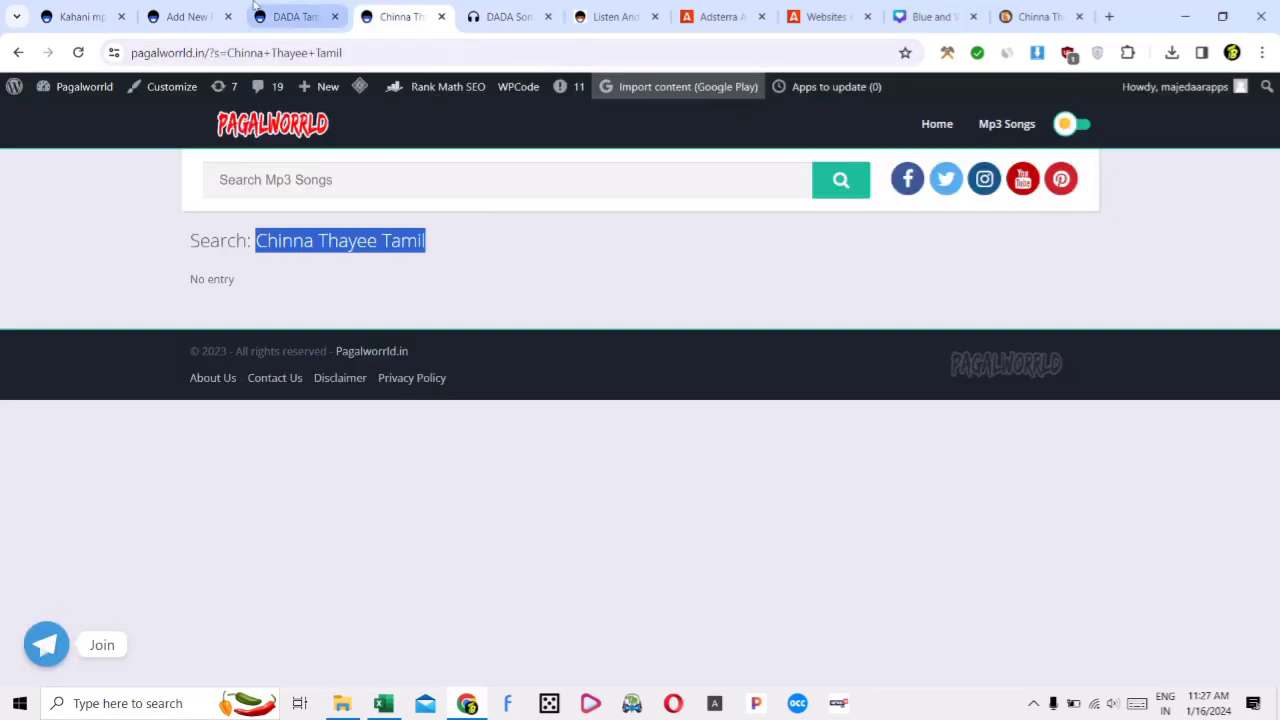
{"action": "left_click", "coordinate": [200, 14]}
{"action": "left_click", "coordinate": [283, 18]}
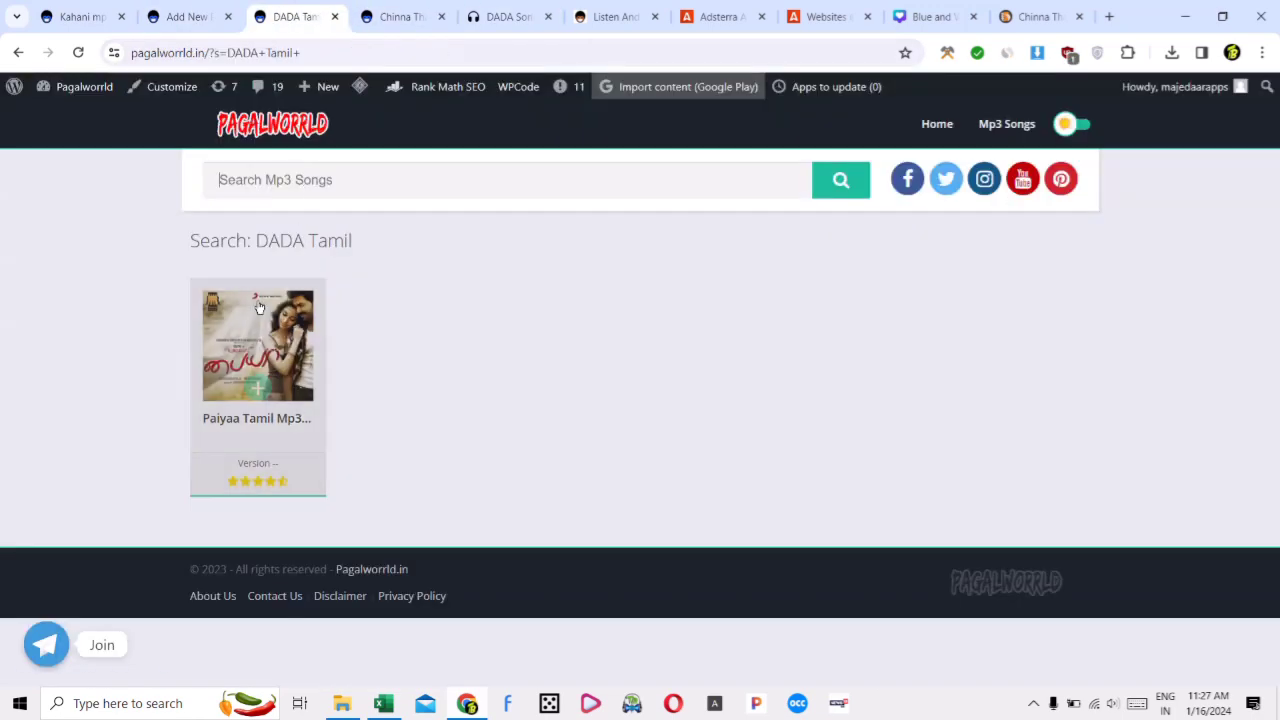
{"action": "left_click", "coordinate": [385, 16]}
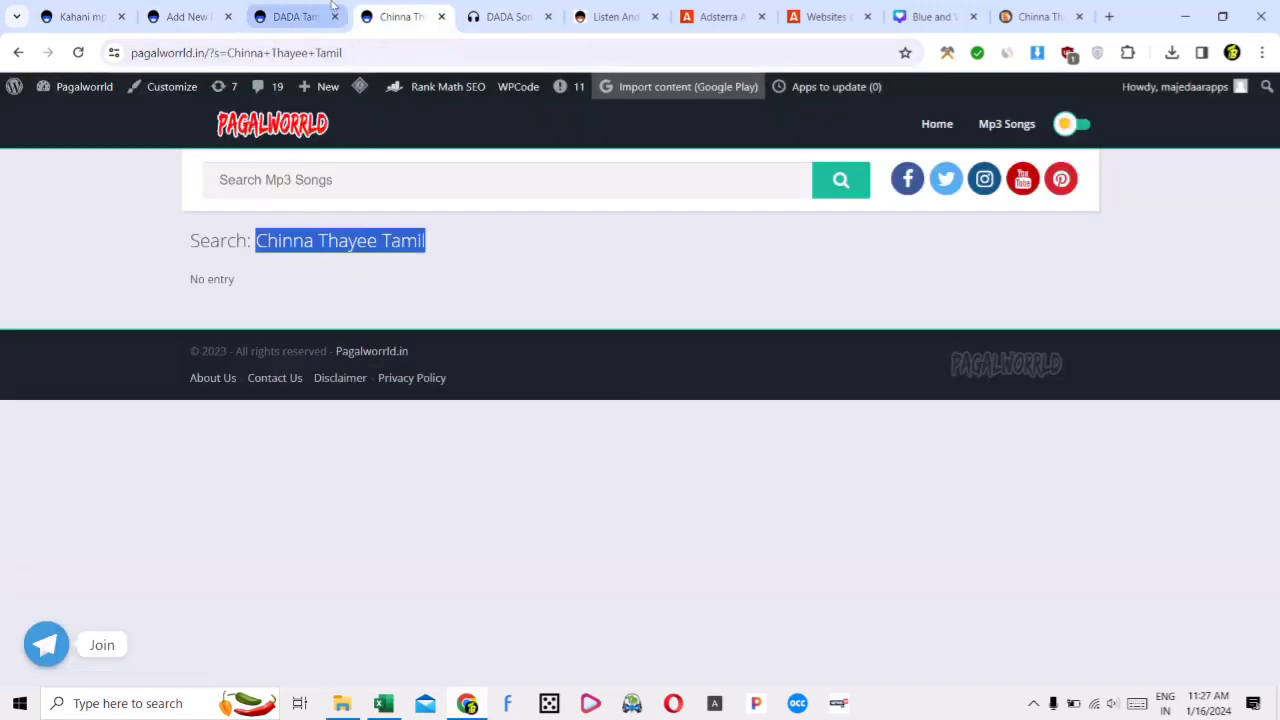
{"action": "left_click", "coordinate": [333, 8]}
{"action": "left_click", "coordinate": [335, 16]}
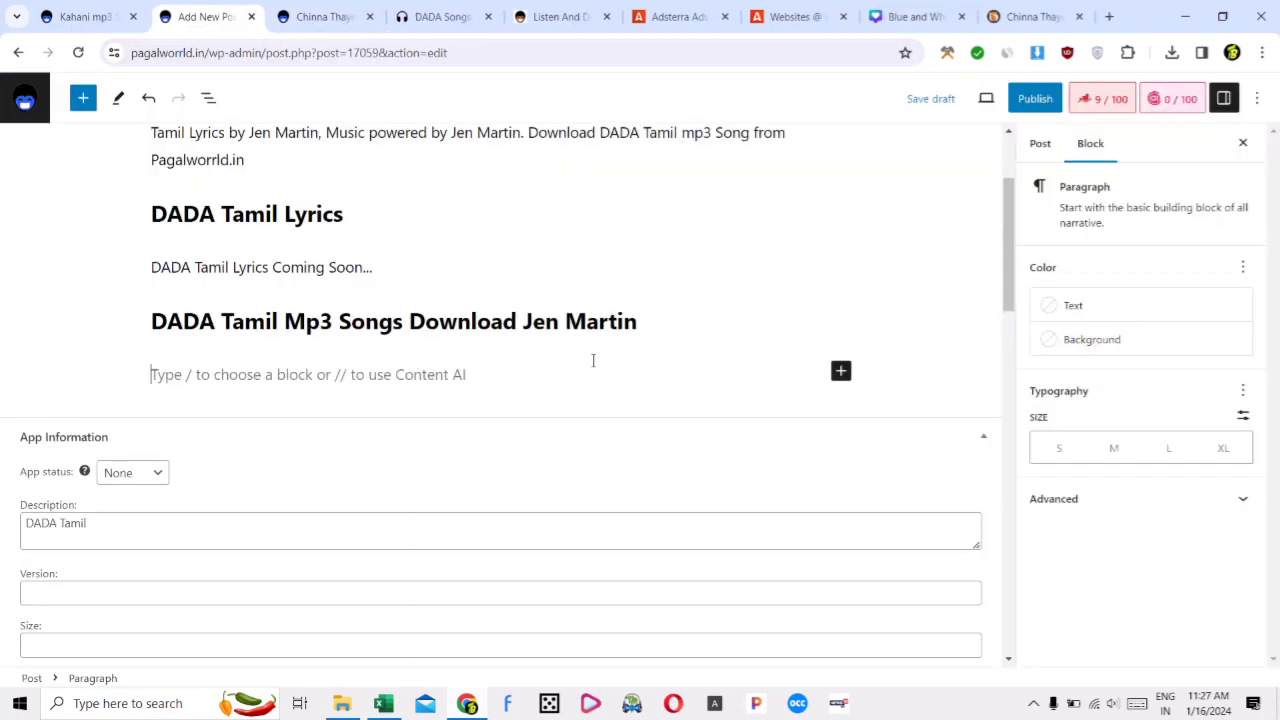
{"action": "key", "text": "ctrl+v"}
{"action": "scroll", "coordinate": [557, 314], "scroll_direction": "down", "scroll_amount": 10}
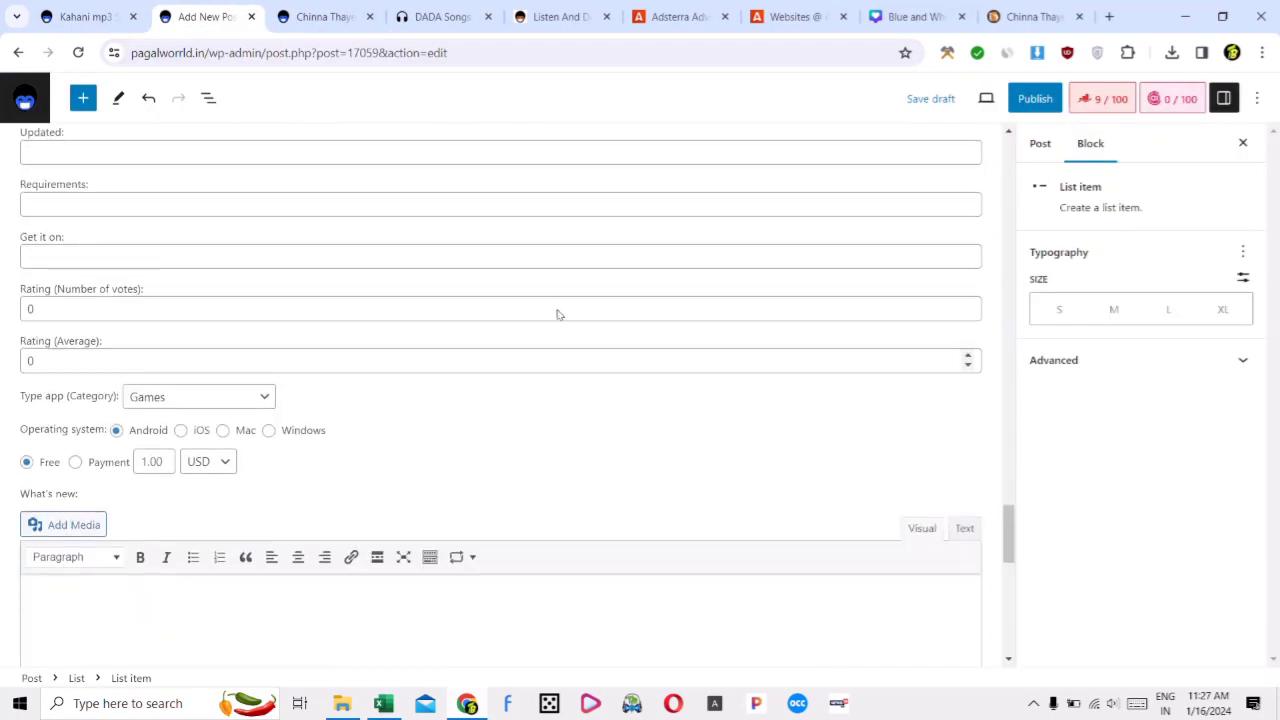
{"action": "scroll", "coordinate": [522, 375], "scroll_direction": "up", "scroll_amount": 10}
Copy "75% Data Save" from the Kahani post and enter it as the new post's Size value
{"action": "scroll", "coordinate": [522, 375], "scroll_direction": "down", "scroll_amount": 9}
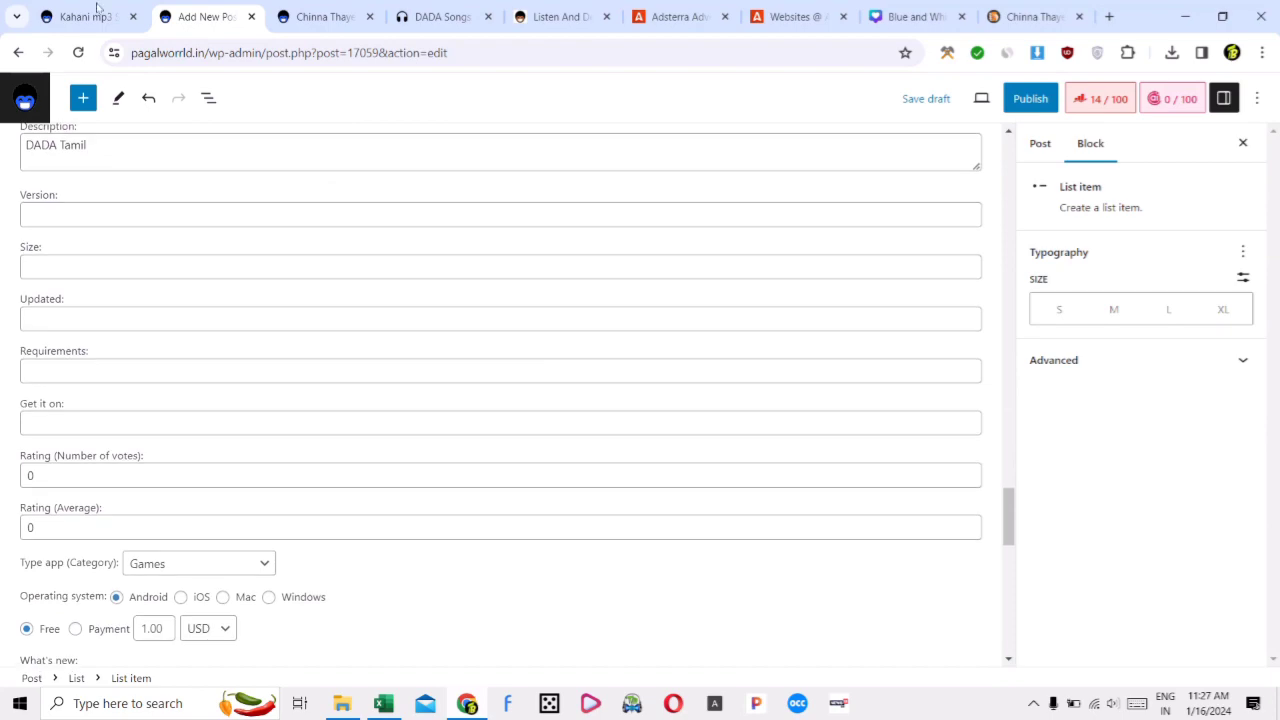
{"action": "key", "text": "ctrl+1"}
{"action": "left_click", "coordinate": [651, 334]}
{"action": "scroll", "coordinate": [600, 300], "scroll_direction": "up", "scroll_amount": 3}
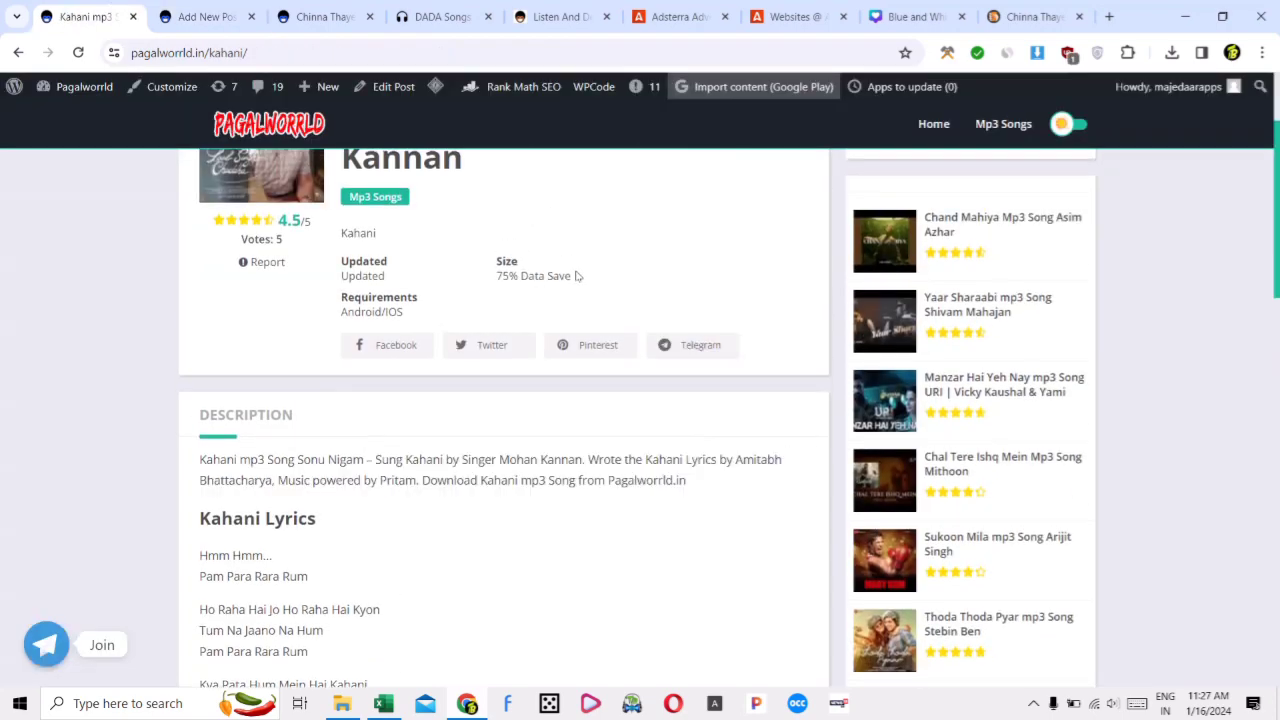
{"action": "triple_click", "coordinate": [519, 270]}
{"action": "left_click", "coordinate": [205, 16]}
{"action": "left_click", "coordinate": [73, 267]}
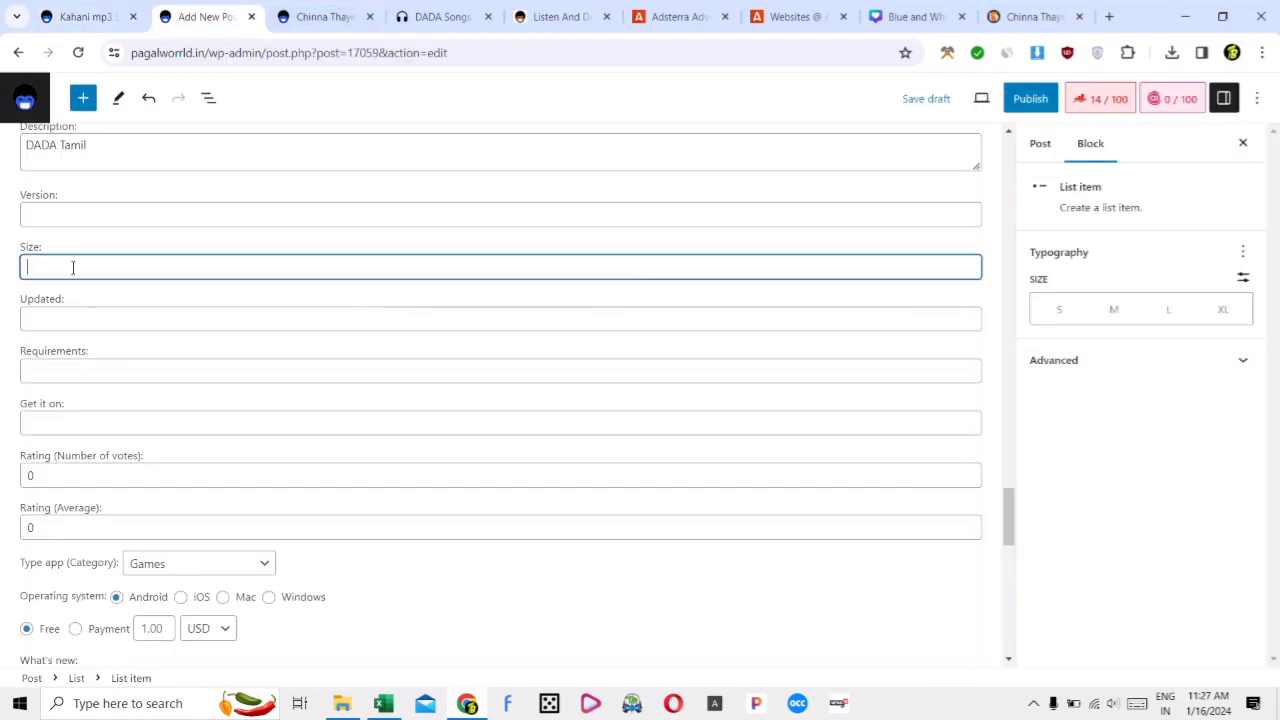
{"action": "key", "text": "ctrl+v"}
Copy the value "Updated" from the Kahani post into the new post's Updated field
{"action": "key", "text": "ctrl+1"}
{"action": "double_click", "coordinate": [362, 276]}
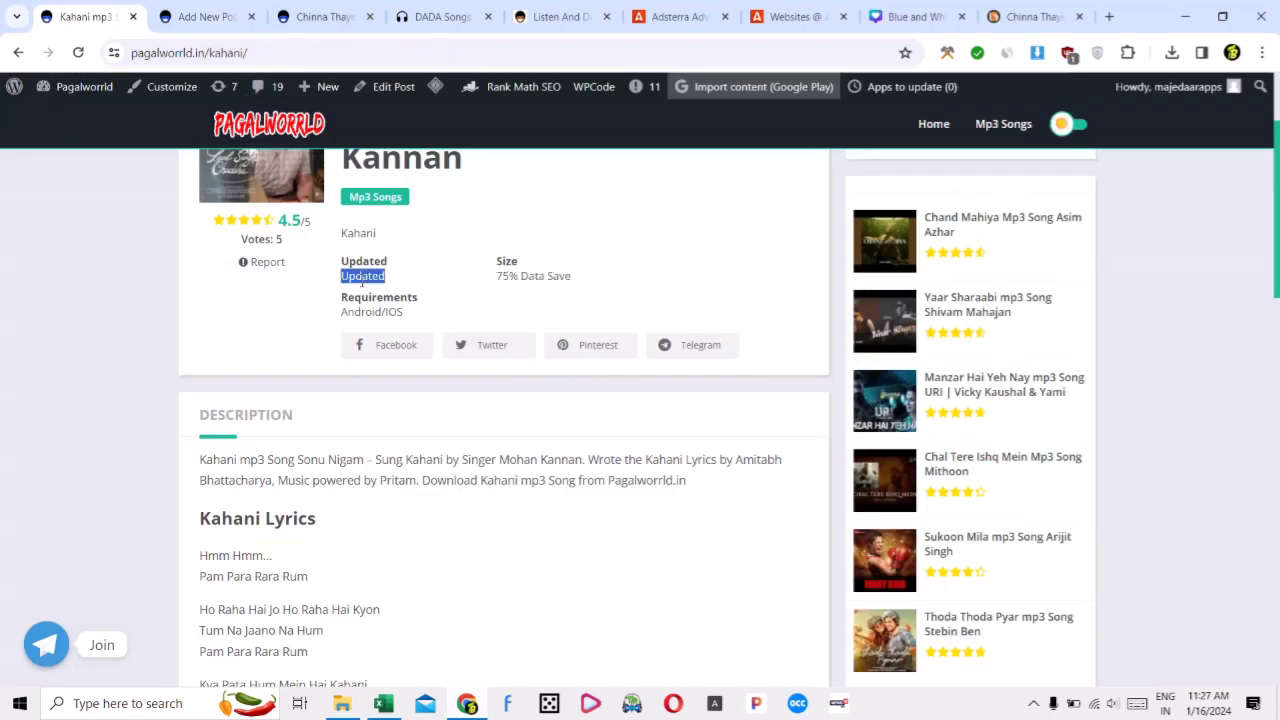
{"action": "left_click", "coordinate": [243, 8]}
{"action": "left_click", "coordinate": [94, 317]}
{"action": "key", "text": "ctrl+v"}
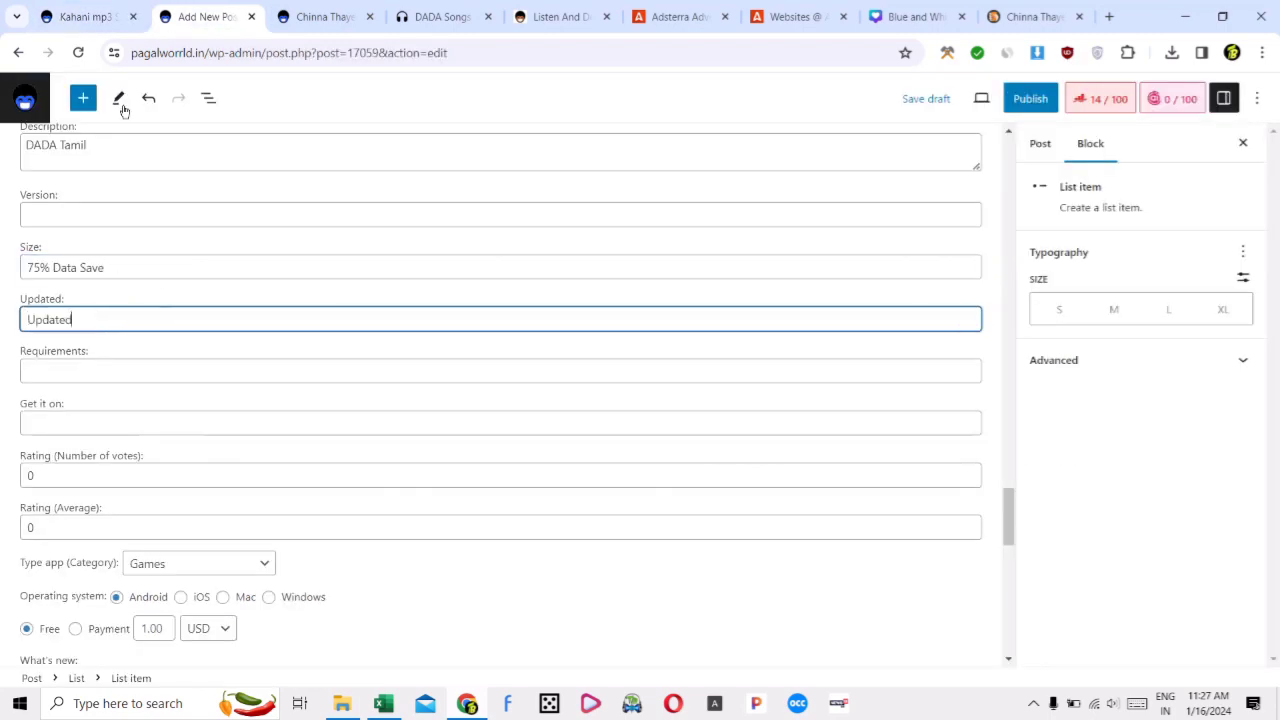
Copy "Android/IOS" from the Kahani post and enter it as the new post's Requirements value
{"action": "key", "text": "ctrl+1"}
{"action": "left_click", "coordinate": [461, 326]}
{"action": "left_click_drag", "start_coordinate": [404, 312], "coordinate": [340, 312]}
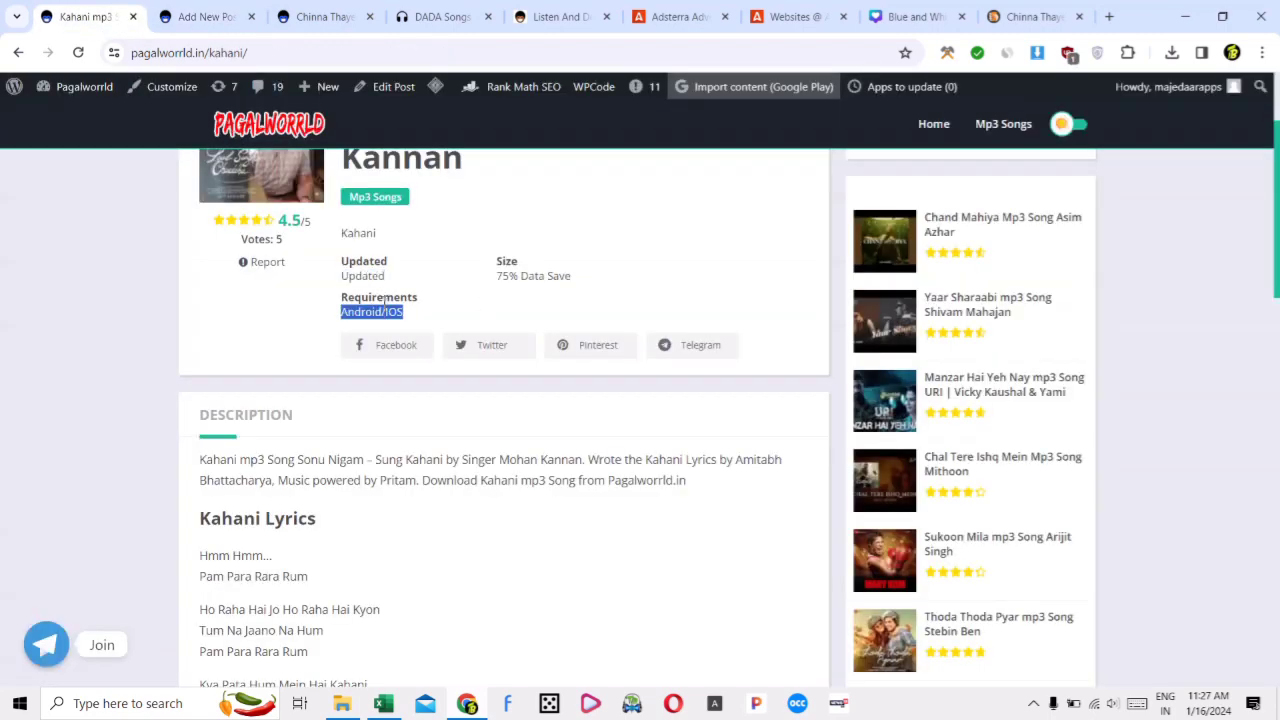
{"action": "key", "text": "ctrl+c"}
{"action": "left_click", "coordinate": [215, 14]}
{"action": "left_click", "coordinate": [63, 370]}
{"action": "key", "text": "ctrl+v"}
Set the post's rating to 5 votes with an average of 4.5
{"action": "left_click", "coordinate": [97, 479]}
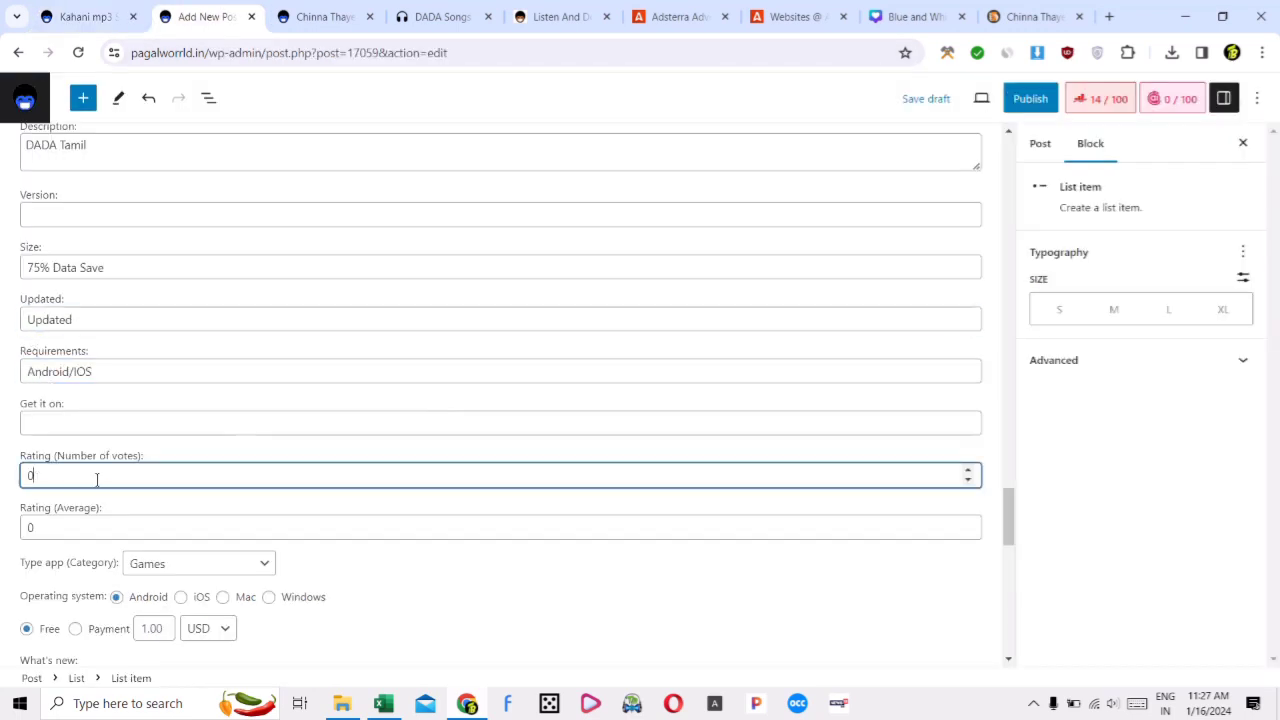
{"action": "left_click_drag", "start_coordinate": [37, 527], "coordinate": [25, 522]}
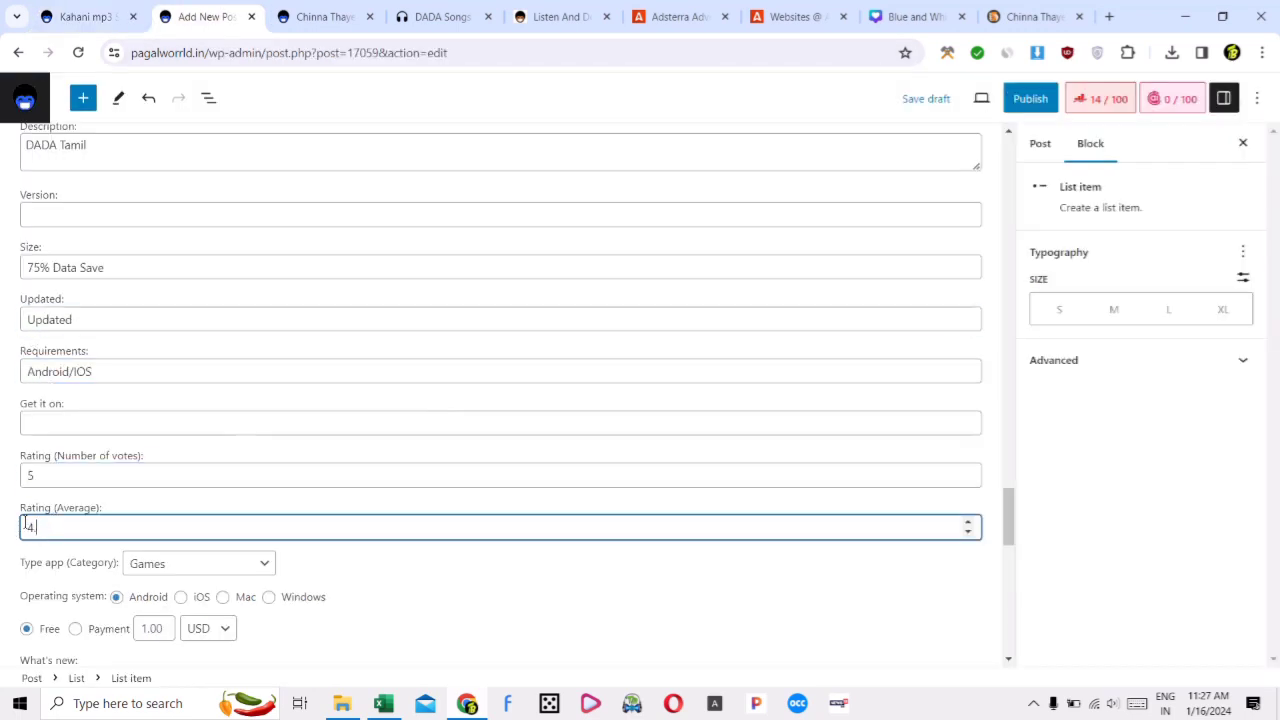
{"action": "type", "text": "4.5"}
{"action": "left_click", "coordinate": [28, 491]}
{"action": "scroll", "coordinate": [646, 421], "scroll_direction": "up", "scroll_amount": 3}
{"action": "scroll", "coordinate": [975, 320], "scroll_direction": "down", "scroll_amount": 5}
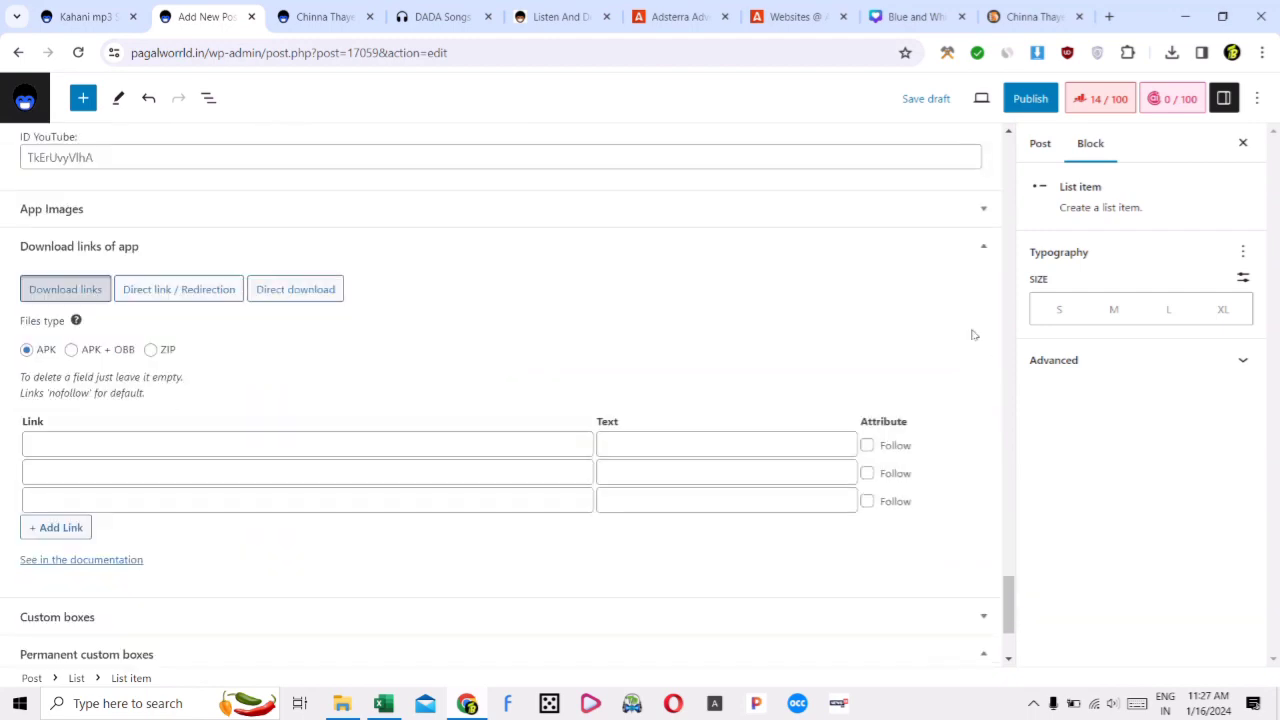
Show the post's summary settings and save the post as a draft
{"action": "scroll", "coordinate": [810, 480], "scroll_direction": "up", "scroll_amount": 10}
{"action": "scroll", "coordinate": [832, 448], "scroll_direction": "up", "scroll_amount": 10}
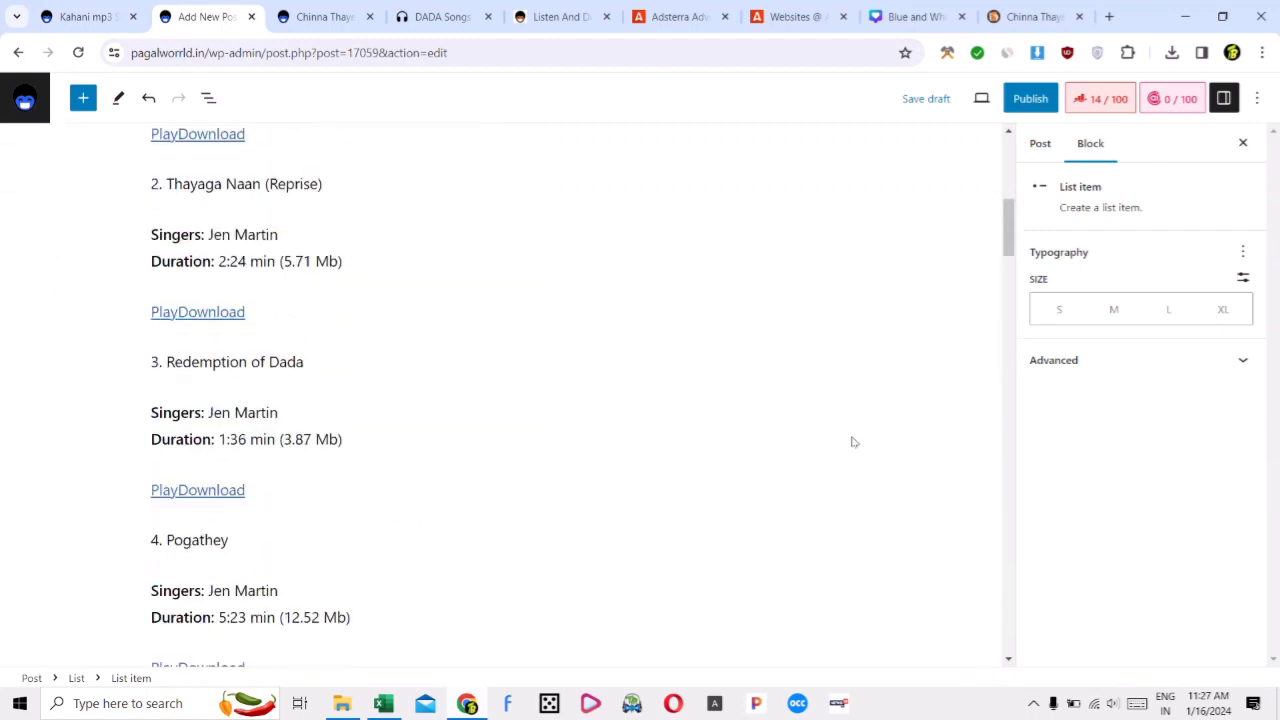
{"action": "left_click", "coordinate": [1033, 143]}
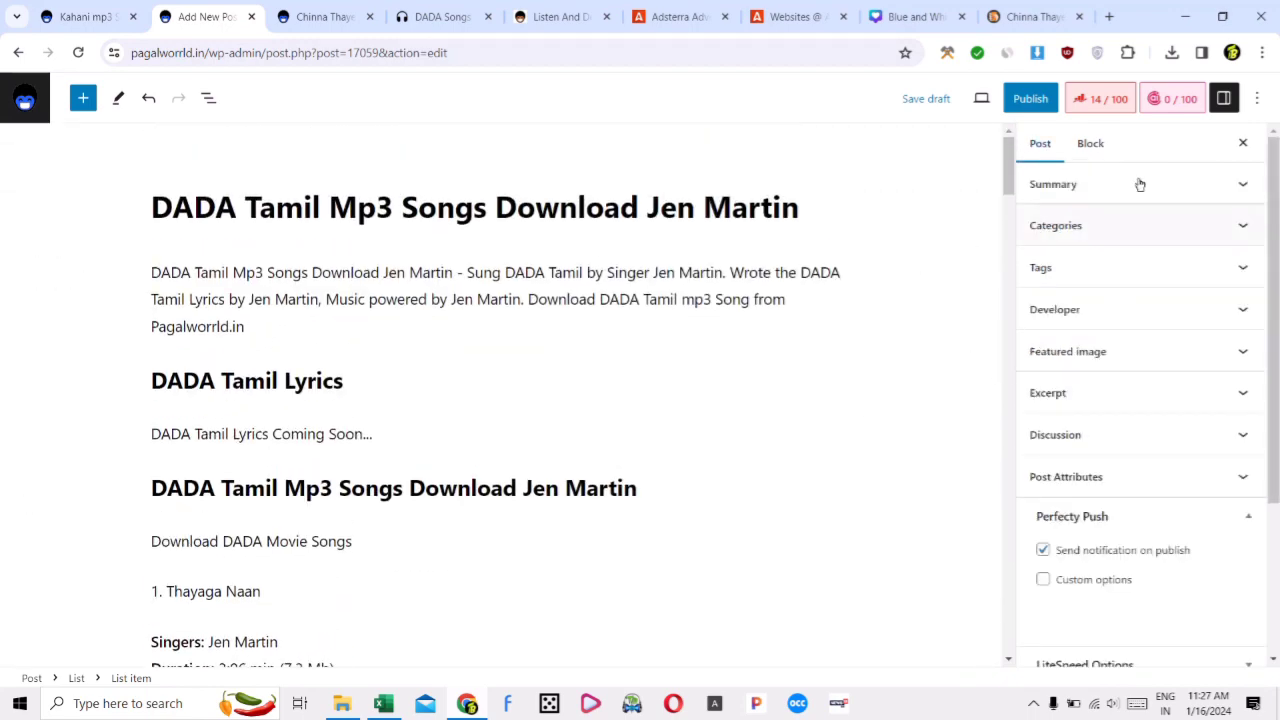
{"action": "left_click", "coordinate": [1137, 183]}
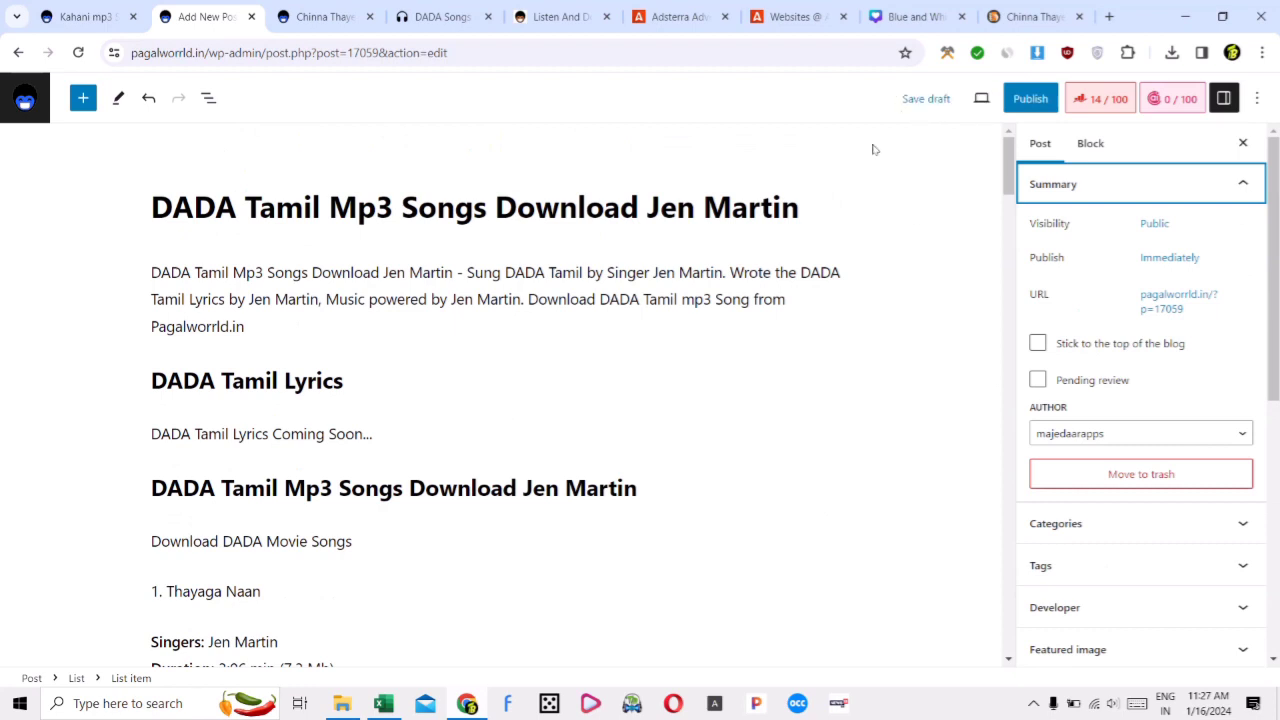
{"action": "left_click", "coordinate": [902, 102]}
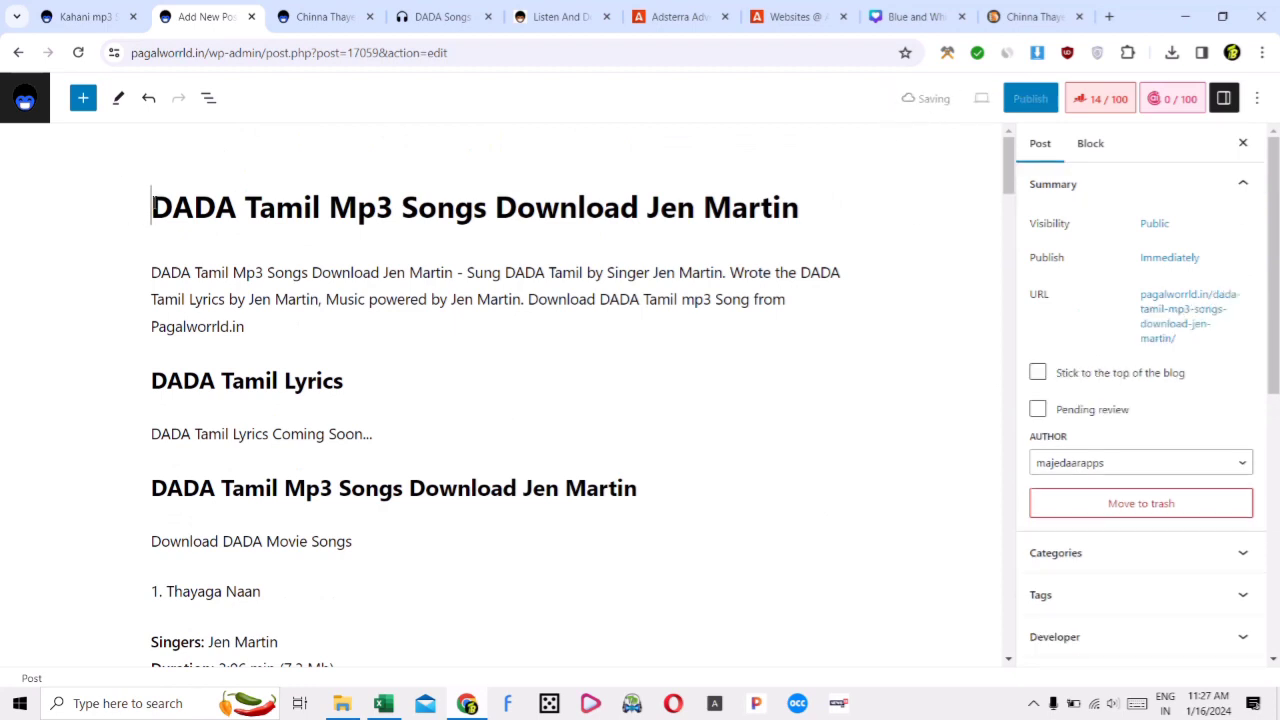
Copy "DADA Tamil" from the post title and set it as the post's permalink
{"action": "left_click_drag", "start_coordinate": [154, 204], "coordinate": [321, 207]}
{"action": "left_click", "coordinate": [1175, 320]}
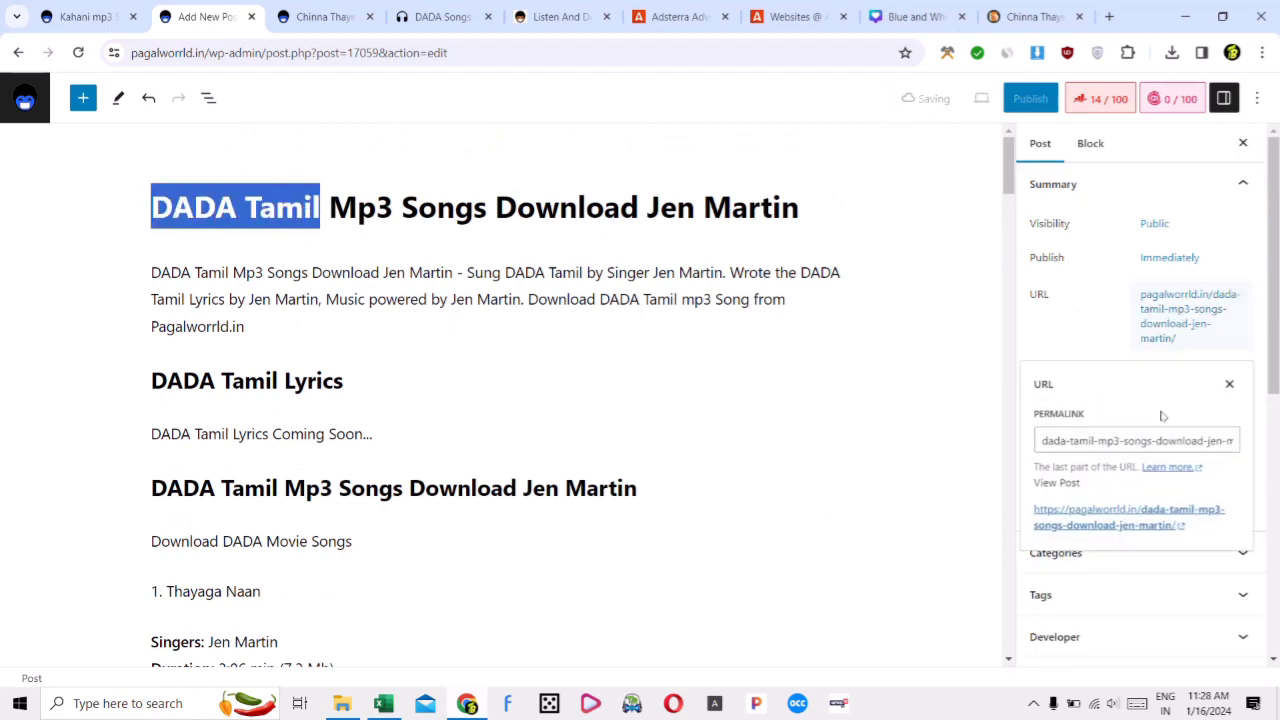
{"action": "left_click", "coordinate": [1075, 438]}
{"action": "key", "text": "ctrl+a"}
{"action": "key", "text": "ctrl+v"}
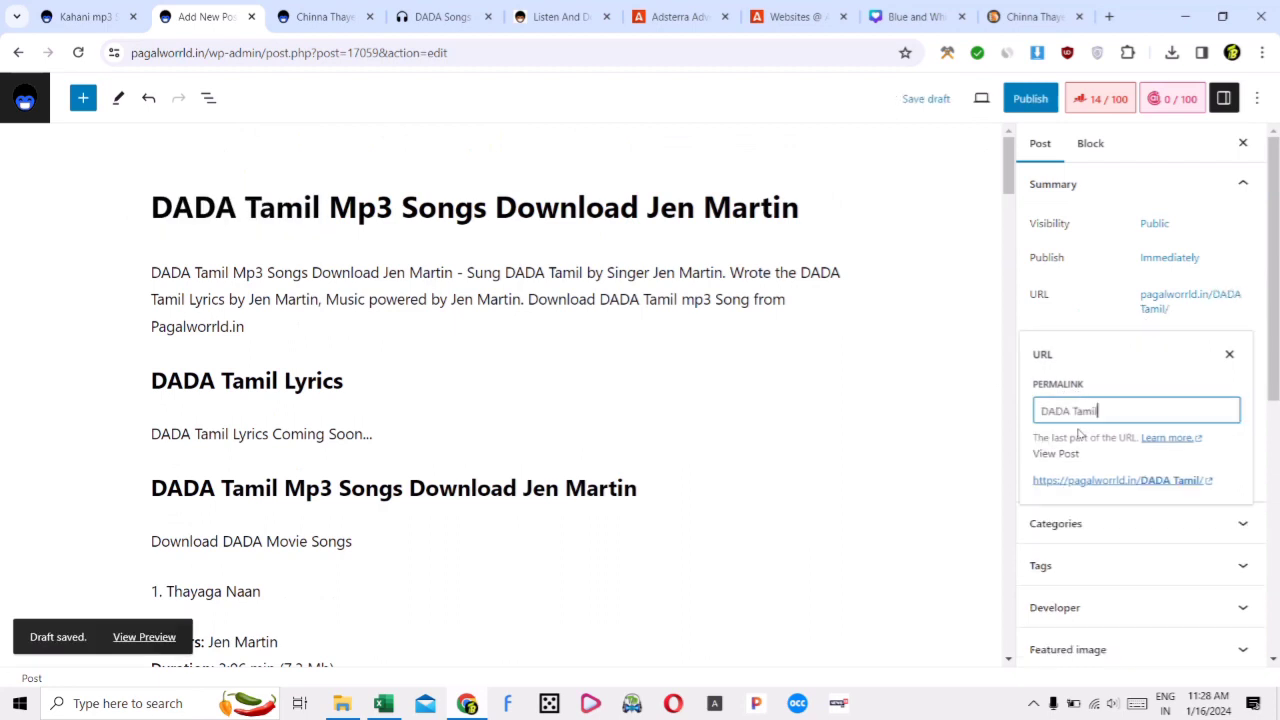
{"action": "left_click", "coordinate": [1090, 300]}
{"action": "left_click", "coordinate": [1117, 183]}
Remove the post from the Uncategorized category and assign it to Mp3 Songs
{"action": "left_click", "coordinate": [1109, 222]}
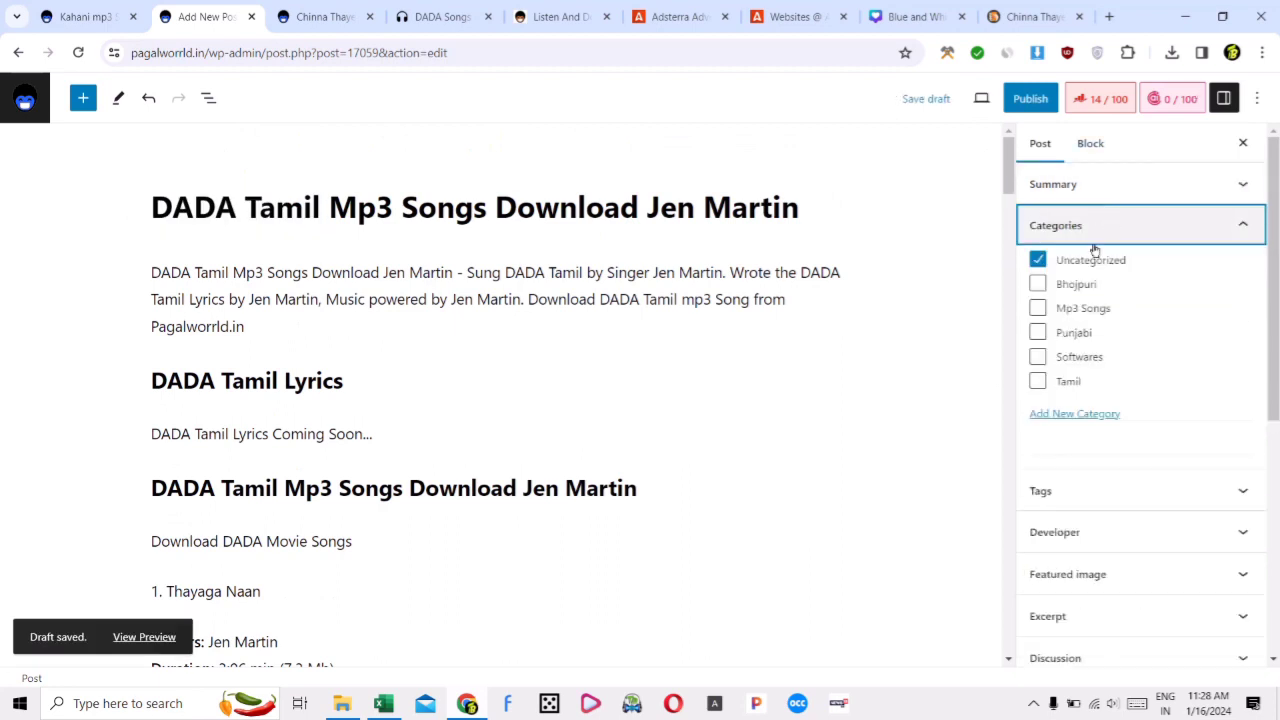
{"action": "left_click", "coordinate": [1080, 198]}
{"action": "left_click", "coordinate": [1086, 183]}
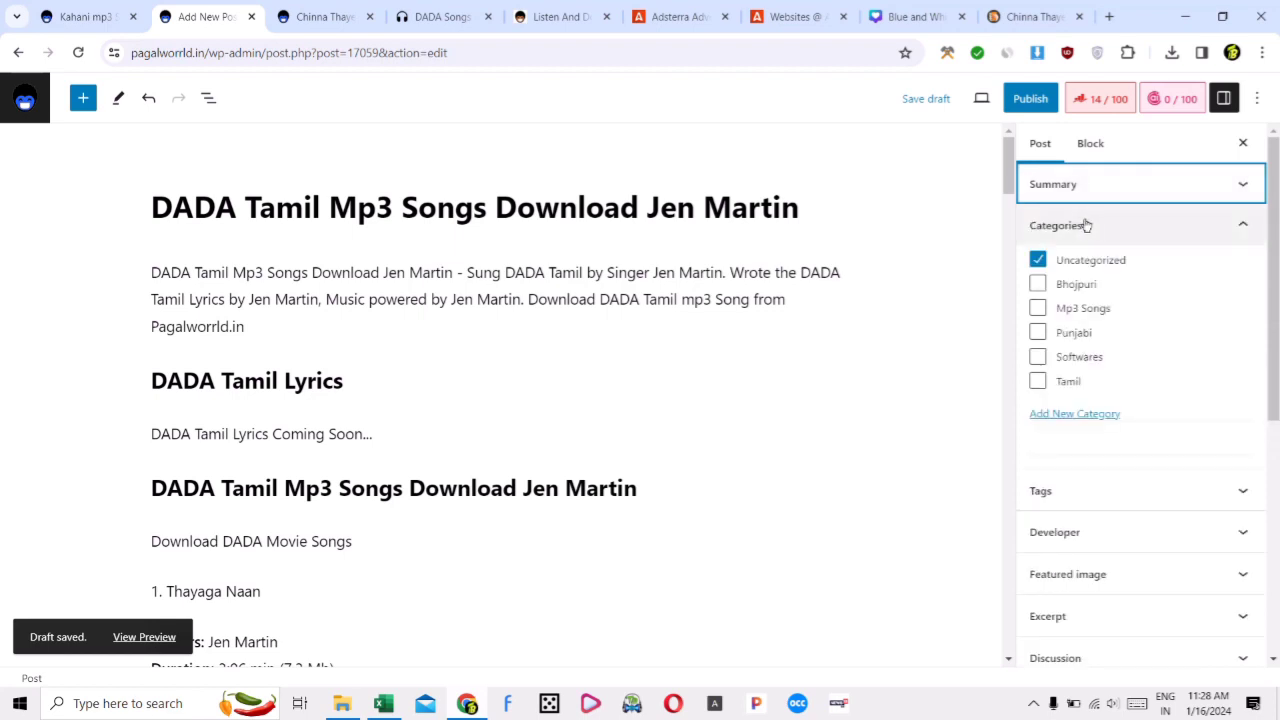
{"action": "left_click", "coordinate": [1038, 260]}
{"action": "left_click", "coordinate": [1038, 308]}
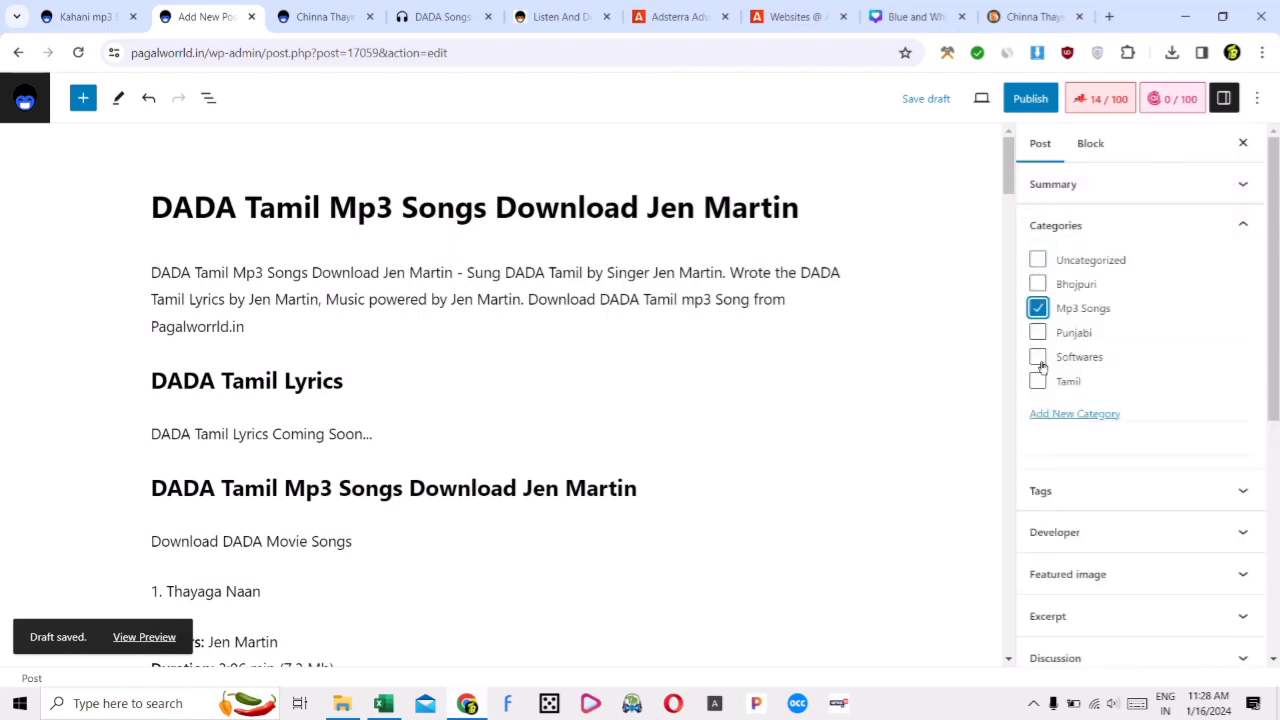
{"action": "left_click", "coordinate": [1075, 225]}
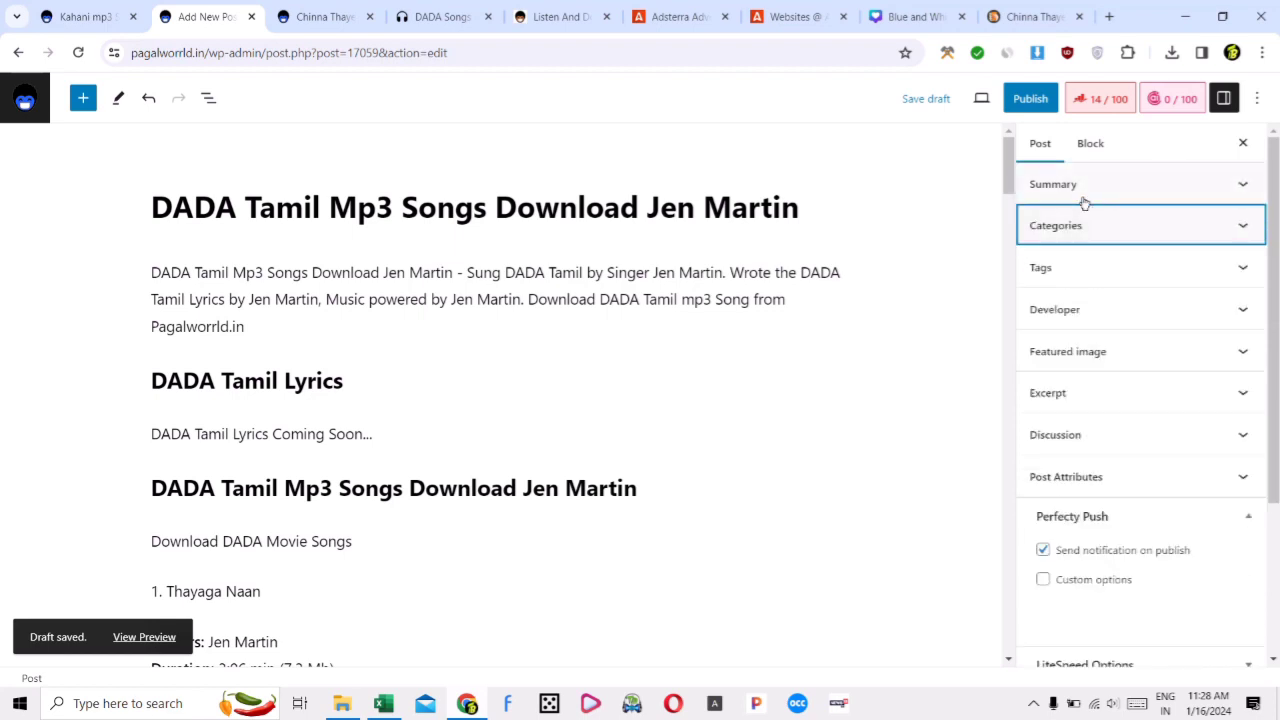
Save the DADA poster image from the isaiminisong page as "DADA Tamil.png" in Downloads
{"action": "left_click", "coordinate": [1109, 307]}
{"action": "left_click", "coordinate": [1109, 309]}
{"action": "left_click", "coordinate": [1112, 345]}
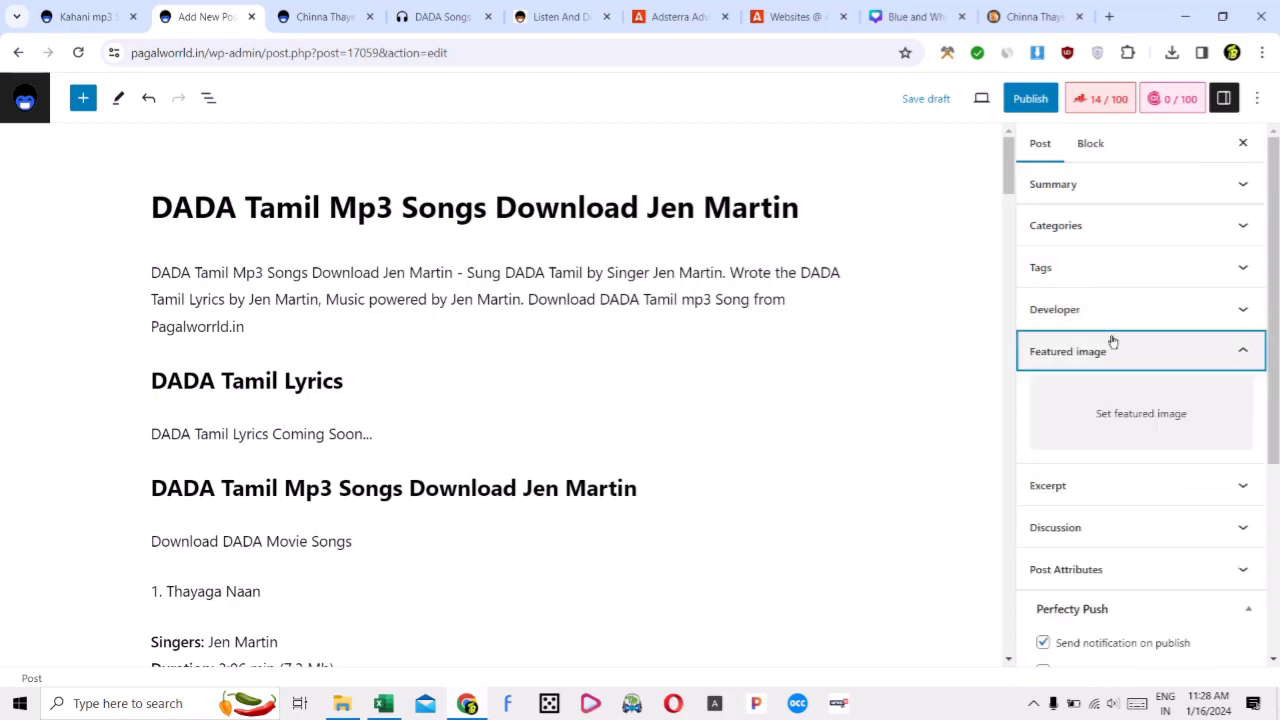
{"action": "left_click", "coordinate": [556, 16]}
{"action": "key", "text": "ctrl+shift+Tab"}
{"action": "scroll", "coordinate": [611, 383], "scroll_direction": "up", "scroll_amount": 20}
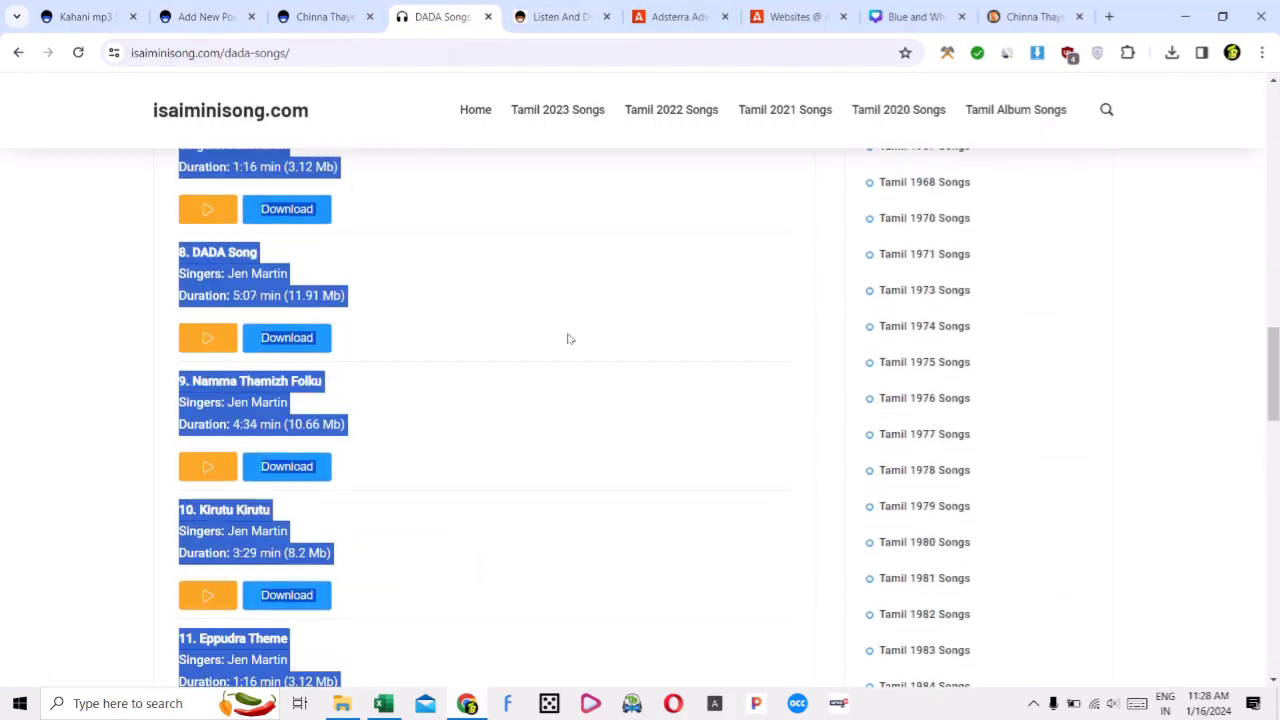
{"action": "right_click", "coordinate": [280, 478]}
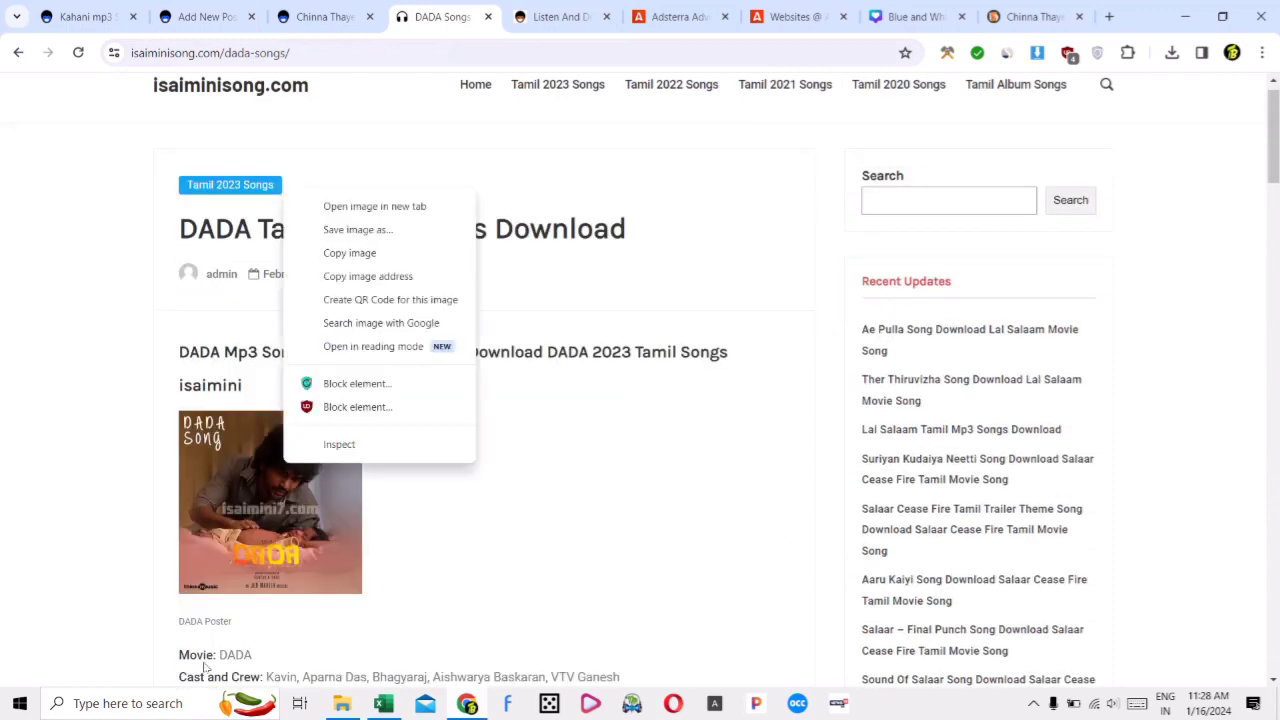
{"action": "left_click", "coordinate": [355, 229]}
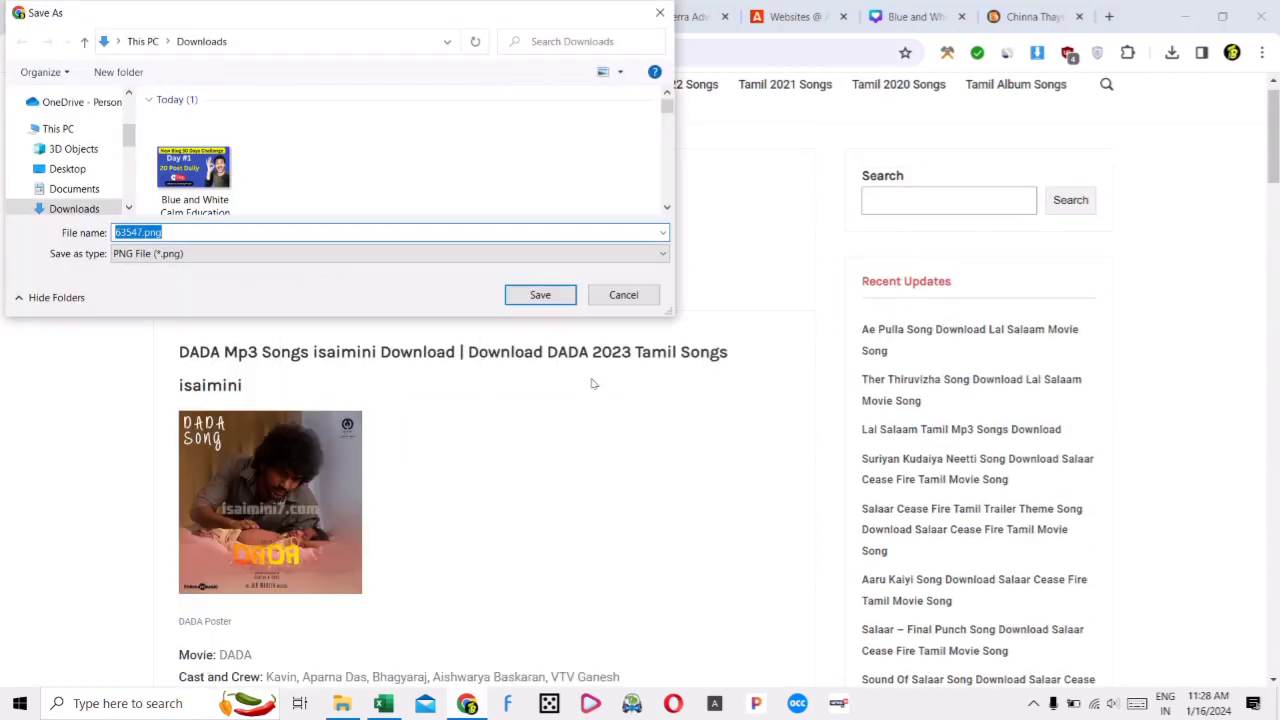
{"action": "left_click", "coordinate": [538, 292]}
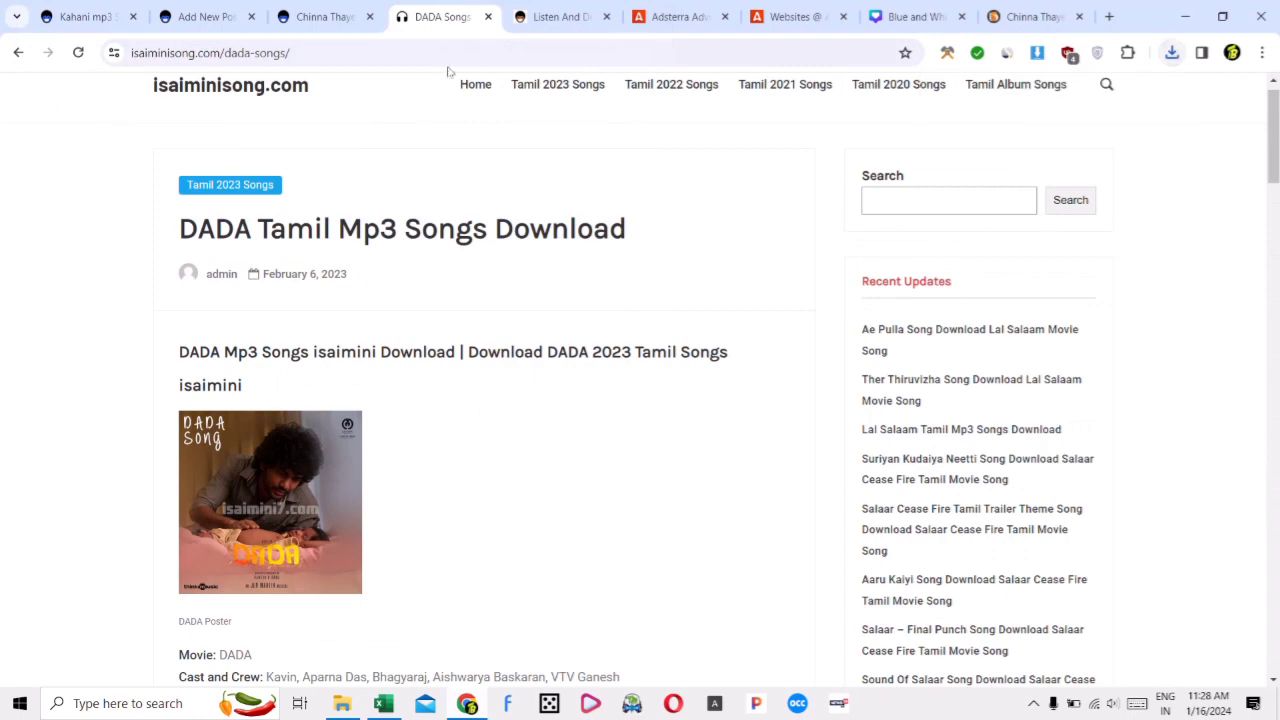
Return to the new post and set the downloaded "DADA Tamil.png" as its featured image
{"action": "left_click", "coordinate": [355, 15]}
{"action": "left_click", "coordinate": [208, 17]}
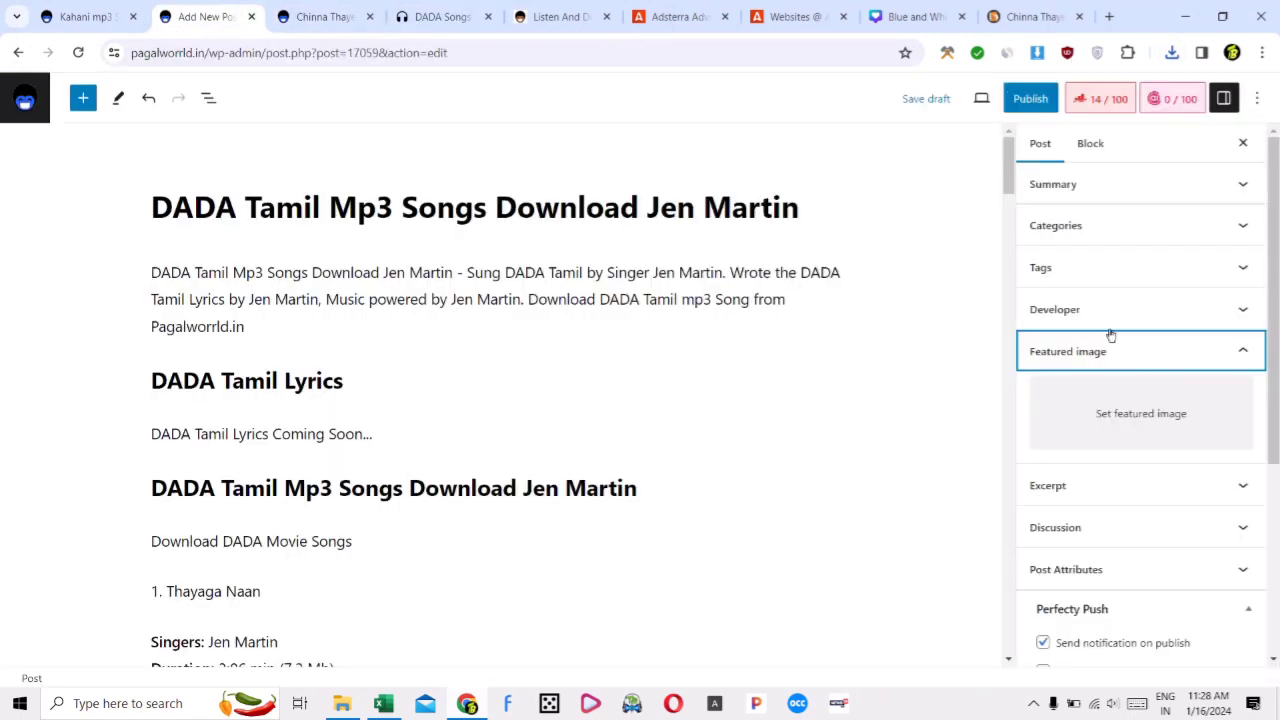
{"action": "left_click", "coordinate": [1173, 54]}
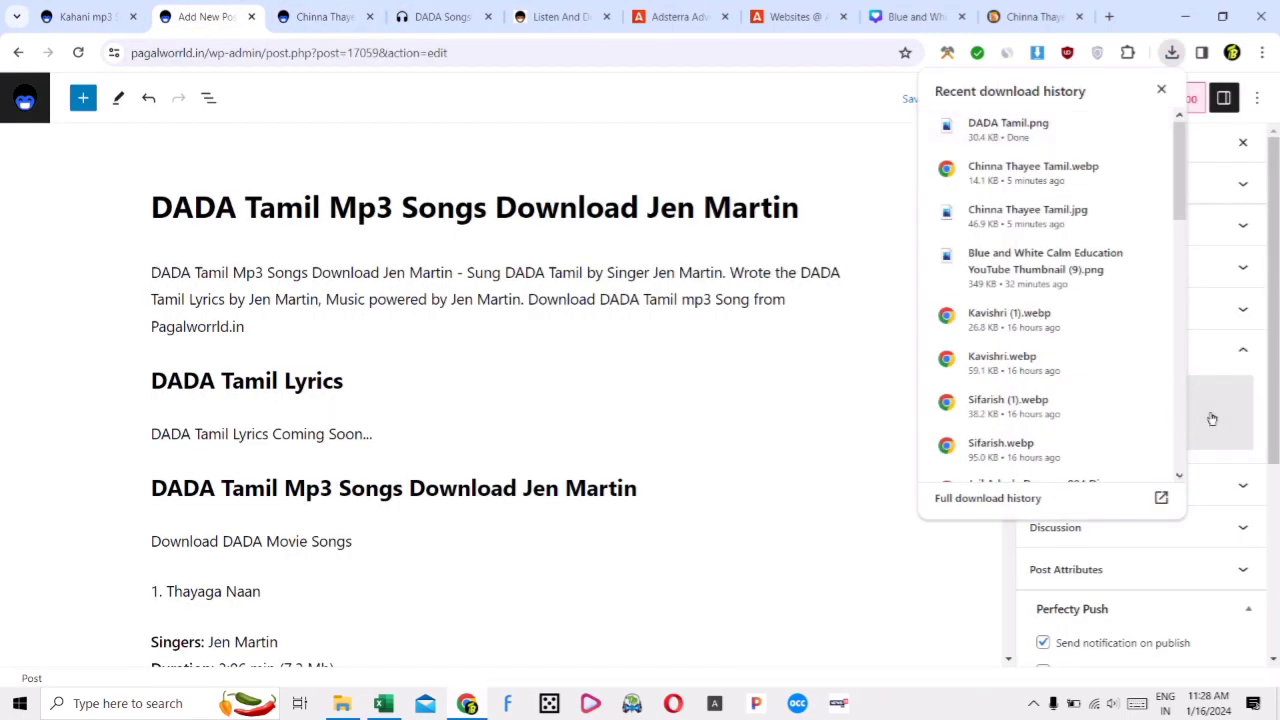
{"action": "left_click", "coordinate": [1236, 268]}
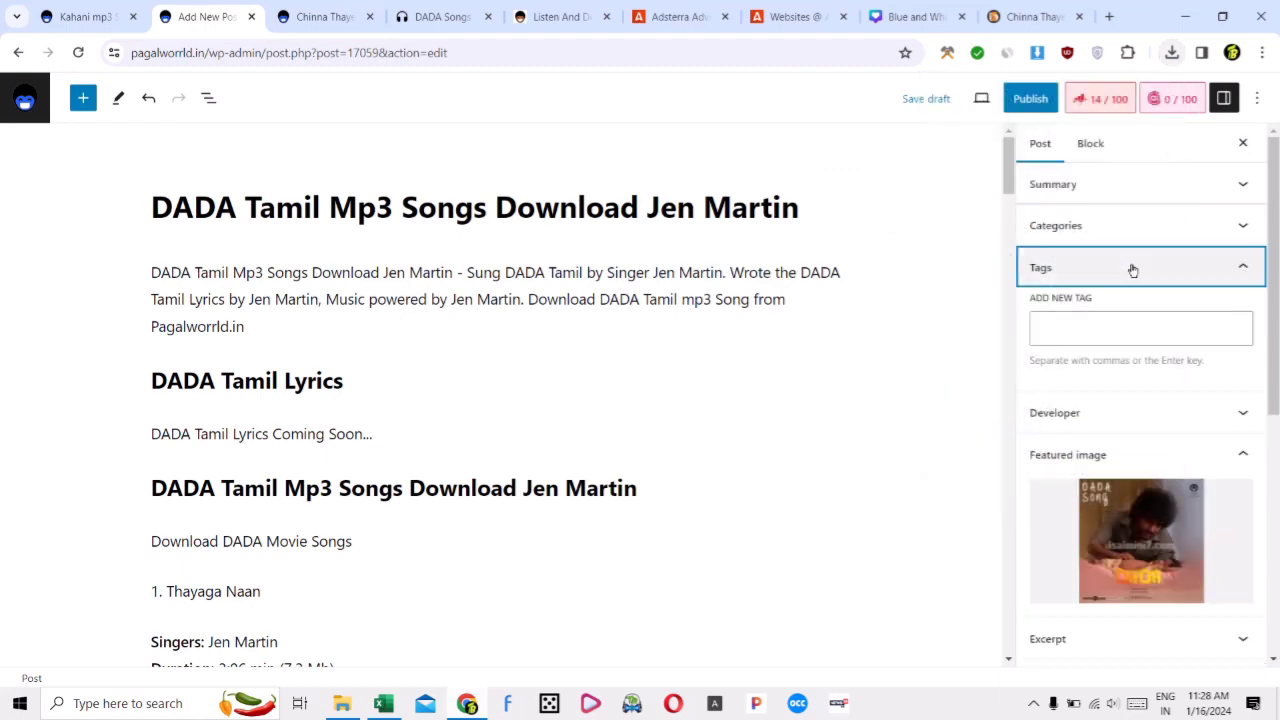
{"action": "left_click", "coordinate": [1131, 269]}
{"action": "left_click", "coordinate": [1140, 350]}
Review the post's category, summary and featured image settings and look through its song listing
{"action": "left_click", "coordinate": [1119, 228]}
{"action": "left_click", "coordinate": [1119, 228]}
{"action": "left_click", "coordinate": [1097, 183]}
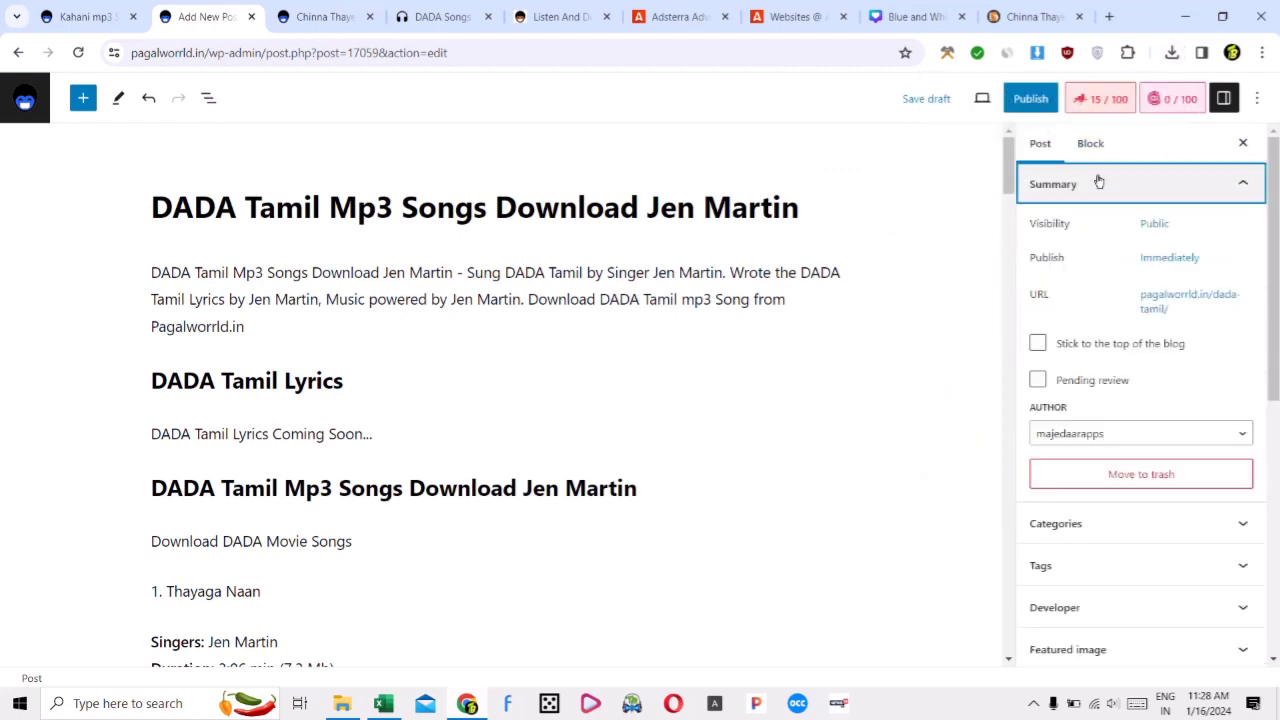
{"action": "left_click", "coordinate": [1097, 183]}
{"action": "left_click", "coordinate": [1111, 351]}
{"action": "left_click", "coordinate": [1118, 352]}
{"action": "scroll", "coordinate": [503, 328], "scroll_direction": "down", "scroll_amount": 20}
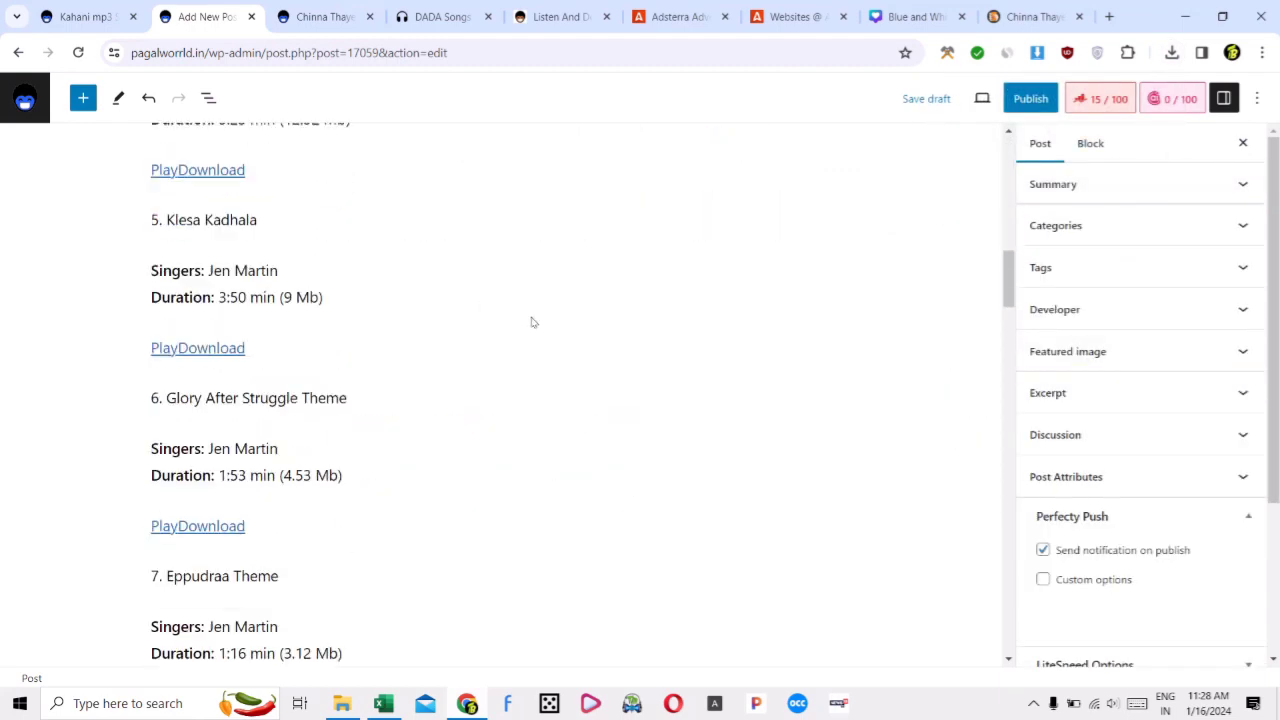
{"action": "scroll", "coordinate": [755, 430], "scroll_direction": "up", "scroll_amount": 20}
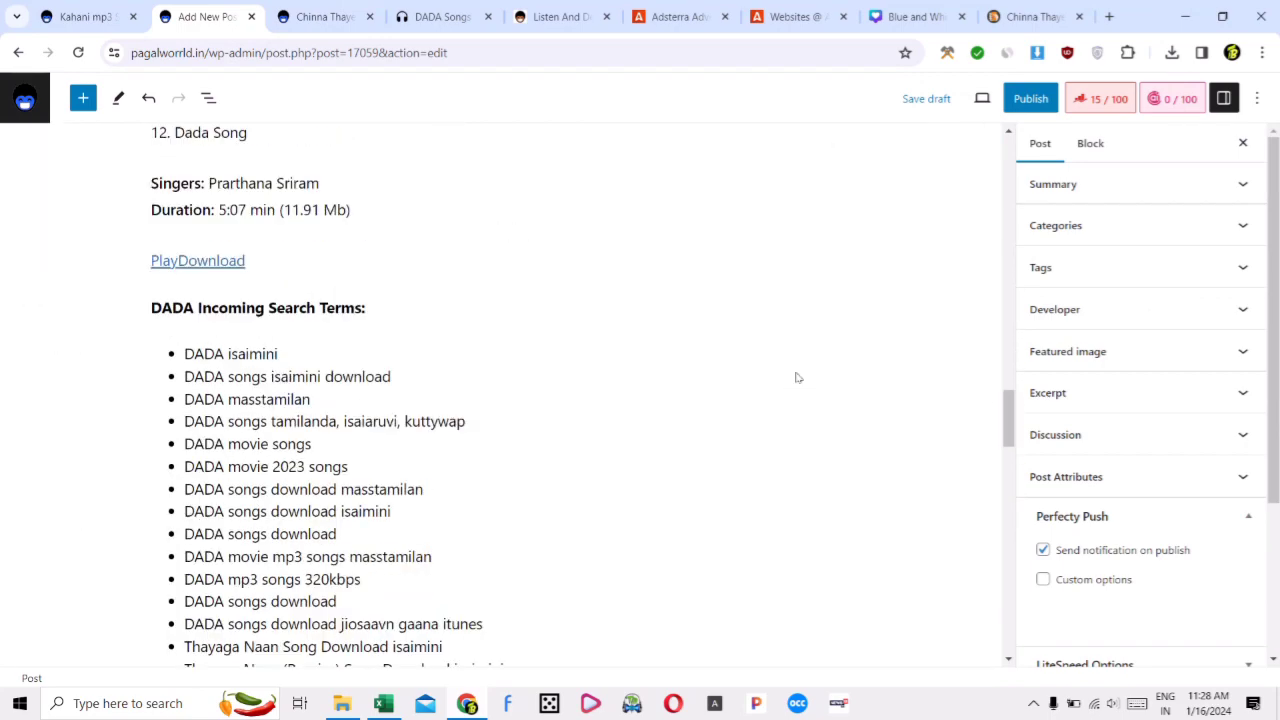
Check the post's settings section by section, from the summary through tags and featured image to discussion
{"action": "left_click", "coordinate": [1093, 186]}
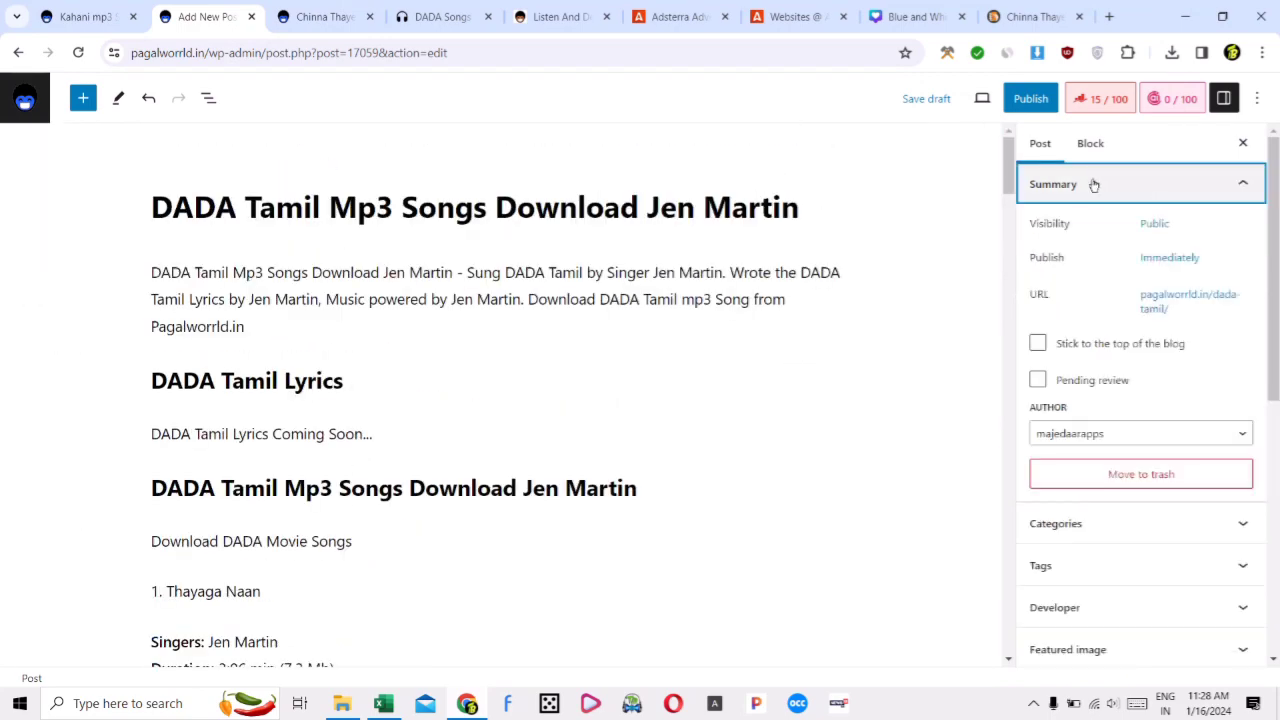
{"action": "left_click", "coordinate": [1093, 186]}
{"action": "left_click", "coordinate": [1083, 226]}
{"action": "left_click", "coordinate": [1084, 227]}
{"action": "left_click", "coordinate": [1105, 272]}
{"action": "left_click", "coordinate": [1107, 273]}
{"action": "left_click", "coordinate": [1129, 317]}
{"action": "left_click", "coordinate": [1131, 346]}
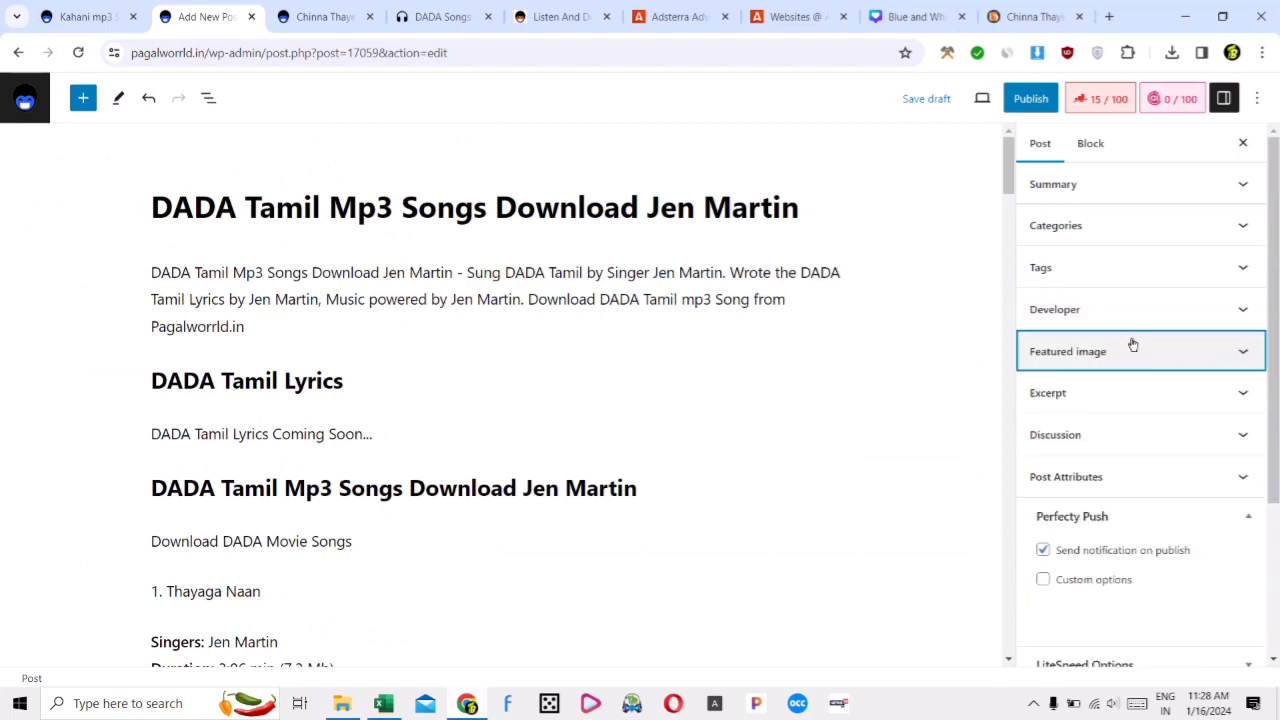
{"action": "left_click", "coordinate": [1131, 352]}
{"action": "left_click", "coordinate": [1094, 400]}
{"action": "left_click", "coordinate": [1094, 396]}
{"action": "left_click", "coordinate": [1105, 437]}
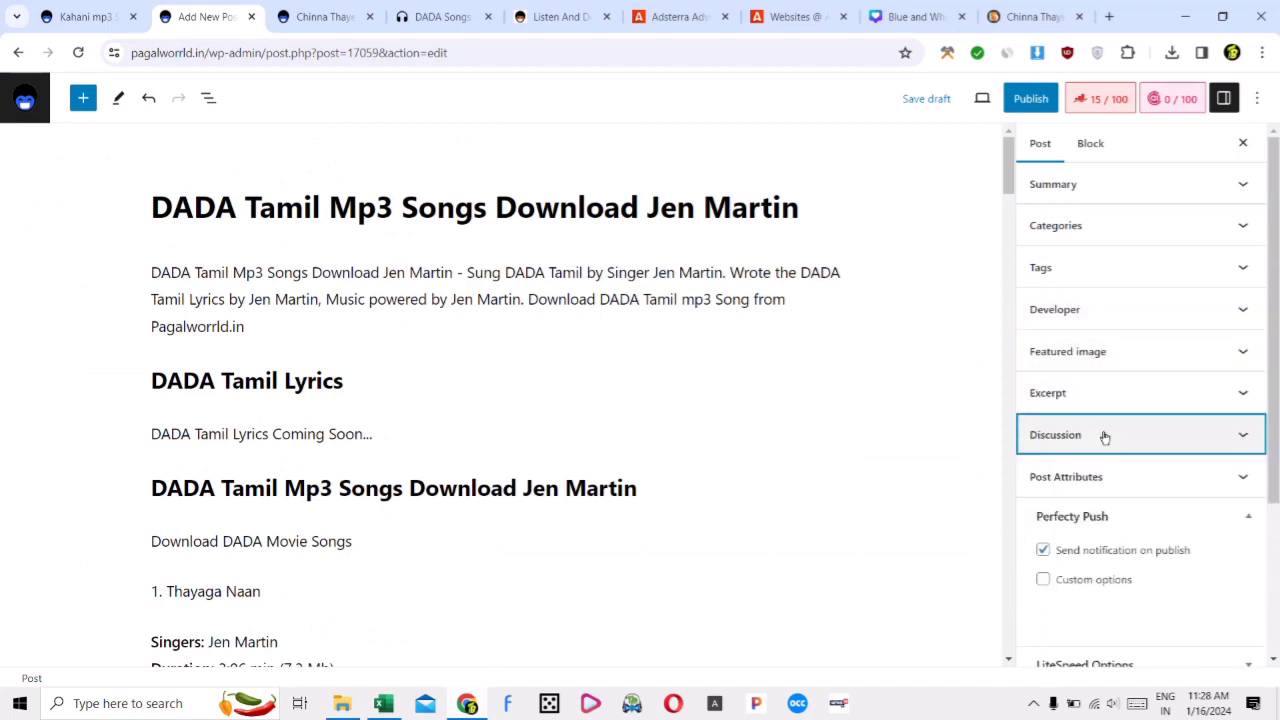
{"action": "left_click", "coordinate": [1094, 188]}
{"action": "left_click", "coordinate": [1094, 188]}
{"action": "left_click", "coordinate": [1036, 98]}
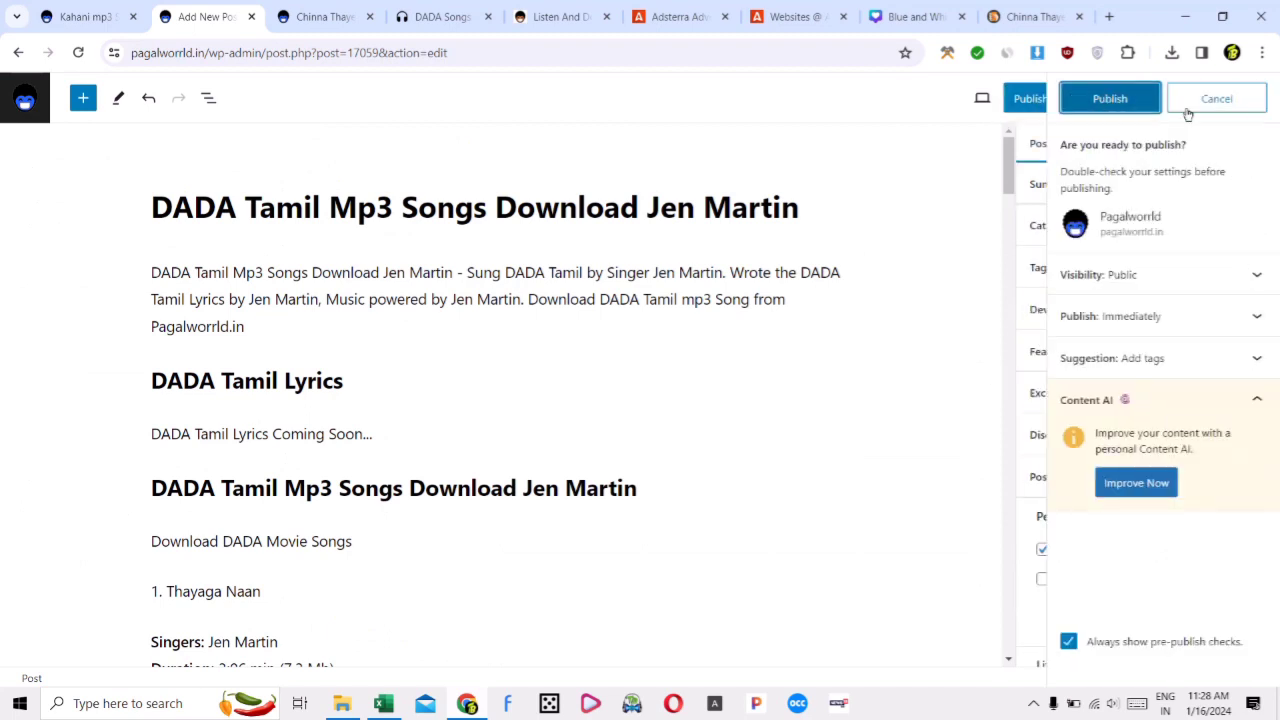
{"action": "left_click", "coordinate": [1188, 110]}
{"action": "left_click", "coordinate": [1108, 186]}
{"action": "left_click", "coordinate": [1106, 178]}
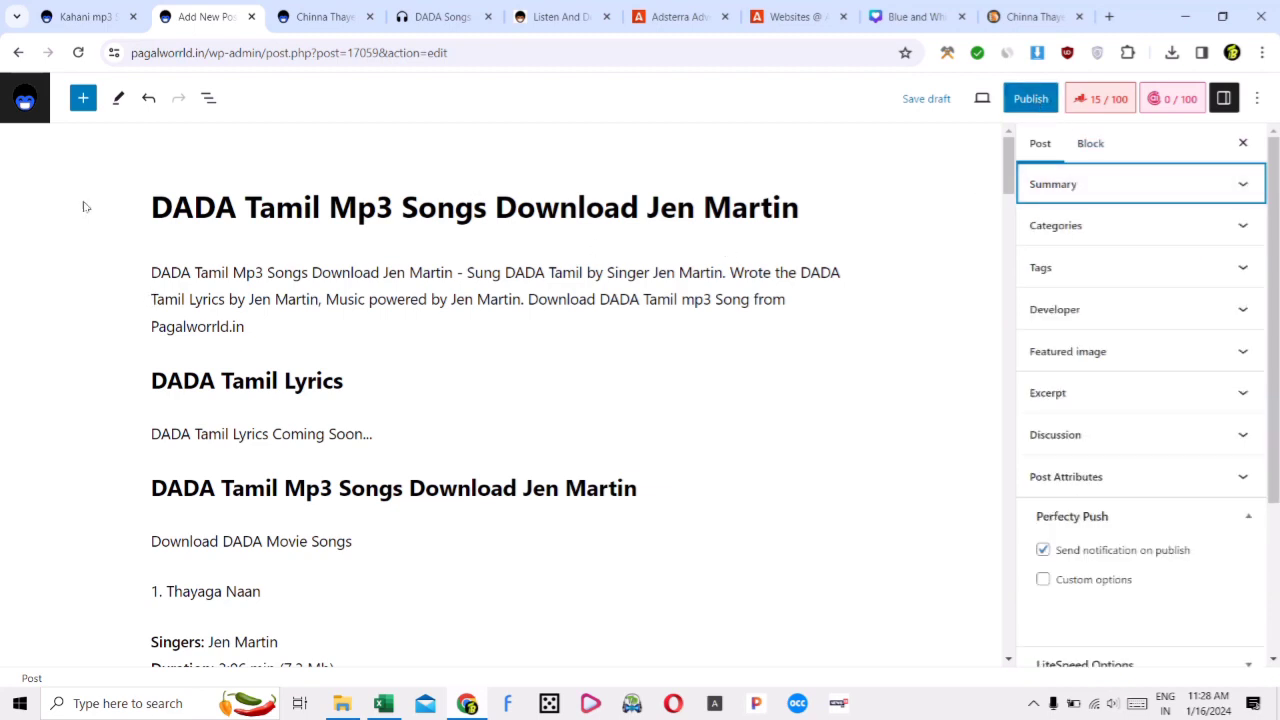
Recheck the summary, categories and featured image, and look over the content down to the App Information
{"action": "left_click", "coordinate": [1094, 187]}
{"action": "left_click", "coordinate": [1143, 181]}
{"action": "left_click", "coordinate": [1110, 228]}
{"action": "left_click", "coordinate": [1110, 228]}
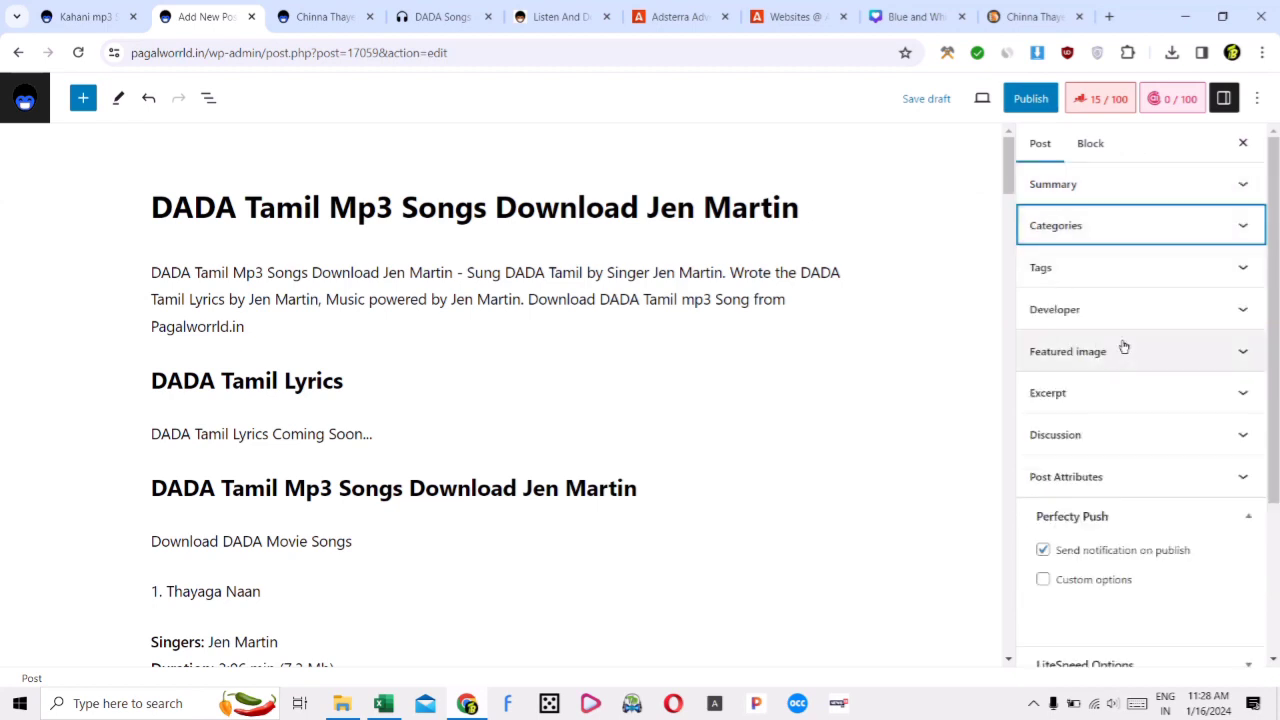
{"action": "left_click", "coordinate": [1121, 348]}
{"action": "left_click", "coordinate": [1112, 347]}
{"action": "scroll", "coordinate": [706, 283], "scroll_direction": "down", "scroll_amount": 15}
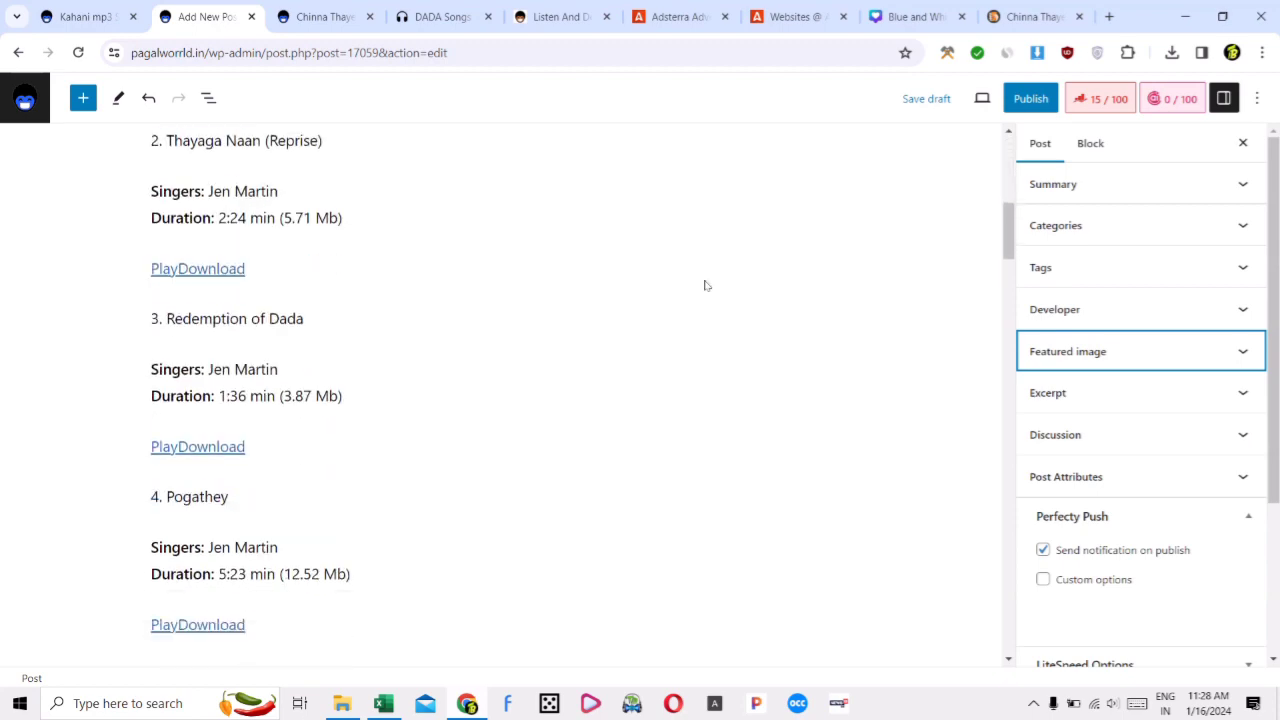
{"action": "scroll", "coordinate": [709, 438], "scroll_direction": "down", "scroll_amount": 5}
{"action": "scroll", "coordinate": [743, 431], "scroll_direction": "up", "scroll_amount": 15}
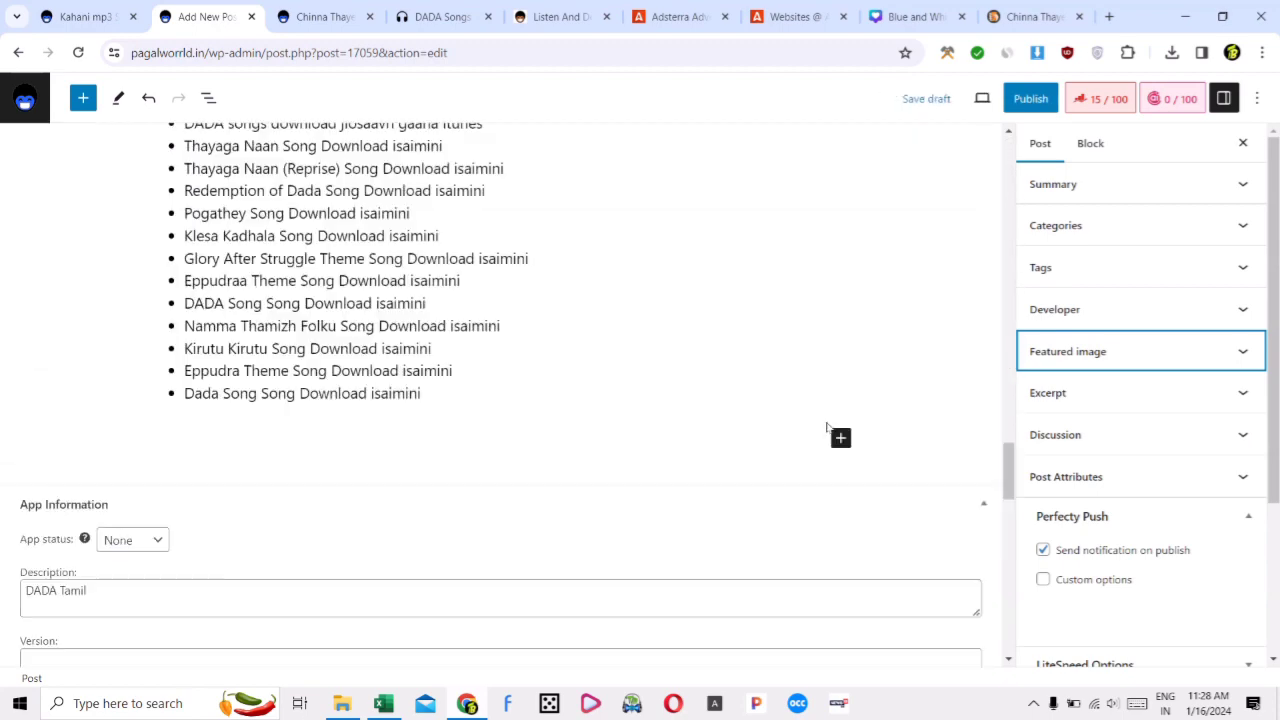
{"action": "scroll", "coordinate": [919, 200], "scroll_direction": "up", "scroll_amount": 10}
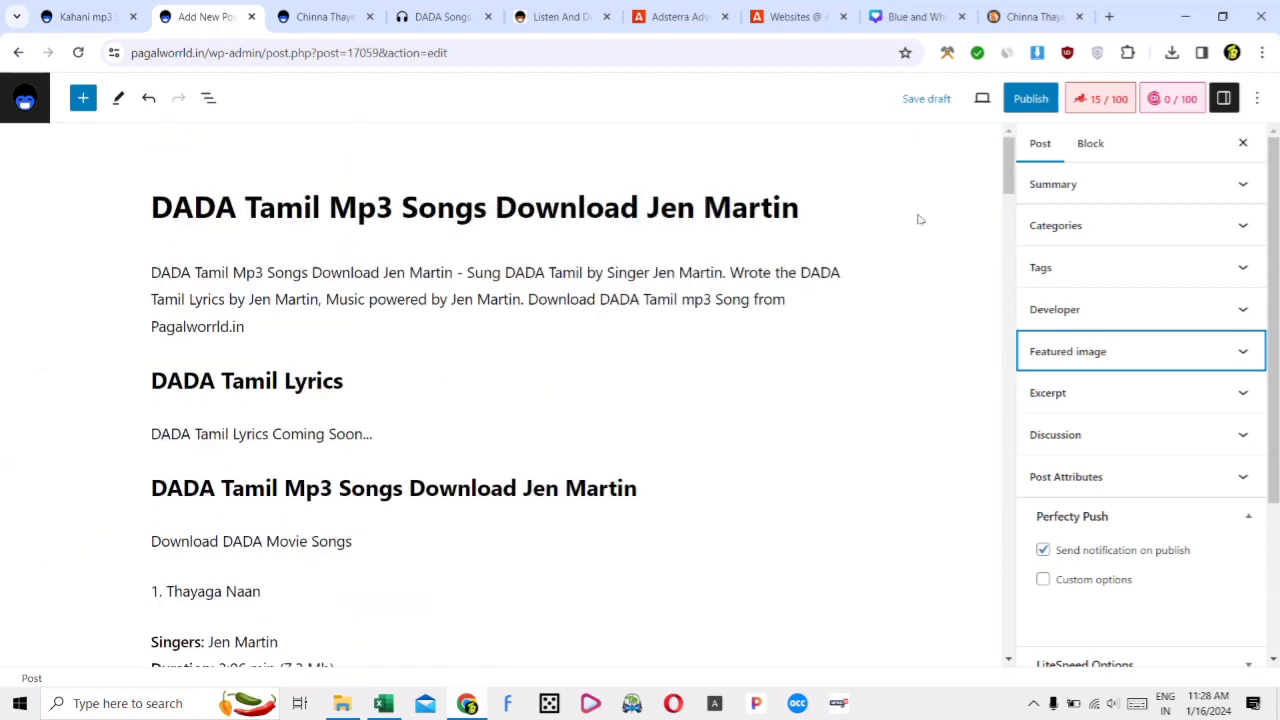
Publish the DADA Tamil post and confirm the pre-publish check
{"action": "left_click", "coordinate": [1030, 98]}
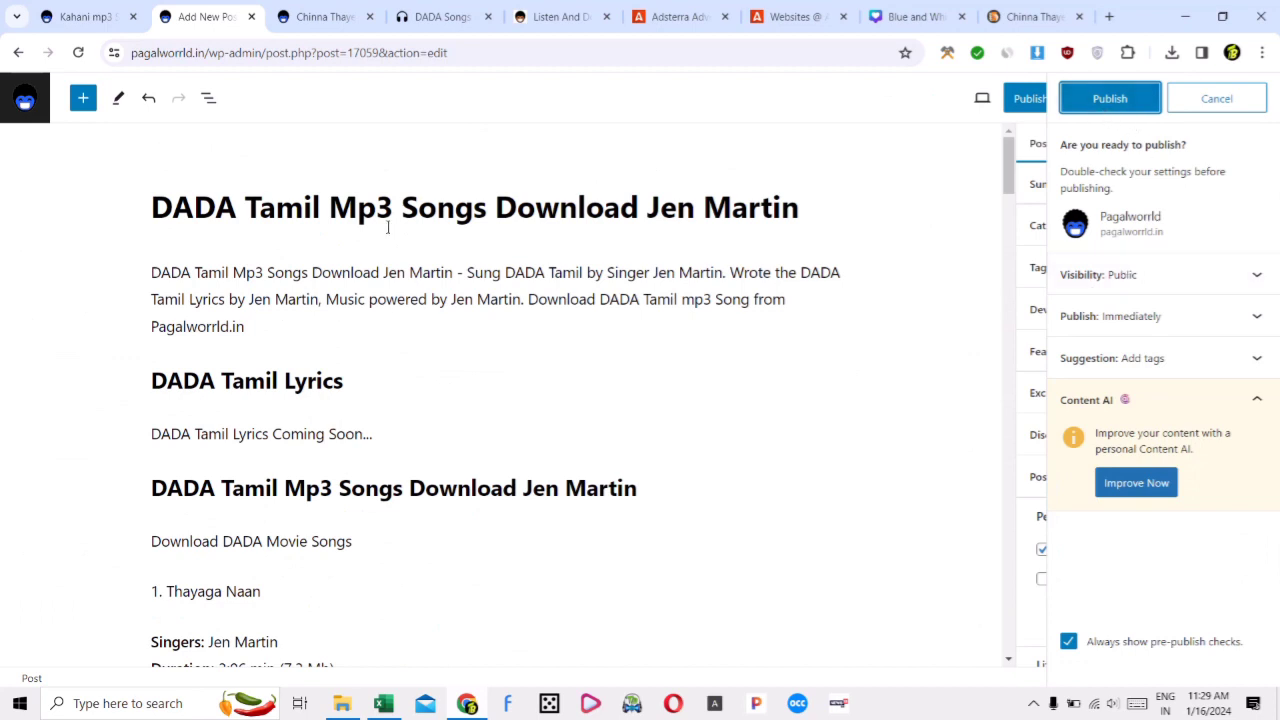
{"action": "left_click", "coordinate": [1094, 100]}
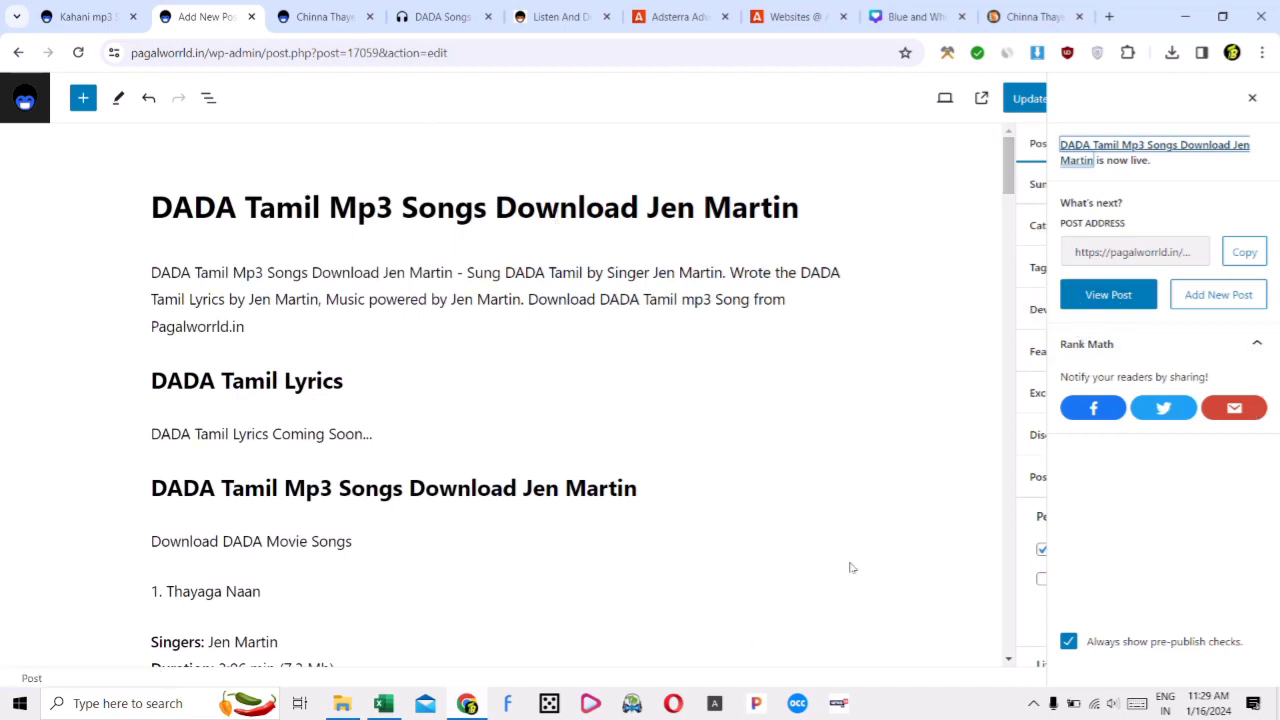
{"action": "scroll", "coordinate": [700, 380], "scroll_direction": "down", "scroll_amount": 1}
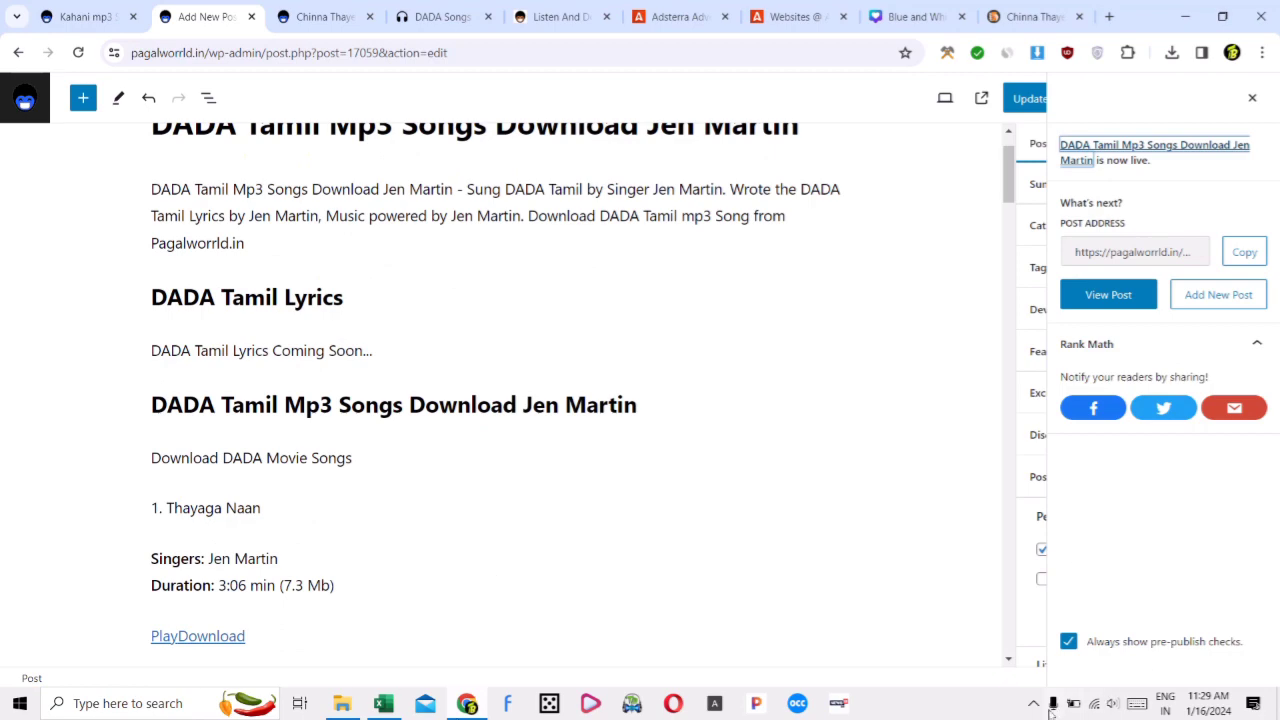
Switch to the Excel URL list, copy the don-songs address from cell G84 and clear it from the cell
{"action": "left_click", "coordinate": [384, 705]}
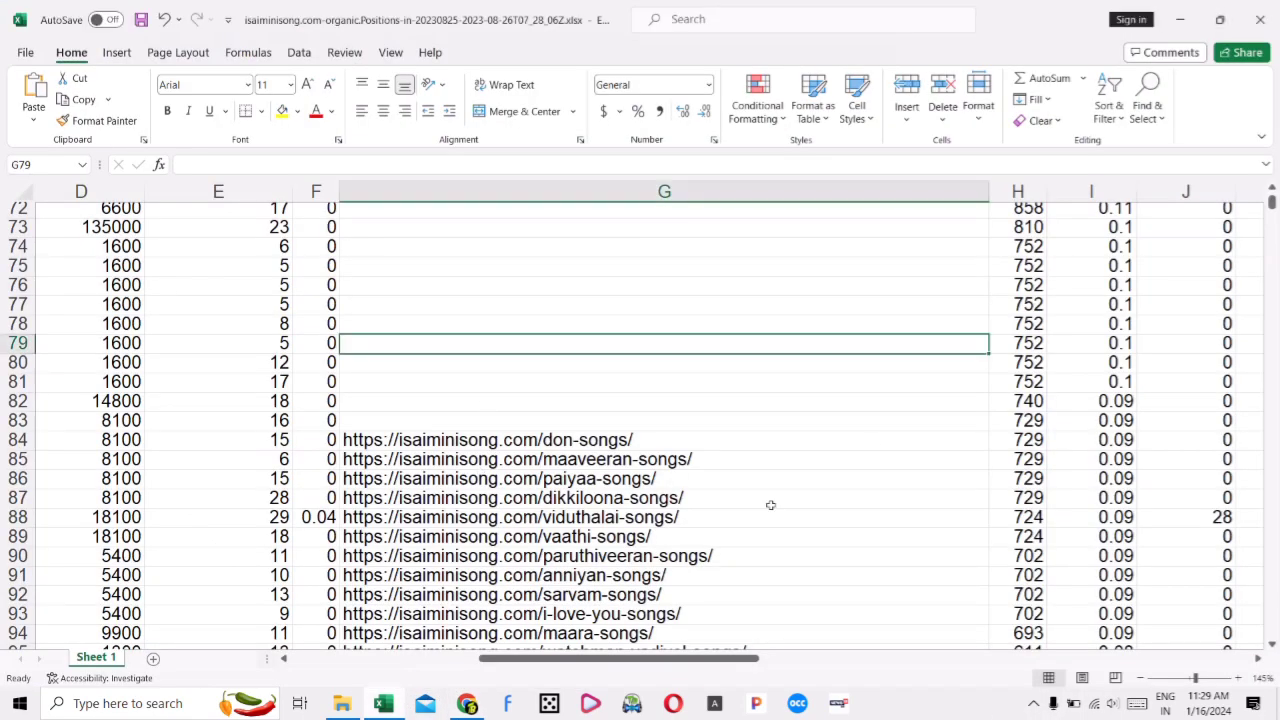
{"action": "left_click", "coordinate": [790, 402]}
{"action": "left_click", "coordinate": [820, 440]}
{"action": "scroll", "coordinate": [800, 380], "scroll_direction": "down", "scroll_amount": 3}
{"action": "left_click", "coordinate": [640, 474]}
{"action": "left_click", "coordinate": [561, 241]}
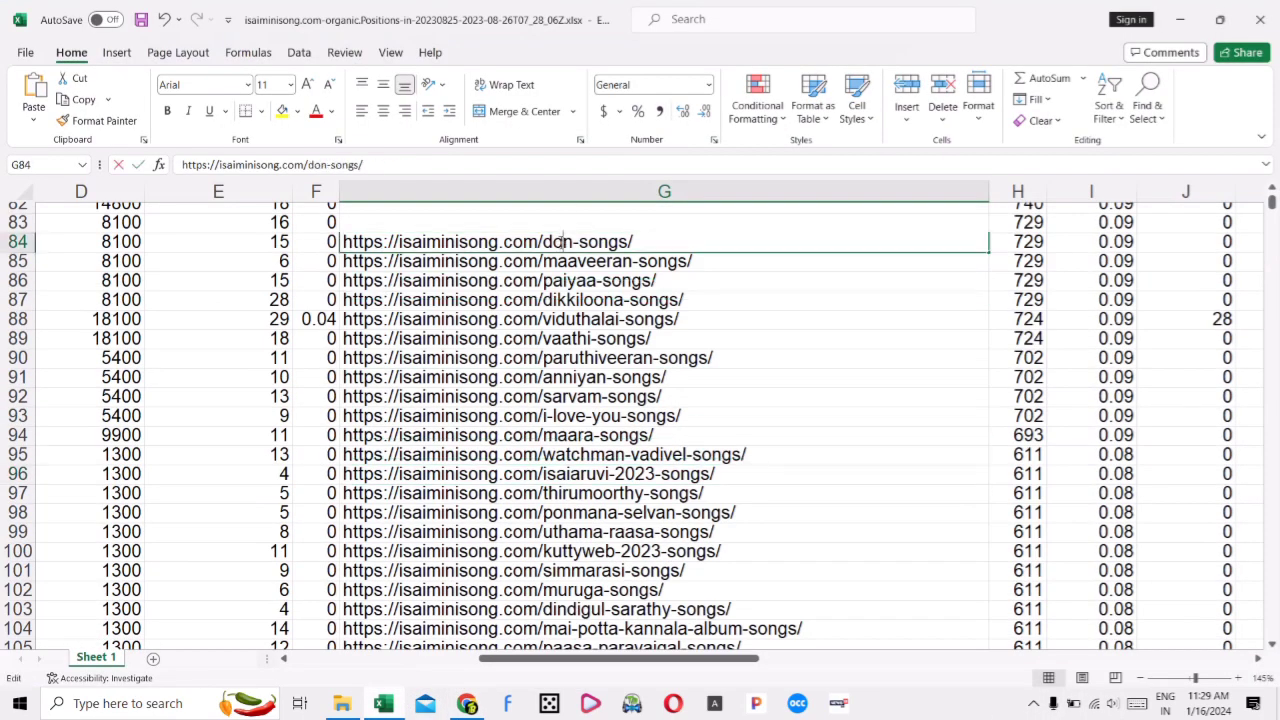
{"action": "double_click", "coordinate": [556, 236]}
{"action": "key", "text": "ctrl+c"}
{"action": "key", "text": "BackSpace"}
{"action": "left_click", "coordinate": [860, 340]}
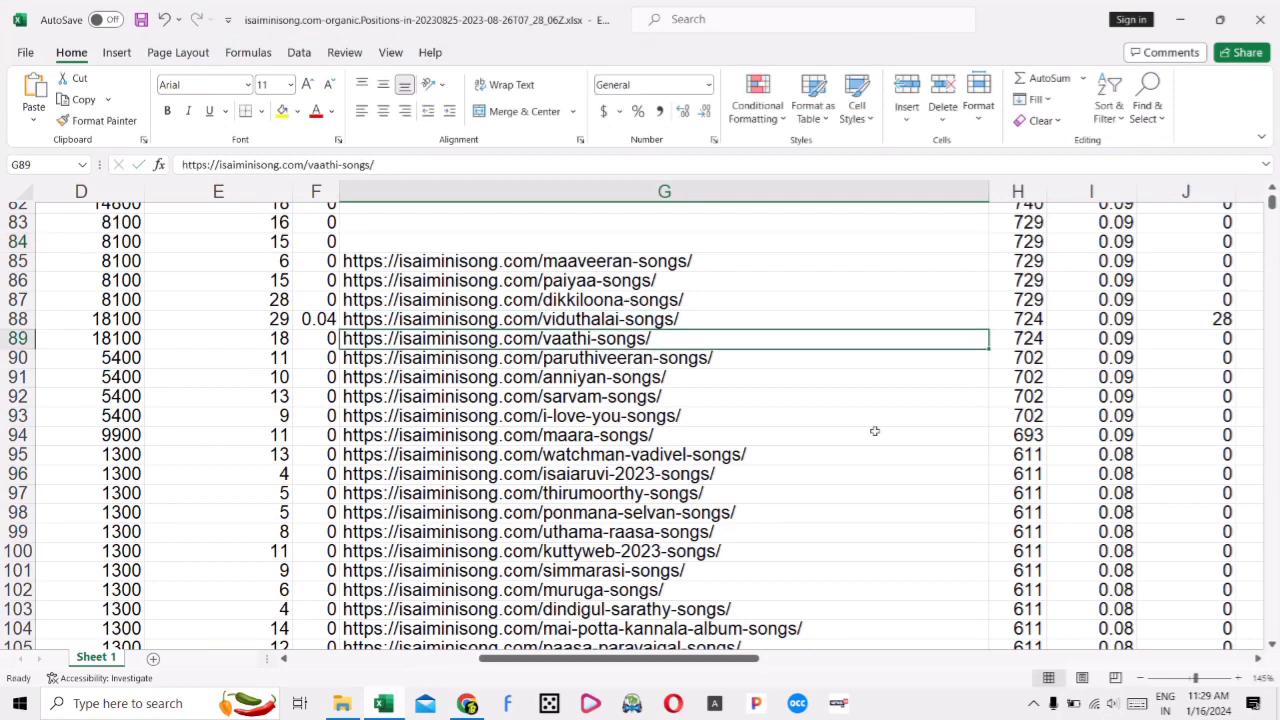
{"action": "left_click", "coordinate": [1033, 703]}
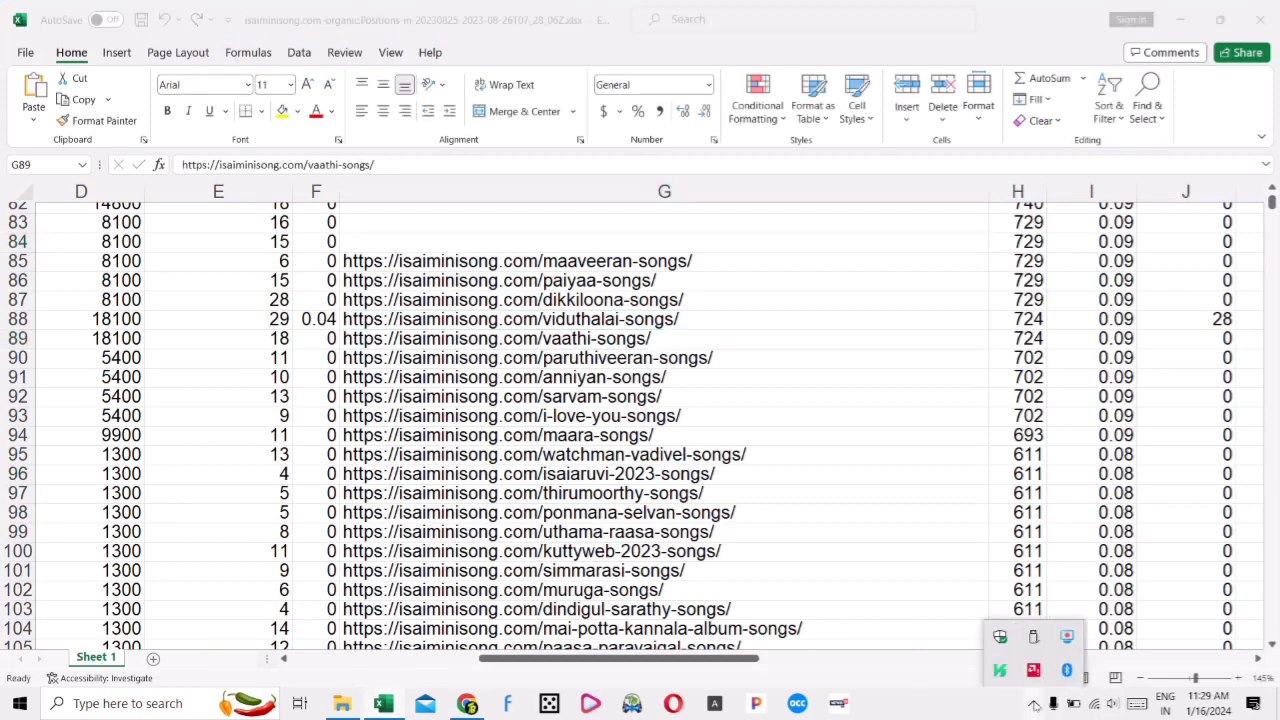
{"action": "left_click", "coordinate": [1067, 638]}
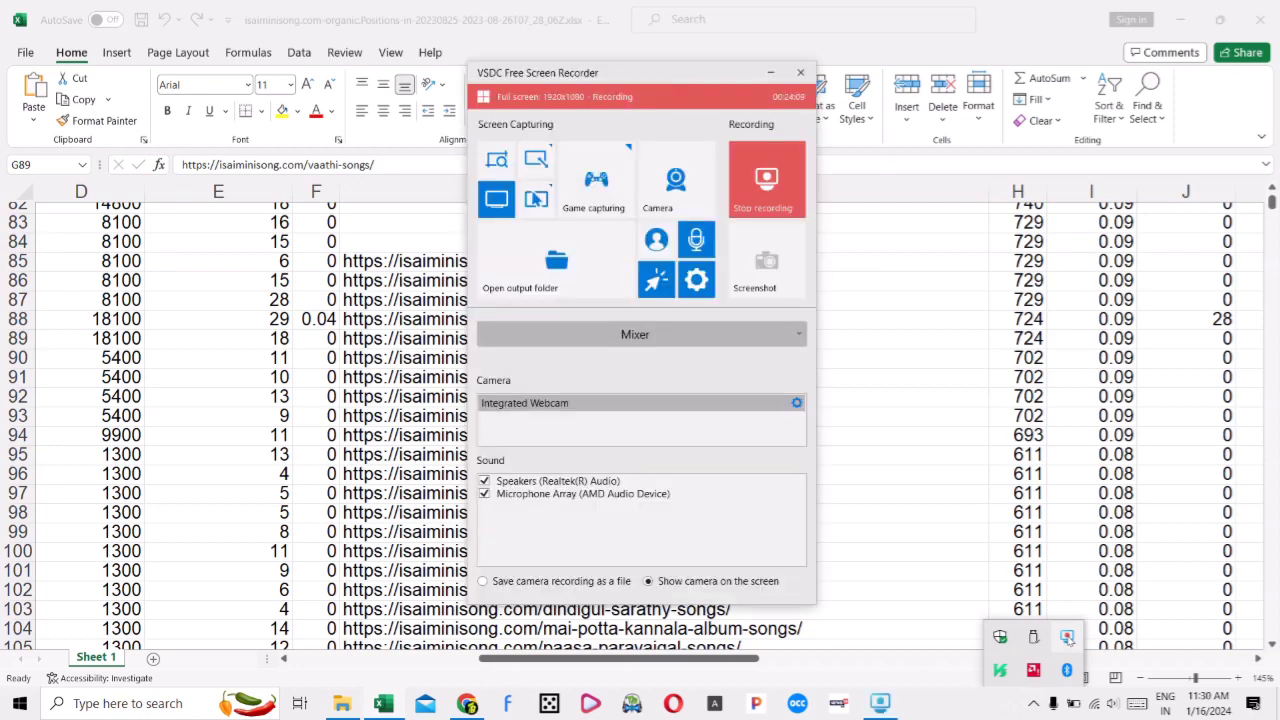
{"action": "left_click", "coordinate": [770, 72]}
{"action": "left_click", "coordinate": [1181, 19]}
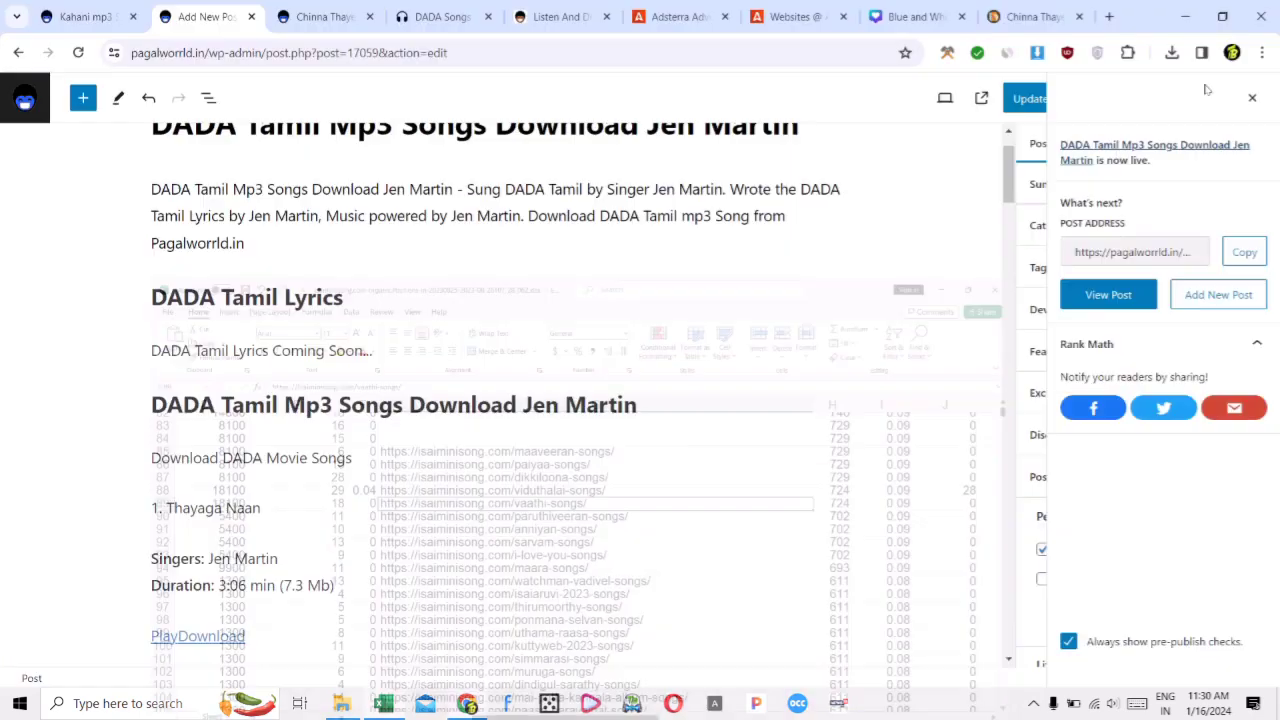
{"action": "left_click", "coordinate": [675, 16]}
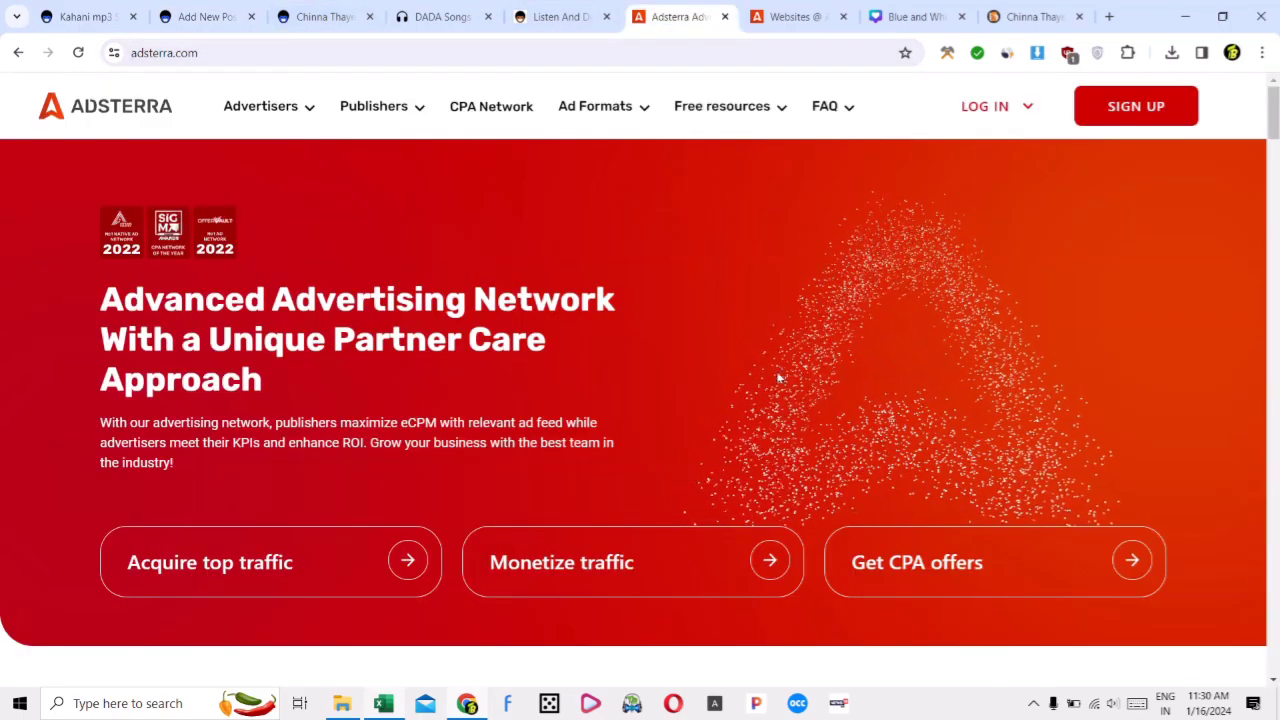
{"action": "left_click", "coordinate": [409, 50]}
{"action": "key", "text": "ctrl+v"}
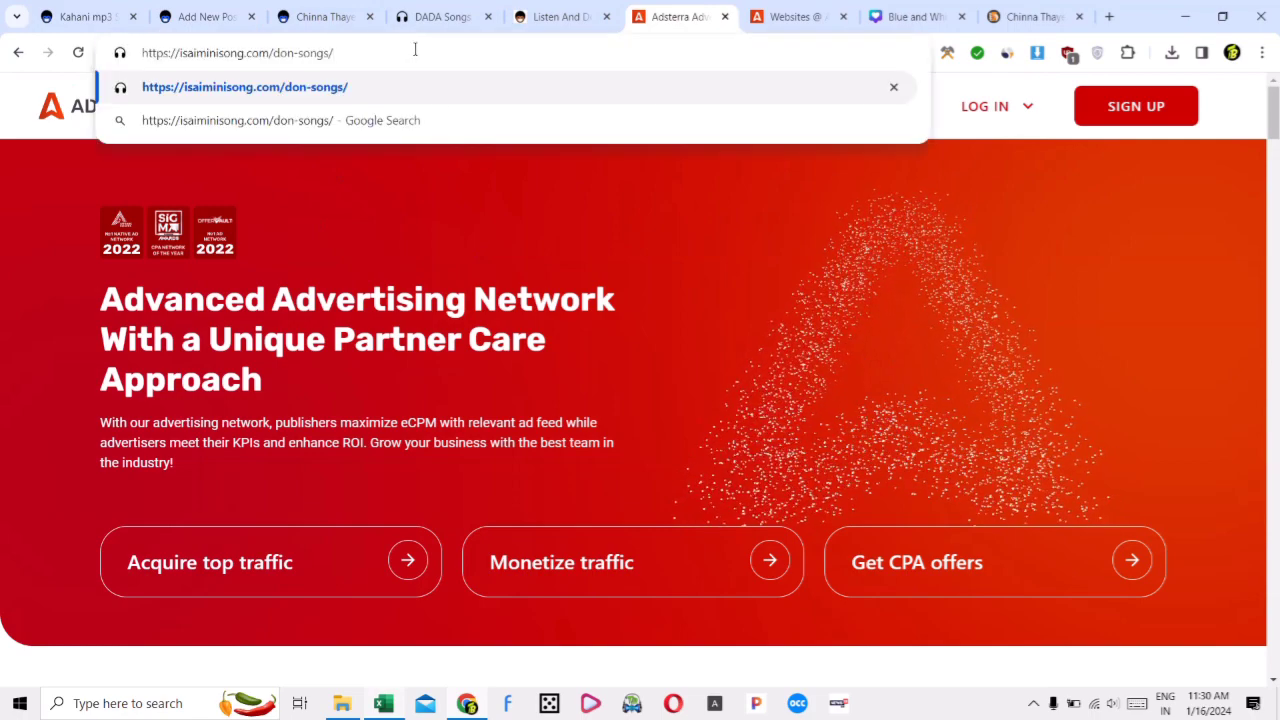
{"action": "key", "text": "Return"}
Close the pagalworld4u.in tab and the old DADA Songs tab
{"action": "left_click", "coordinate": [565, 17]}
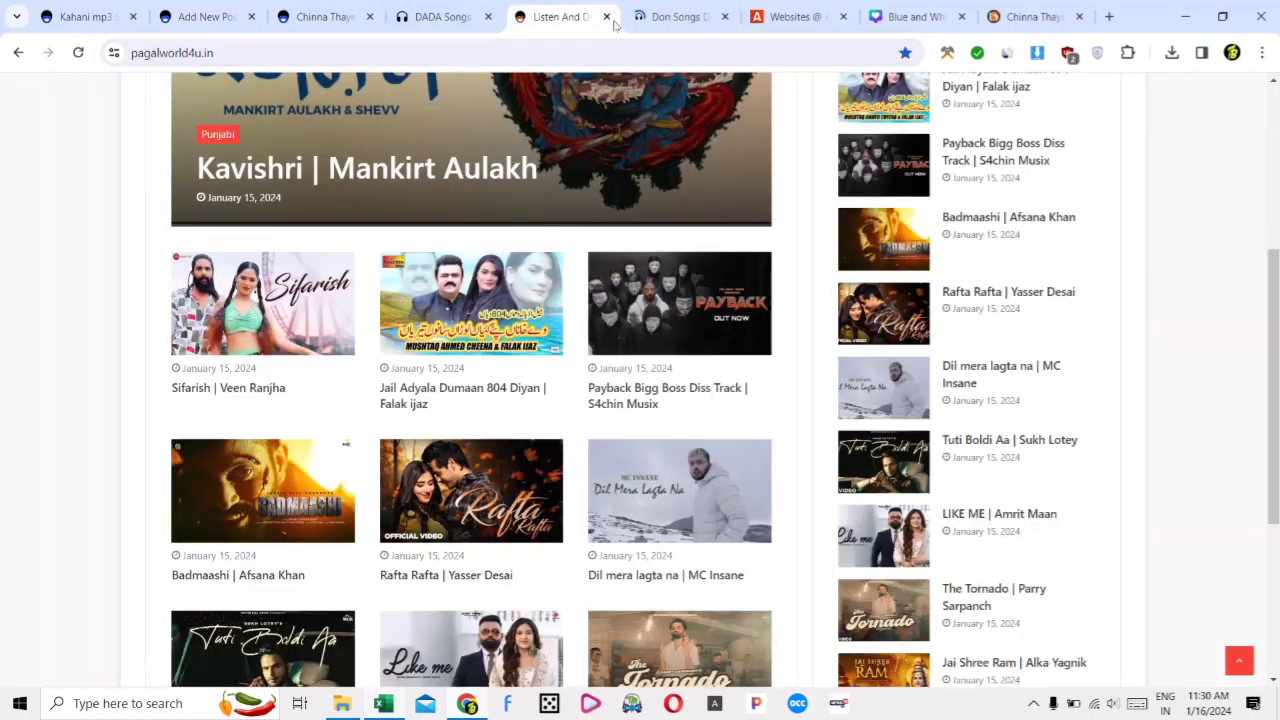
{"action": "left_click", "coordinate": [606, 17]}
{"action": "left_click", "coordinate": [470, 17]}
{"action": "left_click", "coordinate": [489, 17]}
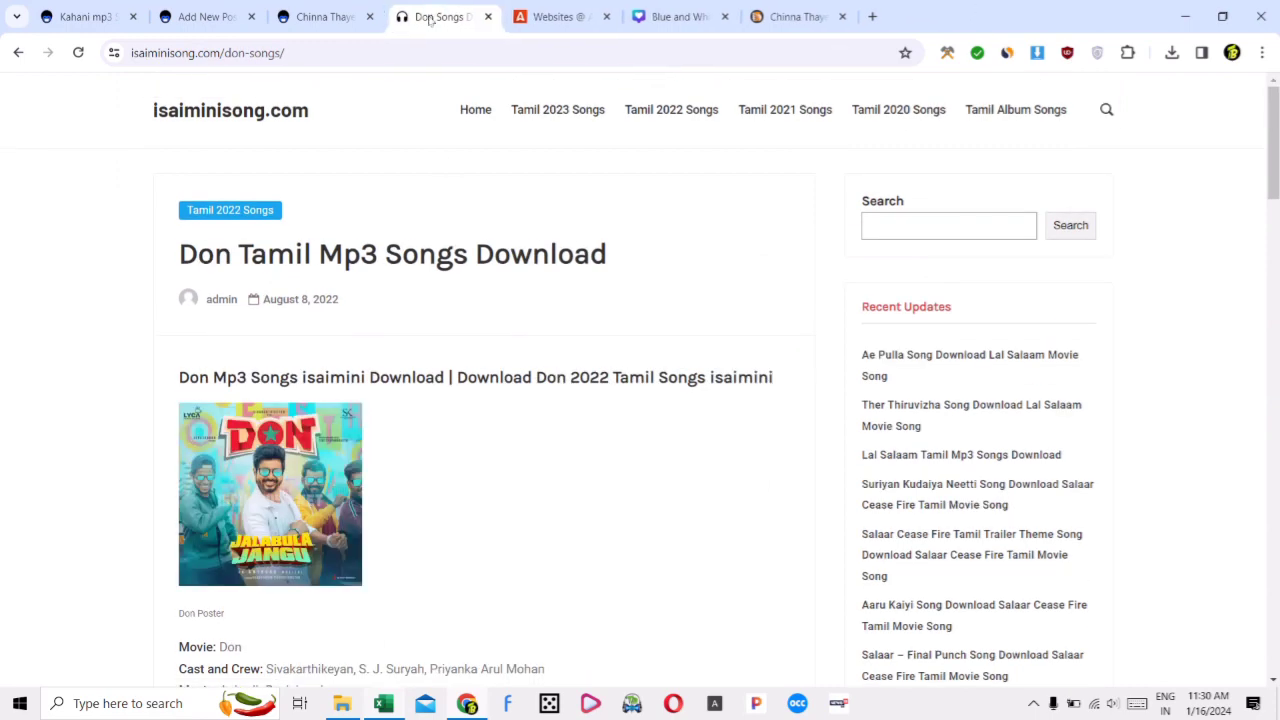
Copy "Don Tamil" from the source title, search Pagalworrld for it, and place that search tab before the post editor tab
{"action": "left_click_drag", "start_coordinate": [176, 258], "coordinate": [312, 258]}
{"action": "key", "text": "ctrl+c"}
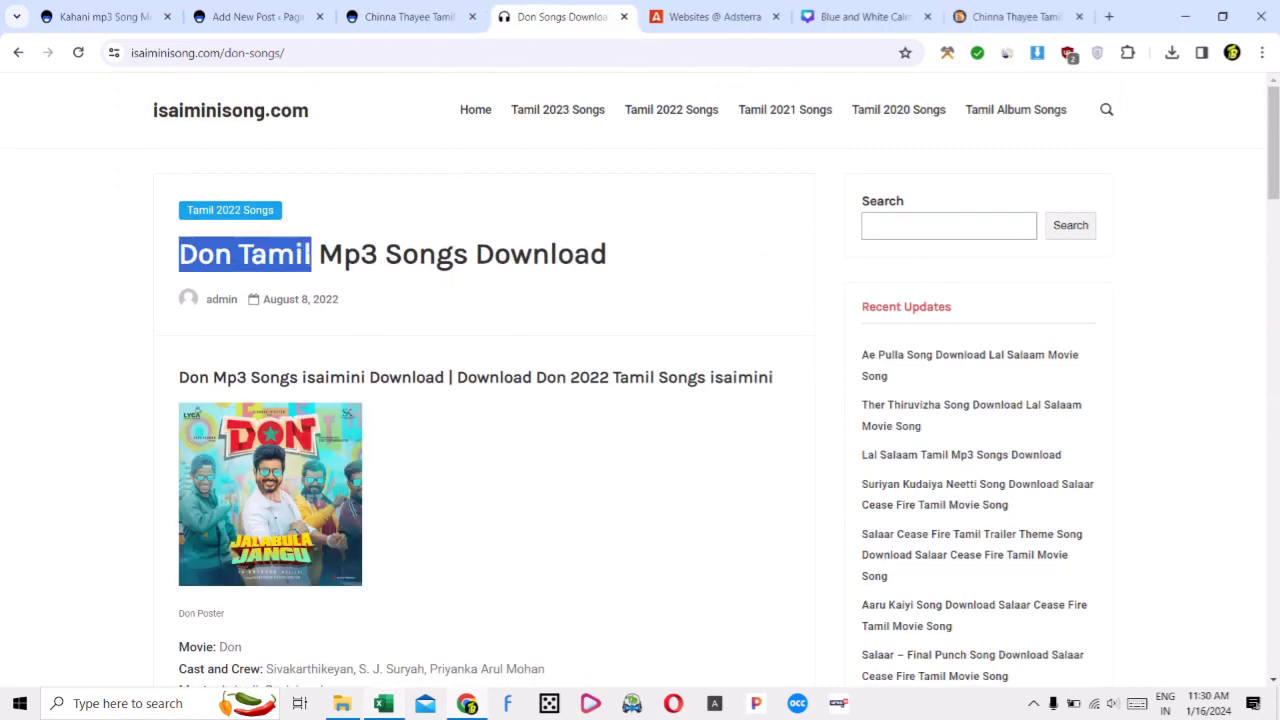
{"action": "left_click", "coordinate": [300, 17]}
{"action": "scroll", "coordinate": [343, 188], "scroll_direction": "up", "scroll_amount": 1}
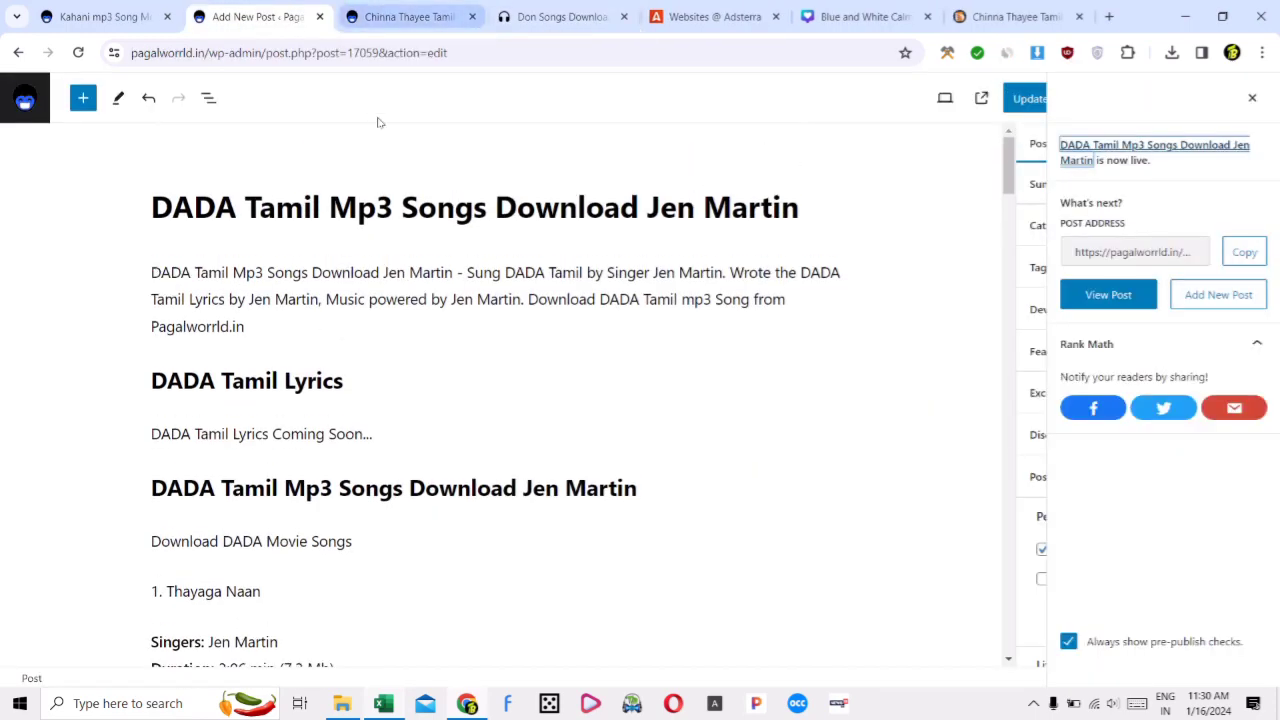
{"action": "left_click", "coordinate": [410, 17]}
{"action": "left_click", "coordinate": [312, 188]}
{"action": "key", "text": "ctrl+v"}
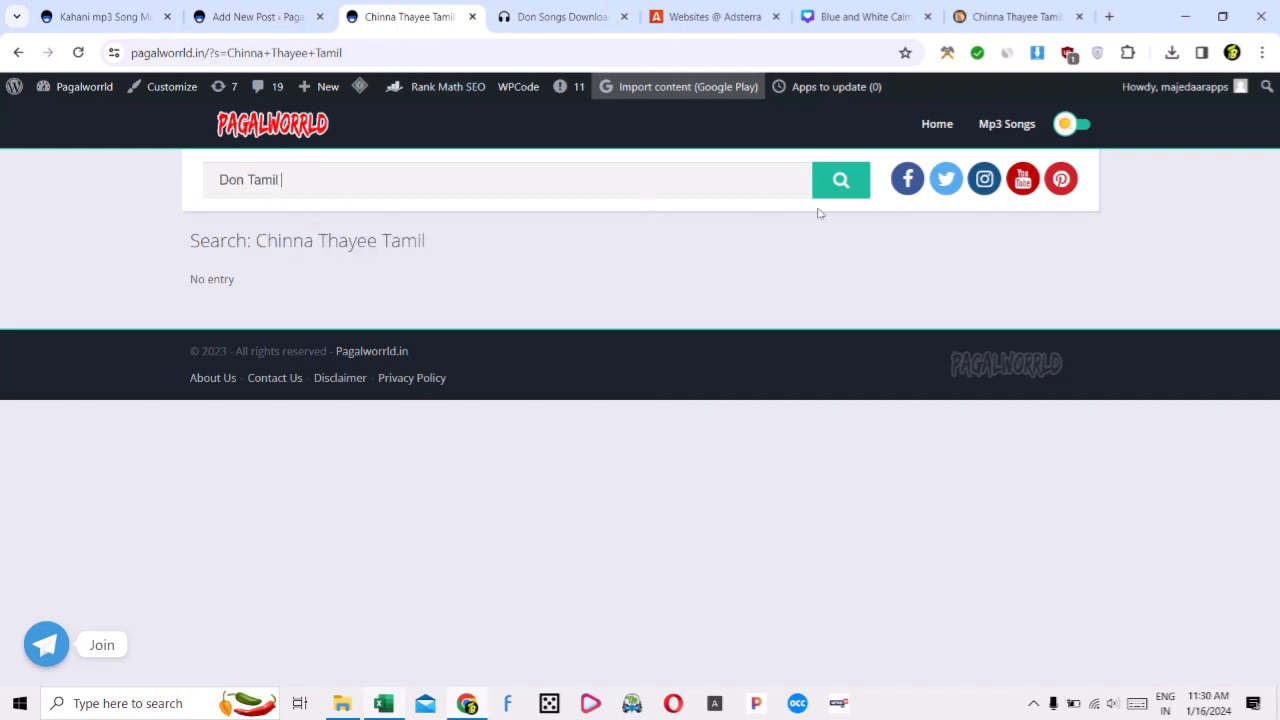
{"action": "left_click", "coordinate": [832, 180]}
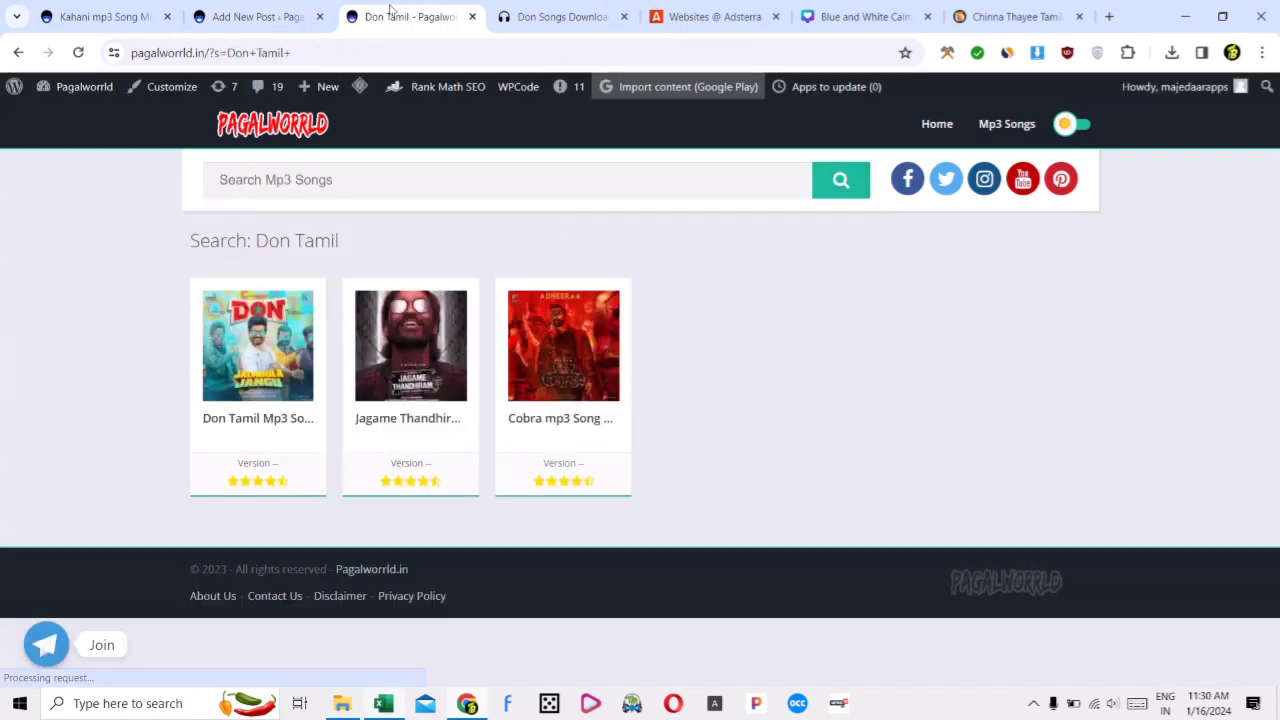
{"action": "left_click_drag", "start_coordinate": [390, 10], "coordinate": [240, 12]}
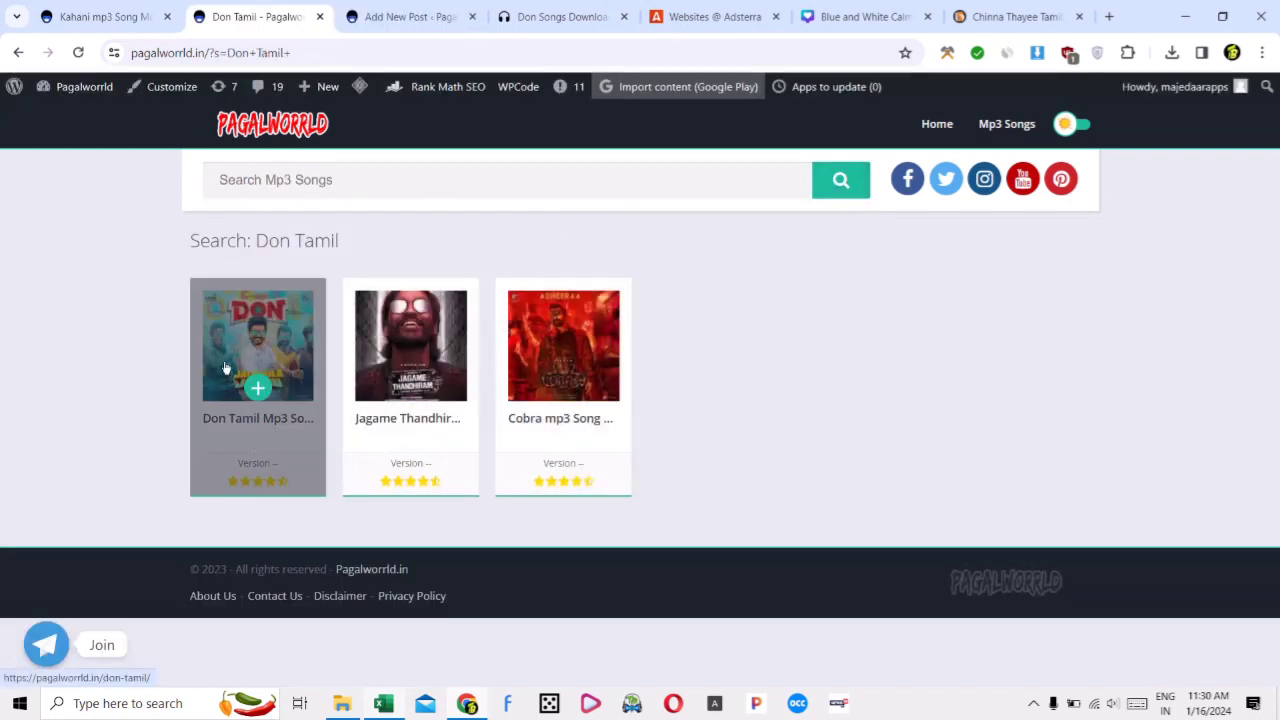
Switch to the Excel list, copy the maaveeran-songs address from cell G85 and clear it from the cell
{"action": "key", "text": "alt+Tab"}
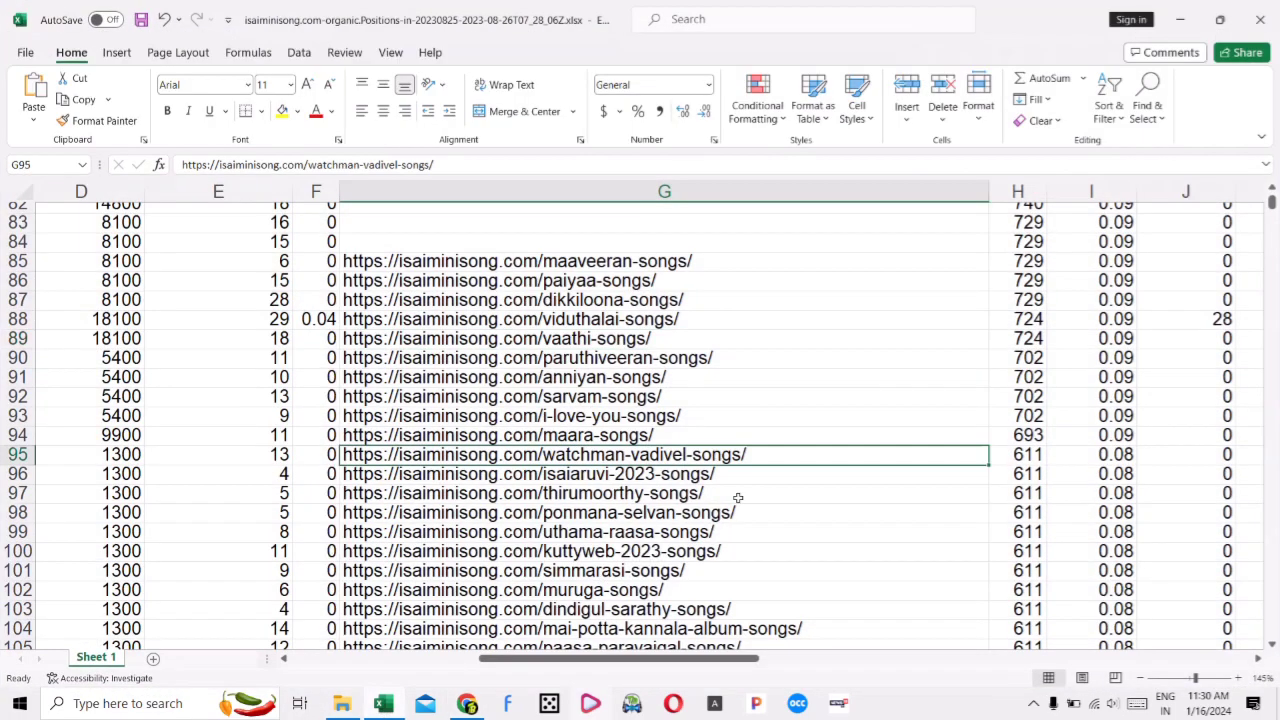
{"action": "triple_click", "coordinate": [538, 262]}
{"action": "key", "text": "ctrl+c"}
{"action": "key", "text": "BackSpace"}
{"action": "left_click", "coordinate": [892, 401]}
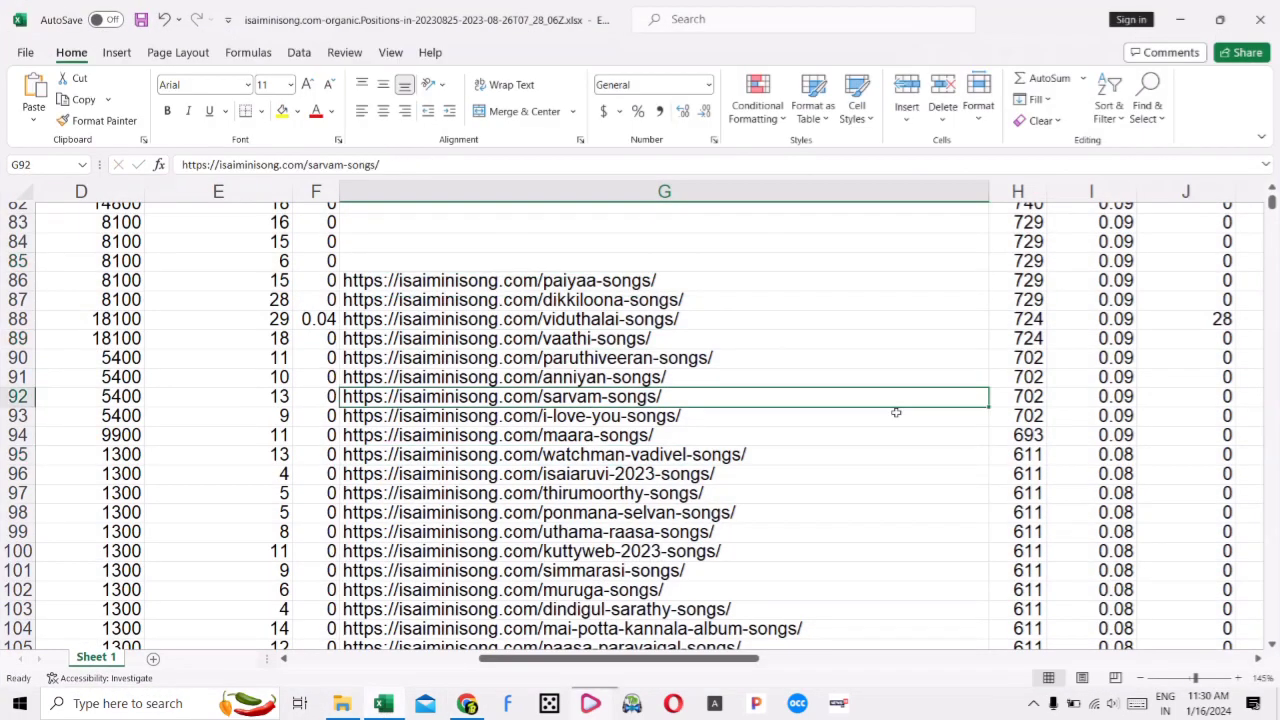
Return to the browser and load the copied maaveeran-songs address in the Don songs tab
{"action": "left_click", "coordinate": [1182, 19]}
{"action": "left_click", "coordinate": [560, 16]}
{"action": "left_click", "coordinate": [500, 54]}
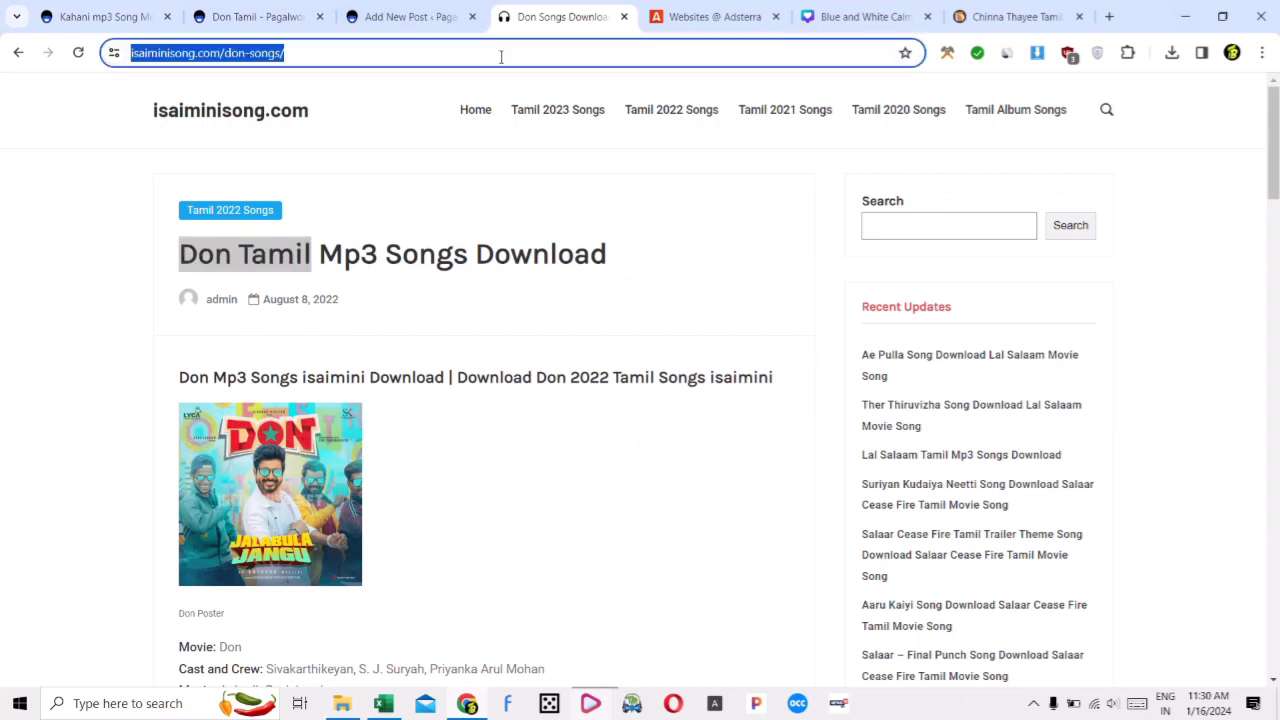
{"action": "key", "text": "ctrl+v"}
{"action": "key", "text": "Return"}
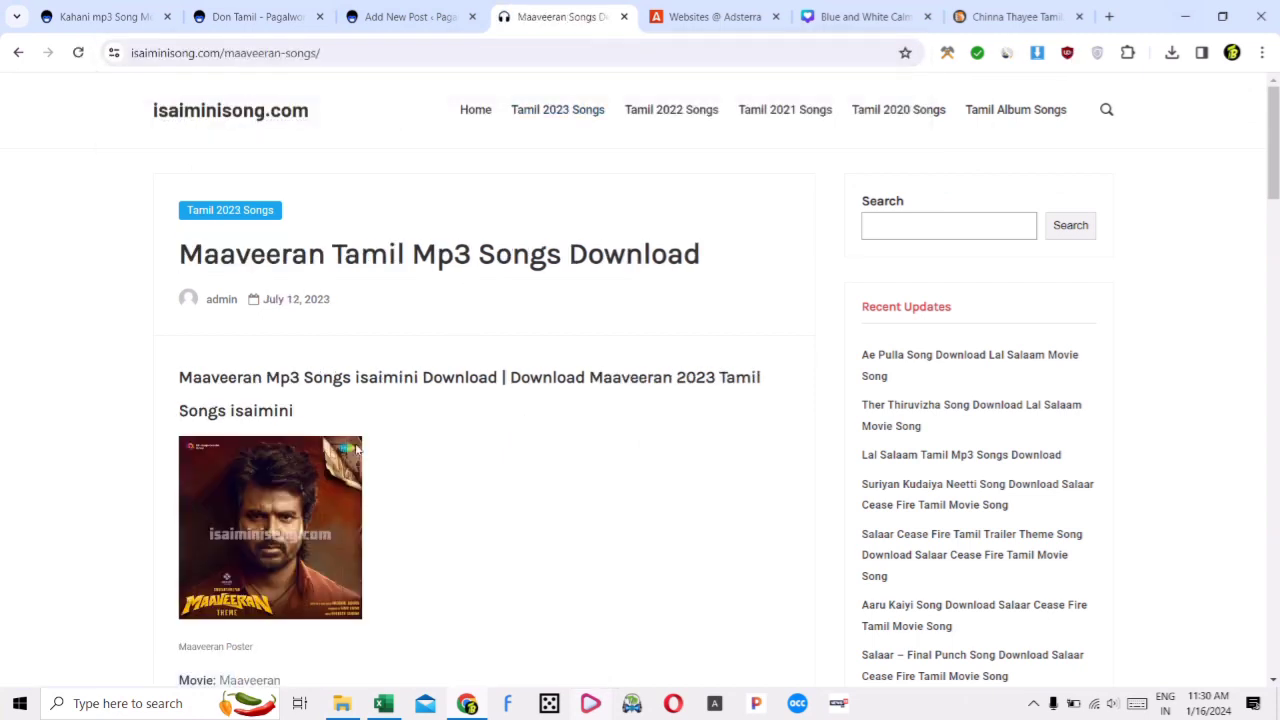
Copy "Maaveeran Tamil" from the source title and search Pagalworrld for it
{"action": "left_click_drag", "start_coordinate": [178, 256], "coordinate": [409, 256]}
{"action": "key", "text": "ctrl+c"}
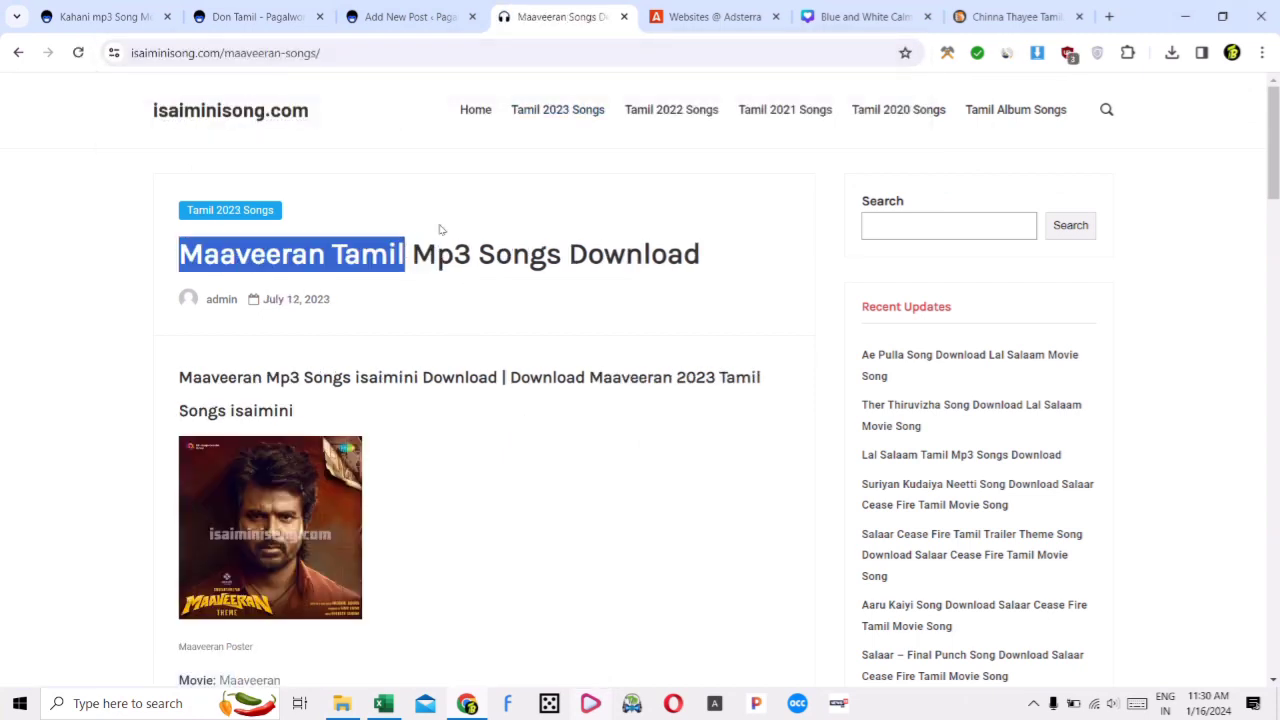
{"action": "left_click", "coordinate": [290, 17]}
{"action": "key", "text": "ctrl+v"}
{"action": "key", "text": "Return"}
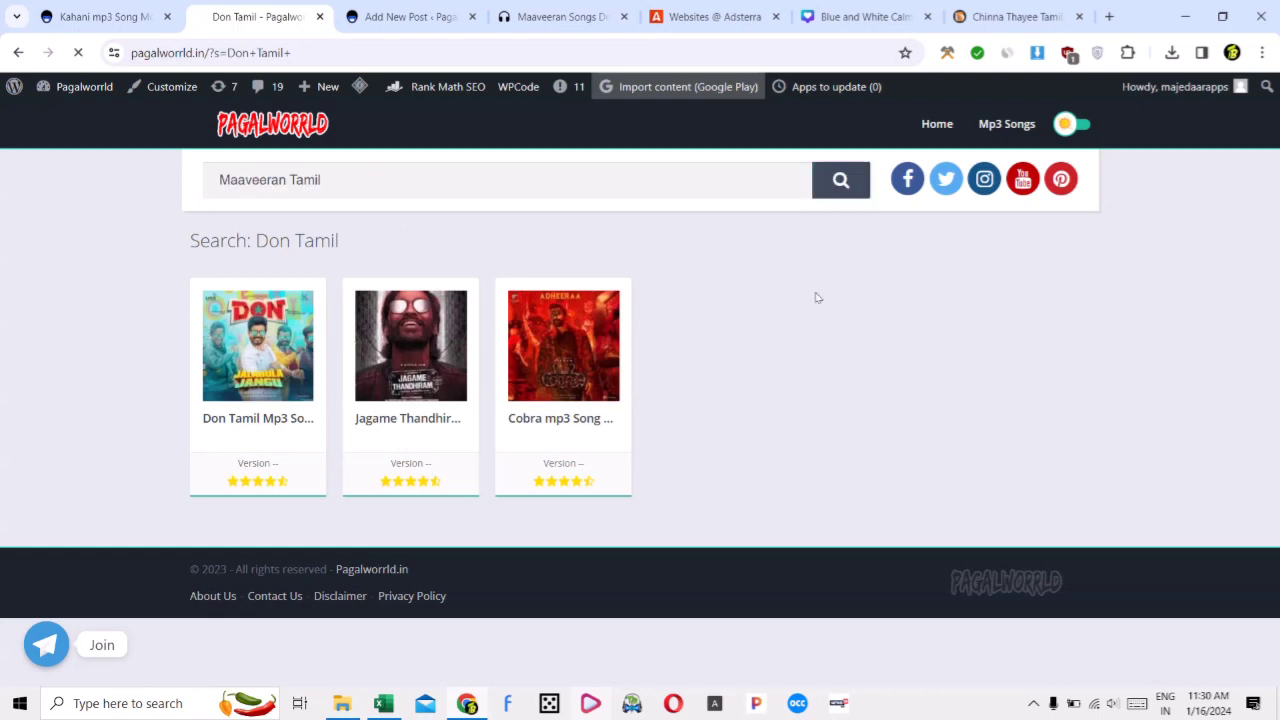
Copy the full title "Maaveeran Tamil Mp3 Songs Download" from the source page
{"action": "left_click", "coordinate": [560, 17]}
{"action": "left_click", "coordinate": [444, 345]}
{"action": "triple_click", "coordinate": [409, 253]}
{"action": "key", "text": "ctrl+c"}
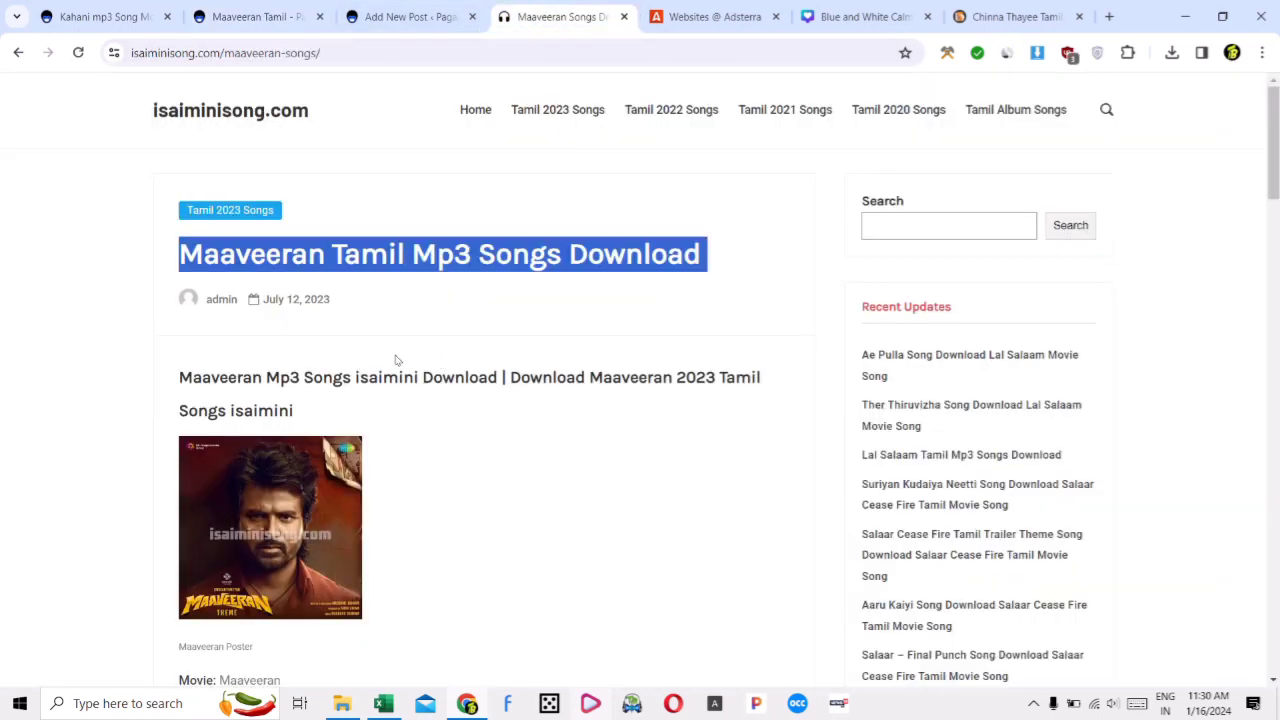
{"action": "left_click", "coordinate": [390, 697]}
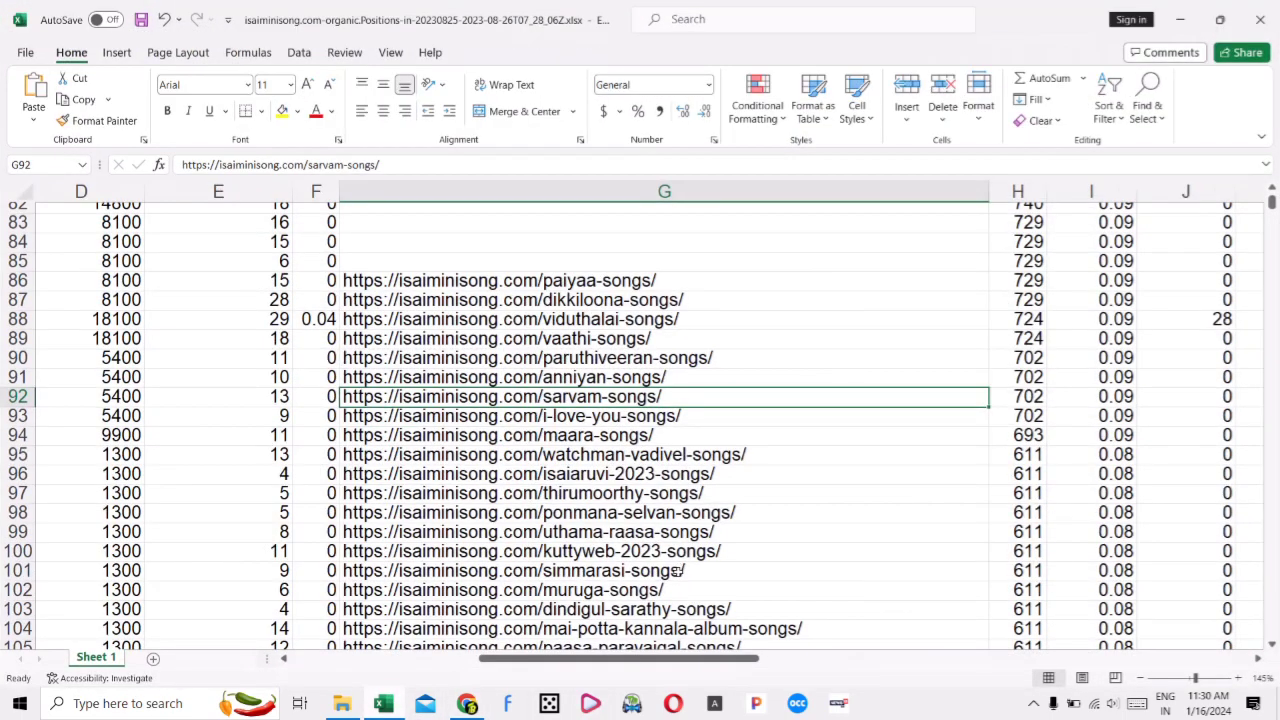
{"action": "left_click", "coordinate": [875, 322]}
{"action": "left_click", "coordinate": [860, 241]}
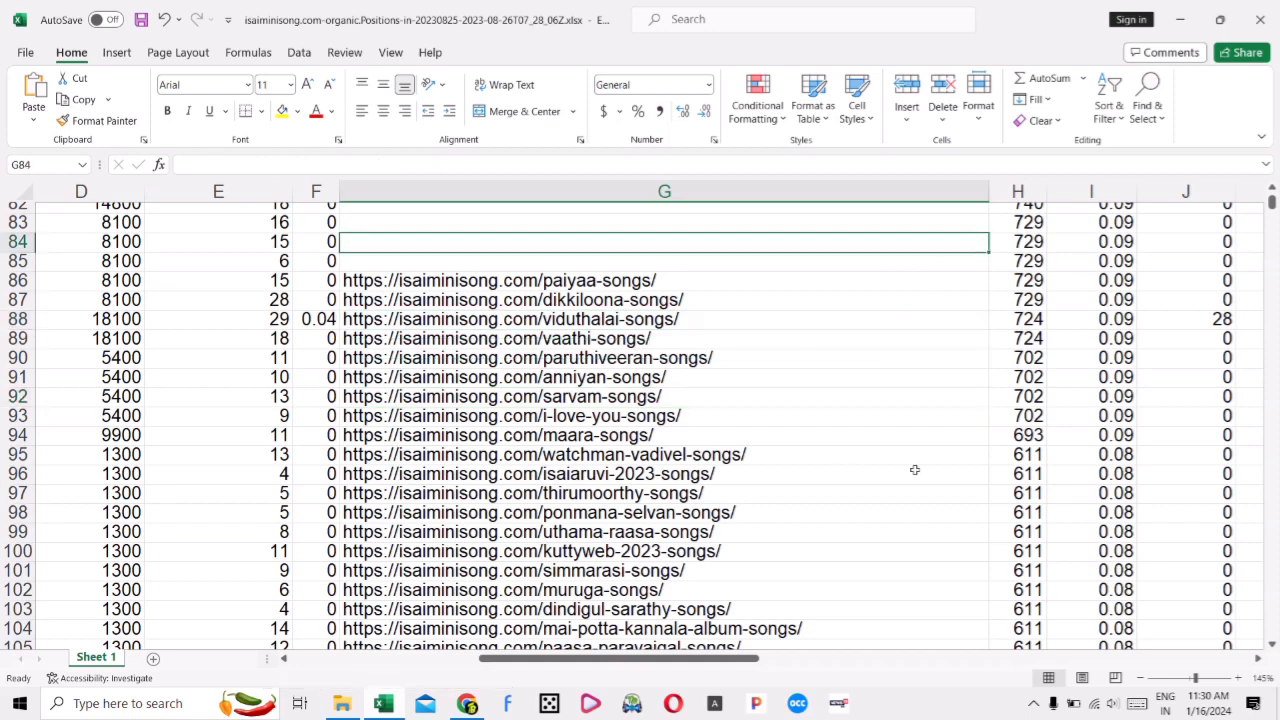
{"action": "left_click", "coordinate": [914, 469]}
{"action": "left_click", "coordinate": [854, 280]}
{"action": "left_click", "coordinate": [850, 454]}
{"action": "left_click", "coordinate": [844, 302]}
{"action": "left_click", "coordinate": [846, 377]}
{"action": "left_click", "coordinate": [712, 437]}
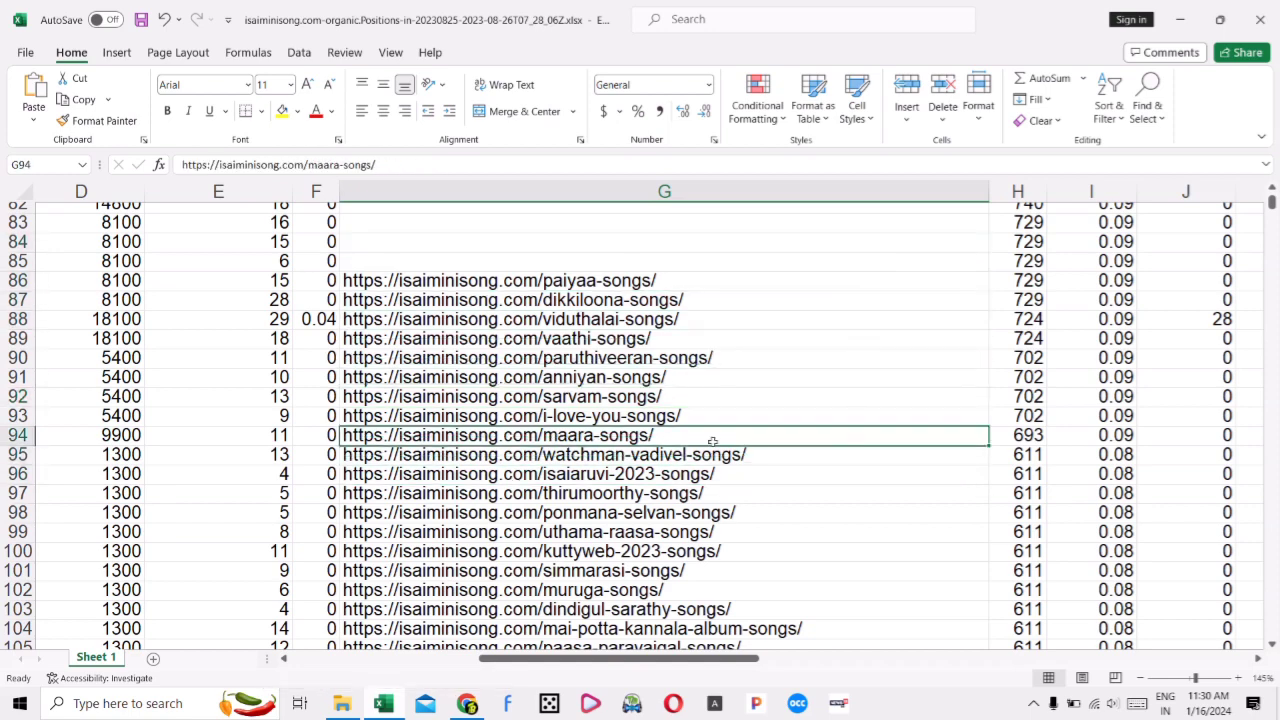
{"action": "left_click", "coordinate": [872, 570]}
{"action": "left_click", "coordinate": [843, 318]}
{"action": "left_click", "coordinate": [825, 267]}
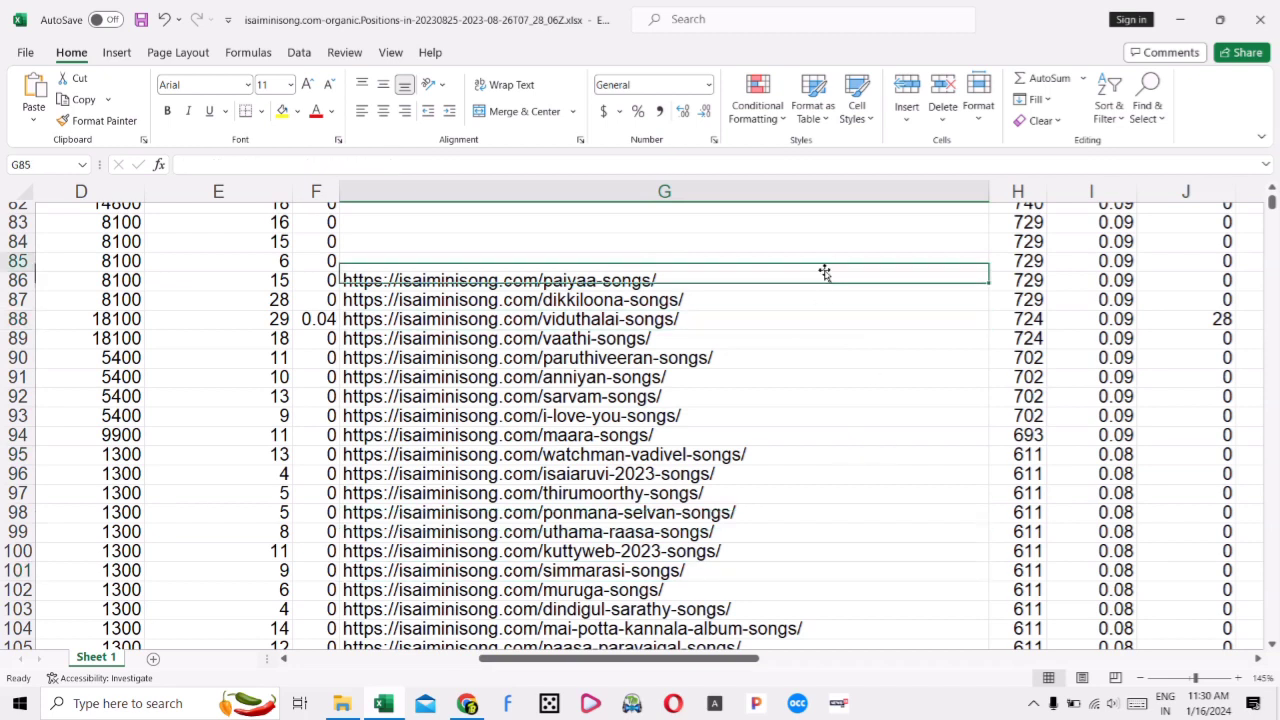
{"action": "left_click", "coordinate": [852, 436]}
{"action": "left_click", "coordinate": [832, 263]}
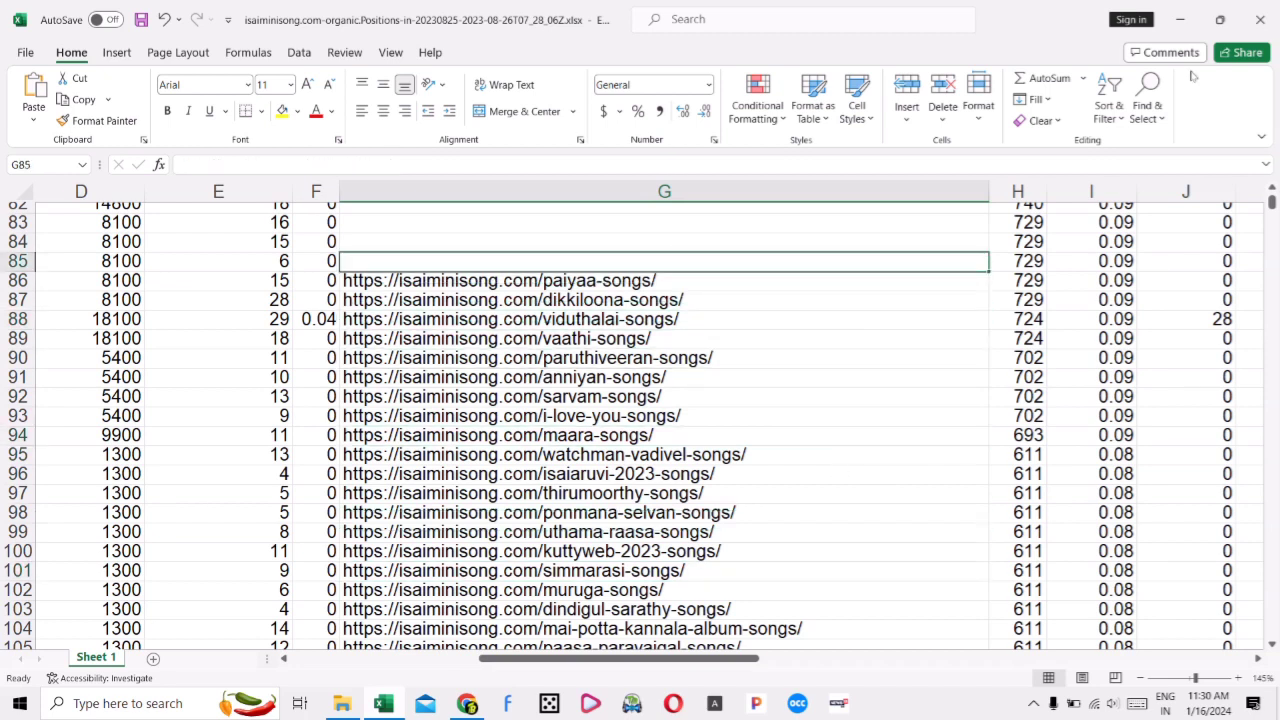
{"action": "left_click", "coordinate": [1189, 25]}
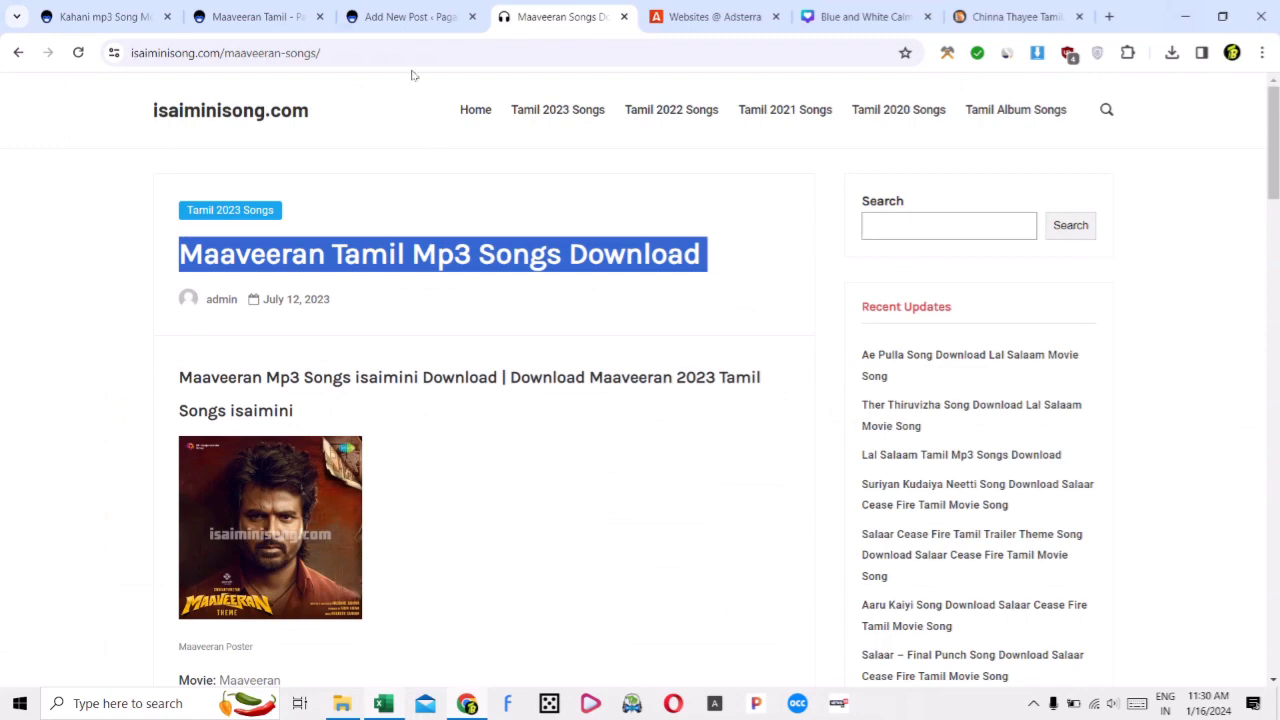
Create a new post with "Maaveeran Tamil Mp3 Songs Download" as title and first paragraph, adding a hyphen after the paragraph text
{"action": "left_click", "coordinate": [410, 17]}
{"action": "left_click", "coordinate": [1214, 294]}
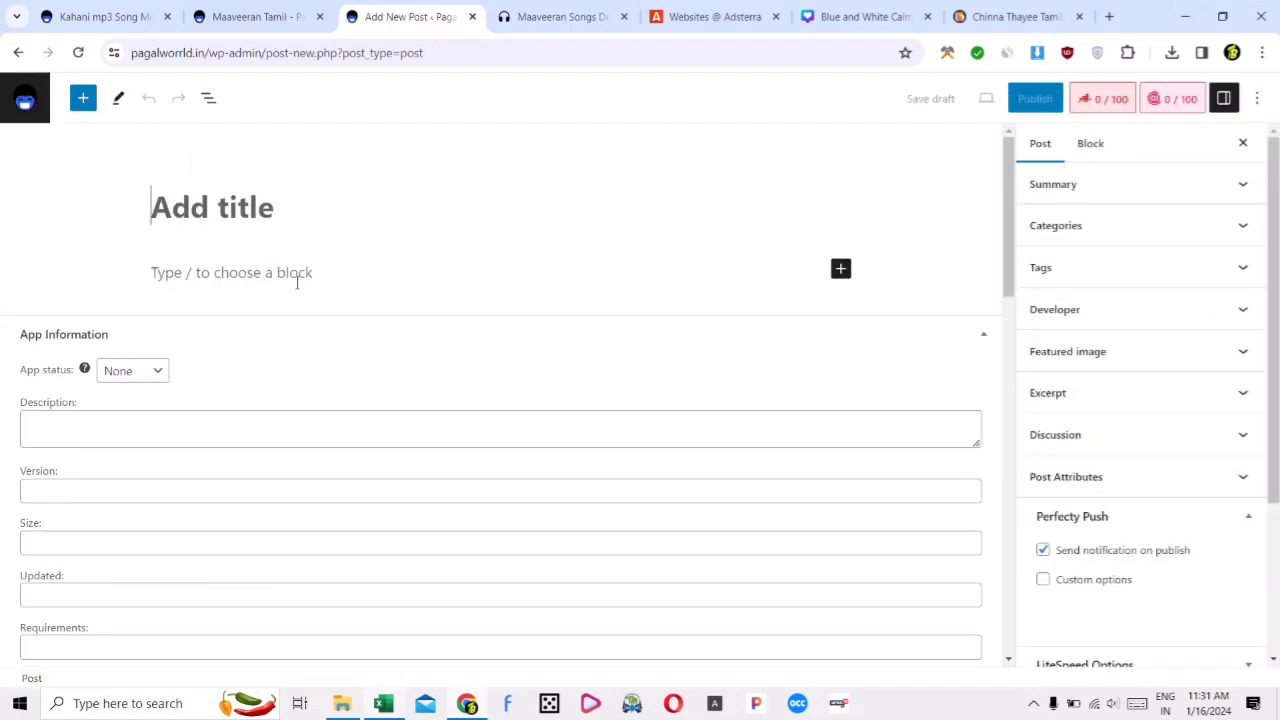
{"action": "left_click", "coordinate": [449, 281]}
{"action": "key", "text": "ctrl+v"}
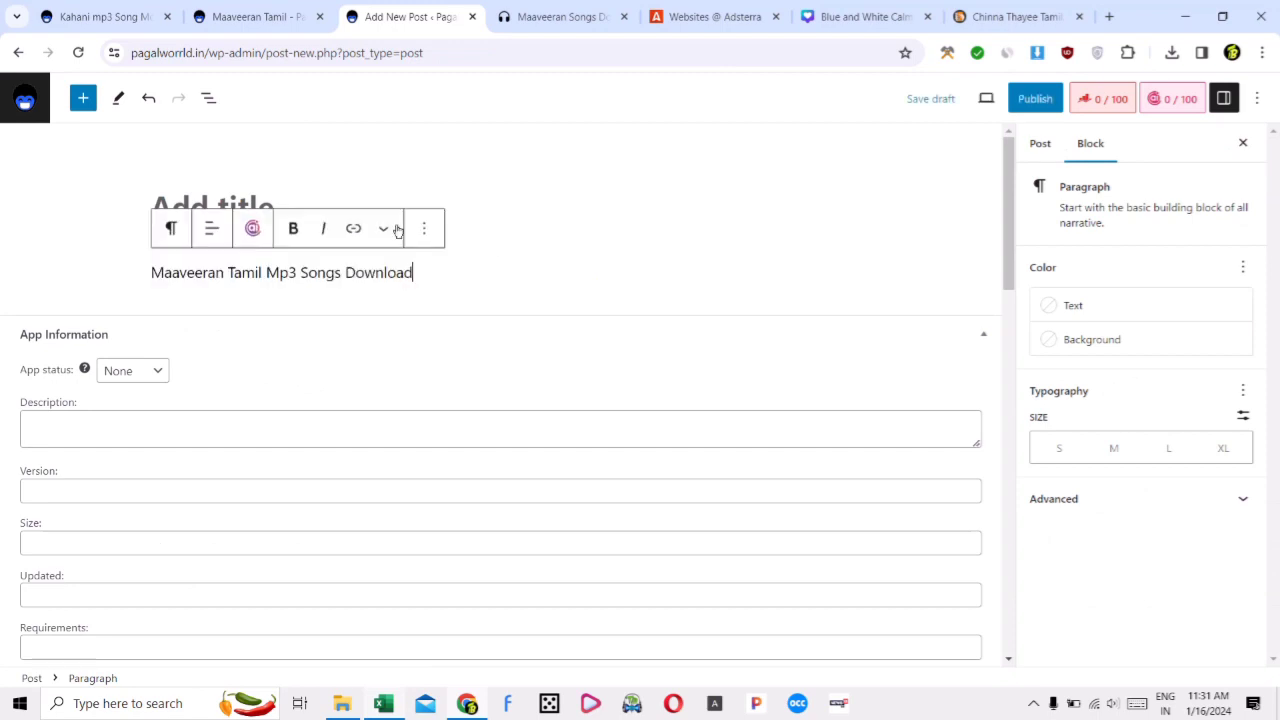
{"action": "left_click", "coordinate": [423, 222]}
{"action": "key", "text": "ctrl+v"}
{"action": "left_click", "coordinate": [436, 265]}
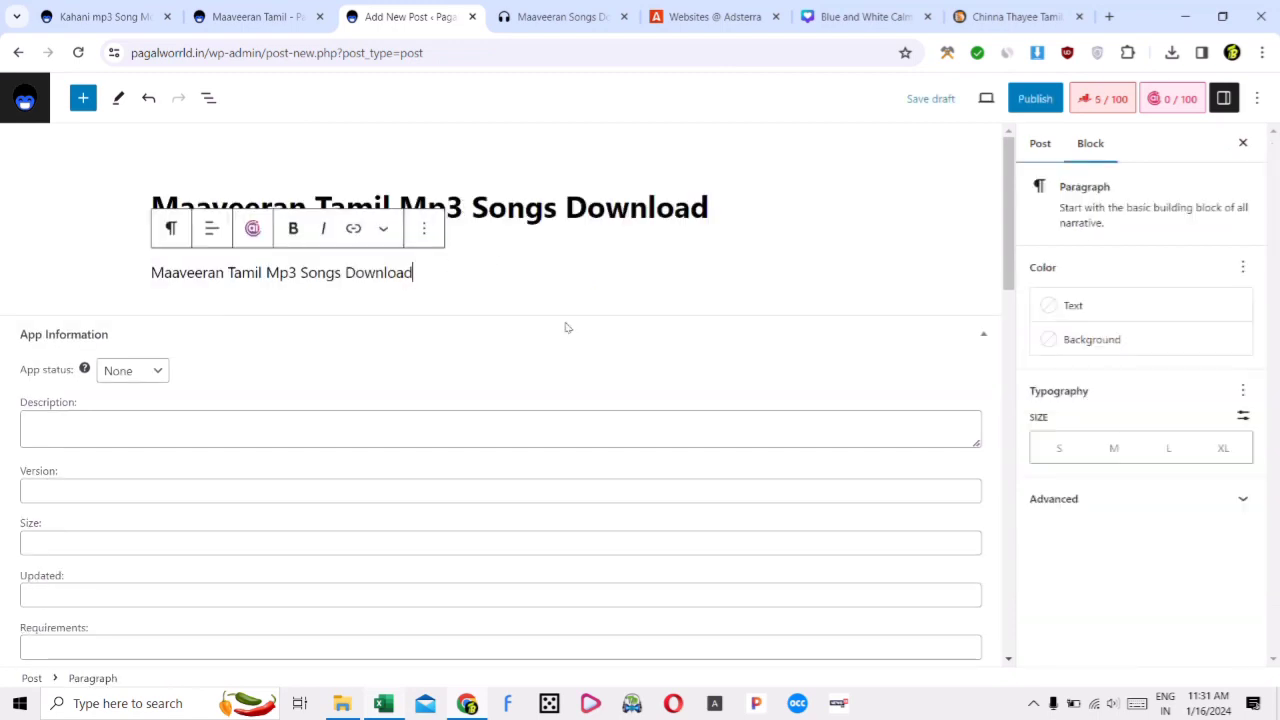
{"action": "type", "text": "-"}
Copy the music composer's name, "Bharath Sankar", from the movie details on the Maaveeran source page
{"action": "left_click", "coordinate": [560, 17]}
{"action": "scroll", "coordinate": [520, 377], "scroll_direction": "down", "scroll_amount": 6}
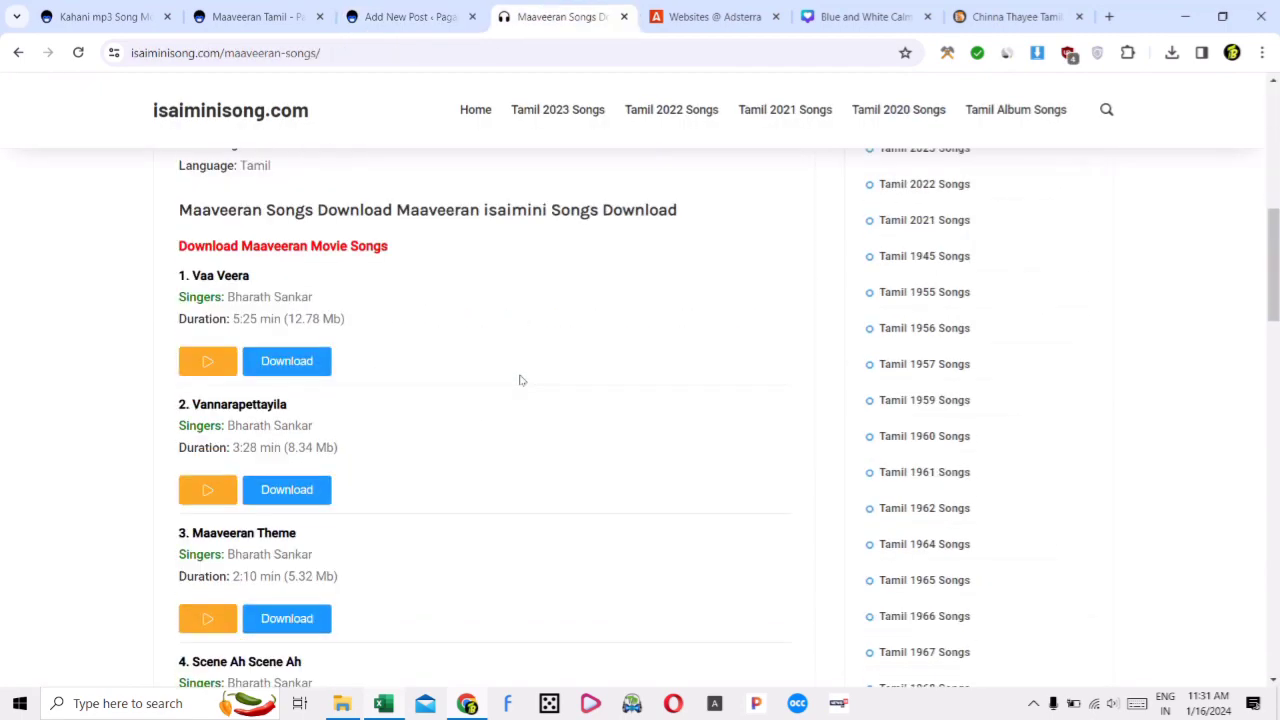
{"action": "scroll", "coordinate": [517, 315], "scroll_direction": "up", "scroll_amount": 2}
{"action": "left_click_drag", "start_coordinate": [305, 308], "coordinate": [220, 307]}
{"action": "key", "text": "ctrl+c"}
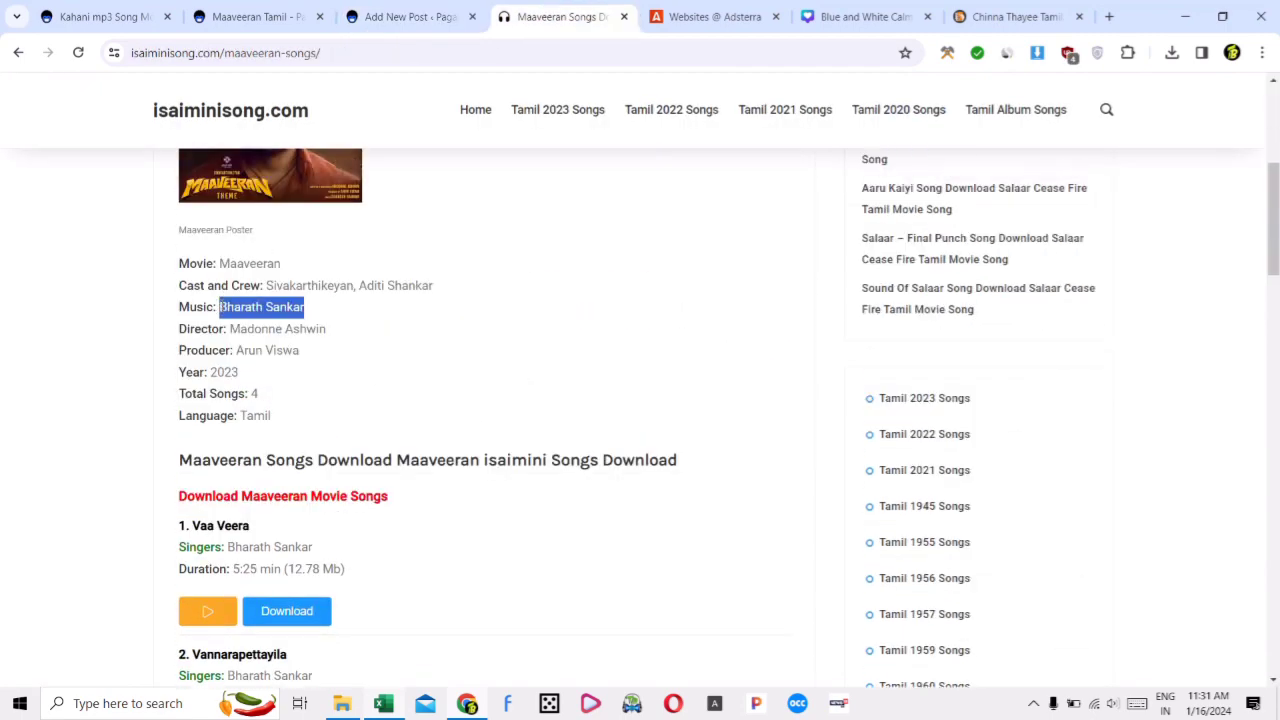
Add "Bharath Sankar" before the hyphen in the draft's paragraph and at the end of the post title, separated by a space
{"action": "key", "text": "ctrl+shift+Tab"}
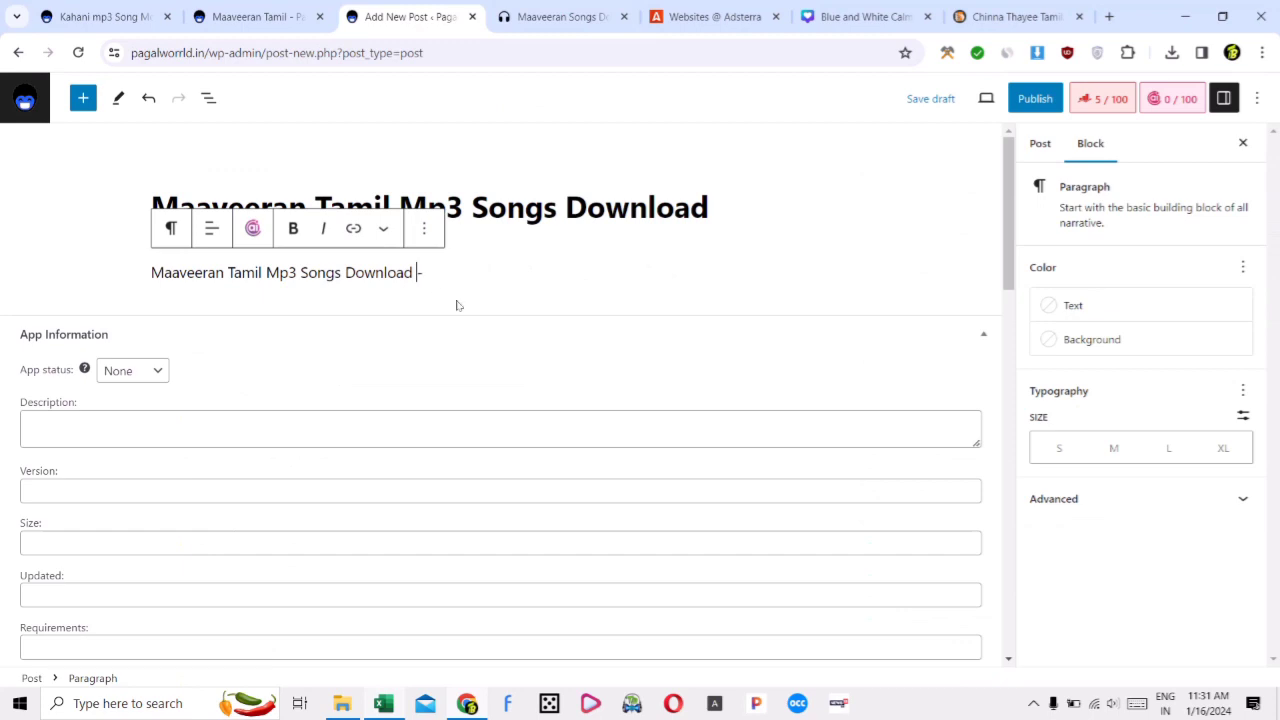
{"action": "key", "text": "ctrl+v"}
{"action": "left_click", "coordinate": [716, 203]}
{"action": "key", "text": "ctrl+v"}
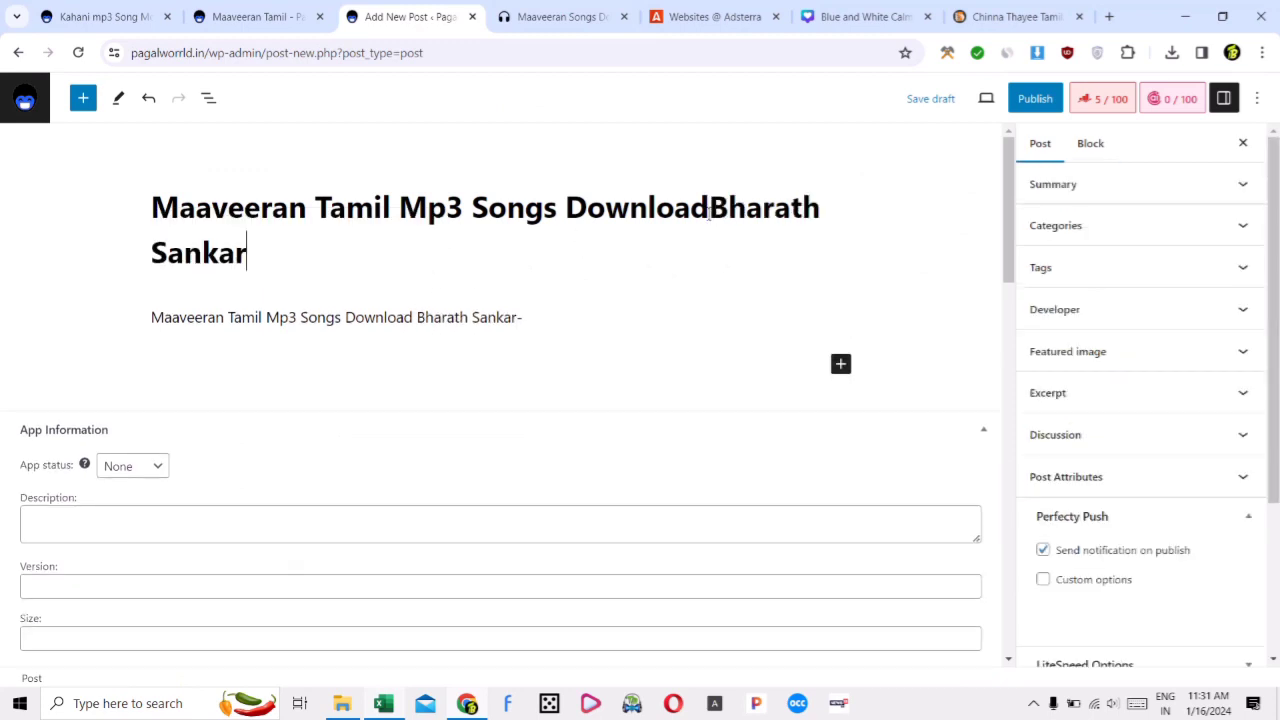
{"action": "left_click", "coordinate": [711, 207]}
{"action": "left_click", "coordinate": [526, 317]}
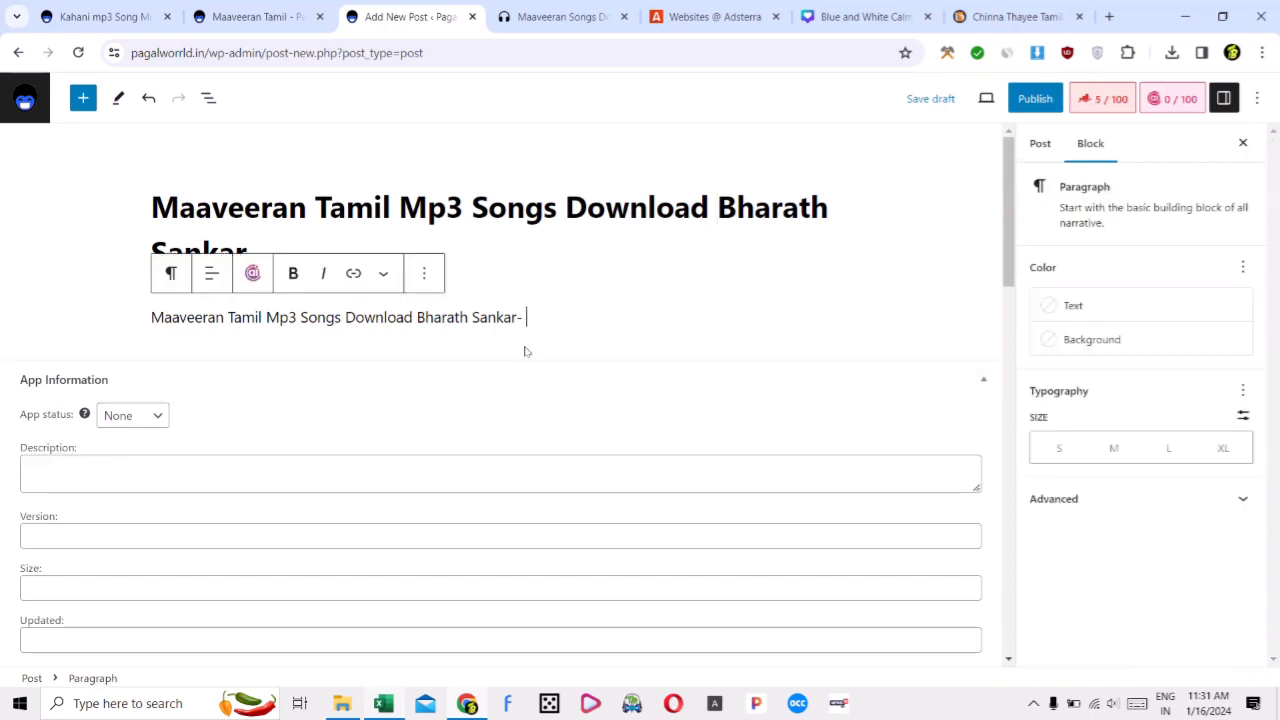
Copy the Kahani post's description from "Sung Kahani" to "Pagalworrld.in" and paste it after the hyphen in the Maaveeran paragraph, adding a new paragraph below
{"action": "left_click", "coordinate": [98, 14]}
{"action": "scroll", "coordinate": [688, 302], "scroll_direction": "down", "scroll_amount": 1}
{"action": "left_click", "coordinate": [368, 412]}
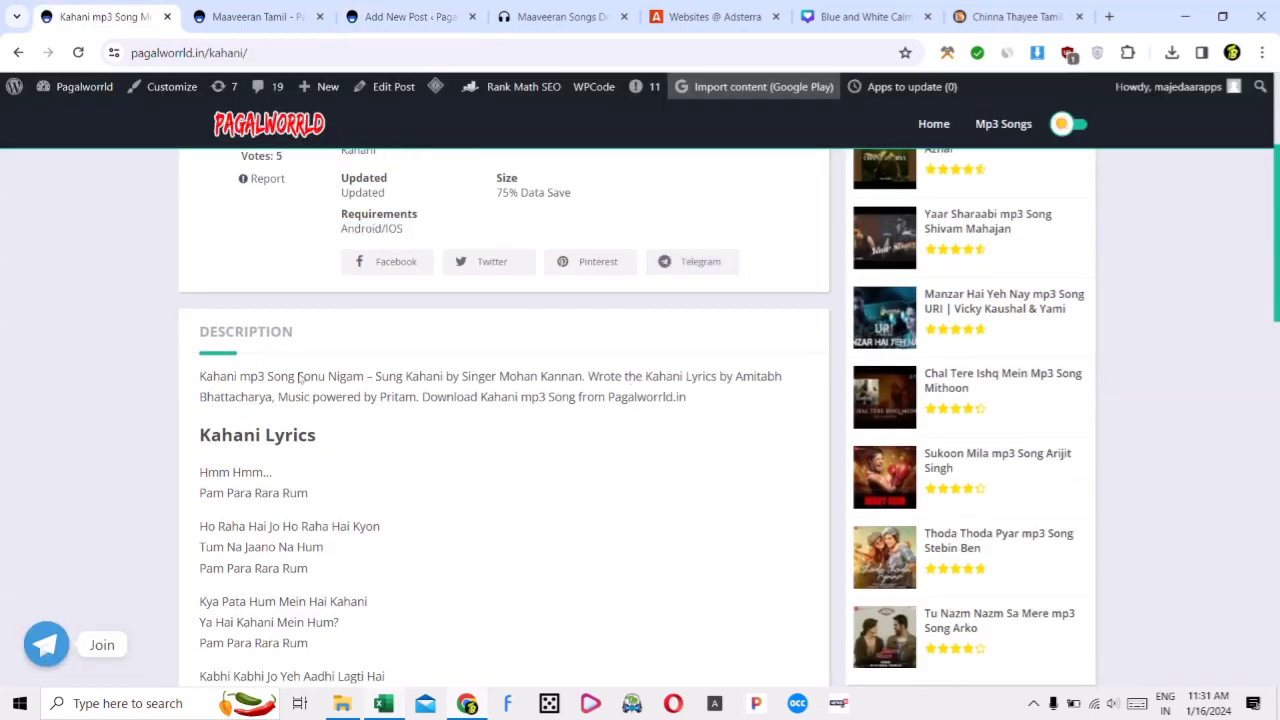
{"action": "left_click_drag", "start_coordinate": [377, 378], "coordinate": [714, 400]}
{"action": "key", "text": "ctrl+c"}
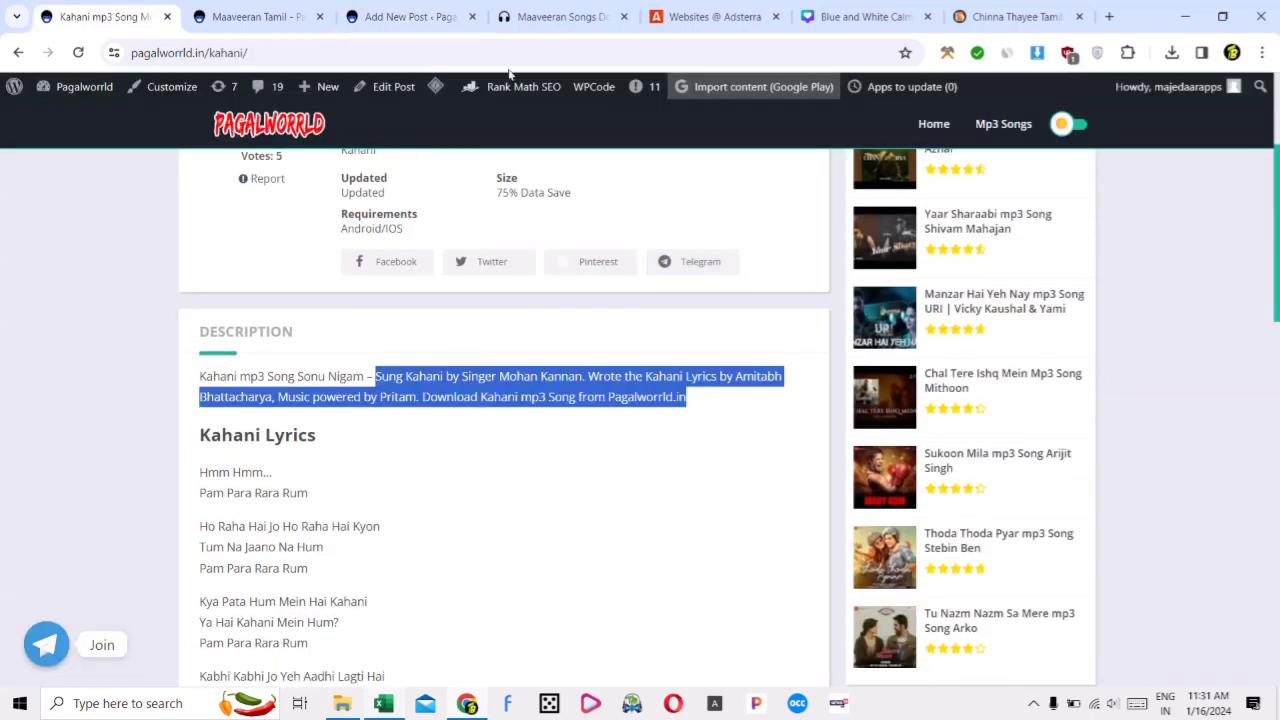
{"action": "key", "text": "ctrl+Tab"}
{"action": "key", "text": "ctrl+Tab"}
{"action": "key", "text": "ctrl+v"}
{"action": "key", "text": "Return"}
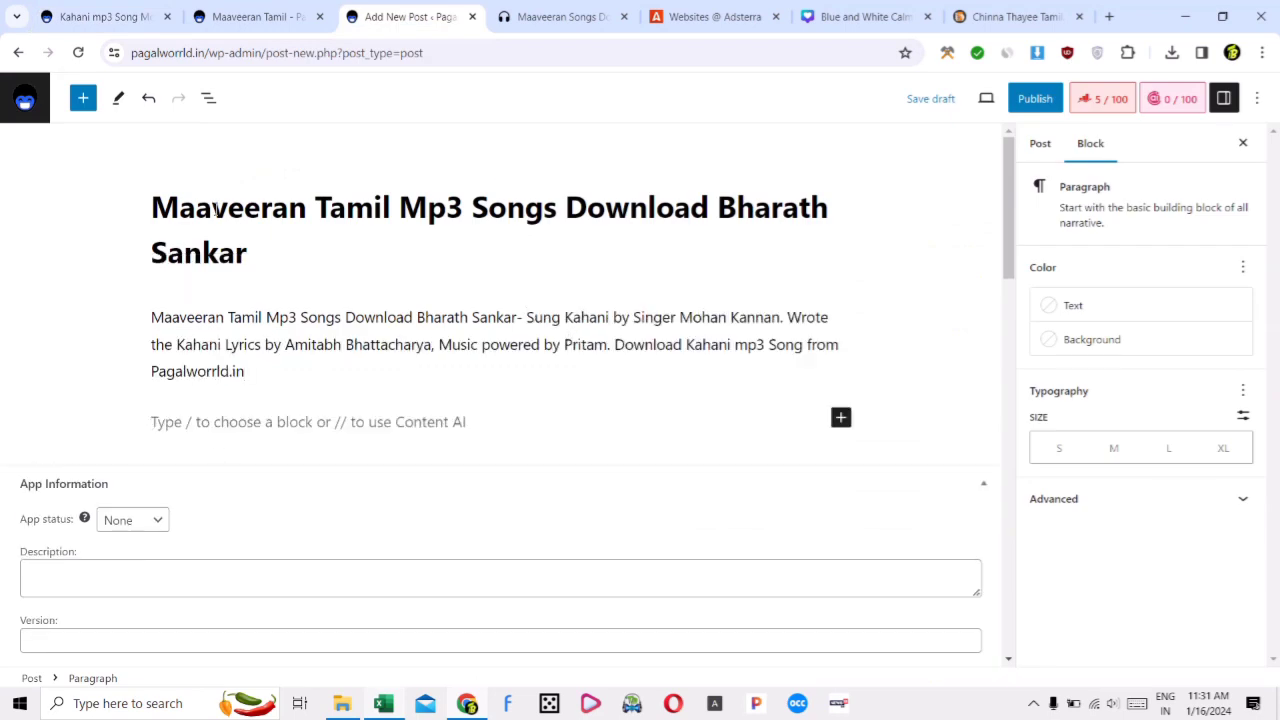
Replace all three occurrences of "Kahani" in the paragraph with "Maaveeran Tamil" copied from the title, removing extra trailing spaces
{"action": "left_click", "coordinate": [173, 207]}
{"action": "left_click_drag", "start_coordinate": [151, 207], "coordinate": [387, 207]}
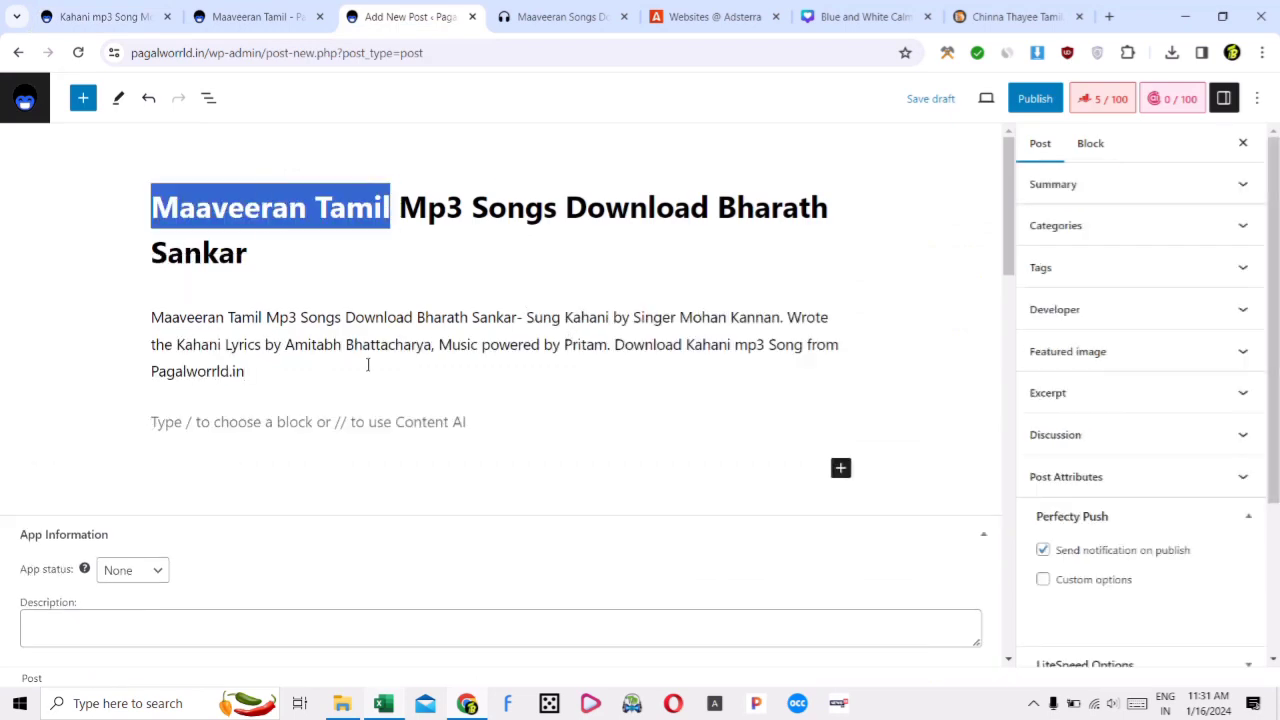
{"action": "left_click", "coordinate": [609, 317]}
{"action": "double_click", "coordinate": [589, 317]}
{"action": "key", "text": "ctrl+v"}
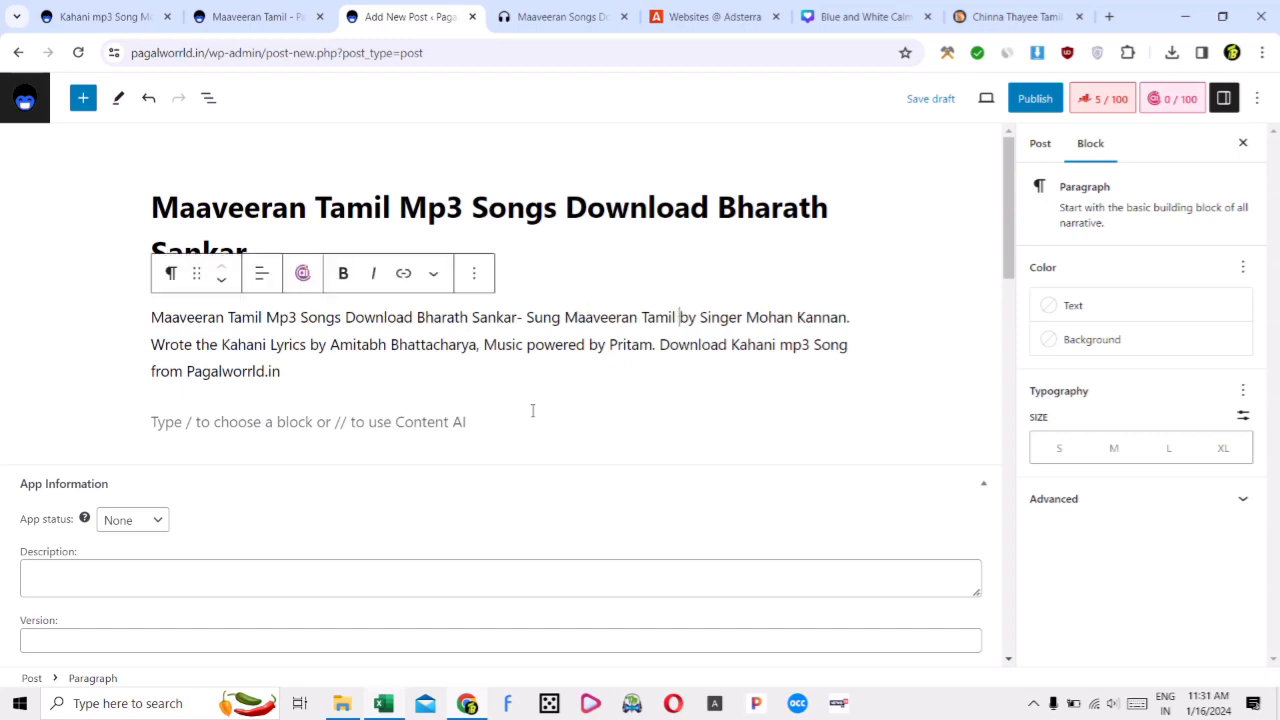
{"action": "double_click", "coordinate": [245, 341]}
{"action": "key", "text": "ctrl+v"}
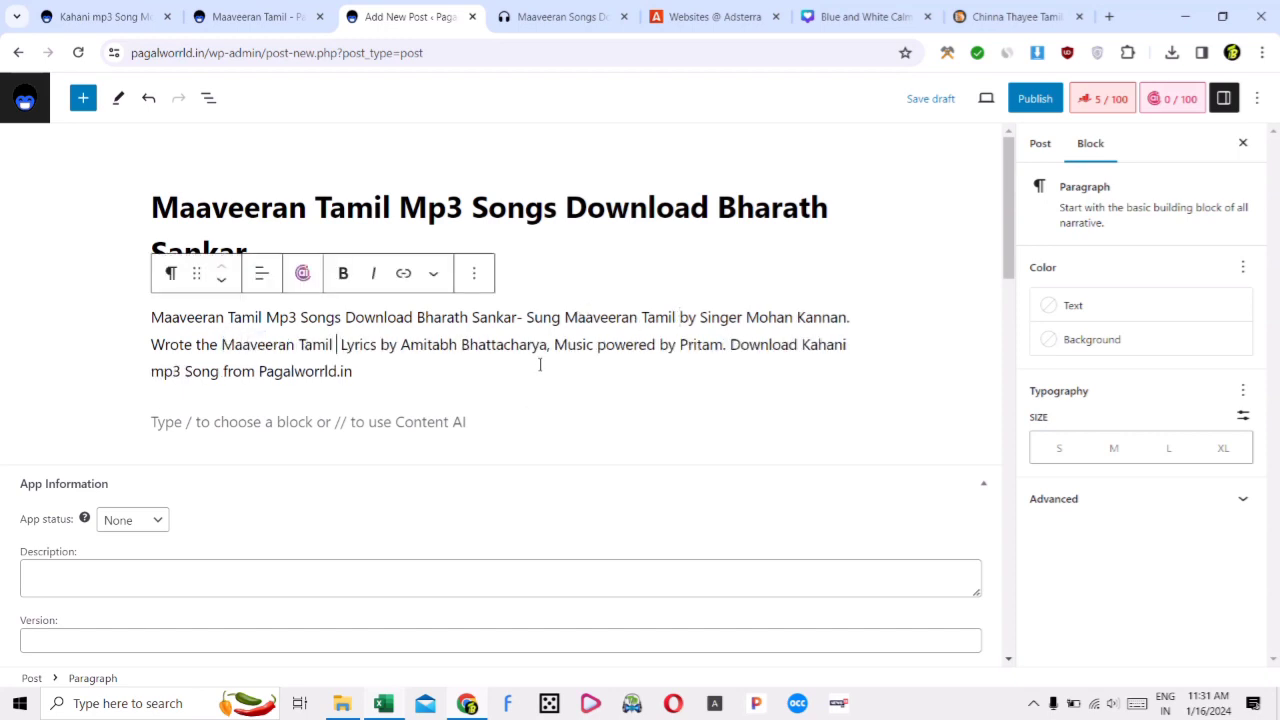
{"action": "key", "text": "BackSpace"}
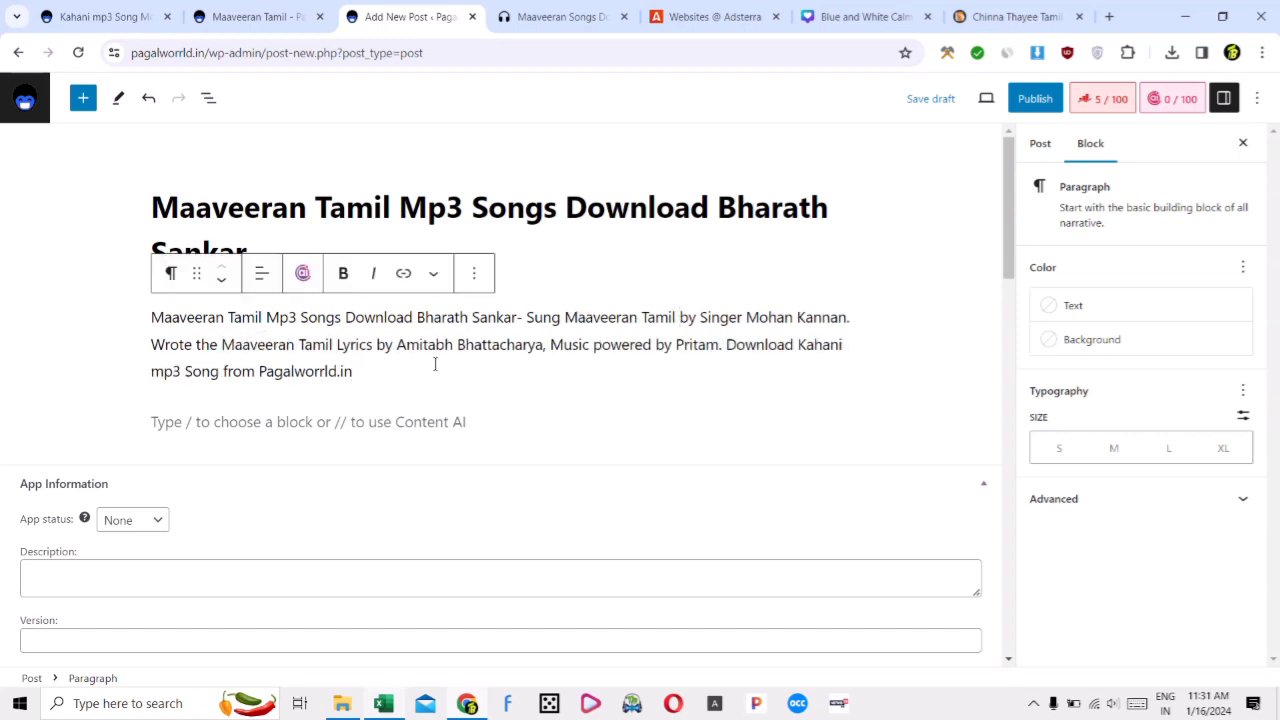
{"action": "double_click", "coordinate": [805, 345]}
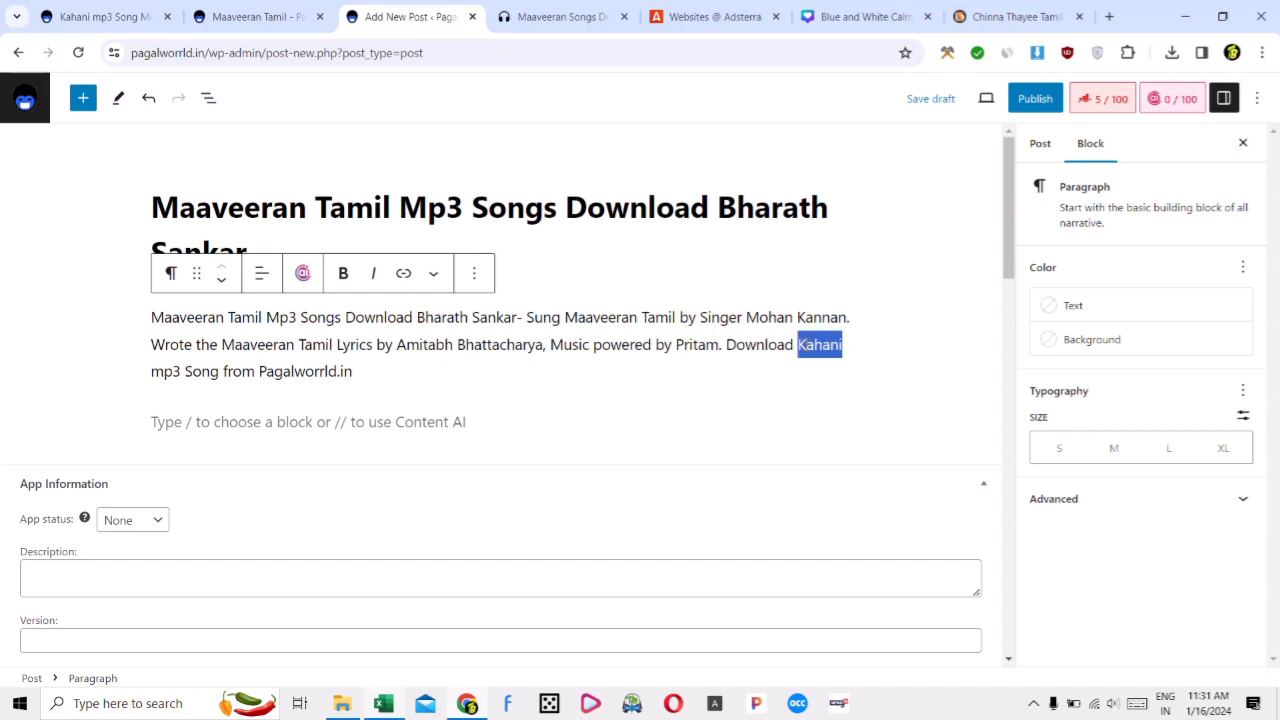
{"action": "key", "text": "ctrl+v"}
{"action": "key", "text": "BackSpace"}
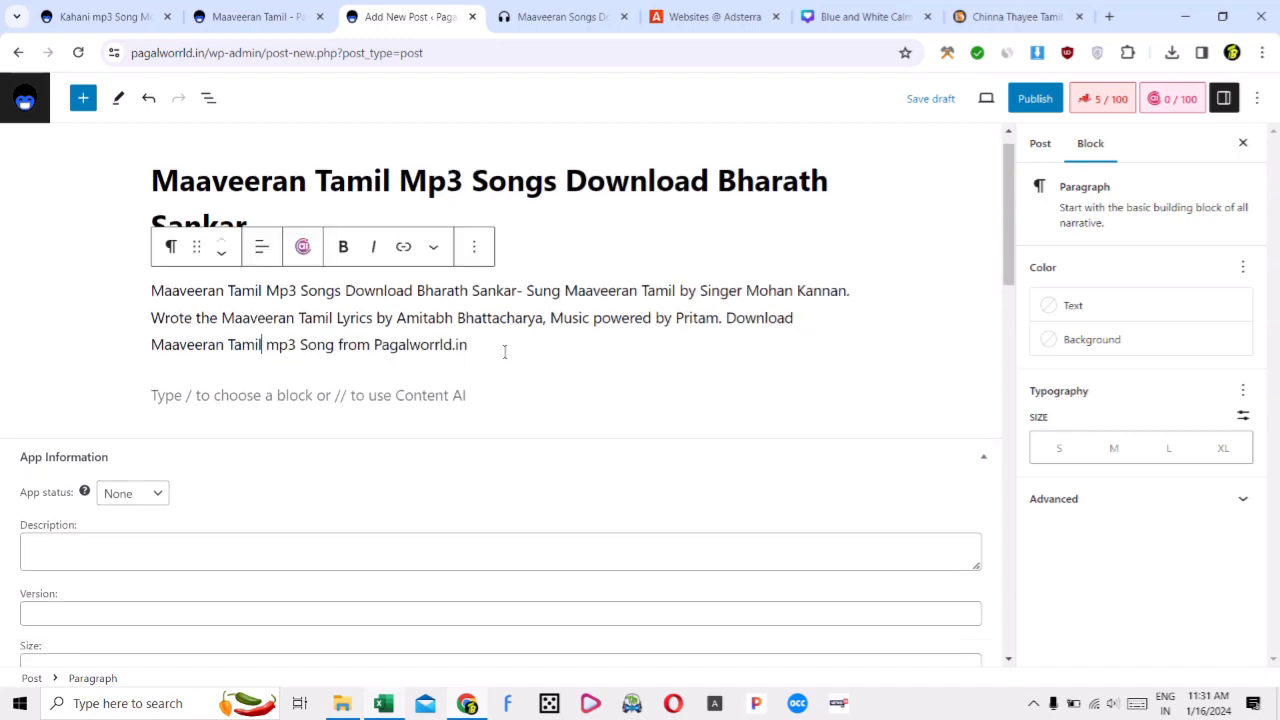
{"action": "left_click", "coordinate": [505, 352]}
{"action": "key", "text": "Right"}
{"action": "key", "text": "Right"}
{"action": "key", "text": "Right"}
{"action": "key", "text": "Right"}
{"action": "key", "text": "Right"}
{"action": "key", "text": "Right"}
{"action": "key", "text": "Right"}
{"action": "key", "text": "Right"}
{"action": "key", "text": "Right"}
{"action": "key", "text": "Right"}
{"action": "key", "text": "Right"}
{"action": "key", "text": "Right"}
{"action": "key", "text": "Right"}
{"action": "key", "text": "Right"}
{"action": "key", "text": "Right"}
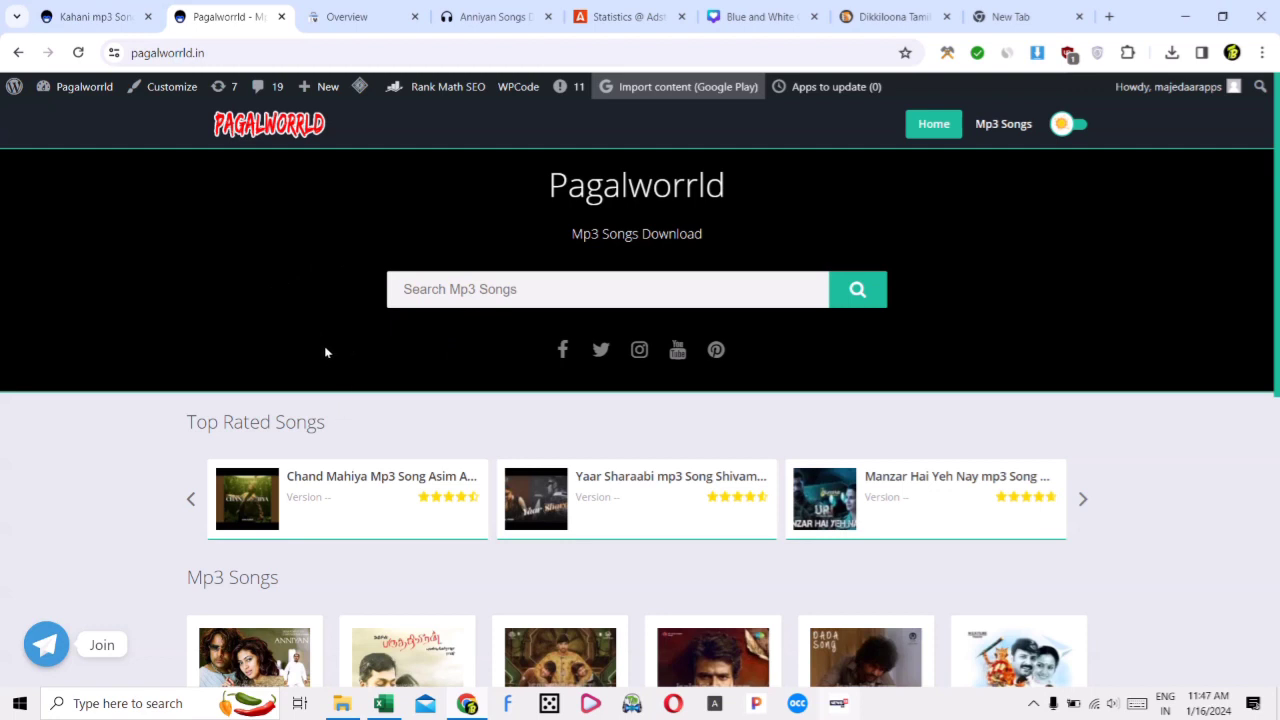
Open the Search Console performance report for pagalworrld.in and examine the recent trend of clicks and impressions
{"action": "left_click", "coordinate": [348, 16]}
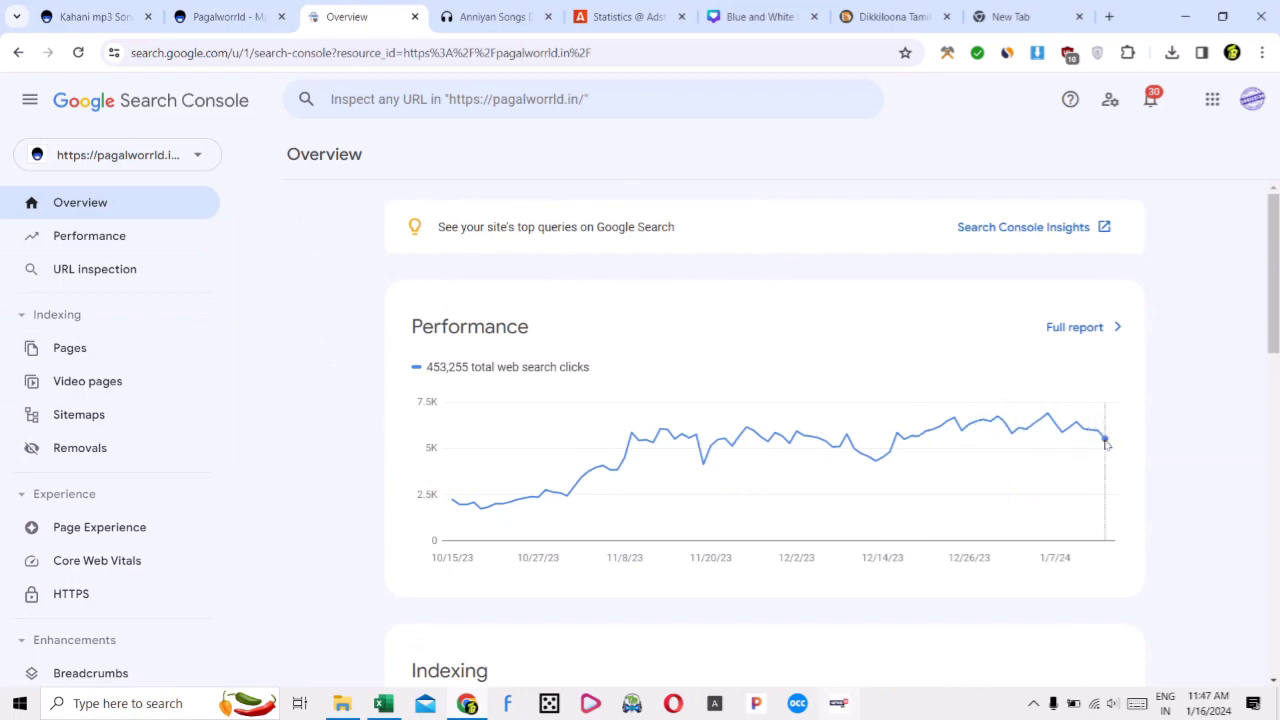
{"action": "mouse_move", "coordinate": [1108, 446]}
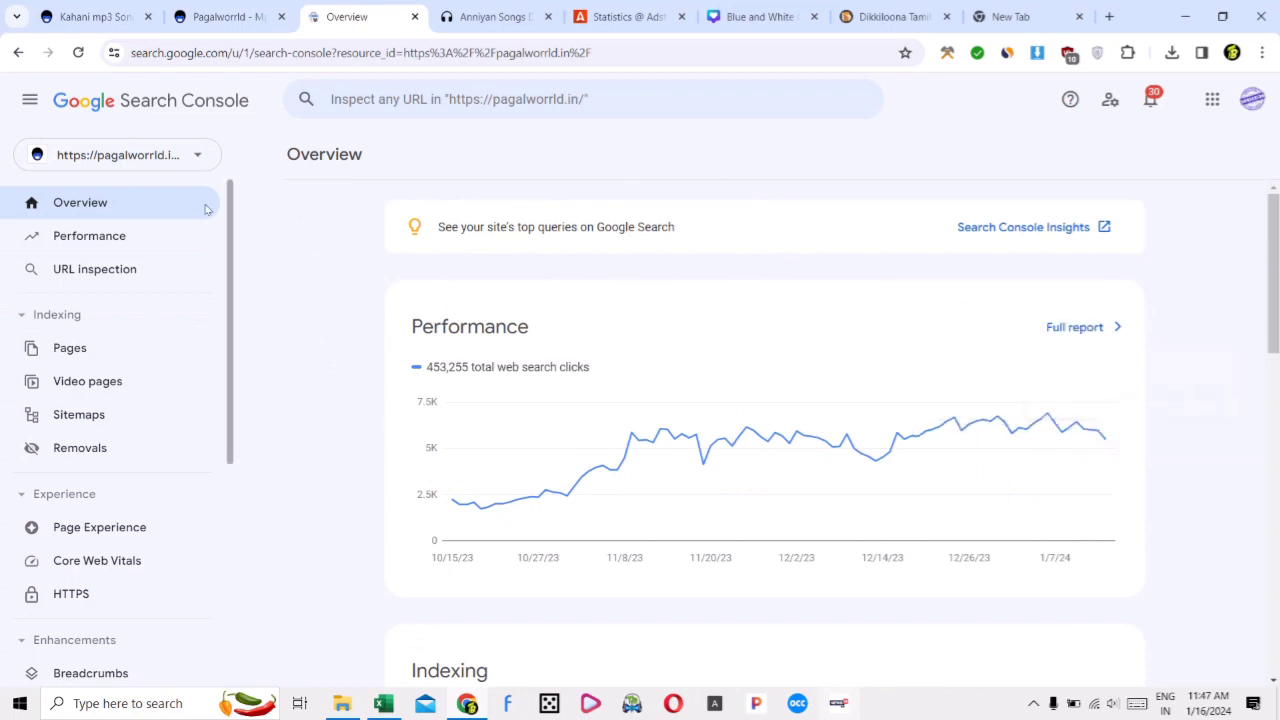
{"action": "left_click", "coordinate": [74, 240]}
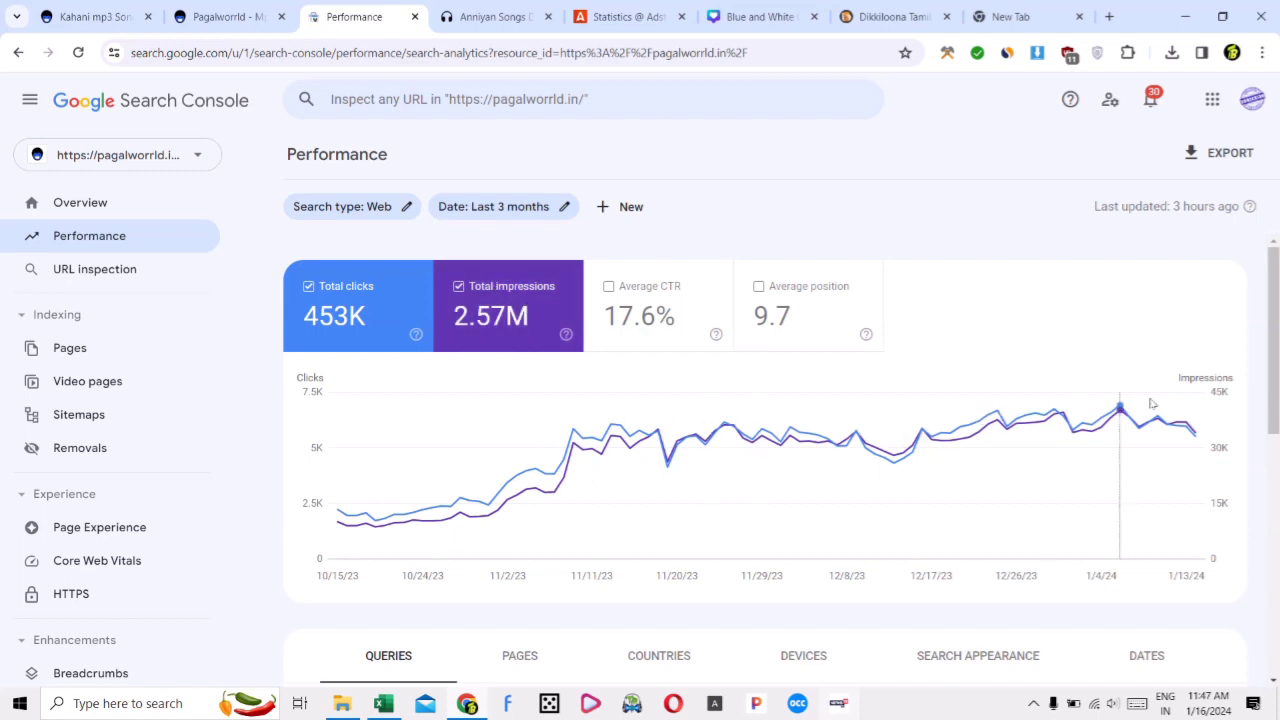
{"action": "mouse_move", "coordinate": [1196, 432]}
Review the DMCA removal notices in the Search Console messages for pagalworrld.in and close the message list
{"action": "left_click", "coordinate": [1151, 100]}
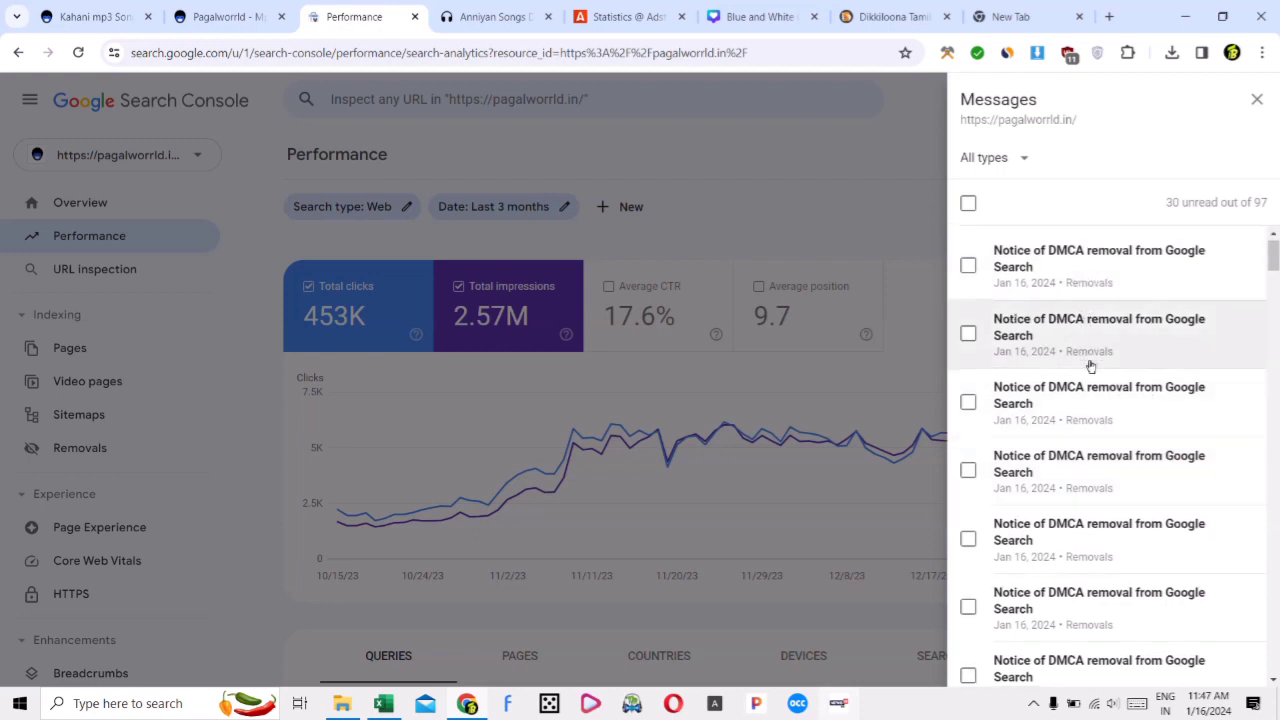
{"action": "scroll", "coordinate": [1090, 368], "scroll_direction": "down", "scroll_amount": 1}
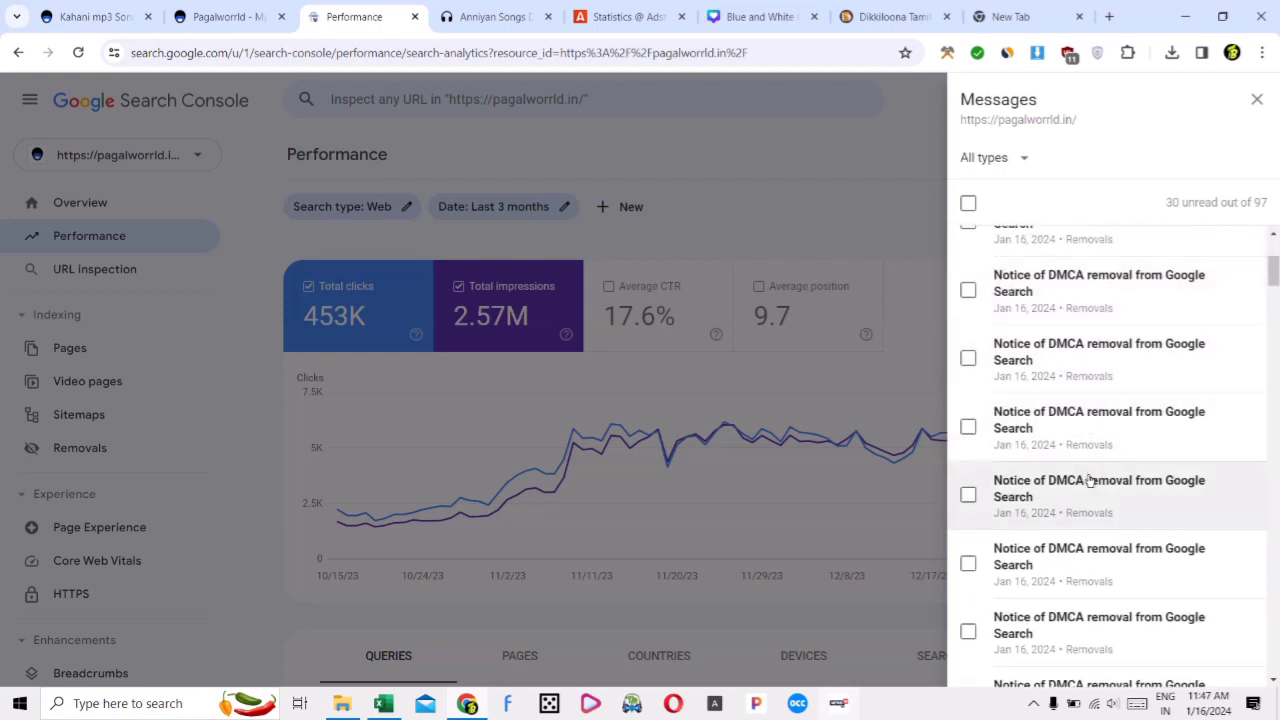
{"action": "scroll", "coordinate": [1112, 398], "scroll_direction": "up", "scroll_amount": 1}
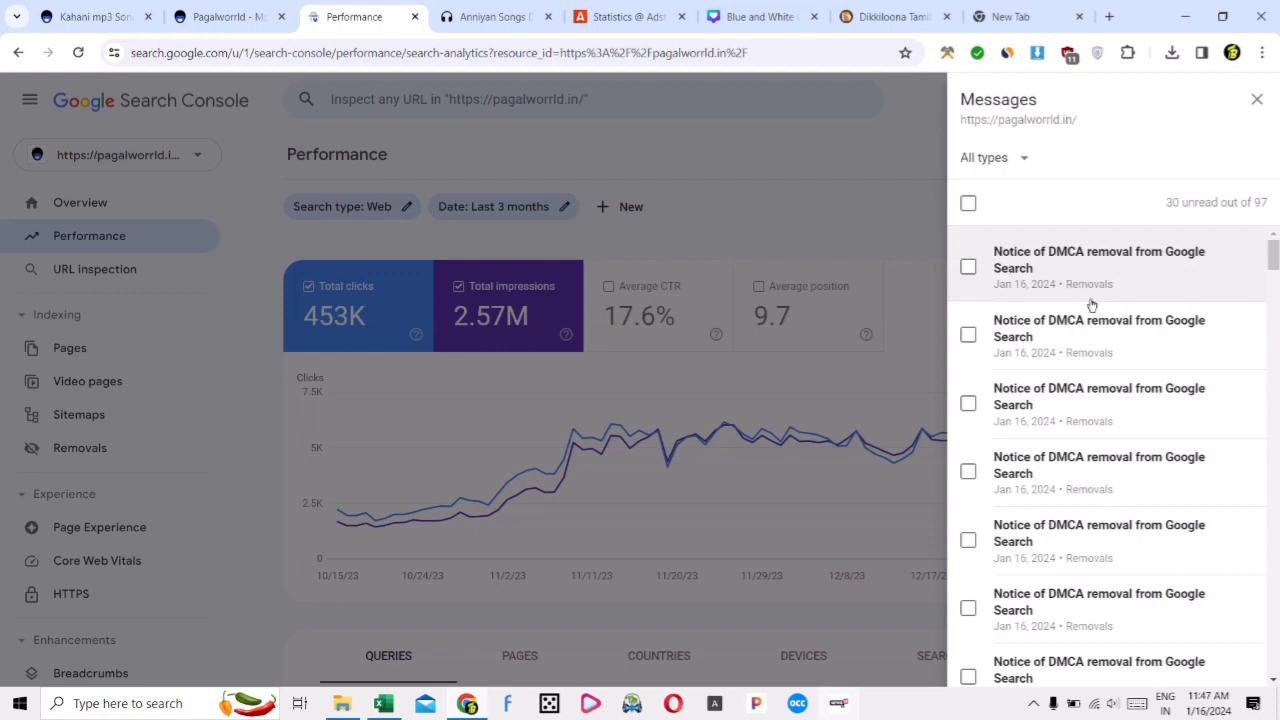
{"action": "scroll", "coordinate": [1095, 275], "scroll_direction": "down", "scroll_amount": 2}
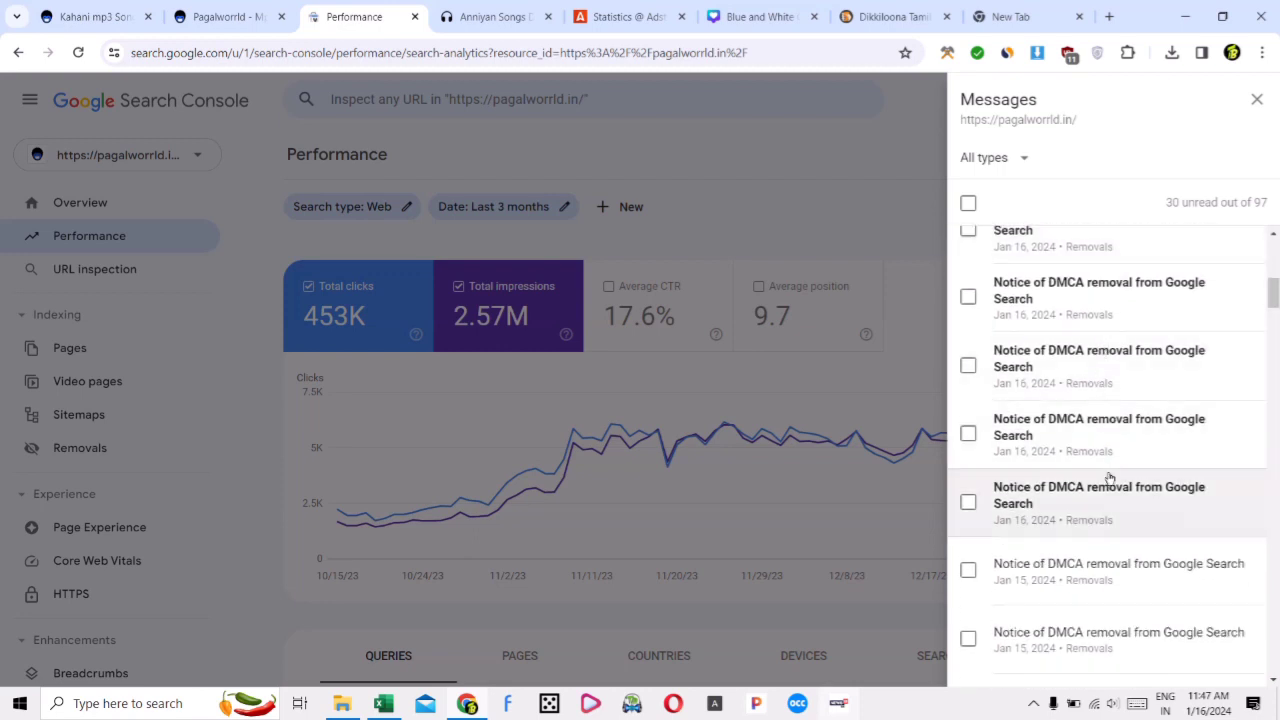
{"action": "scroll", "coordinate": [1119, 478], "scroll_direction": "up", "scroll_amount": 3}
{"action": "scroll", "coordinate": [1113, 291], "scroll_direction": "up", "scroll_amount": 1}
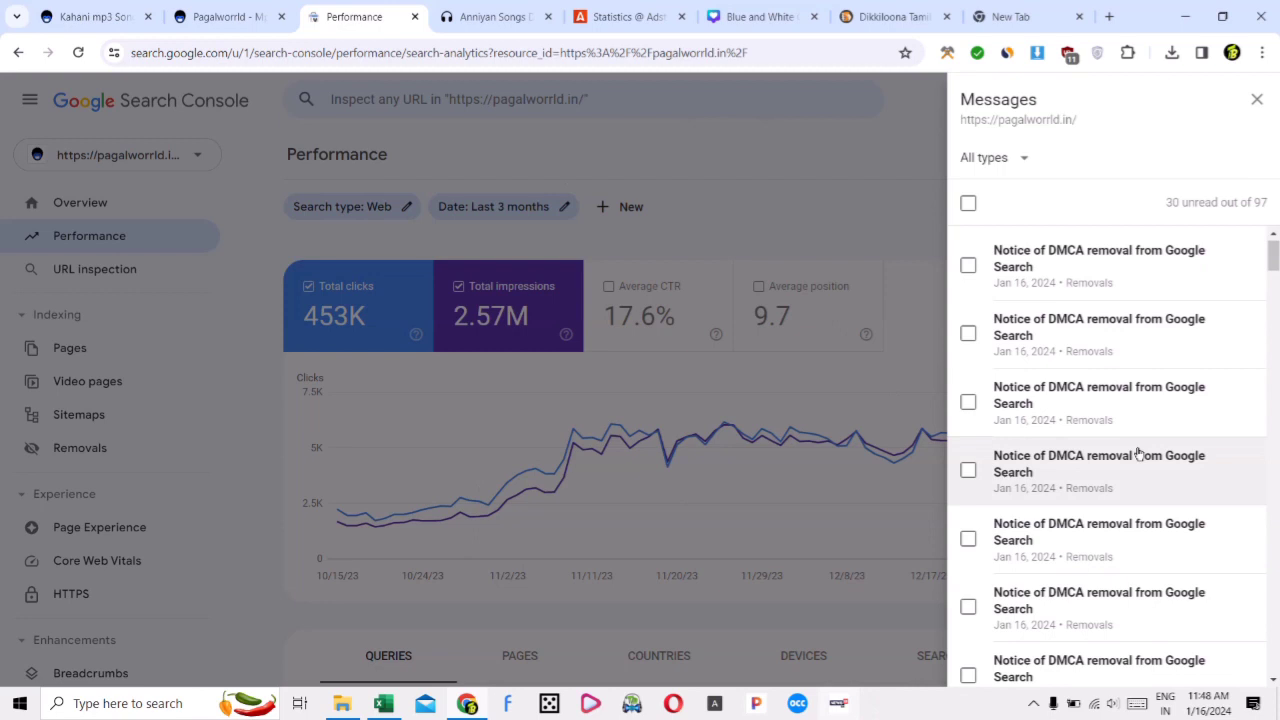
{"action": "left_click", "coordinate": [1257, 99]}
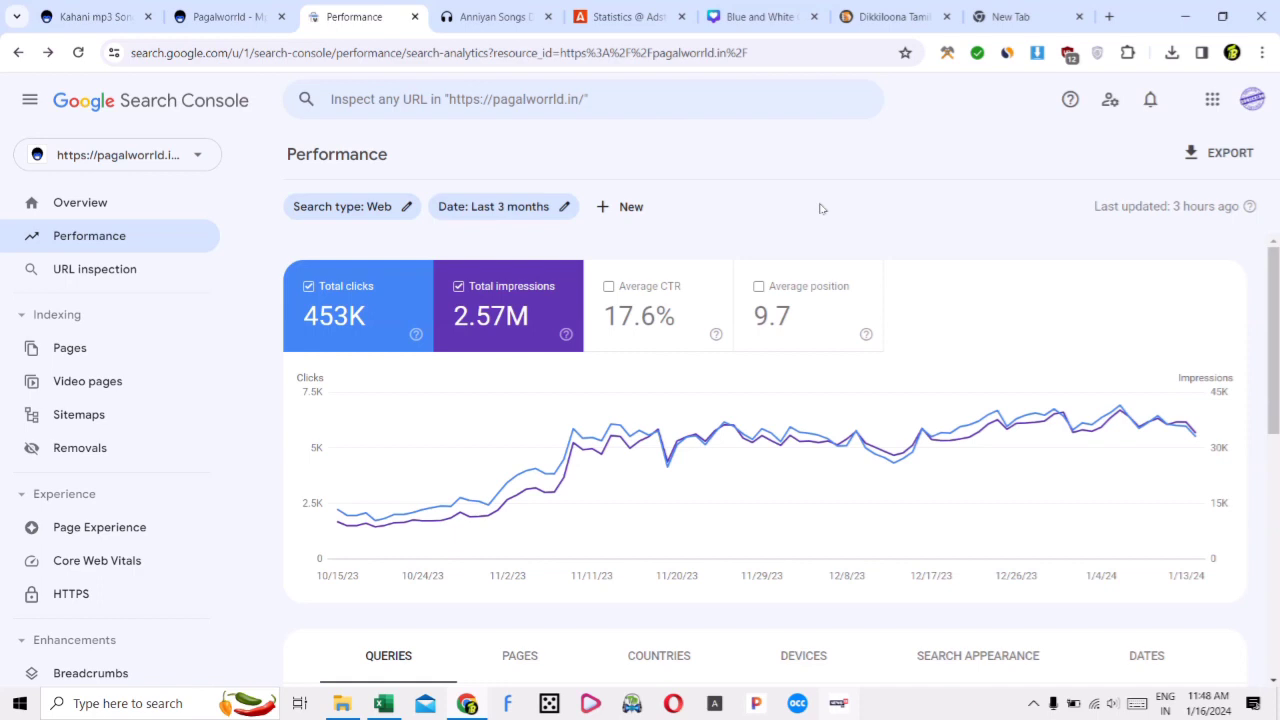
Examine the daily Adsterra impressions, CPM and revenue of pagalworrld.in for 2024/01/12 to 2024/01/16, including the totals
{"action": "left_click", "coordinate": [604, 28]}
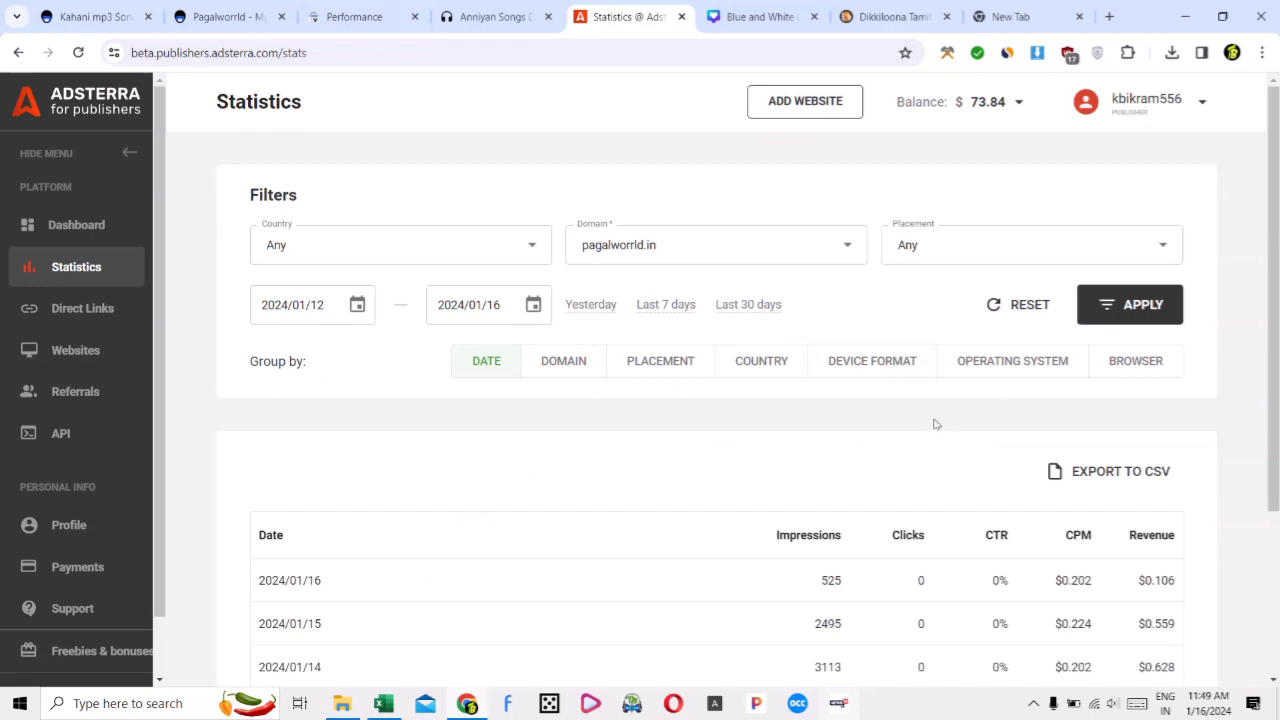
{"action": "scroll", "coordinate": [1000, 143], "scroll_direction": "down", "scroll_amount": 1}
{"action": "scroll", "coordinate": [991, 137], "scroll_direction": "up", "scroll_amount": 1}
{"action": "scroll", "coordinate": [943, 374], "scroll_direction": "down", "scroll_amount": 1}
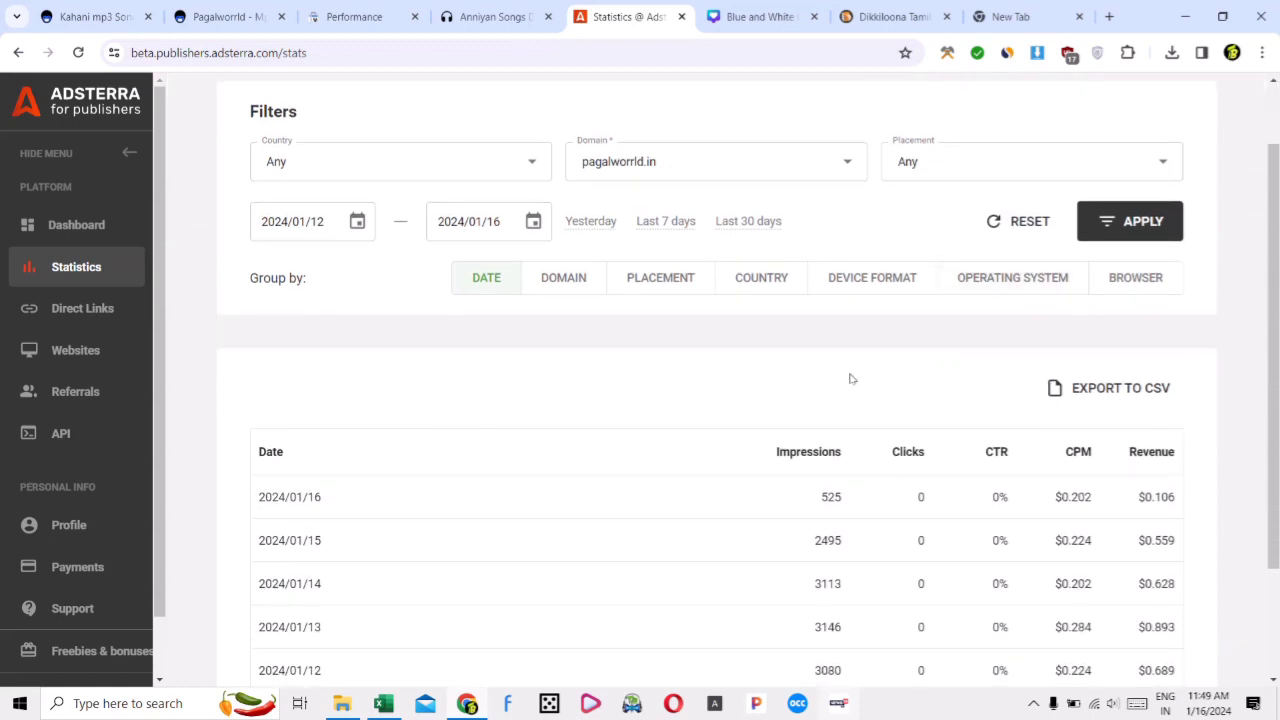
{"action": "scroll", "coordinate": [851, 379], "scroll_direction": "down", "scroll_amount": 1}
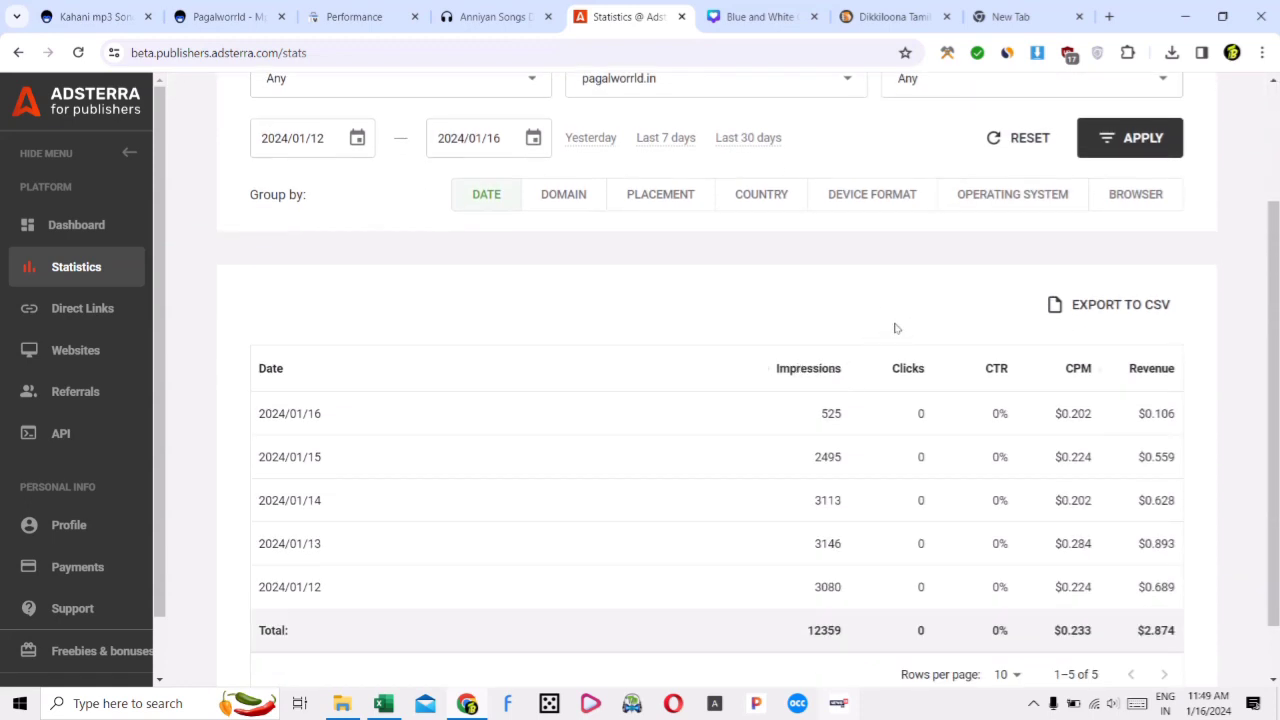
{"action": "scroll", "coordinate": [928, 280], "scroll_direction": "up", "scroll_amount": 2}
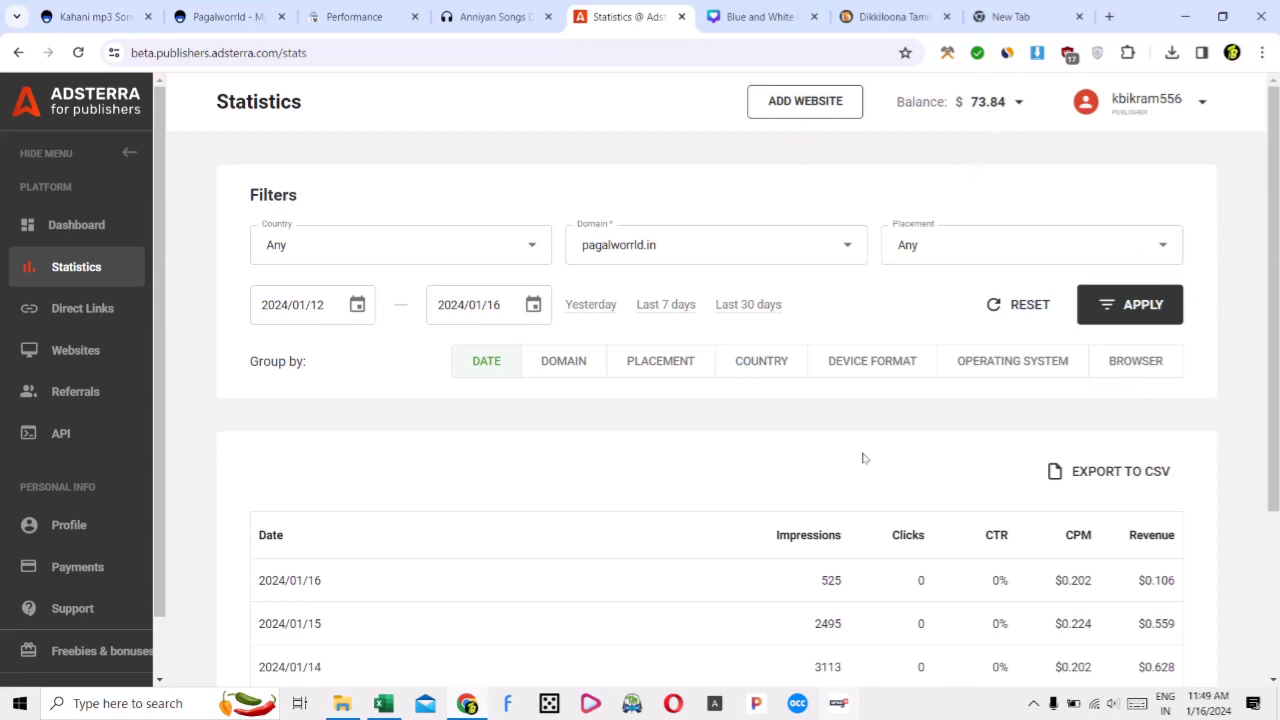
{"action": "scroll", "coordinate": [888, 450], "scroll_direction": "down", "scroll_amount": 2}
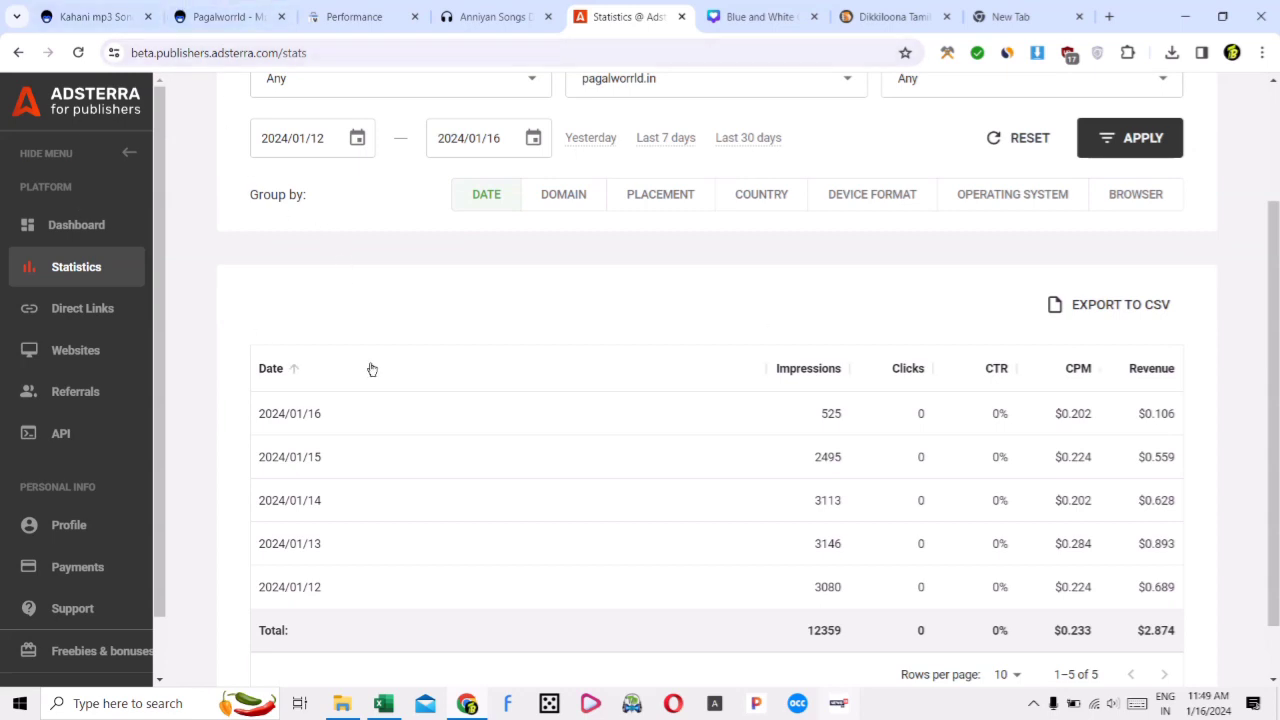
{"action": "scroll", "coordinate": [950, 520], "scroll_direction": "down", "scroll_amount": 1}
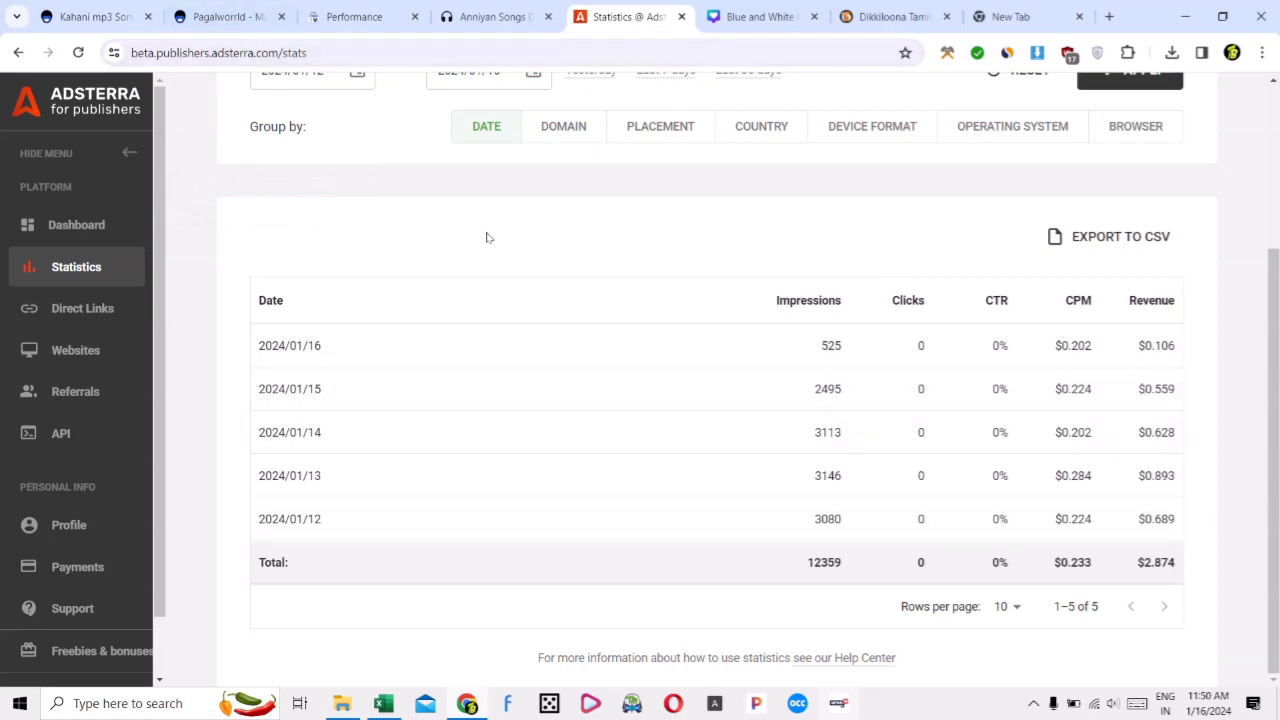
Compare the Pagalworrld home page with its Adsterra revenue table, ending on the home page
{"action": "left_click", "coordinate": [236, 19]}
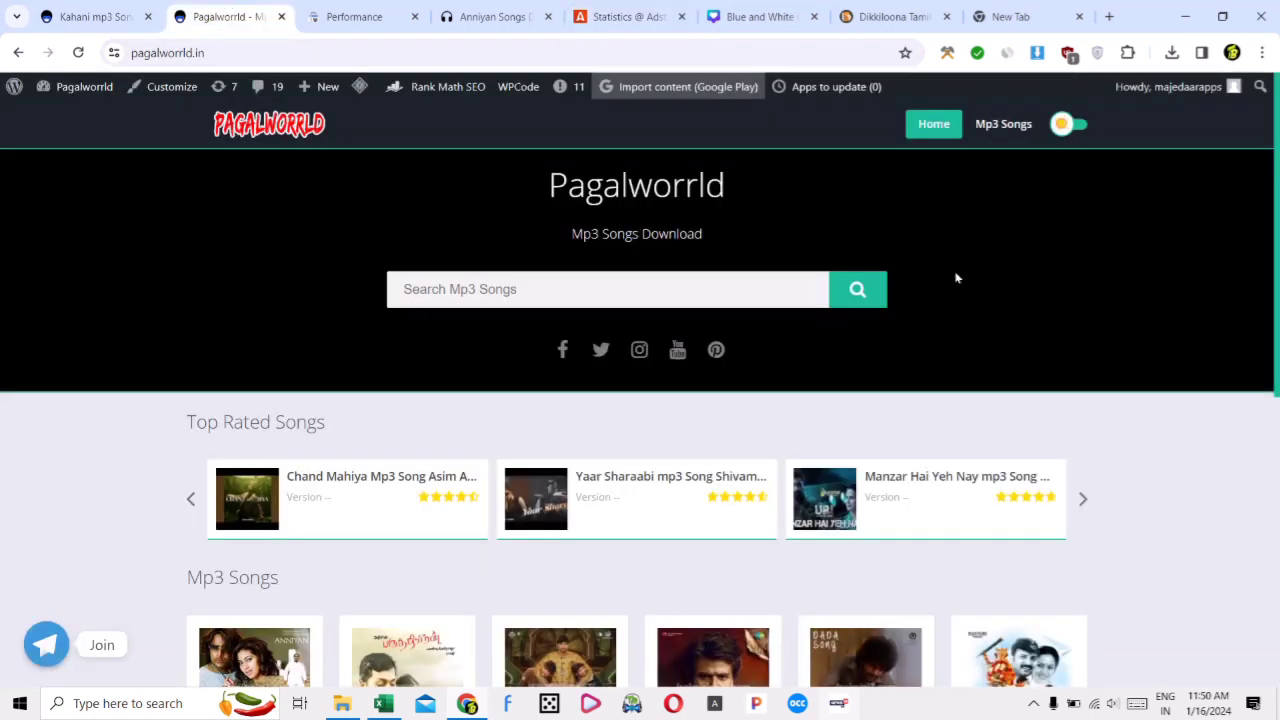
{"action": "left_click", "coordinate": [622, 17]}
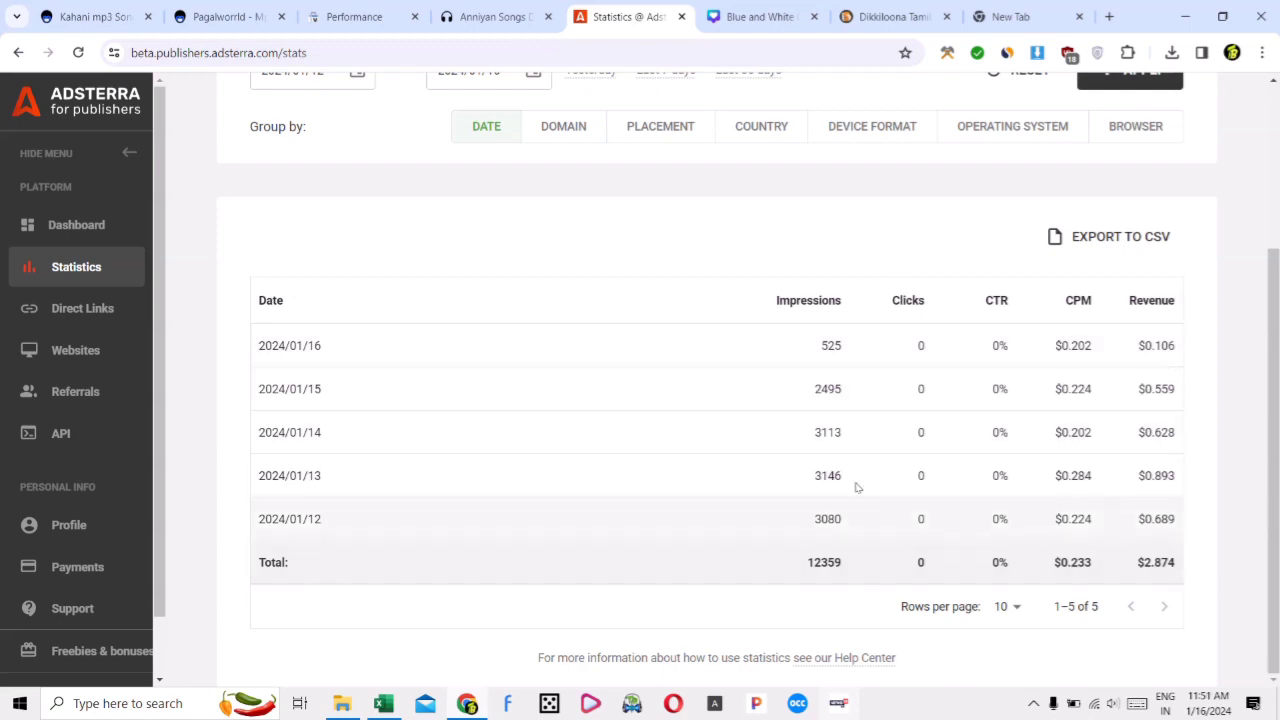
{"action": "left_click", "coordinate": [228, 17]}
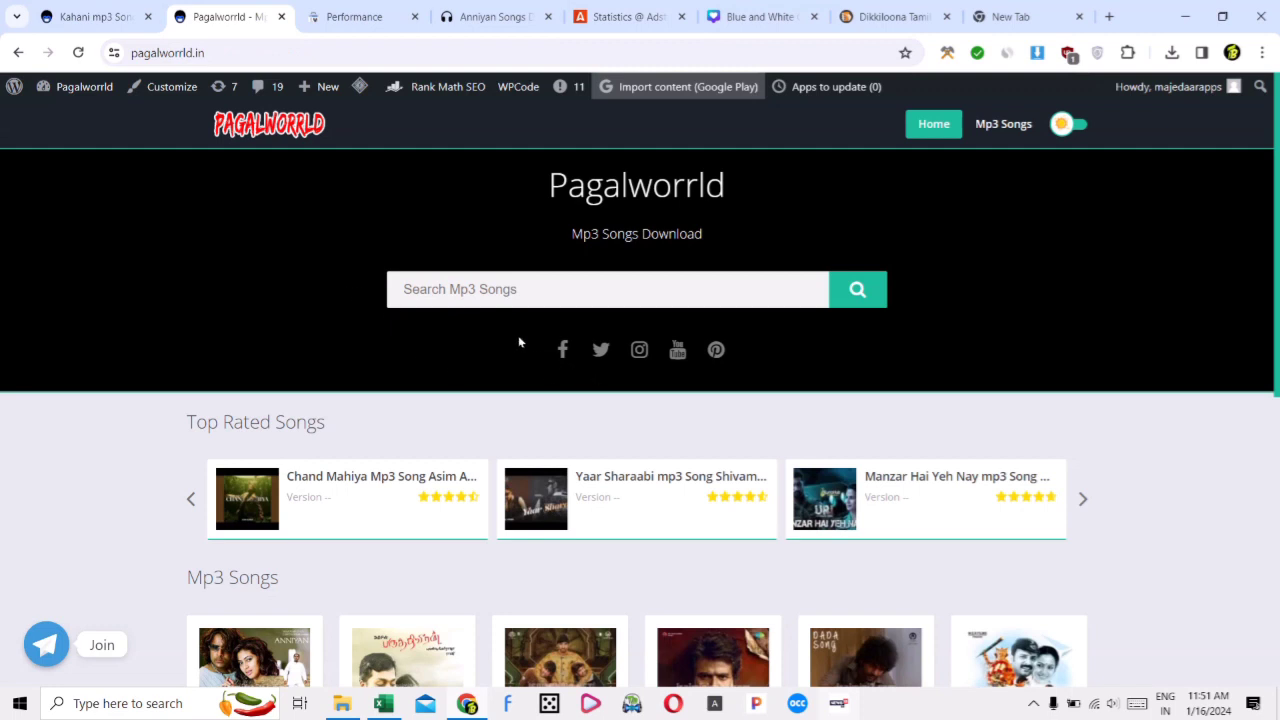
{"action": "left_click", "coordinate": [630, 14]}
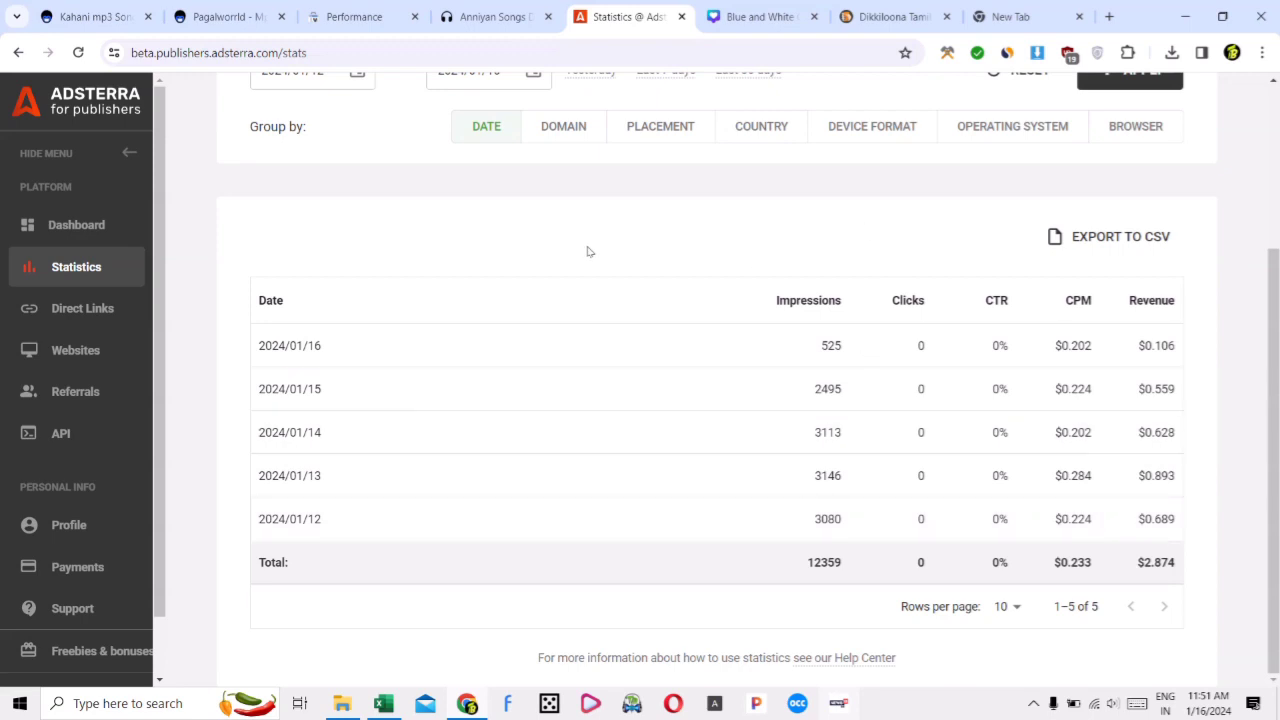
{"action": "left_click", "coordinate": [195, 12]}
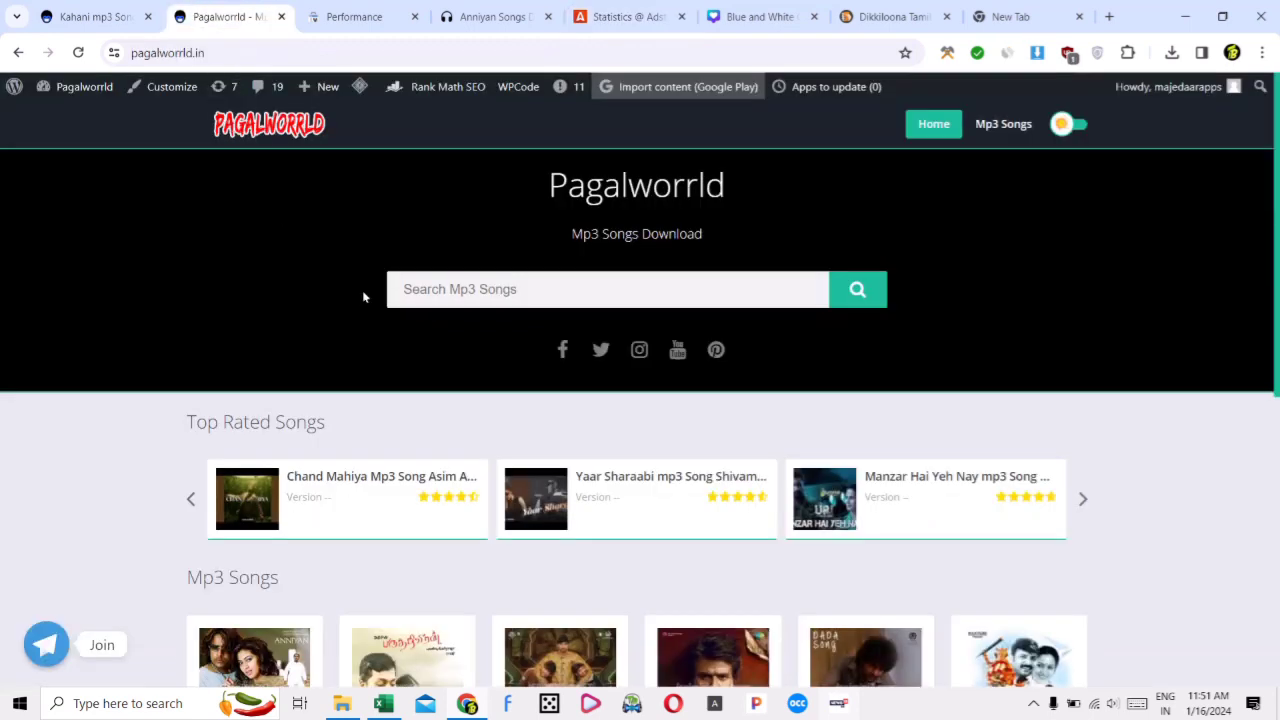
{"action": "left_click", "coordinate": [352, 8]}
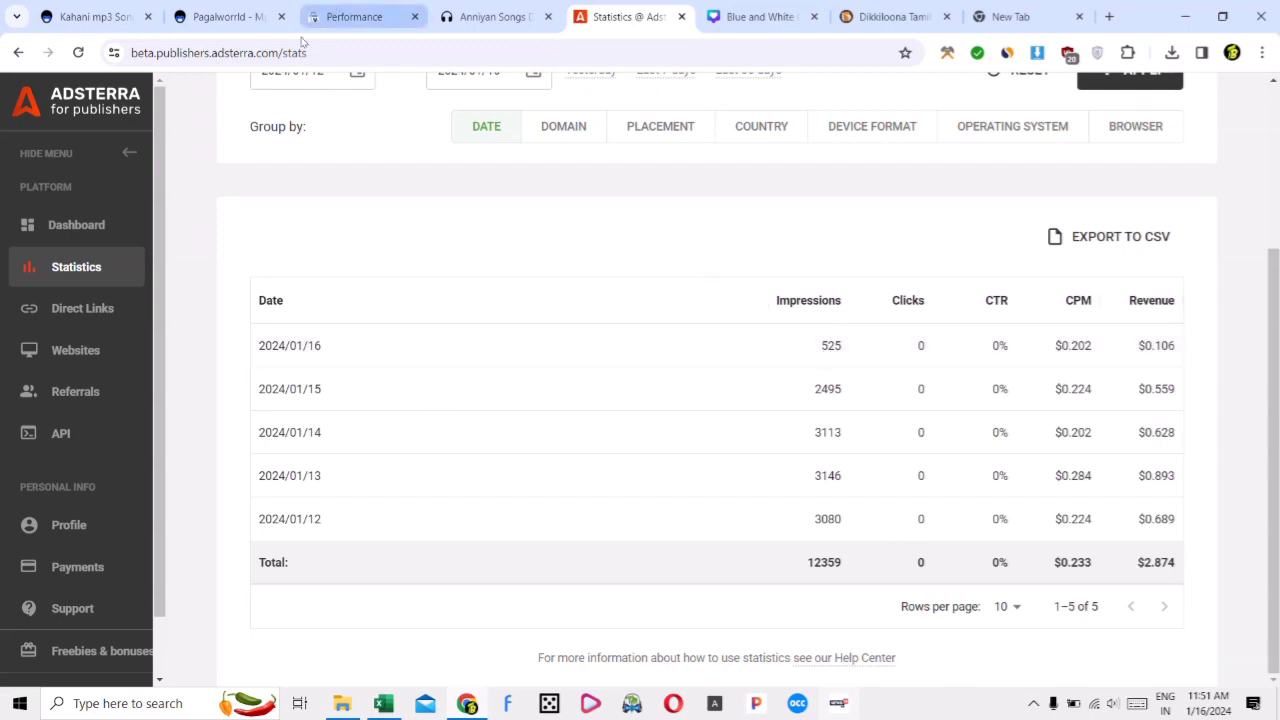
{"action": "left_click", "coordinate": [230, 8]}
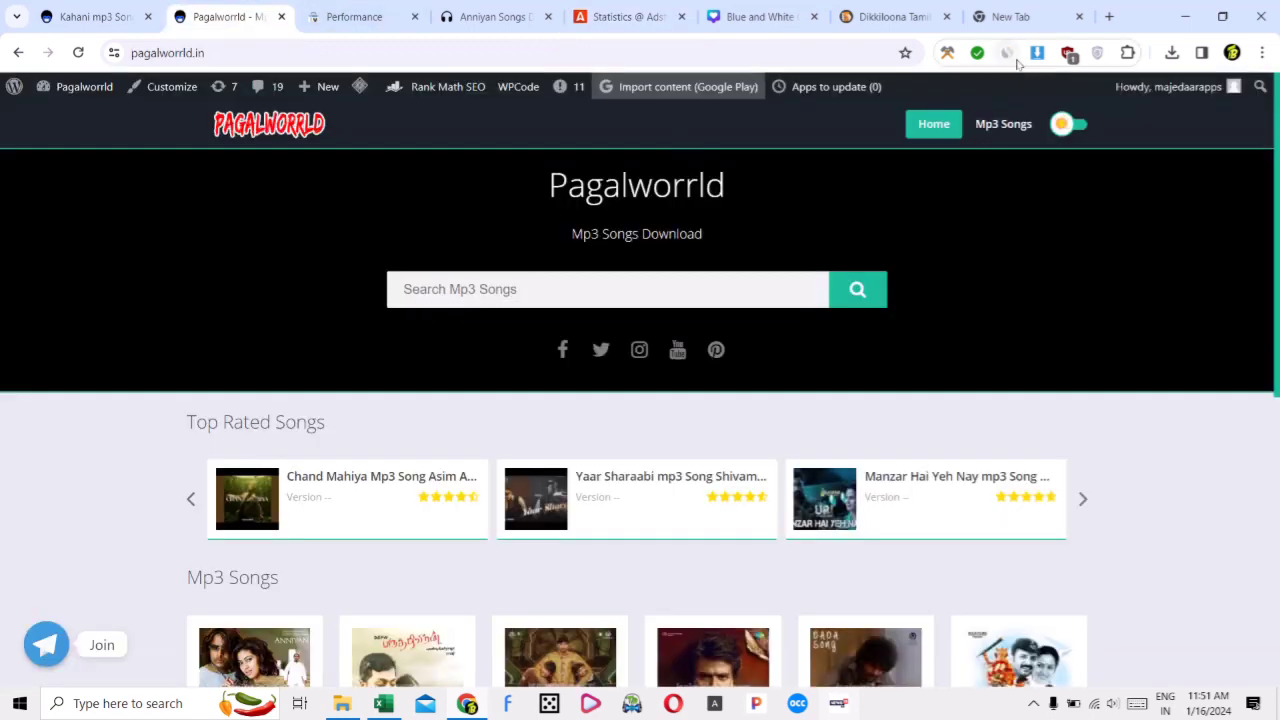